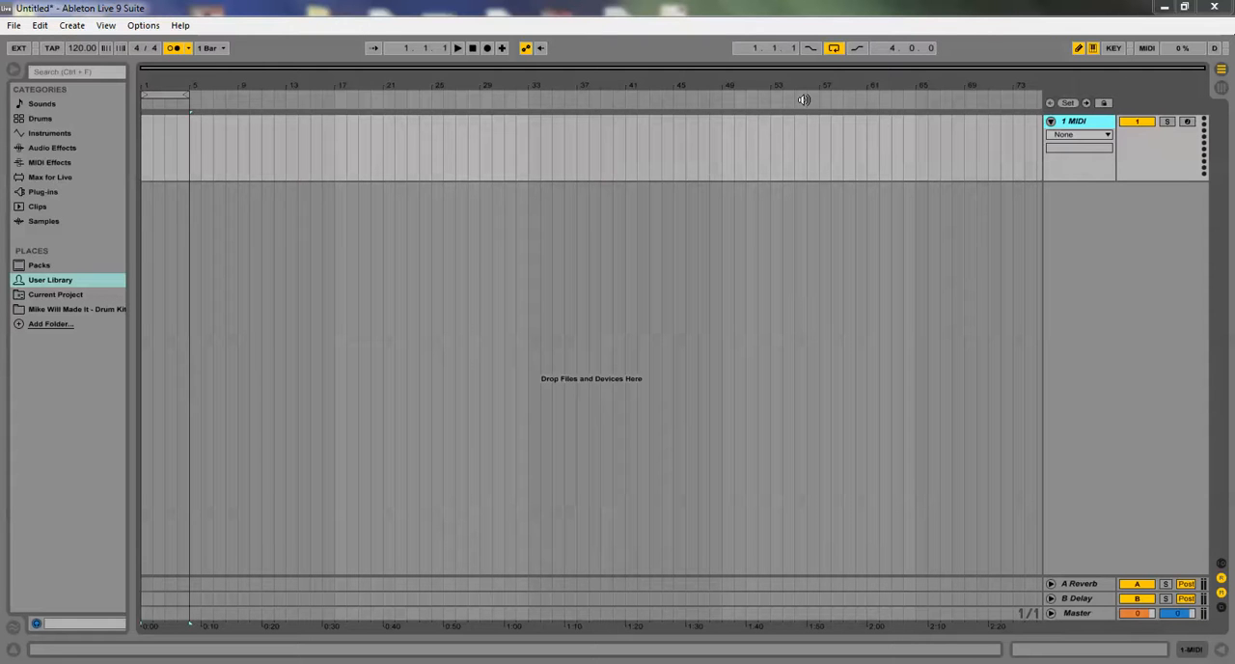
Browse the device categories and widen the browser so that the contents of Audio Effects are listed
left_click(42, 106)
key("Down")
key("Down")
key("Down")
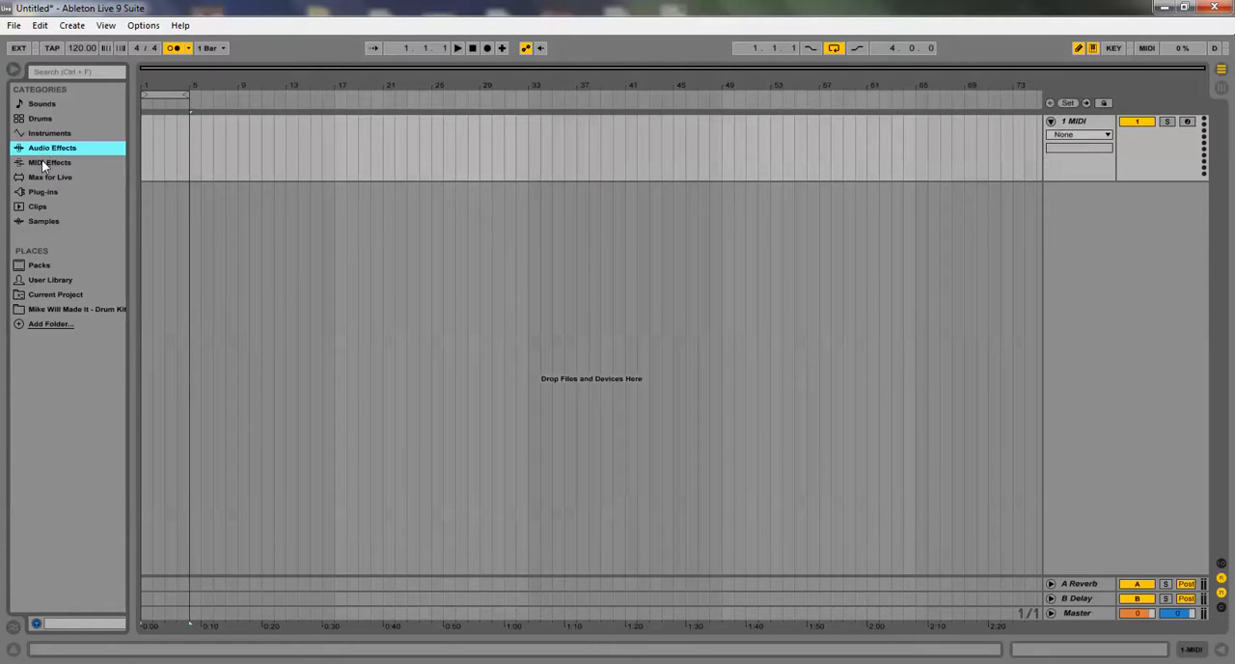
left_click_drag(125, 111, 341, 144)
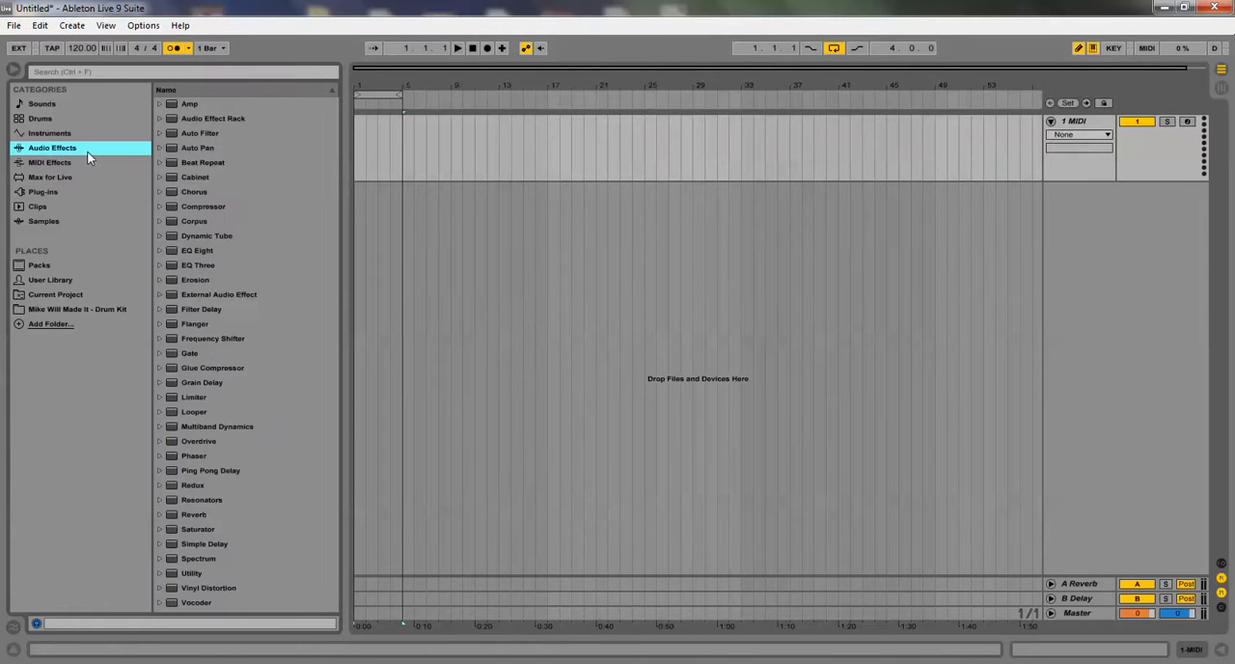
Add the Operator instrument preset "Bells & ThinPad" from Ambient & Evolving to the arrangement as a new MIDI track
left_click(54, 132)
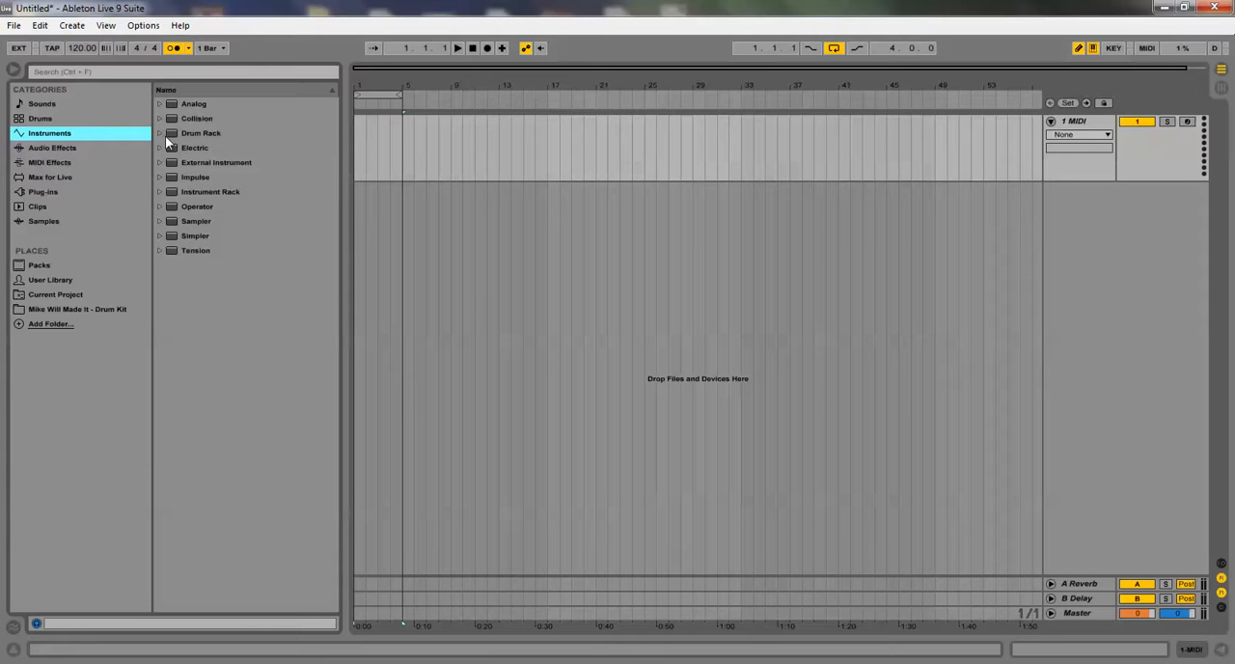
left_click(159, 207)
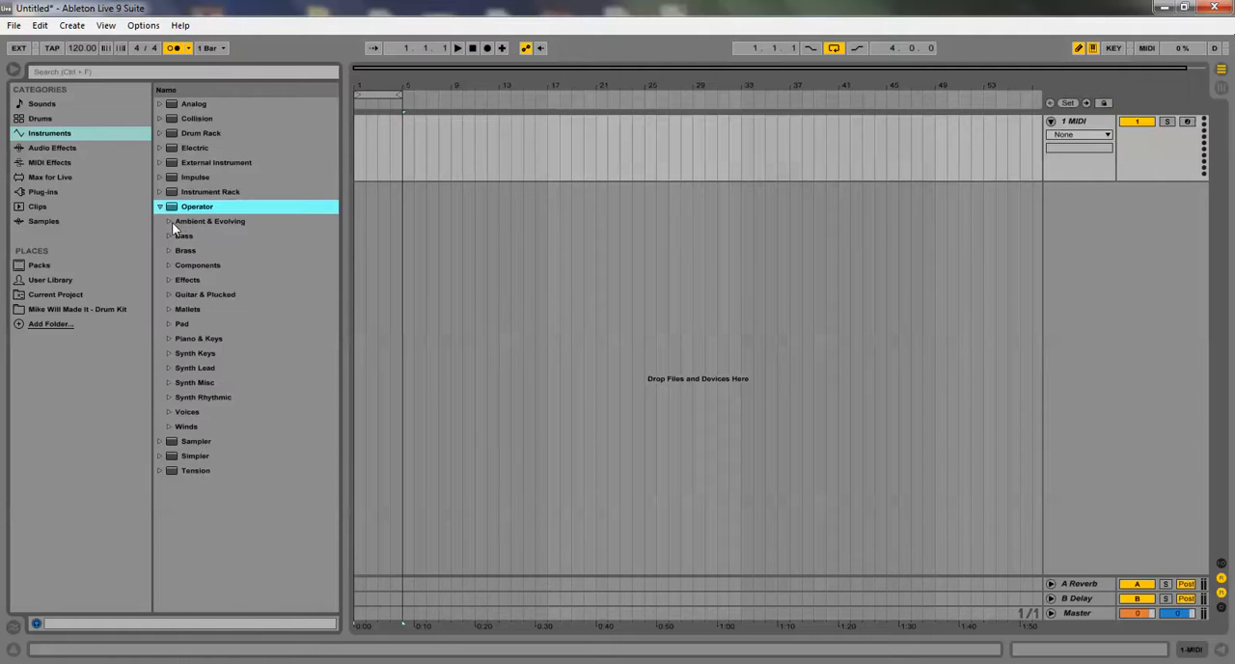
left_click(168, 223)
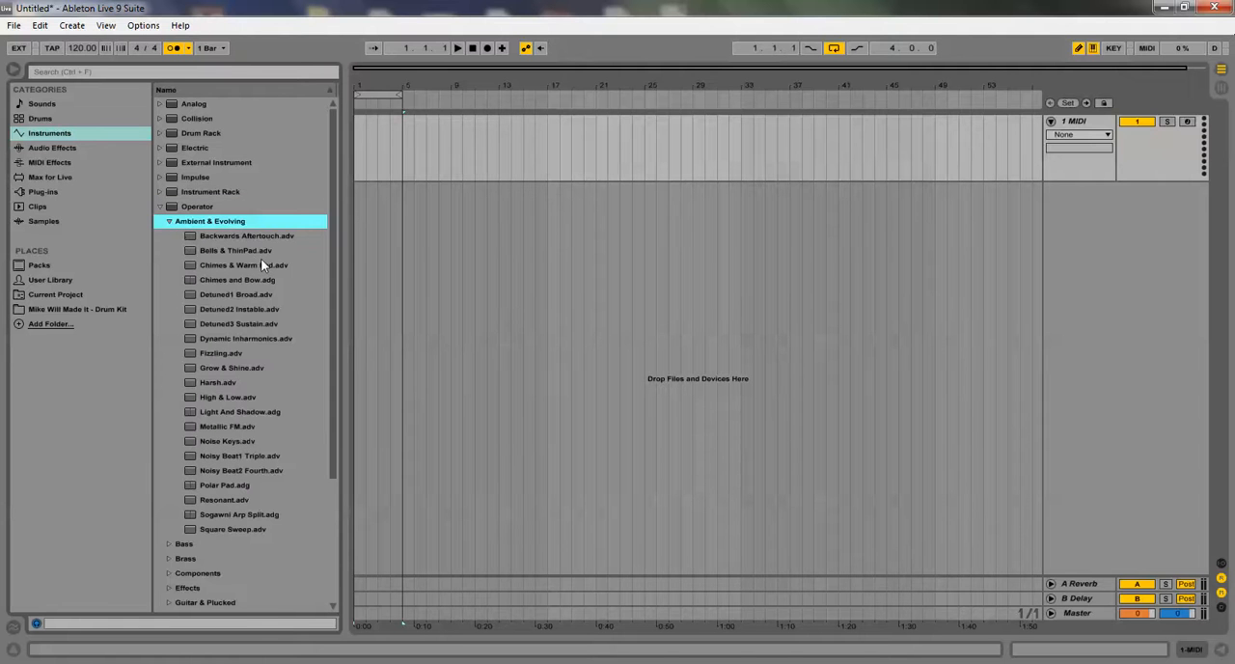
left_click_drag(251, 253, 1133, 216)
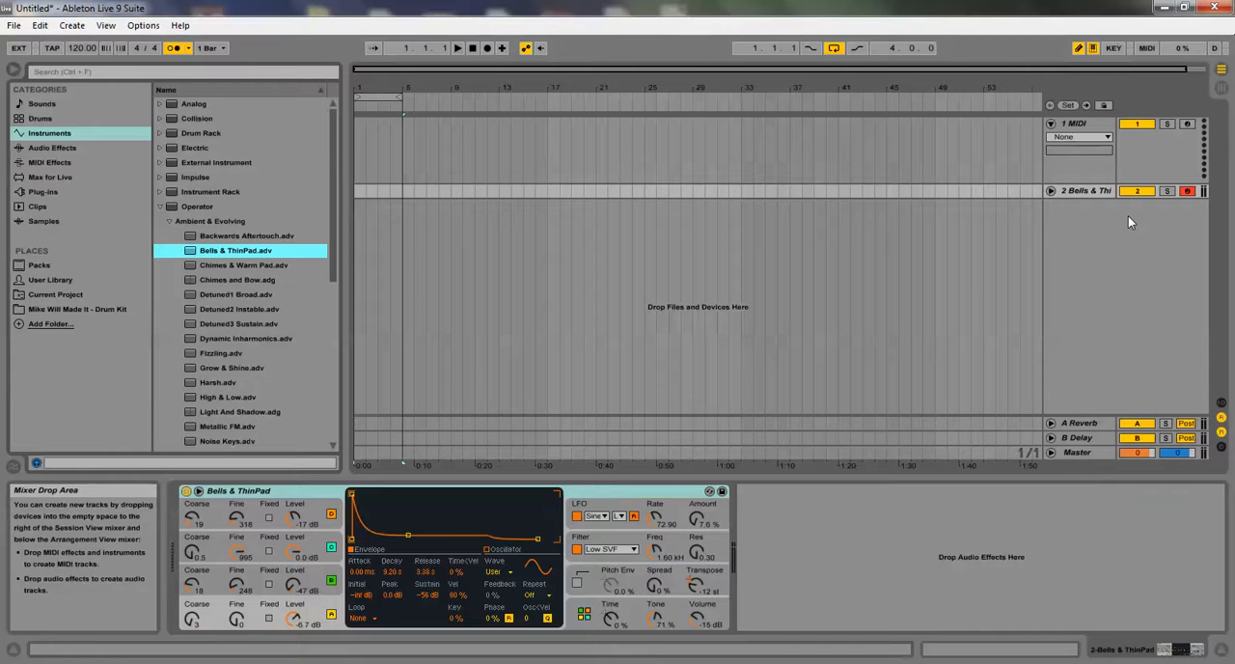
left_click(358, 192)
left_click_drag(374, 190, 394, 187)
right_click(395, 193)
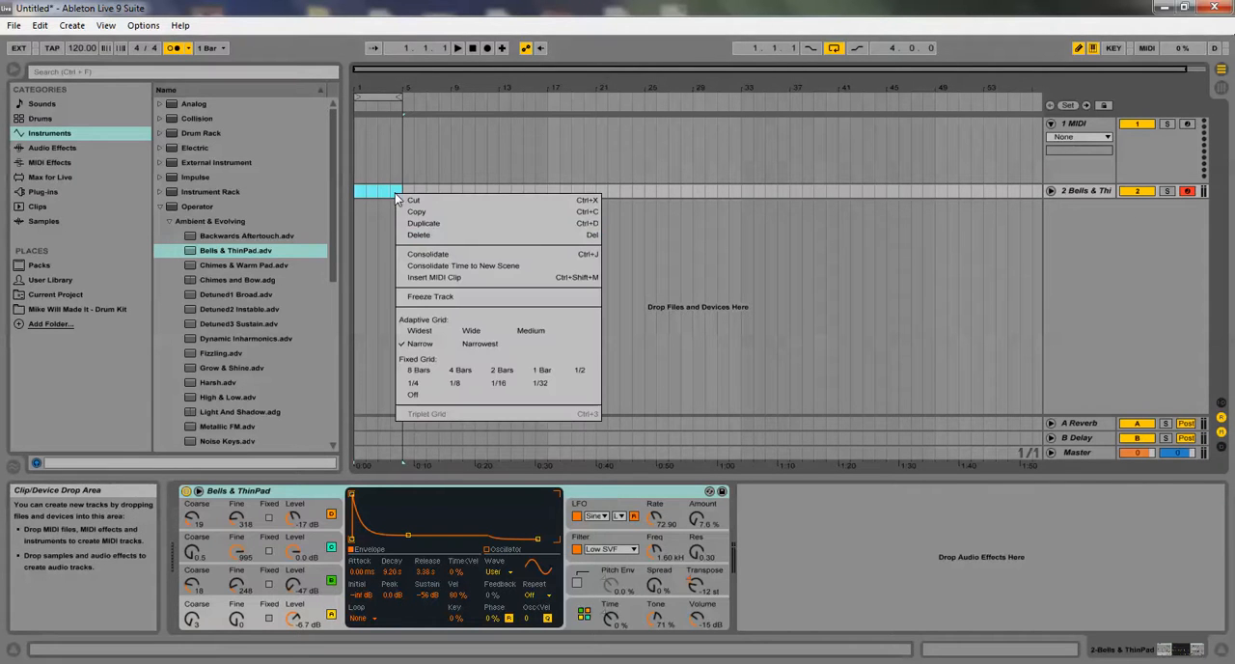
left_click(579, 235)
left_click(403, 191)
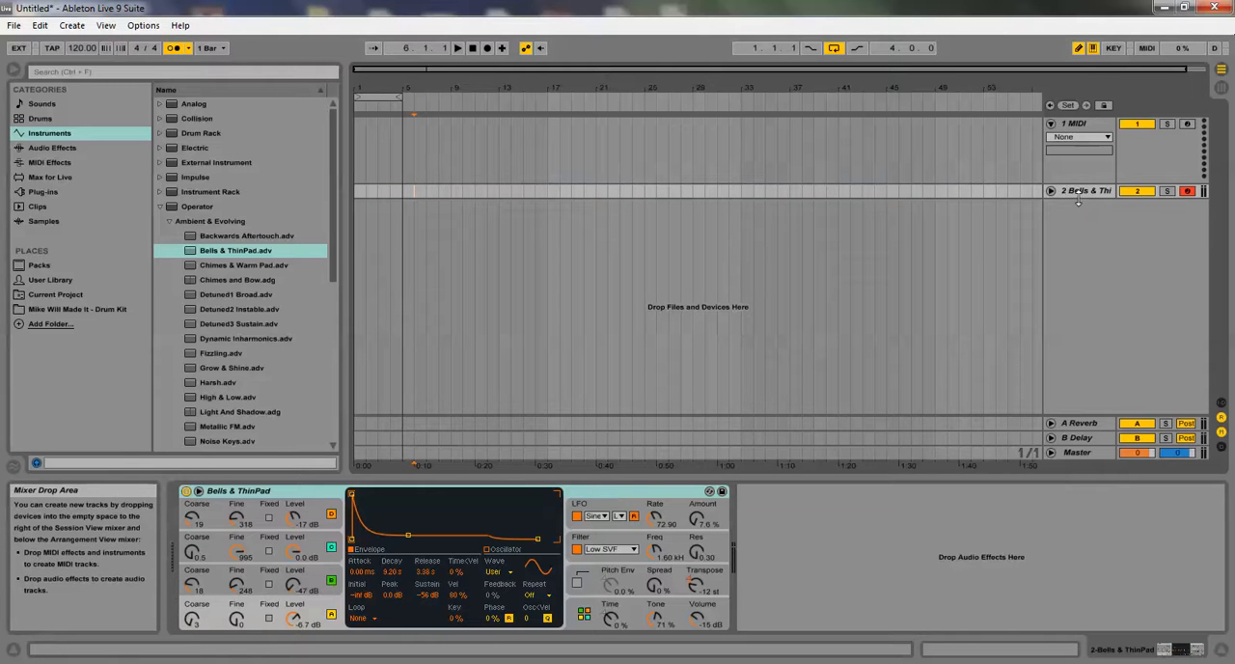
Expand the Bells & ThinPad track and insert a MIDI clip spanning its first four bars
left_click_drag(1079, 198, 1083, 250)
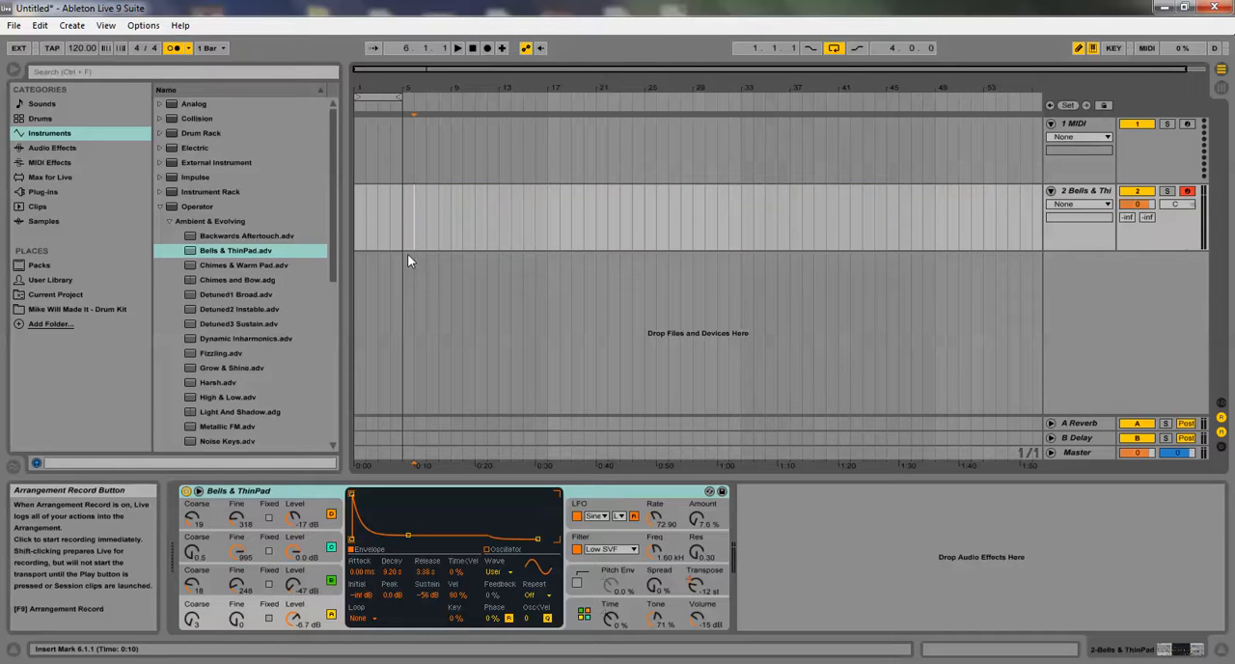
left_click_drag(358, 241, 403, 241)
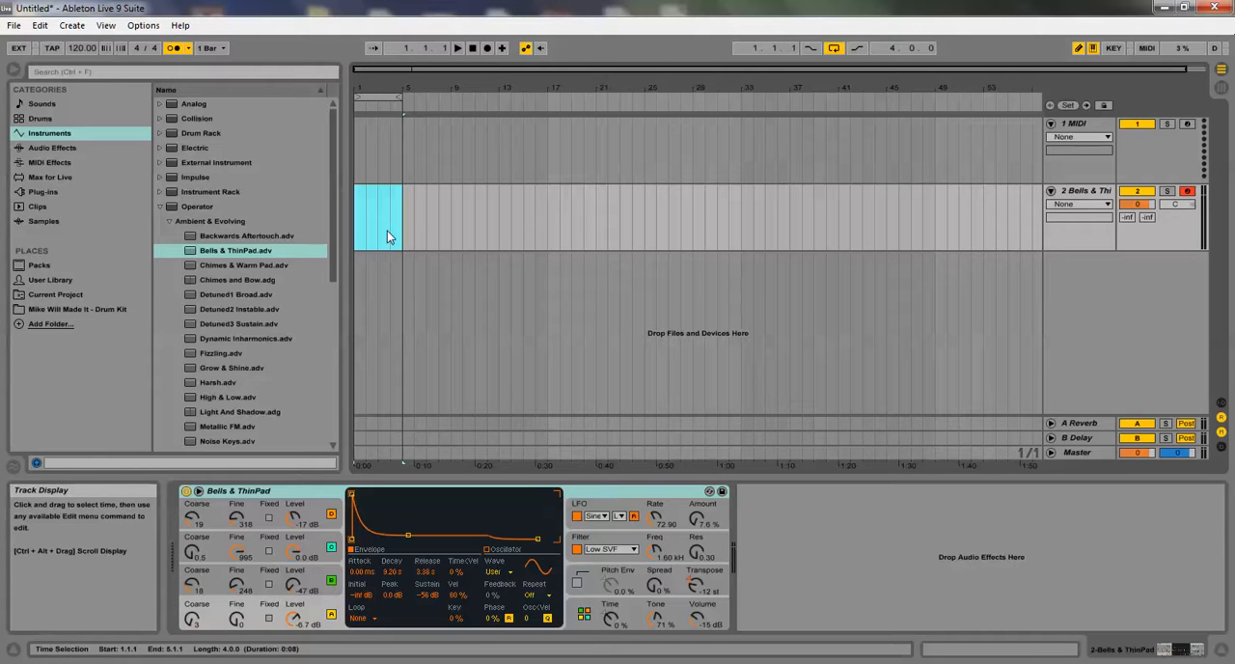
right_click(388, 234)
left_click(414, 314)
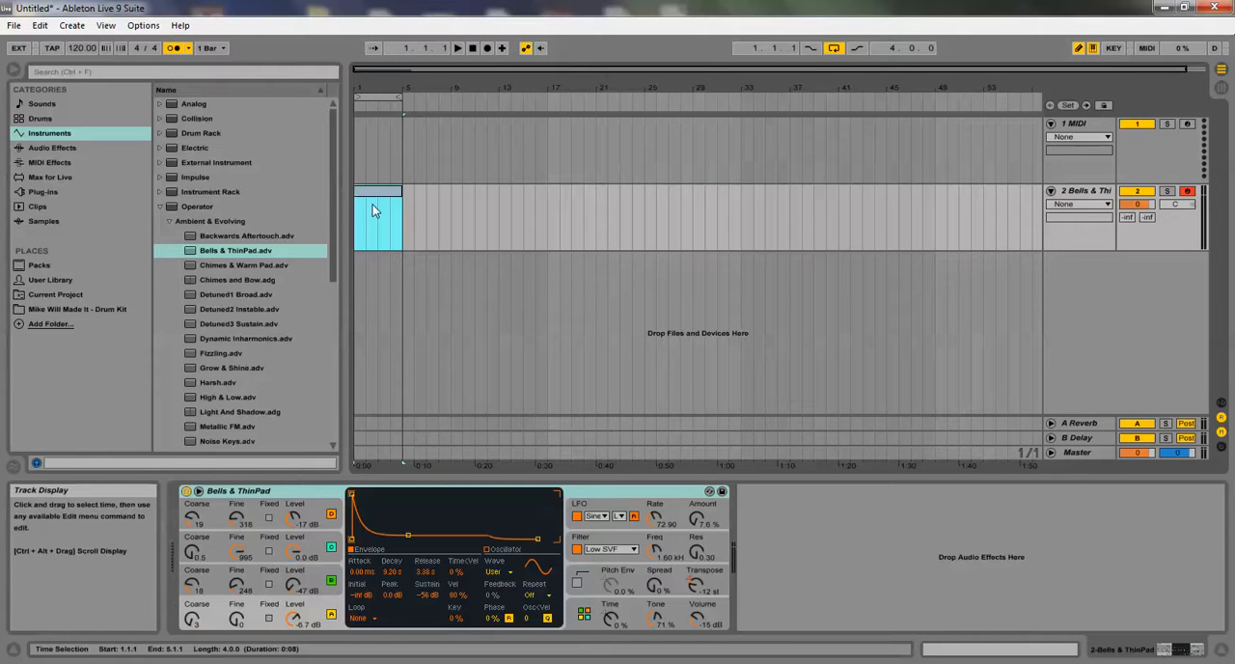
double_click(373, 190)
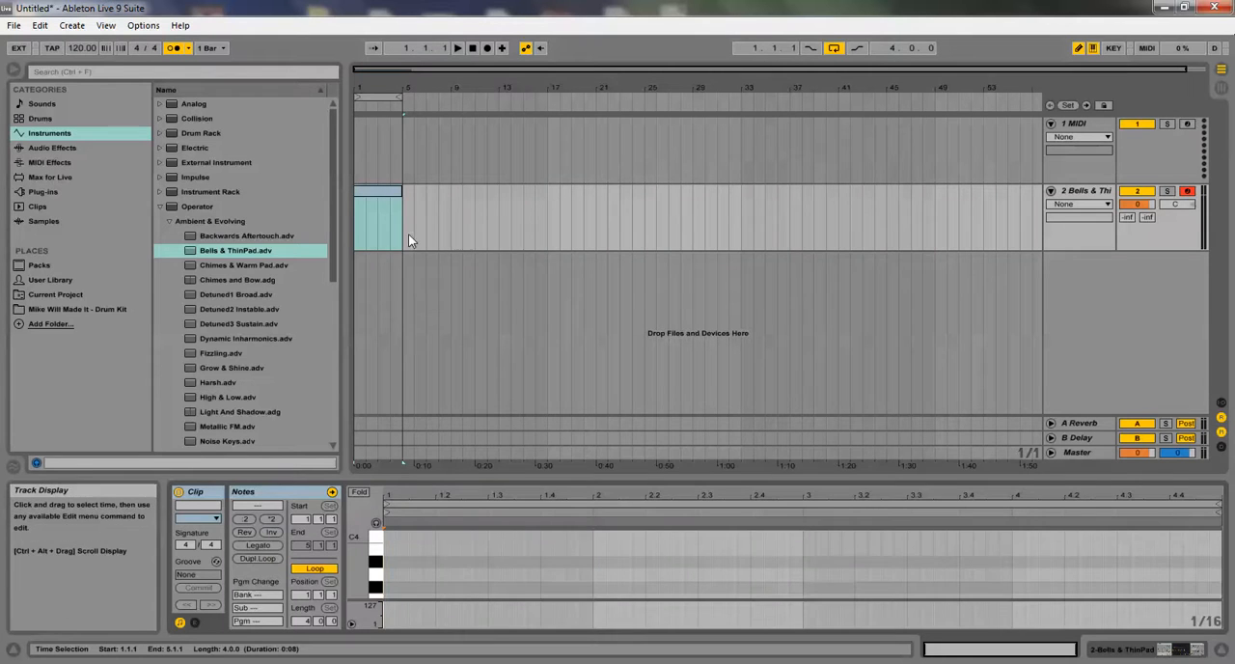
Delete the clip on the Bells & ThinPad track and insert a new MIDI clip over bars 1 to 4
right_click(382, 197)
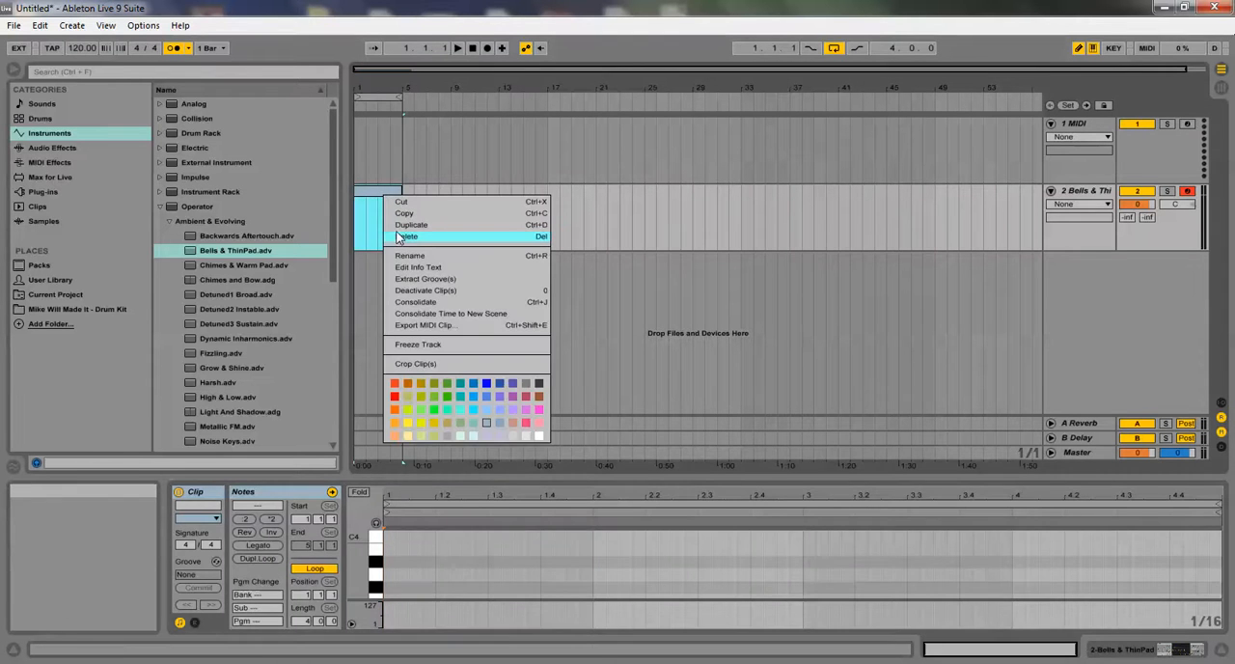
left_click(401, 237)
left_click(356, 218)
left_click_drag(357, 226, 405, 231)
left_click(391, 222)
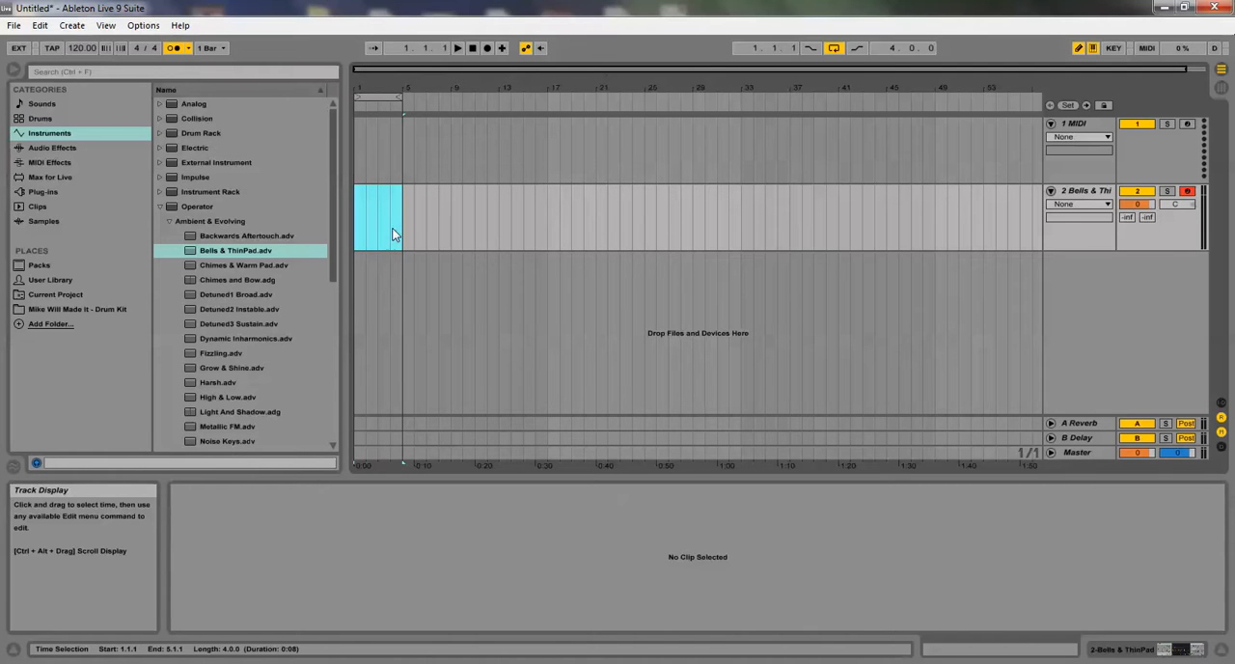
right_click(382, 226)
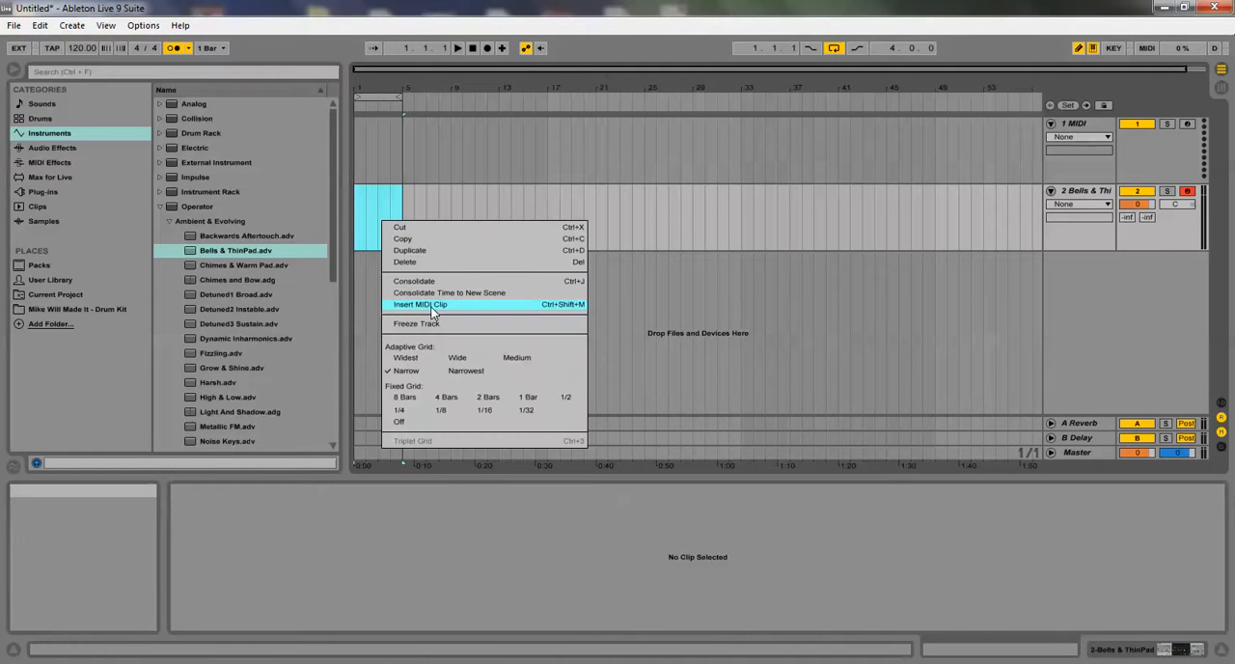
left_click(574, 305)
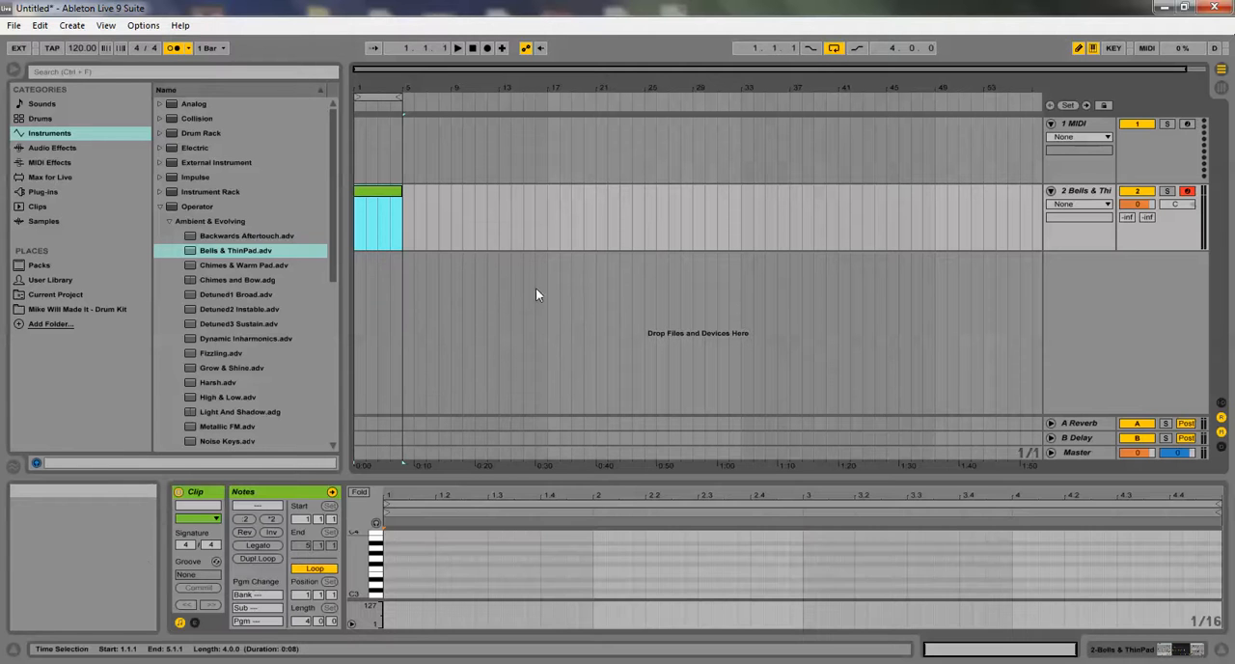
Open the new MIDI clip and enlarge its note editor to show the full keyboard range
double_click(371, 192)
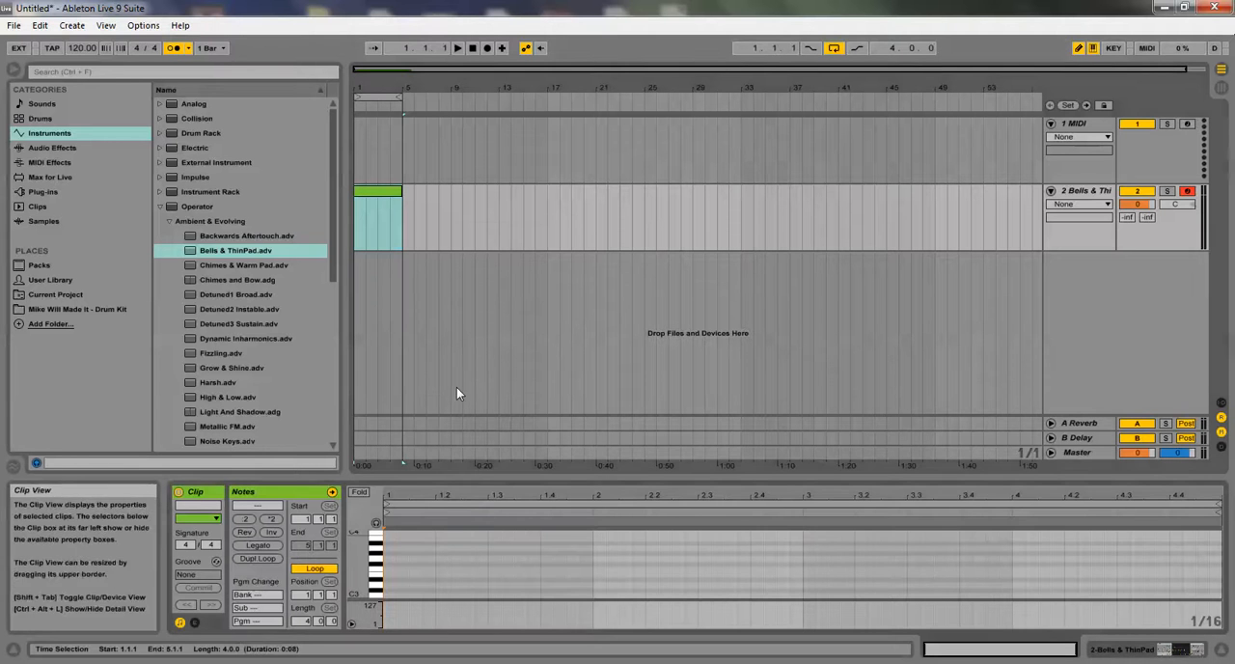
left_click(496, 474)
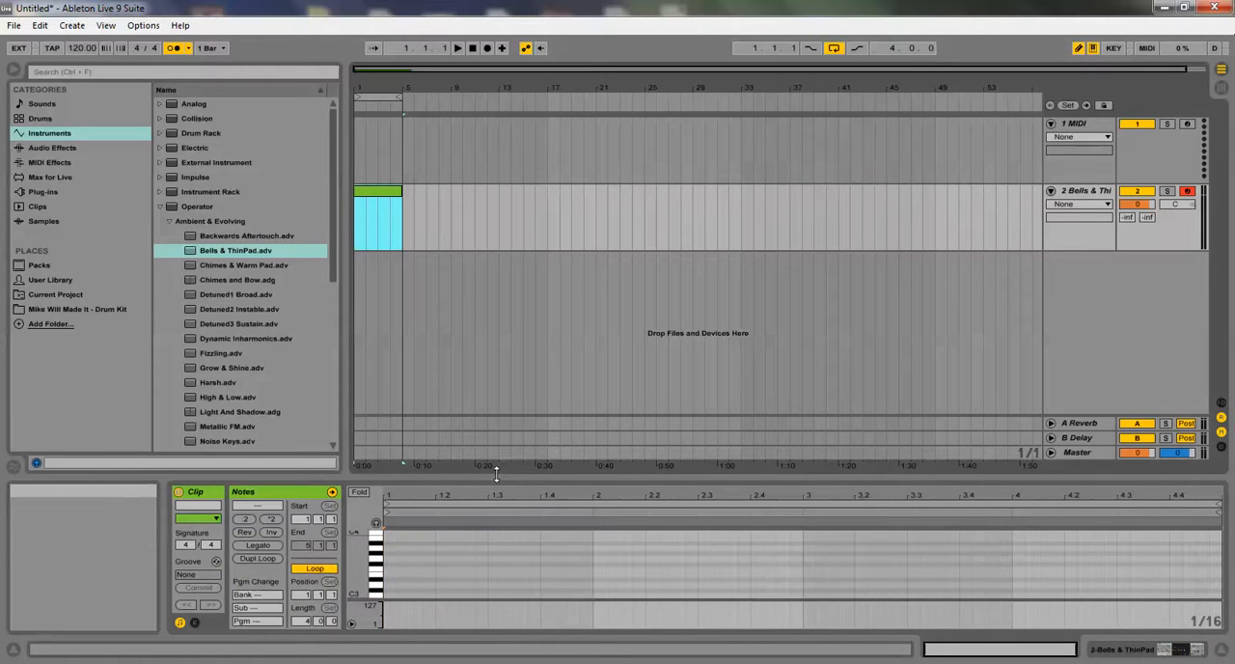
left_click_drag(495, 473, 344, 171)
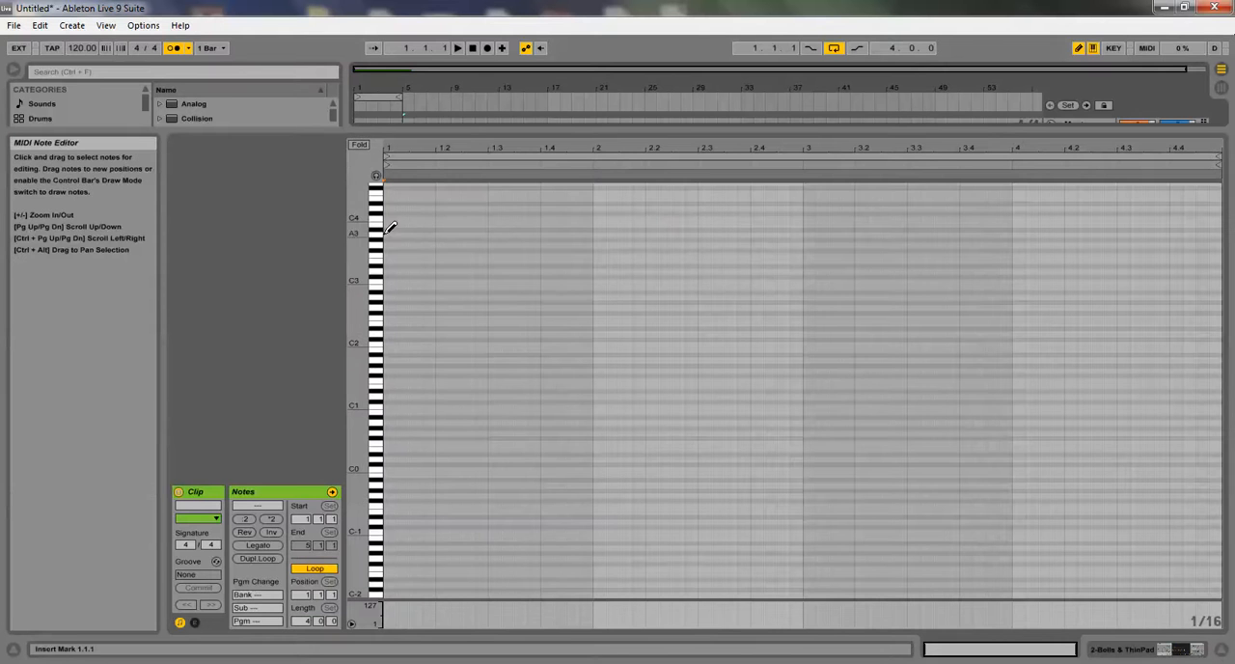
Turn on note preview and place a sixteenth F#4 note at the start of the clip, removing the trial notes
left_click(375, 174)
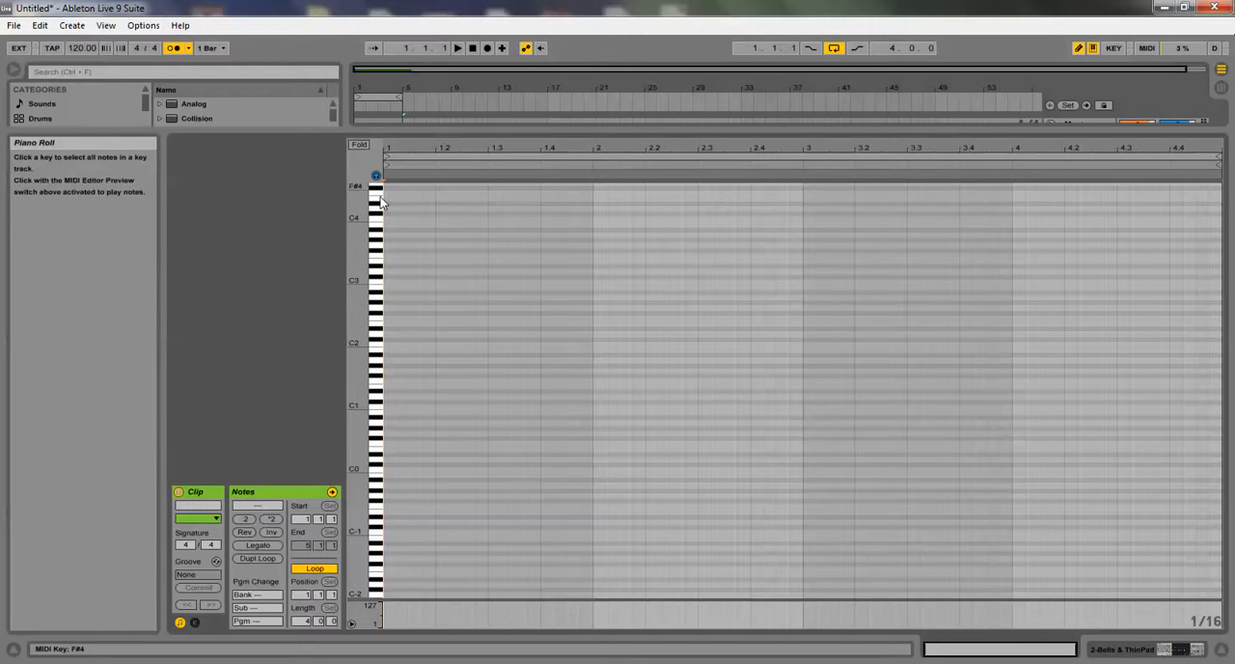
scroll(399, 205, "up", 1)
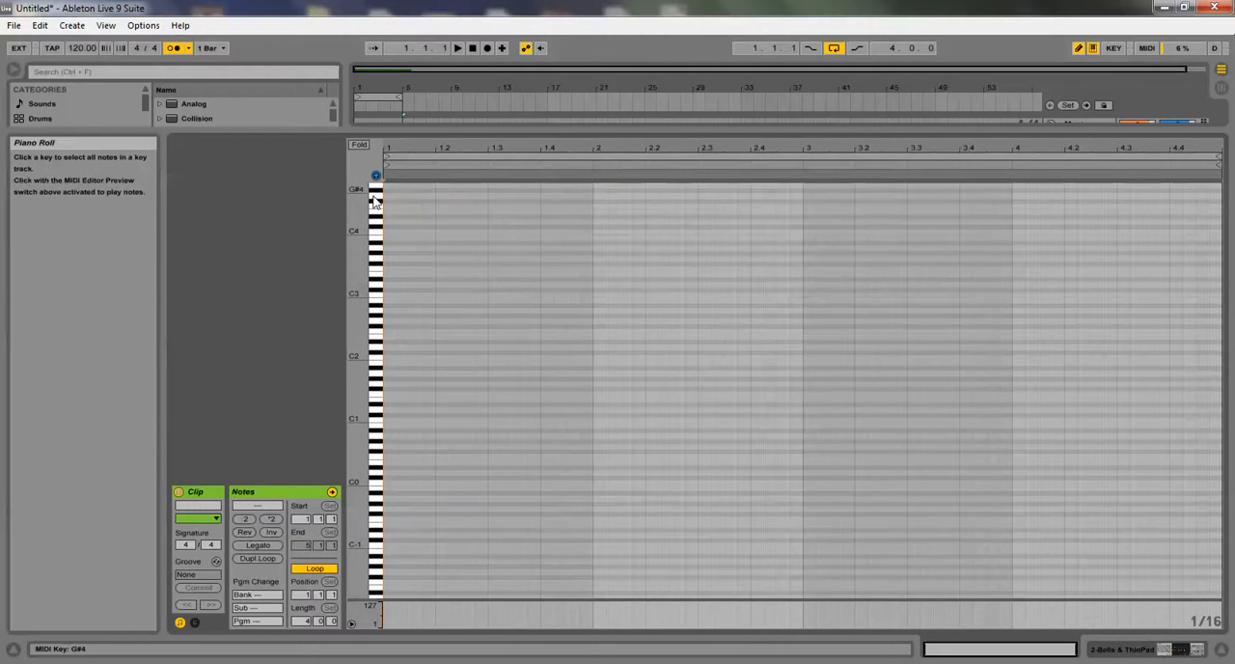
left_click(392, 211)
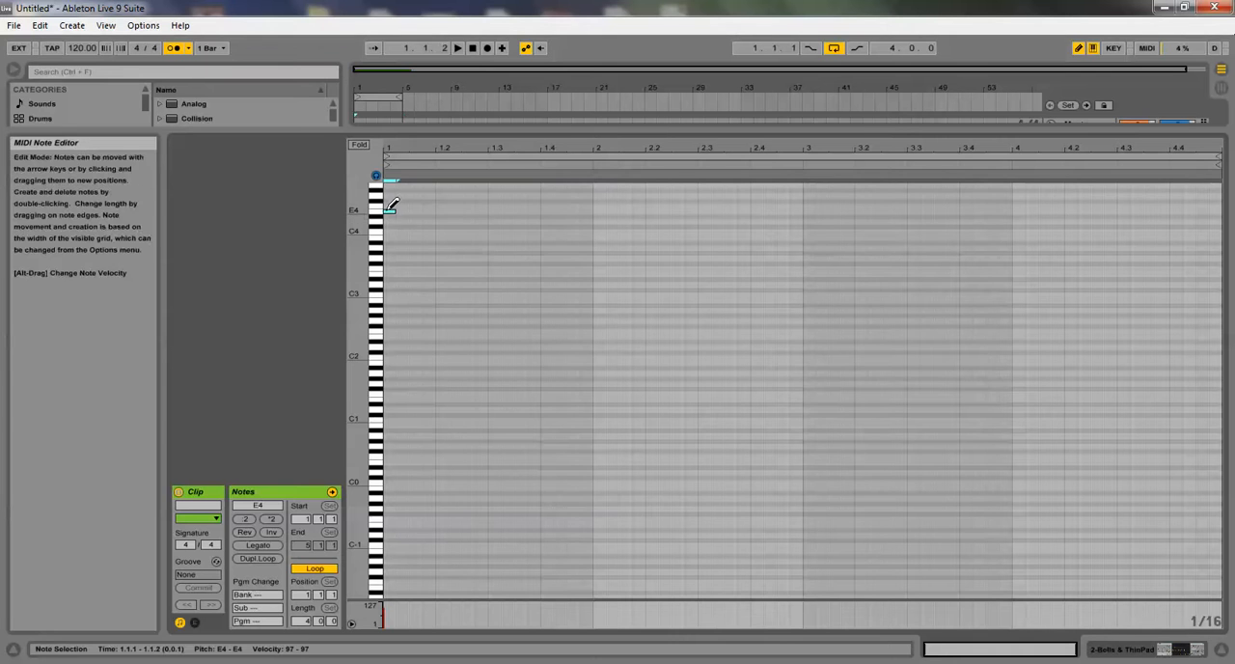
left_click(391, 210)
left_click(390, 205)
left_click(390, 205)
left_click(391, 206)
left_click(391, 200)
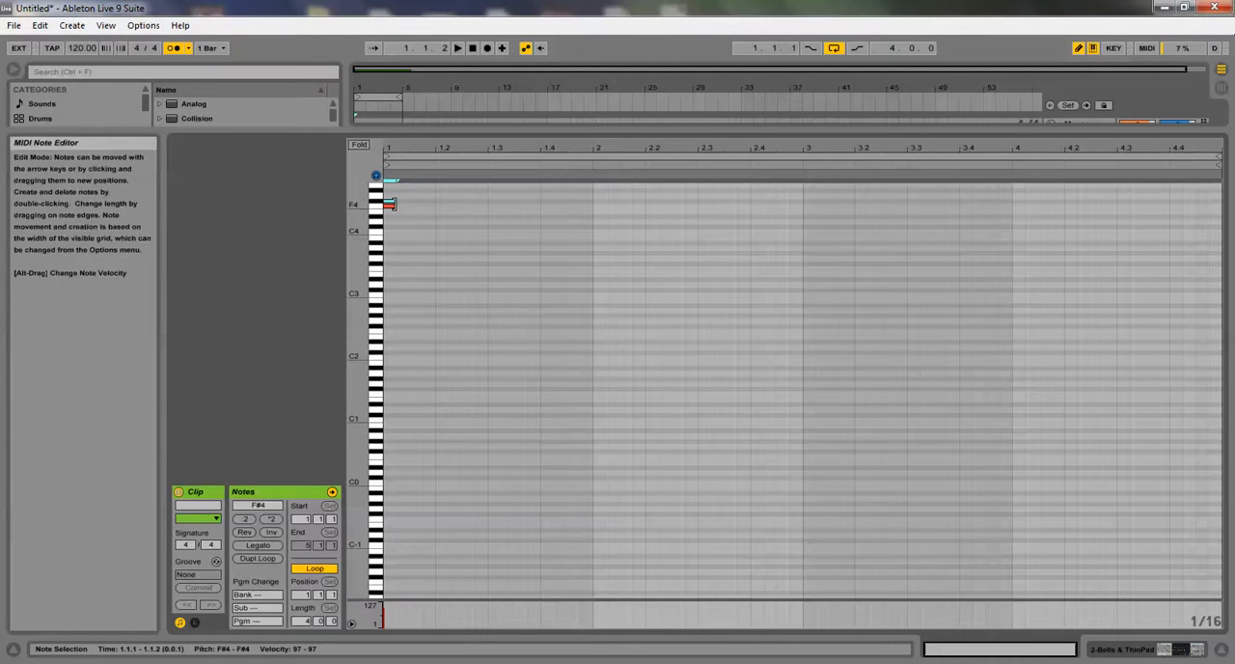
left_click(388, 205)
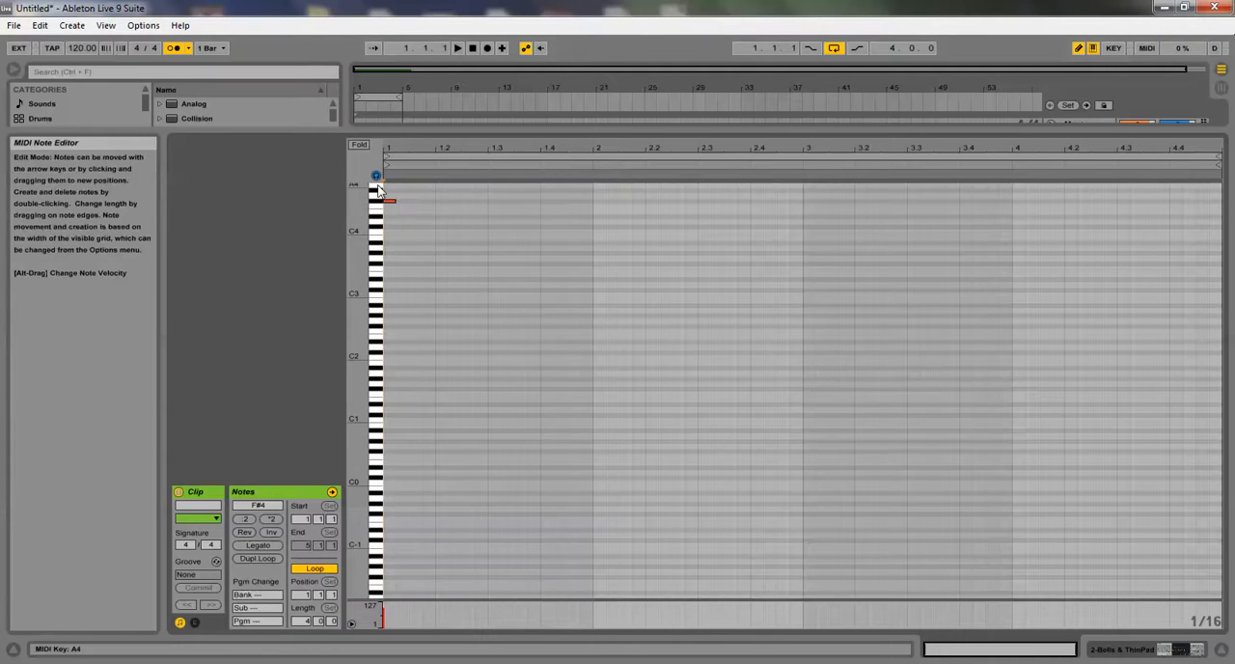
Draw sixteenth notes C#4 at beat 1.3, G#3 at bar 2 and E4 at bar 3 while the loop plays
left_click(358, 145)
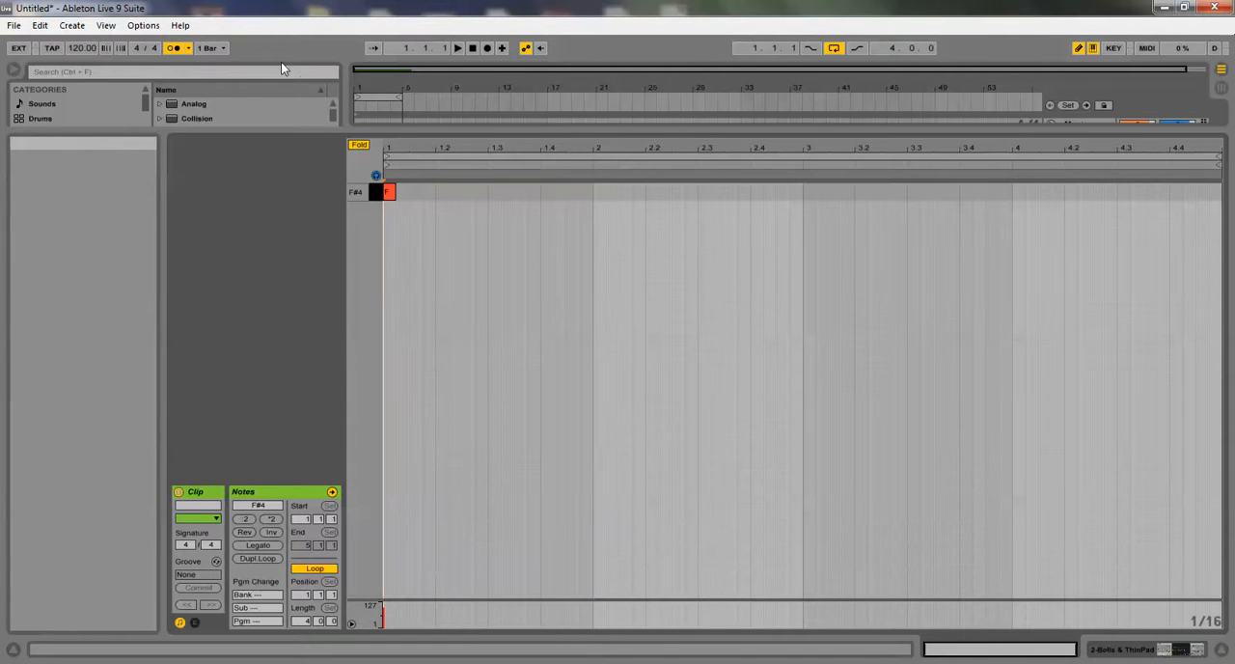
left_click(356, 145)
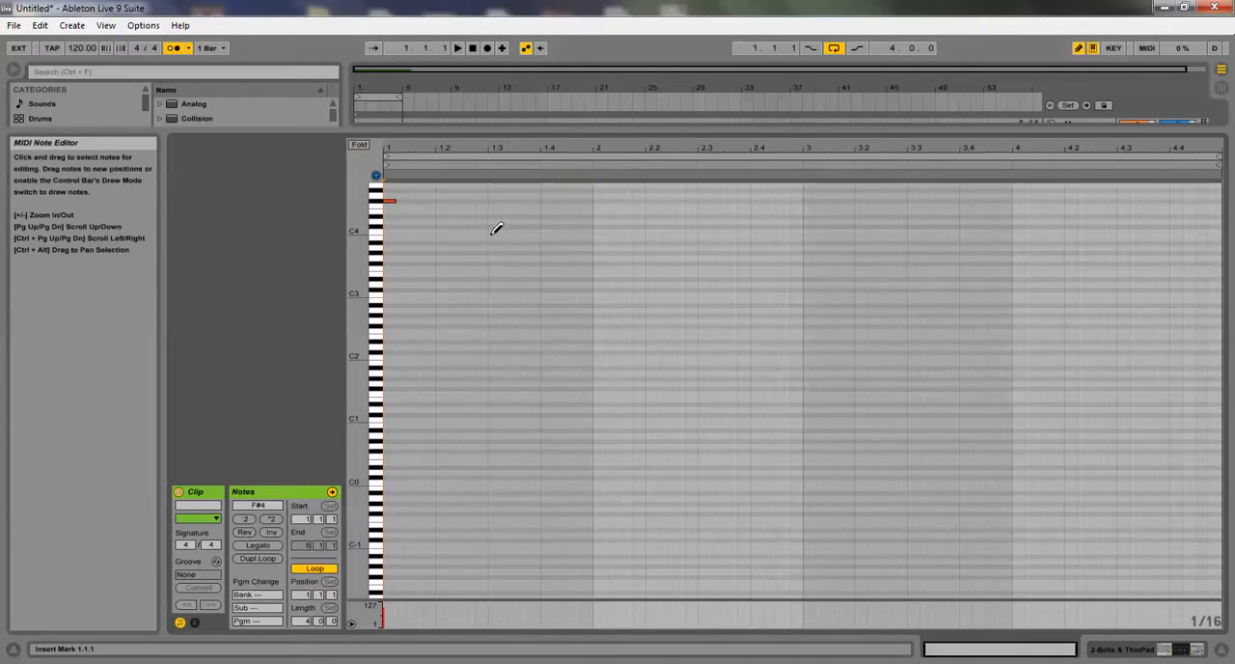
left_click(494, 225)
left_click(459, 49)
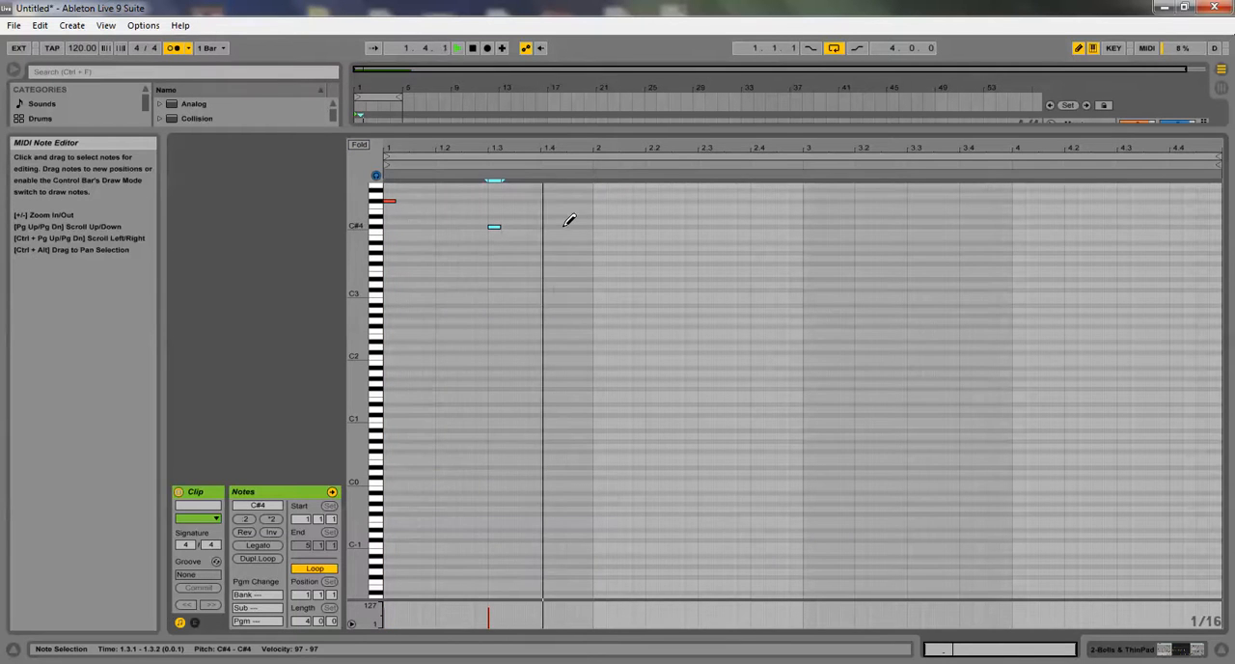
left_click(599, 253)
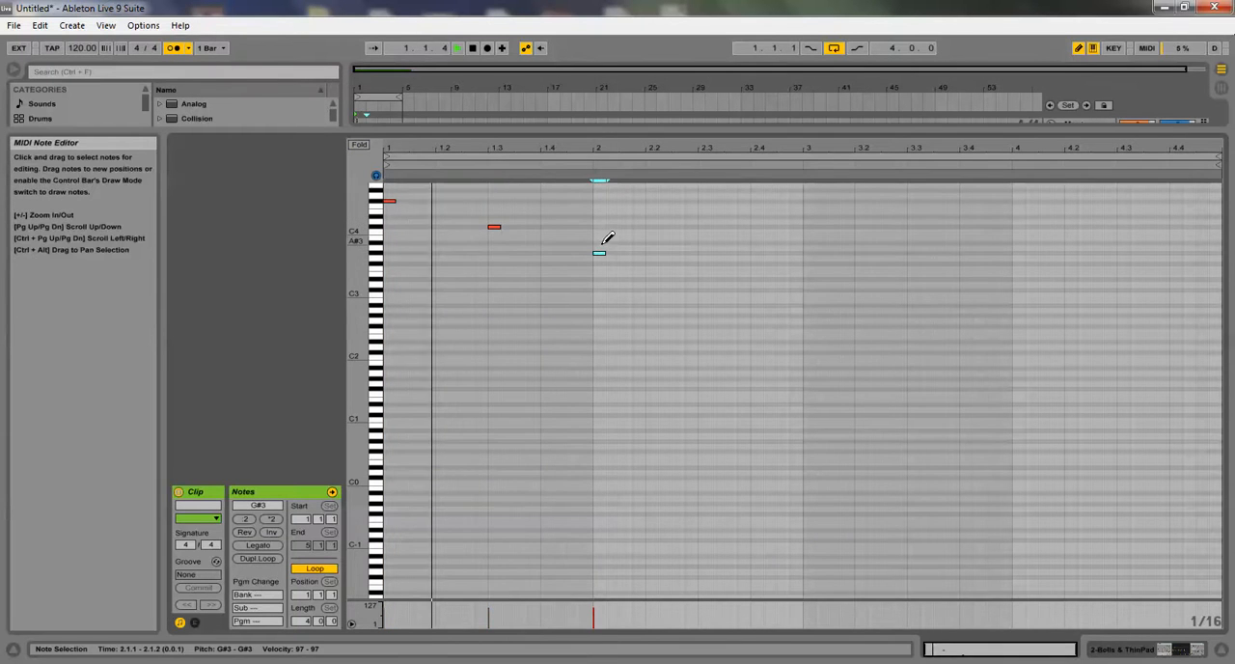
left_click(809, 211)
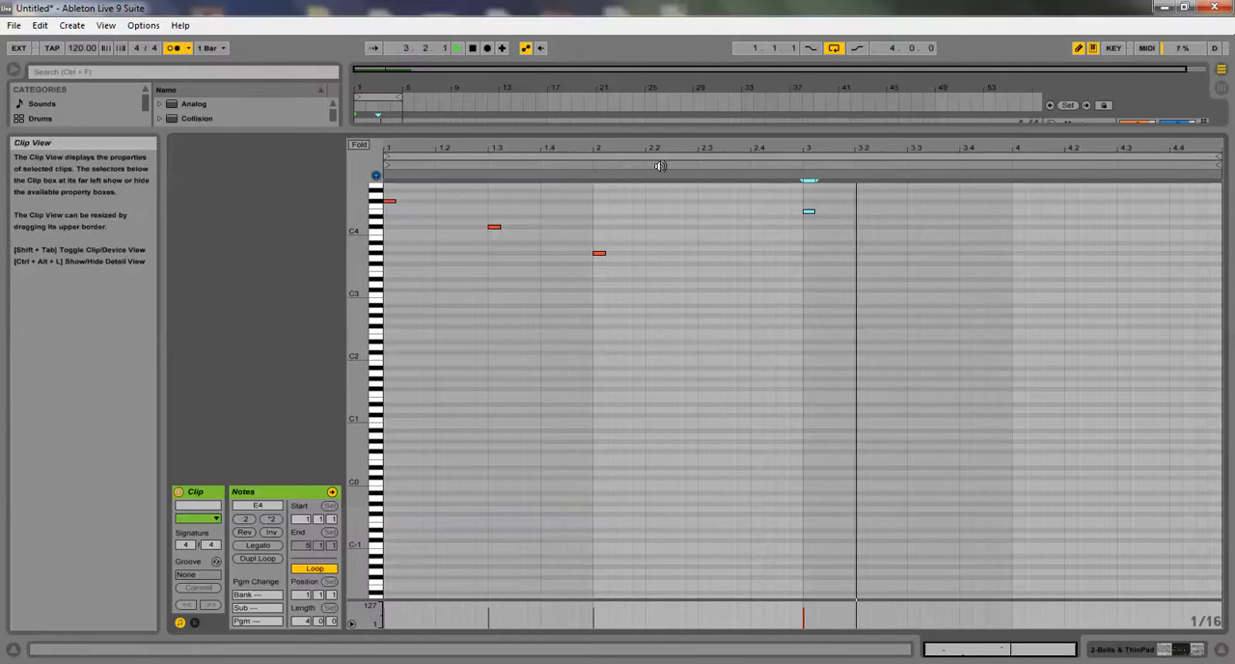
Move the E4 note earlier to beat 2.2 and play back the melody
key("Left")
key("Left")
key("Left")
key("Left")
key("Left")
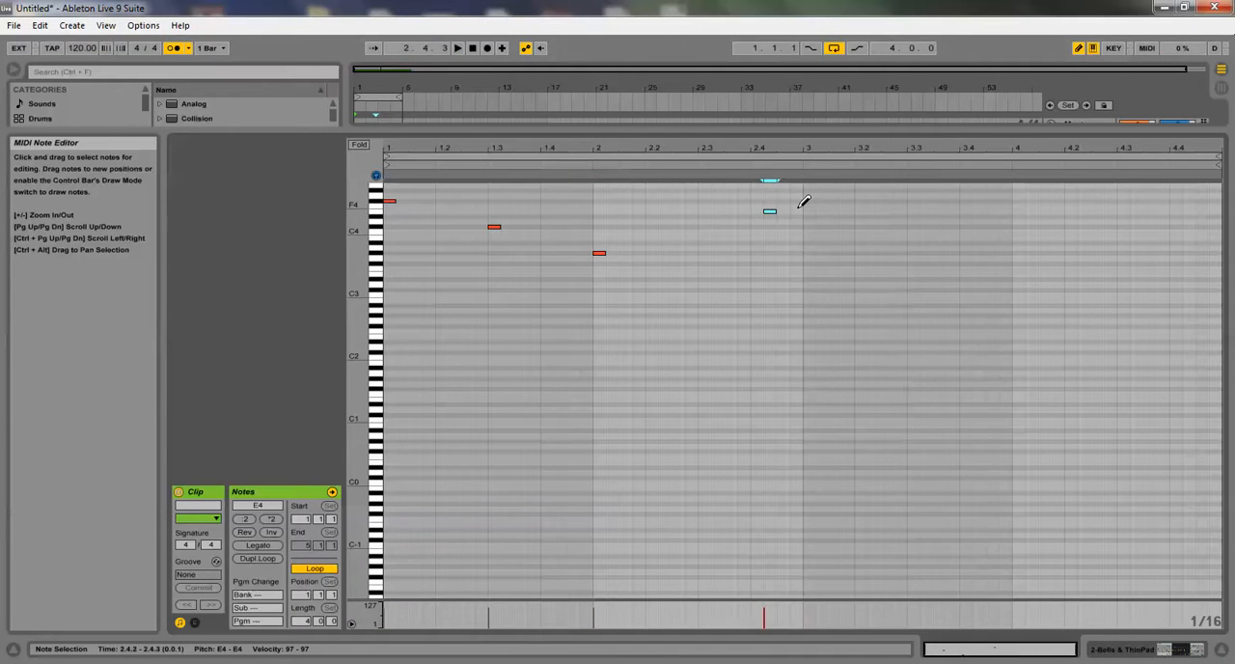
key("Left")
key("Left")
key("Left")
key("Left")
key("Left")
key("Left")
key("Left")
key("space")
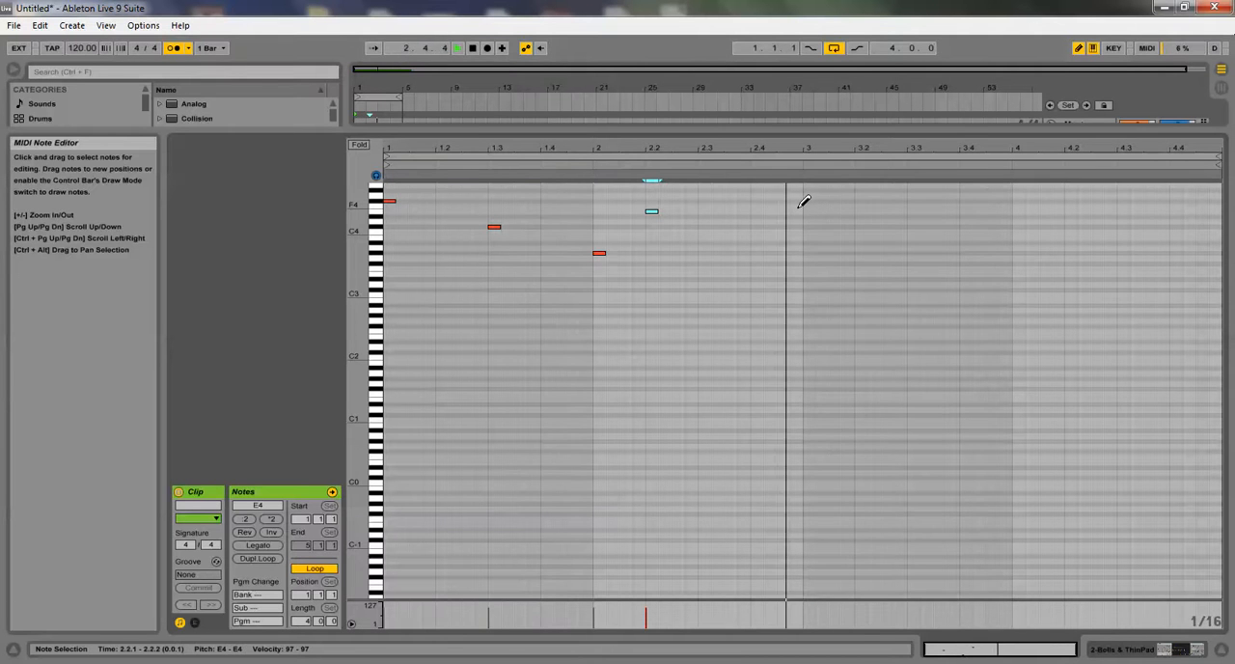
Fold the note editor to the used pitches and, with Draw Mode off, duplicate the four-note melody right after itself
left_click(358, 144)
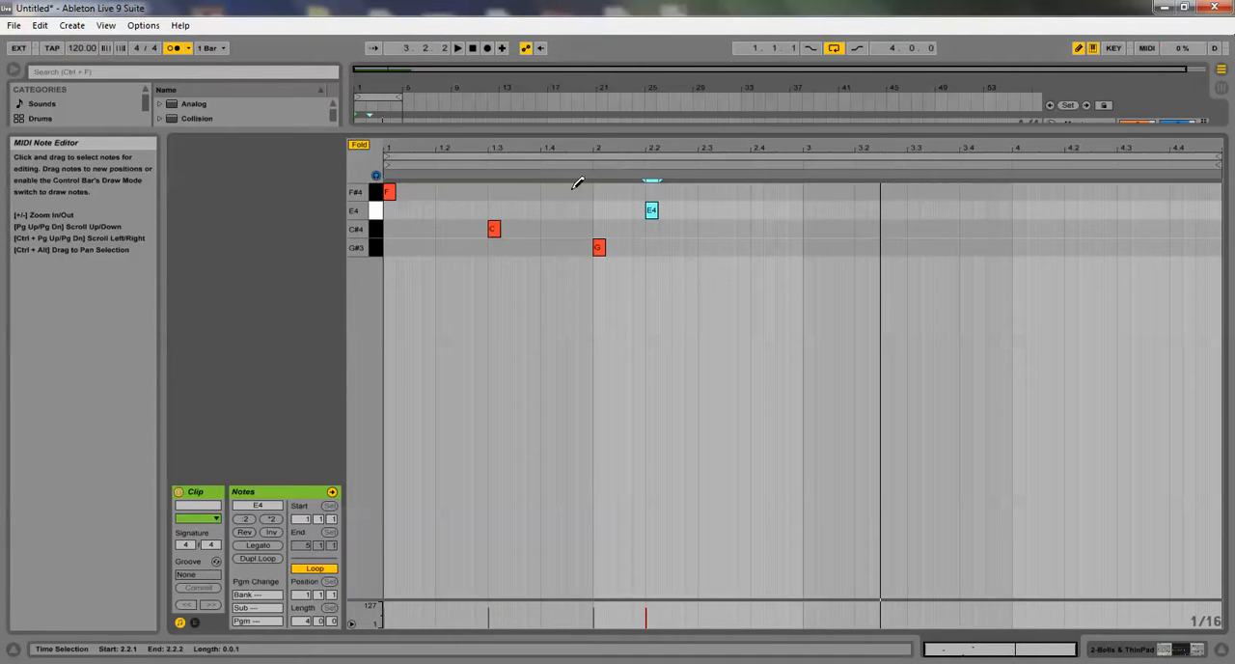
left_click(1078, 48)
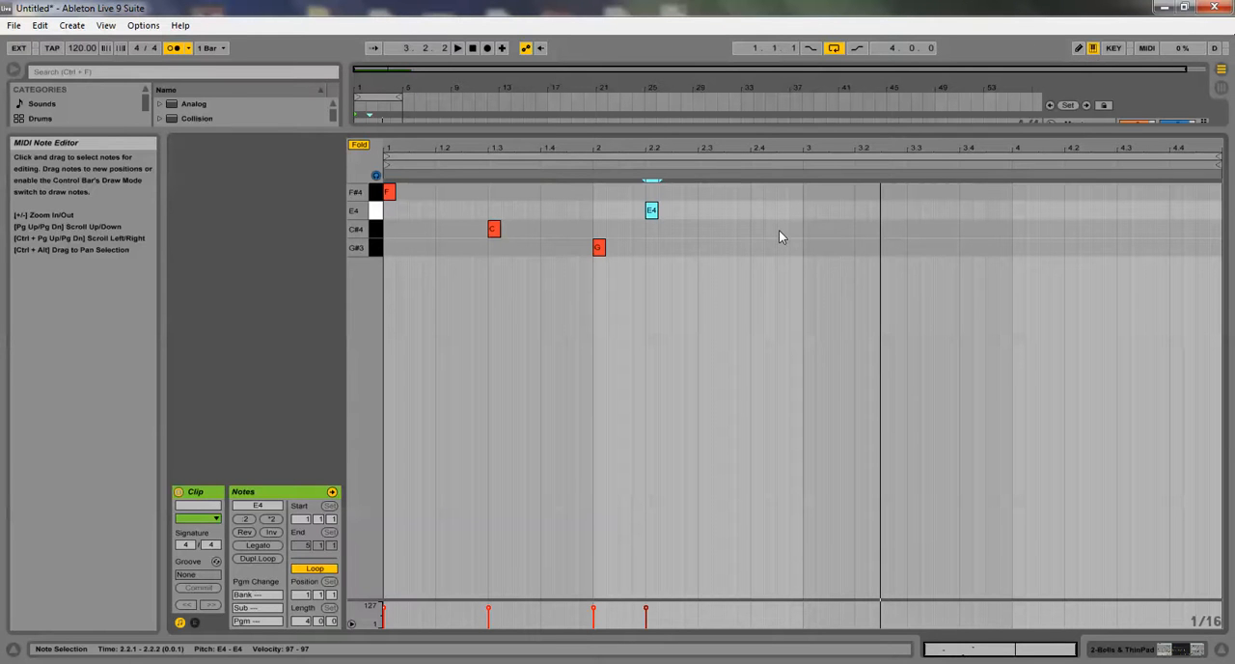
left_click_drag(795, 195, 335, 266)
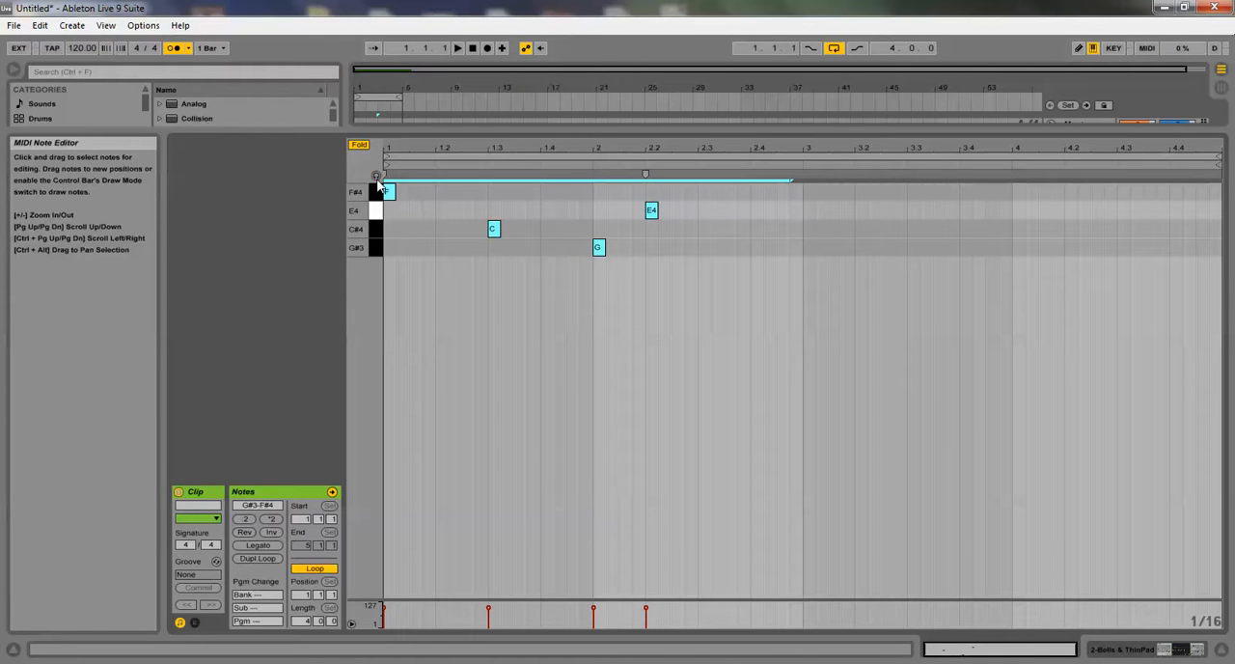
key("ctrl+d")
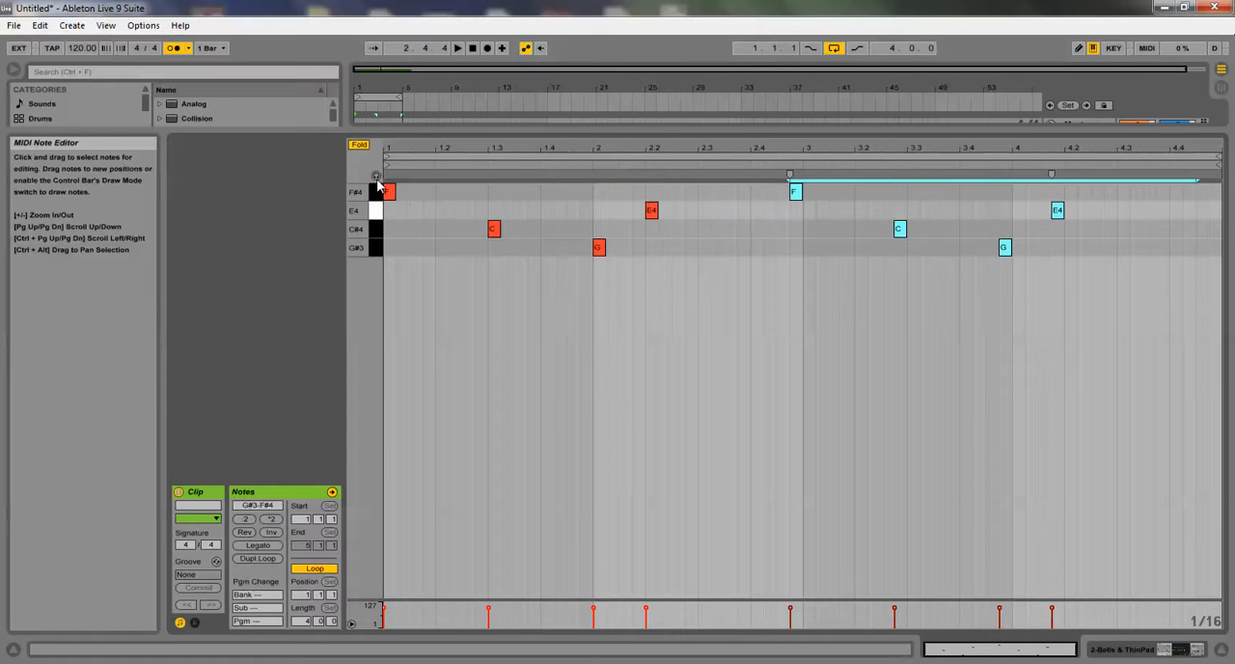
Shift the four duplicated notes one sixteenth later to start at bar 3 and play back the melody
key("Right")
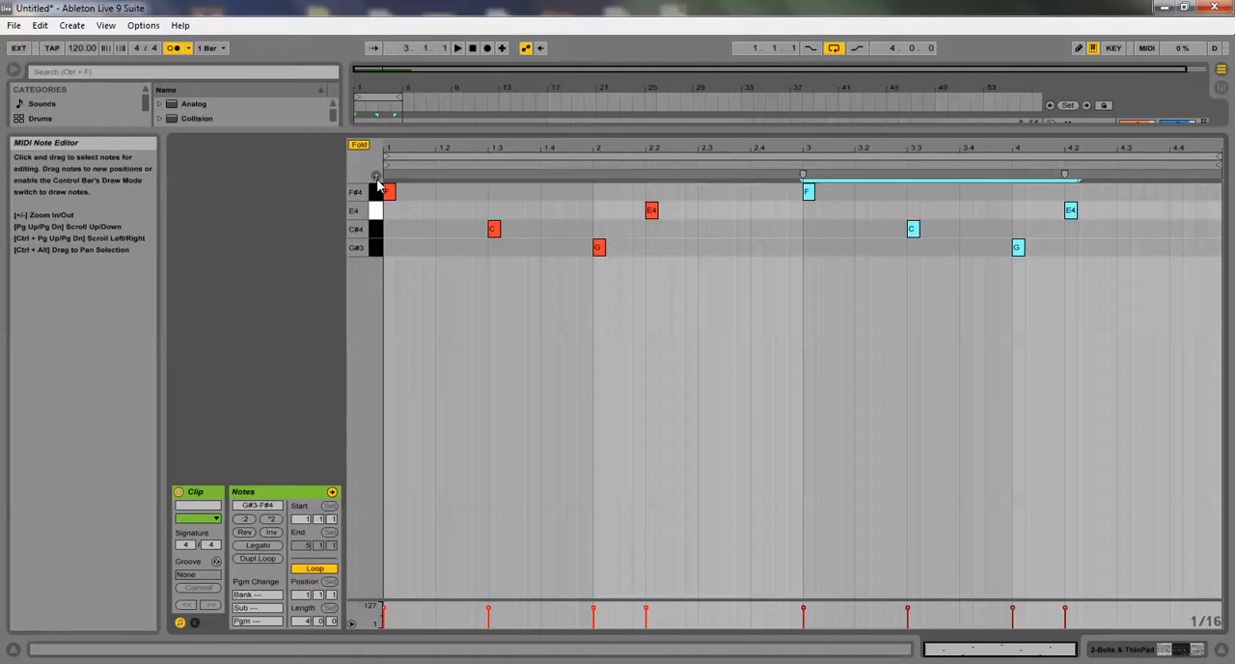
left_click(744, 235)
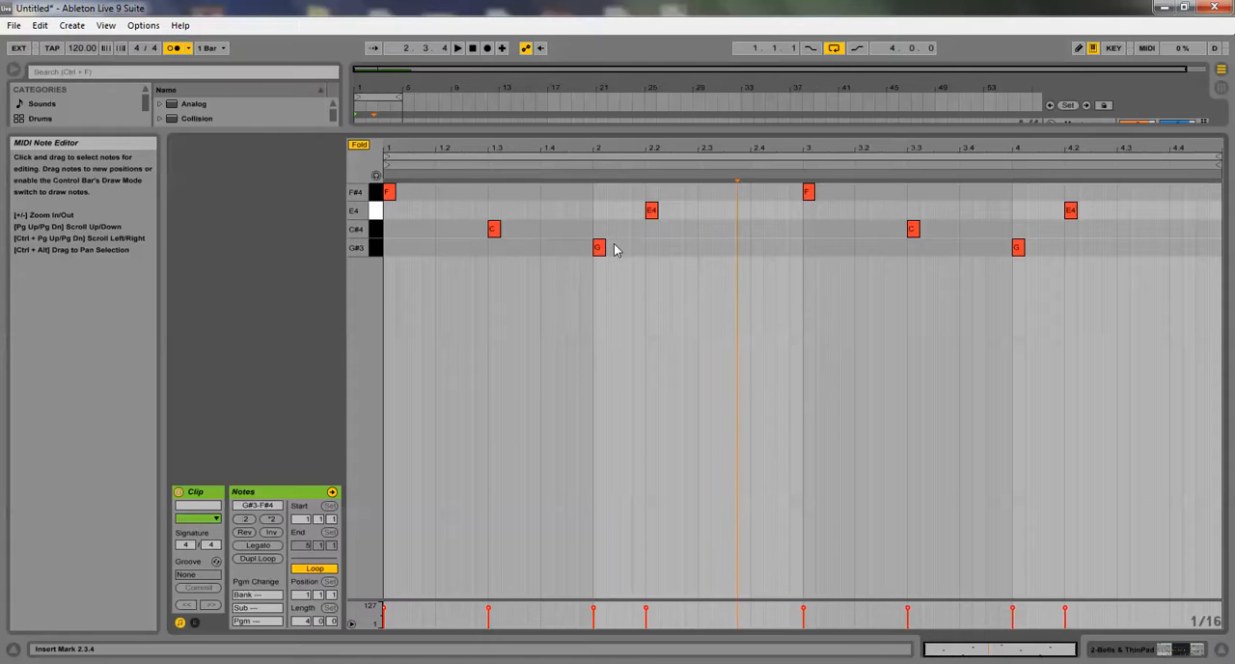
left_click(456, 48)
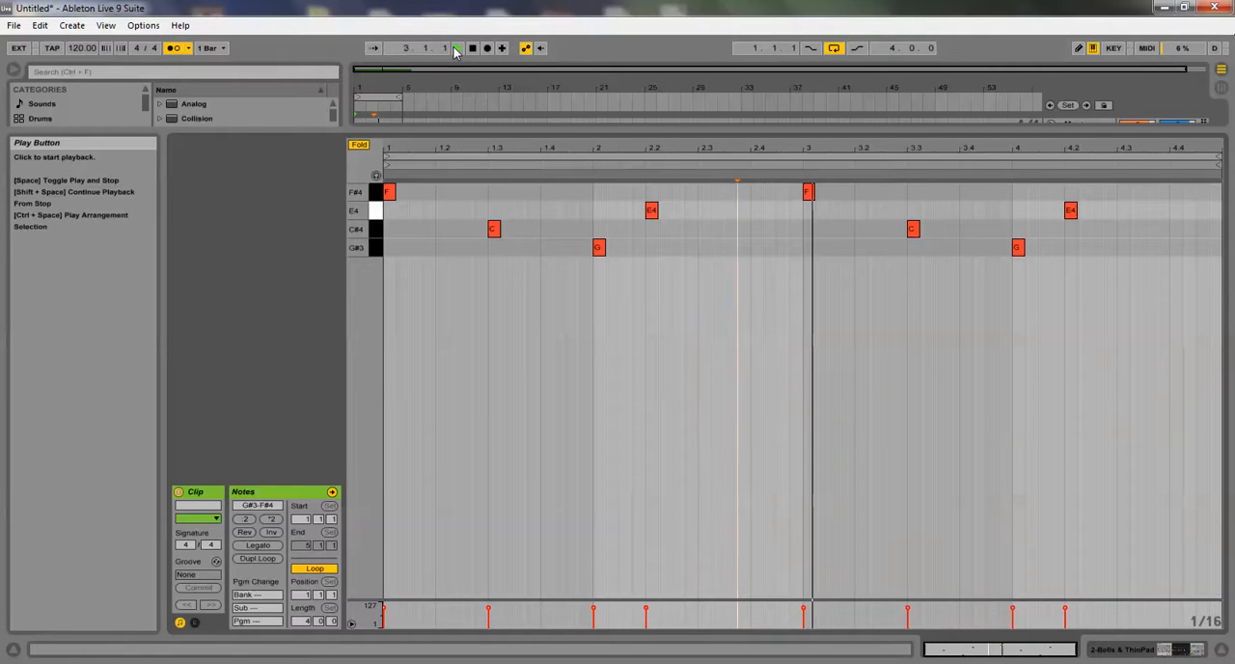
Unfold the note editor and lower both E4 notes to D#4 while listening to the loop
left_click(359, 144)
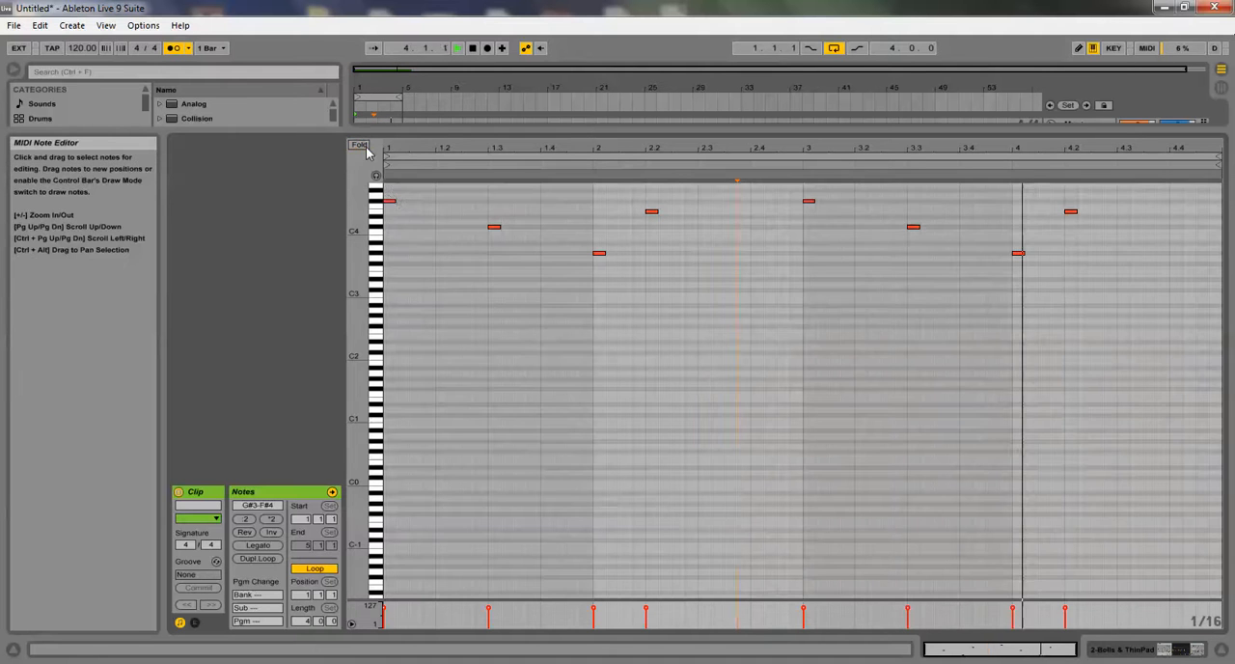
left_click(379, 211)
key("space")
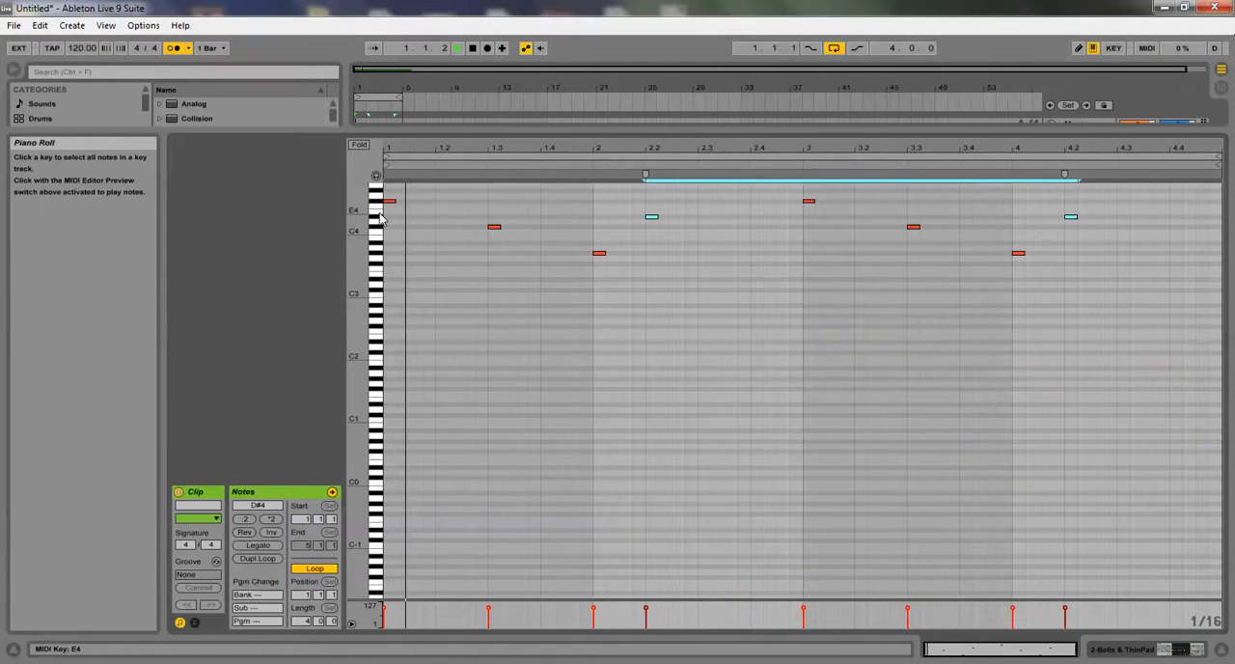
Lower both G#3 notes to G3, using the folded view to select them
left_click(359, 145)
left_click(377, 248)
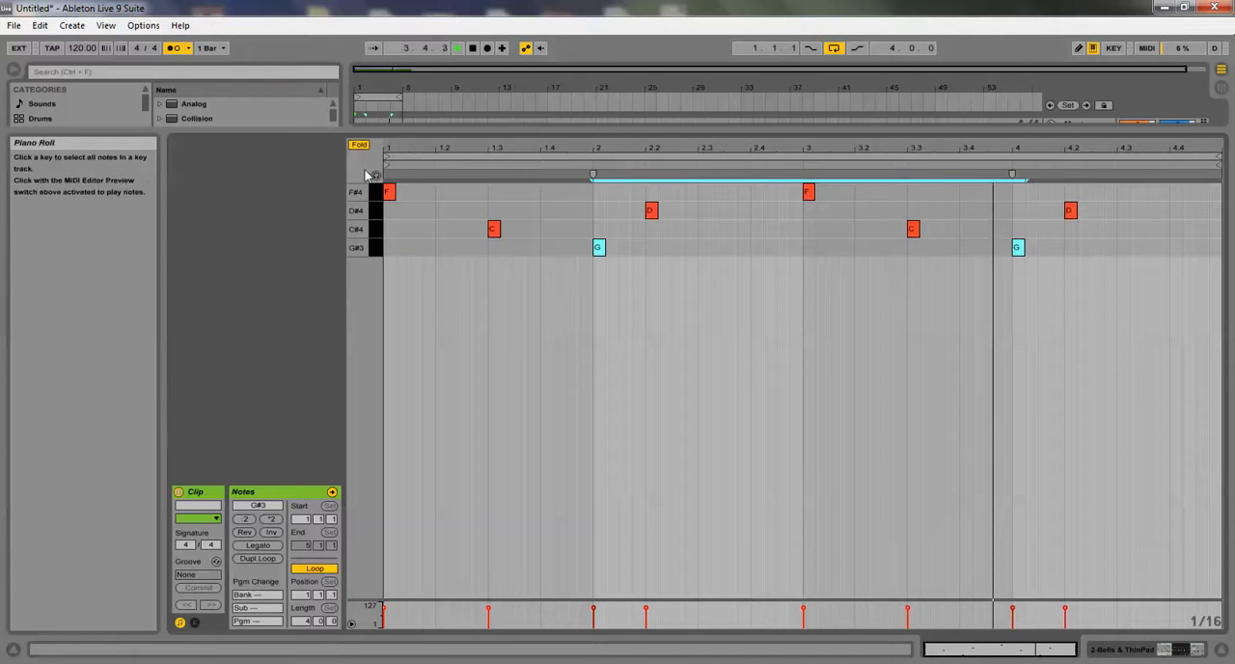
left_click(359, 146)
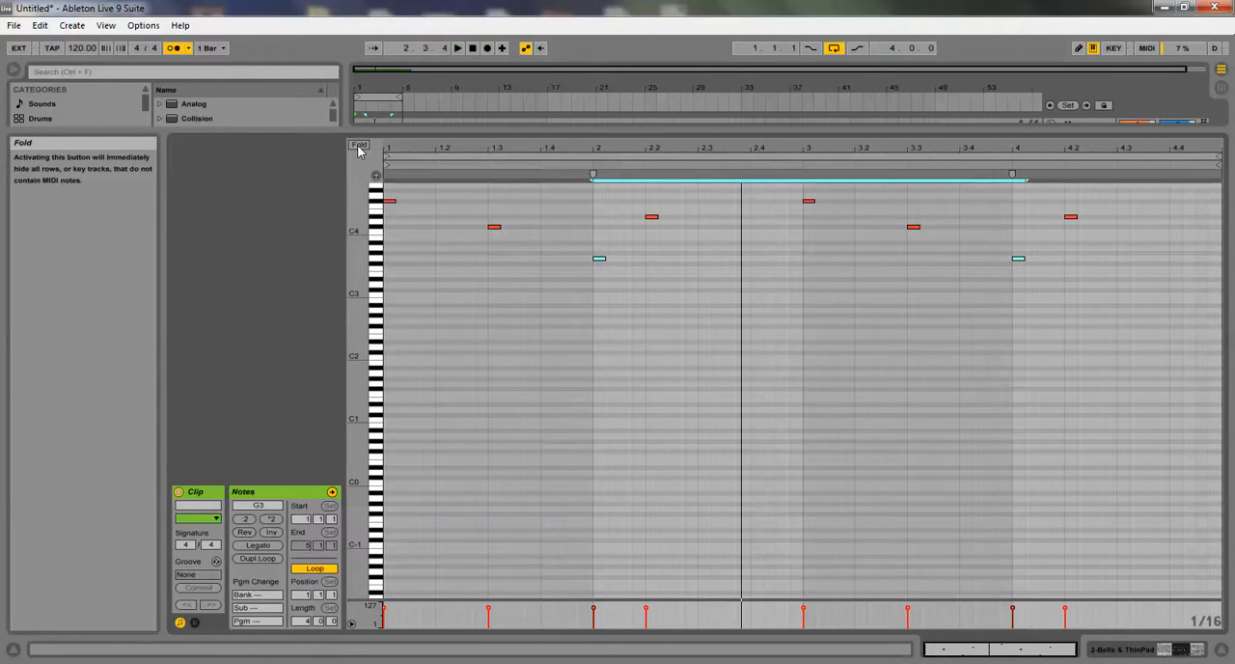
Raise both C#4 notes to D4, selecting them in the folded view and unfolding it before the change
left_click(359, 146)
left_click(375, 228)
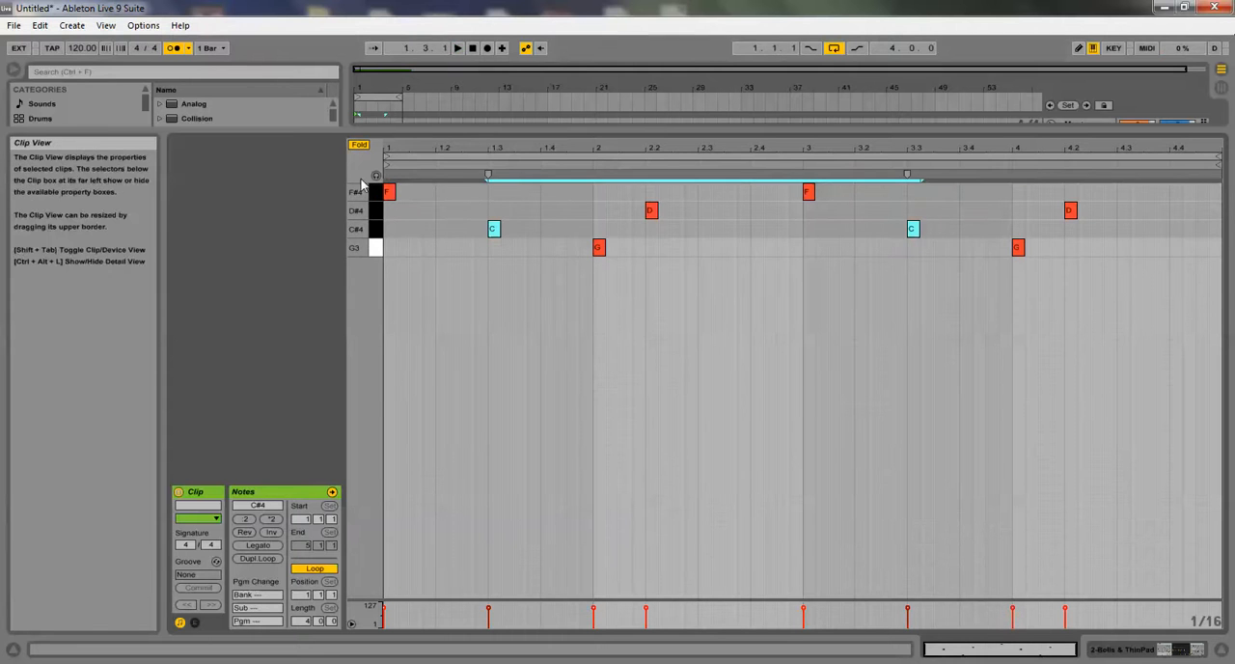
left_click(359, 146)
key("Up")
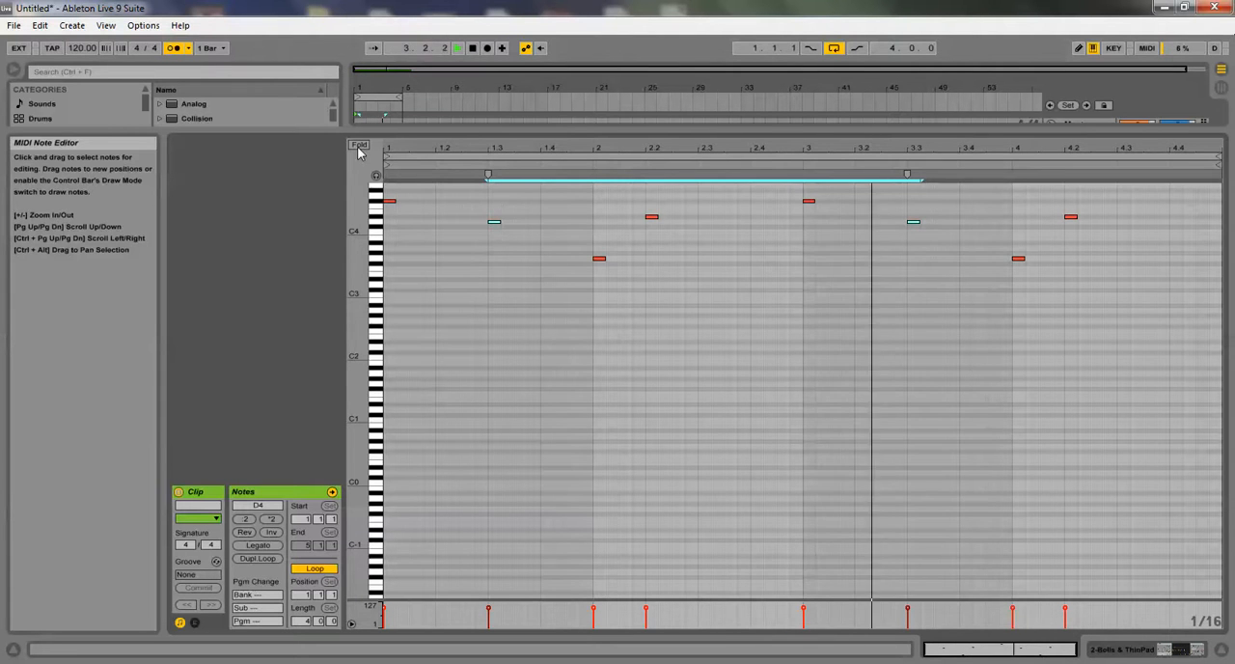
Shrink the note editor to reveal the arrangement, then reopen the melody clip with its notes folded
left_click_drag(463, 131, 505, 479)
left_click(434, 225)
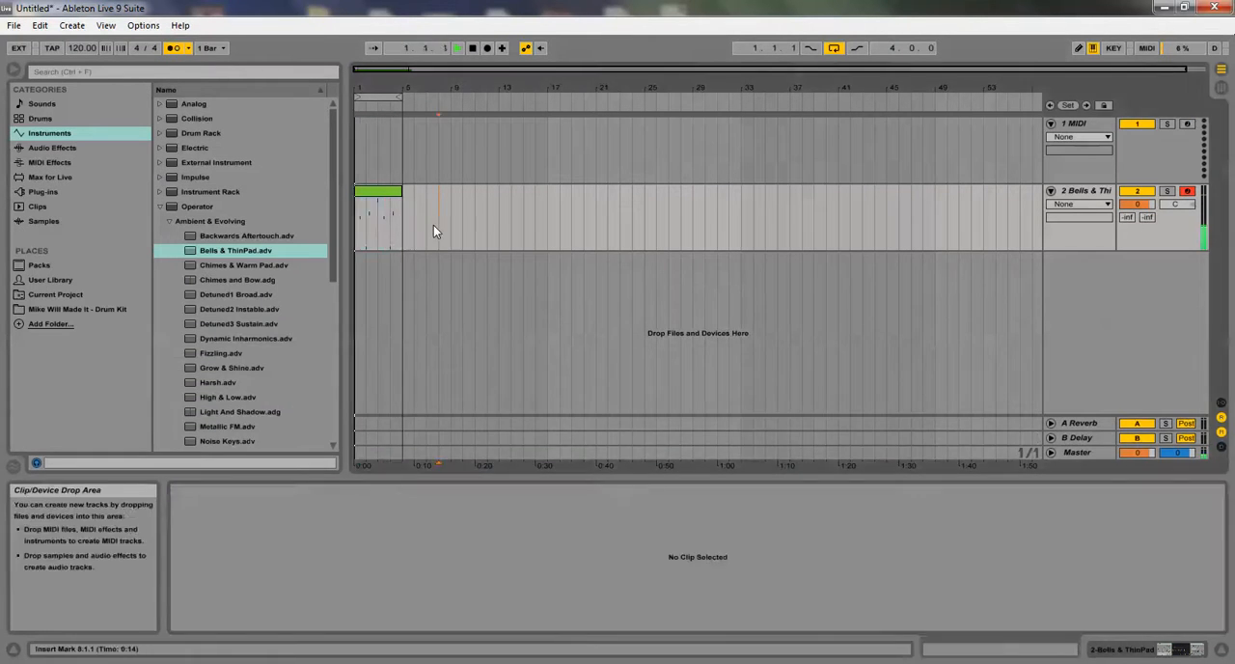
left_click(384, 191)
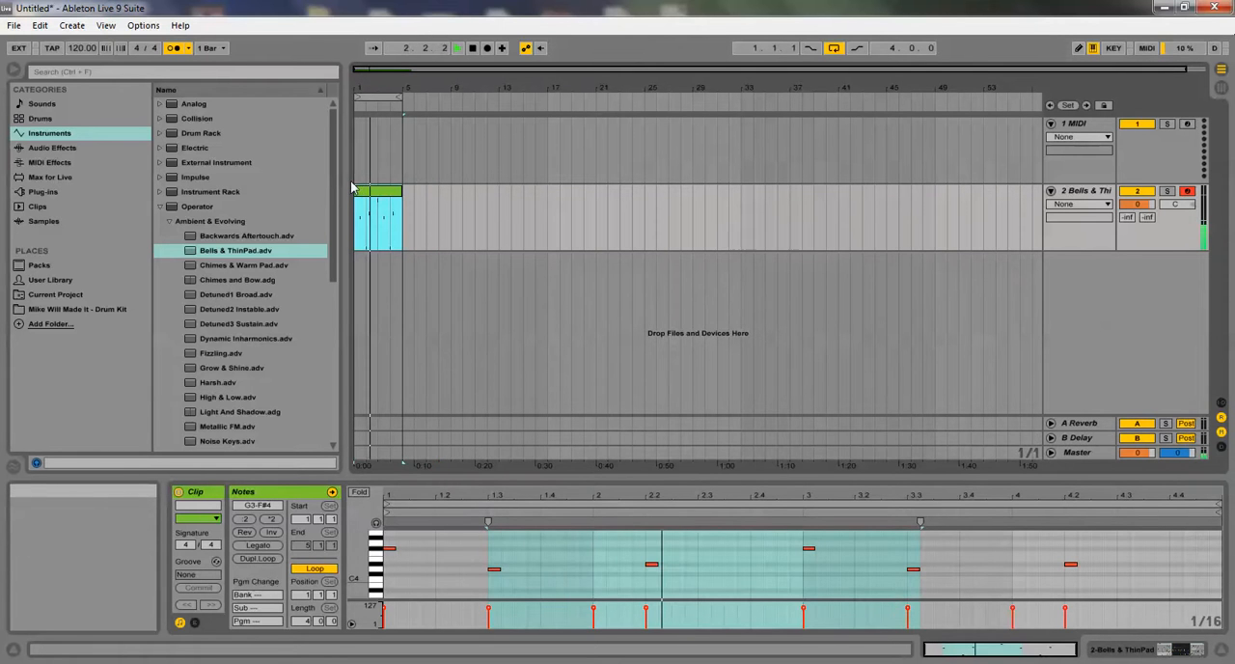
left_click(359, 492)
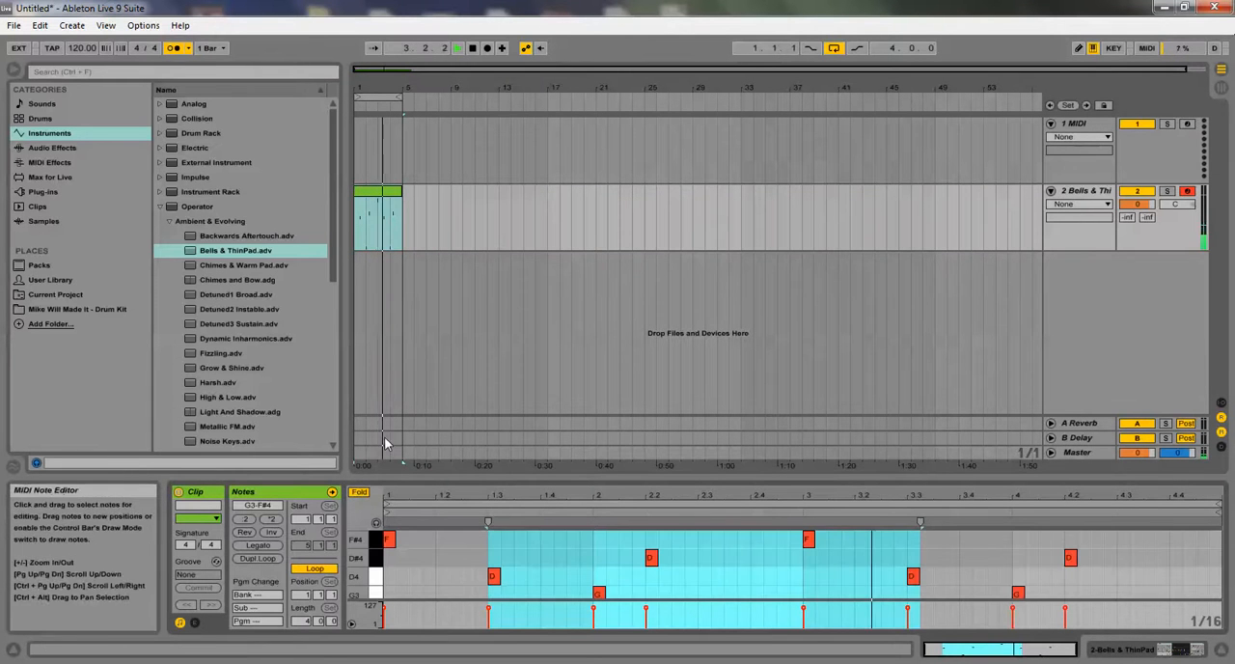
left_click_drag(618, 485, 606, 400)
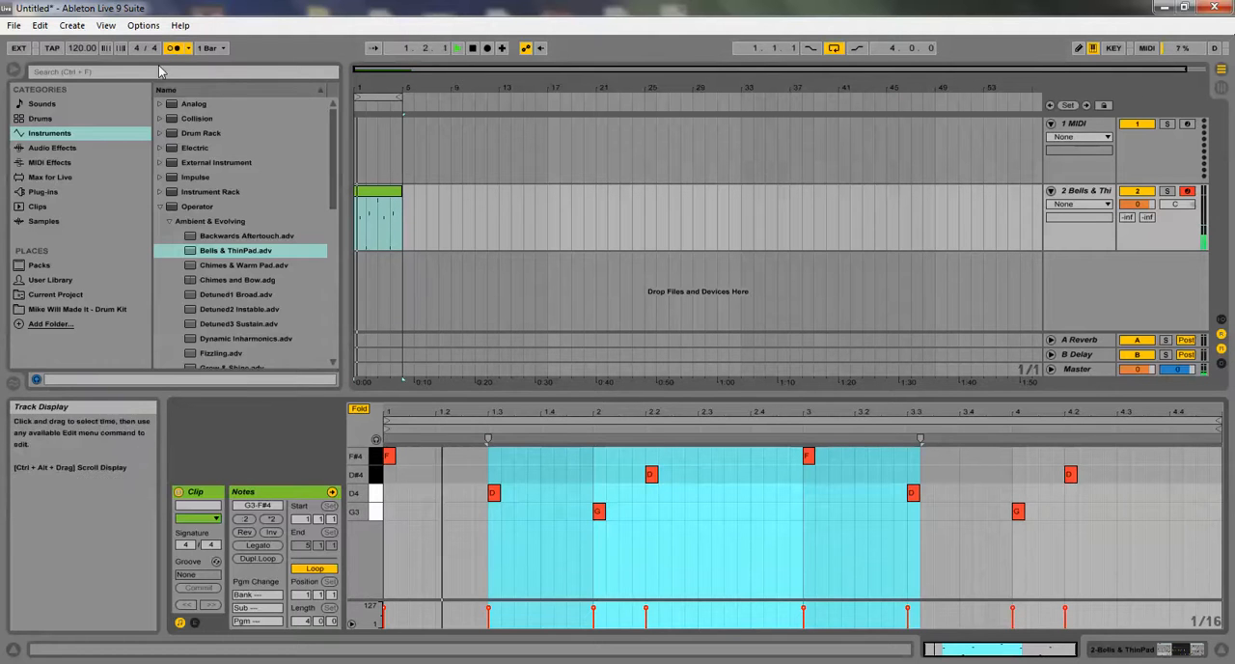
Load an empty Drum Rack on the first MIDI track and fill bars 1 to 4 with two two-bar MIDI clips
left_click(32, 121)
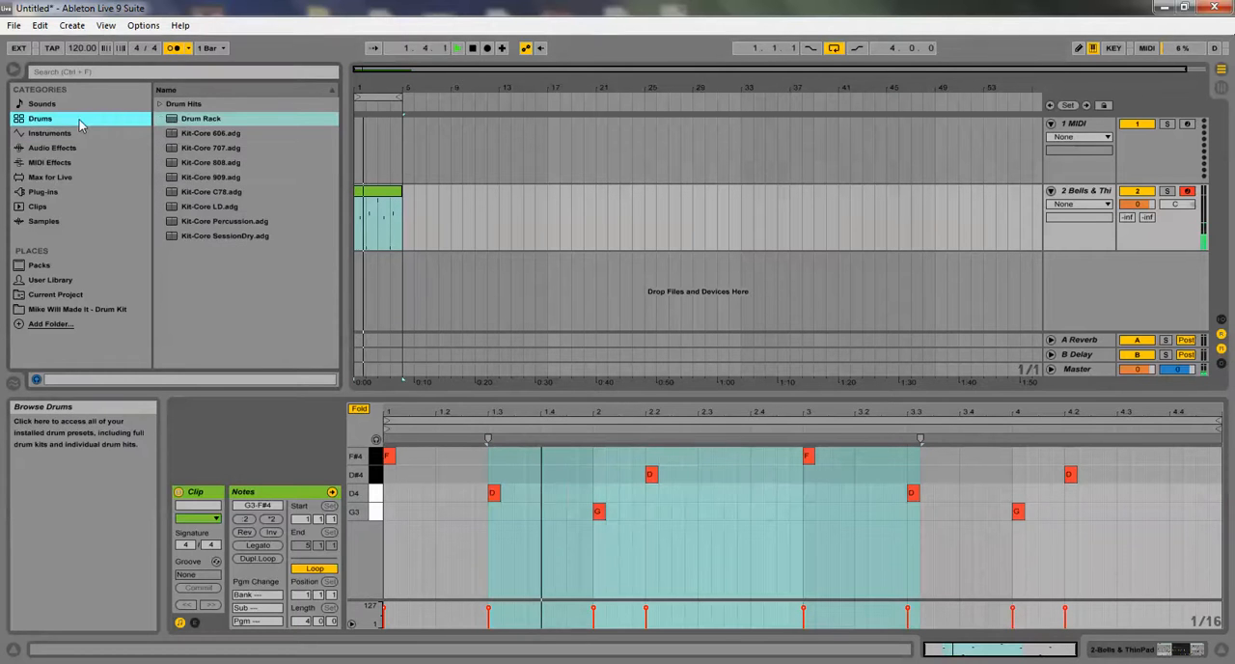
left_click(174, 124)
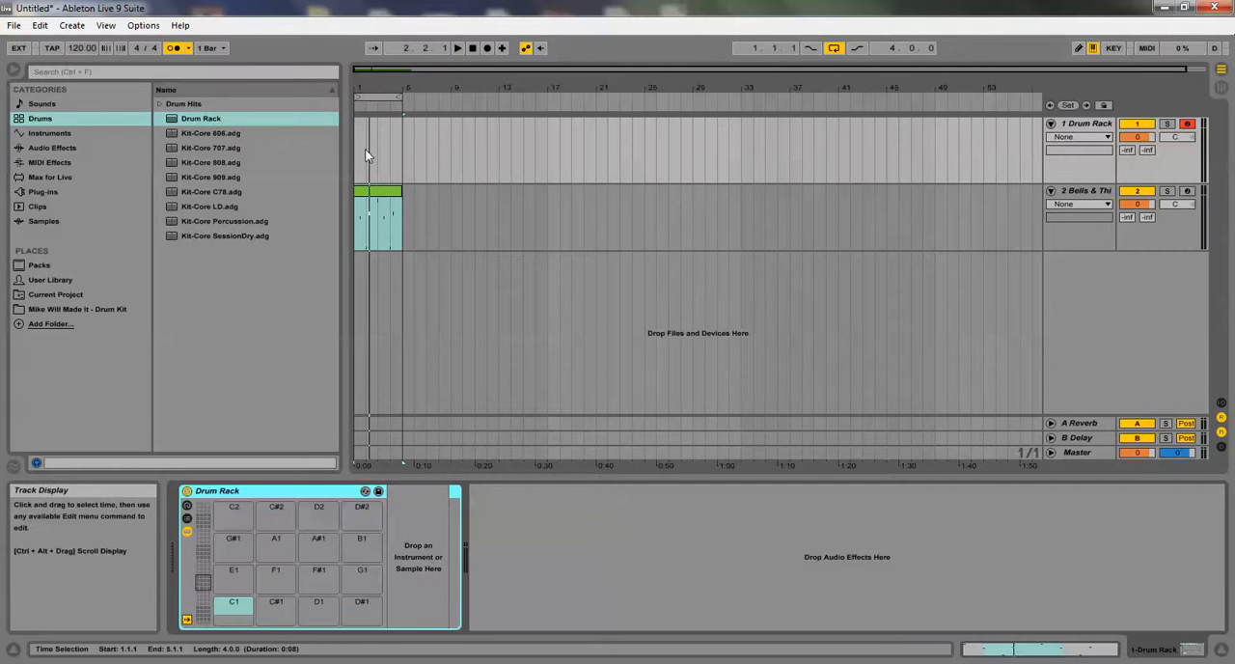
left_click_drag(355, 148, 374, 150)
right_click(375, 150)
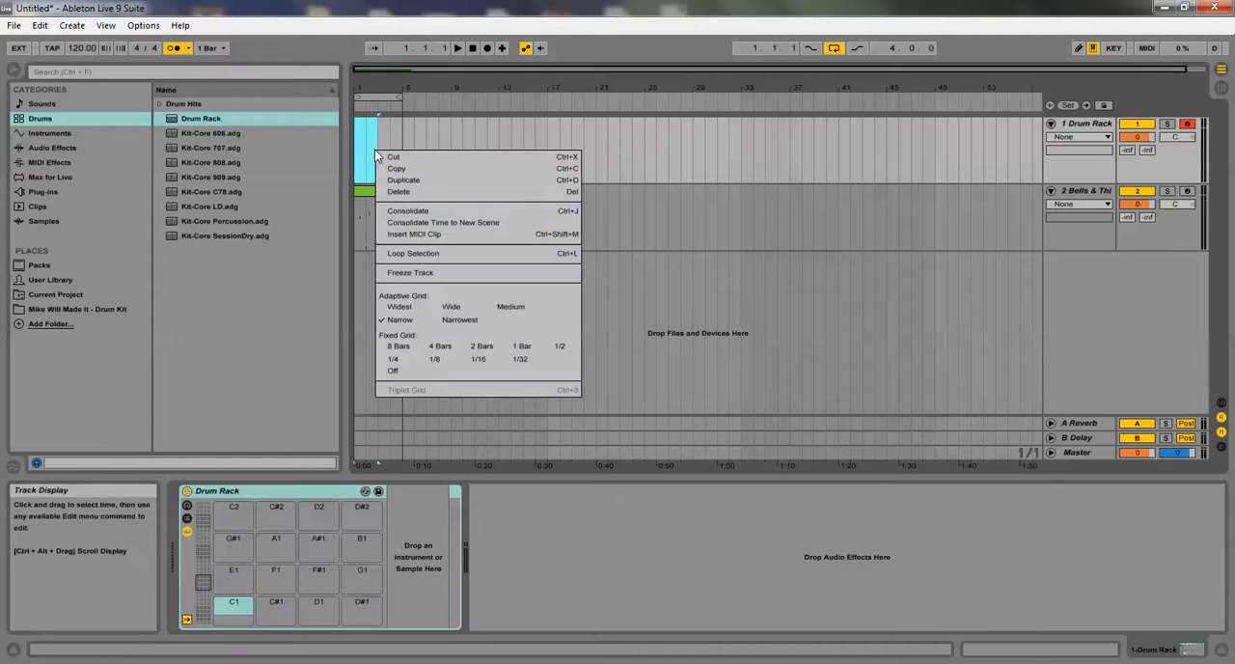
left_click(412, 223)
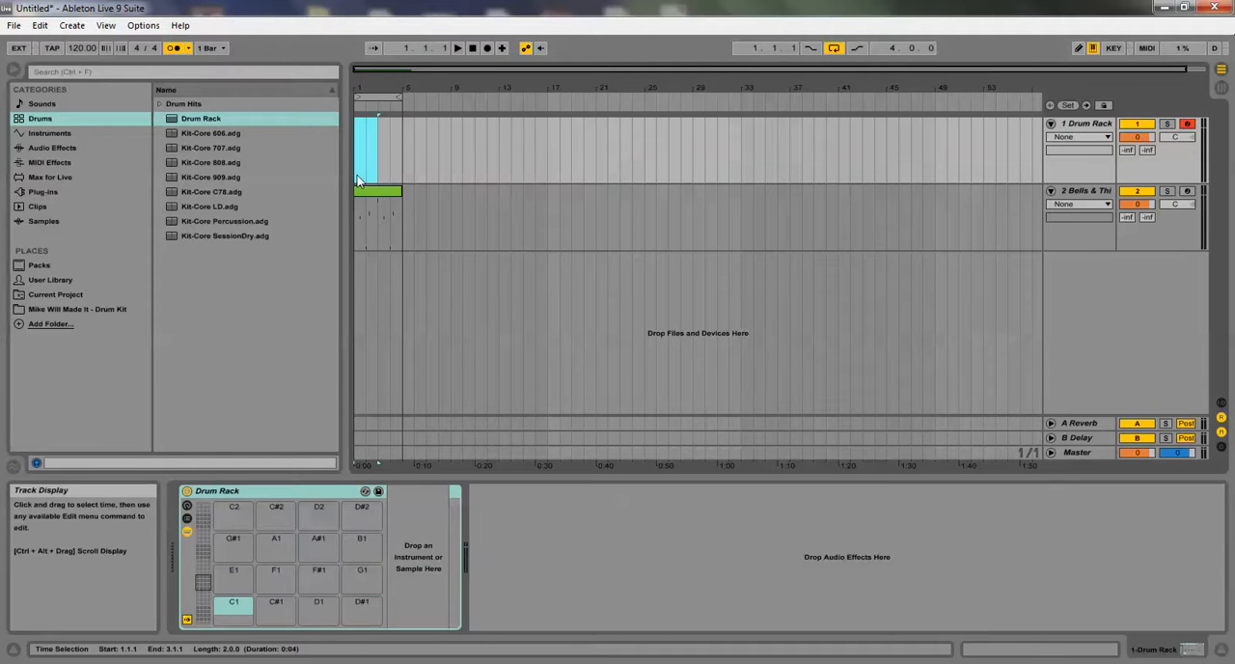
right_click(357, 172)
left_click(415, 253)
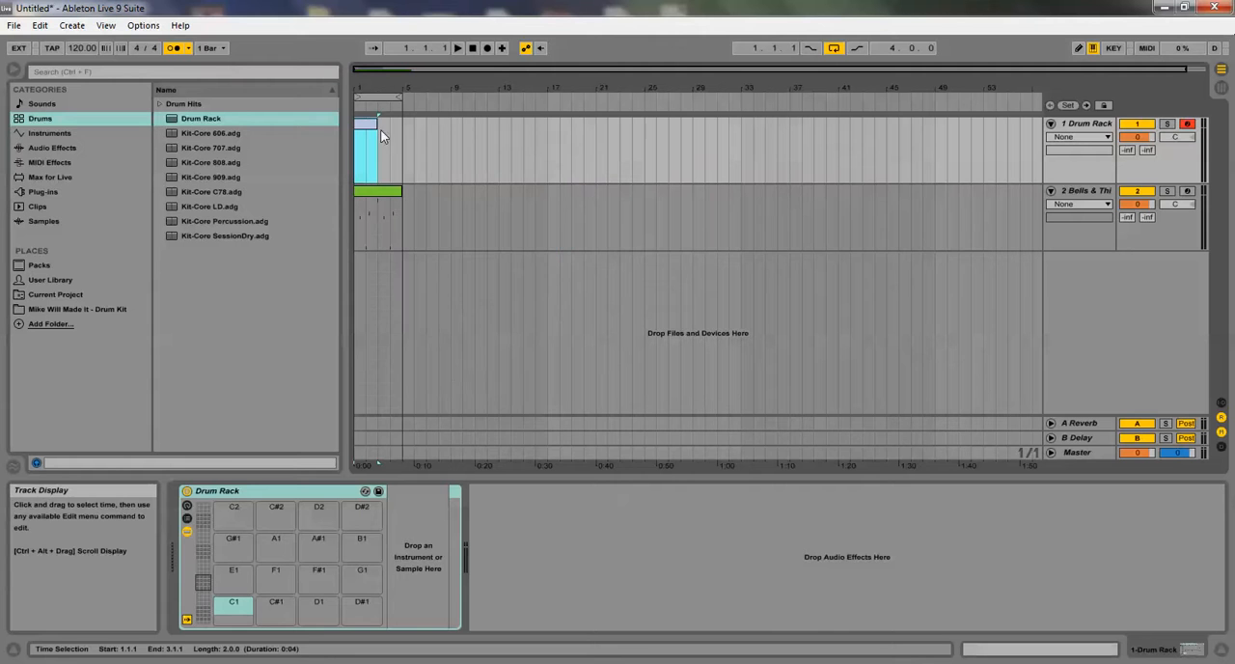
double_click(395, 123)
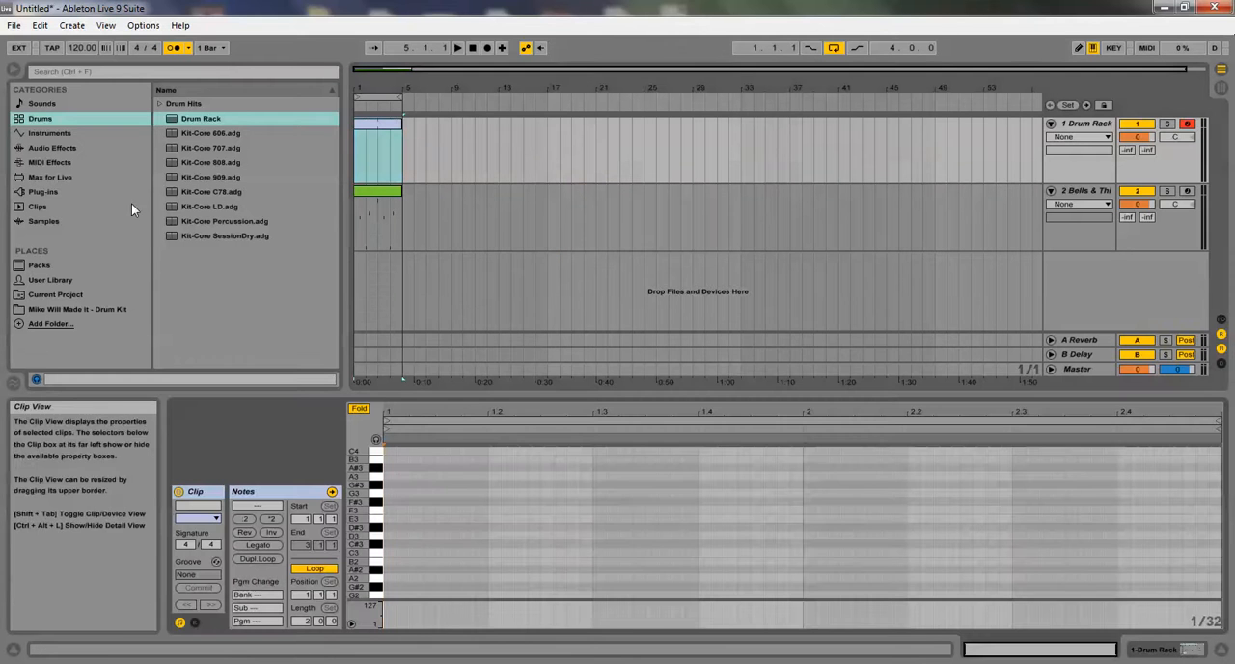
Audition Brass1.wav and Brass2.wav from the Hits folder of Mike Will Made It - Drum Kit
left_click(38, 309)
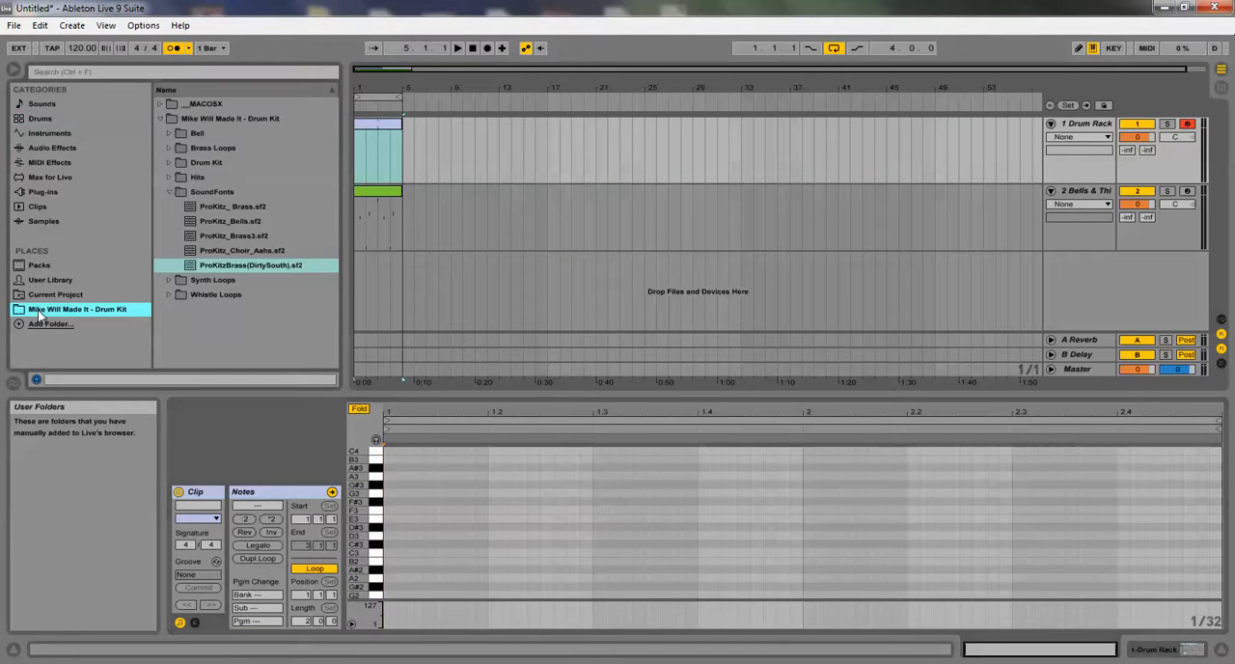
left_click(168, 192)
left_click(171, 177)
left_click(199, 191)
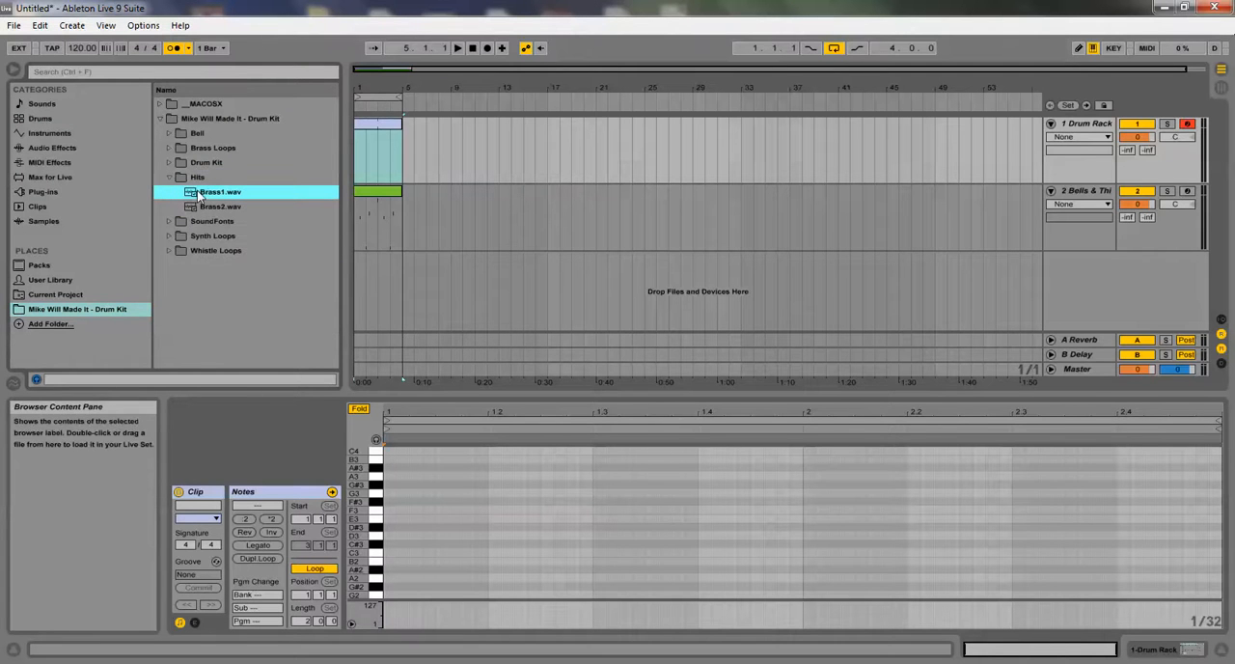
left_click(207, 206)
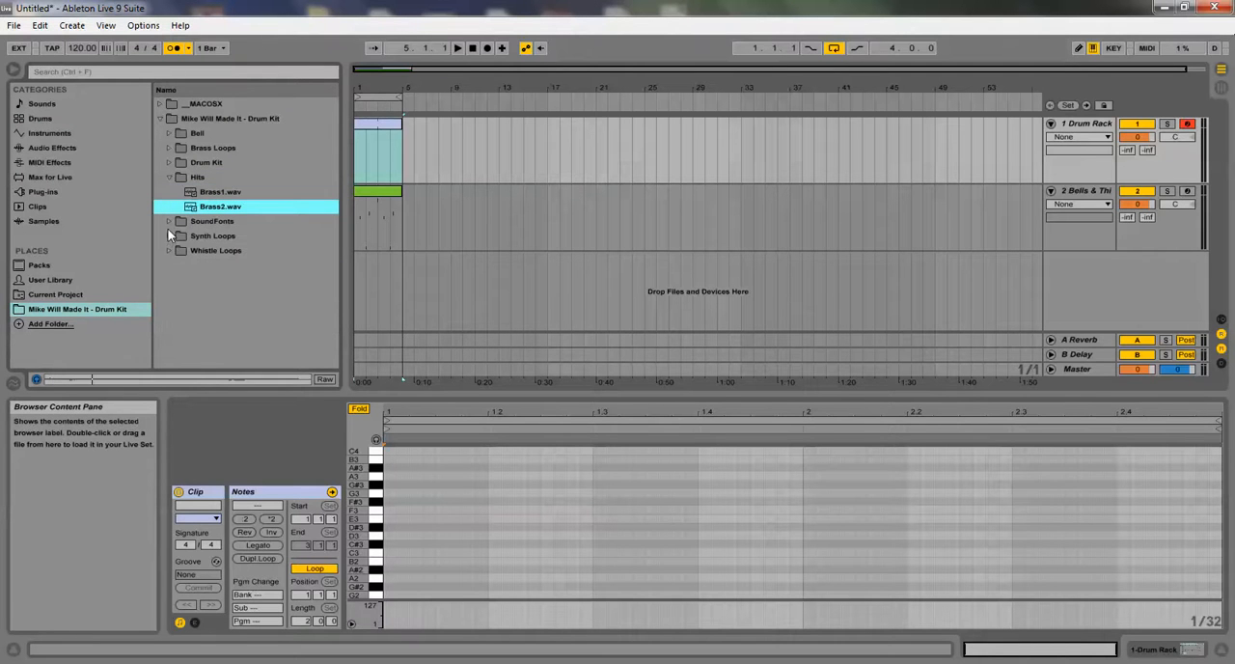
Audition the samples in the Drum Kit's Kicks folder, working through to CTS_Kick12.wav
left_click(176, 163)
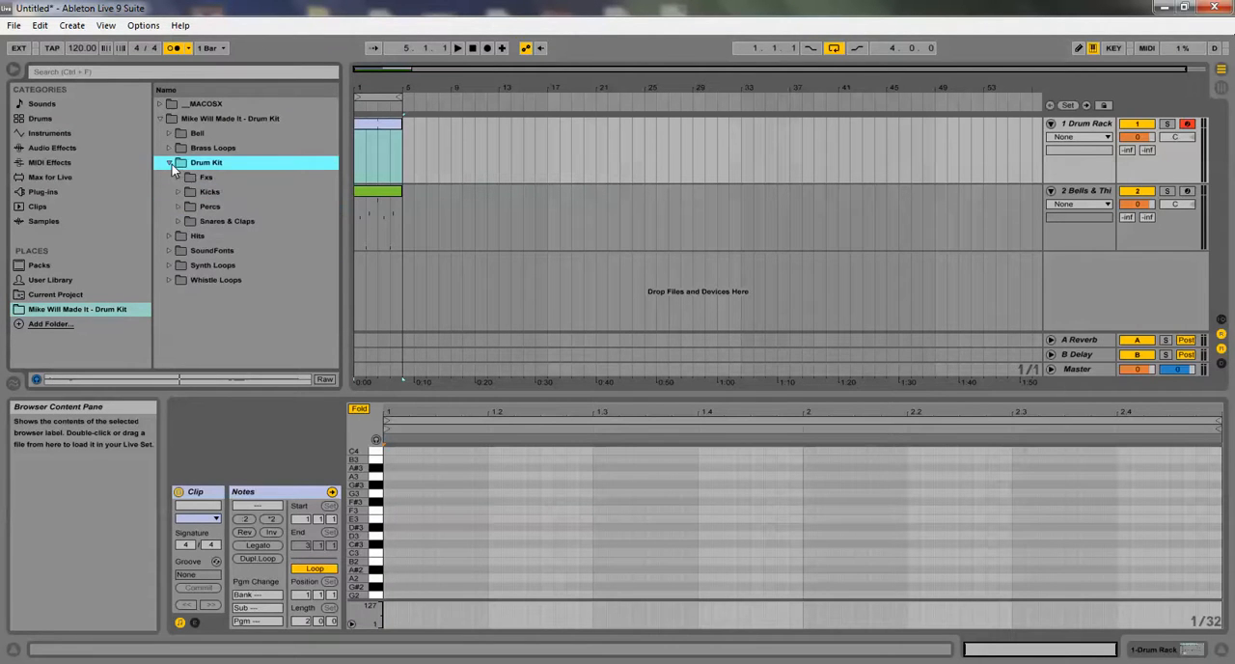
left_click(183, 192)
left_click(228, 221)
left_click(233, 235)
left_click(239, 250)
left_click(244, 264)
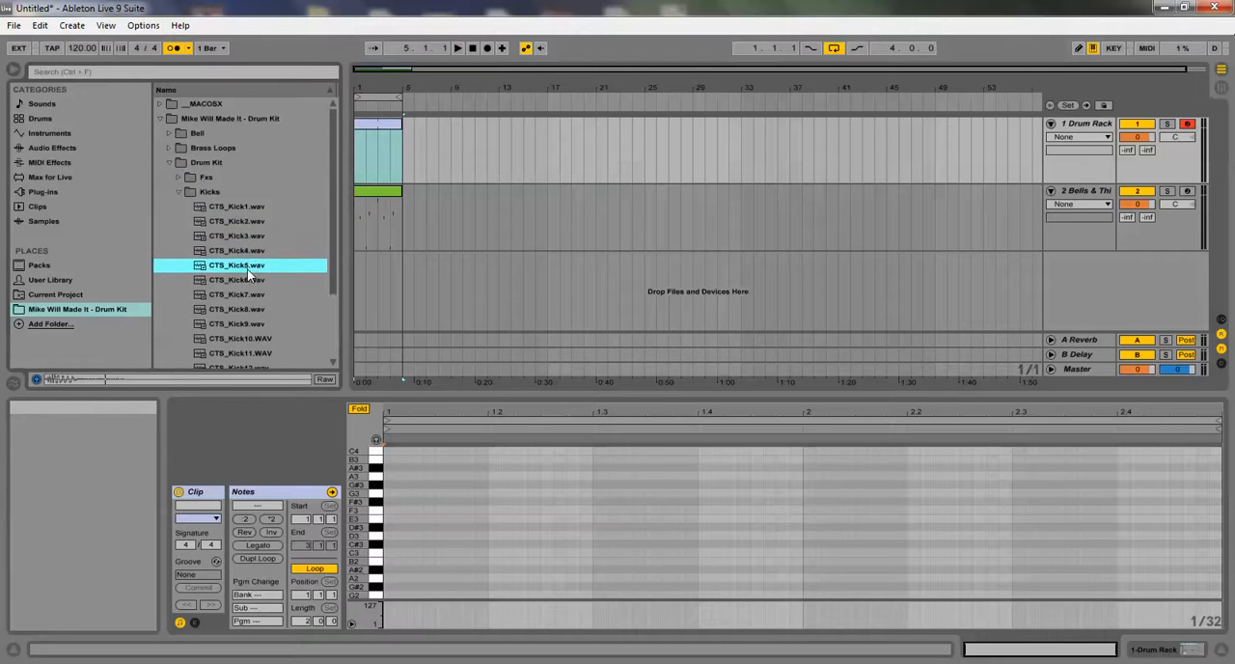
scroll(248, 256, "down", 1)
left_click(248, 253)
left_click(249, 264)
scroll(249, 264, "down", 1)
left_click(241, 236)
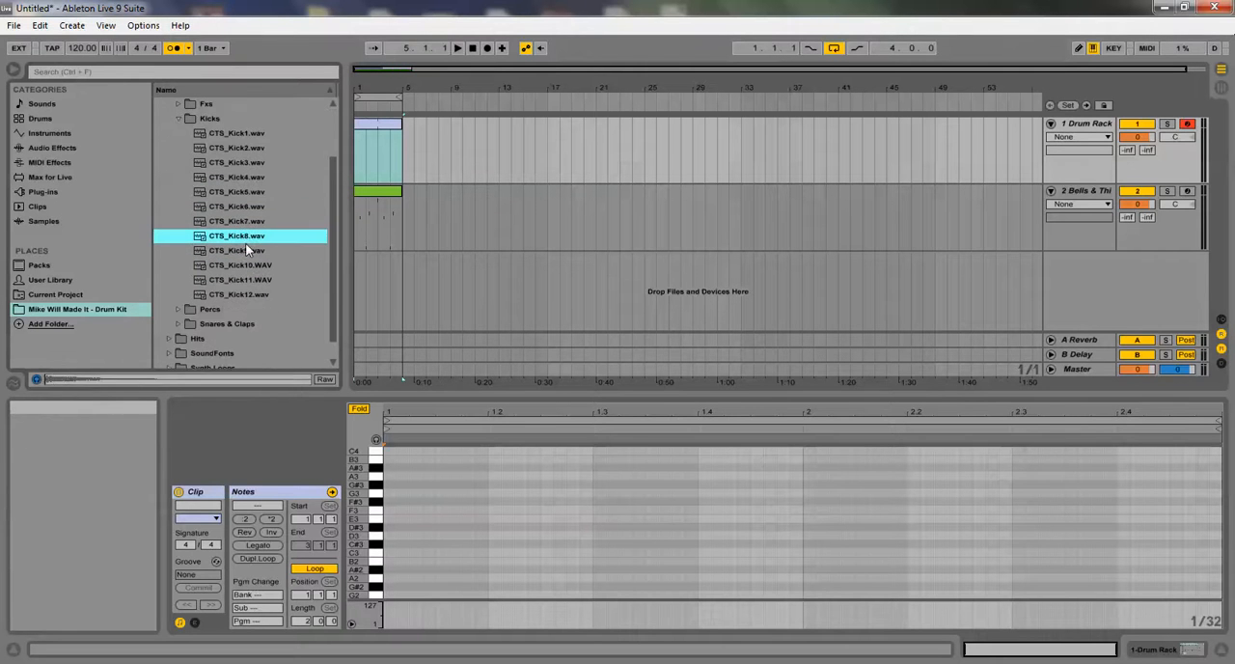
left_click(243, 251)
left_click(247, 266)
left_click(249, 279)
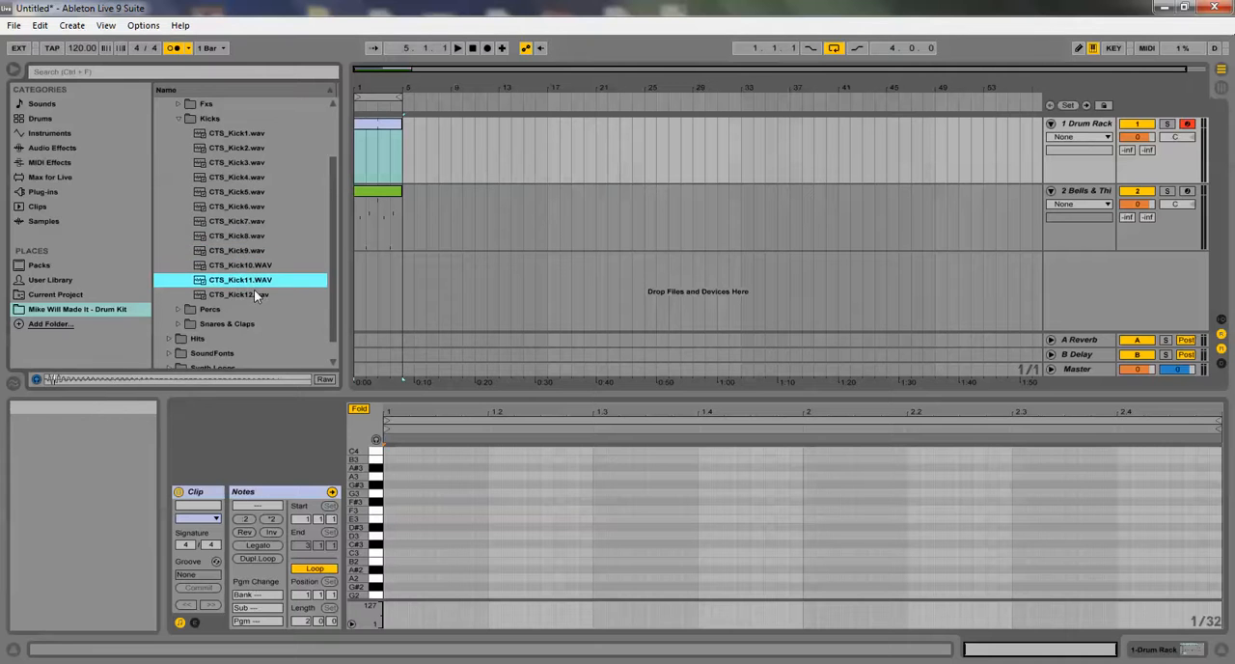
left_click(254, 296)
Compare the kick samples CTS_Kick5.wav back to CTS_Kick1.wav again, ending on CTS_Kick2.wav
left_click(232, 189)
left_click(236, 178)
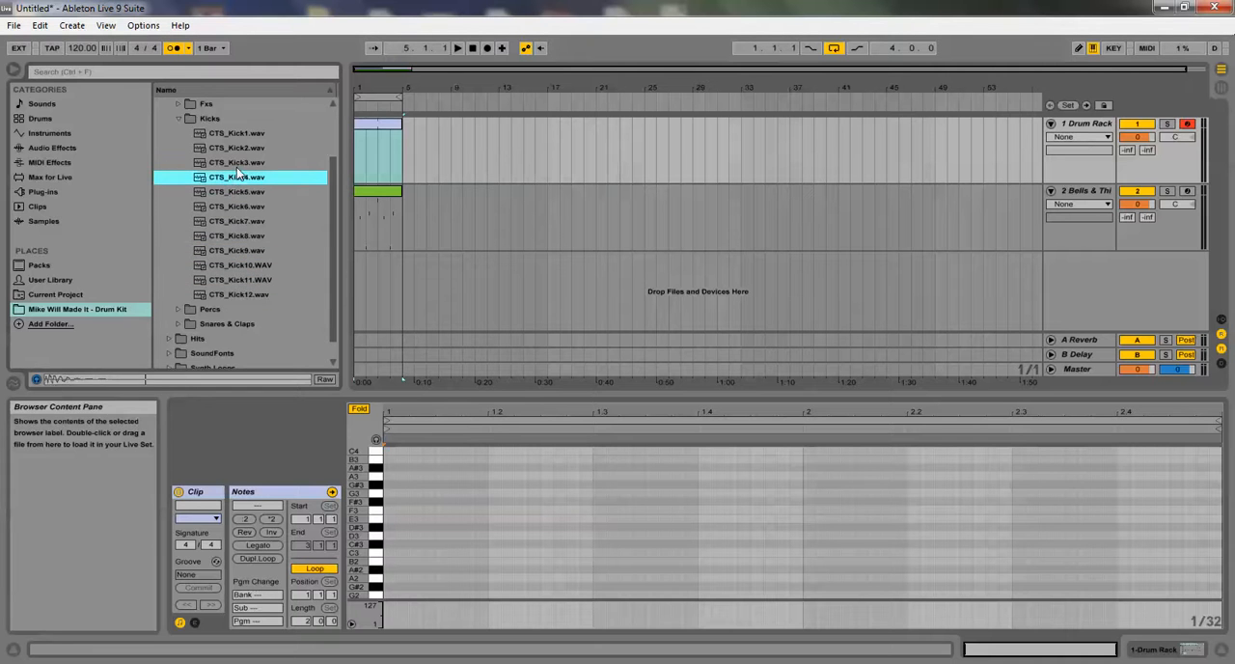
left_click(237, 166)
left_click(248, 150)
left_click(246, 164)
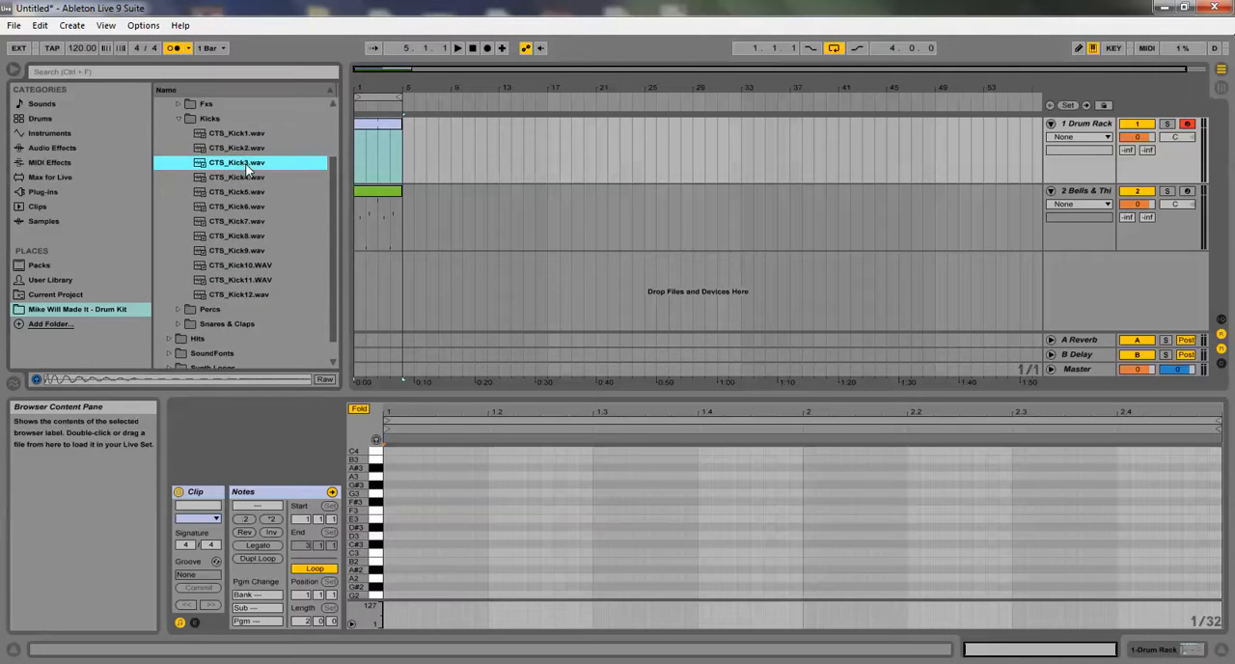
left_click(239, 135)
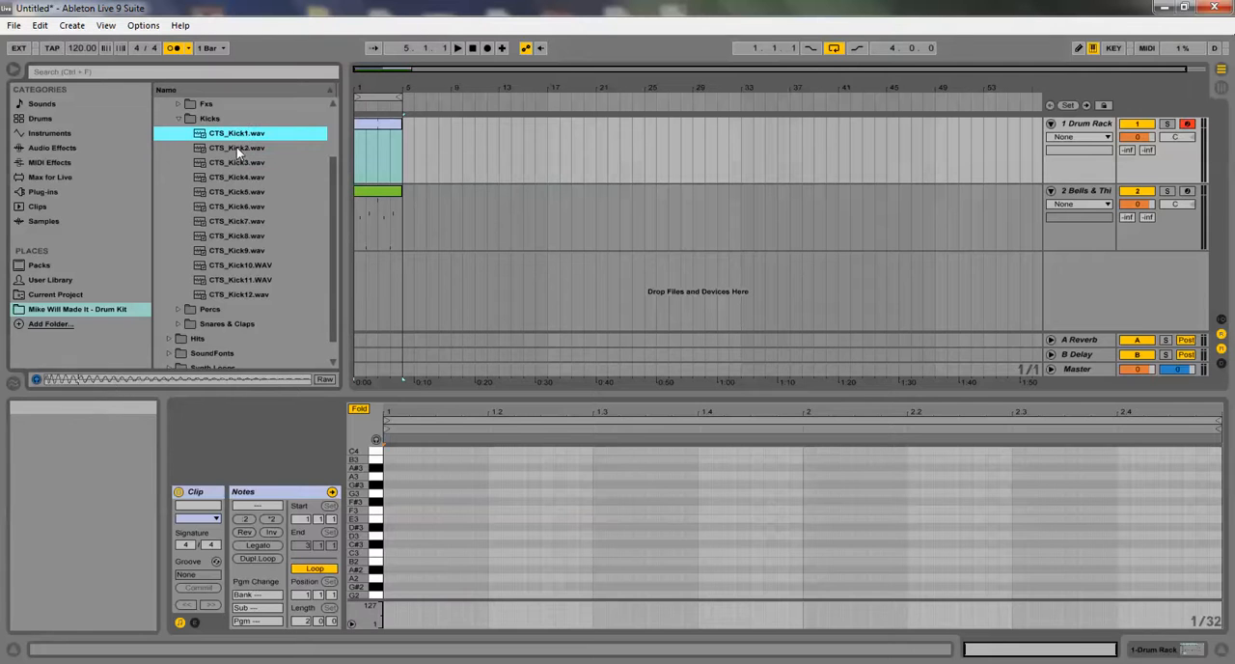
left_click(237, 148)
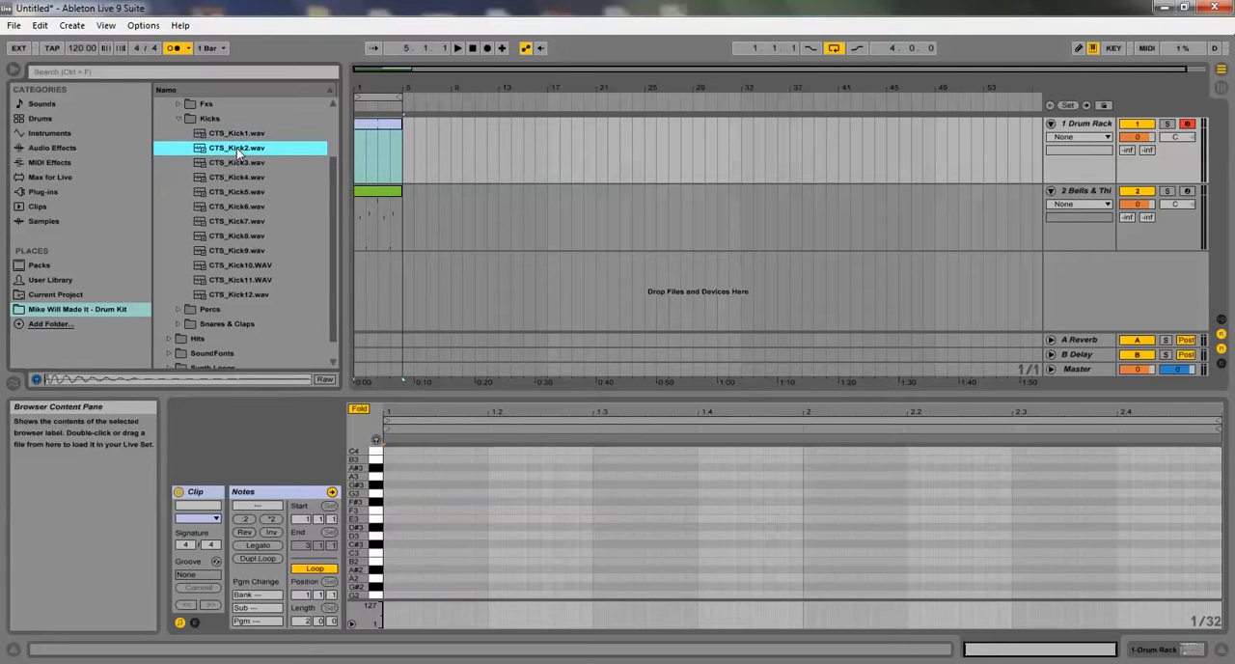
Show the drum track's devices and load CTS_Kick2.wav onto the Drum Rack's C1 pad
double_click(1066, 125)
left_click_drag(245, 213, 251, 641)
double_click(199, 221)
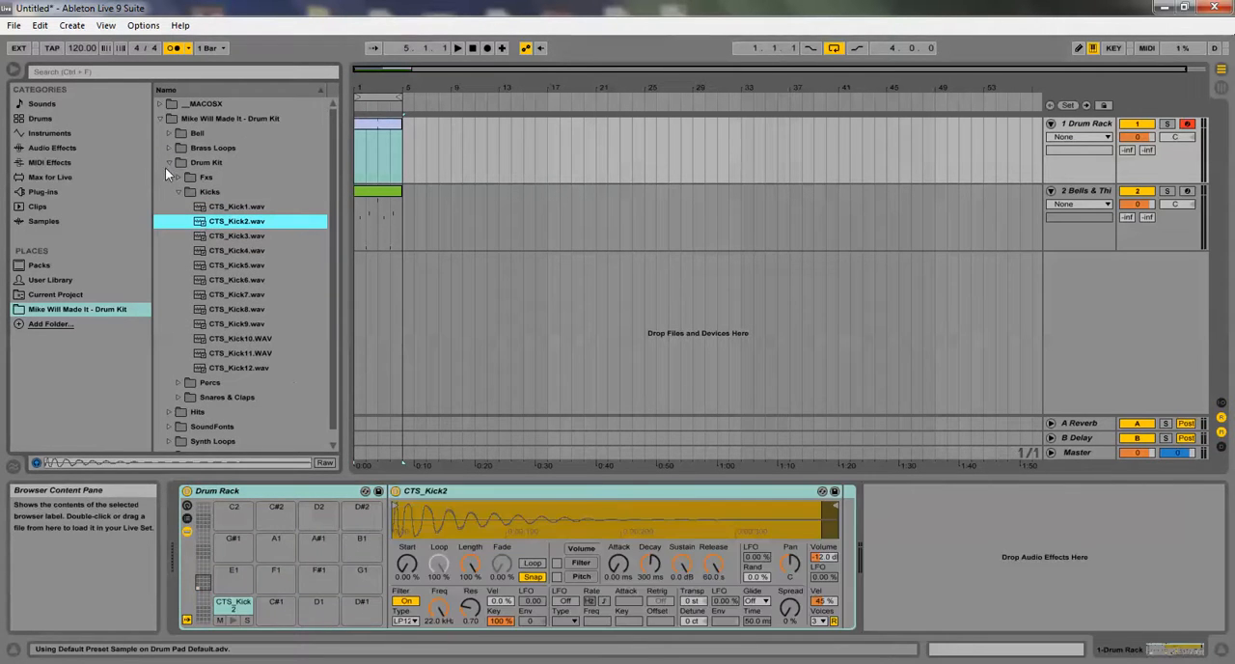
Open the Drum Kit's Snares & Claps folder and audition S&C1.wav
left_click(169, 162)
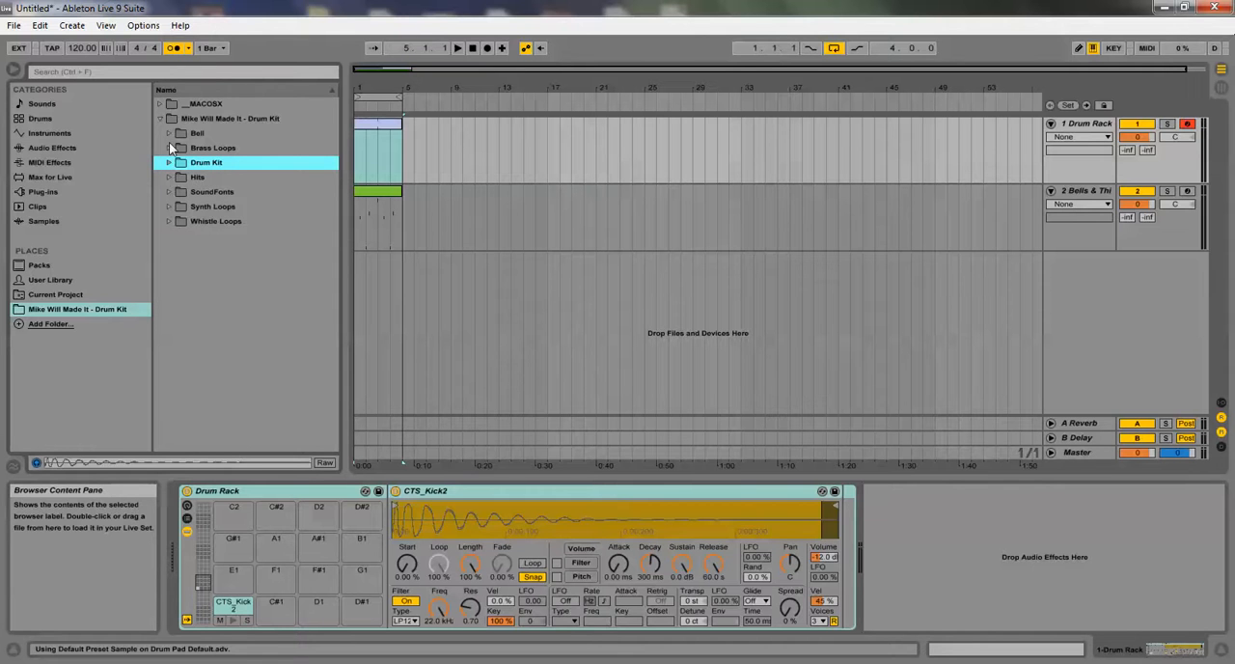
left_click(169, 162)
left_click(180, 193)
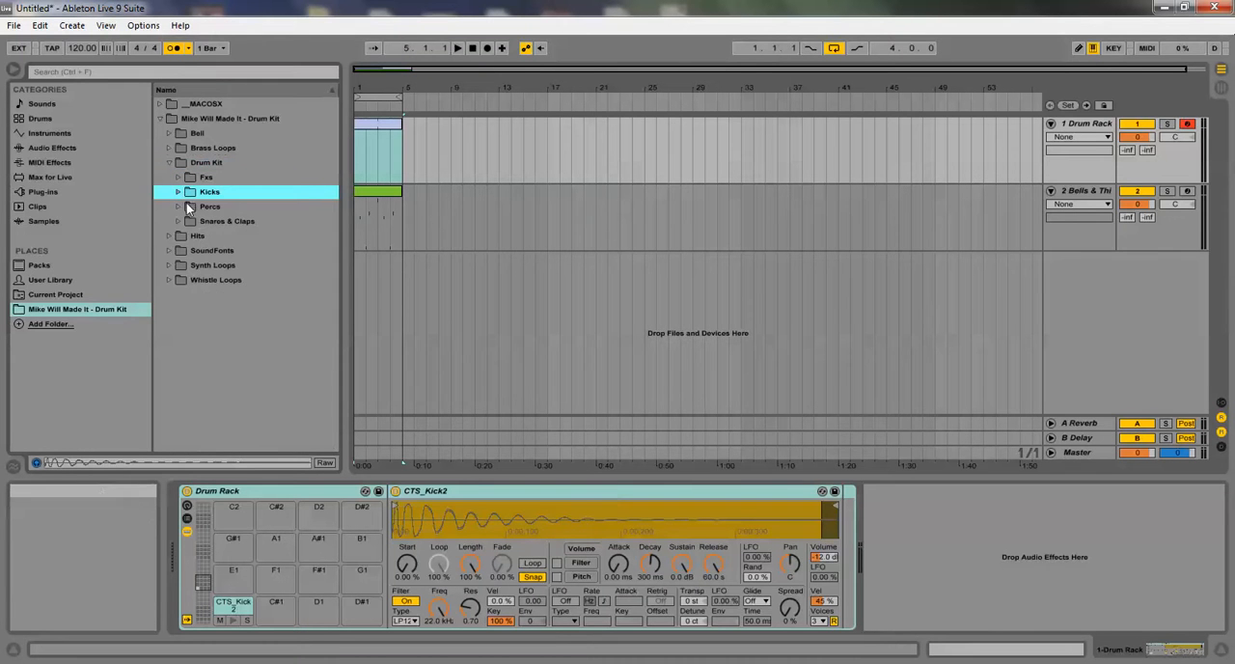
left_click(179, 221)
left_click(228, 238)
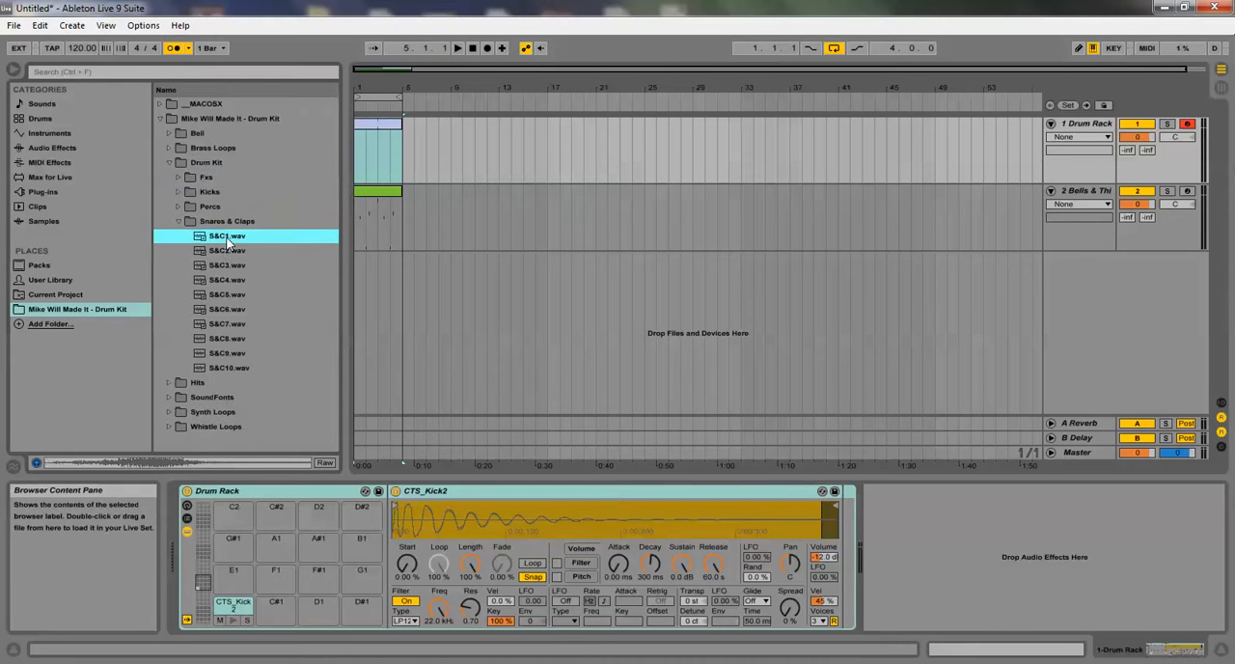
Audition S&C4.wav and S&C6.wav through S&C9.wav, and load S&C9.wav onto the Drum Rack's C#1 pad
left_click(242, 284)
left_click(232, 308)
left_click(232, 326)
left_click(230, 340)
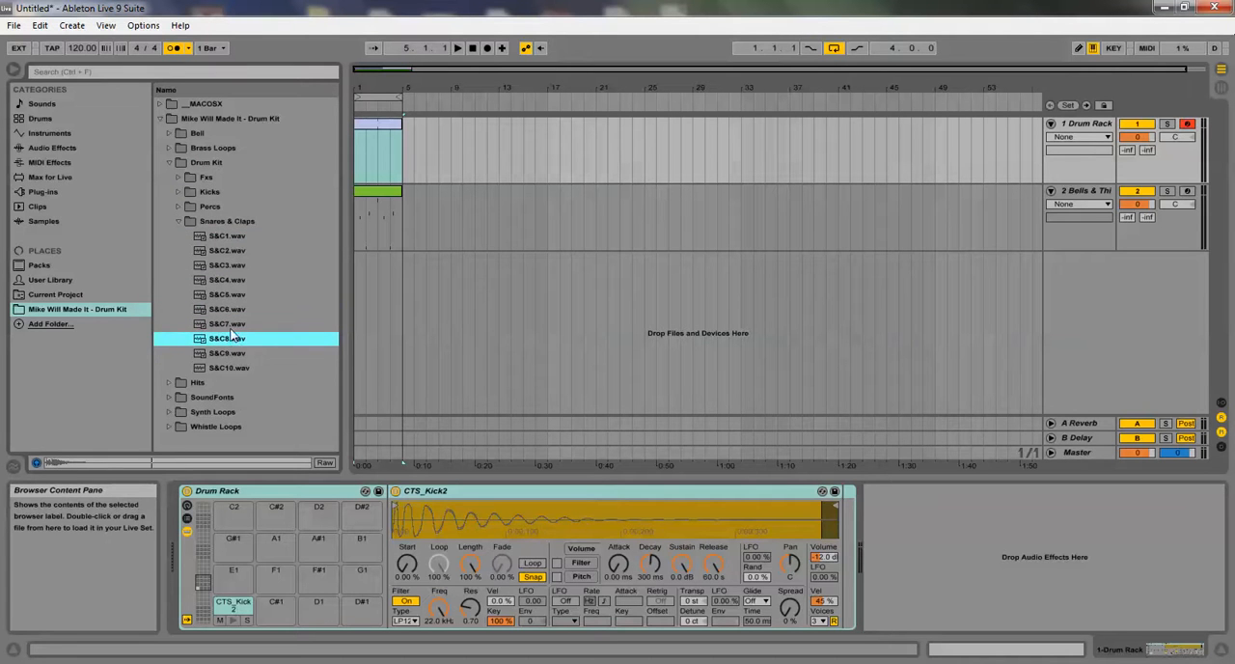
left_click(221, 352)
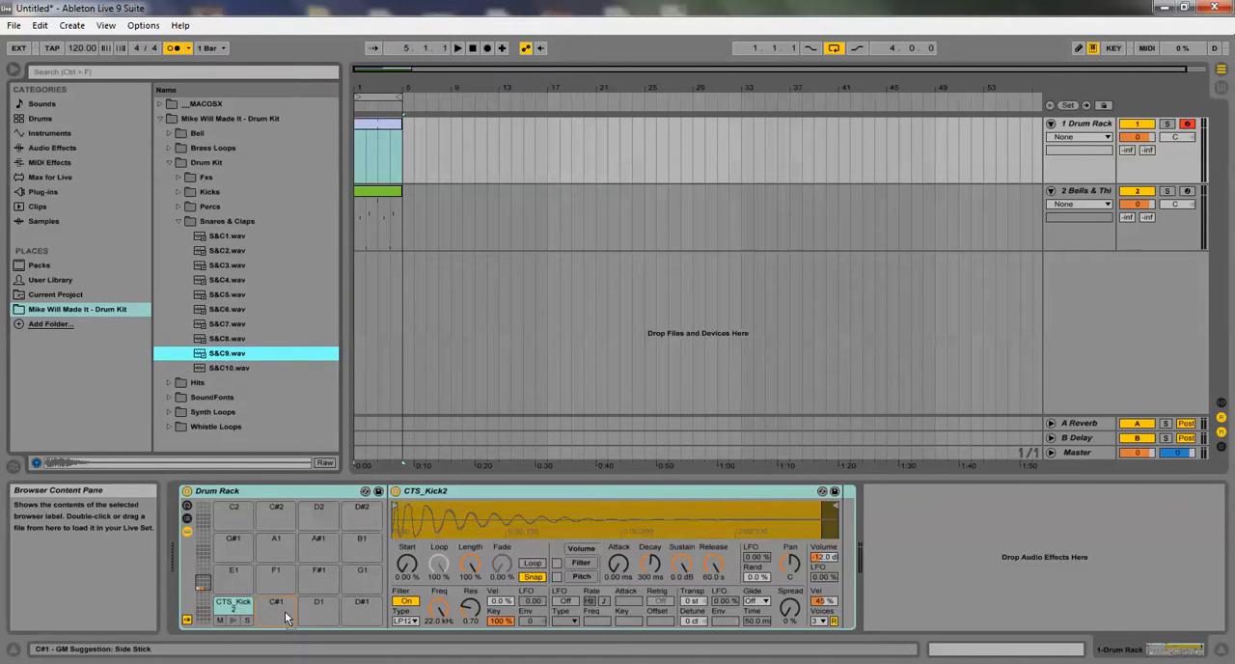
Open the Drum Kit's Percs folder and audition its samples from Percs1.WAV through Percs9.wav
left_click(168, 163)
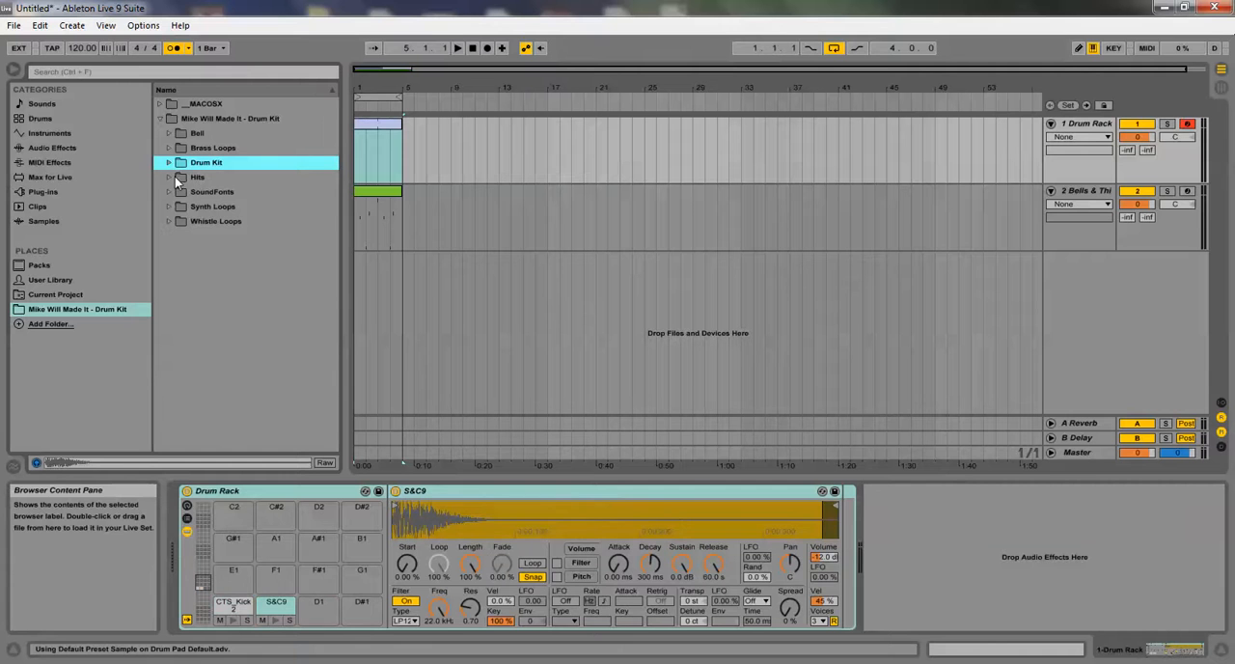
left_click(174, 165)
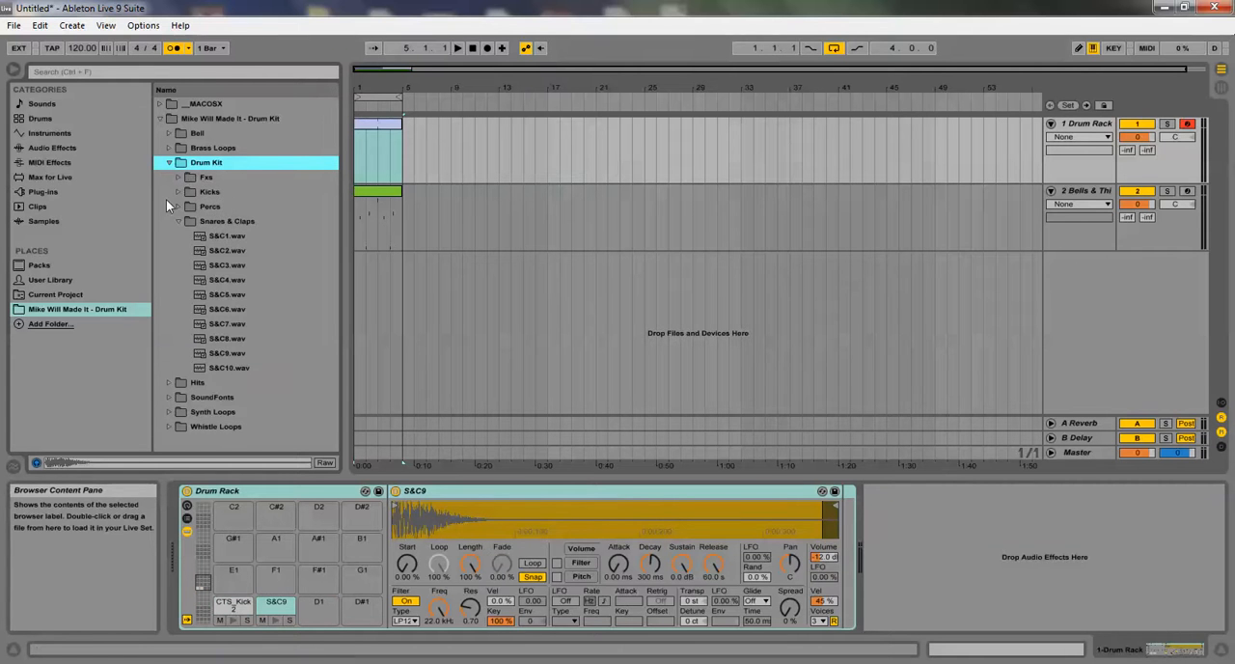
left_click(180, 210)
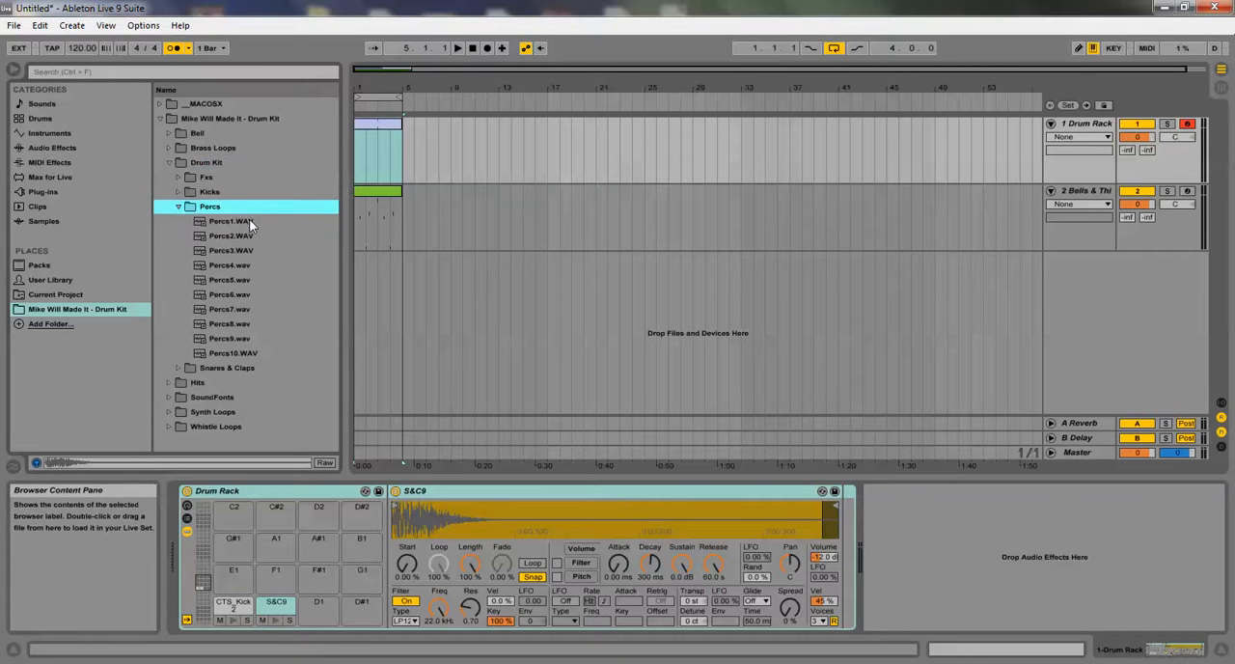
left_click(249, 219)
left_click(248, 236)
left_click(247, 250)
left_click(245, 265)
left_click(243, 280)
left_click(241, 294)
left_click(240, 308)
left_click(239, 323)
left_click(238, 338)
Load Percs8.wav onto the Drum Rack's D1 pad
left_click(237, 326)
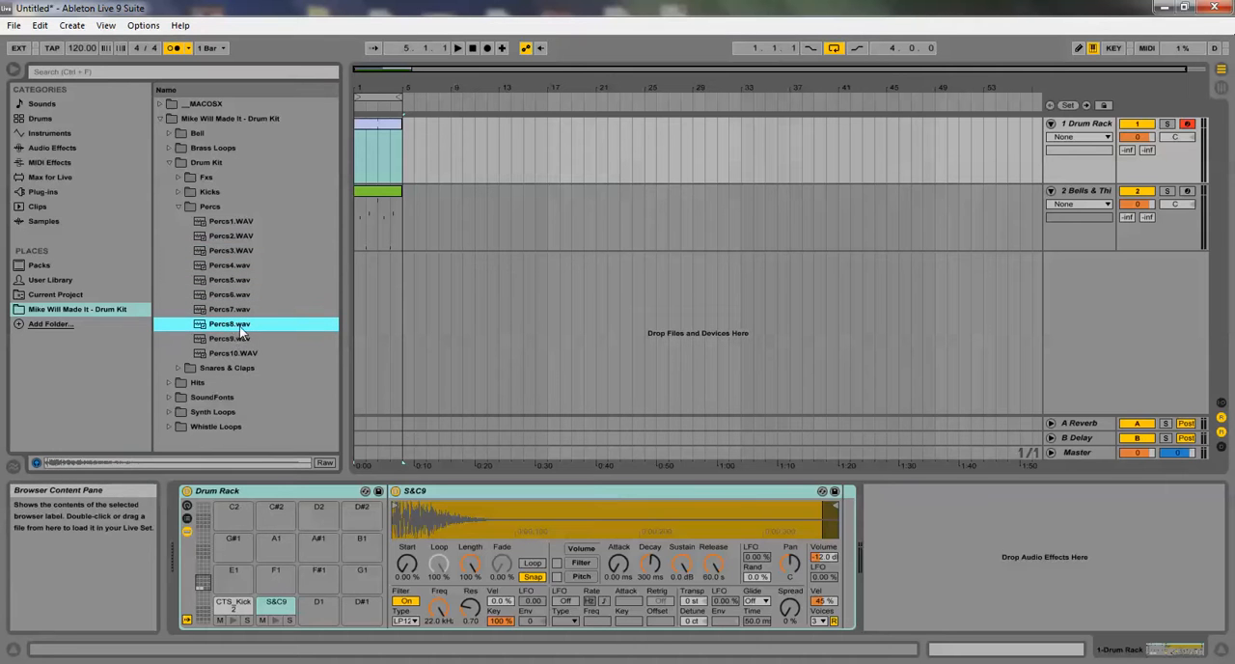
left_click_drag(321, 597, 321, 598)
Open the drum clip's notes and place CTS_Kick2 hits at 1.1.1, 1.4.1 and 2.2.1, checking them in playback
double_click(364, 130)
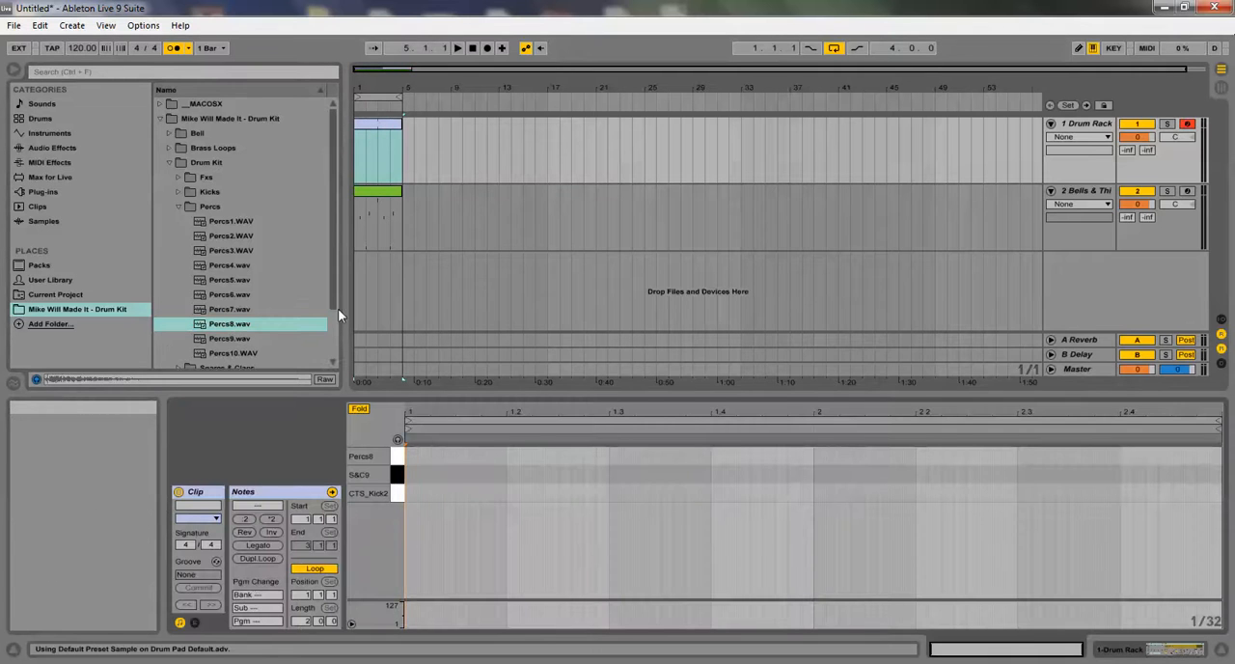
double_click(410, 492)
key("space")
double_click(778, 493)
key("space")
left_click_drag(802, 492, 752, 503)
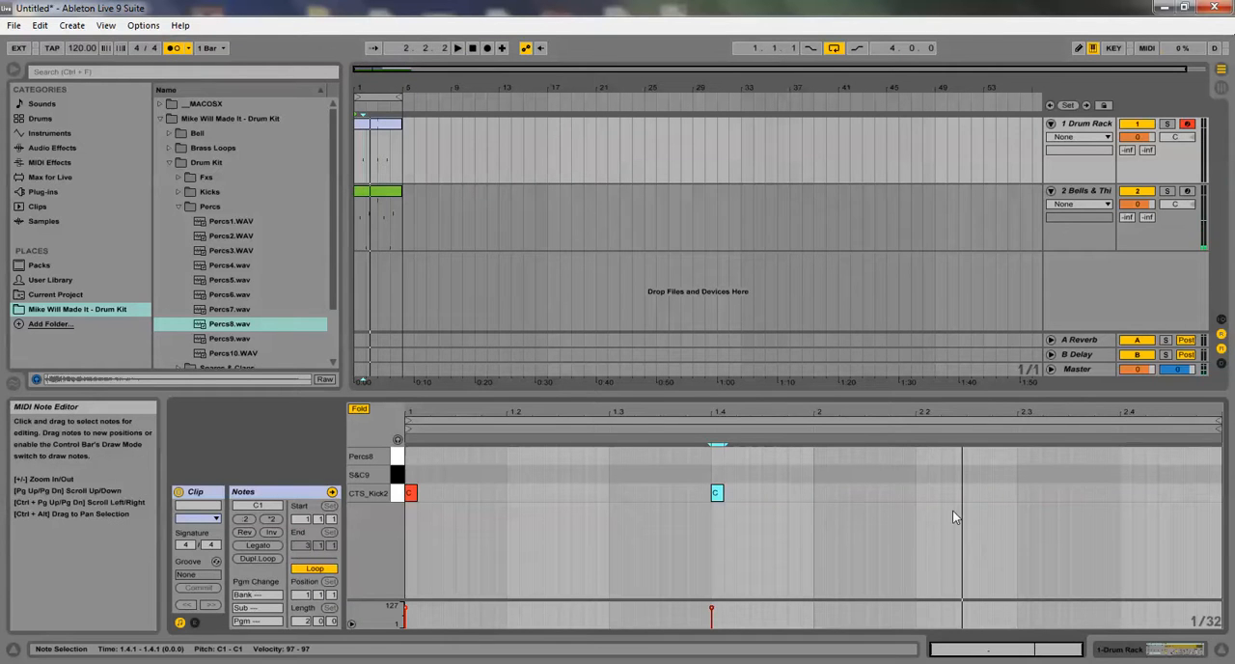
double_click(921, 494)
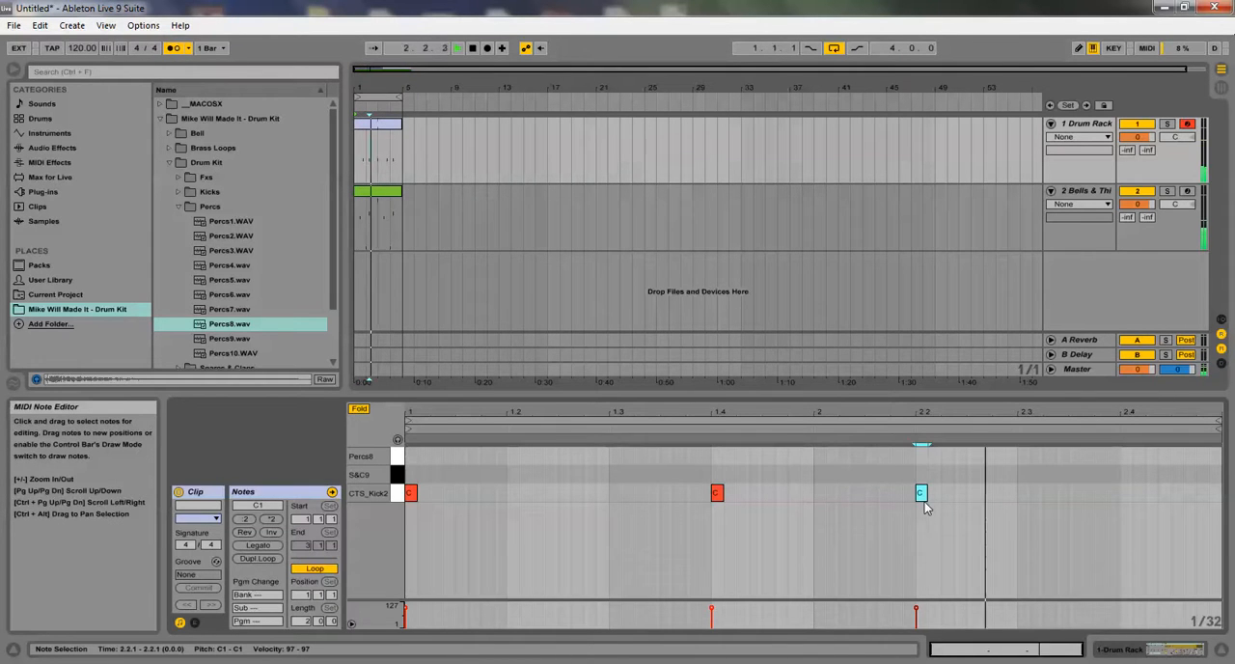
left_click(699, 482)
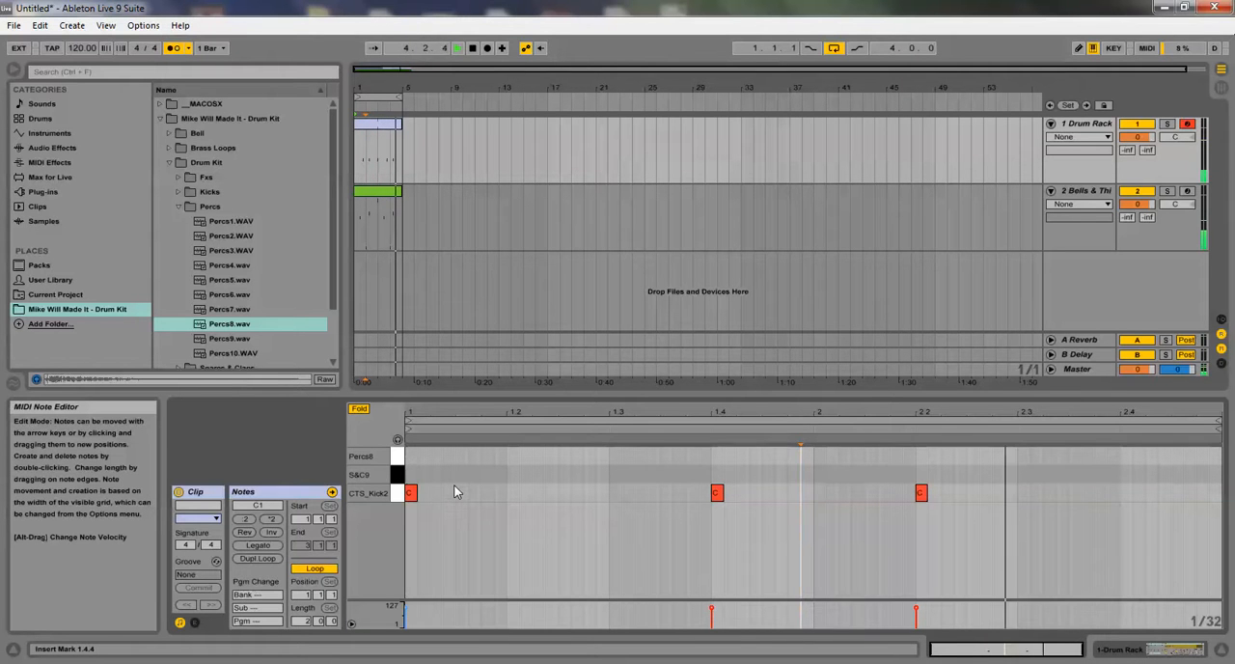
key("space")
Draw a continuous run of 1/32 Percs8 notes across both bars of the drum clip
left_click(467, 481)
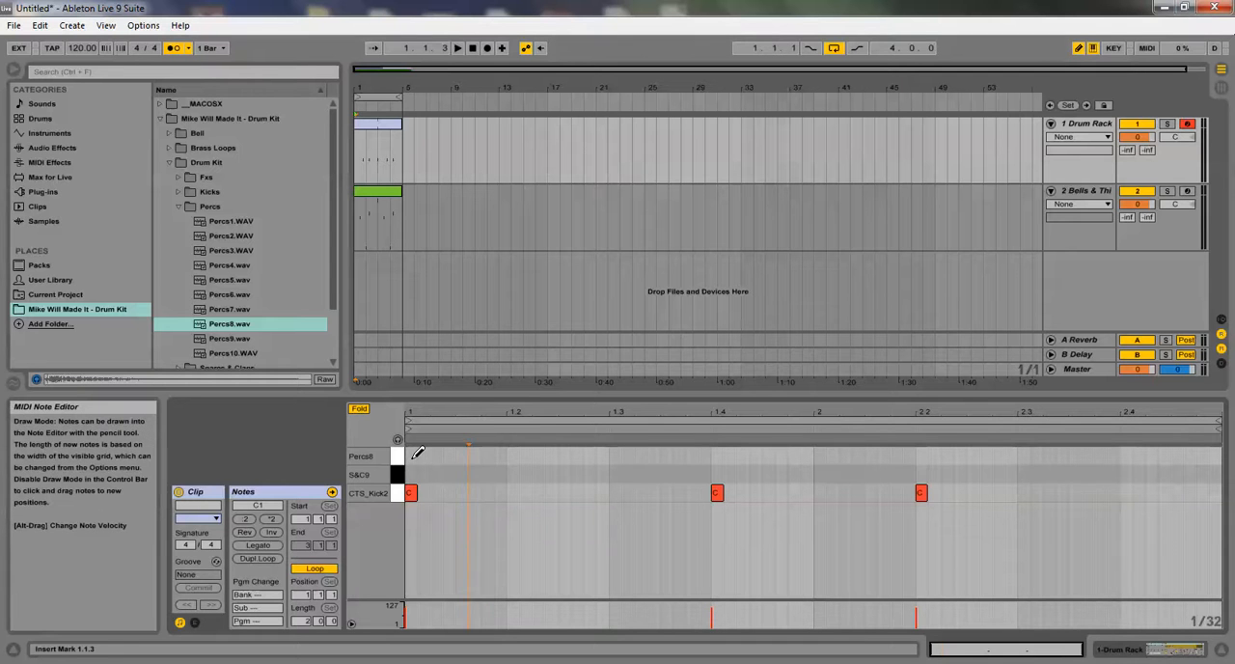
left_click_drag(417, 455, 1219, 452)
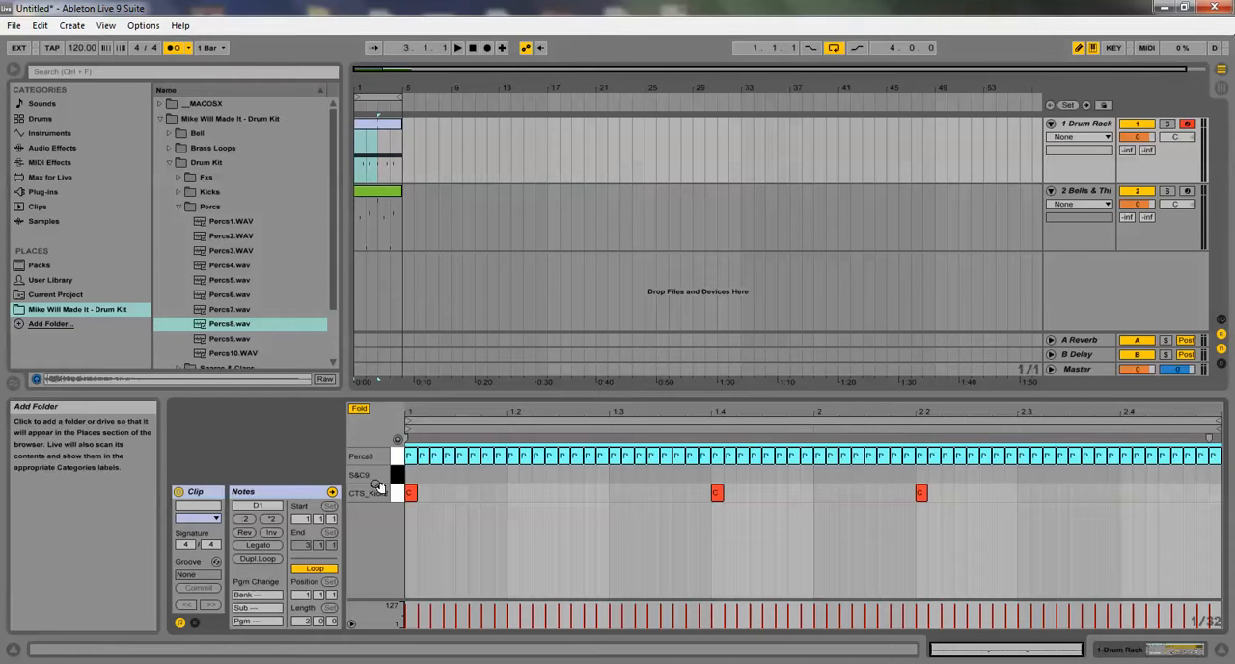
right_click(481, 495)
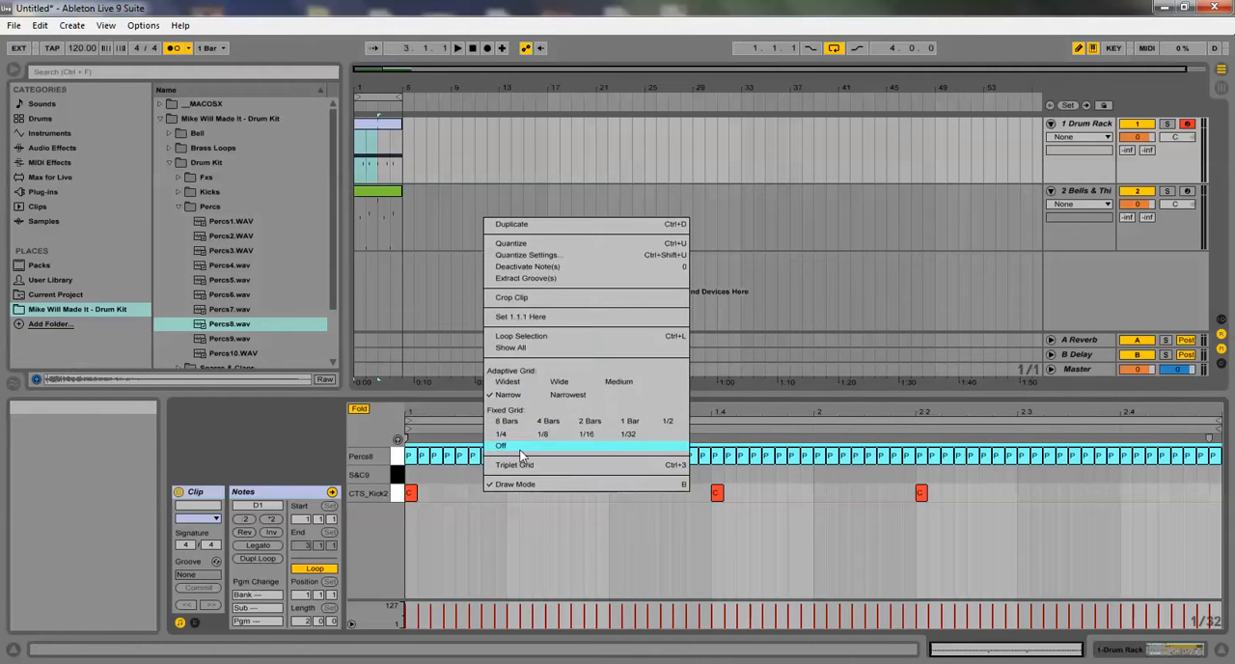
left_click(474, 490)
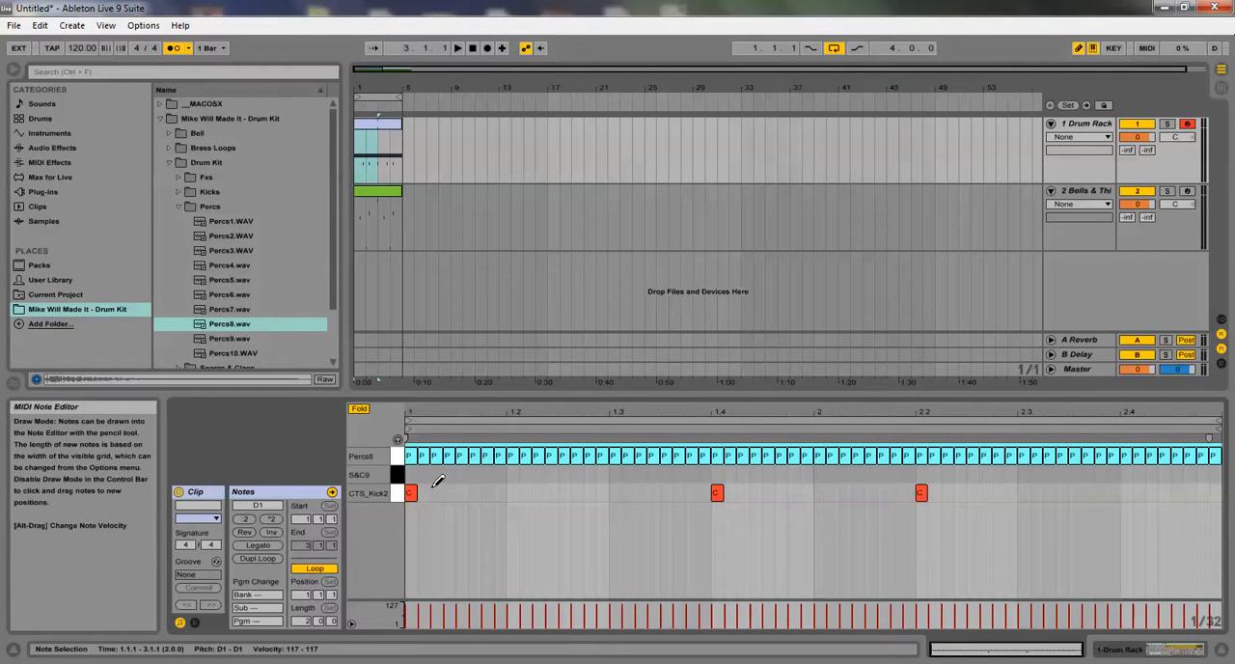
right_click(521, 480)
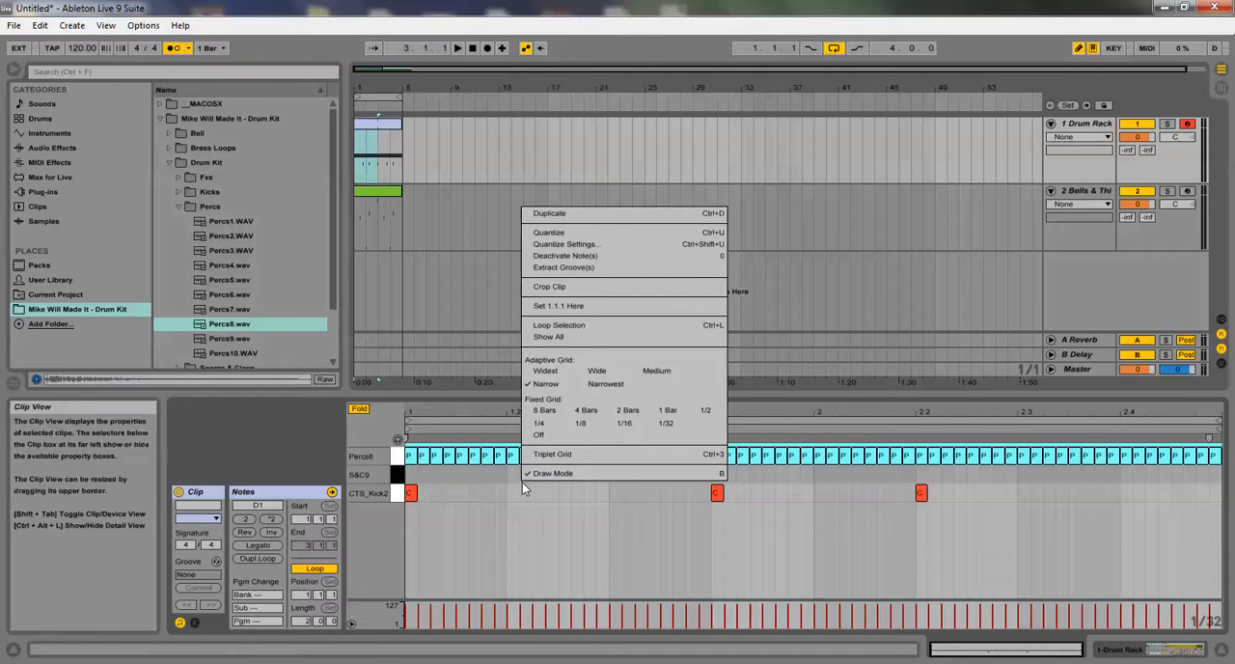
left_click(620, 424)
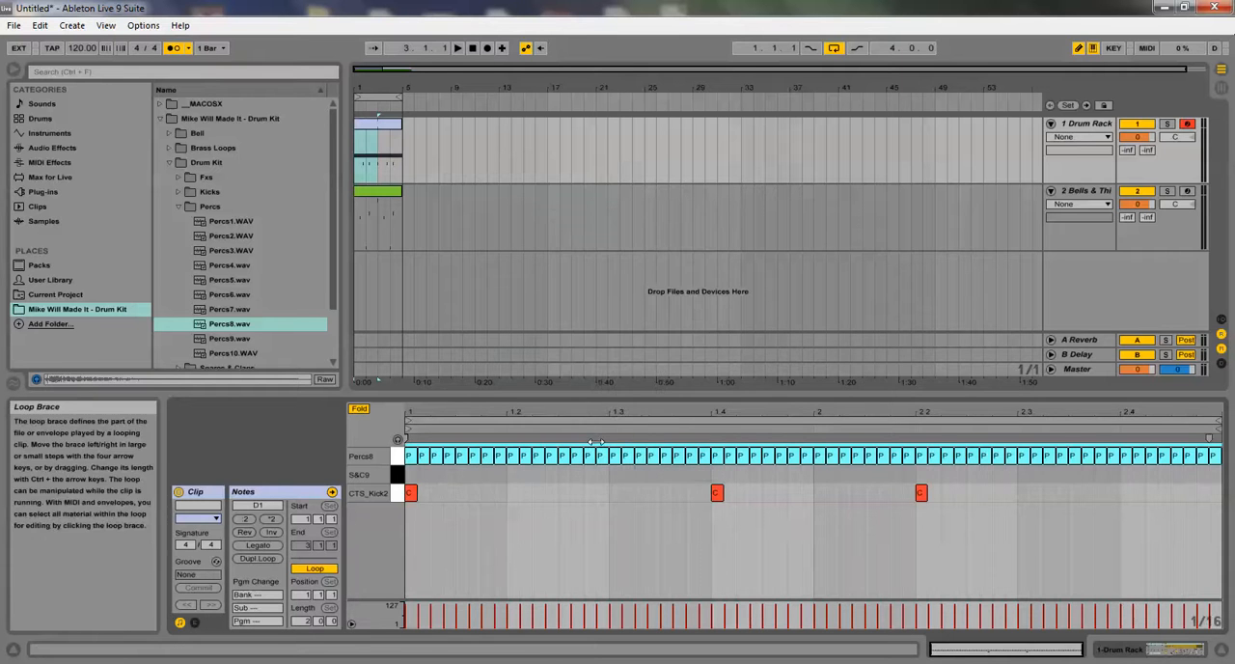
right_click(591, 489)
left_click(603, 447)
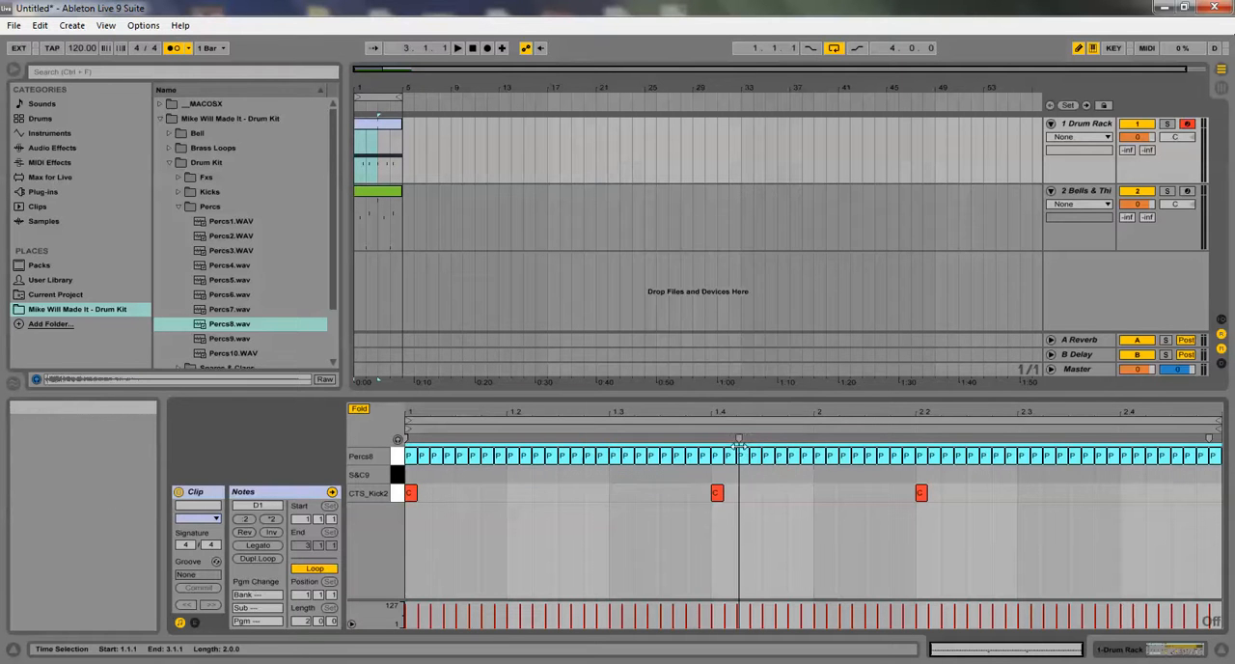
right_click(687, 487)
left_click(819, 426)
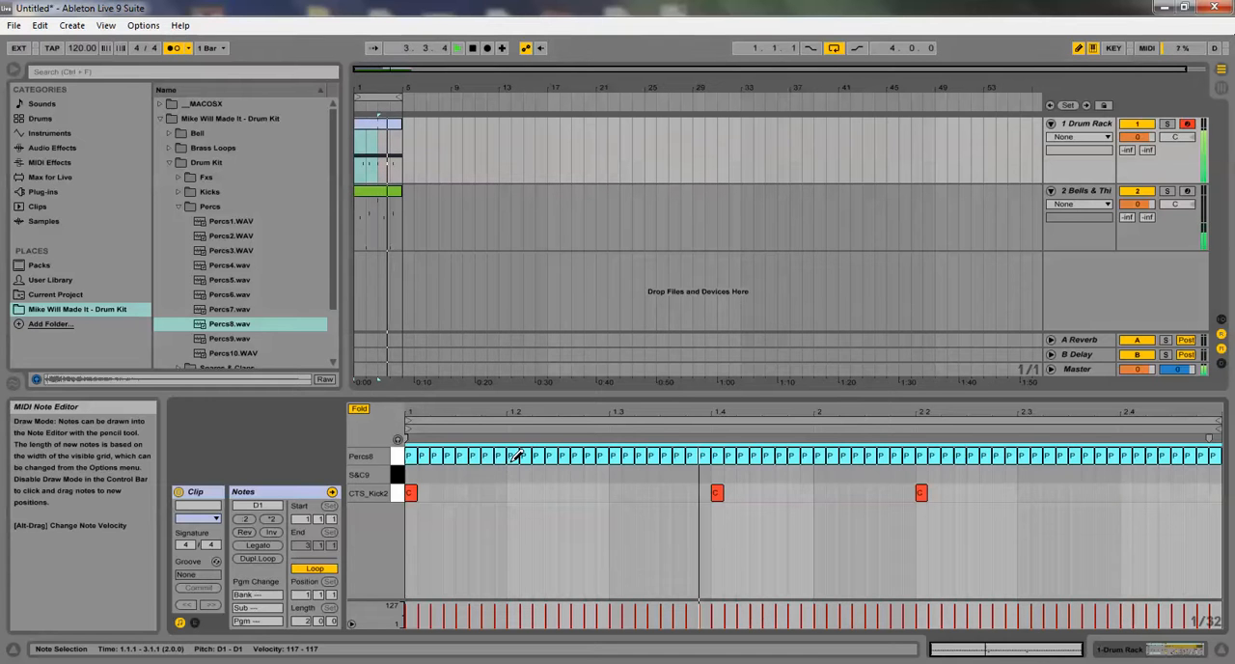
Set the grid to 1/16 and redraw the Percs8 notes from 2.3 to the clip's end as sixteenths
right_click(515, 474)
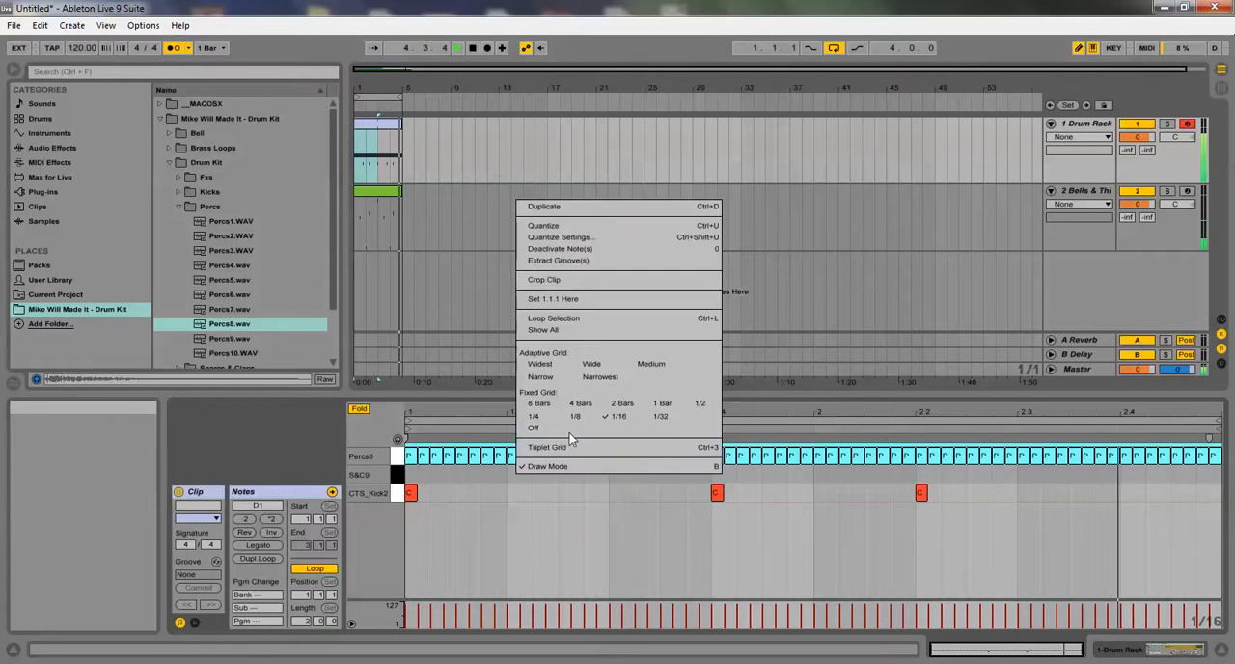
left_click(579, 413)
right_click(543, 489)
left_click(637, 449)
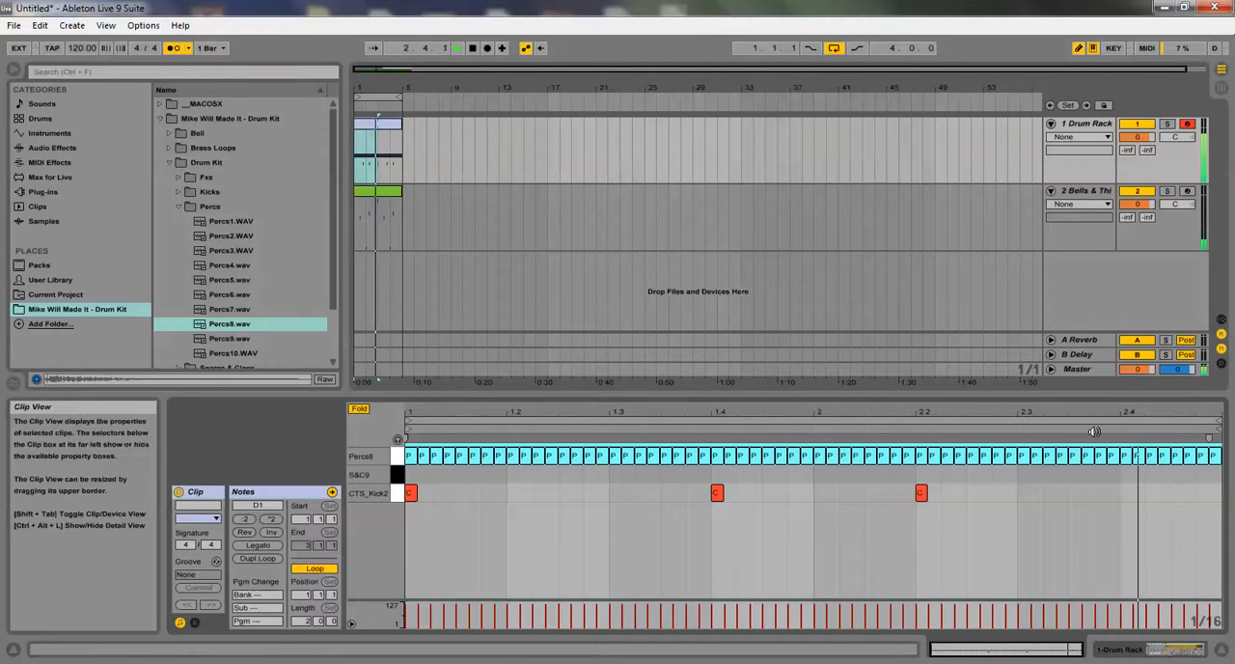
left_click_drag(1021, 437, 1218, 444)
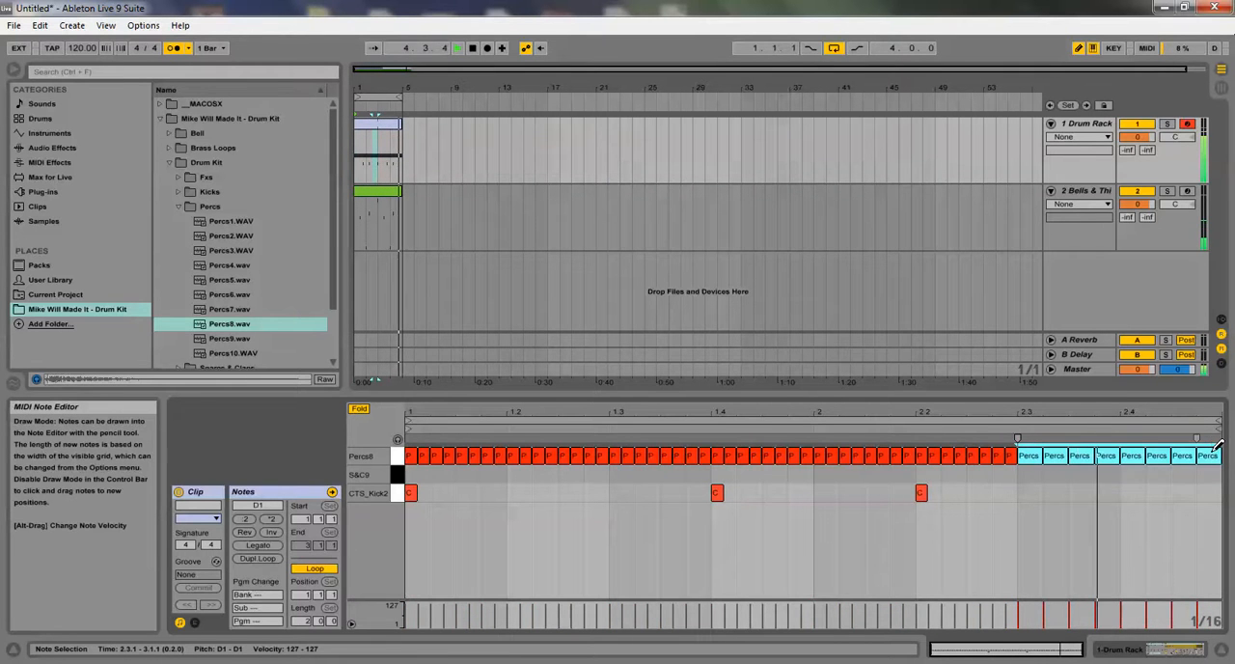
Turn on the triplet grid and redraw the Percs8 notes from 2.3 to the clip's end, ending with 1/8T notes
right_click(1160, 459)
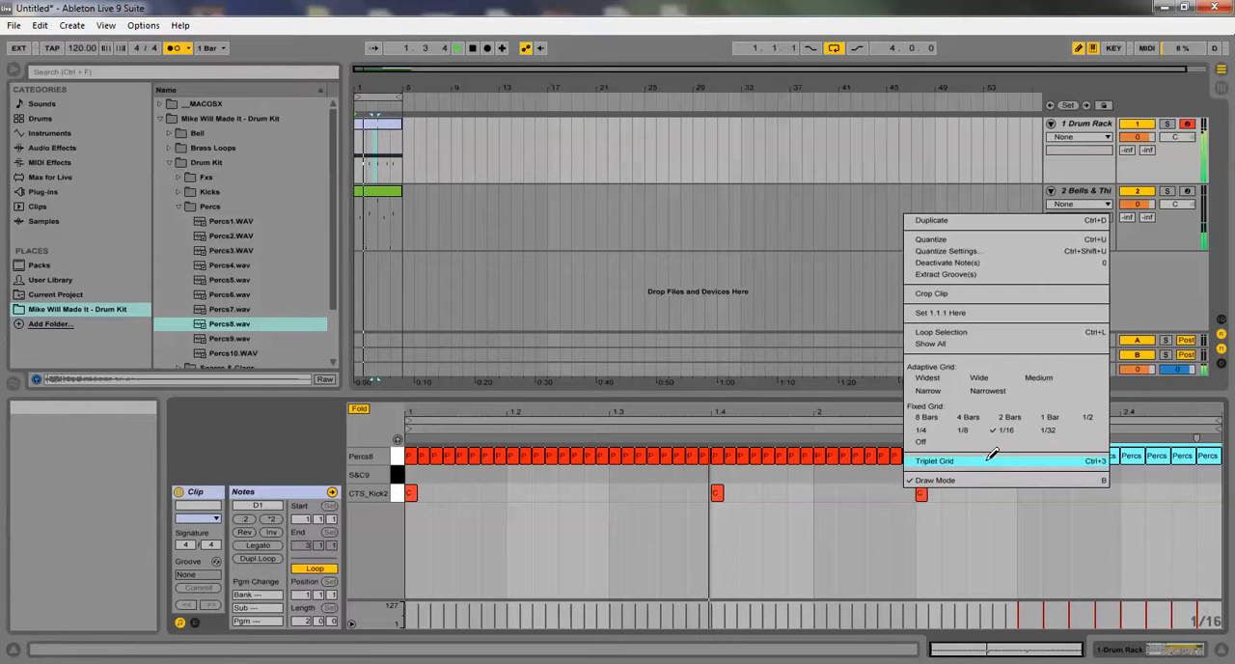
left_click(1041, 460)
left_click(1031, 459)
left_click_drag(1026, 459, 1214, 452)
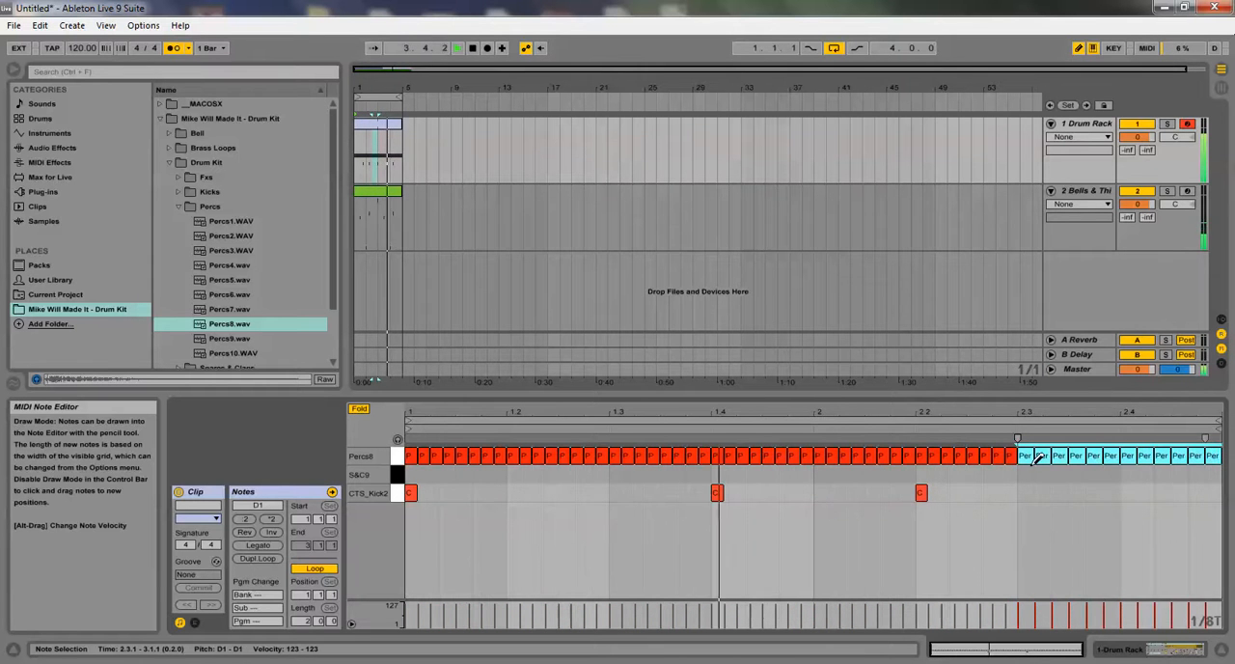
left_click_drag(1028, 459, 1212, 448)
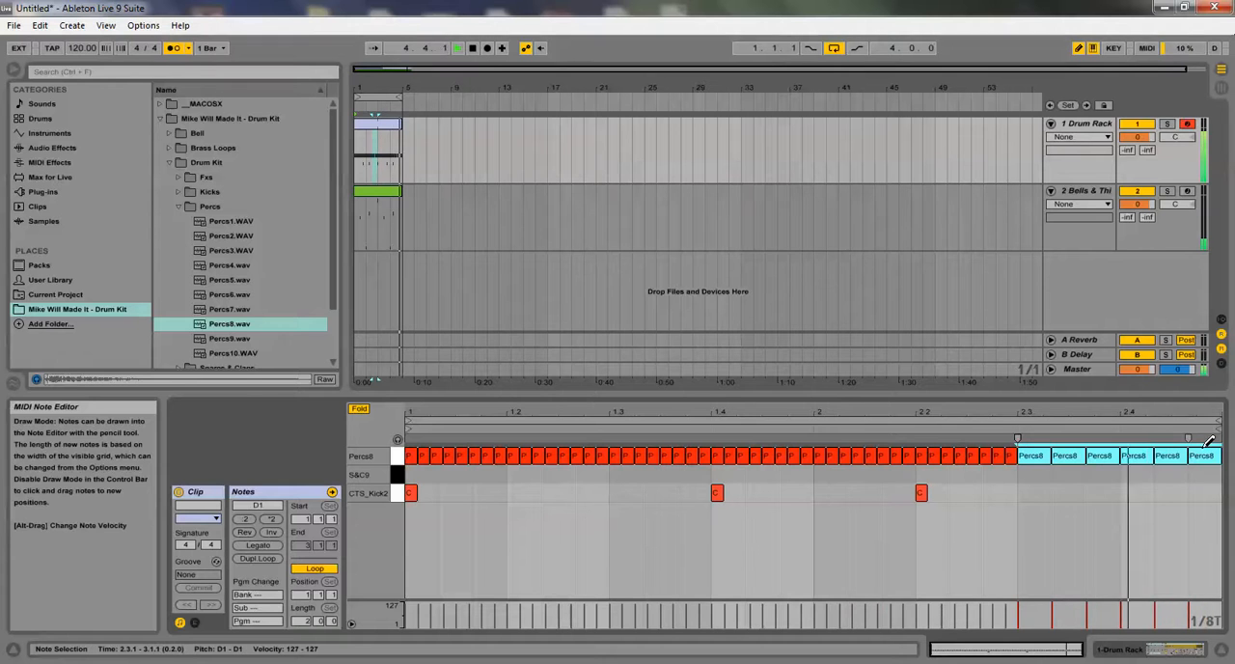
Narrow the grid to 1/32T and replace the Percs8 notes following the first two 1/8T notes with a fast roll running slightly past 2.4
key("ctrl+1")
left_click(1101, 455)
left_click_drag(1090, 455, 1204, 454)
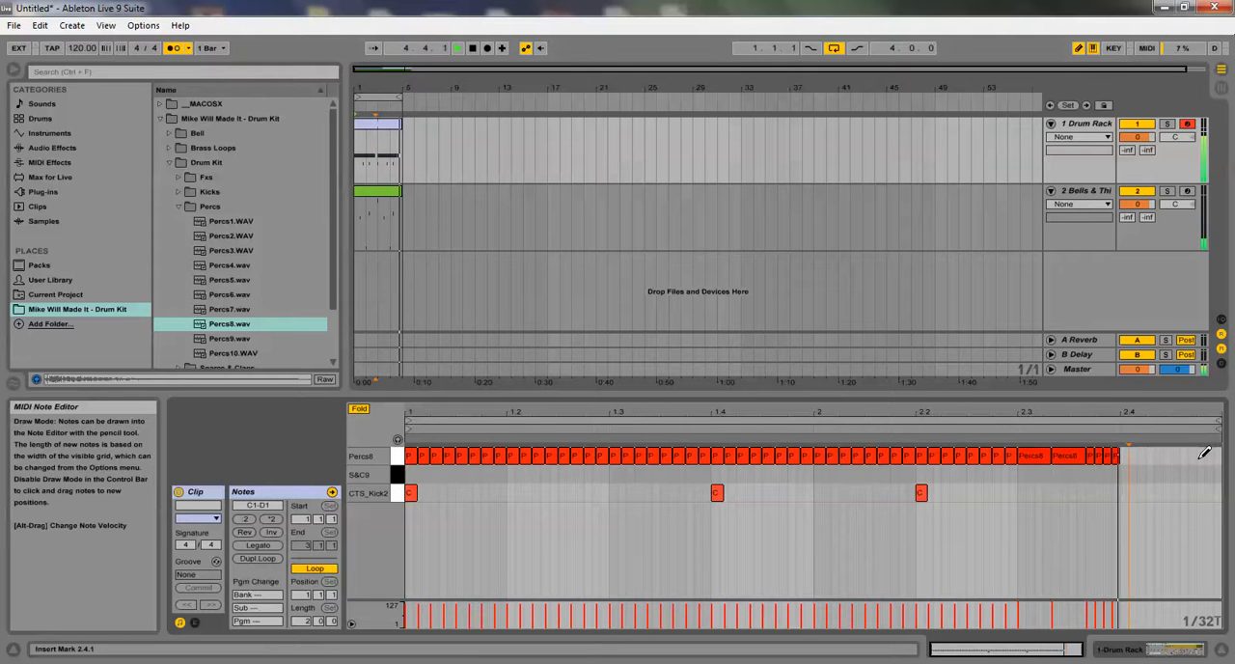
mouse_move(1201, 454)
left_mouse_down()
mouse_move(1133, 451)
mouse_move(1196, 457)
left_mouse_up()
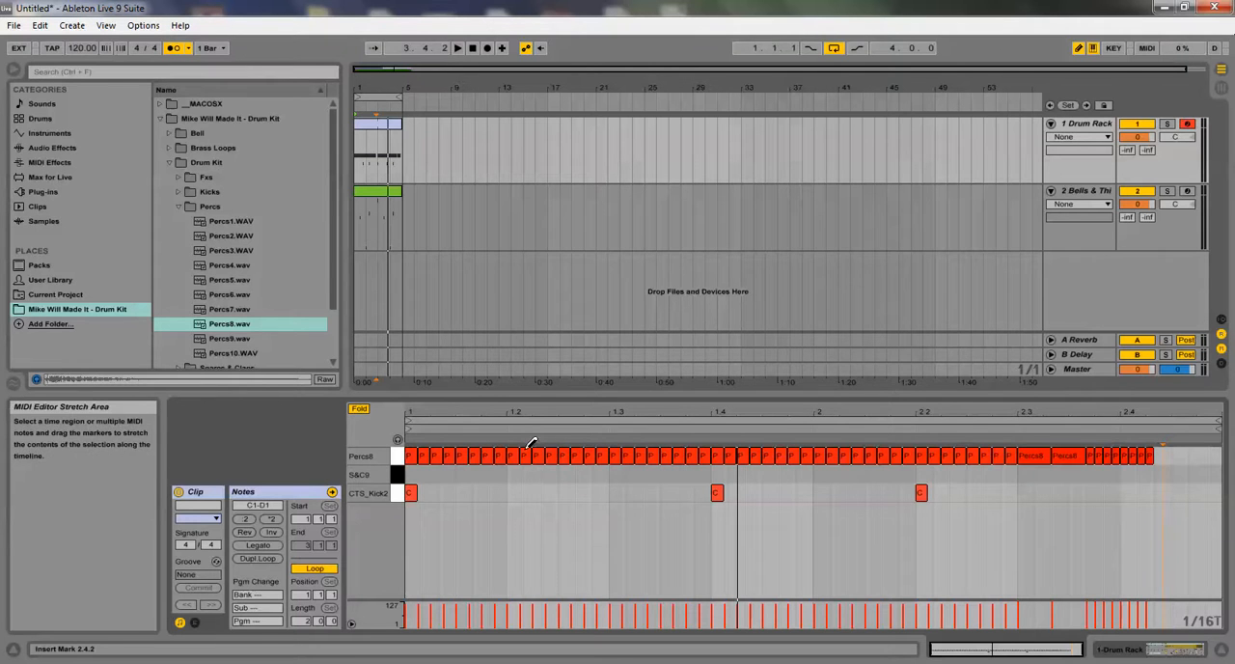
Play the loop and place S&C9 snare notes at 1.3.1, 1.4.3, 2.1.3 and 2.3.1
key("space")
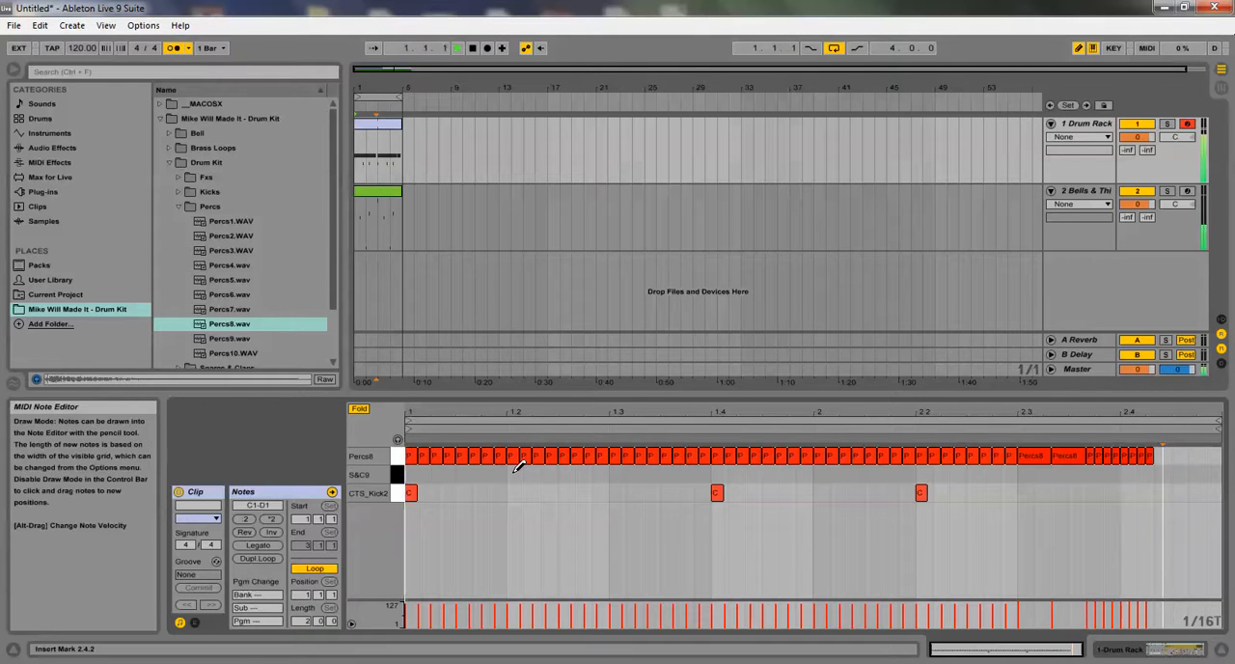
left_click(618, 473)
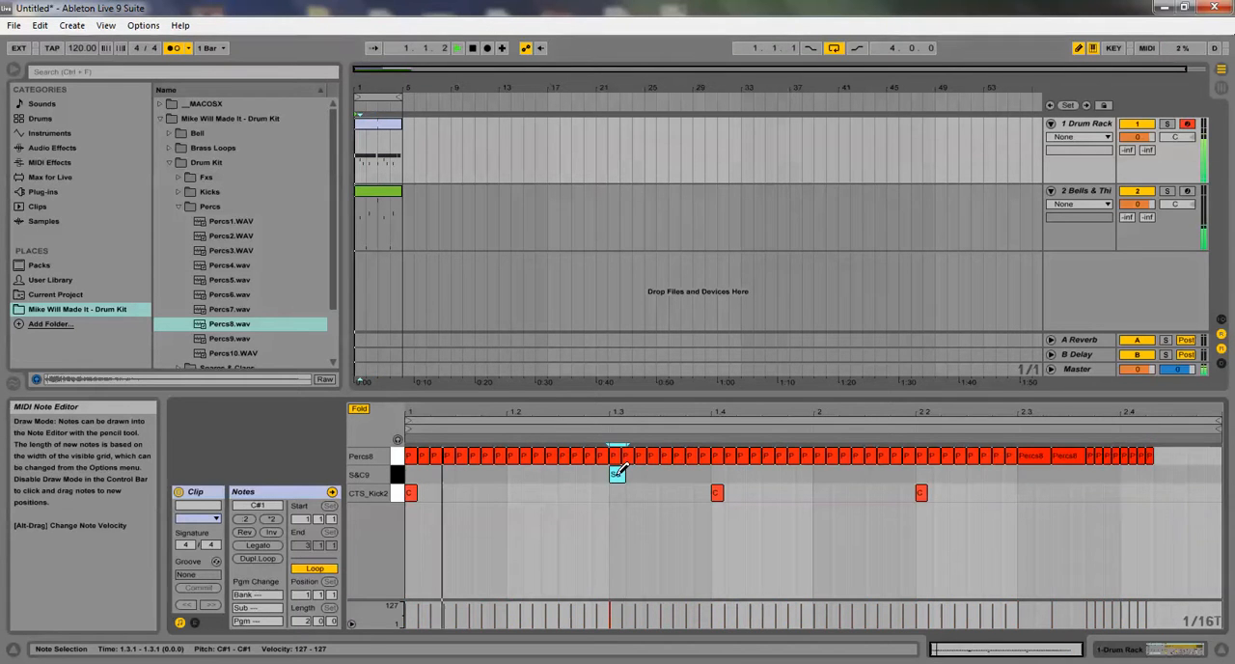
left_click(789, 476)
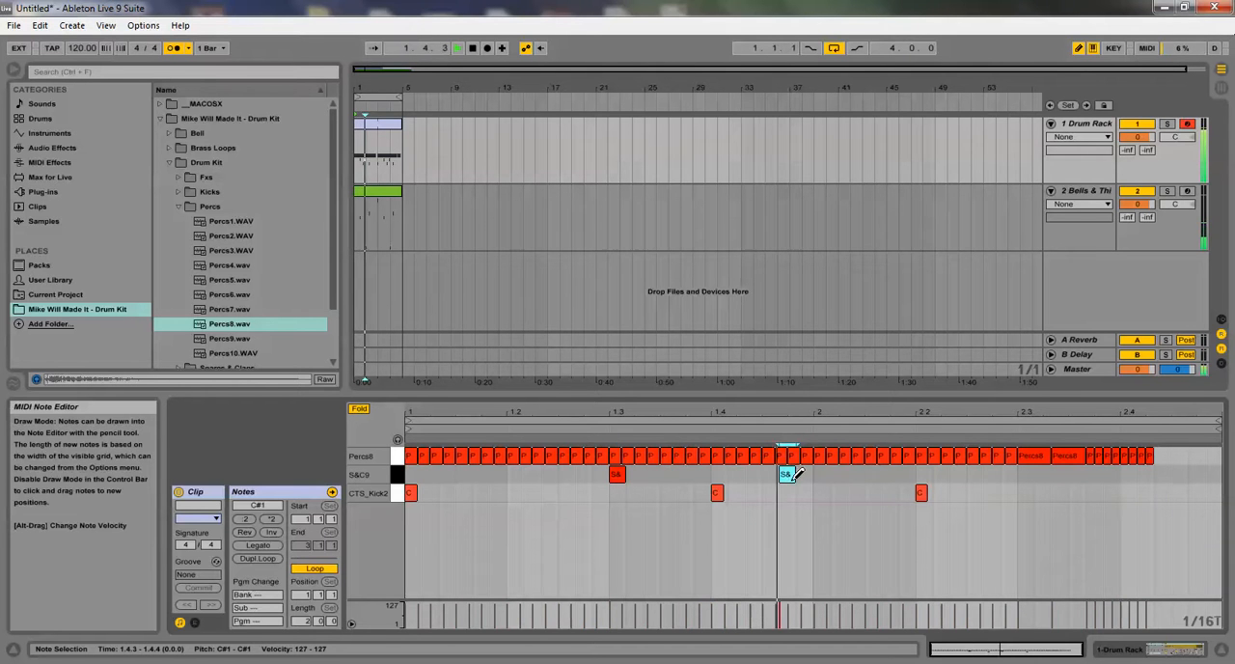
key("Left")
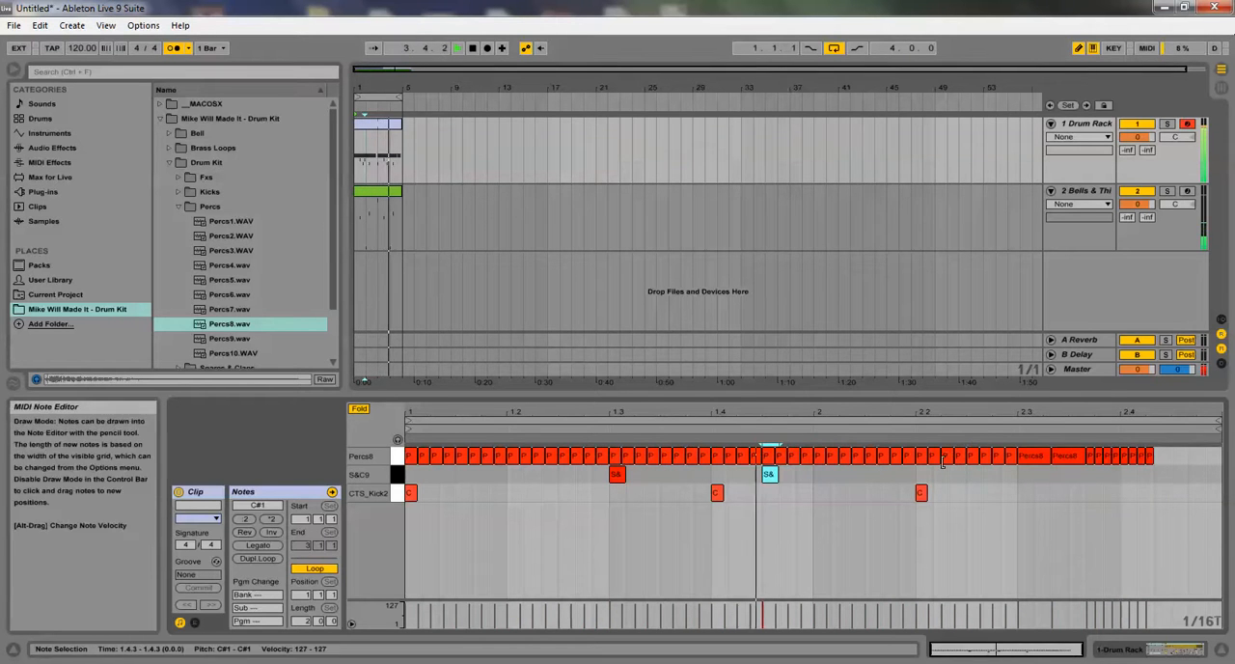
left_click(878, 474)
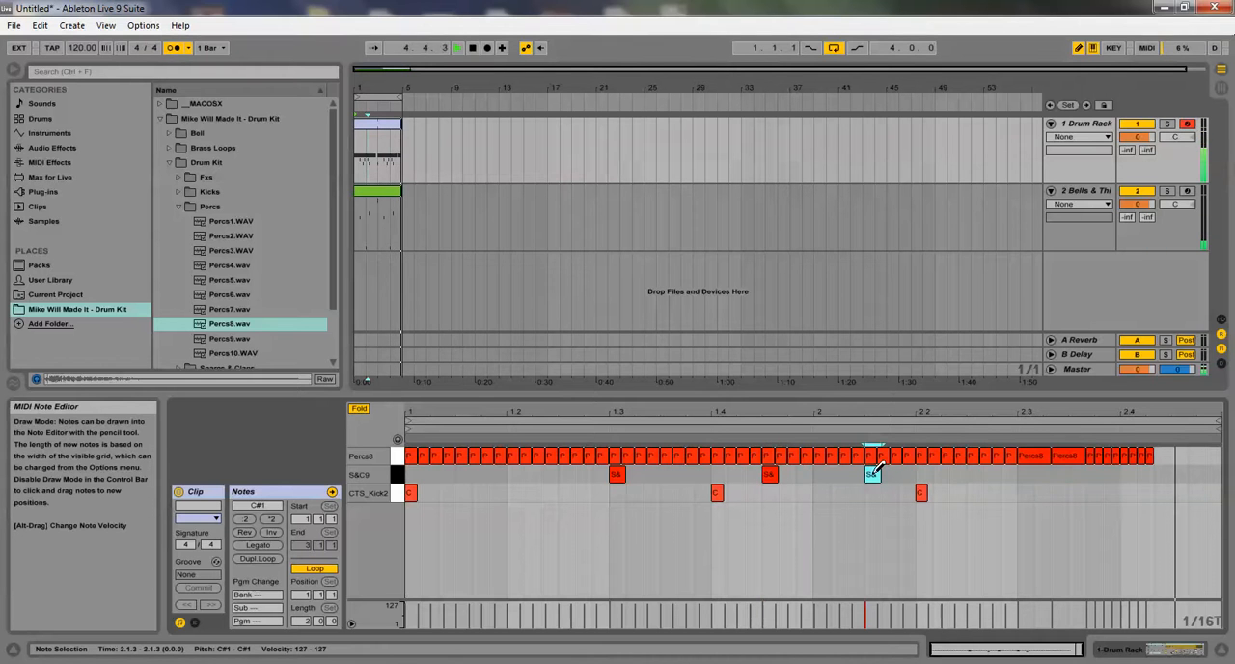
left_click(994, 472)
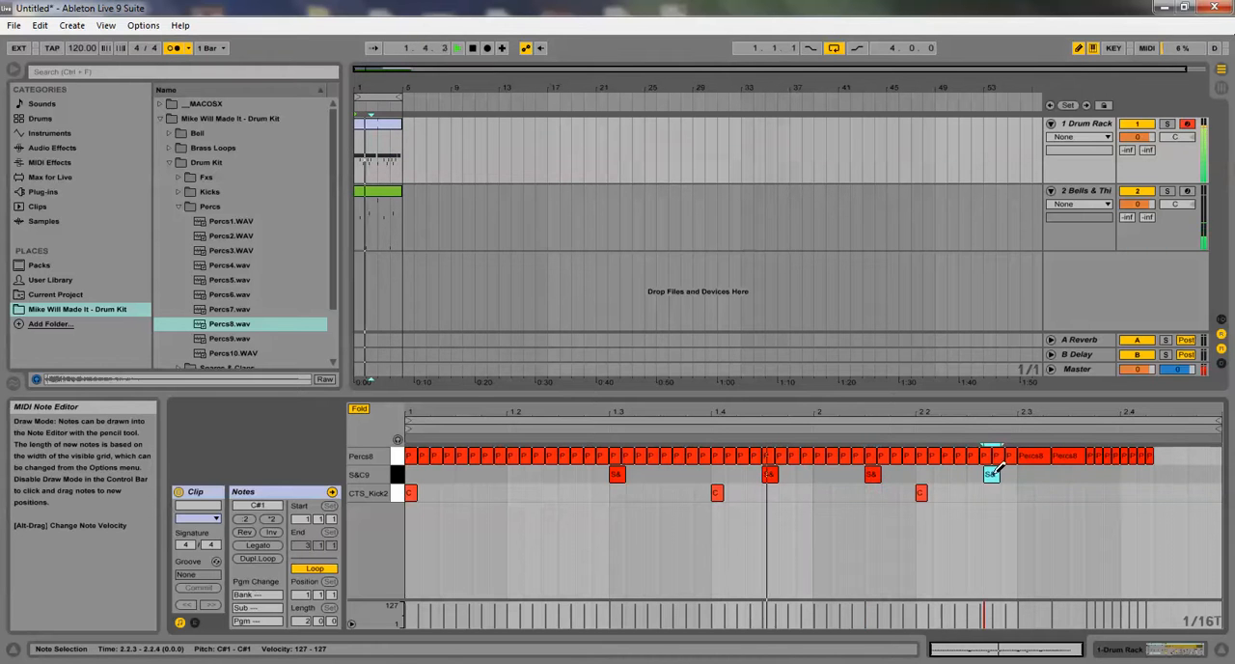
key("Right")
key("Right")
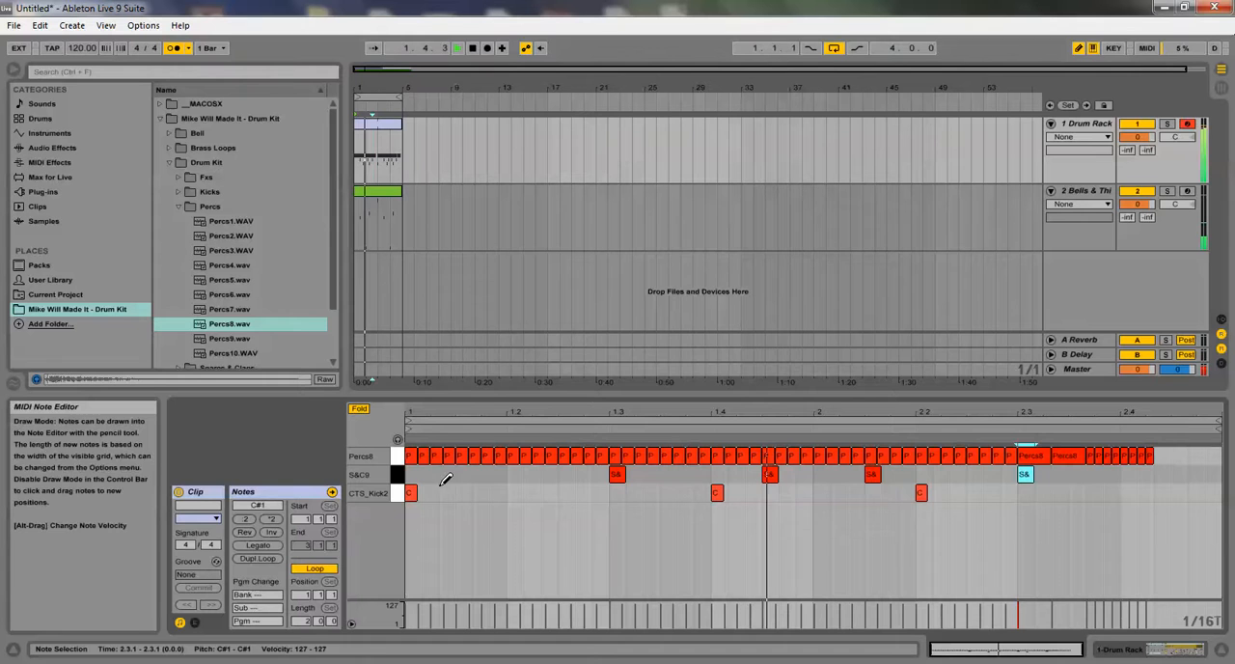
Show the Drum Rack devices and limit the Percs8 Simpler to 1 voice
double_click(1085, 128)
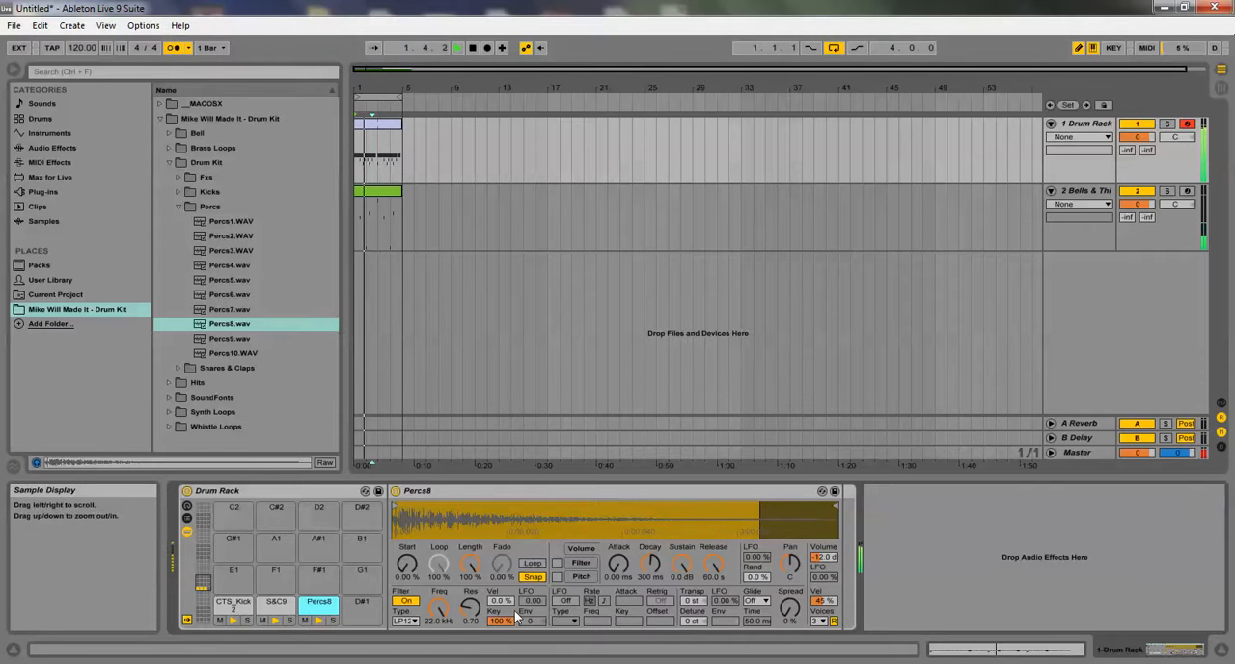
left_click(819, 622)
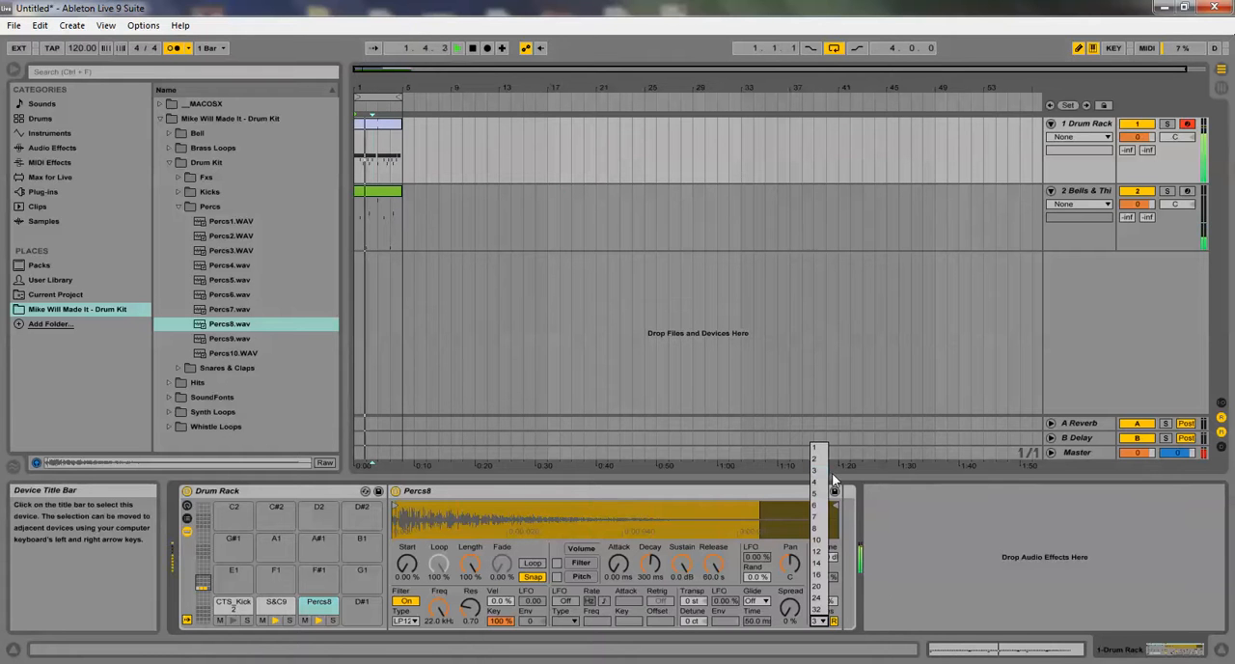
left_click(812, 447)
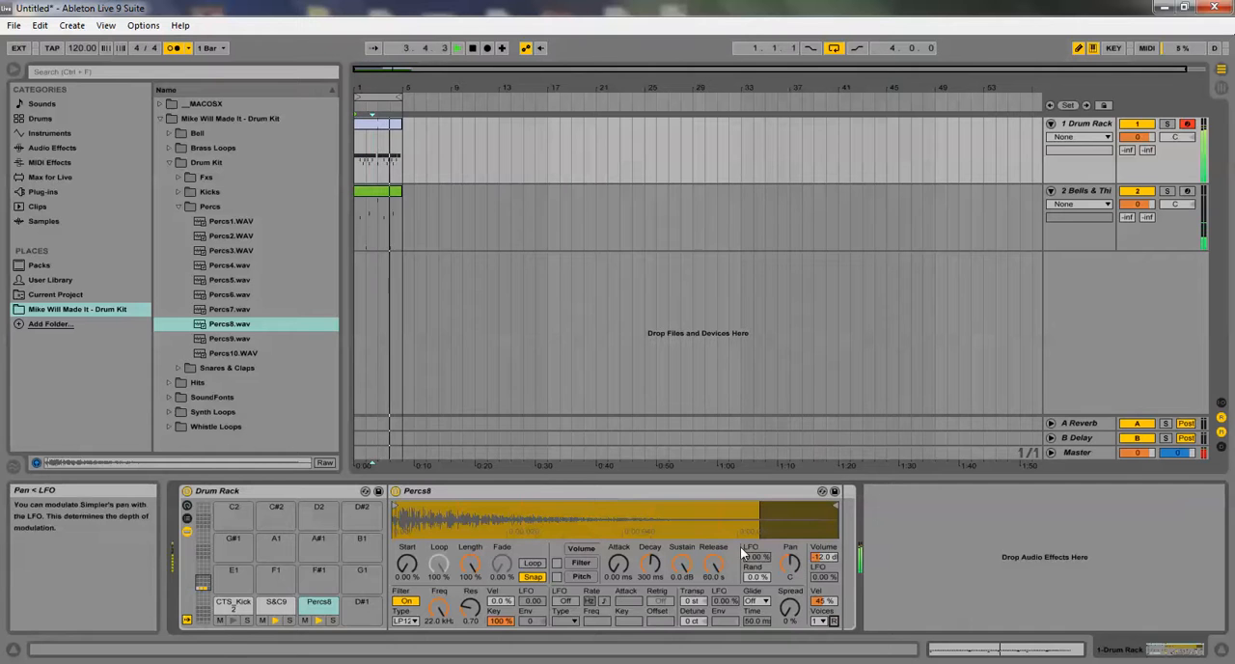
Shape the Percs8 volume envelope to decay 224 ms, sustain -16 dB and release 4.37 s, and lower its transposition
left_click_drag(716, 562, 717, 588)
left_click(685, 565)
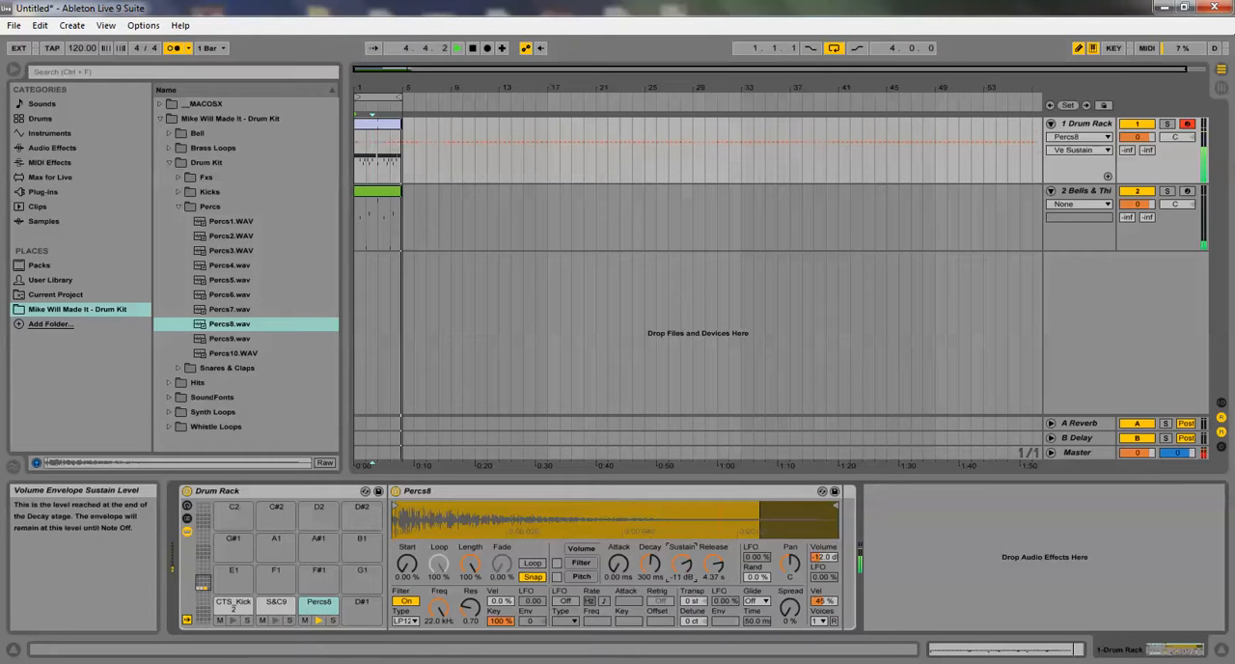
left_click(652, 564)
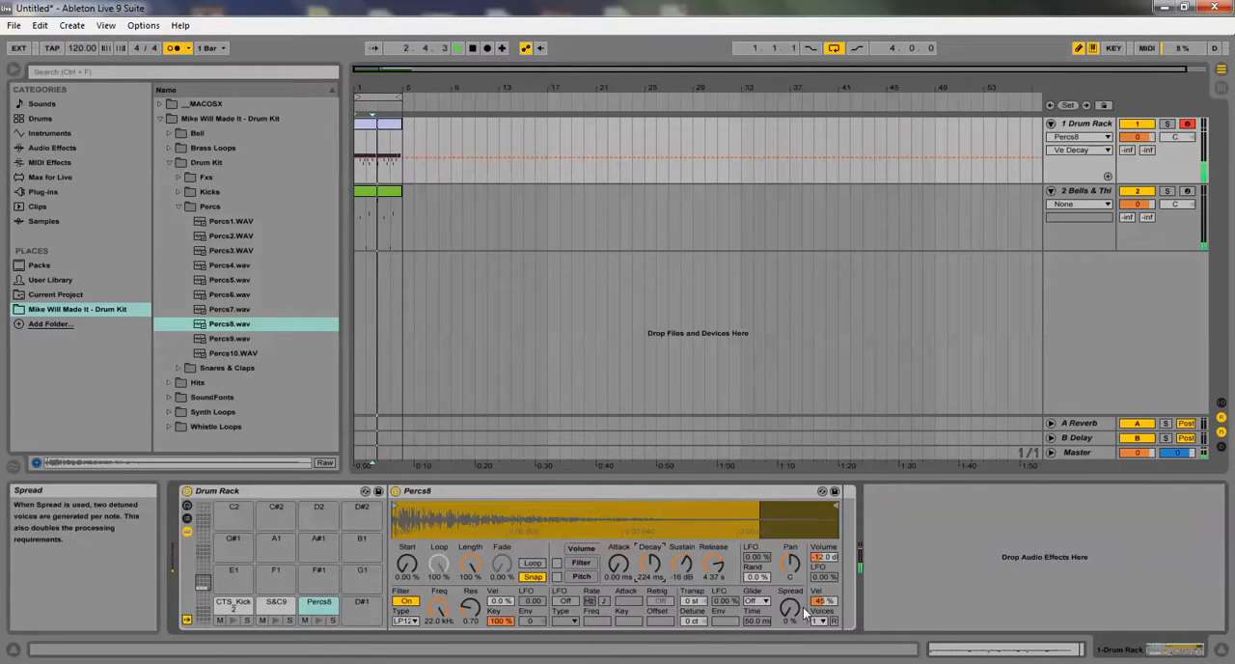
mouse_move(836, 505)
left_mouse_down()
mouse_move(774, 499)
mouse_move(524, 413)
mouse_move(836, 521)
left_mouse_up()
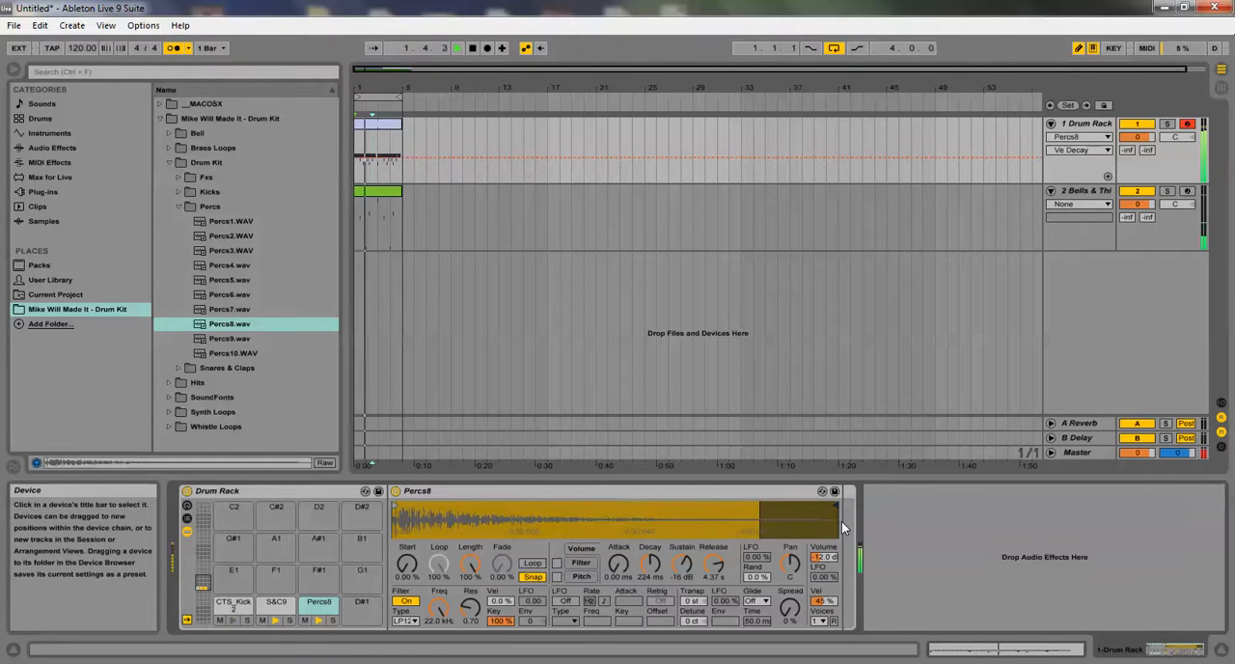
left_click(692, 600)
left_click_drag(692, 600, 691, 646)
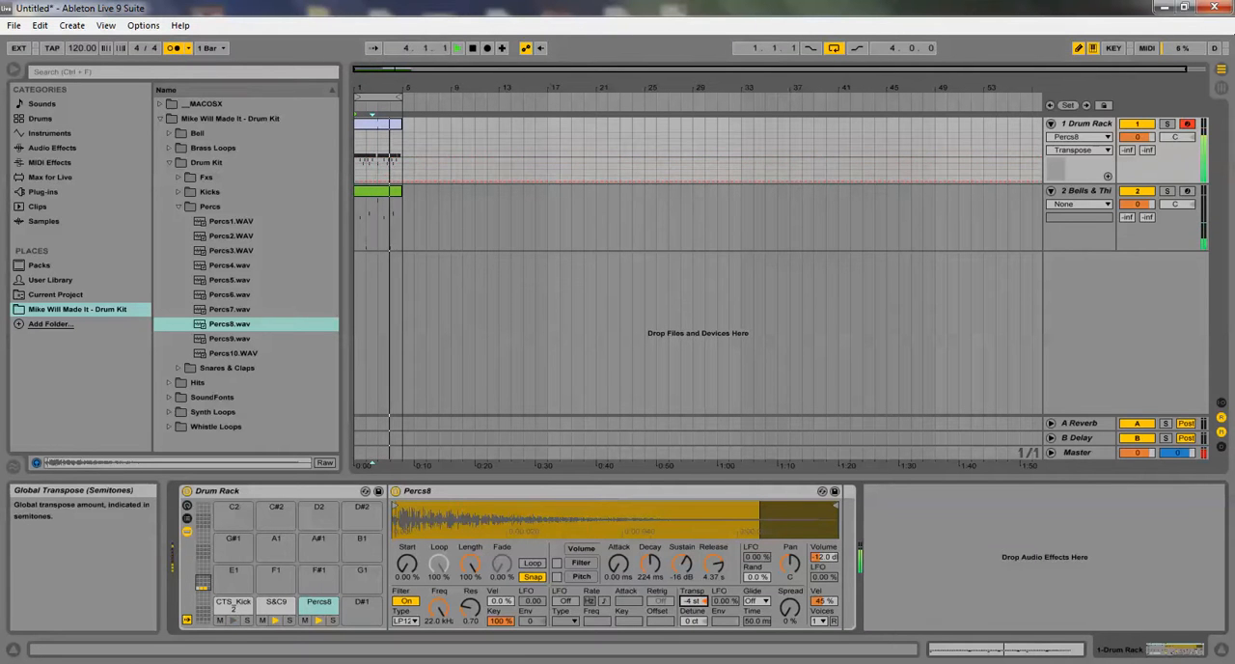
Reopen the Drum Rack clip for note editing and select all Percs8 notes
left_click(376, 135)
double_click(376, 135)
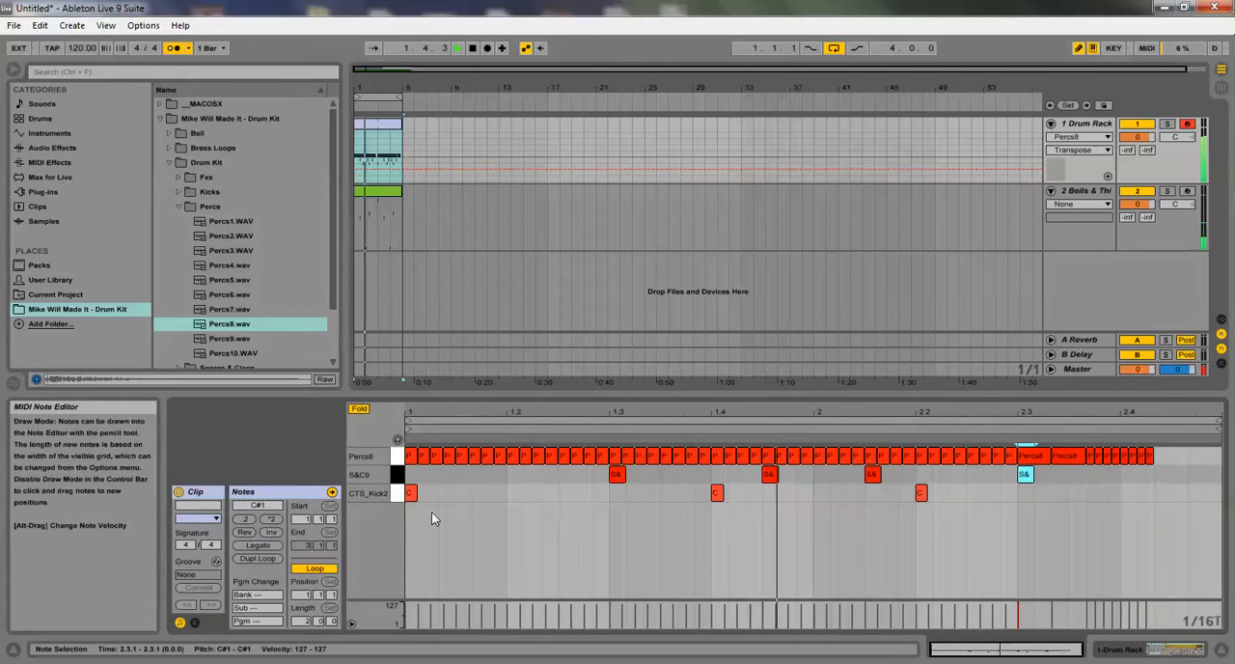
left_click(394, 459)
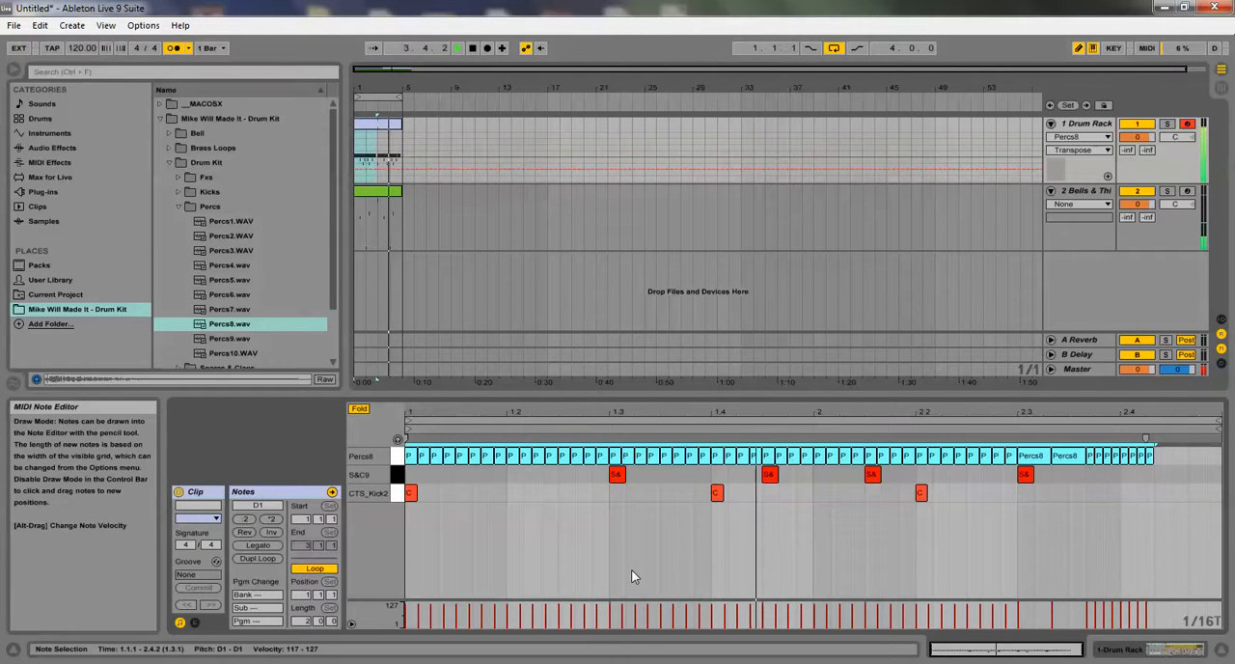
Try S&C9 snare notes at several spots in the clip's last beat, keeping only those at 2.4.1 and 2.4.3
left_click(1196, 473)
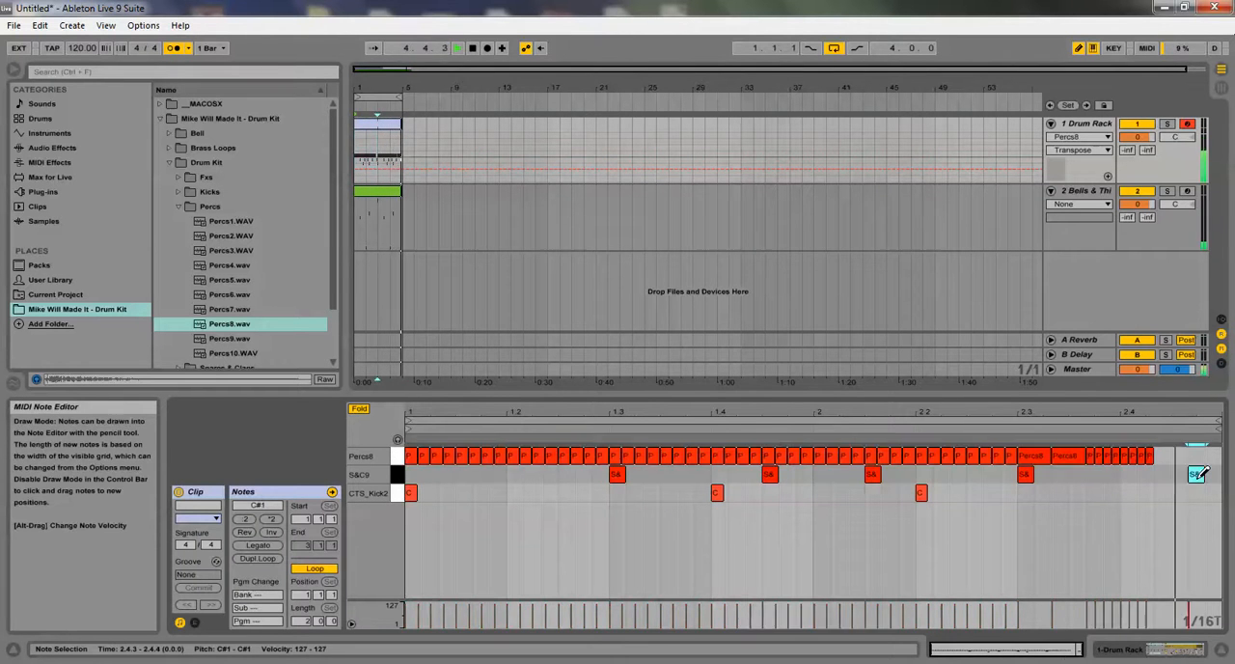
left_click(1196, 476)
left_click(1180, 476)
left_click(1200, 475)
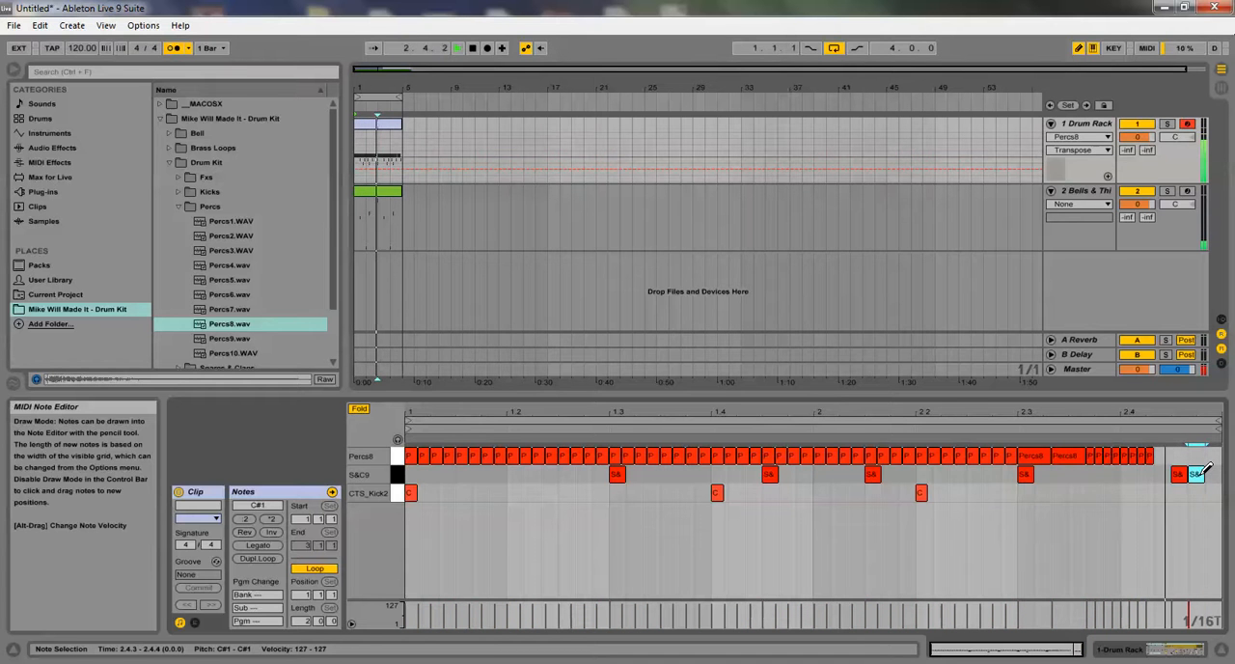
left_click(1179, 474)
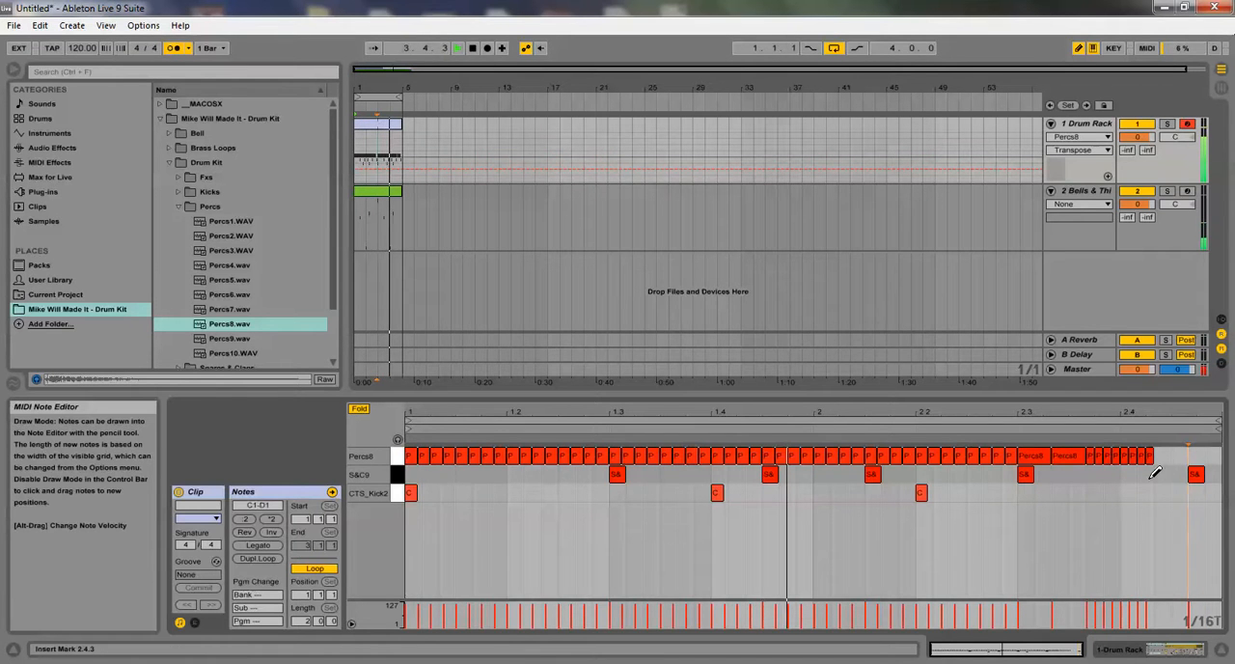
left_click(1161, 474)
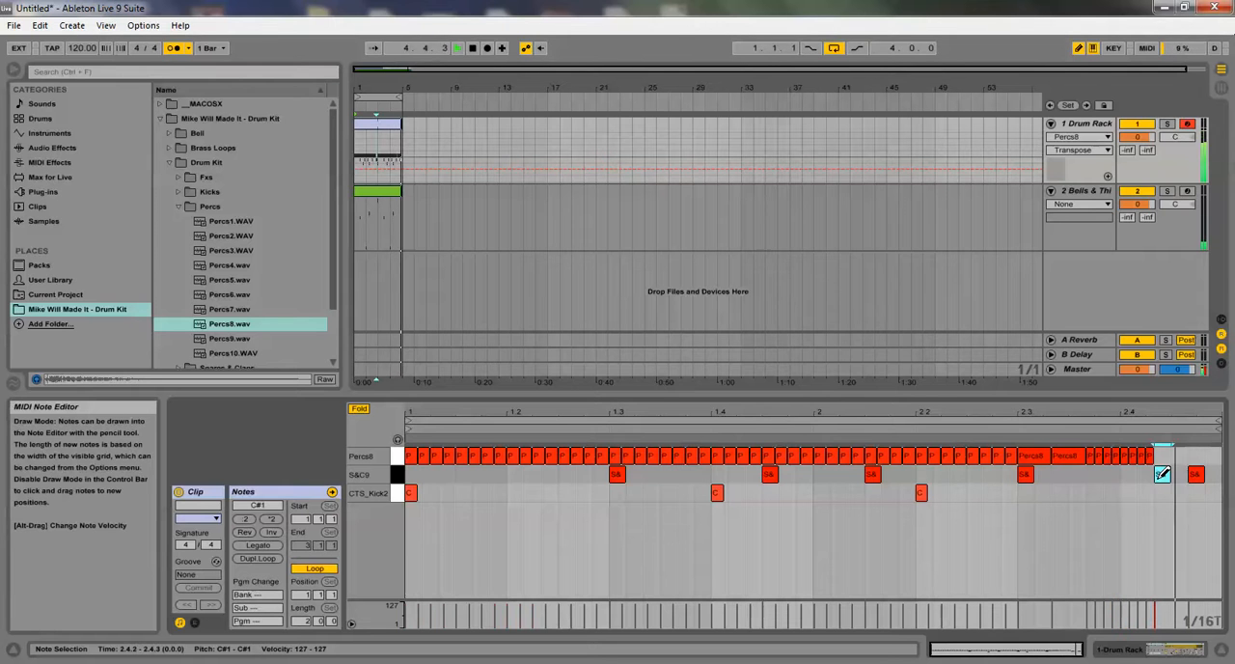
left_click(1161, 474)
left_click(1146, 473)
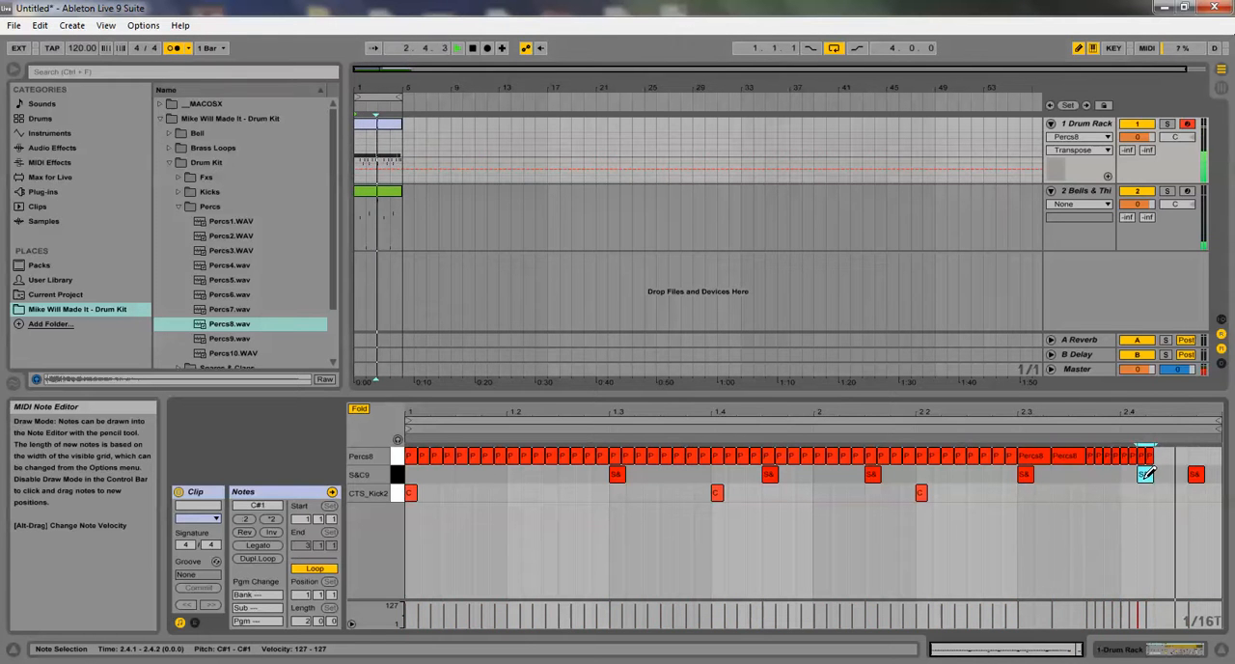
left_click(1144, 474)
left_click(1127, 473)
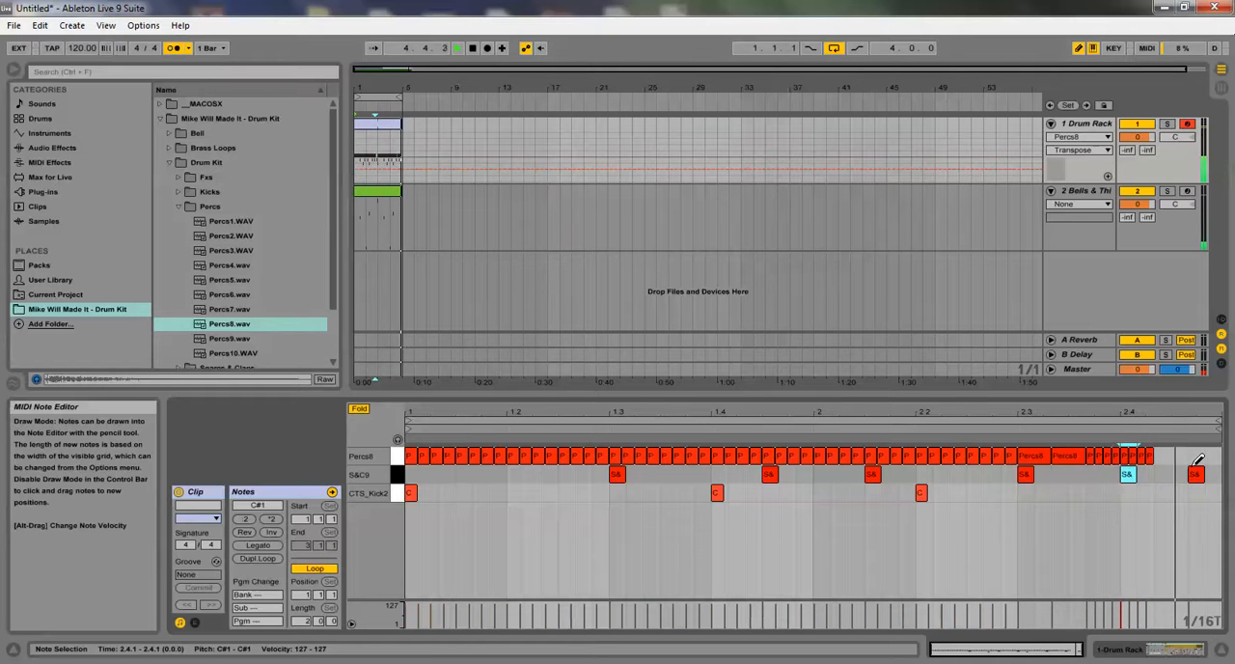
left_click(1198, 474)
left_click(1178, 474)
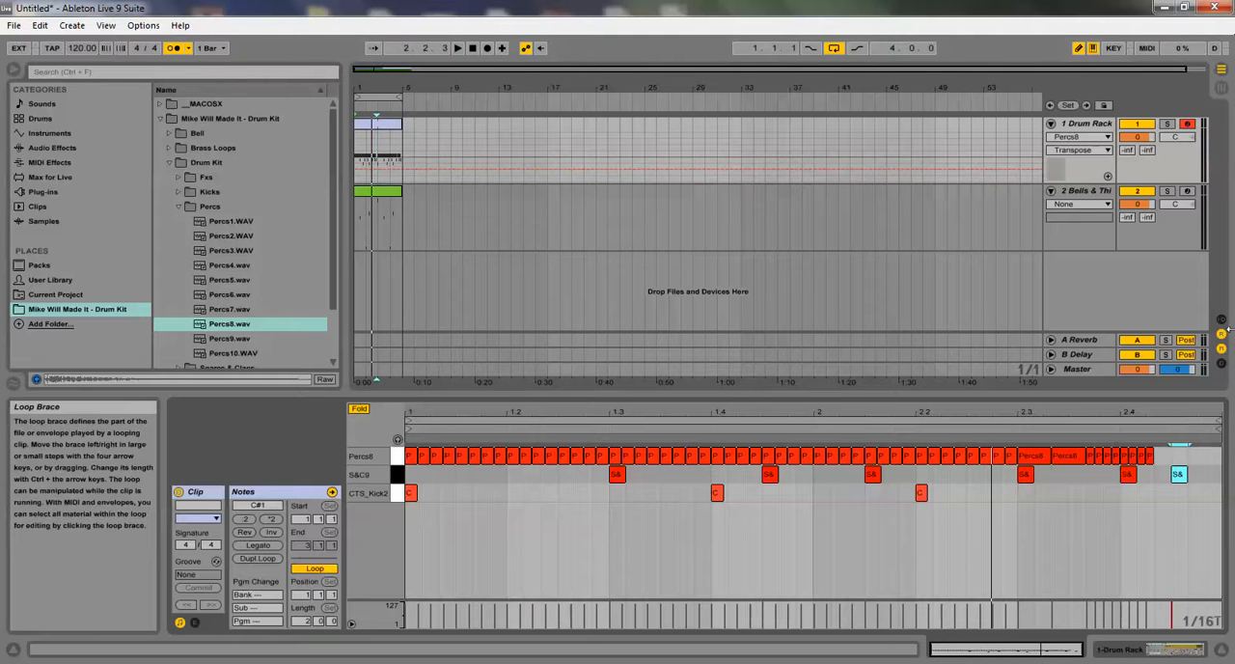
Fold both the Drum Rack and Bells & ThinPad tracks in the arrangement
left_click(1051, 125)
left_click(1051, 139)
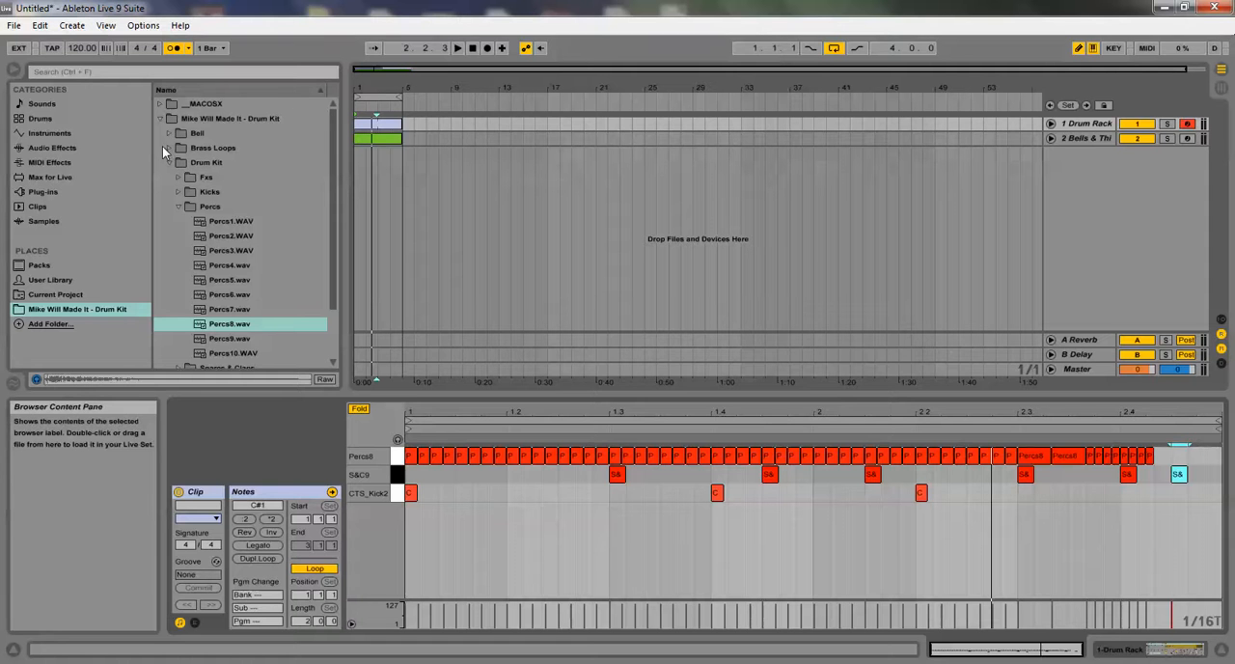
Audition BrassLoop2 through BrassLoop8 in the drum kit's Brass Loops folder, and collapse the folder
left_click(200, 150)
left_click(227, 177)
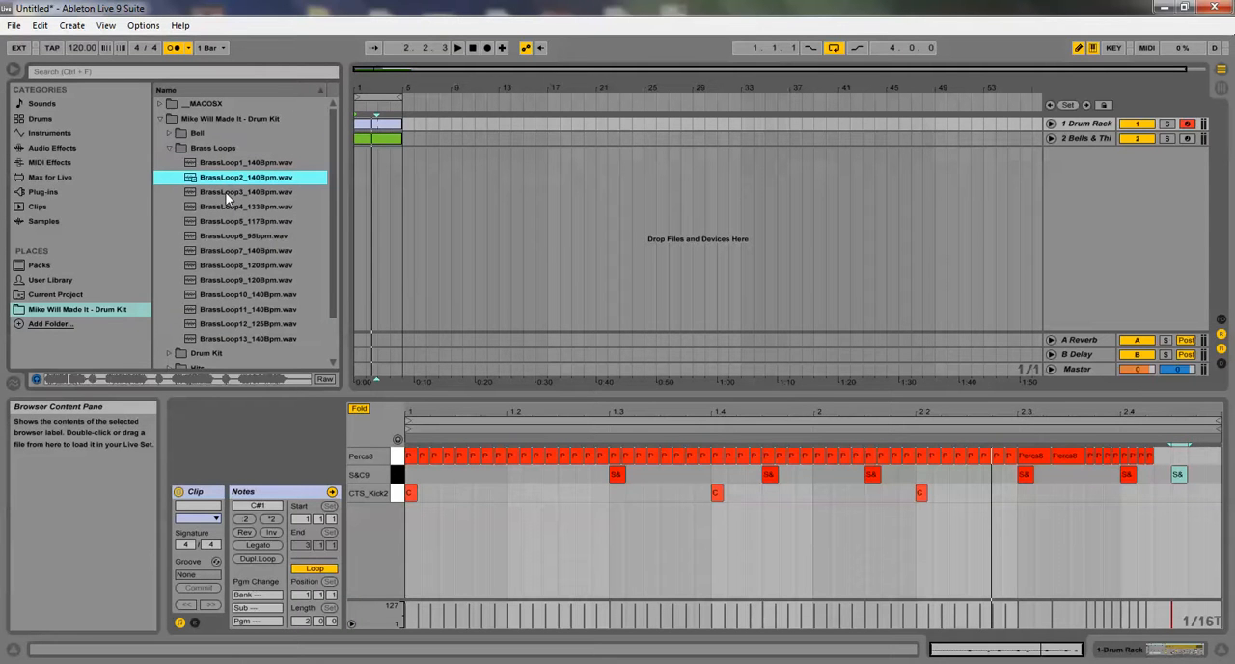
left_click(227, 193)
left_click(234, 206)
left_click(242, 221)
left_click(247, 236)
left_click(251, 250)
left_click(252, 236)
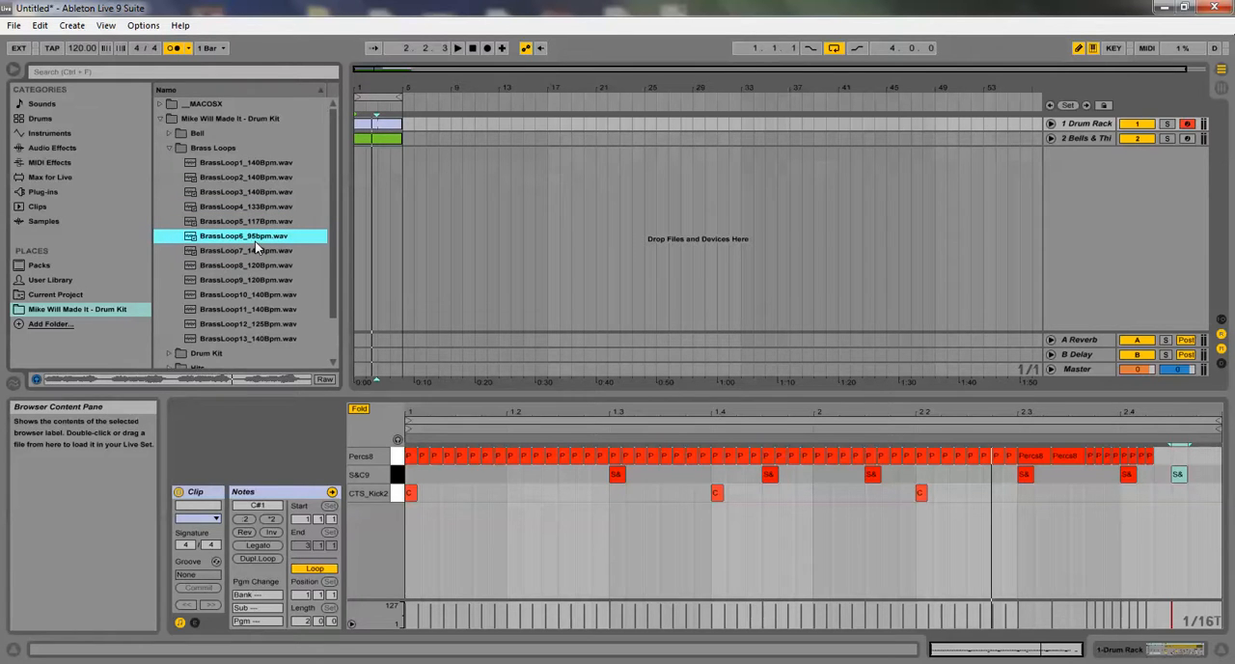
left_click(249, 250)
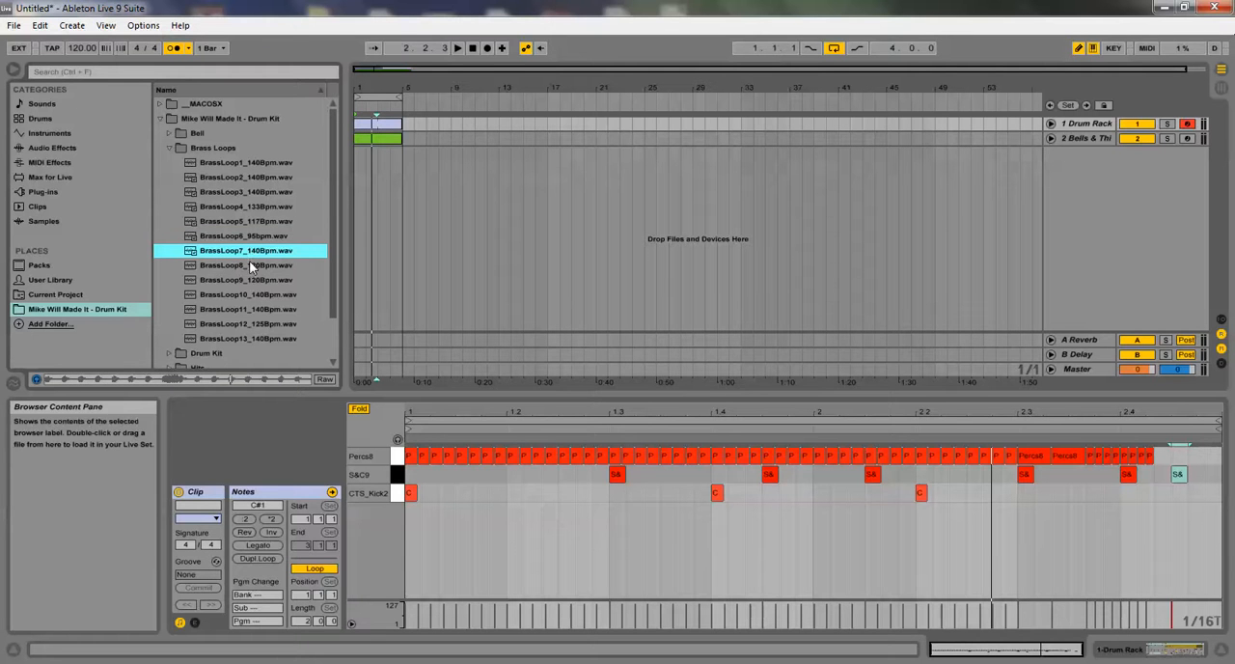
left_click(252, 268)
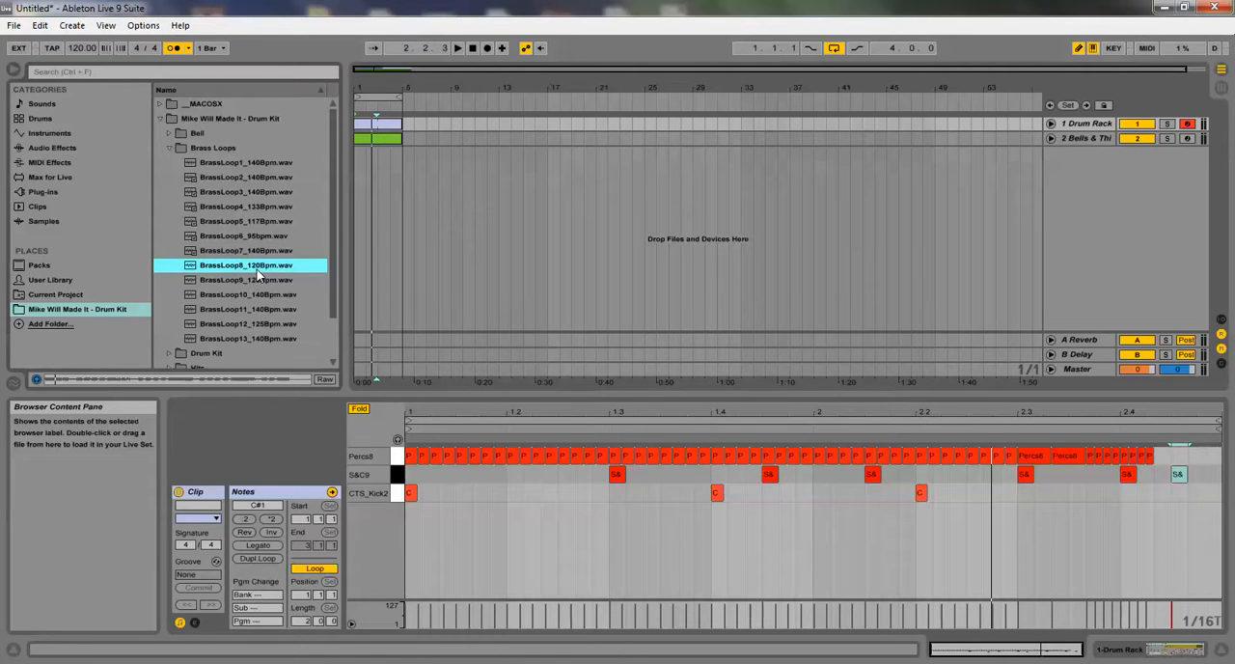
scroll(262, 275, "down", 2)
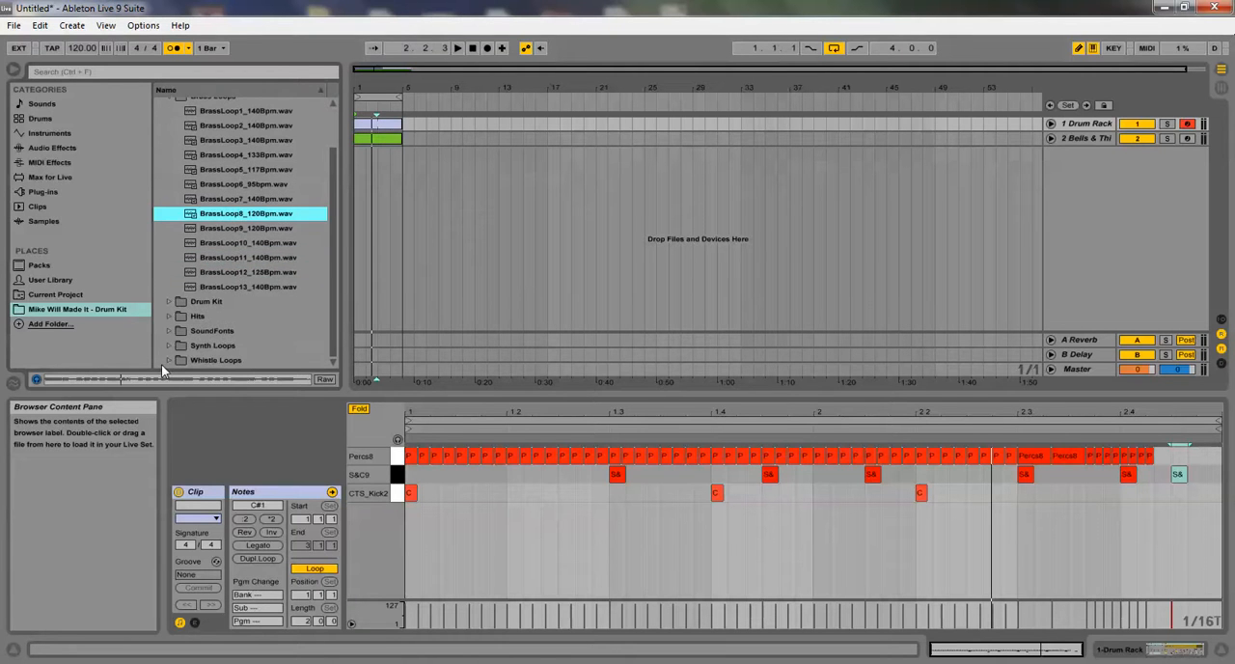
scroll(176, 333, "up", 2)
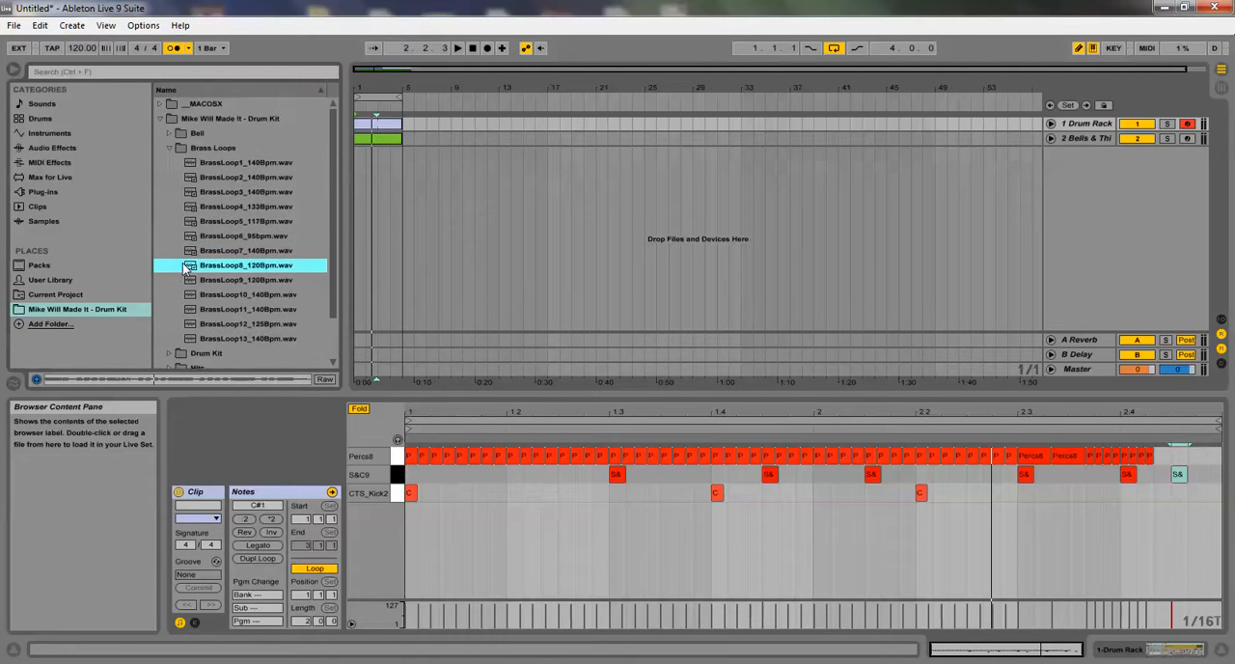
left_click(166, 145)
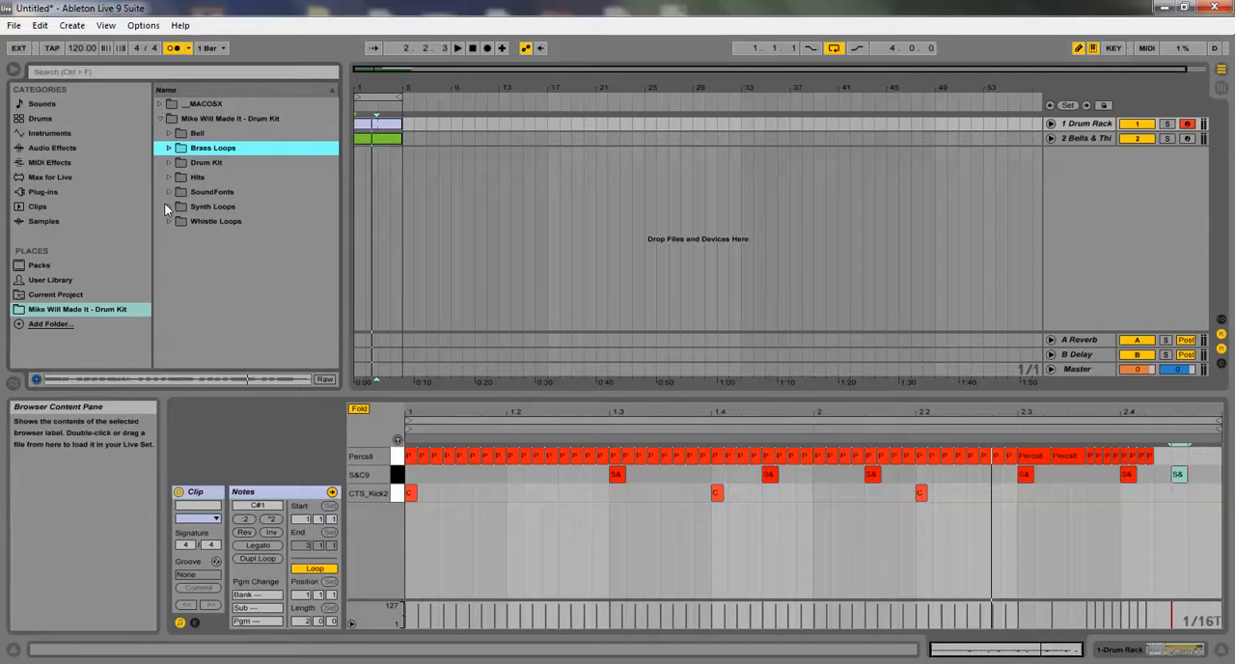
Search the Instruments category for "brass"
left_click(53, 133)
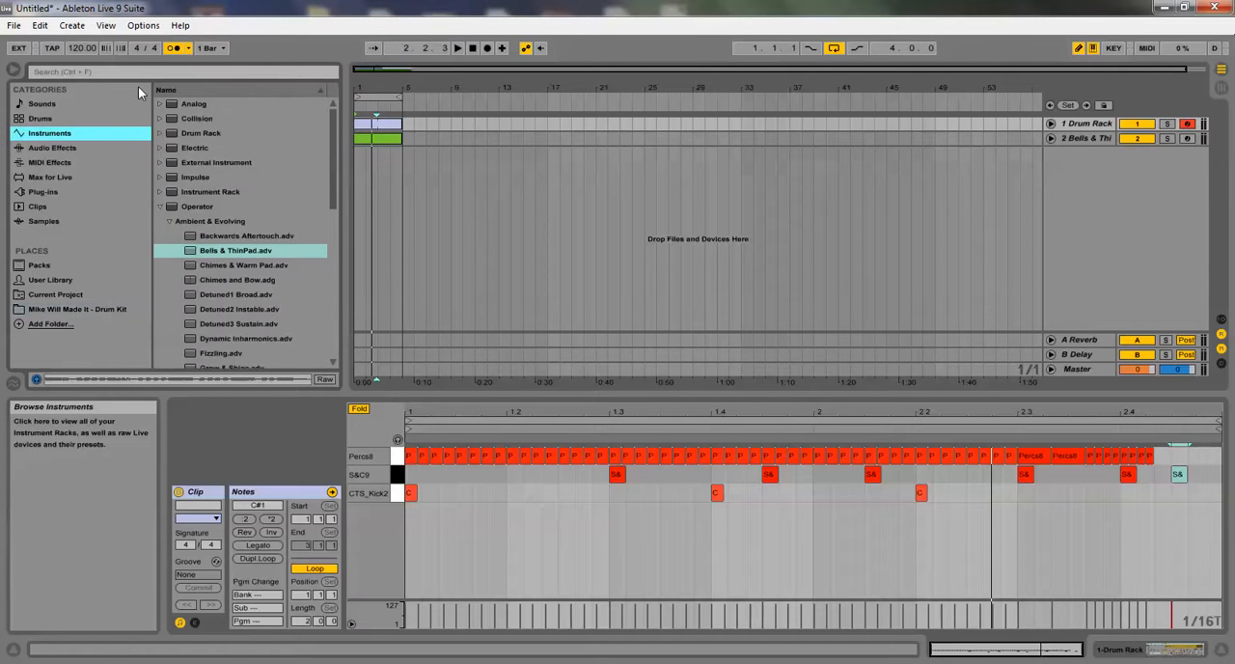
left_click(150, 70)
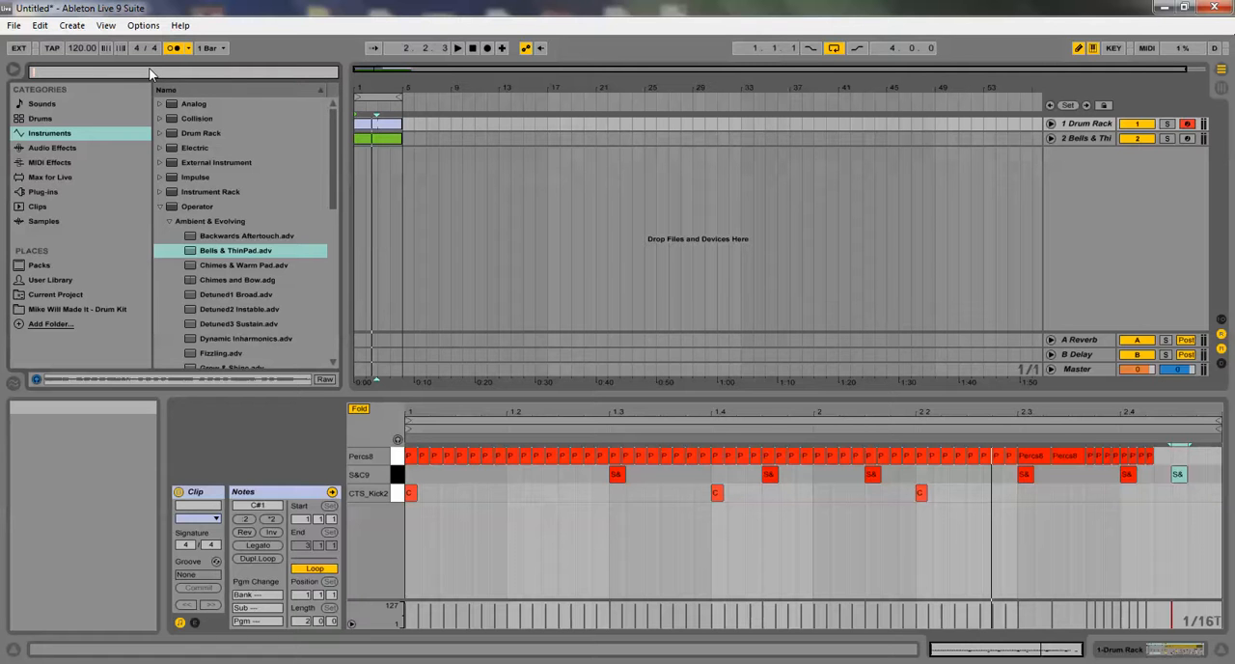
left_click(57, 135)
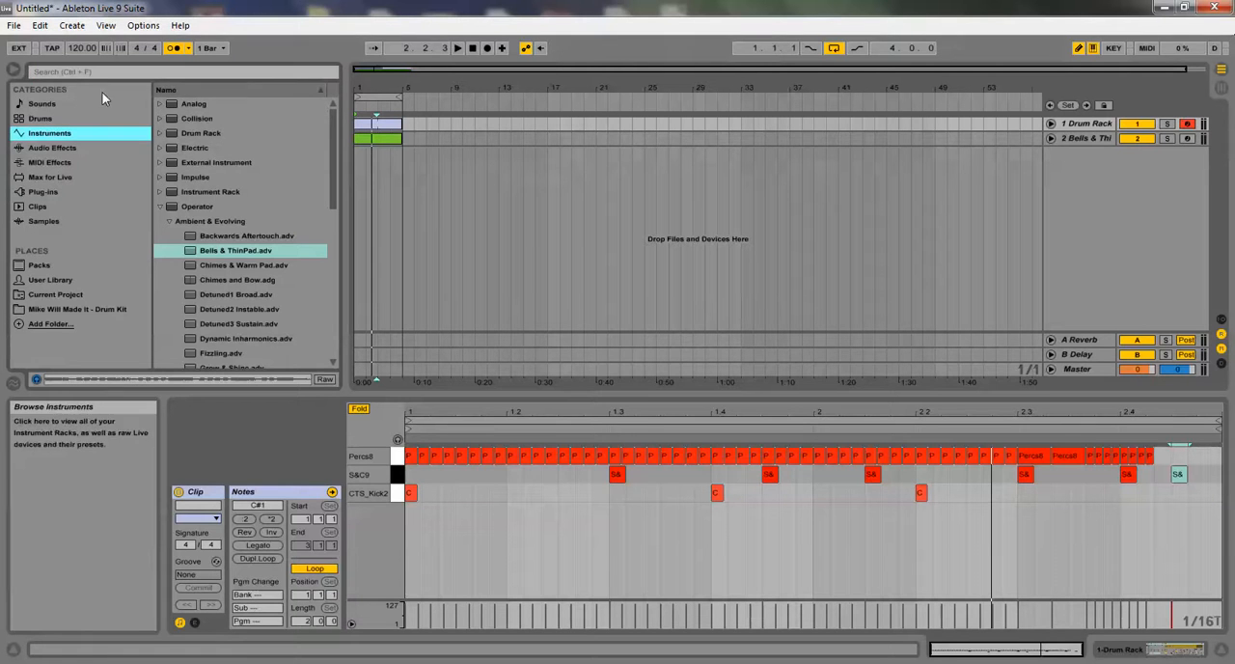
left_click(106, 73)
type("brass")
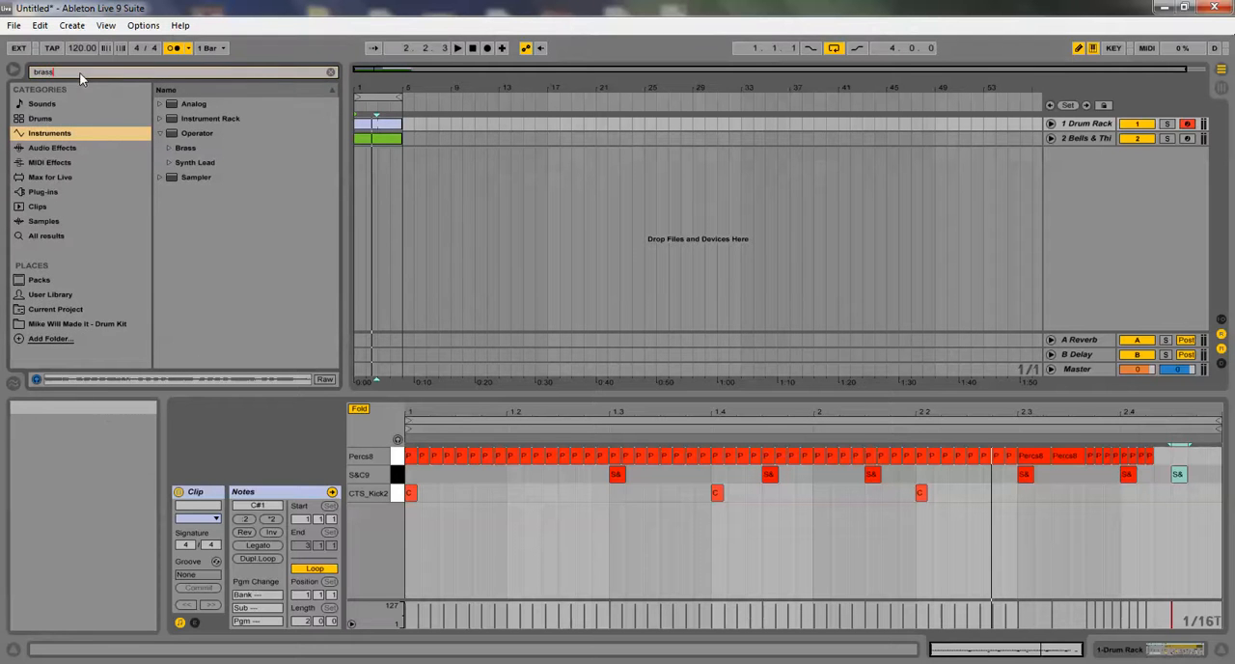
Audition the Operator Brass presets from Brassinski to Sweep Chorus Brass
left_click(168, 148)
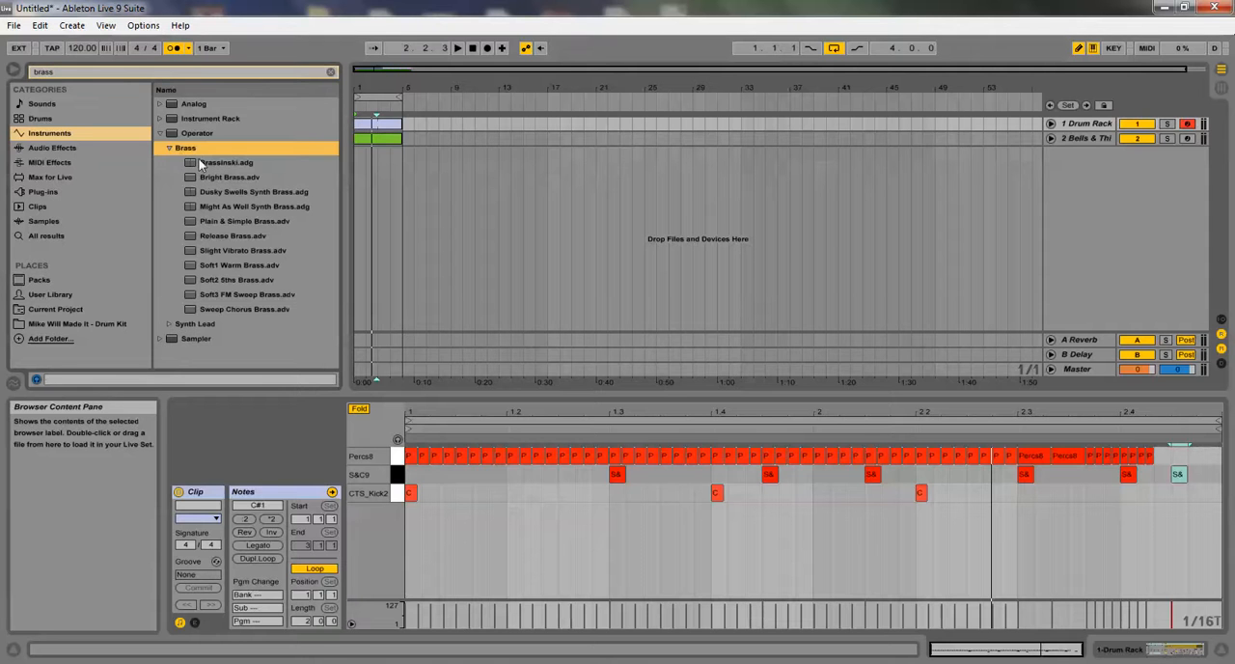
left_click(200, 162)
left_click(204, 178)
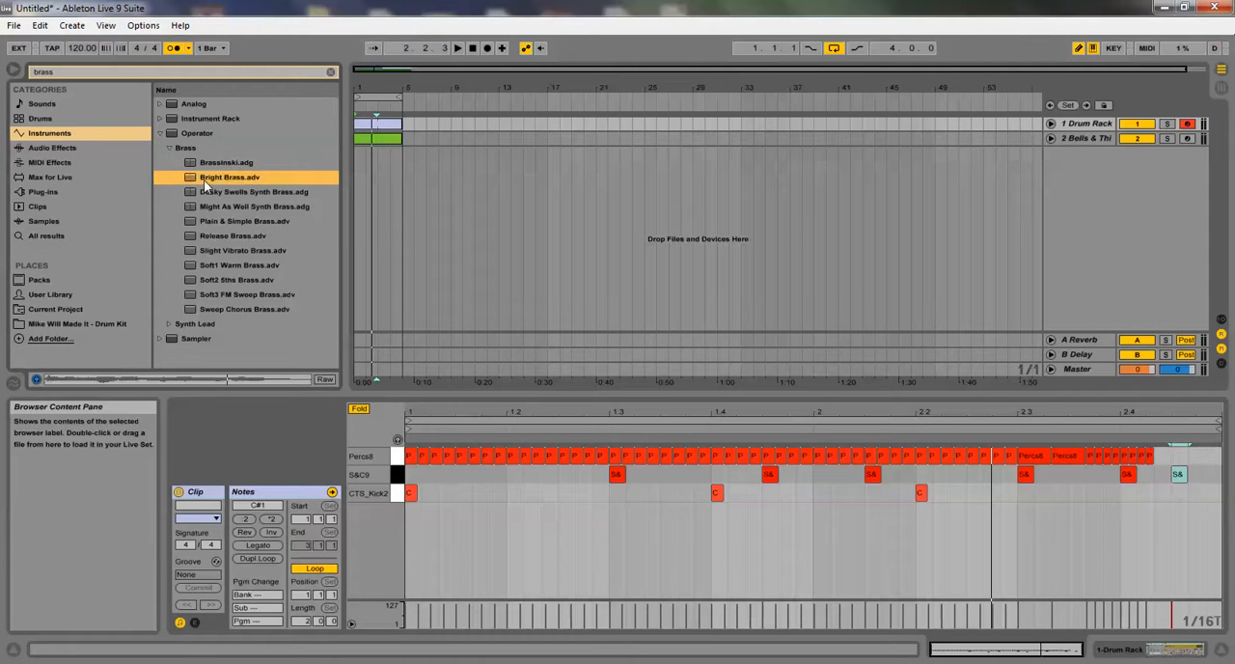
left_click(206, 193)
left_click(214, 207)
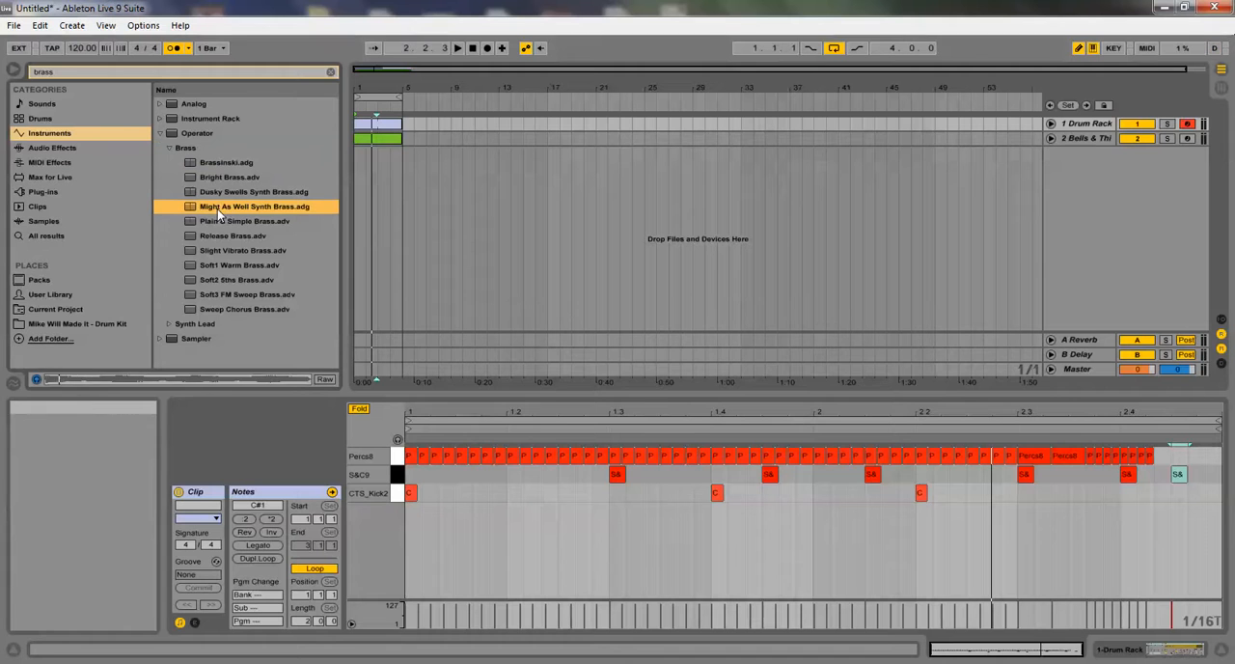
left_click(226, 221)
left_click(235, 236)
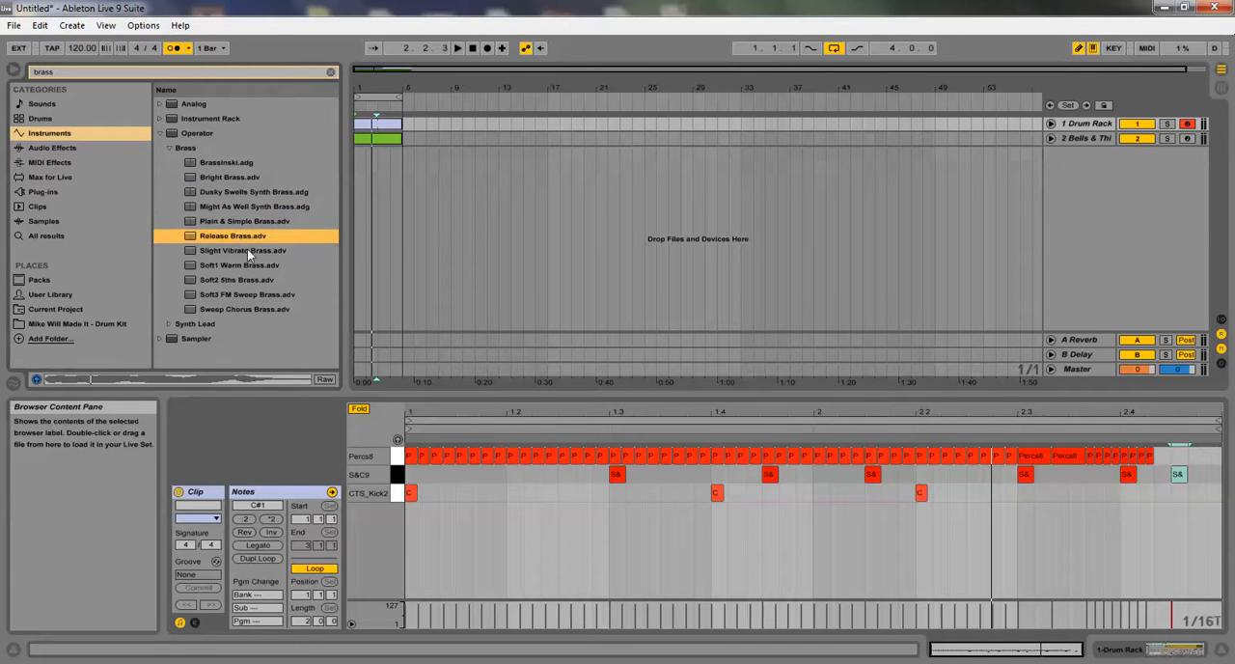
left_click(247, 250)
left_click(252, 265)
left_click(258, 283)
left_click(256, 295)
left_click(255, 308)
Create a new MIDI track below the Bells & ThinPad track with the Soft2 5ths Brass preset
left_click(242, 277)
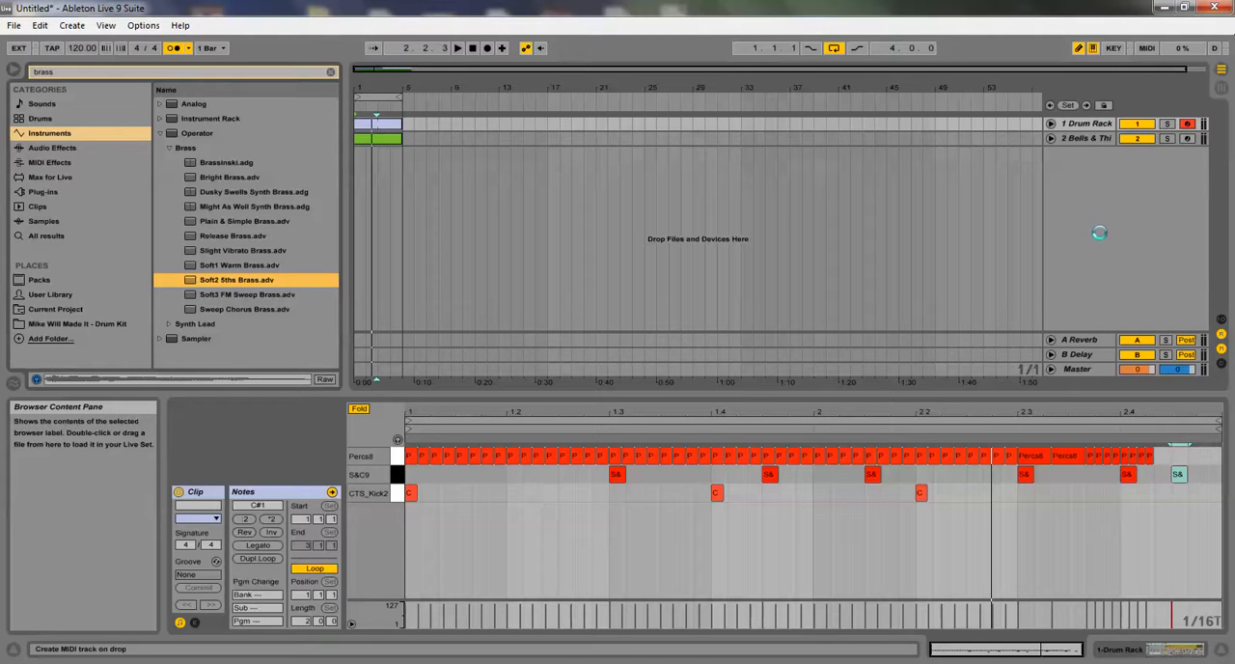
left_click_drag(1099, 239, 1110, 190)
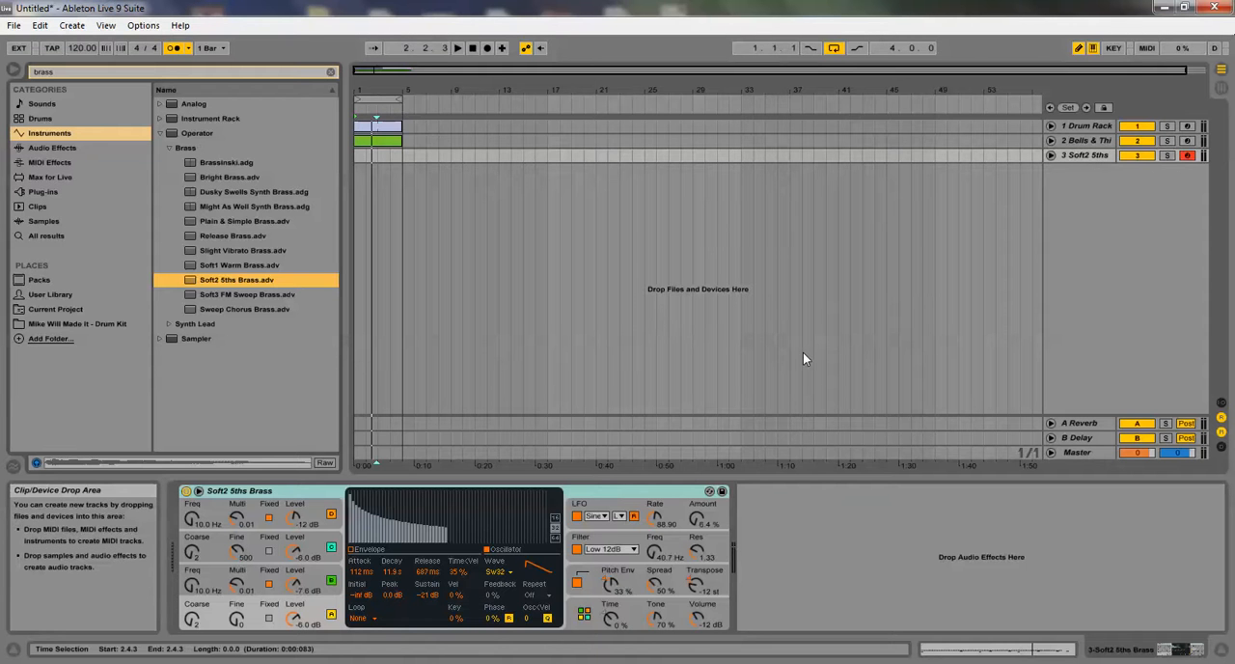
Insert a one-bar MIDI clip at the start of the Soft2 5ths track, check the Bells & ThinPad clip's notes, and open the new clip
left_click(359, 157)
right_click(365, 156)
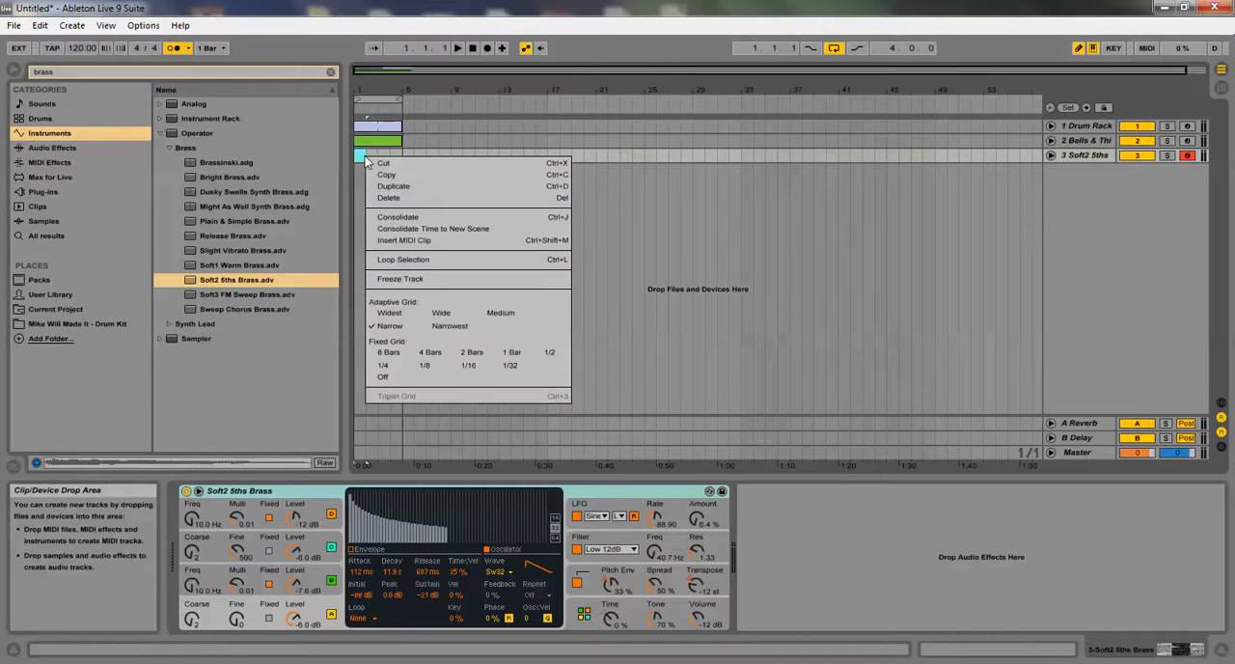
left_click(403, 239)
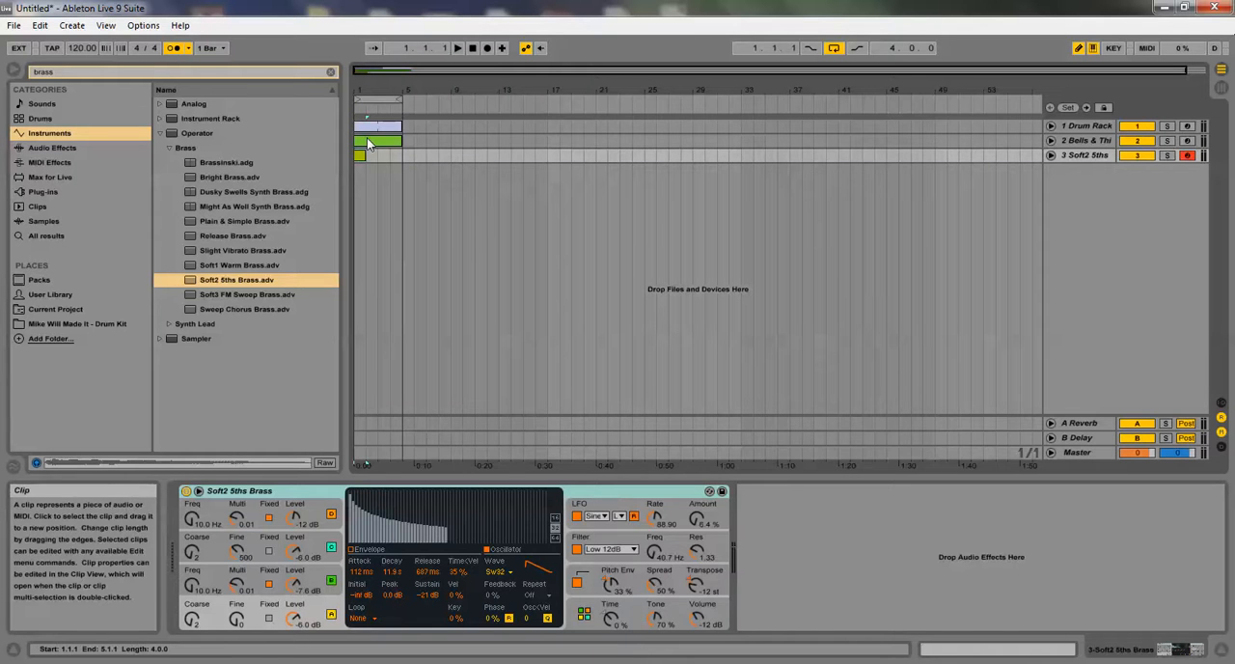
double_click(366, 141)
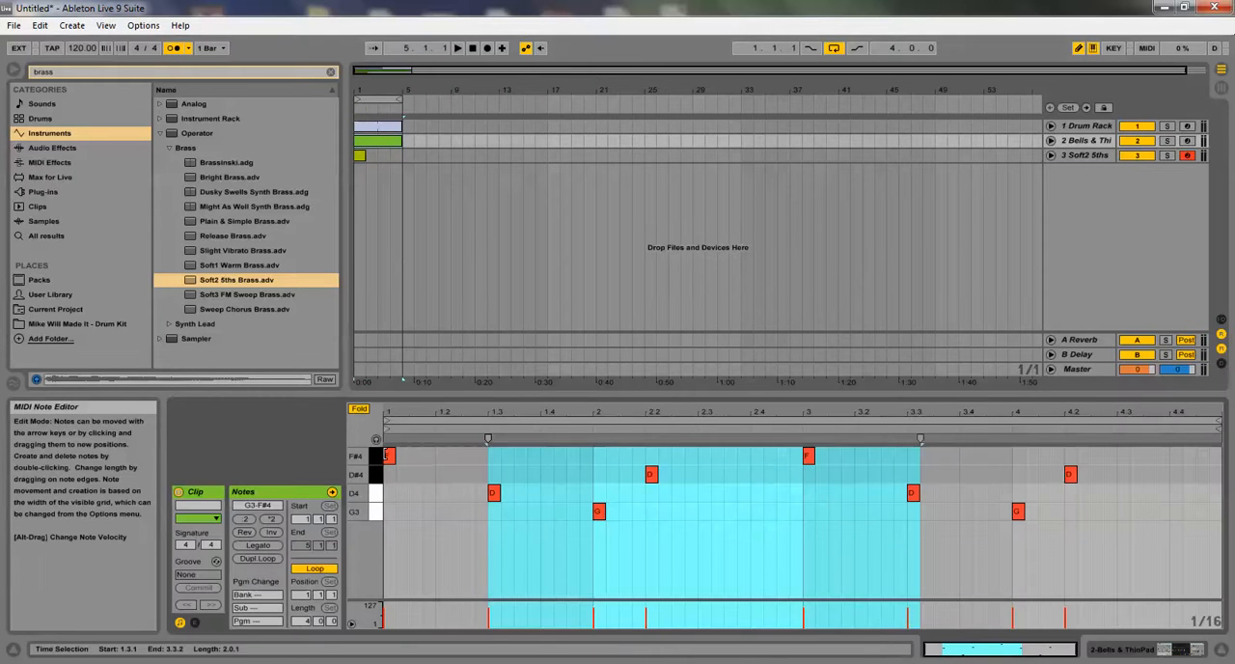
left_click(362, 155)
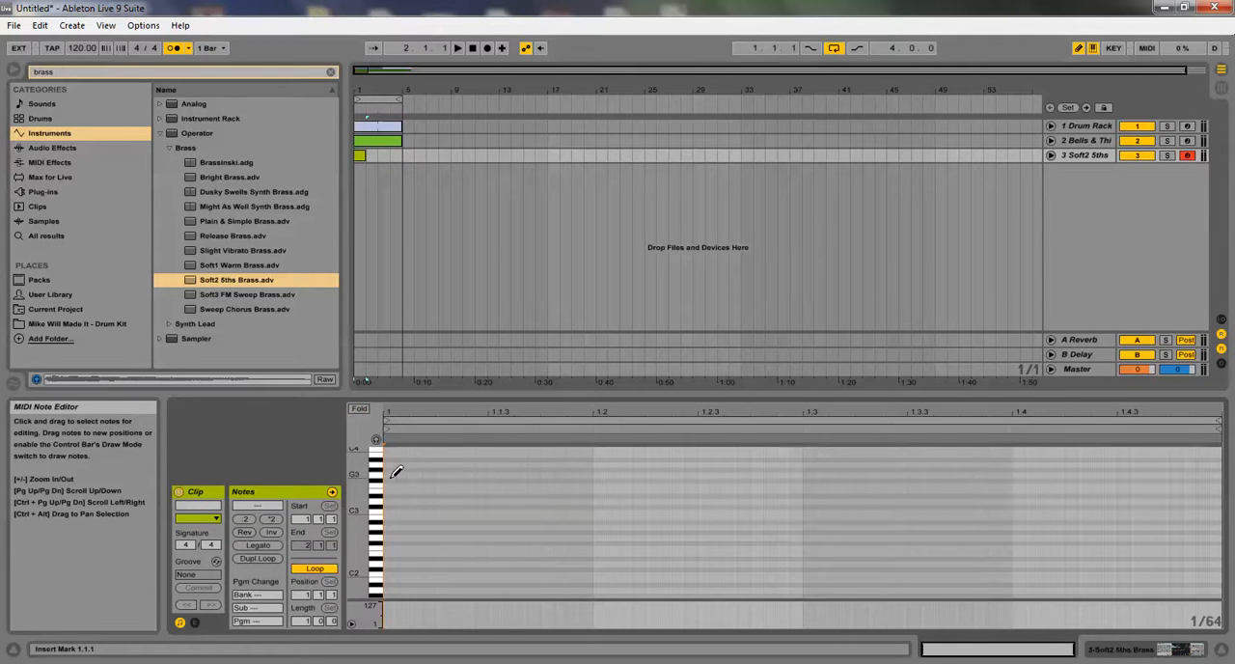
Draw a short F#3 note at the start of the brass clip and place a second one on beat 1.2
left_click(394, 473)
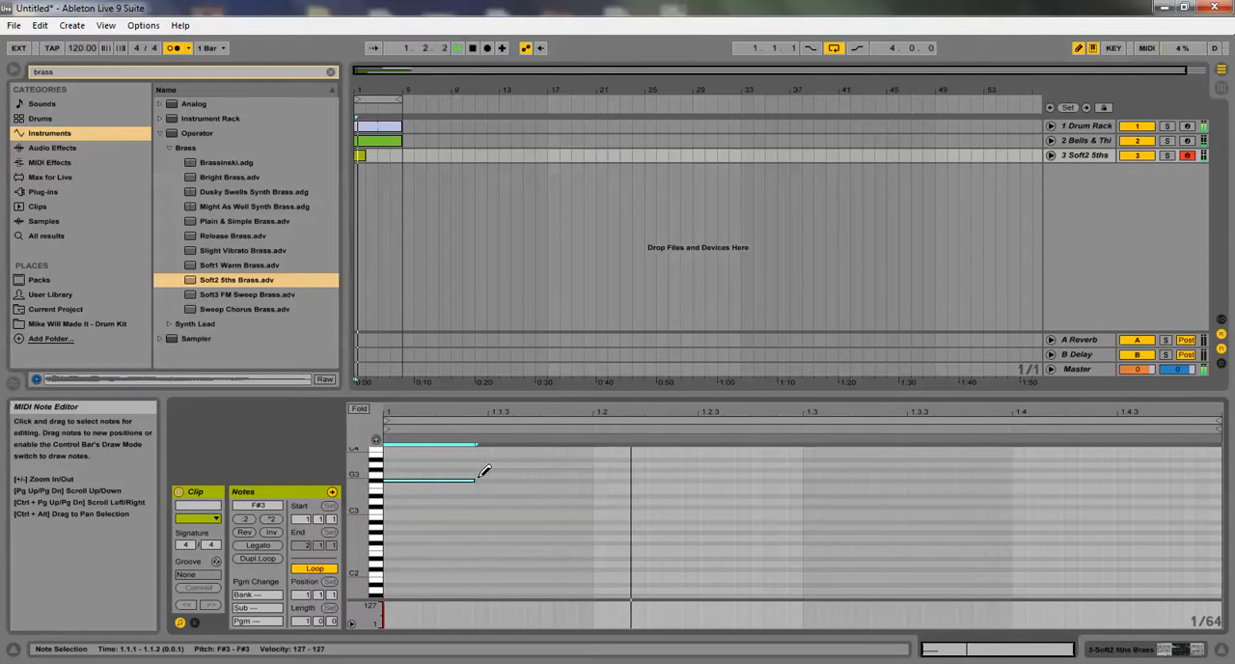
left_click_drag(473, 478, 425, 463)
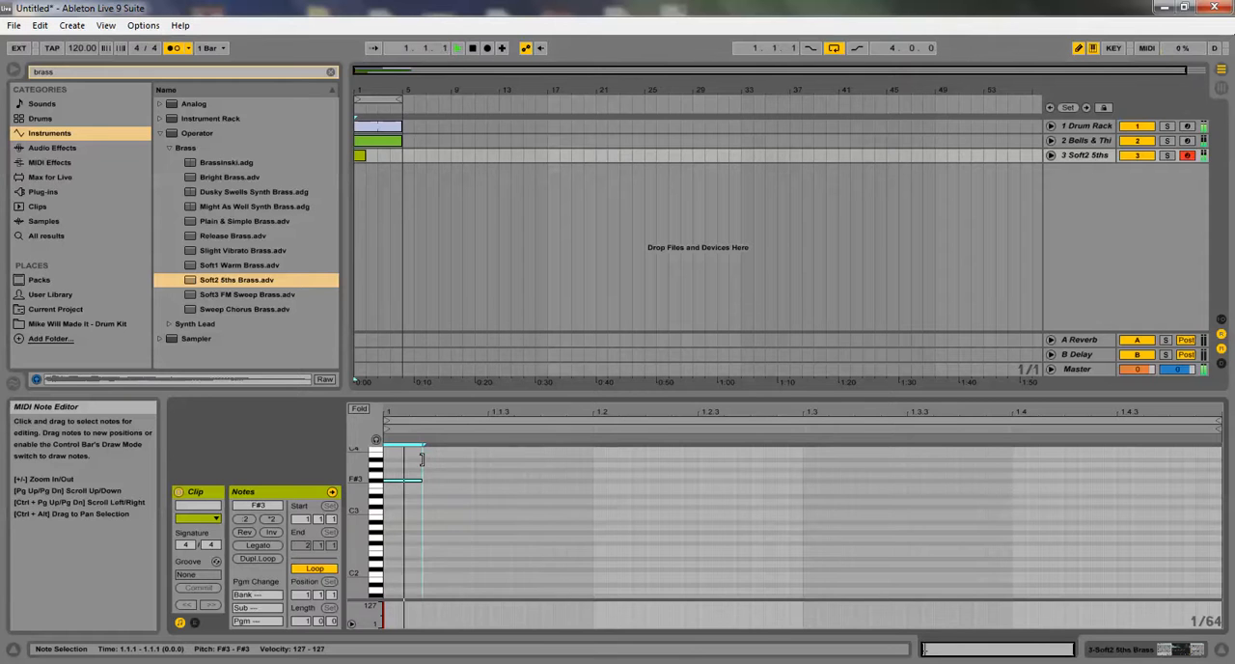
left_click(469, 478)
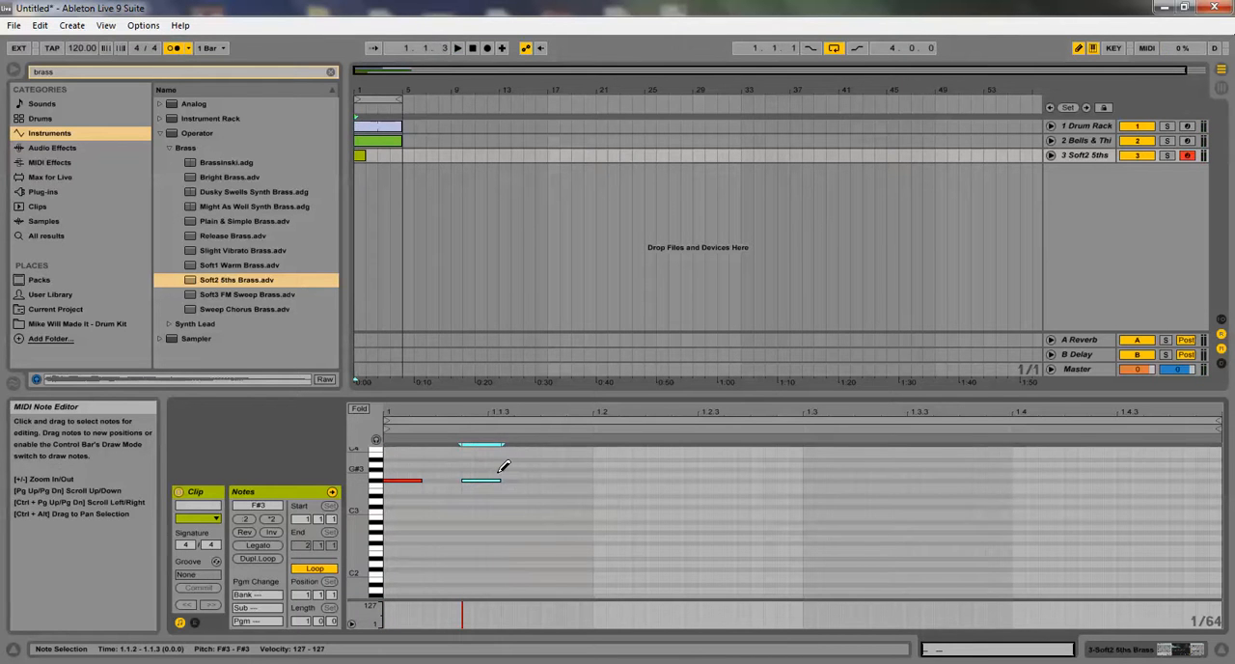
key("Right")
key("Left")
key("Right")
key("Right")
key("Right")
key("Right")
key("Right")
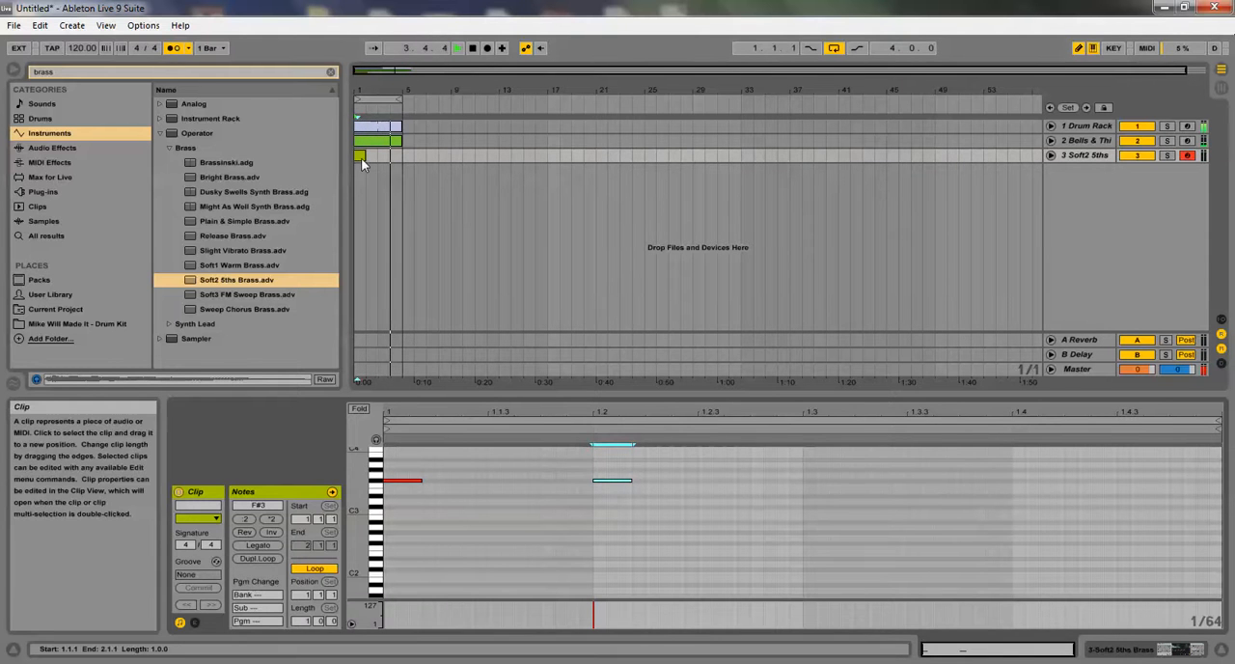
Extend the looping brass clip to four bars and draw short D#3 notes on beats 1.3 and 1.4
left_click_drag(362, 157, 400, 164)
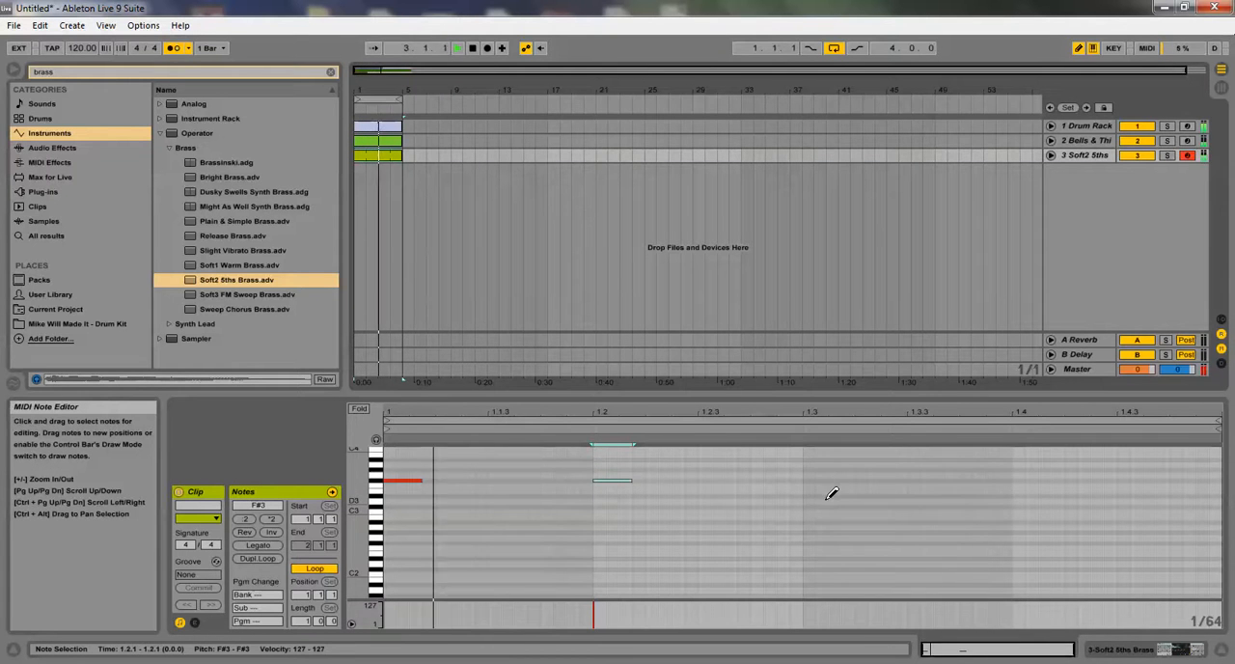
left_click(818, 495)
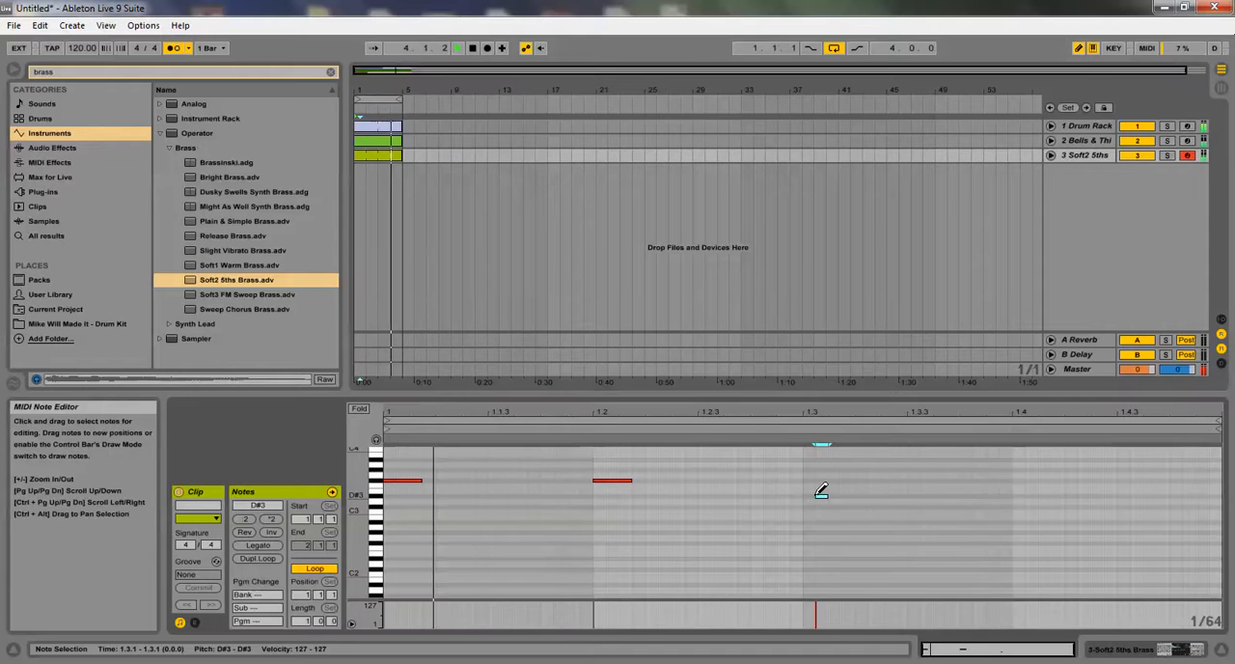
left_click(1015, 496)
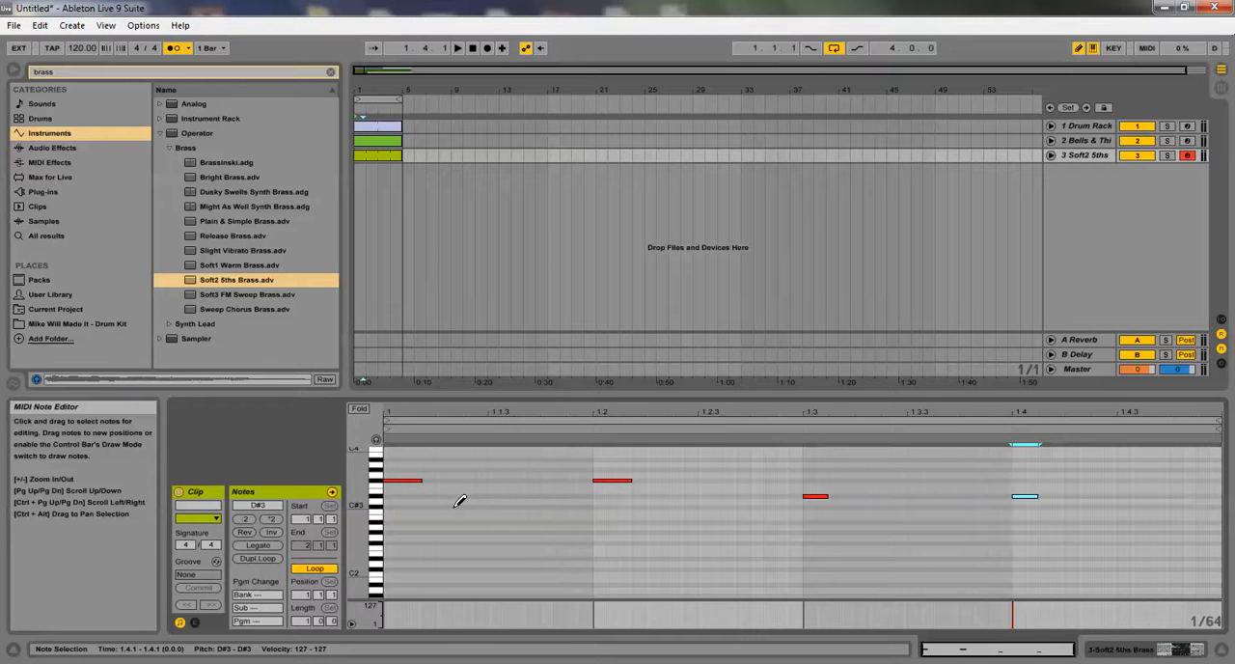
key("space")
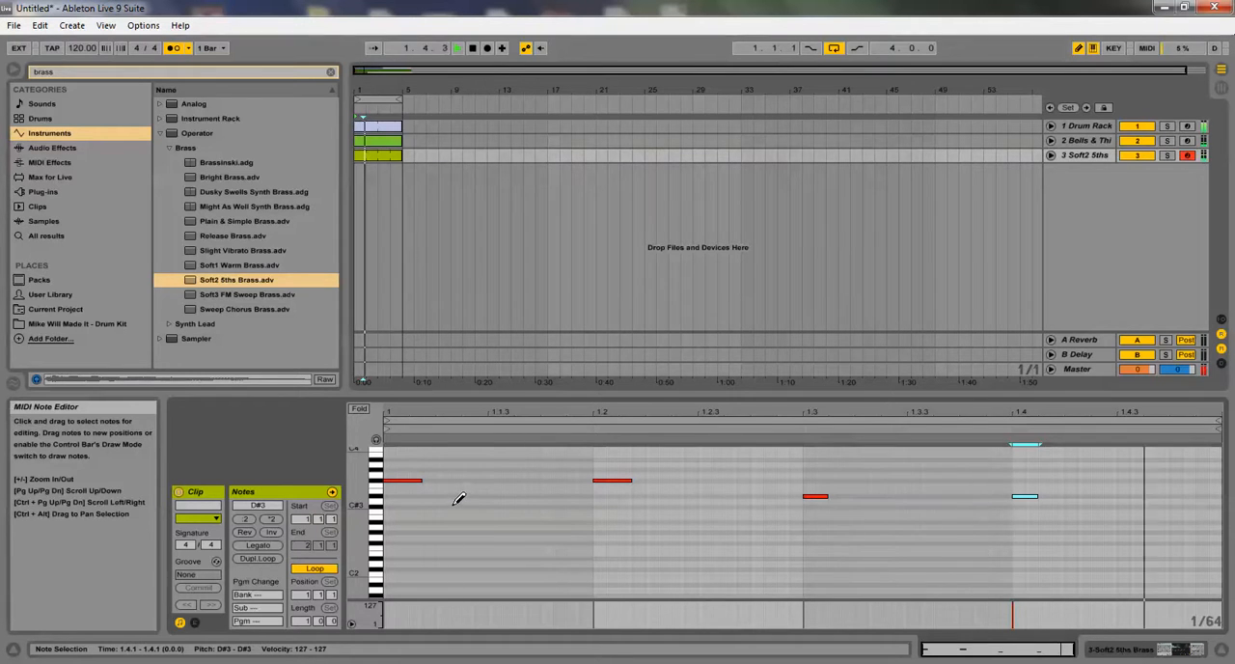
key("b")
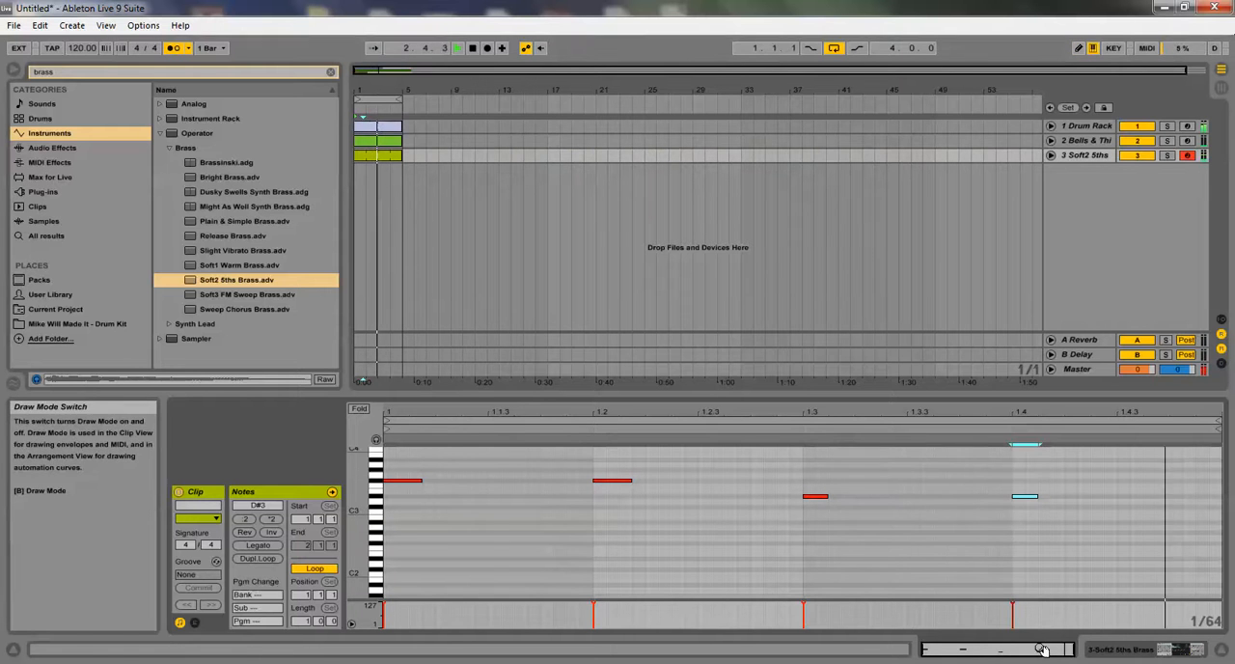
Lower the brass notes on beats 1.3 and 1.4 by two semitones to C#3
left_click_drag(997, 538, 1055, 470)
key("Down")
key("Down")
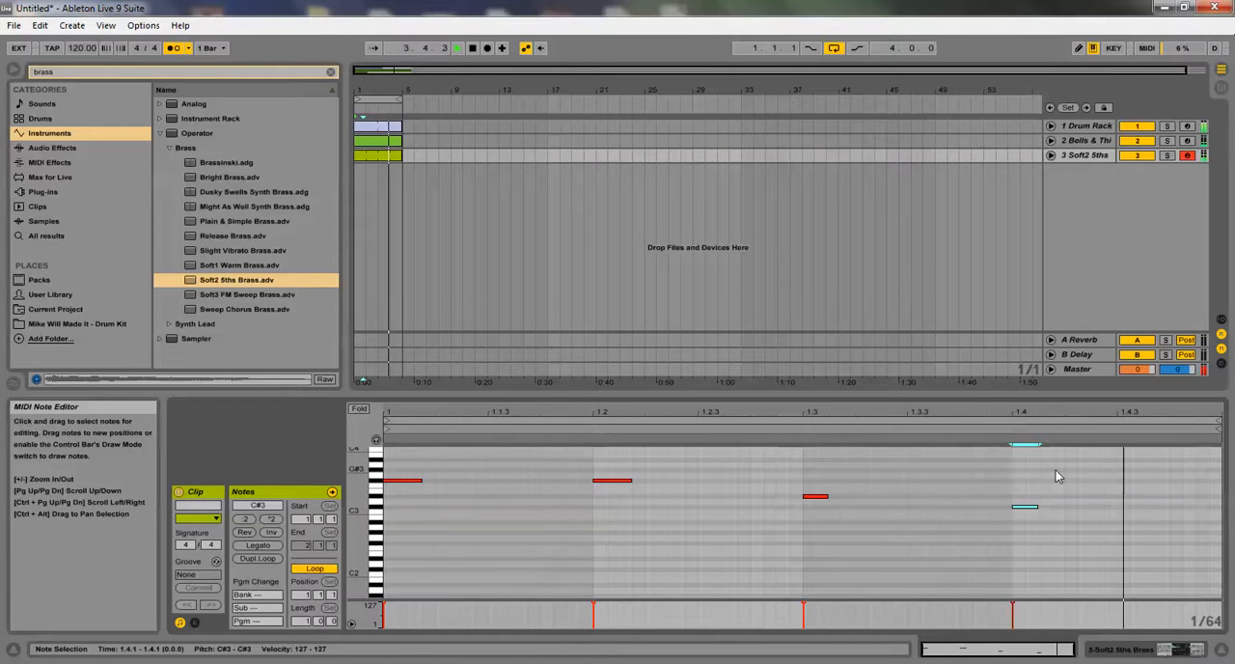
left_click_drag(793, 488, 840, 511)
key("Down")
key("Down")
Move the brass notes on beats 1.3 and 1.4 together to G3, trying other pitches during playback
left_click_drag(933, 535, 1060, 538)
key("Down")
key("Down")
key("Down")
key("Down")
key("Down")
key("Up")
key("Up")
key("Up")
key("Up")
key("Up")
key("Up")
key("Up")
key("Up")
key("Up")
key("Up")
key("Up")
key("Up")
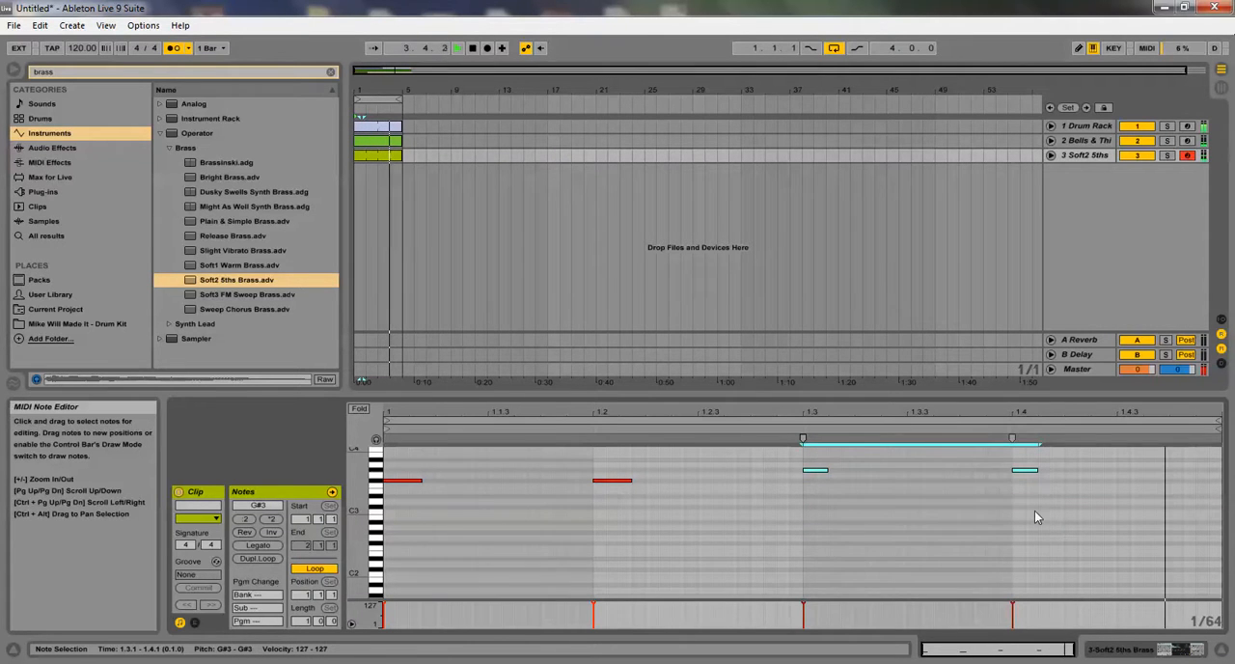
key("Down")
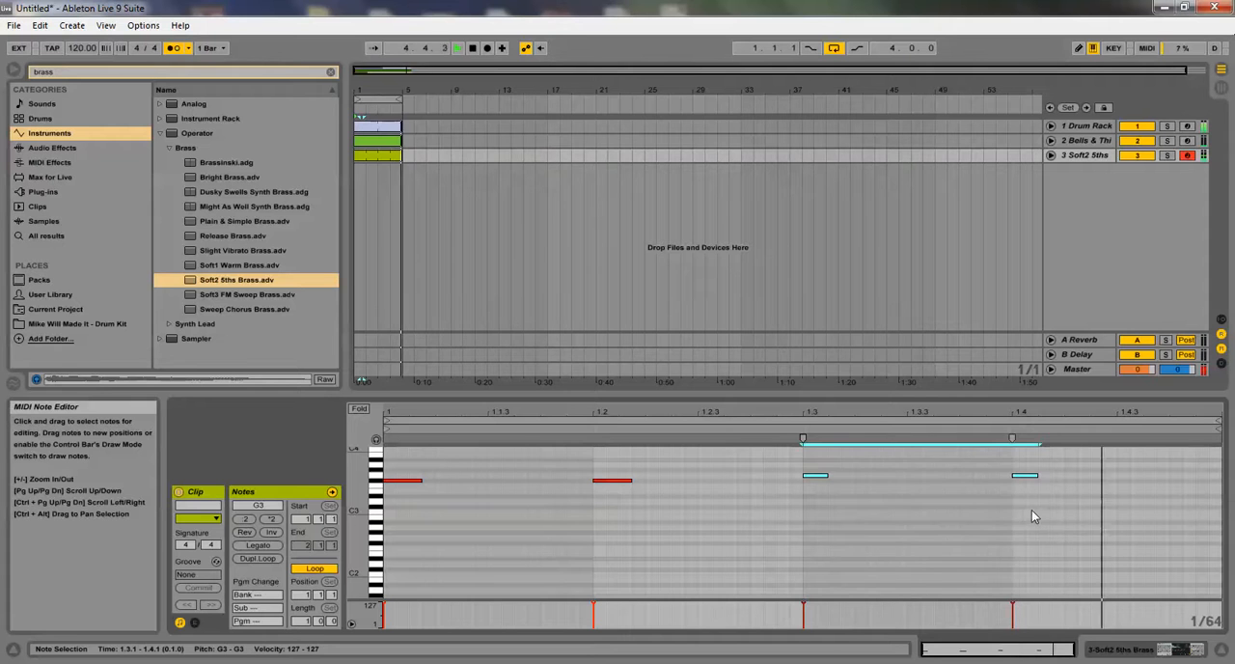
left_click(856, 537)
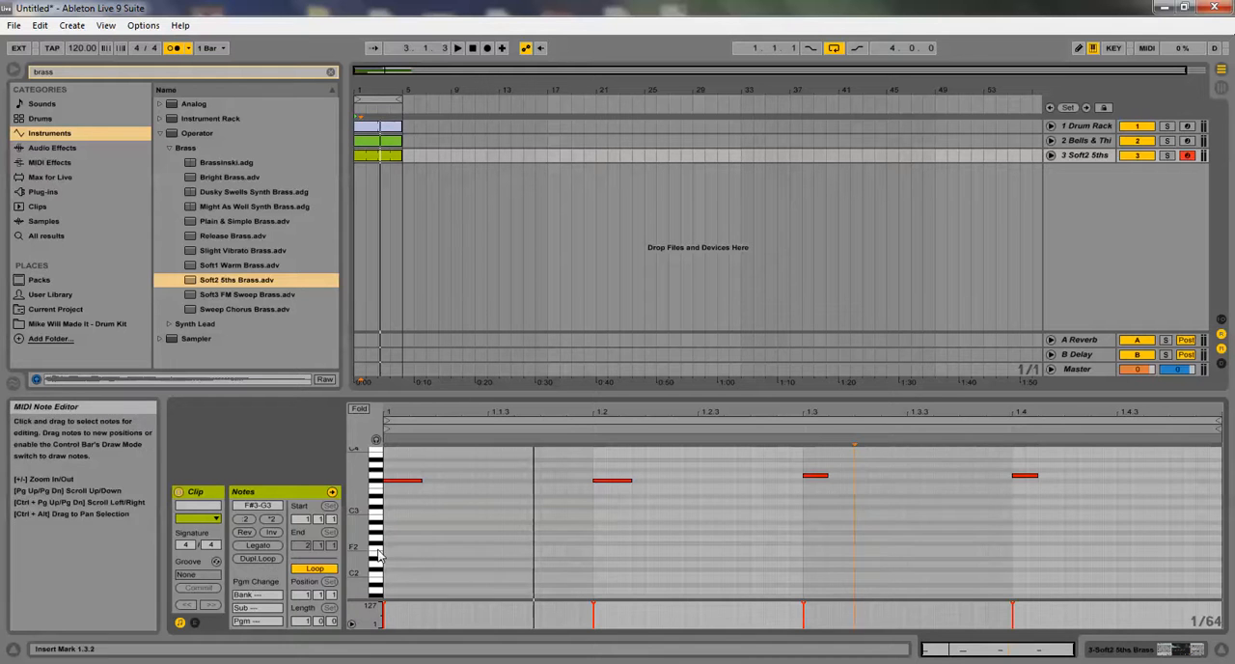
Duplicate the brass clip's loop so the four-note pattern spans two bars
left_click(257, 559)
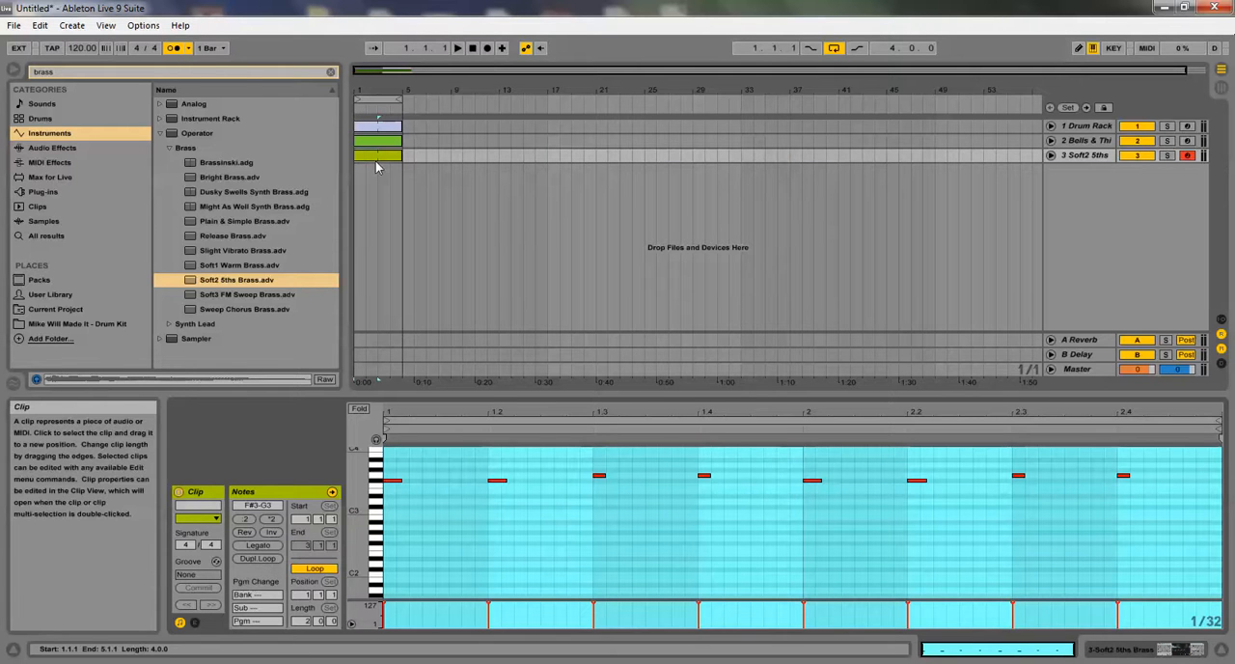
left_click_drag(369, 90, 383, 121)
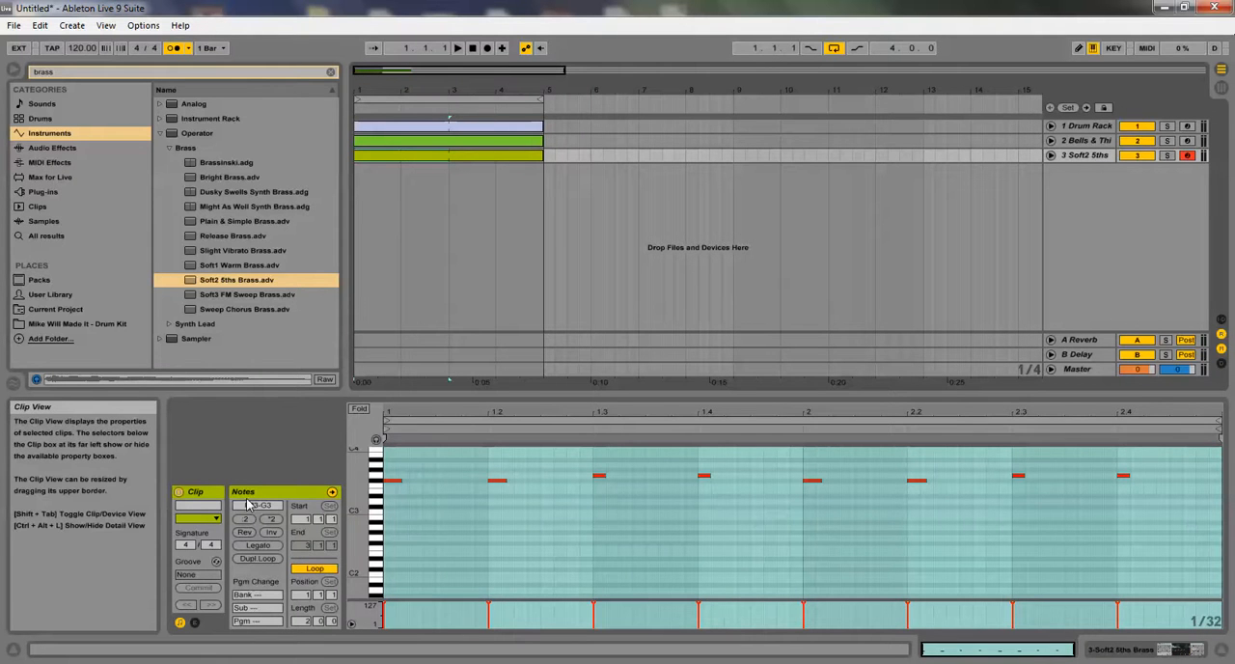
key("ctrl+z")
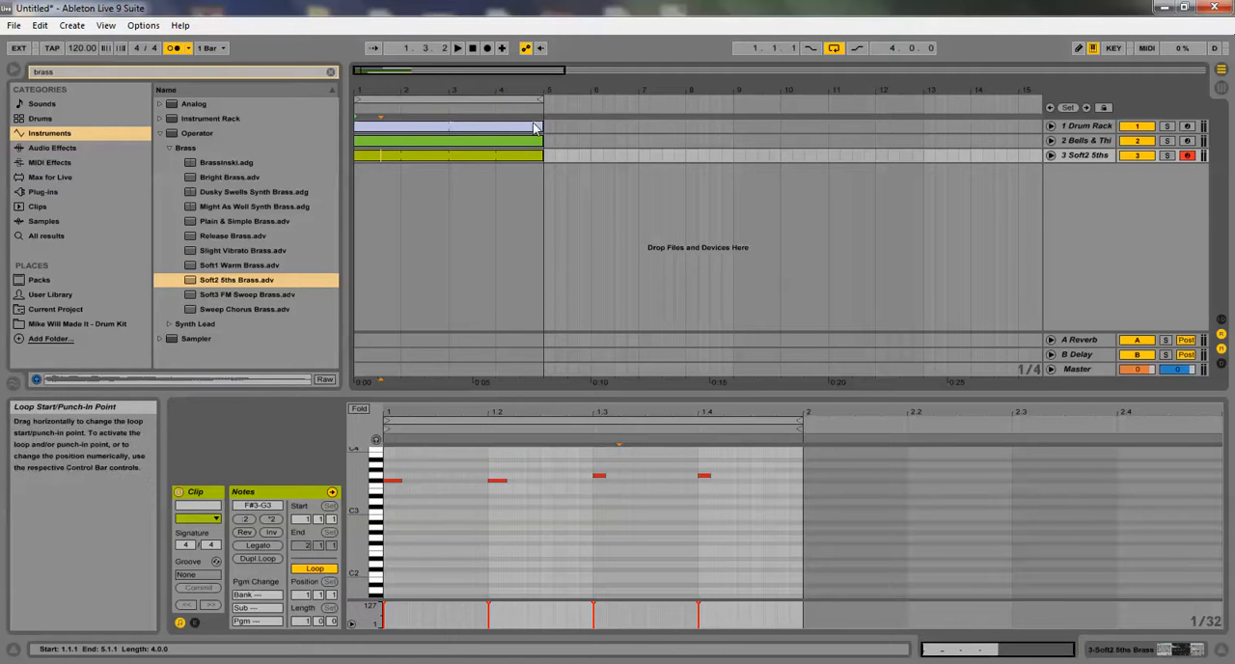
left_click(258, 560)
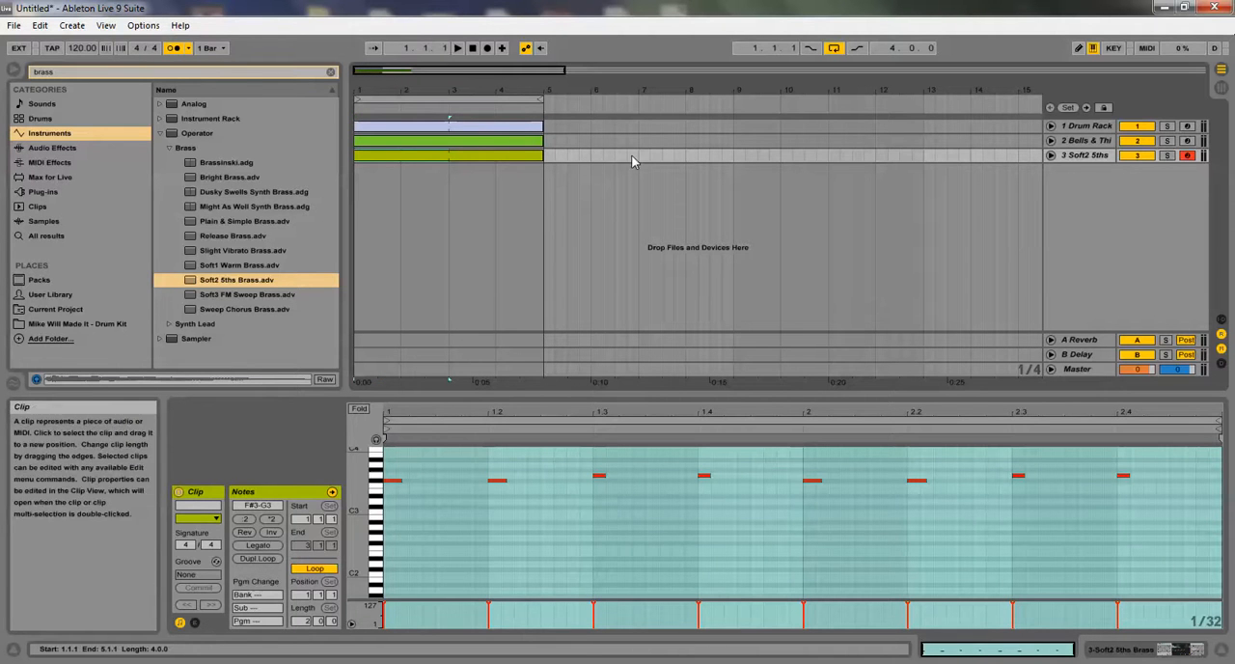
Unfold the Soft2 5ths, Bells & ThinPad and Drum Rack tracks in the arrangement
left_click(1050, 155)
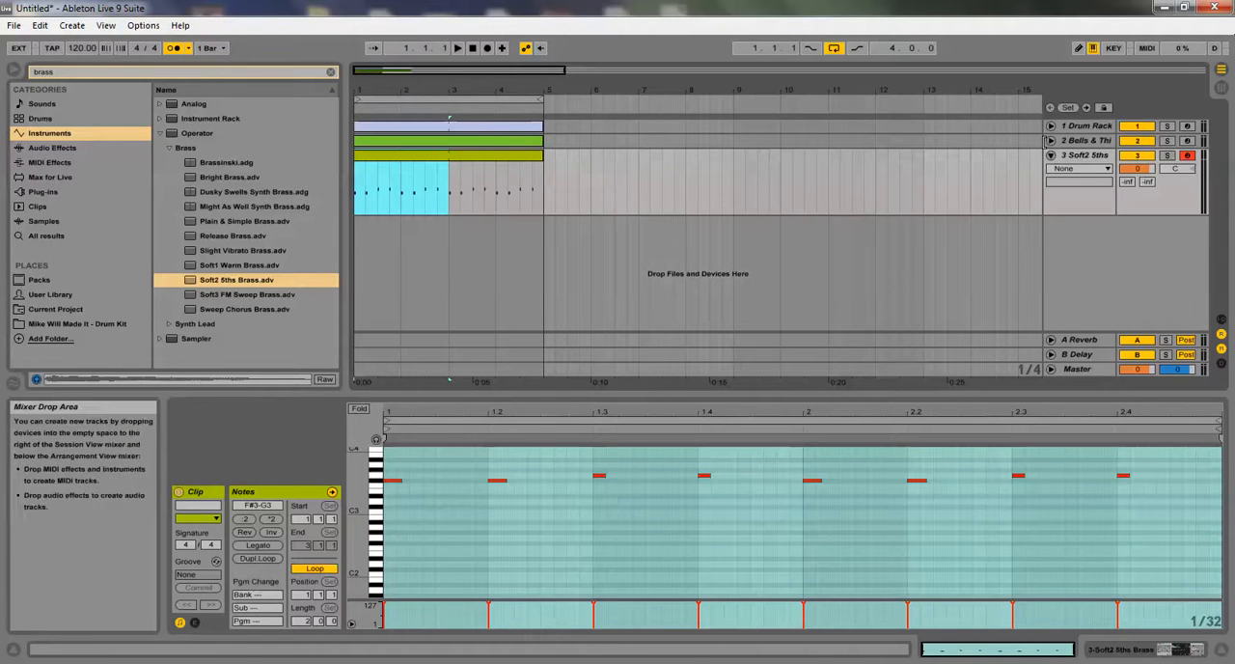
left_click(1051, 140)
left_click(1052, 126)
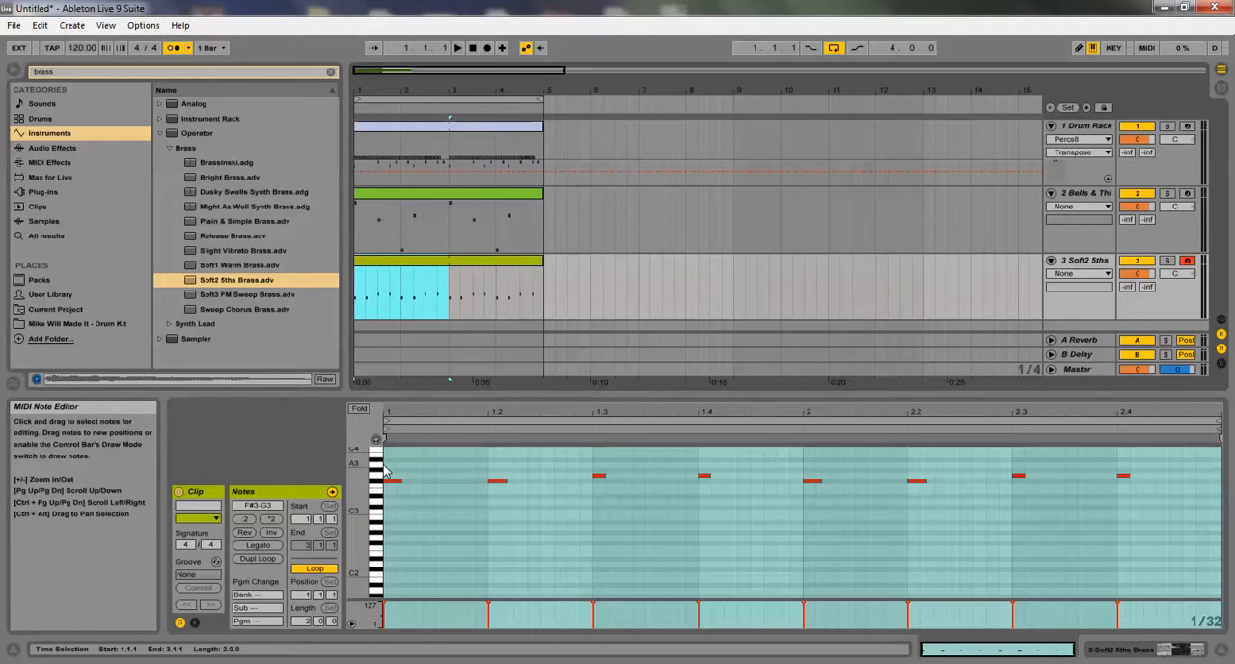
Duplicate all brass notes one octave lower, align the copies with the originals from beat 1, and play the result
left_click_drag(389, 475, 1155, 495)
key("ctrl+d")
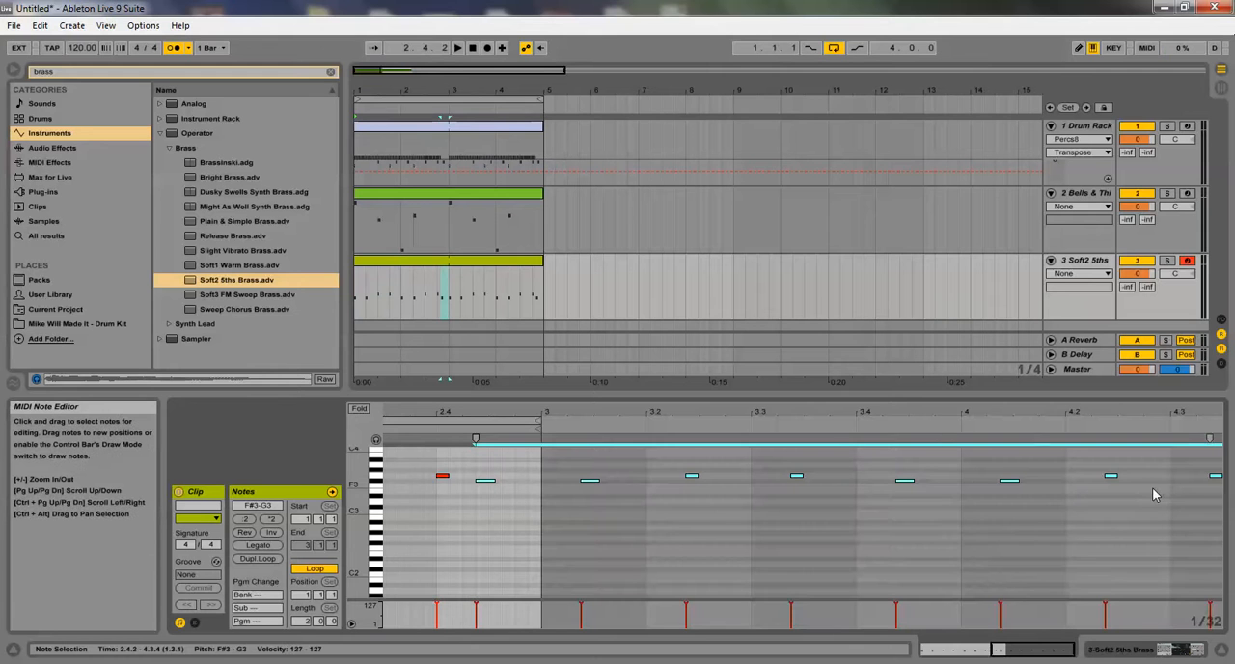
key("shift+Down")
key("Left")
key("Left")
key("Left")
key("Left")
key("Left")
key("Left")
key("Left")
key("Left")
key("Left")
key("Left")
key("Left")
key("Left")
key("Left")
key("Left")
key("Left")
key("Left")
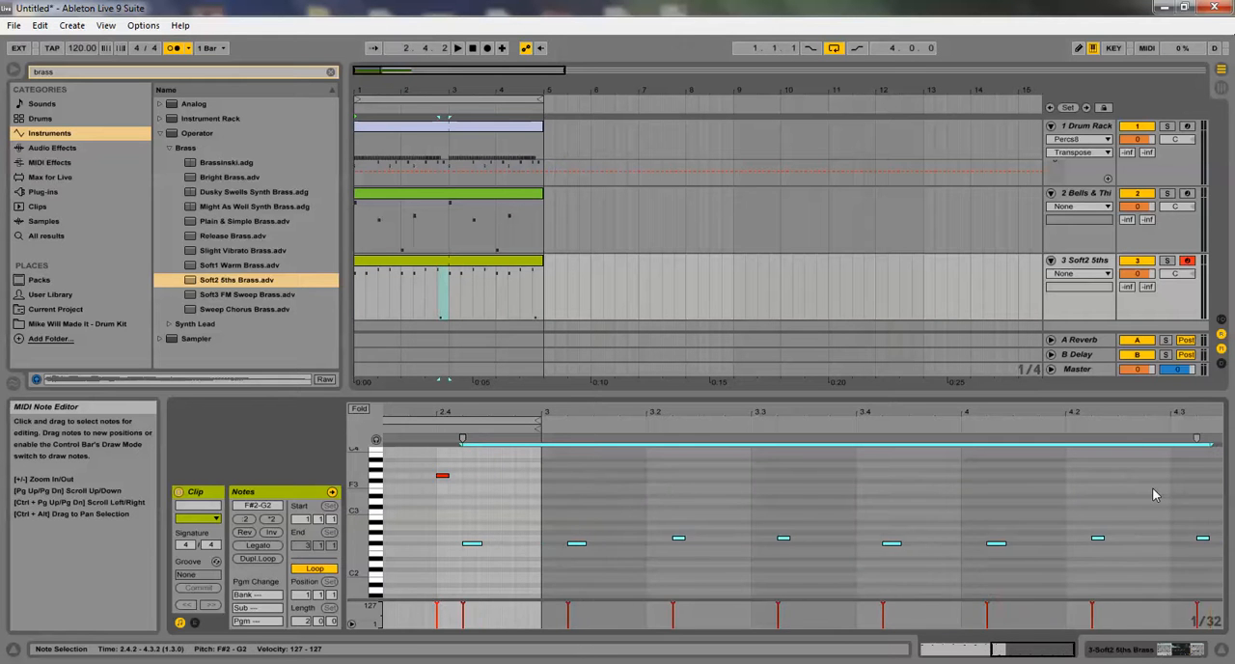
key("Left")
key("Left")
key("Left")
key("Left")
key("Left")
key("Left")
key("Left")
key("Left")
key("Left")
key("Left")
key("Left")
key("Left")
key("Left")
key("Left")
key("Left")
key("Left")
key("Left")
key("Left")
key("Left")
key("Left")
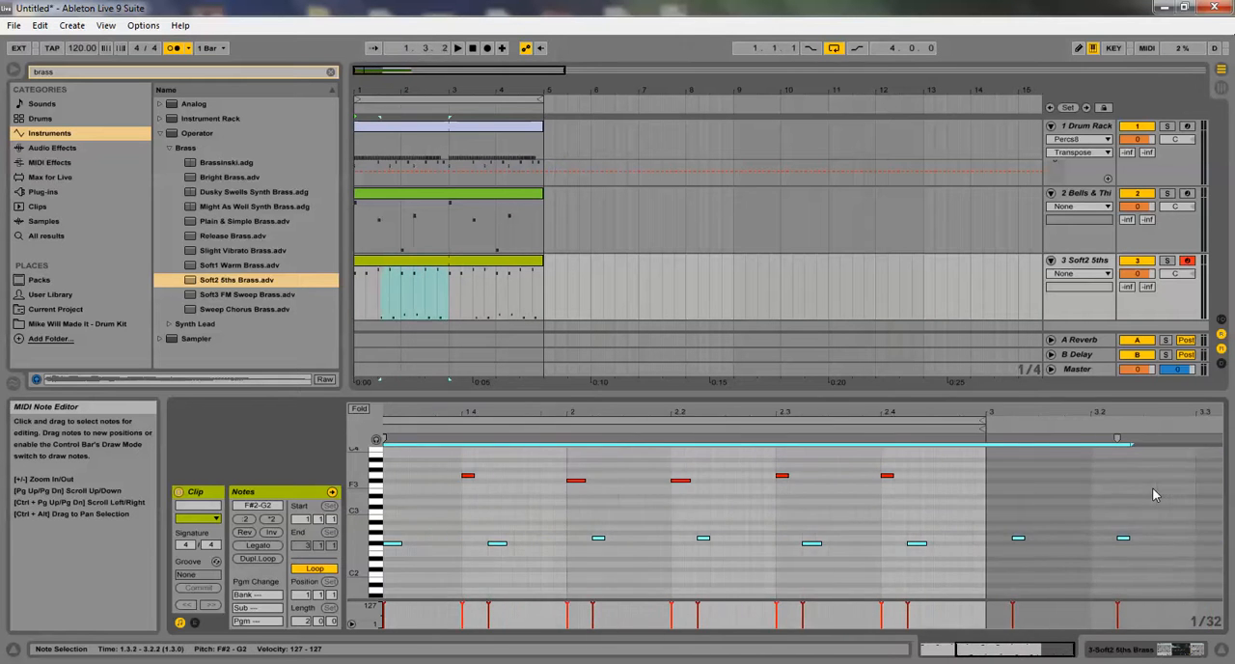
key("Left")
key("space")
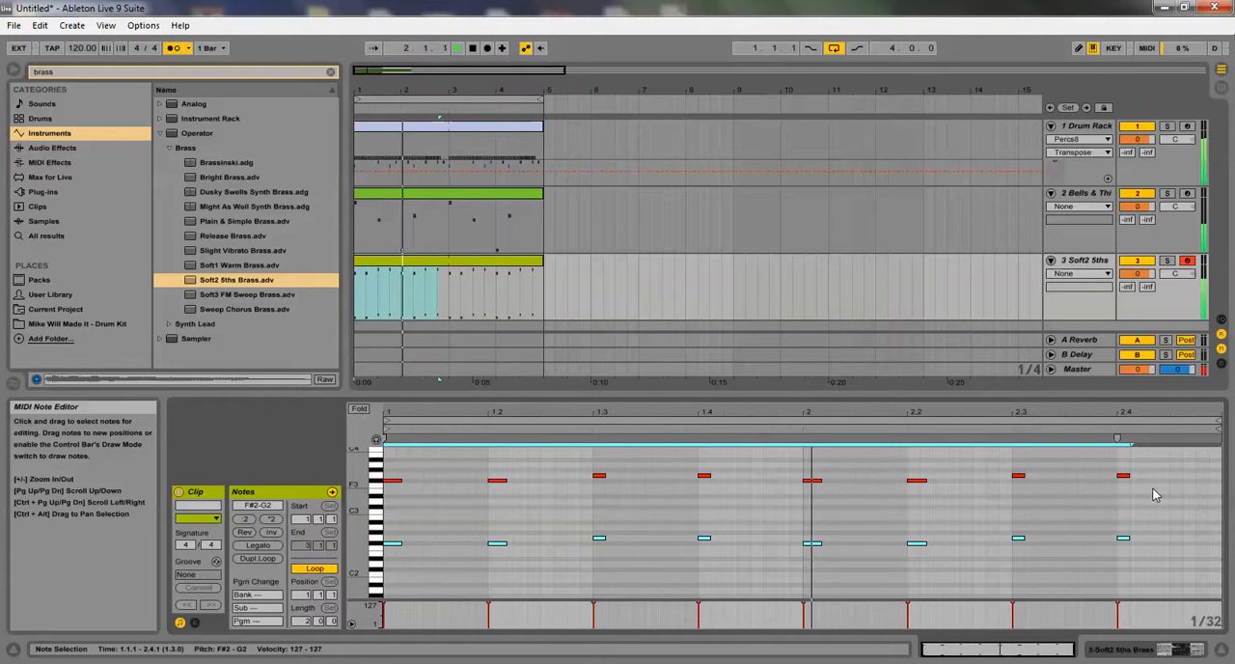
left_click(1153, 494)
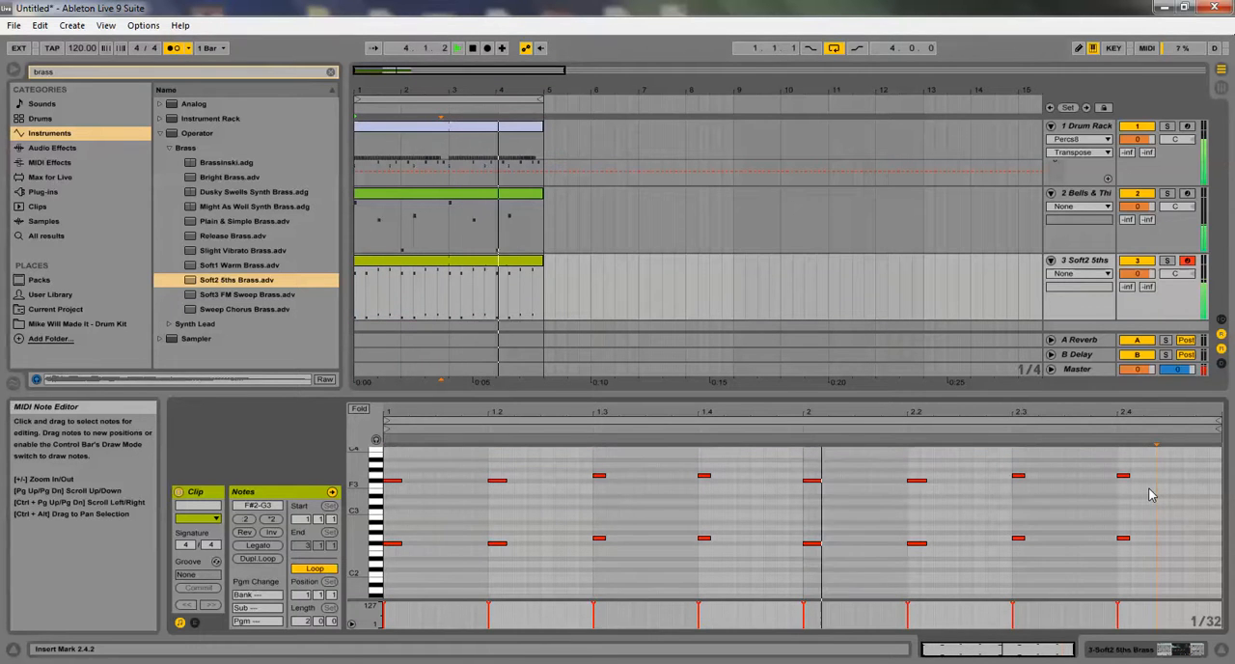
Transpose all brass notes down an octave, and raise the notes on beats 2.3 and 2.4 to A1 and A2
key("ctrl+a")
key("shift+Down")
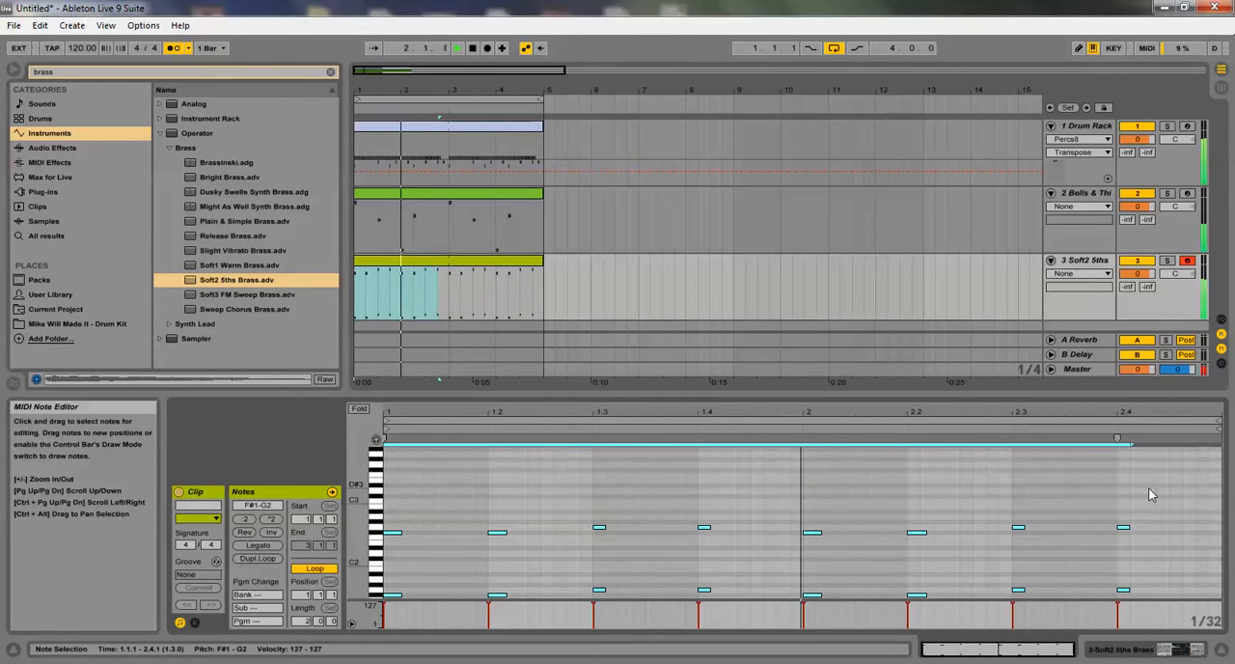
left_click_drag(1004, 511, 1209, 608)
key("Up")
key("Up")
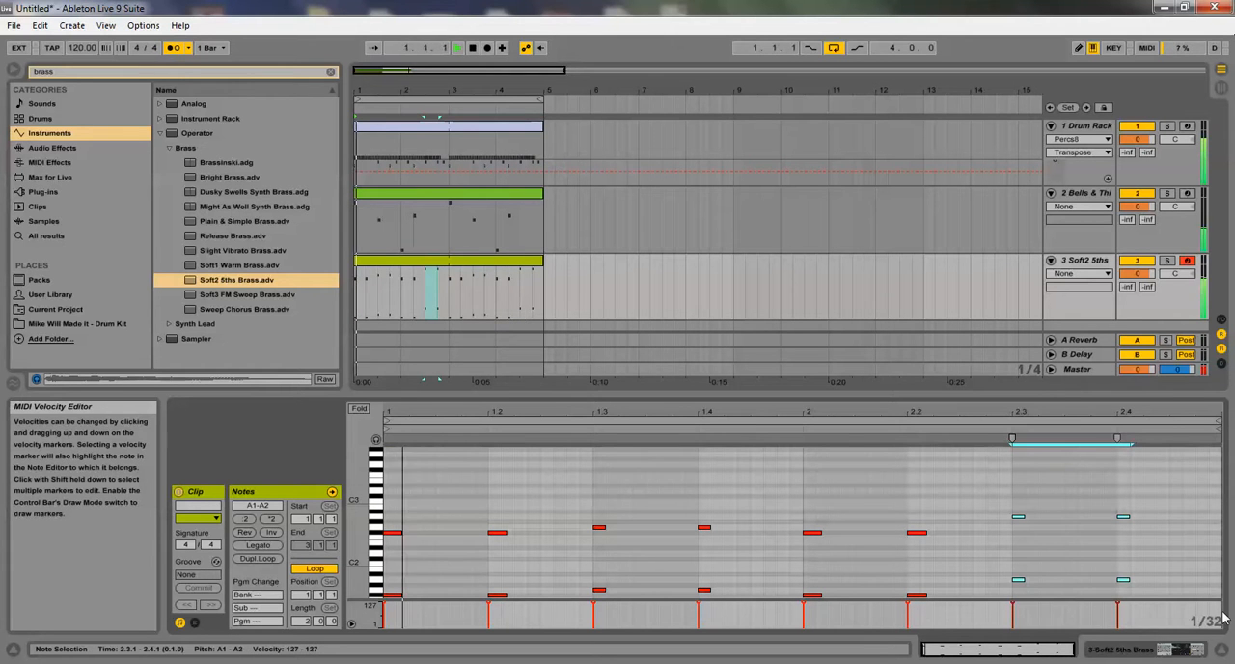
key("Up")
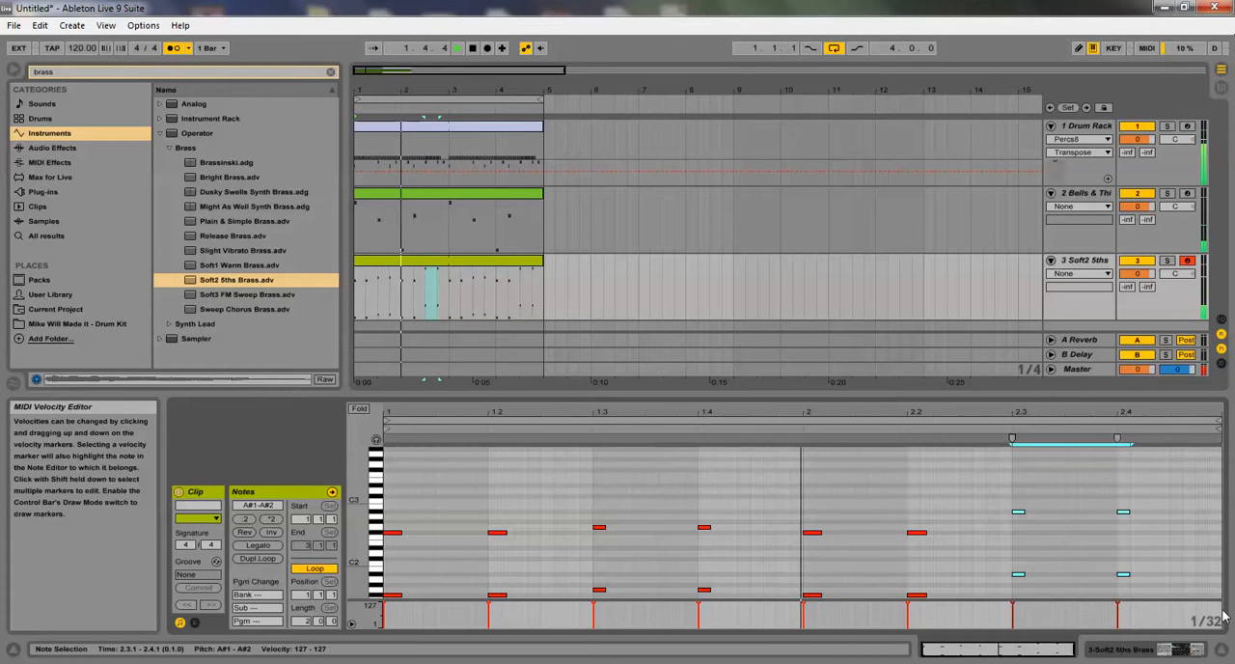
key("Down")
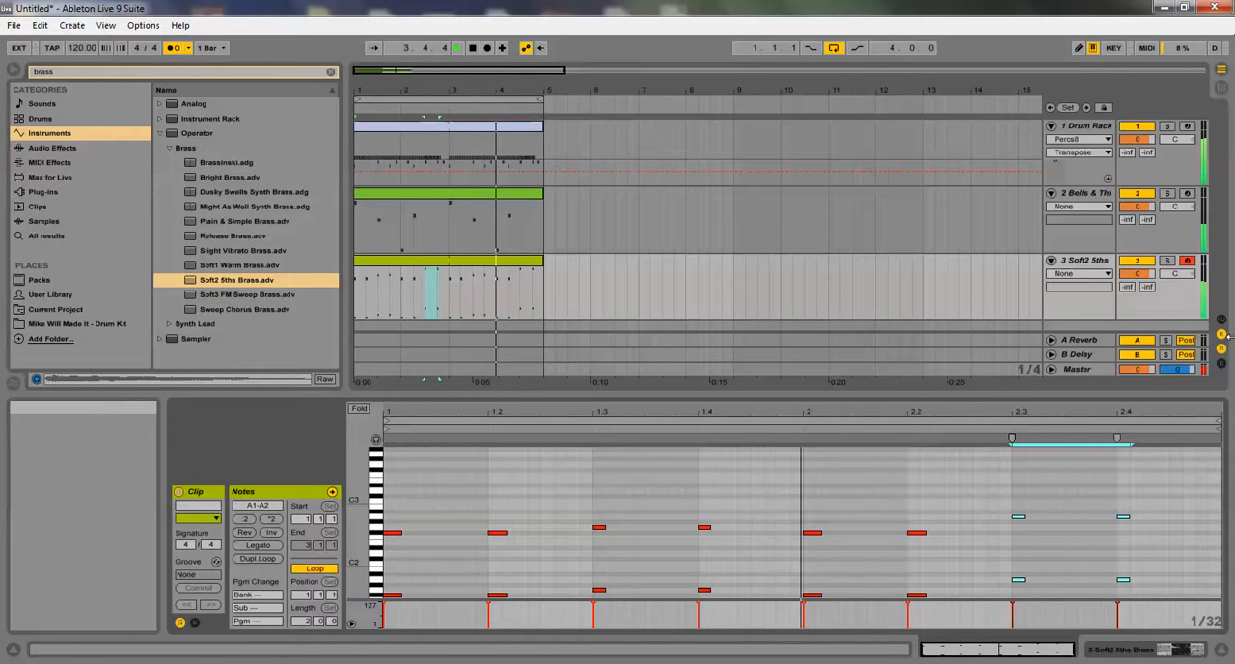
Delete the Soft2 5ths Brass instrument from the third track and expand the Instrument Rack results in the browser
left_click(1082, 265)
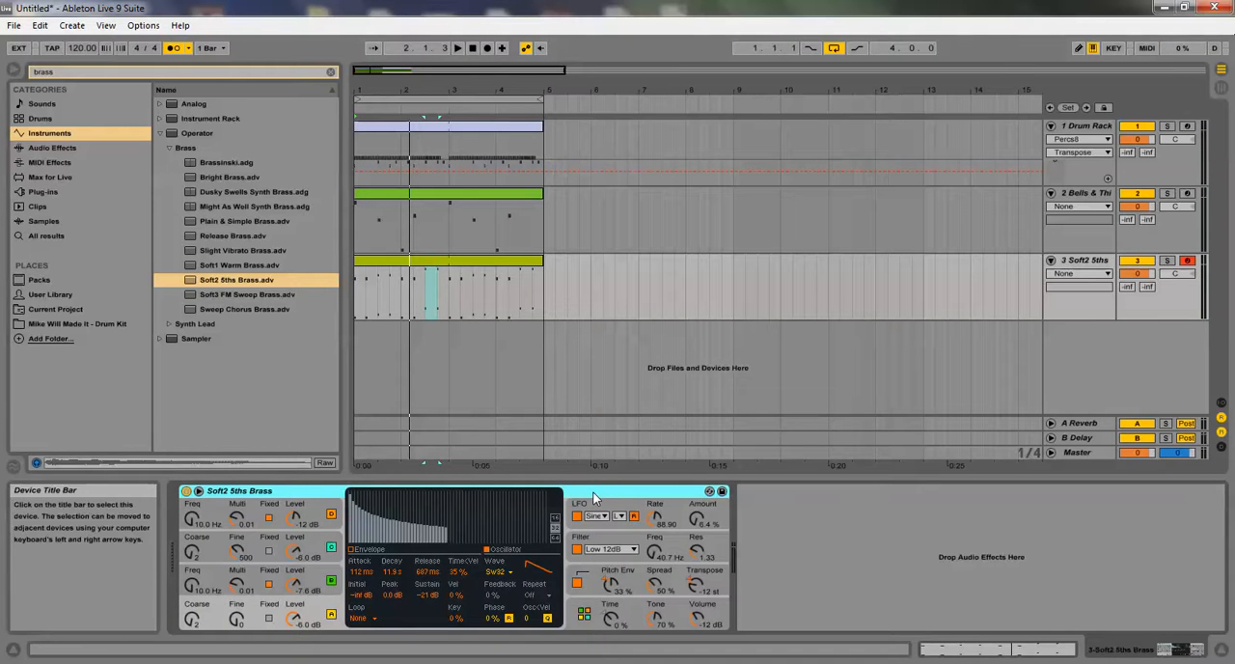
key("Delete")
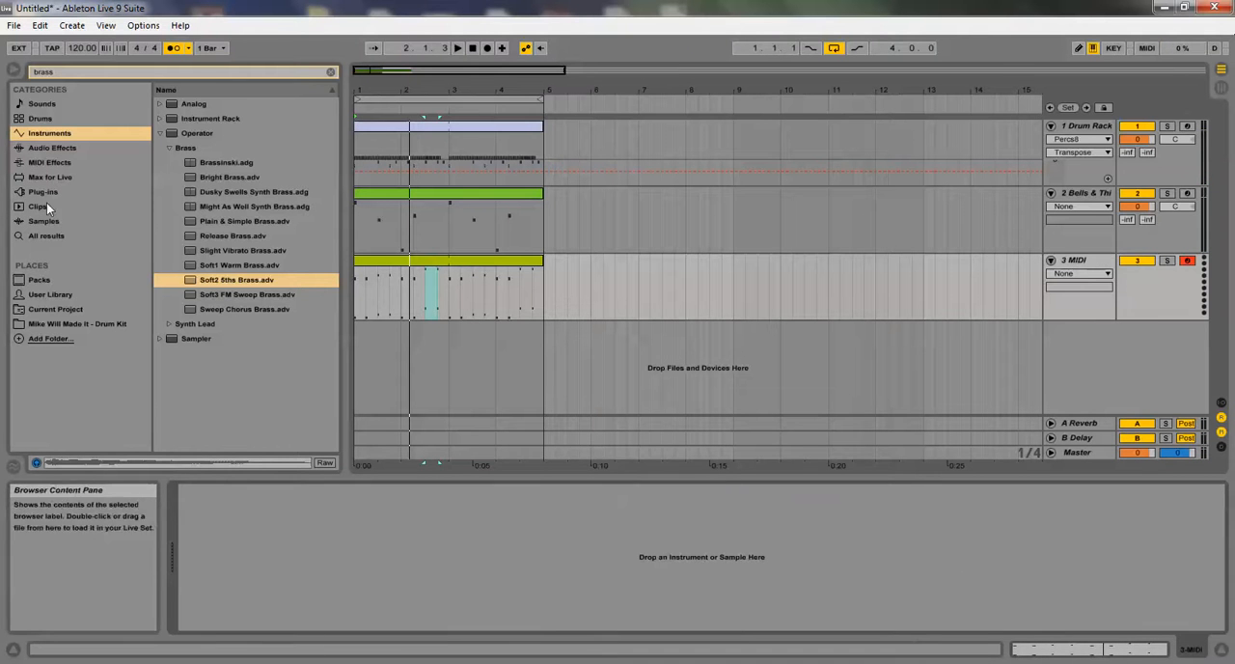
left_click(168, 121)
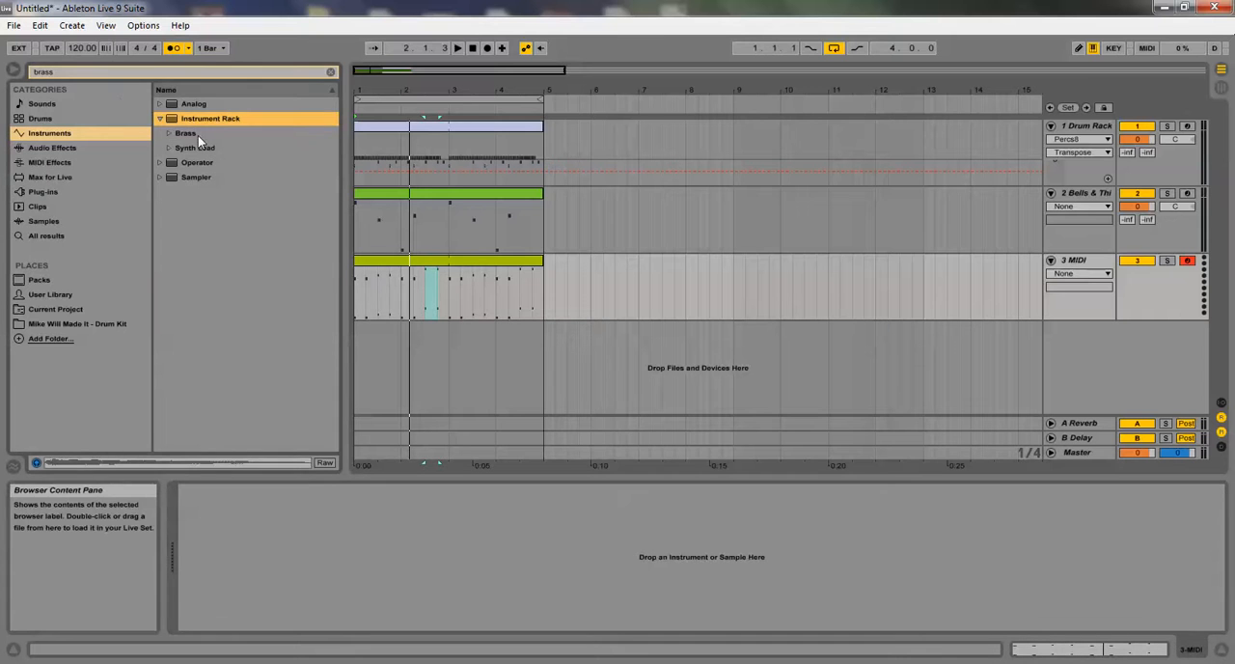
Set up a Sampler on the third track, try Brass1.wav from the drum kit's Hits folder, and replace it with Brass2.wav
left_click(331, 73)
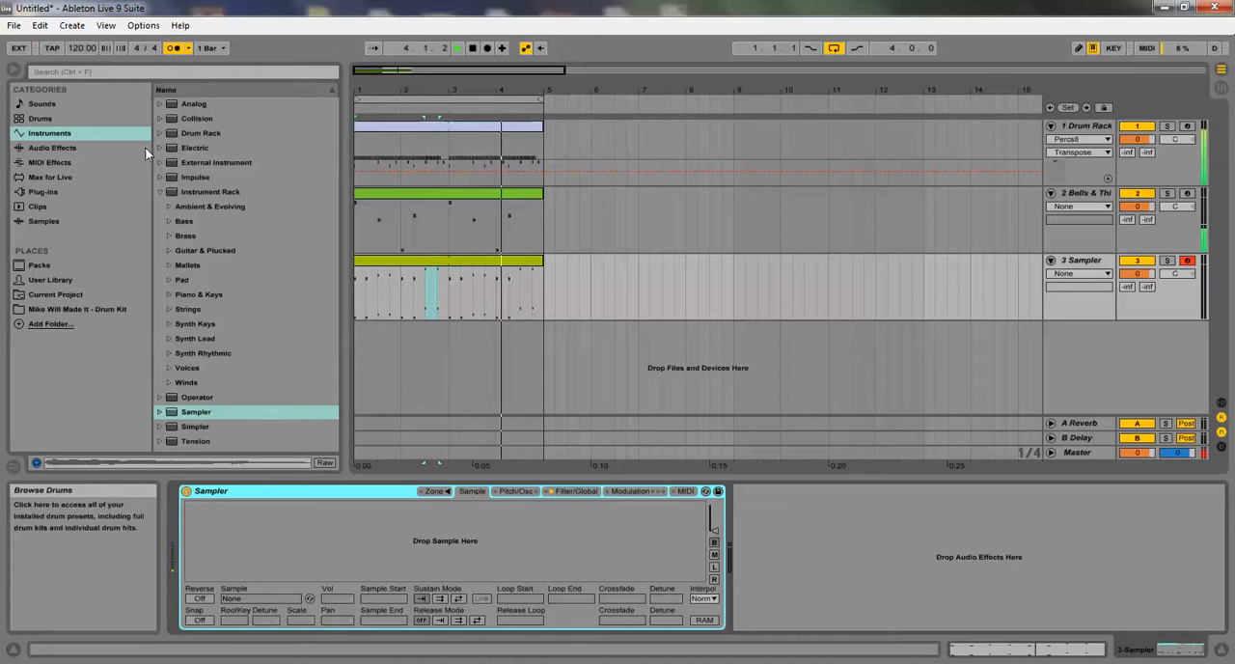
left_click(51, 308)
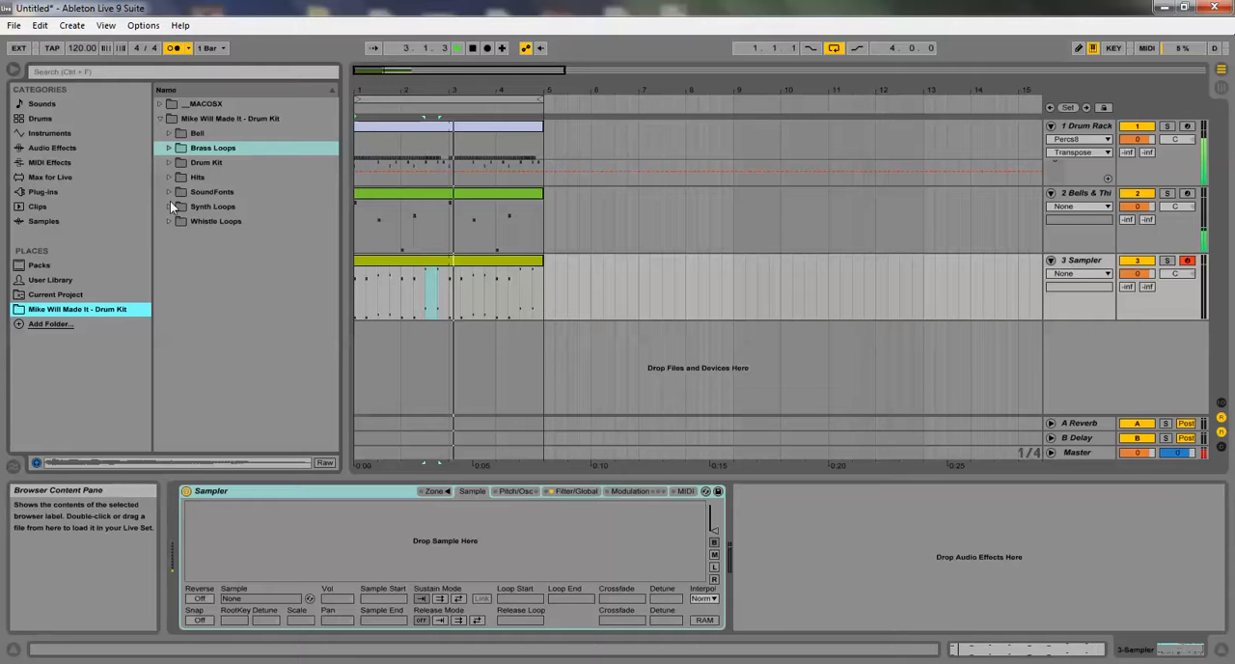
left_click(163, 173)
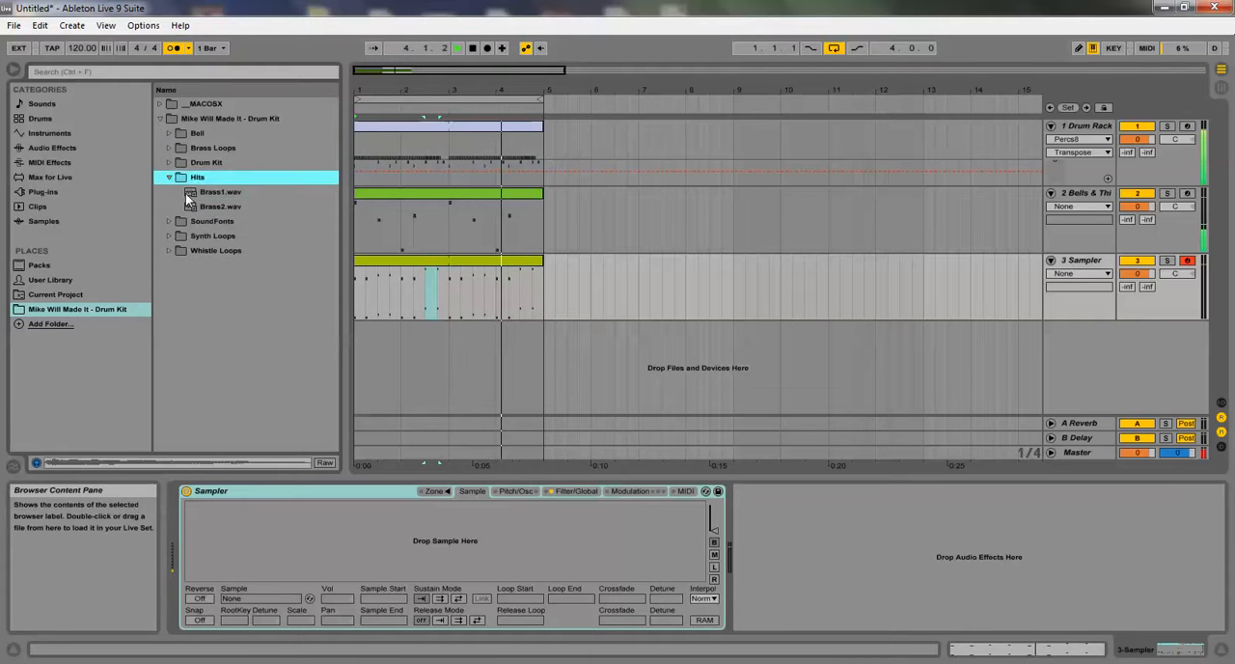
left_click(185, 193)
left_click_drag(336, 525, 344, 523)
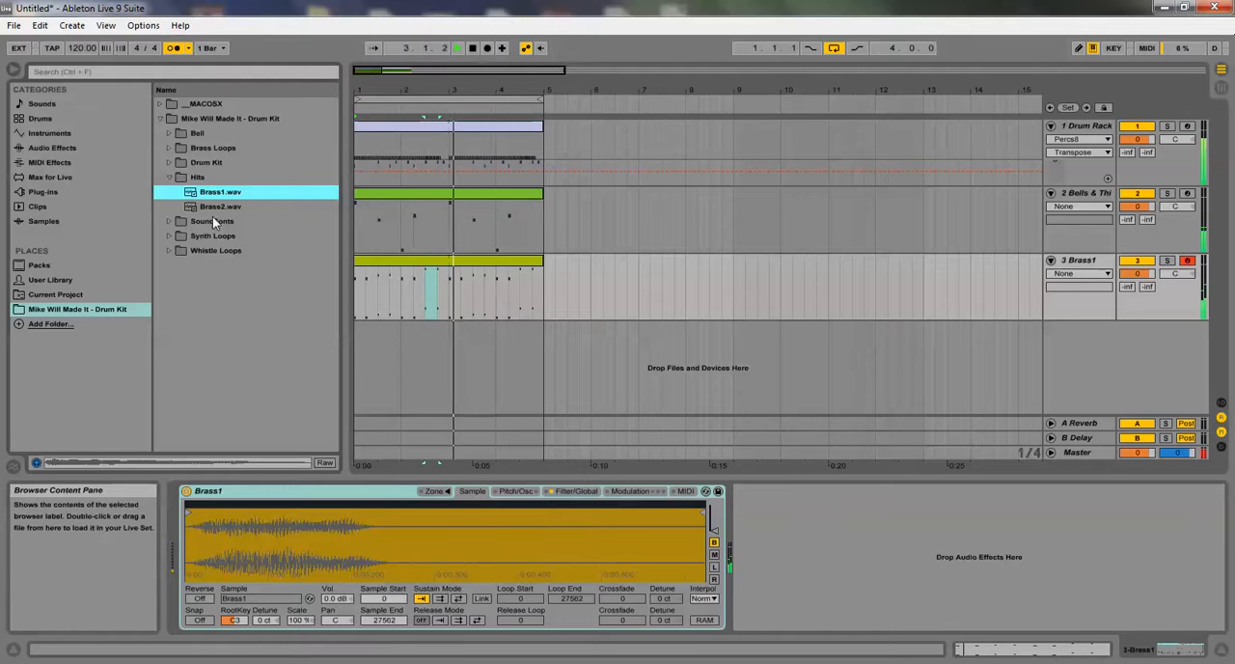
left_click_drag(207, 205, 388, 545)
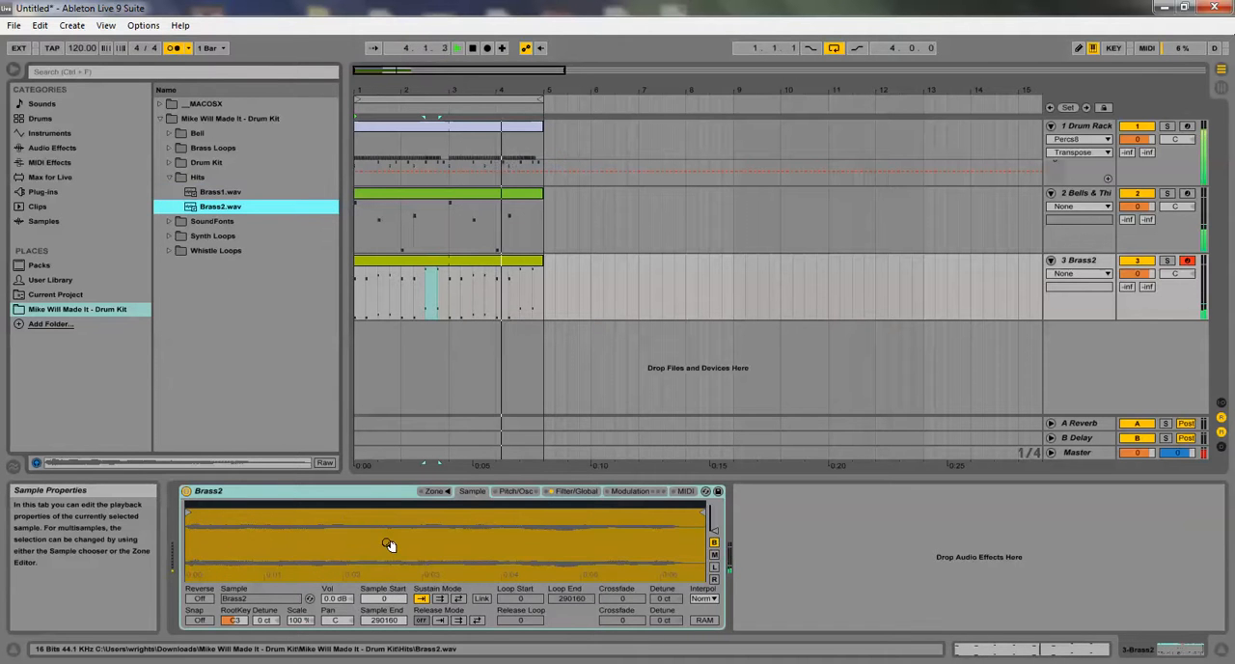
Apply Legato to all notes in the Brass2 clip so each one extends to the next
double_click(443, 258)
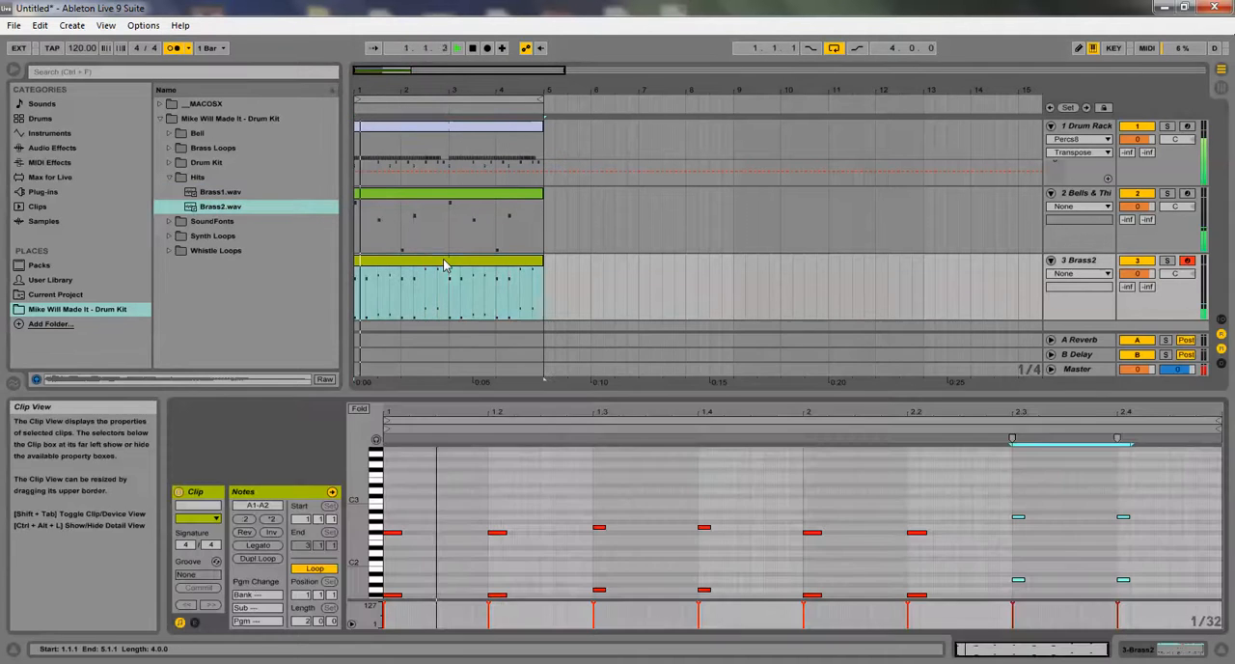
left_click(257, 544)
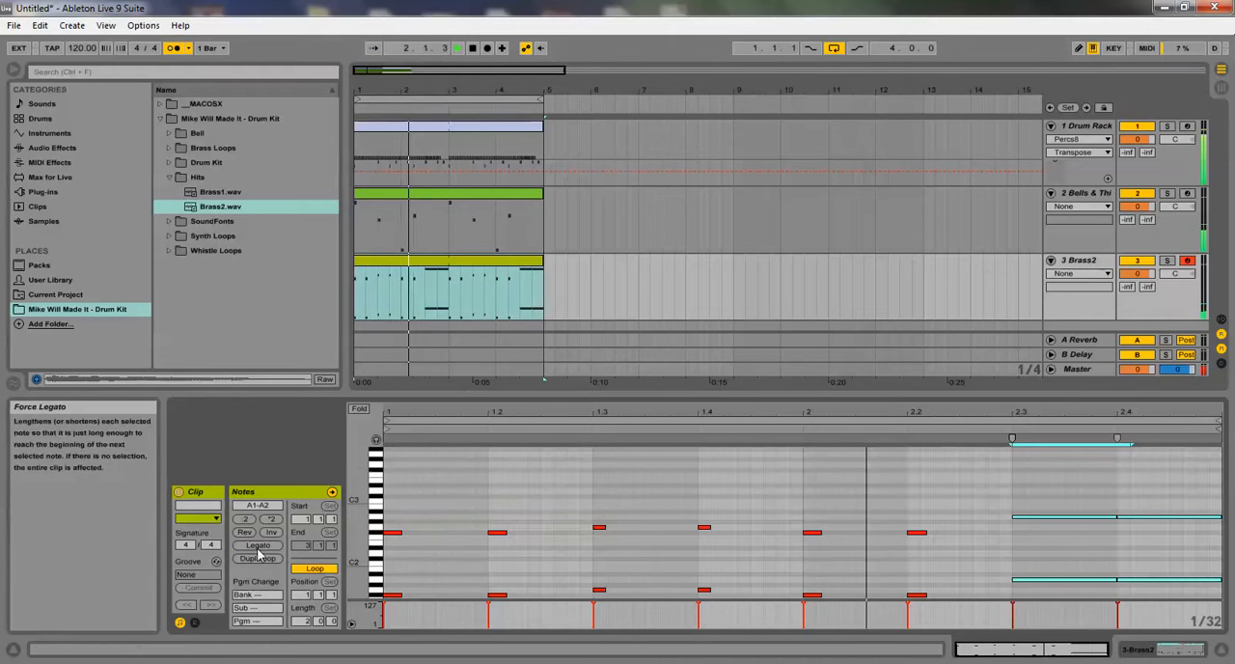
left_click(525, 481)
left_click(262, 545)
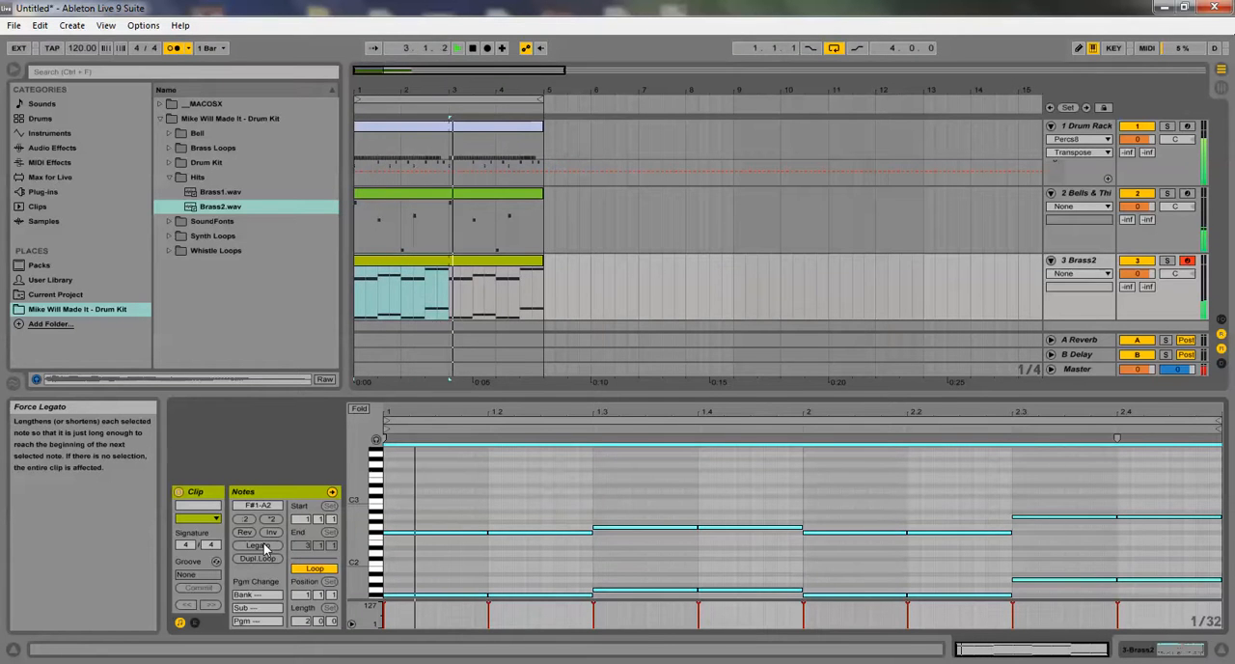
Lower the Drum Rack's Percs8 volume to -21.9 dB and the S&C9 volume to -16.9 dB
double_click(1101, 126)
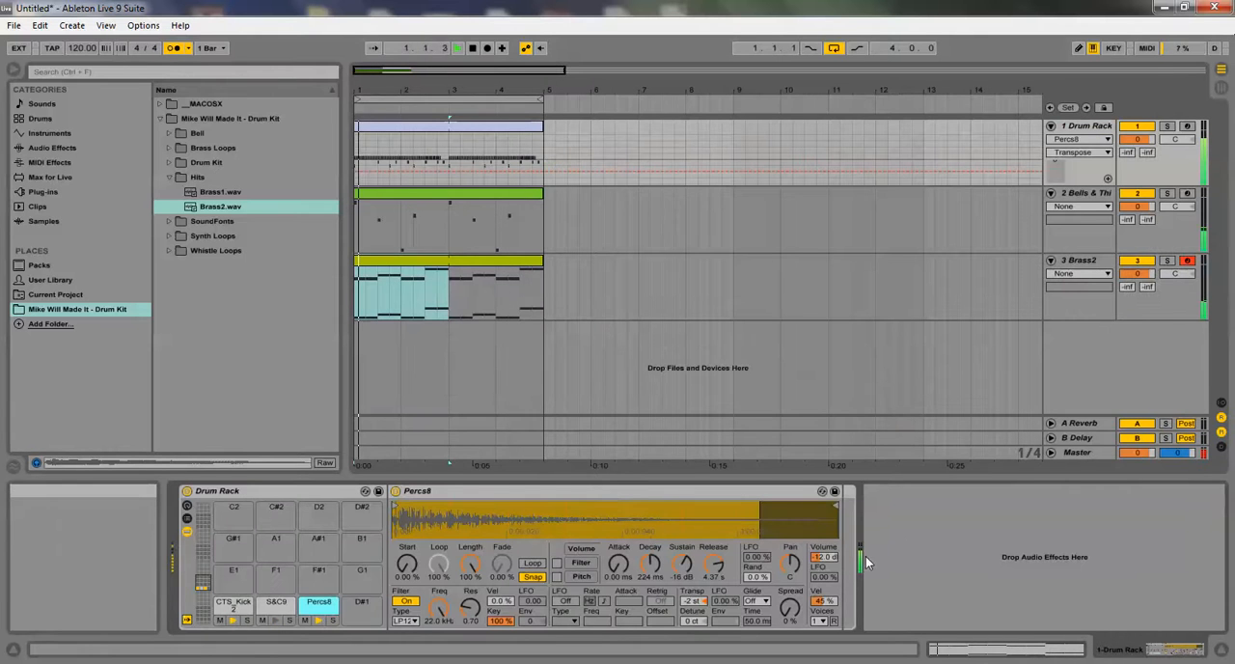
left_click(828, 561)
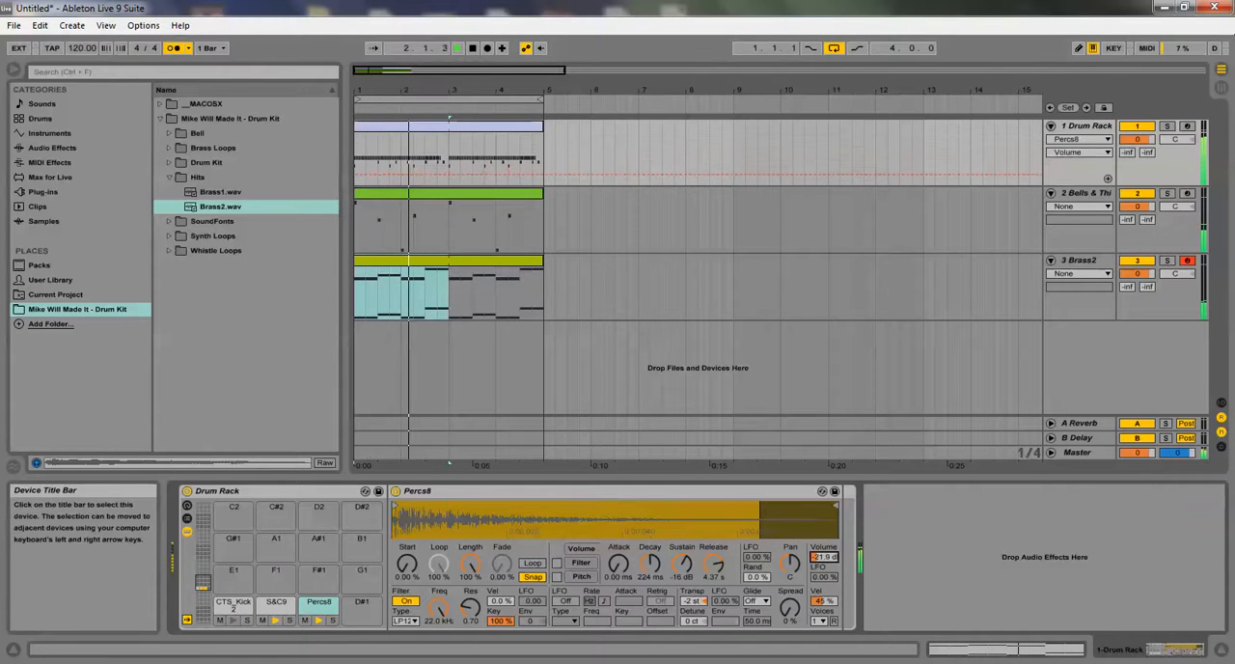
left_click(276, 603)
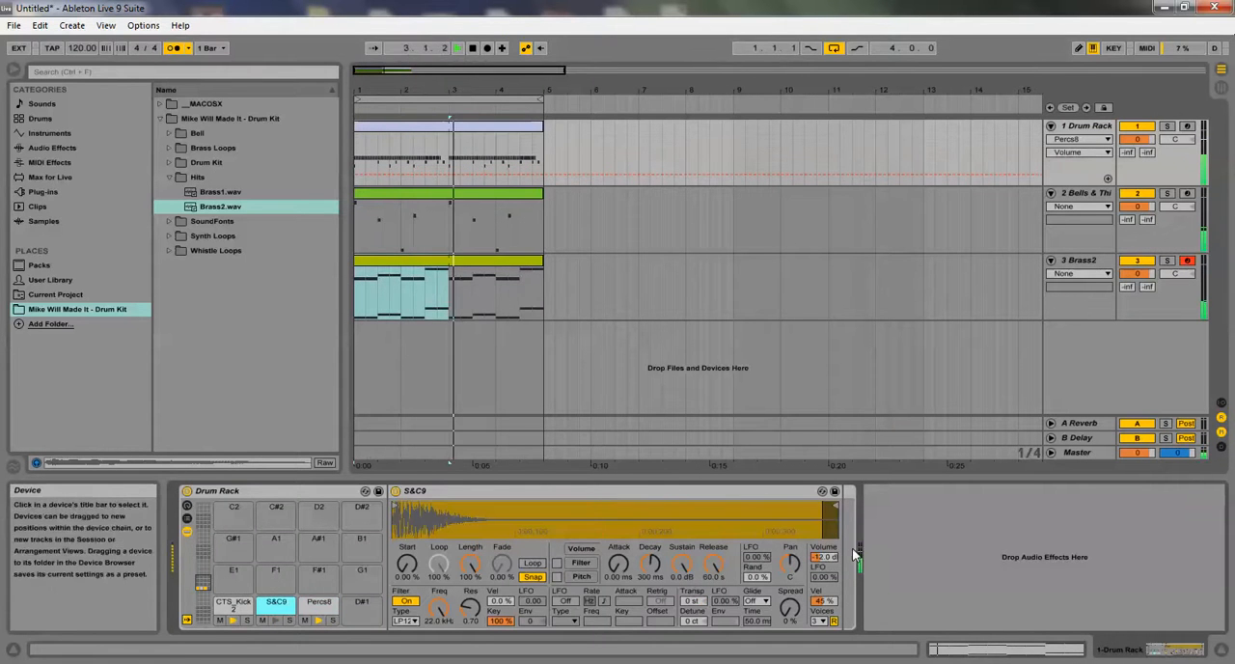
left_click(821, 558)
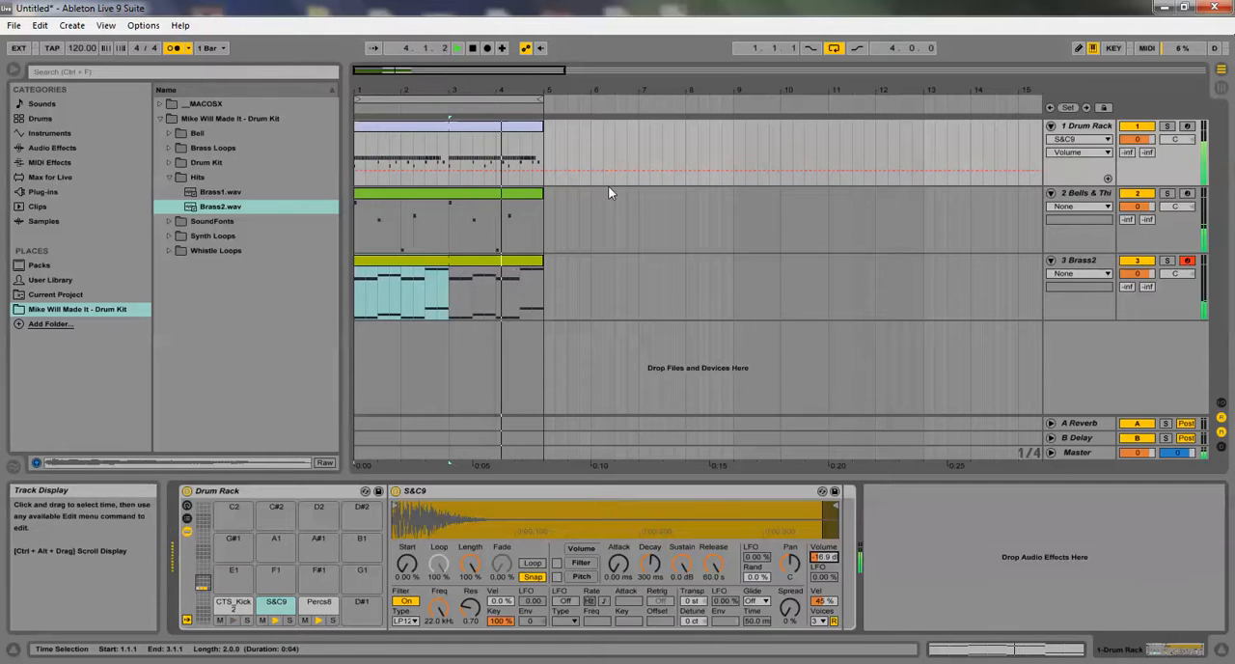
Review the Bells & ThinPad clip and instrument, and examine the drum kit's Bell samples and the Brass and Bells SoundFonts as alternatives
double_click(518, 193)
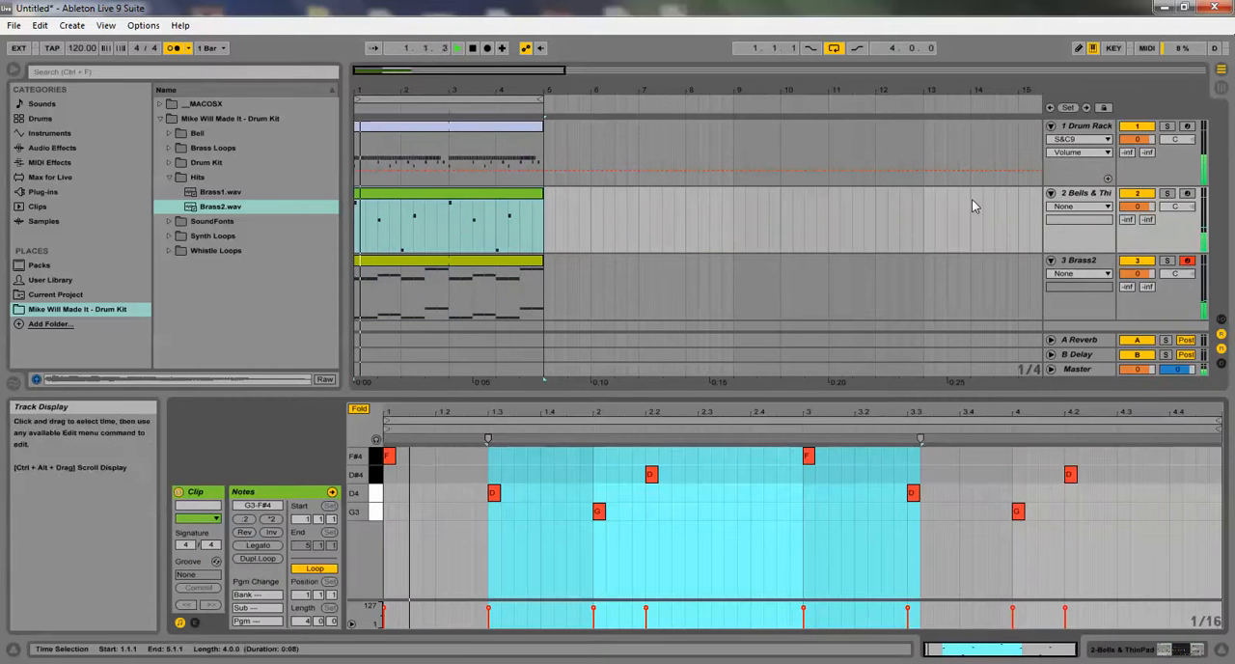
double_click(1102, 195)
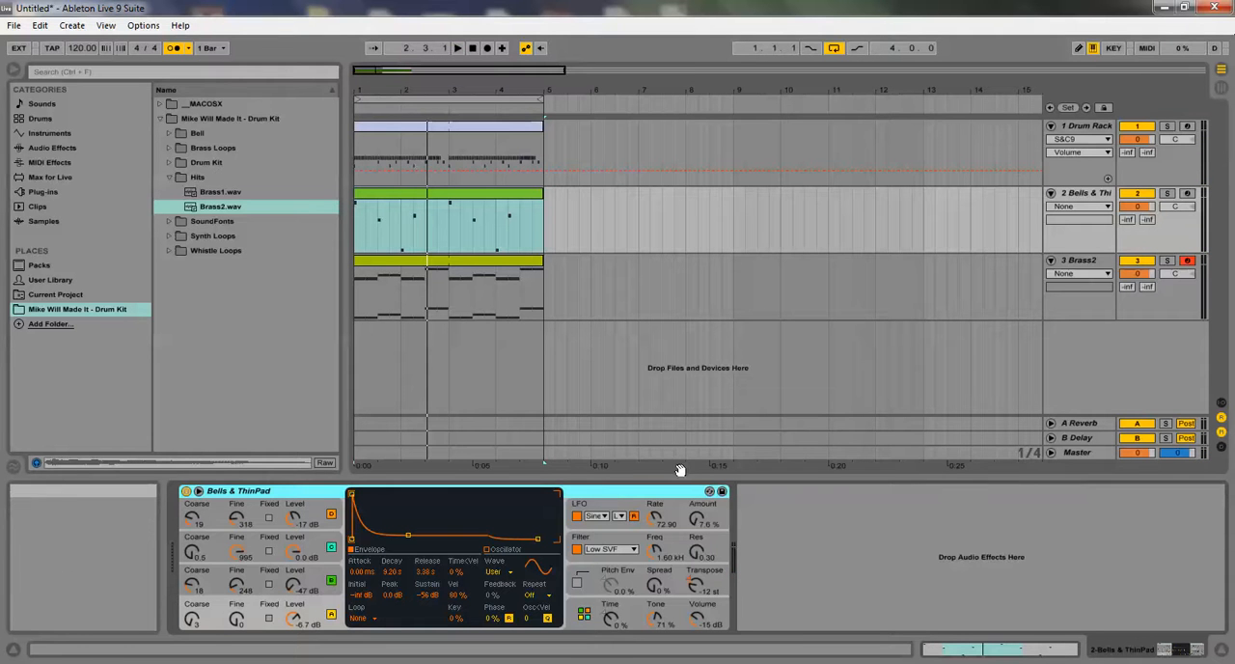
left_click(1081, 196)
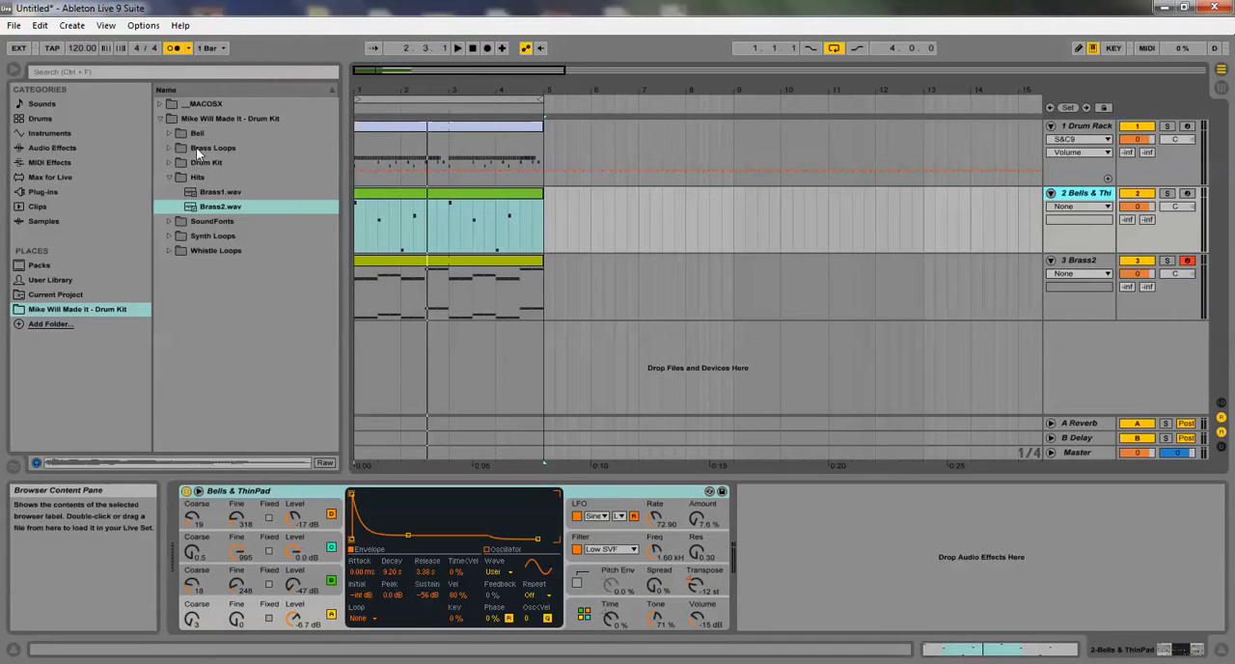
left_click(171, 133)
left_click(191, 148)
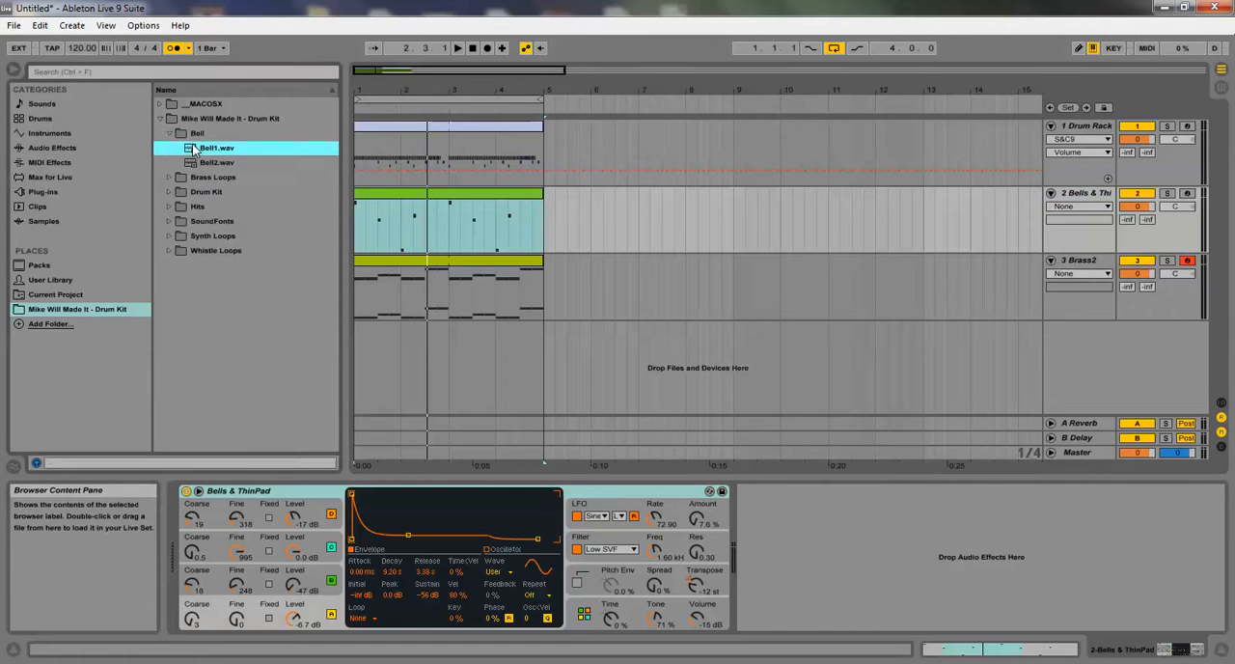
left_click(196, 164)
left_click(213, 150)
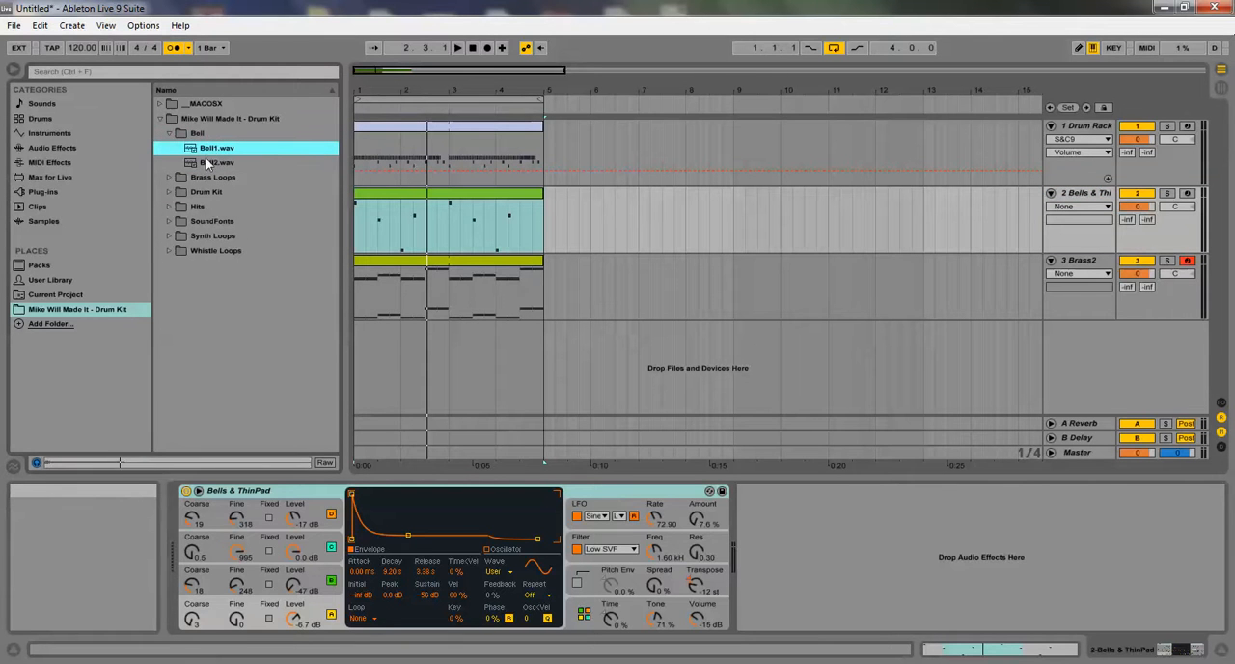
left_click(171, 219)
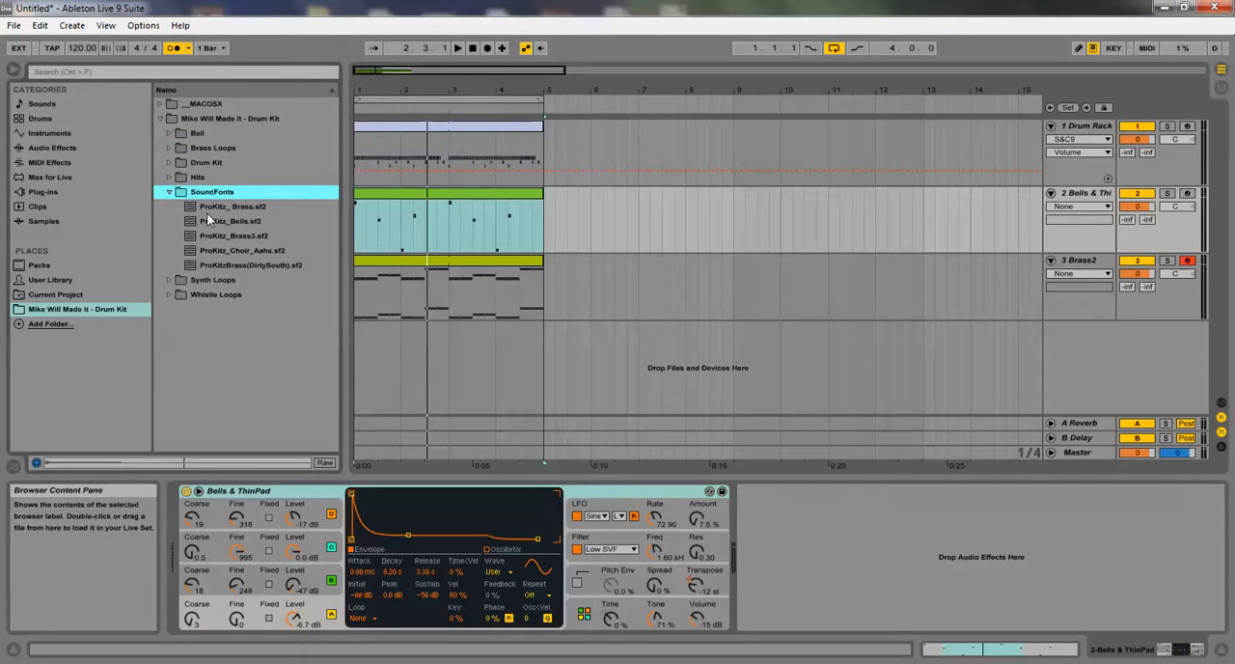
left_click(207, 206)
left_click(210, 221)
left_click(172, 192)
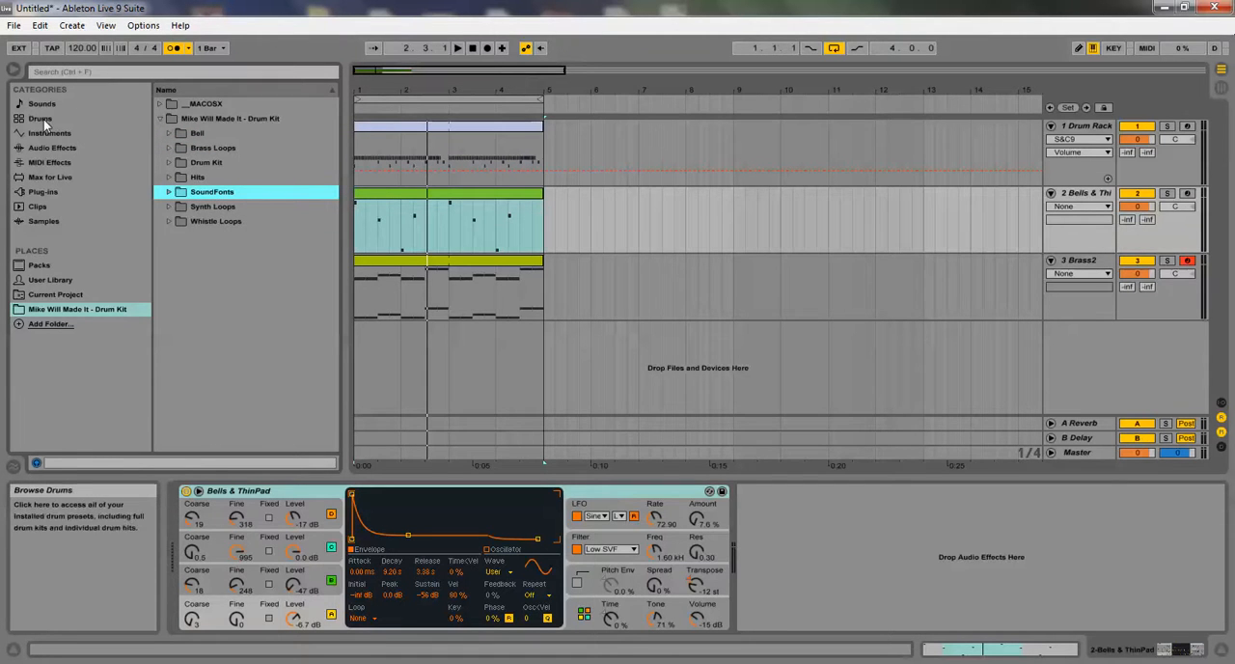
Replace Bells & ThinPad with the Electric preset Bells3 Full, play it in the loop, and swap it for Bells4 Hard
left_click(48, 134)
left_click(159, 192)
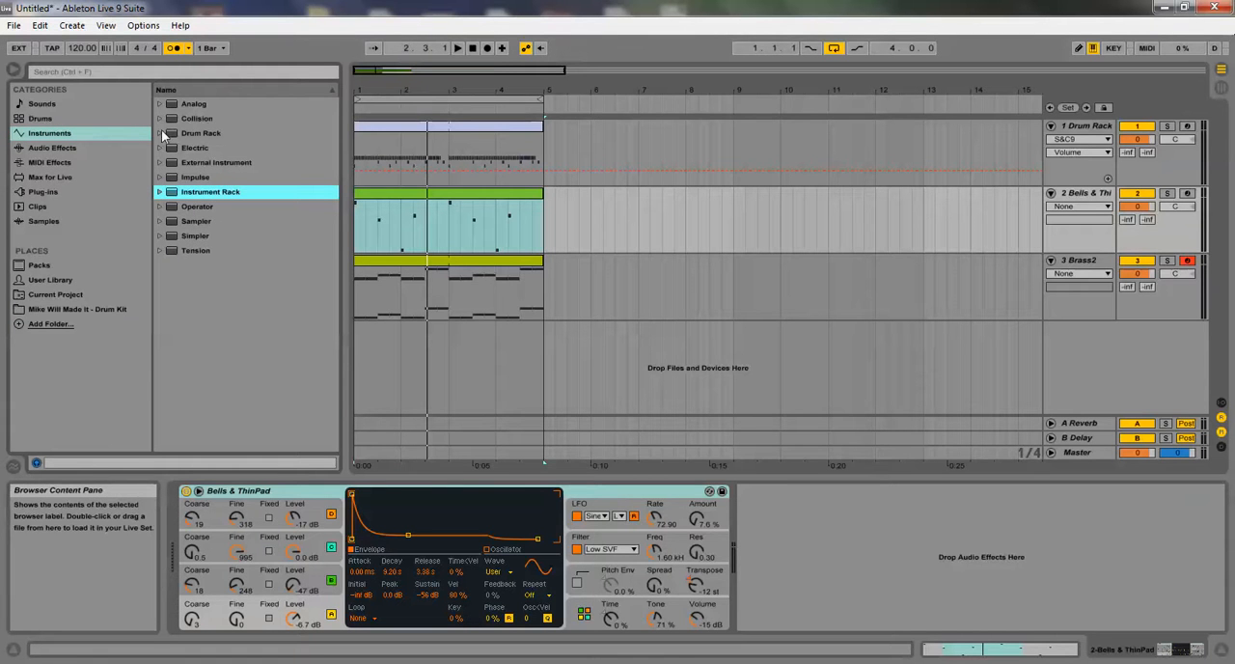
left_click(161, 148)
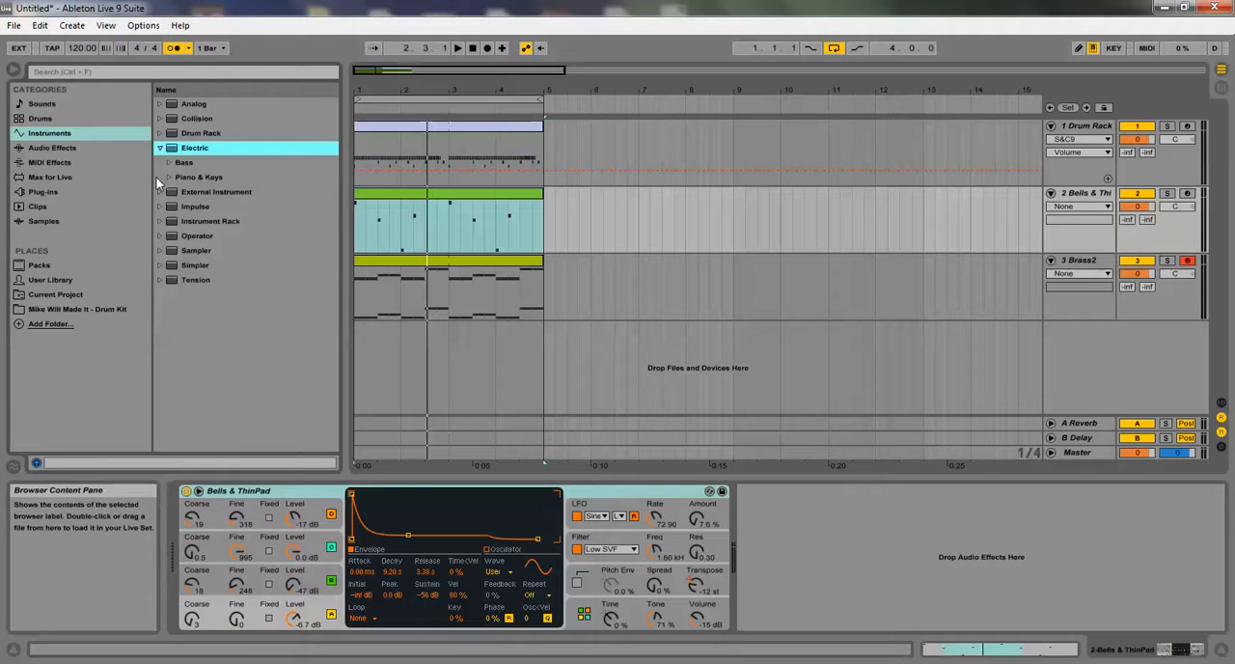
left_click(169, 180)
left_click_drag(227, 221, 637, 506)
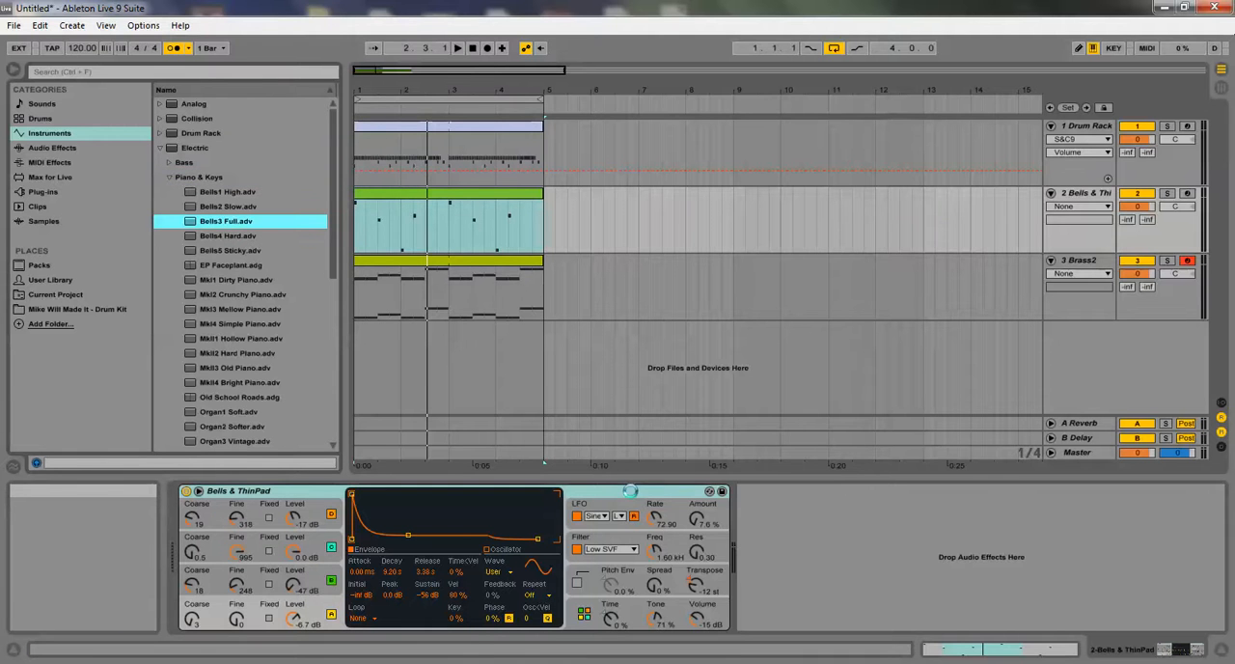
left_click_drag(630, 491, 633, 496)
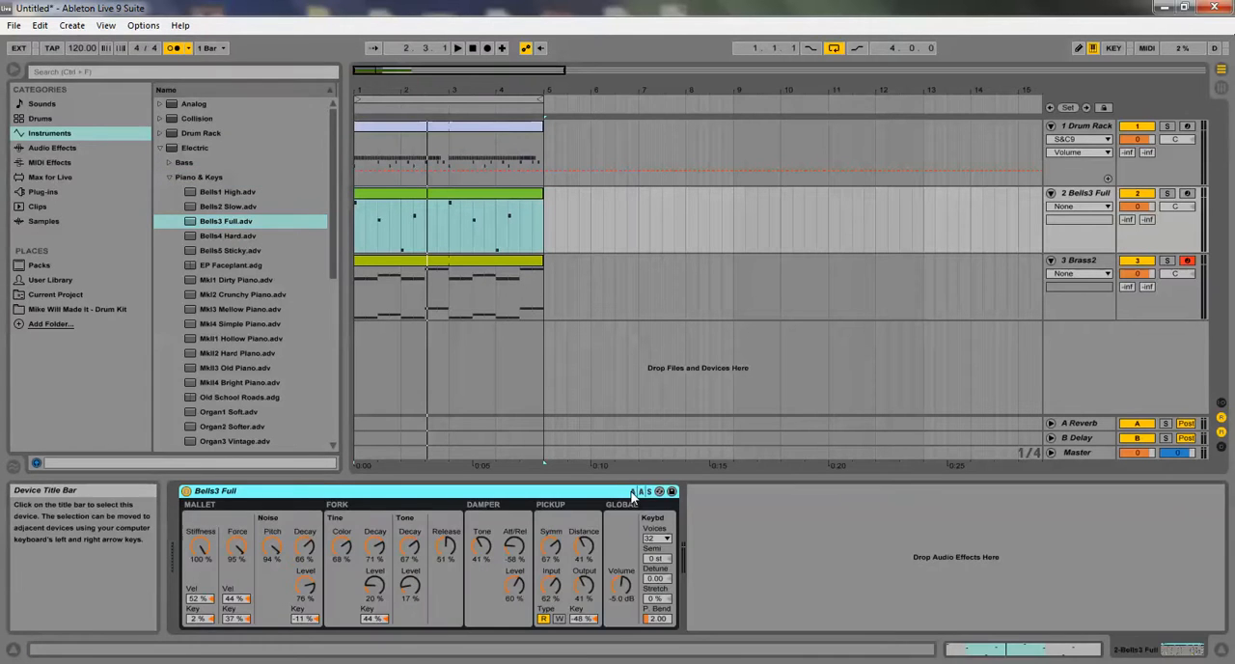
key("space")
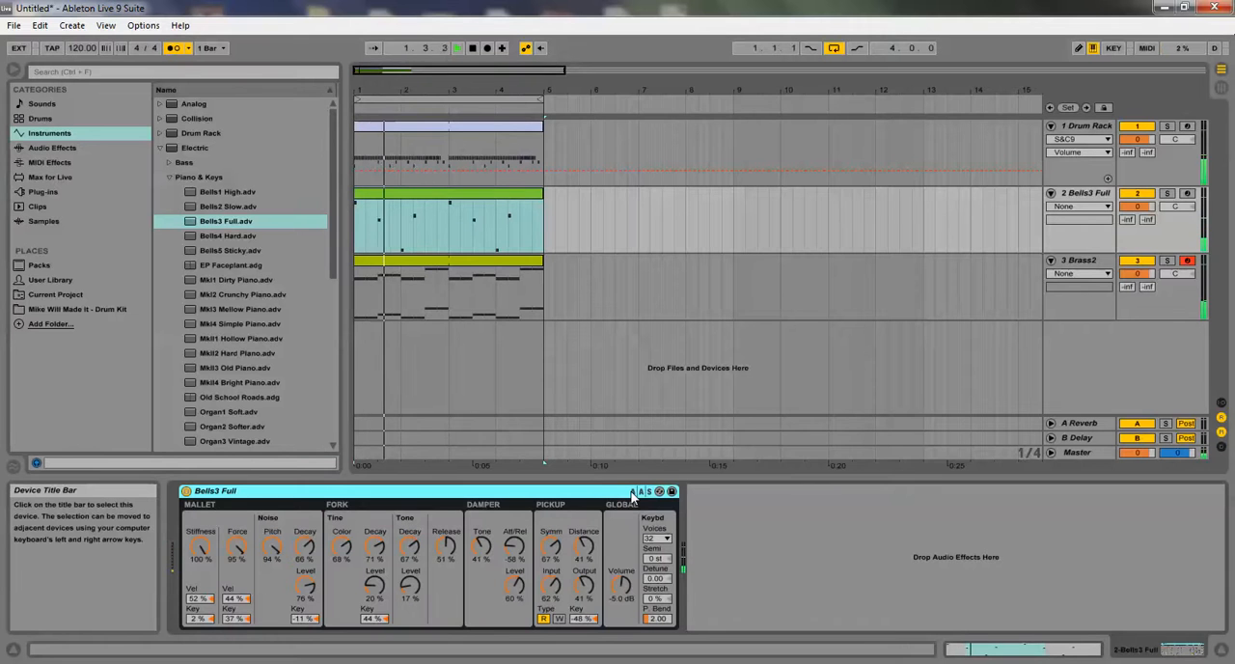
left_click(227, 236)
key("Return")
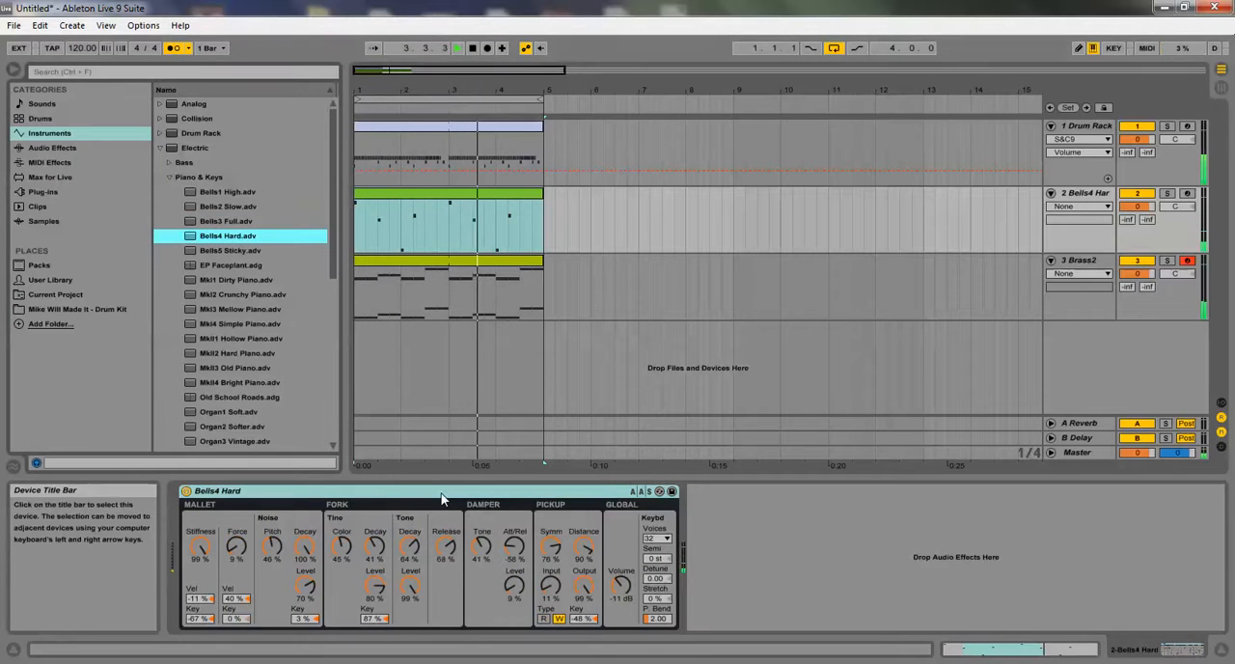
Set Bells4 Hard's volume to 6.0 dB, its tine decay, tone decay and release to 100%, and its mallet force to 0%
left_click_drag(620, 584, 620, 544)
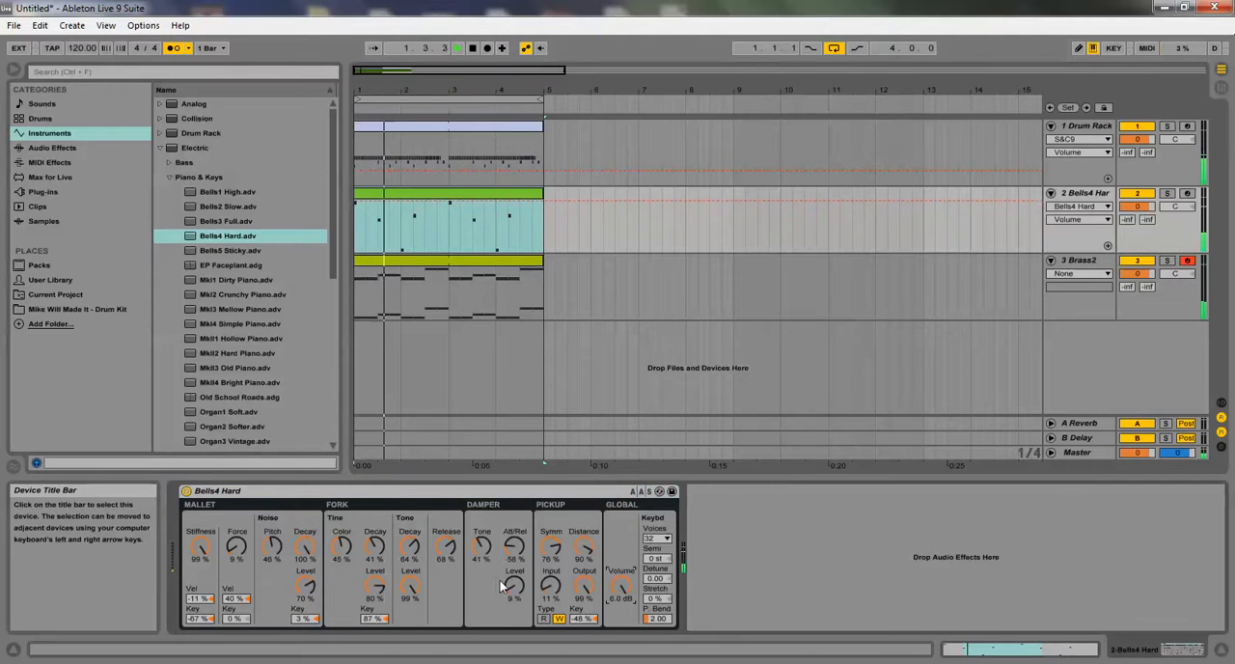
left_click_drag(375, 547, 376, 487)
left_click_drag(445, 548, 445, 512)
left_click_drag(409, 548, 409, 511)
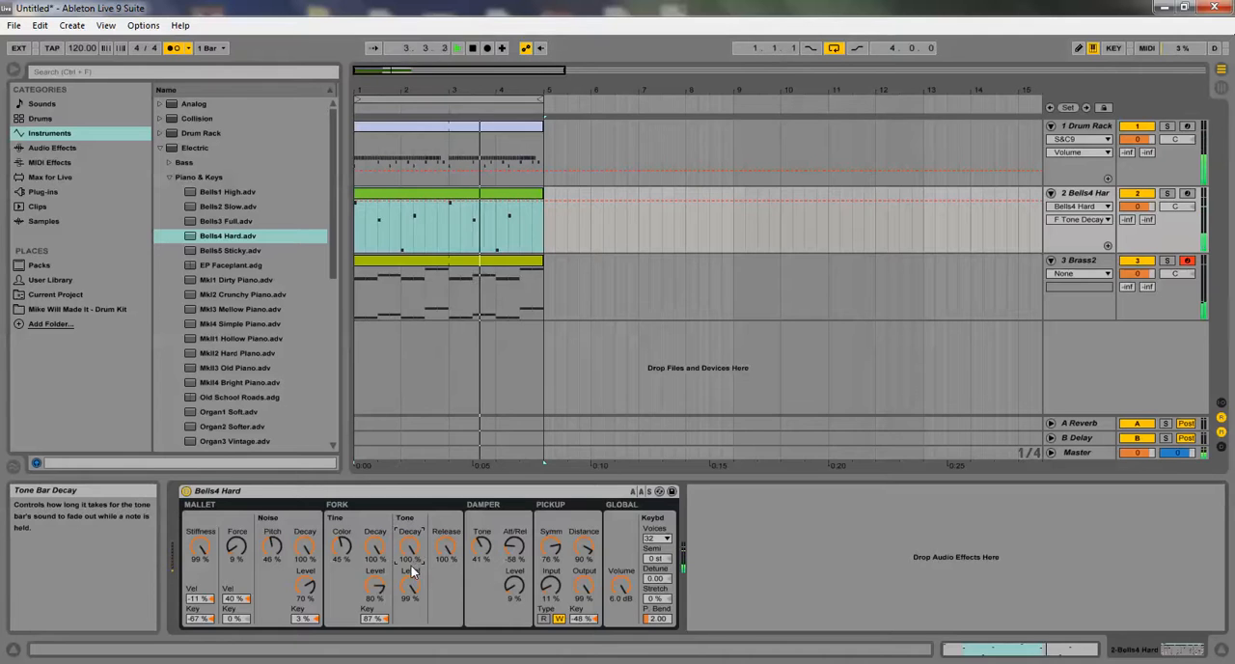
left_click_drag(244, 561, 244, 598)
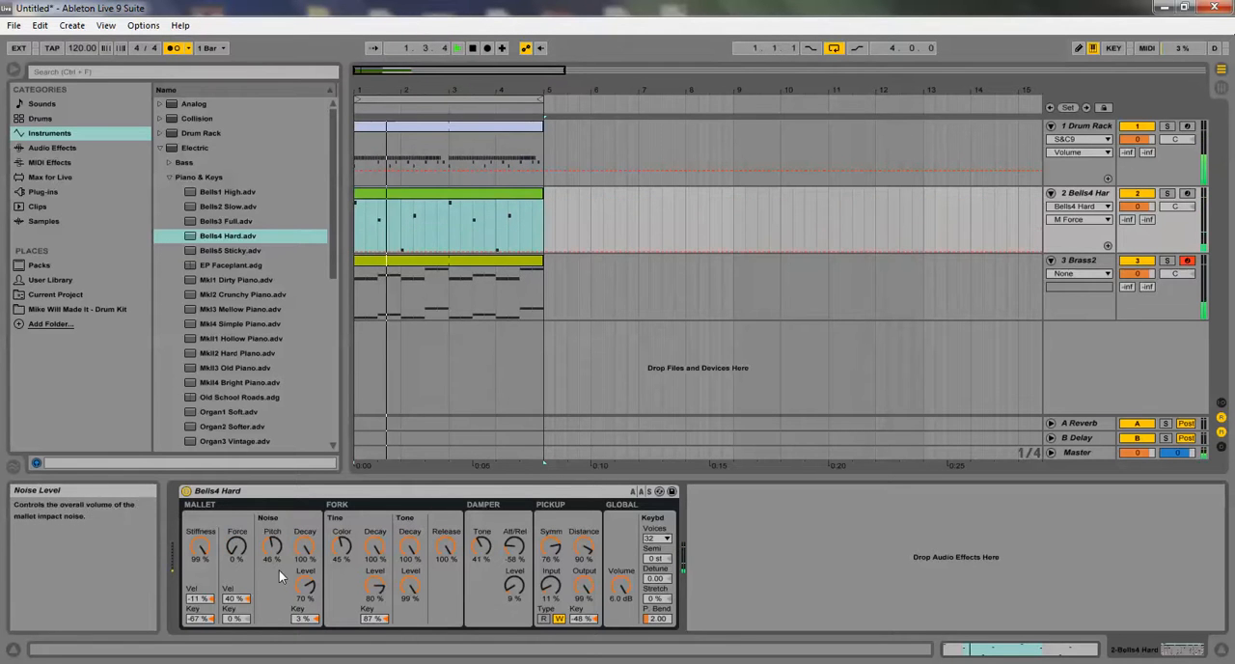
Apply Legato to every note in the bell melody clip and shrink the clip editor to enlarge the arrangement
double_click(427, 201)
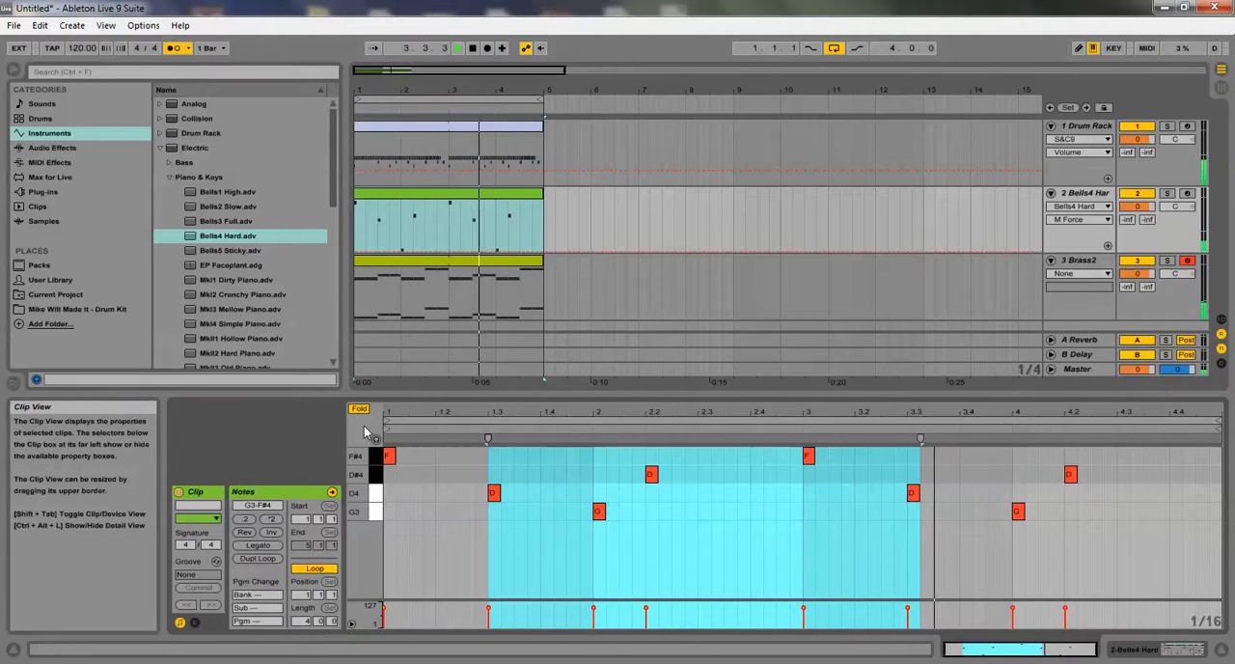
left_click(258, 547)
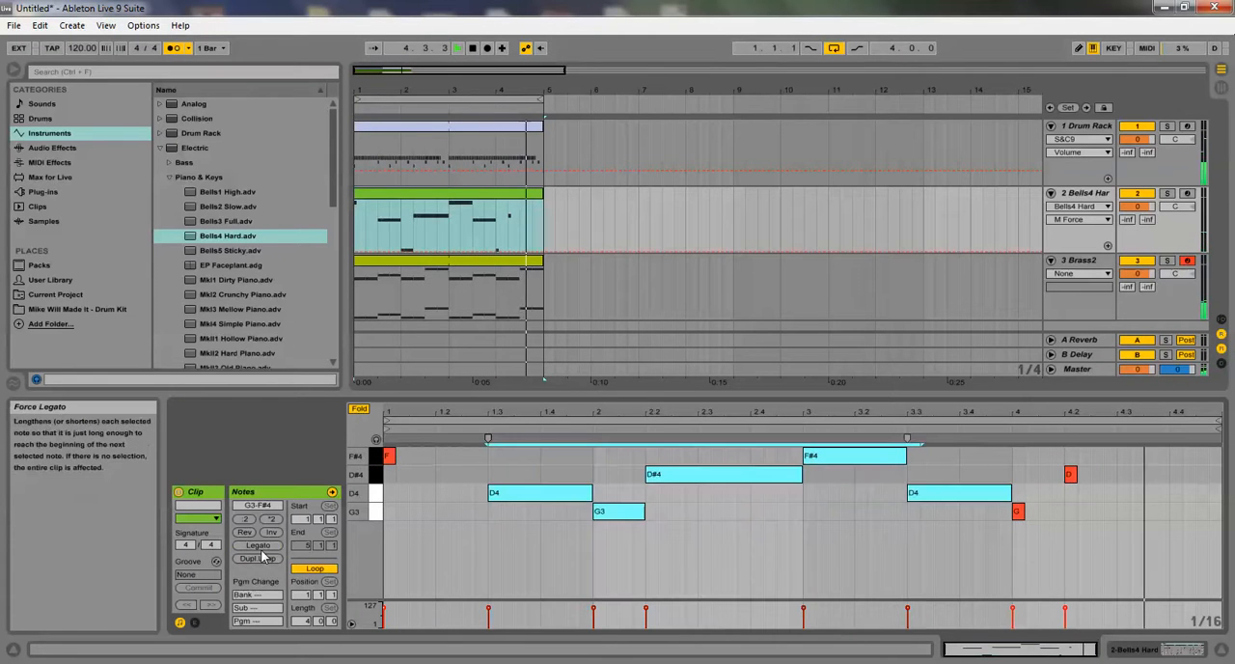
left_click(433, 496)
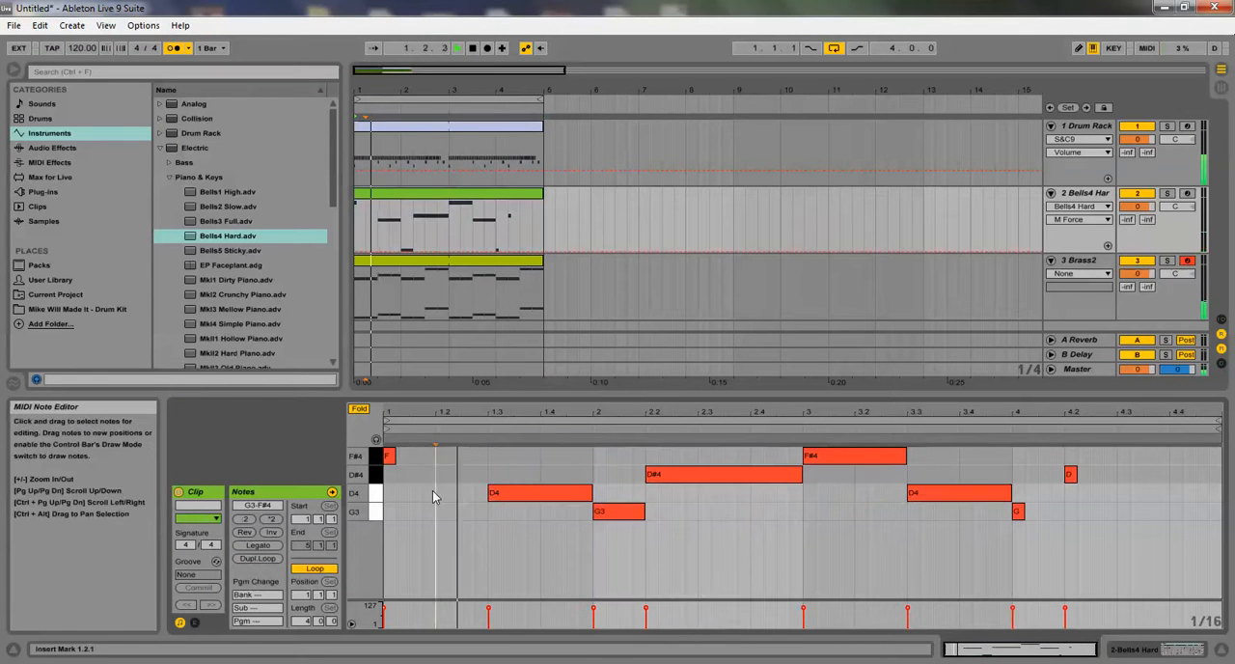
left_click(263, 547)
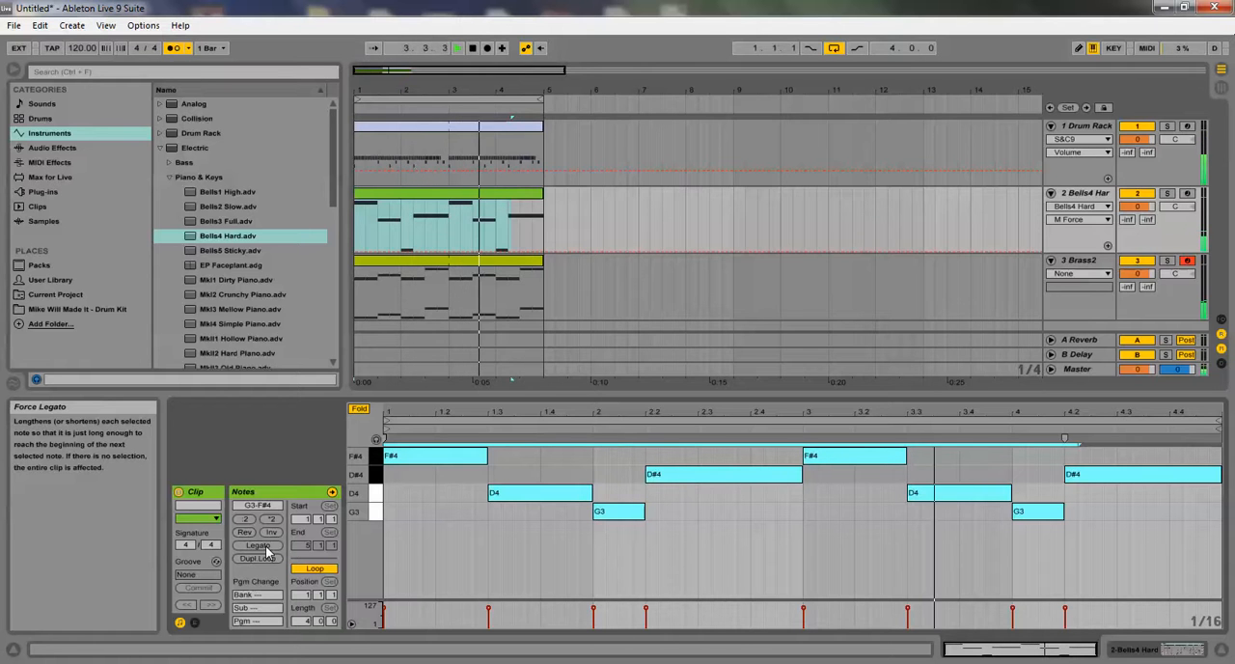
left_click_drag(530, 397, 529, 474)
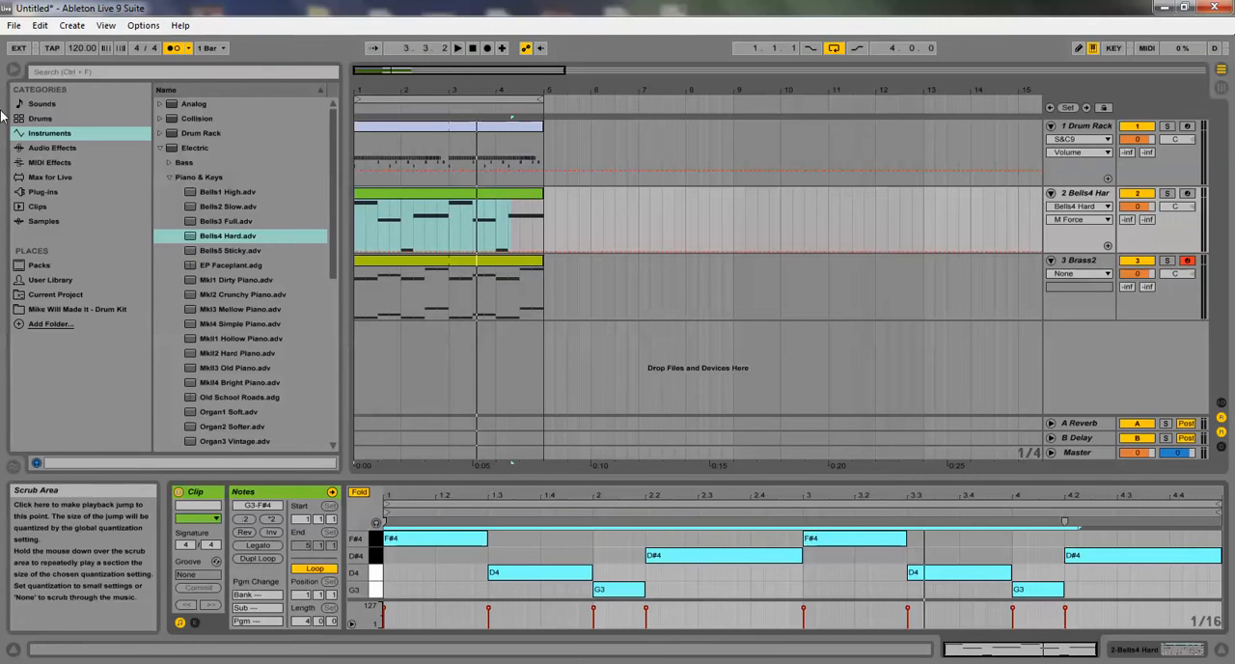
Audition the kick samples between CTS_Kick4 and CTS_Kick12 in the Mike Will Made It drum kit's Kicks folder, finishing on CTS_Kick10
left_click(160, 149)
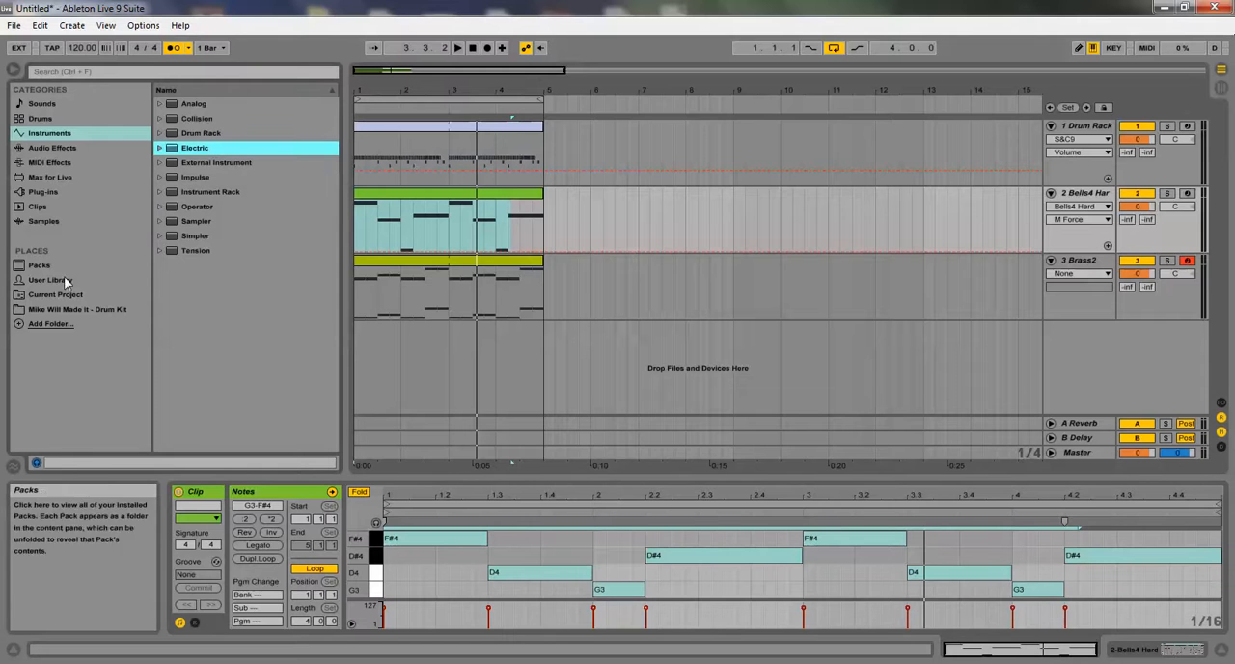
left_click(116, 309)
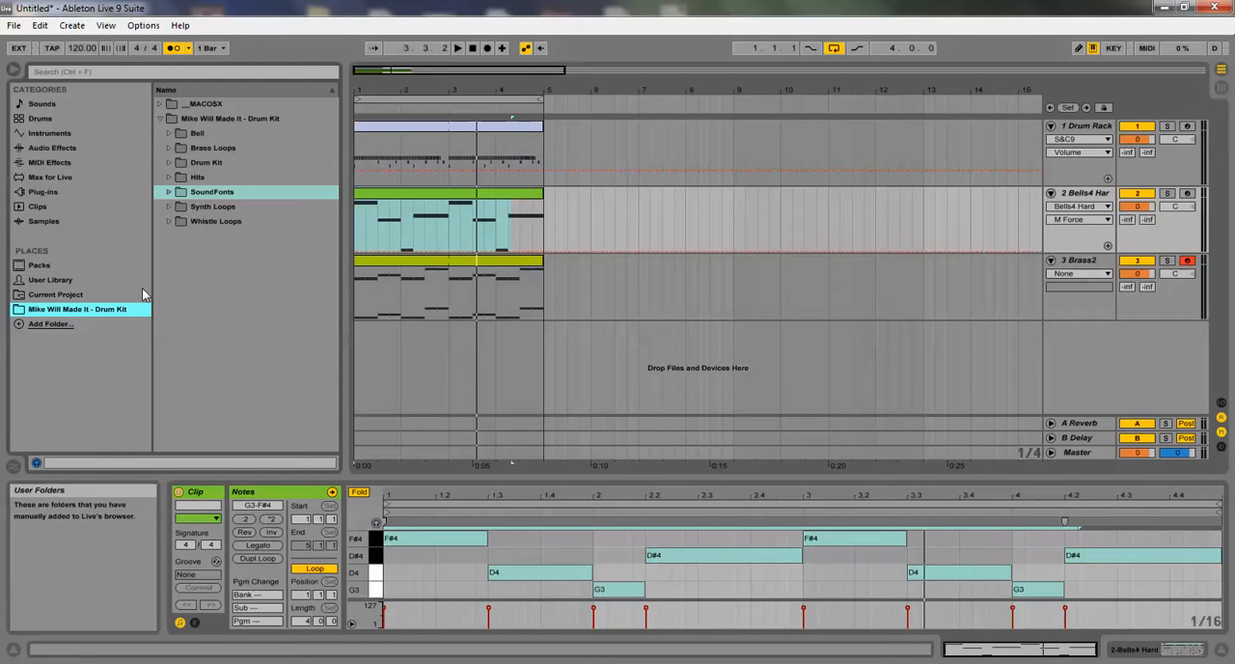
left_click(159, 119)
left_click(159, 119)
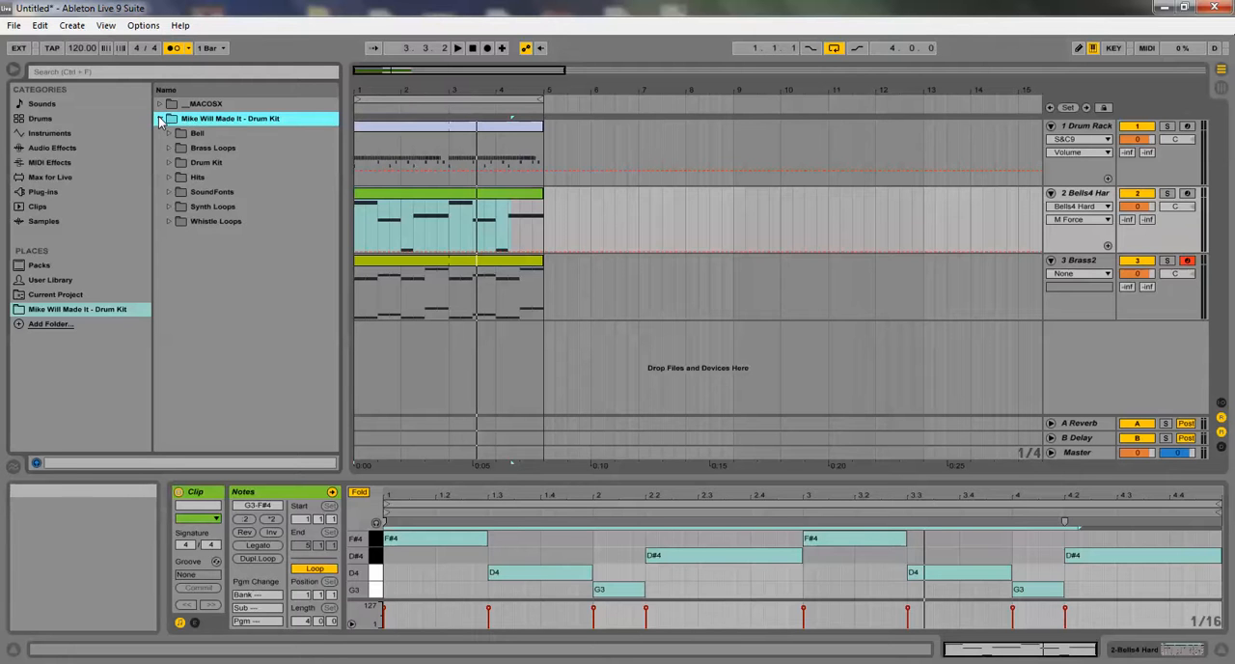
left_click(173, 164)
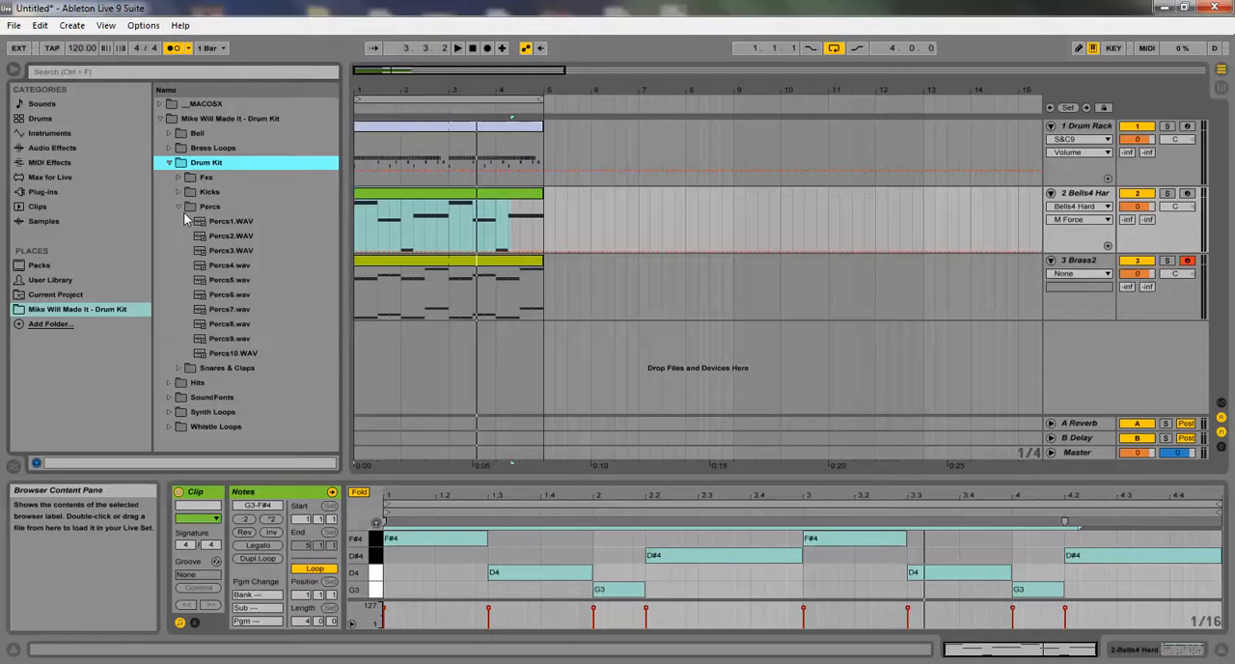
left_click(177, 191)
left_click(215, 250)
left_click(235, 279)
left_click(246, 311)
left_click(249, 339)
left_click(253, 353)
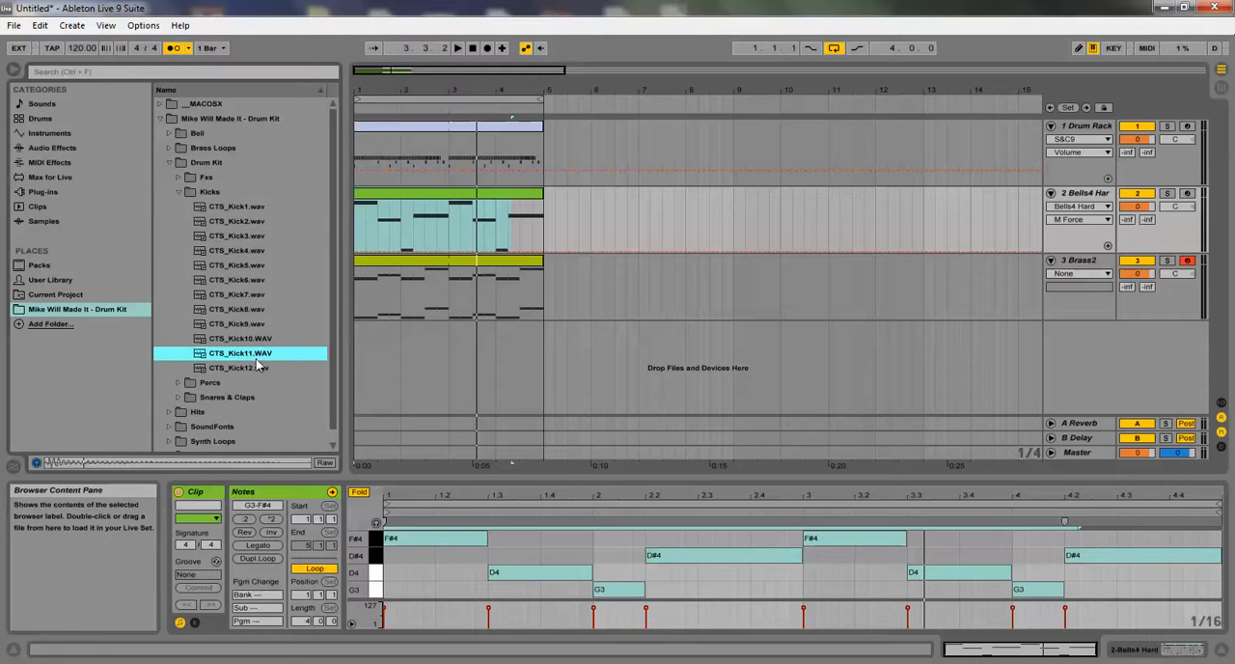
left_click(253, 369)
left_click(243, 339)
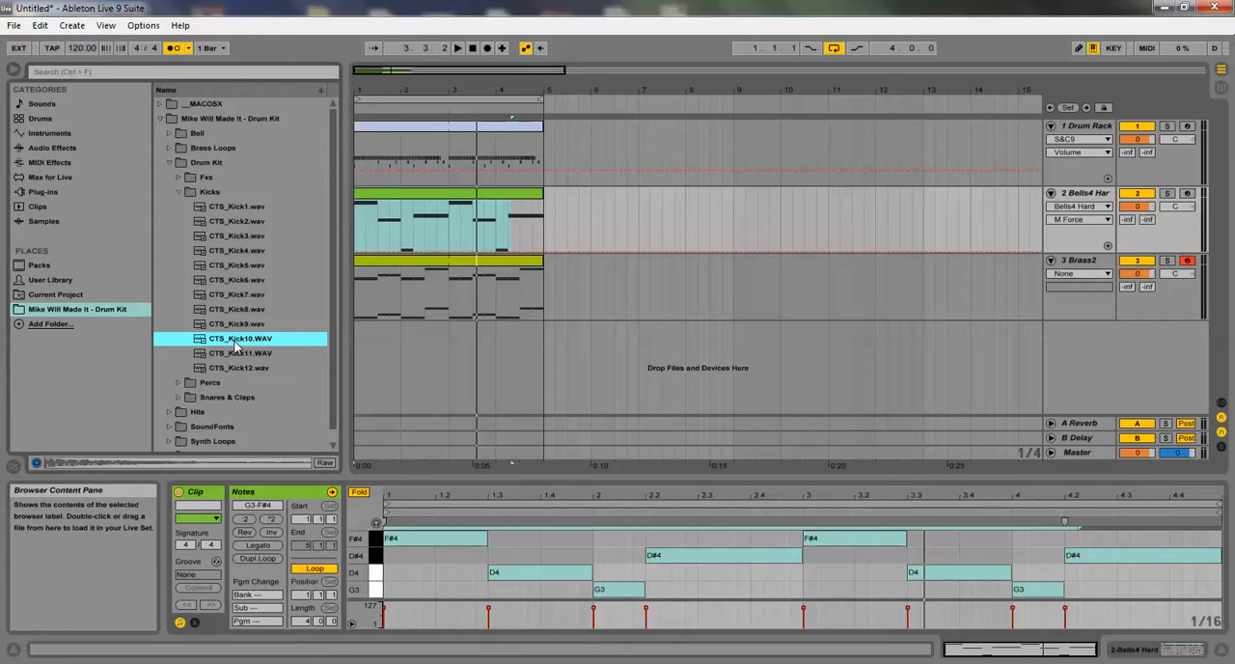
Add a new MIDI track with an empty Sampler and load the CTS_Kick10.WAV sample into it
left_click(49, 133)
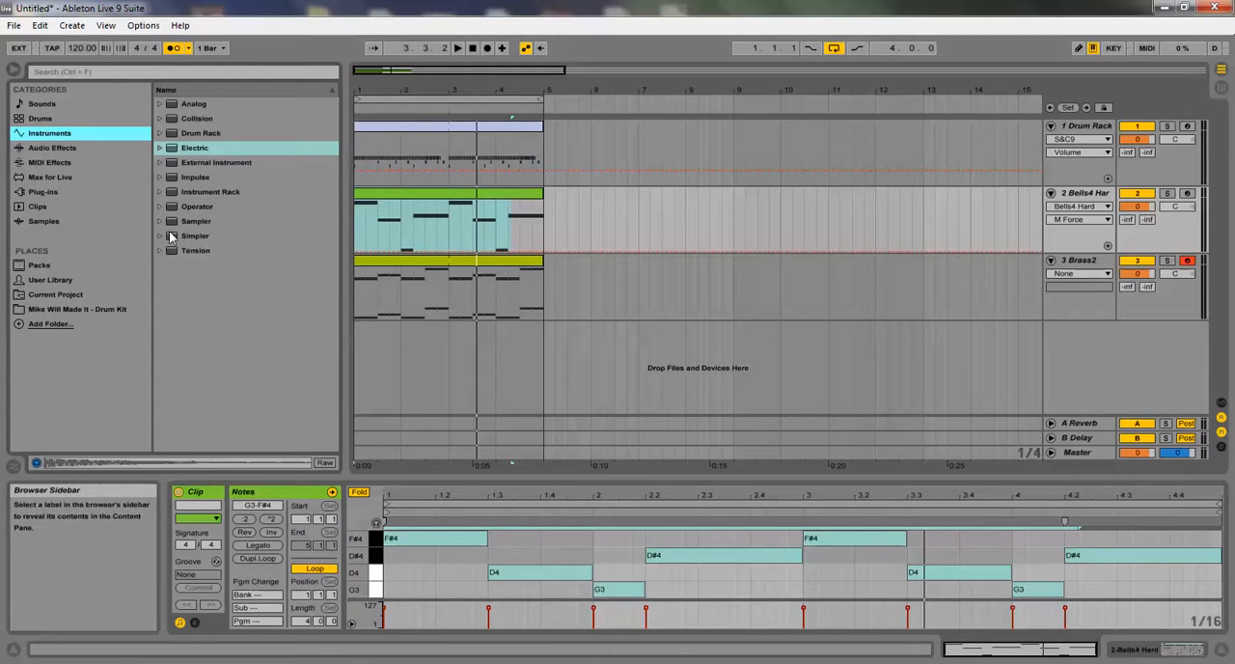
left_click_drag(179, 223, 960, 365)
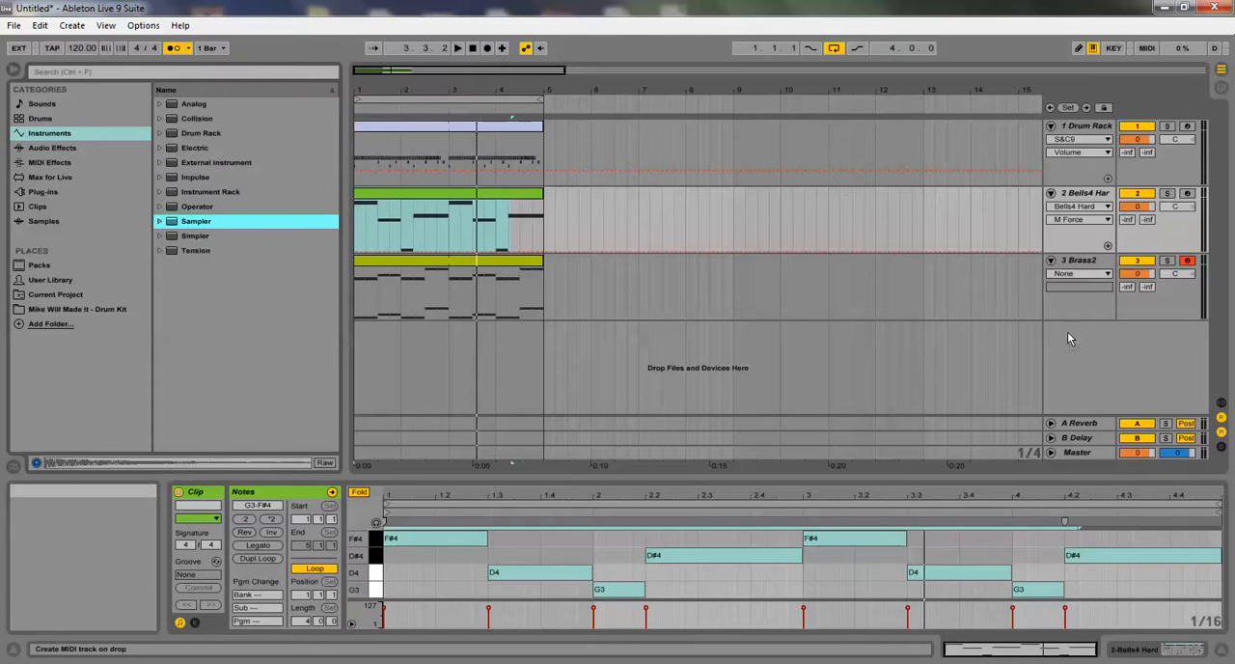
left_click_drag(1067, 331, 1067, 330)
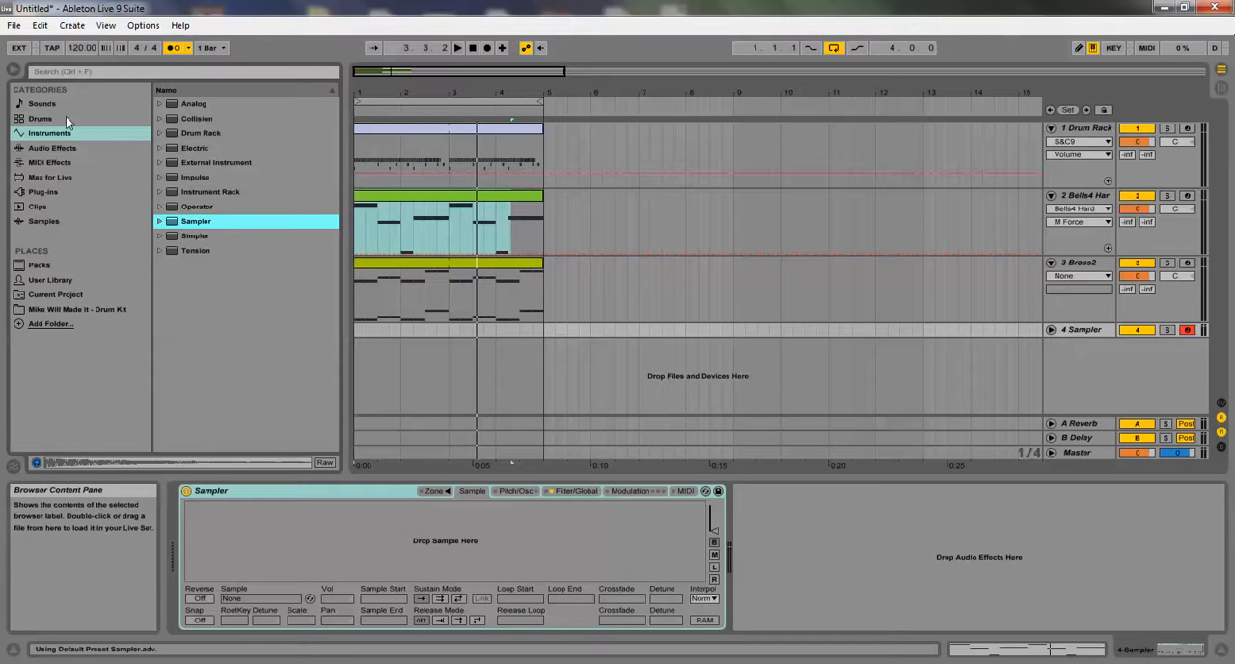
left_click(46, 297)
left_click(54, 312)
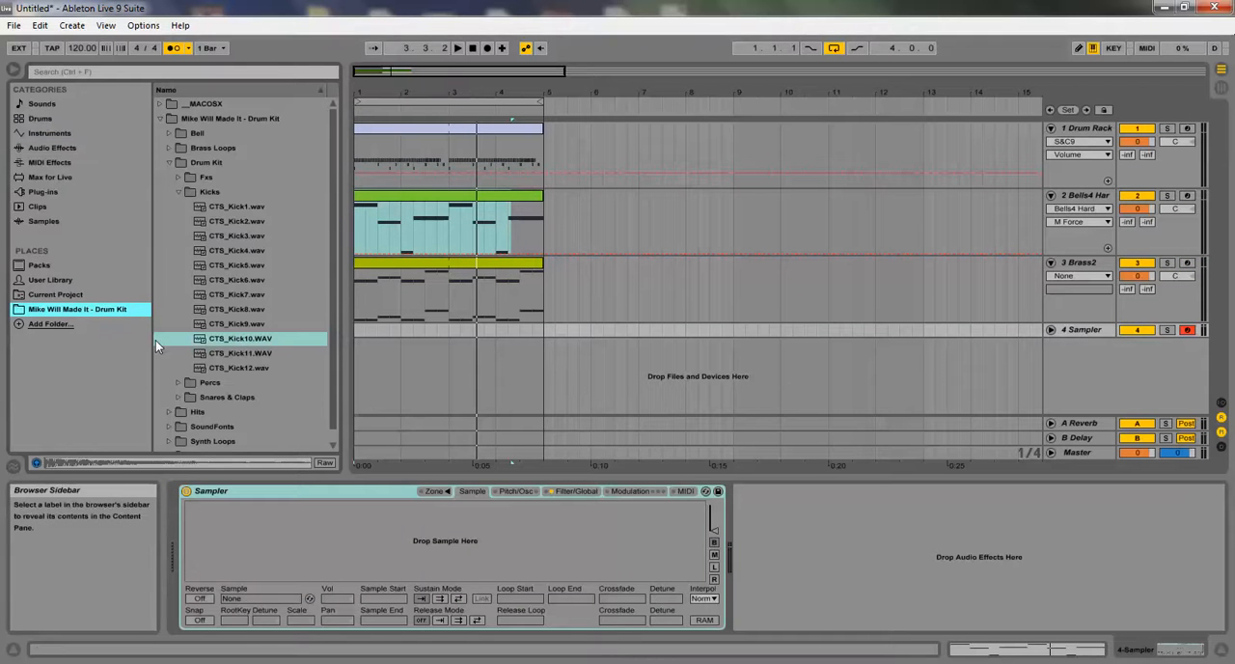
left_click_drag(222, 339, 288, 560)
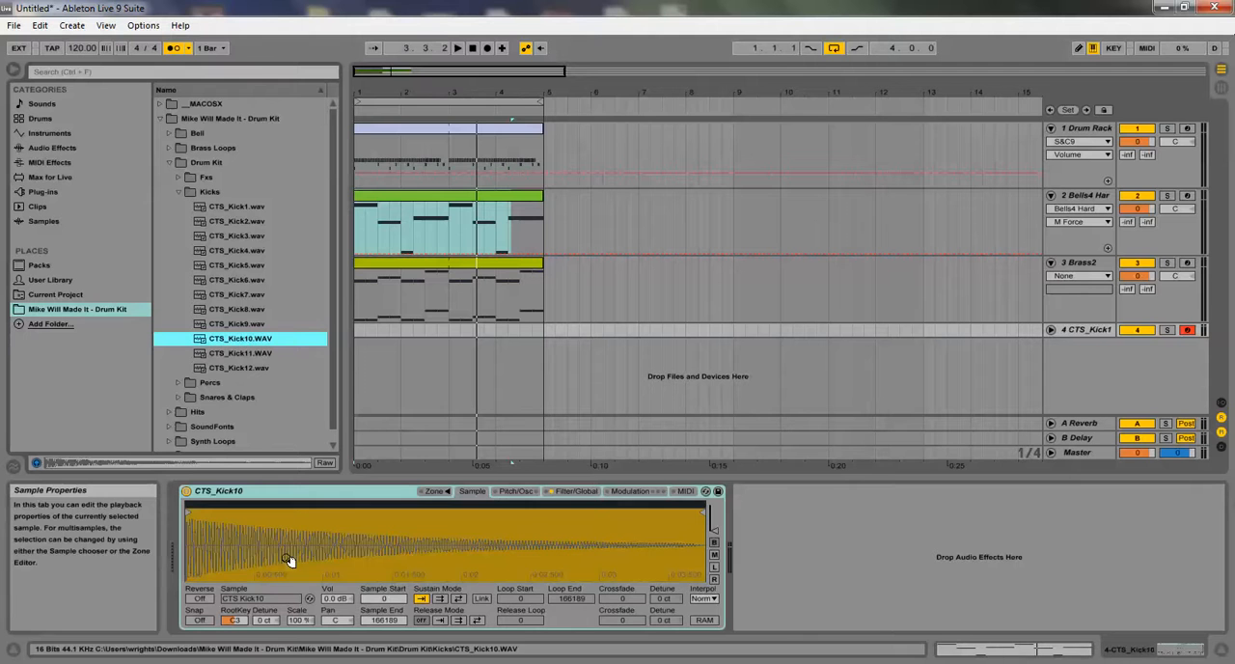
Limit the CTS_Kick10 Sampler to 1 voice and shorten its volume envelope release to 1.00 ms
left_click(498, 490)
left_click(558, 492)
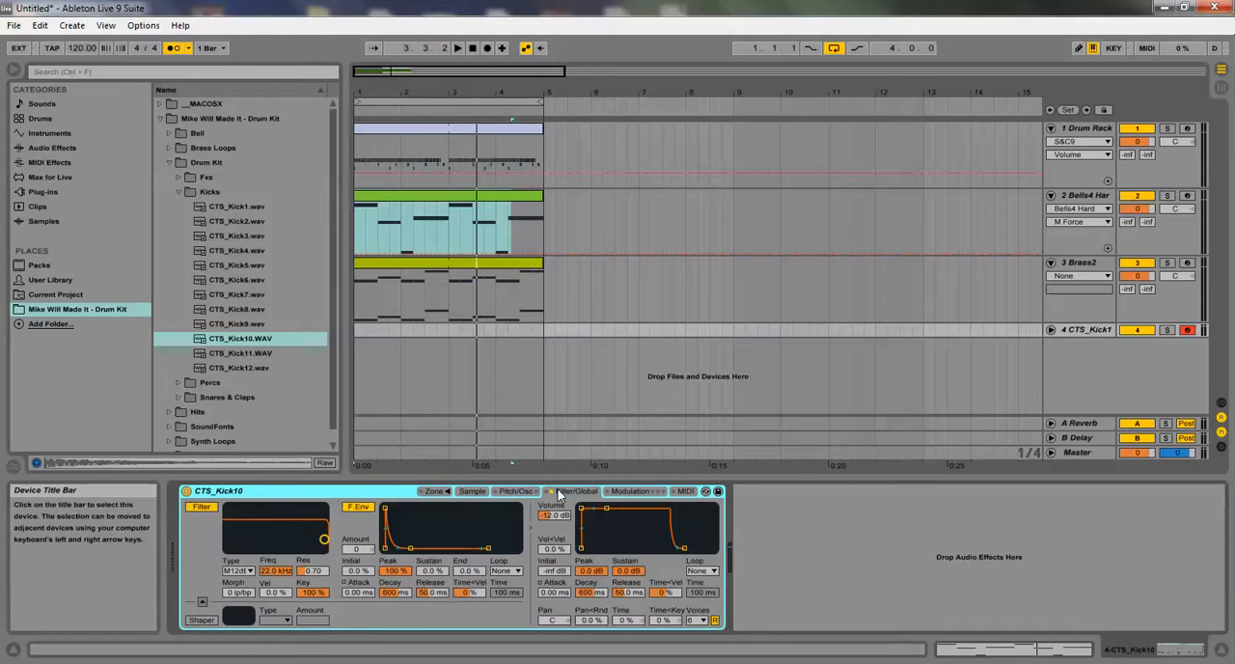
left_click(696, 619)
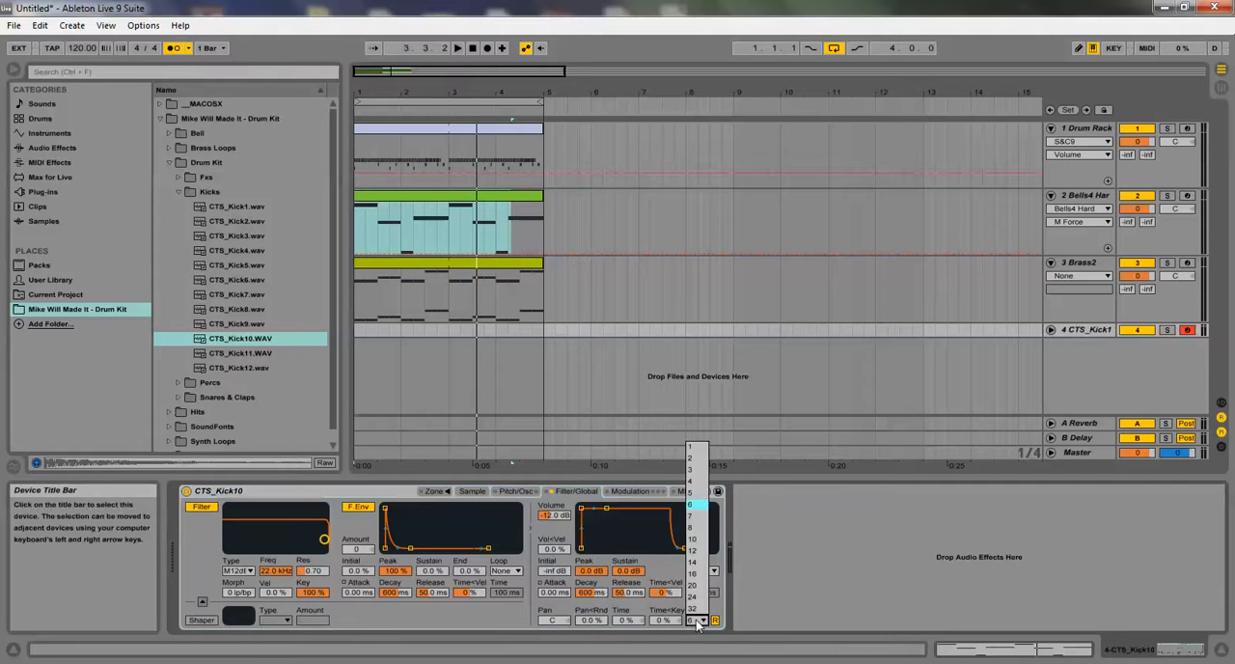
left_click(690, 447)
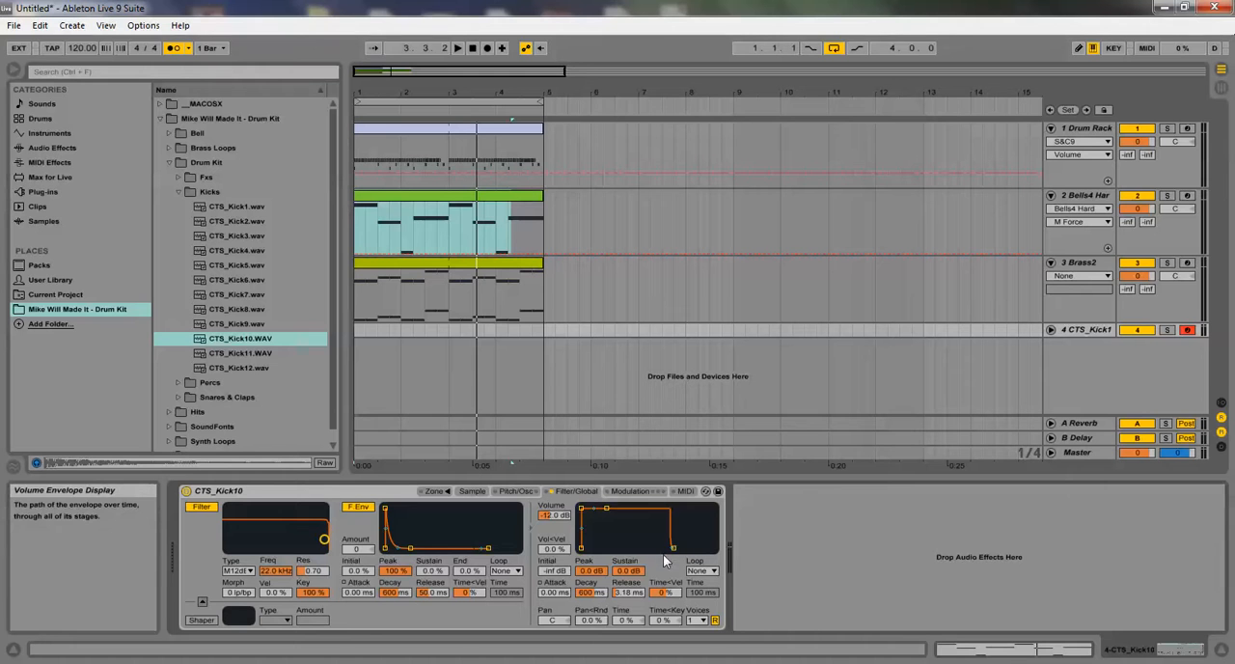
mouse_move(632, 591)
left_mouse_down()
mouse_move(632, 608)
mouse_move(626, 579)
left_mouse_up()
left_click_drag(694, 546, 676, 545)
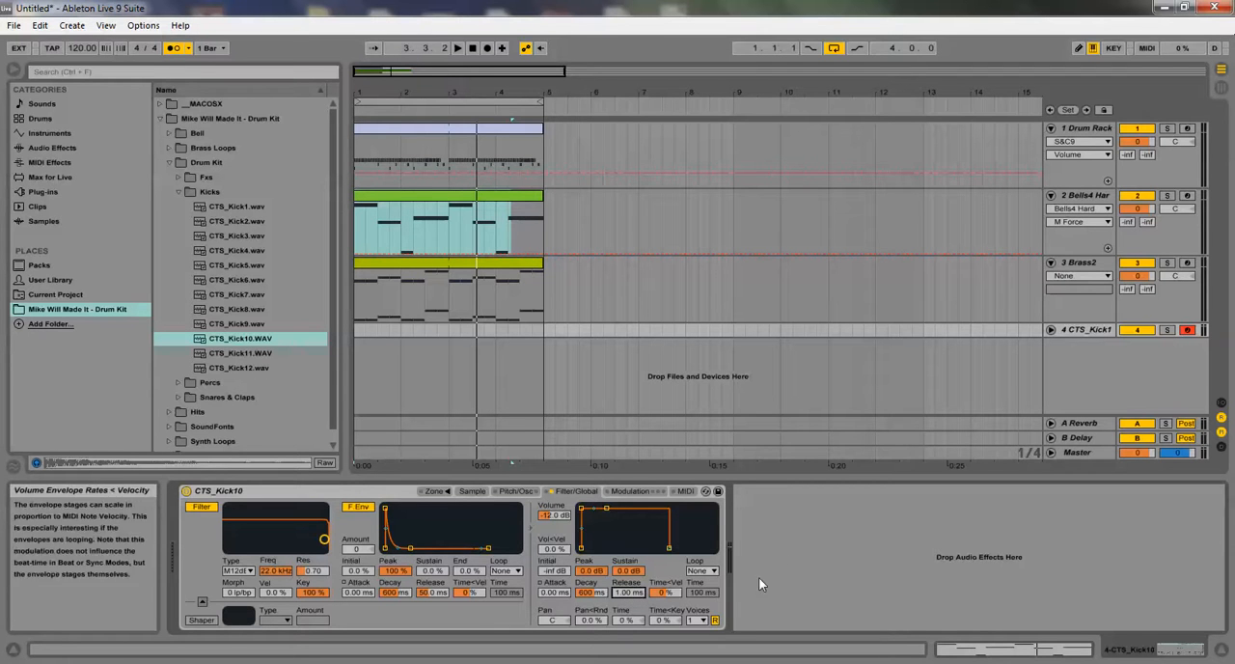
Play the loop briefly, then open the Drum Rack clip and select all of its CTS_Kick2 notes
key("space")
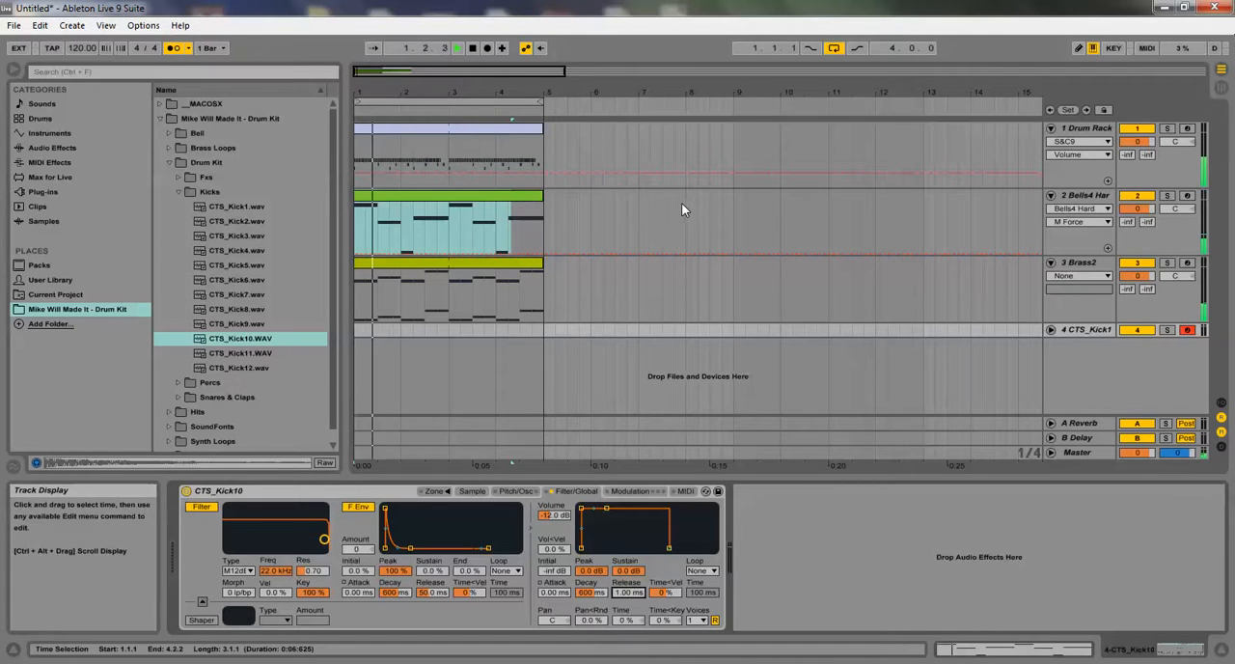
left_click(505, 129)
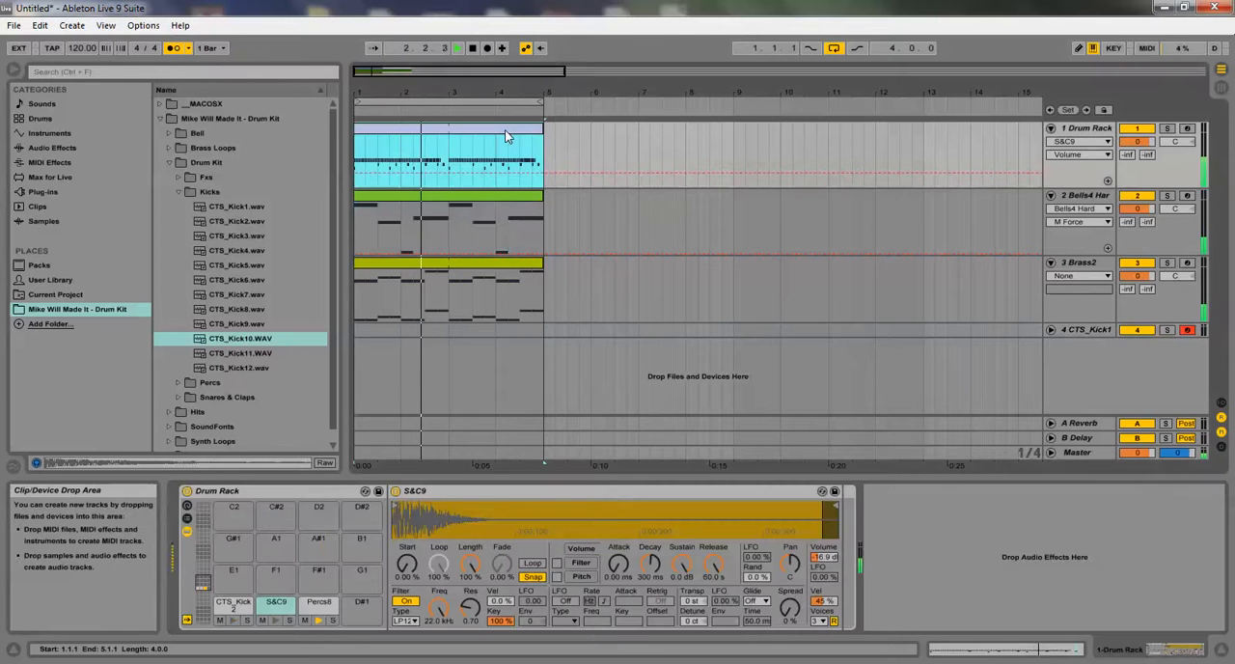
double_click(505, 132)
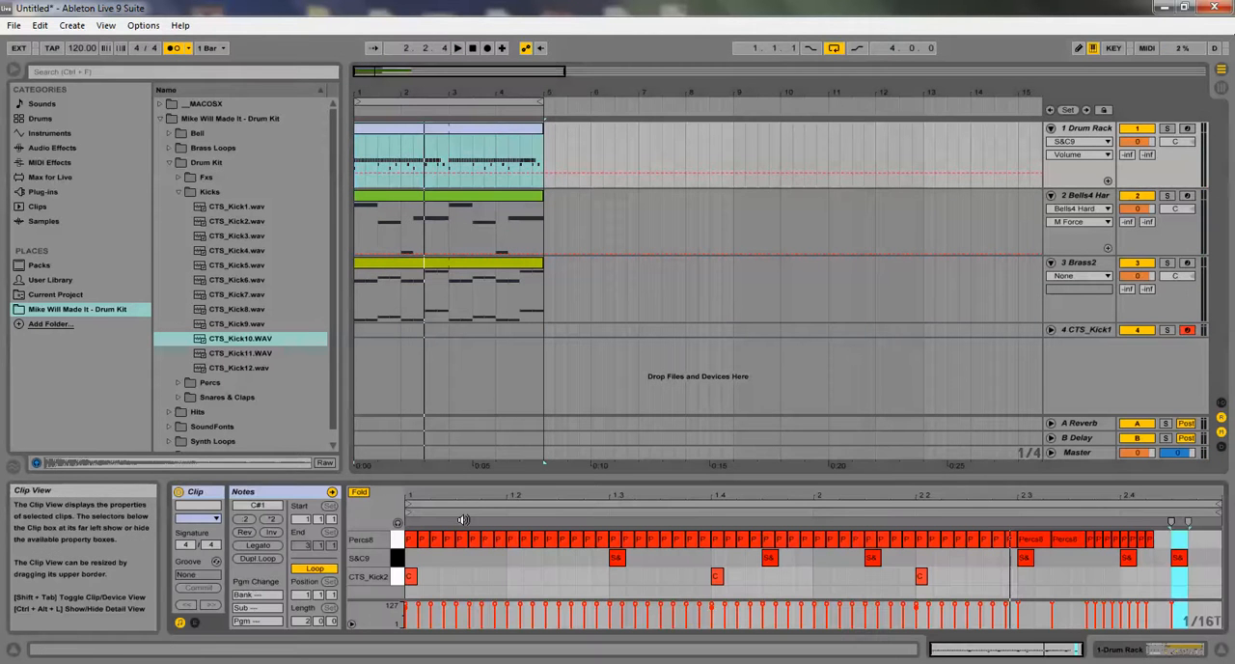
left_click(395, 576)
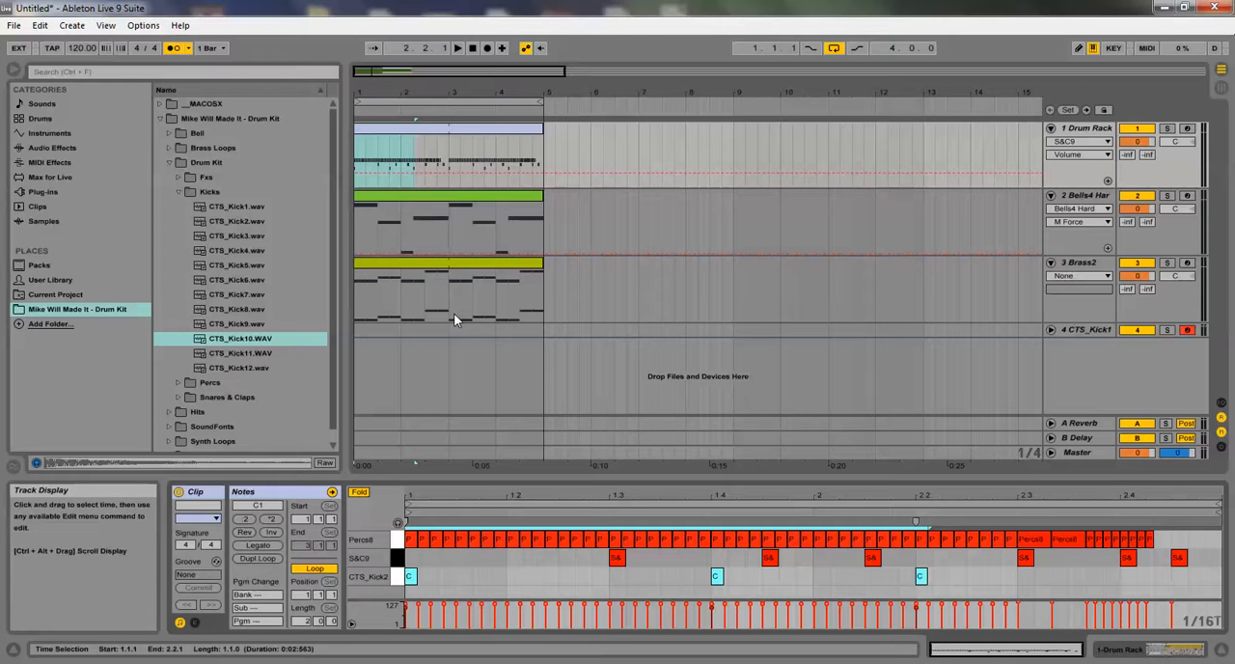
right_click(402, 129)
left_click(579, 360)
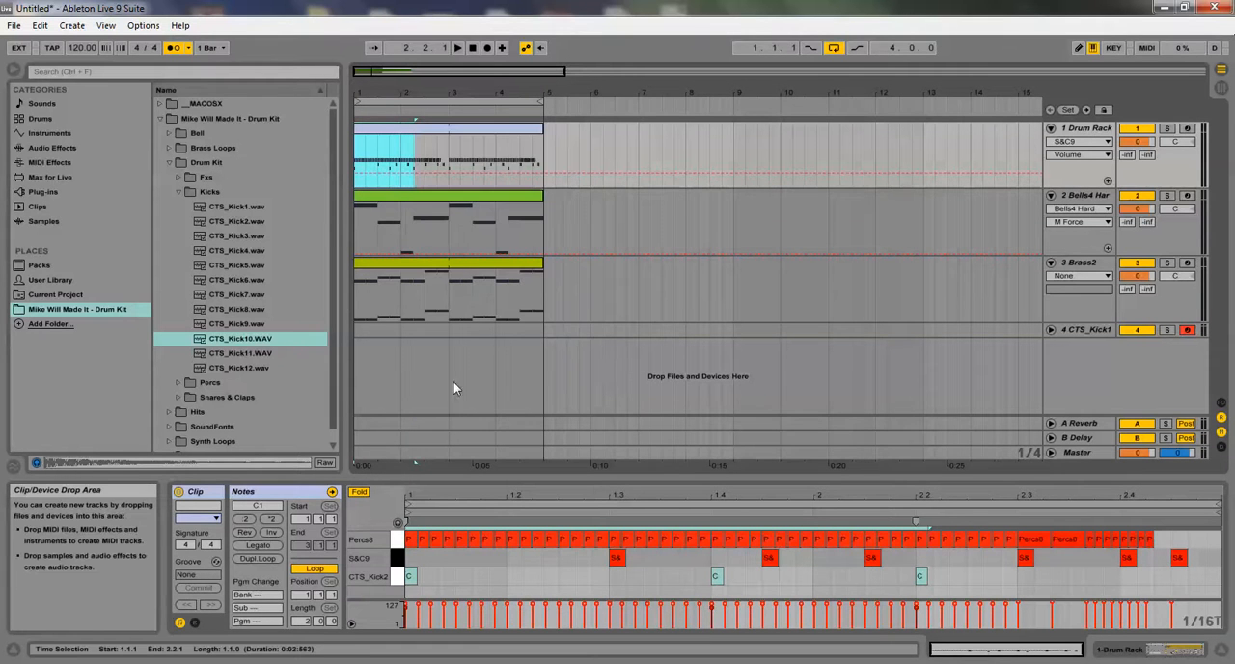
Insert a two-bar MIDI clip at bar 1 on the CTS_Kick10 track and extend it to four bars
left_click_drag(358, 353, 451, 383)
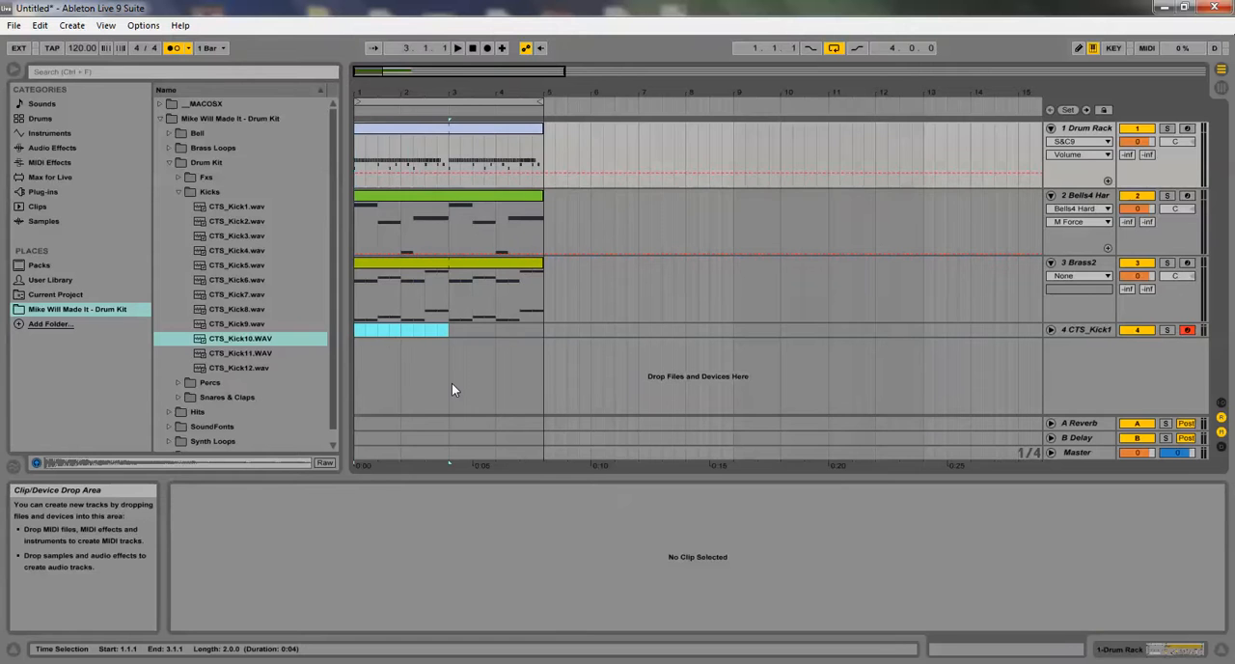
right_click(390, 332)
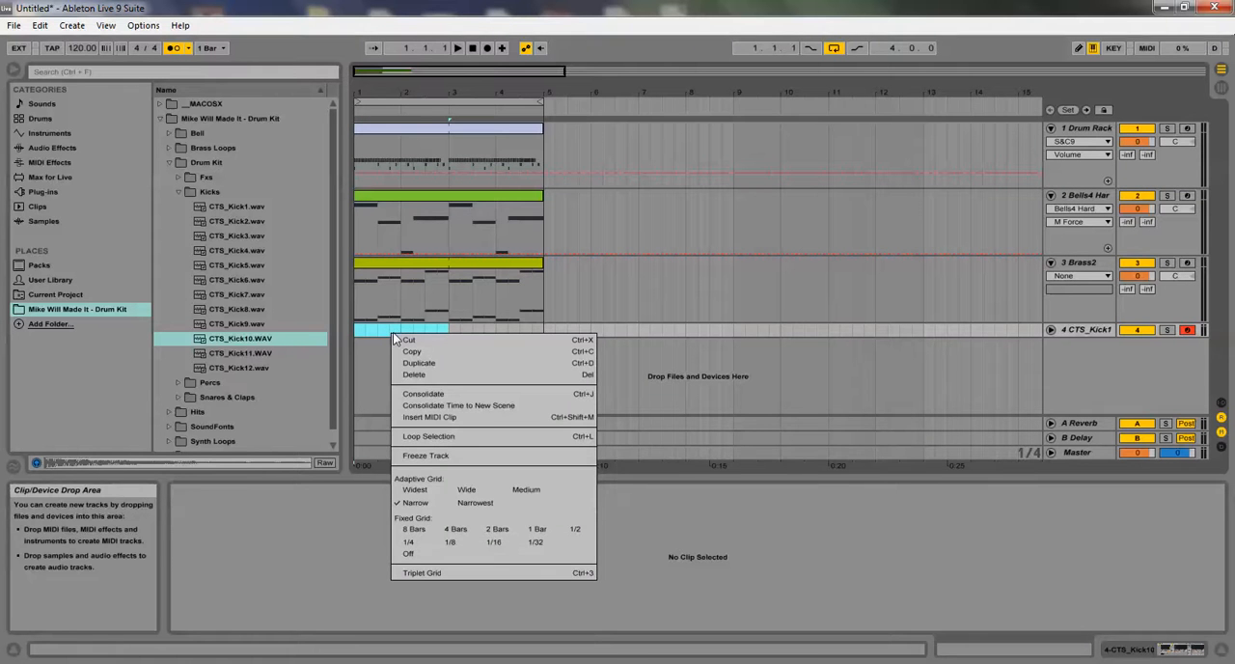
left_click(436, 415)
left_click_drag(449, 329, 540, 334)
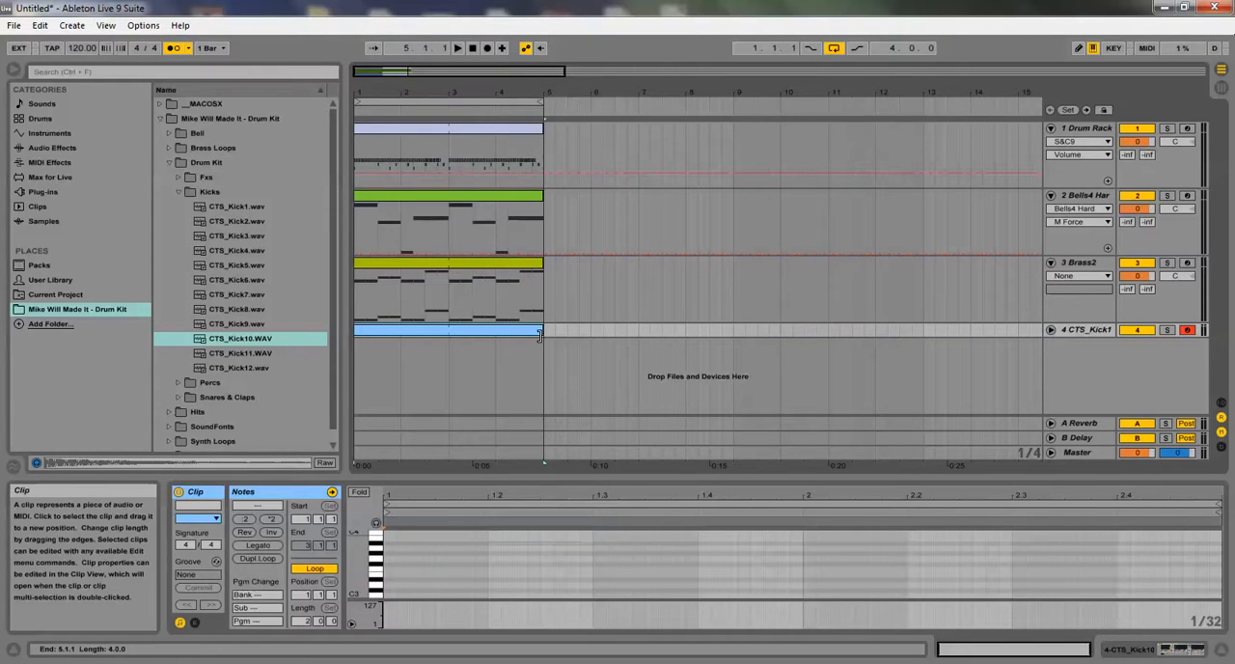
Unfold the CTS_Kick10 track, open its new clip, and enlarge the note editor to show more octaves
left_click(1051, 331)
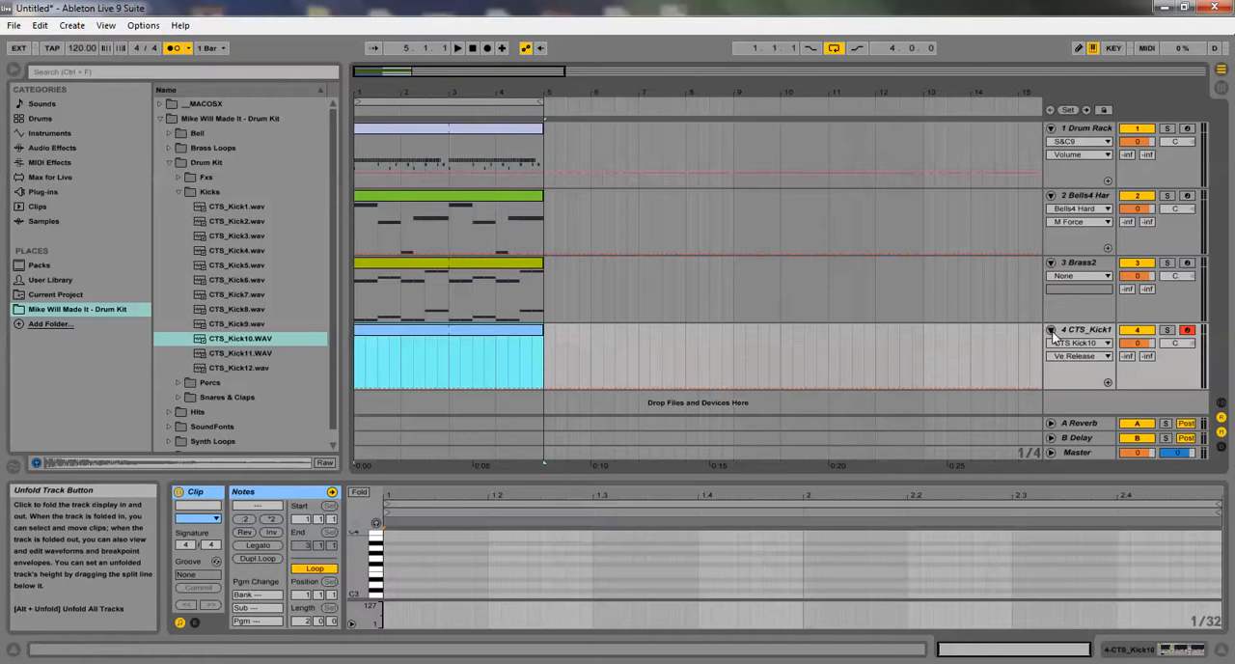
double_click(449, 333)
left_click_drag(485, 476, 482, 287)
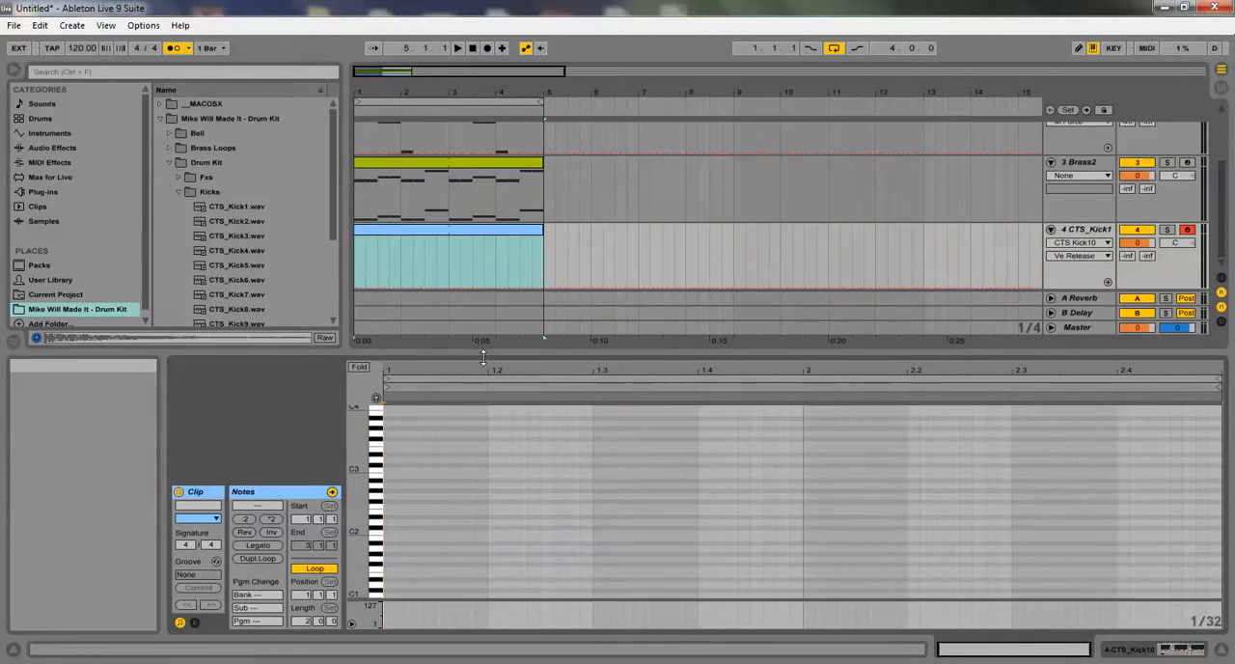
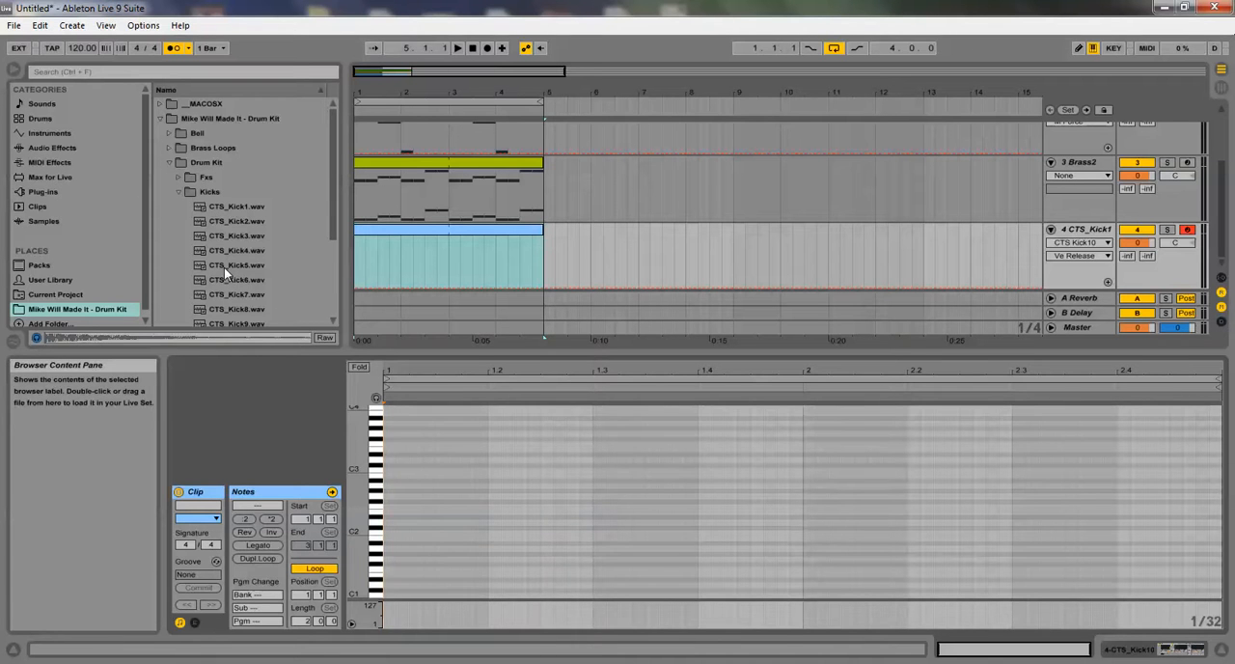
Turn on Fold in the note editor of the empty CTS_Kick10 clip
left_click(359, 368)
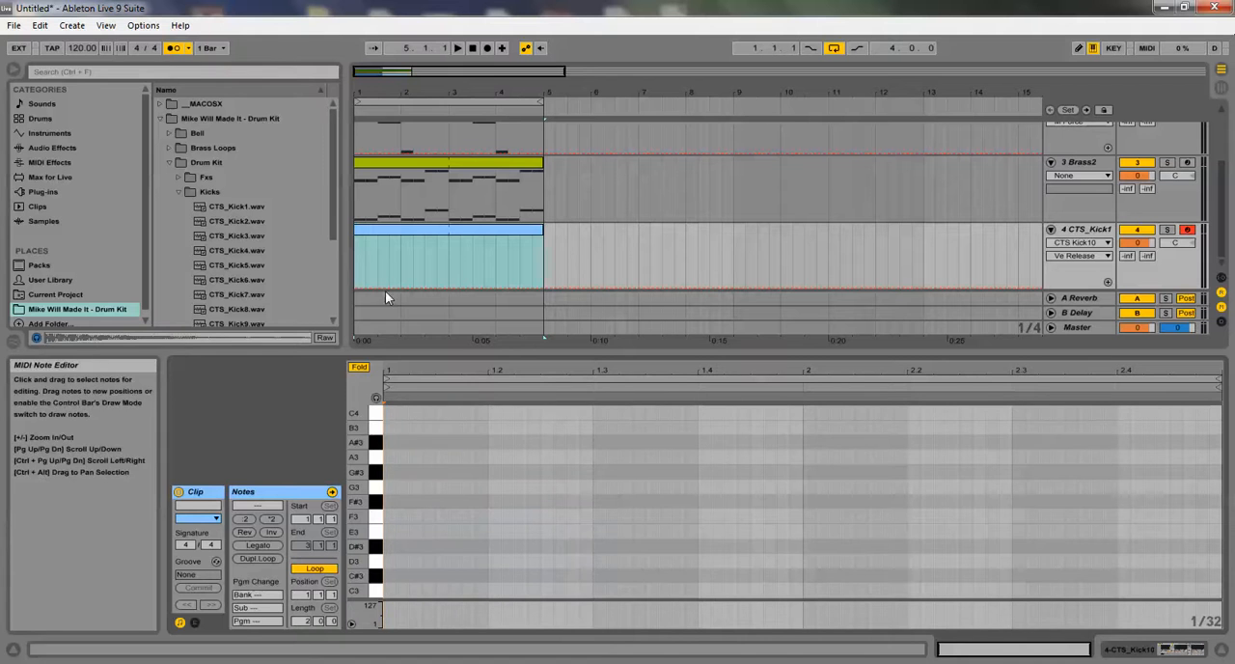
scroll(405, 137, "up", 1)
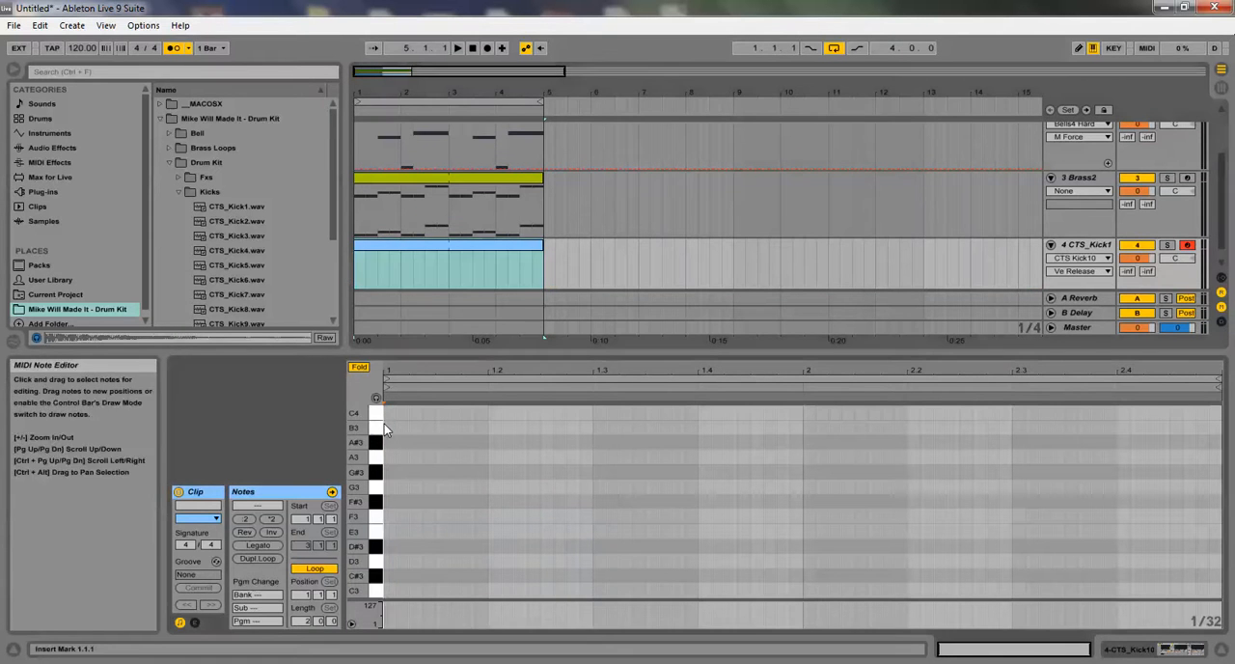
left_click(42, 26)
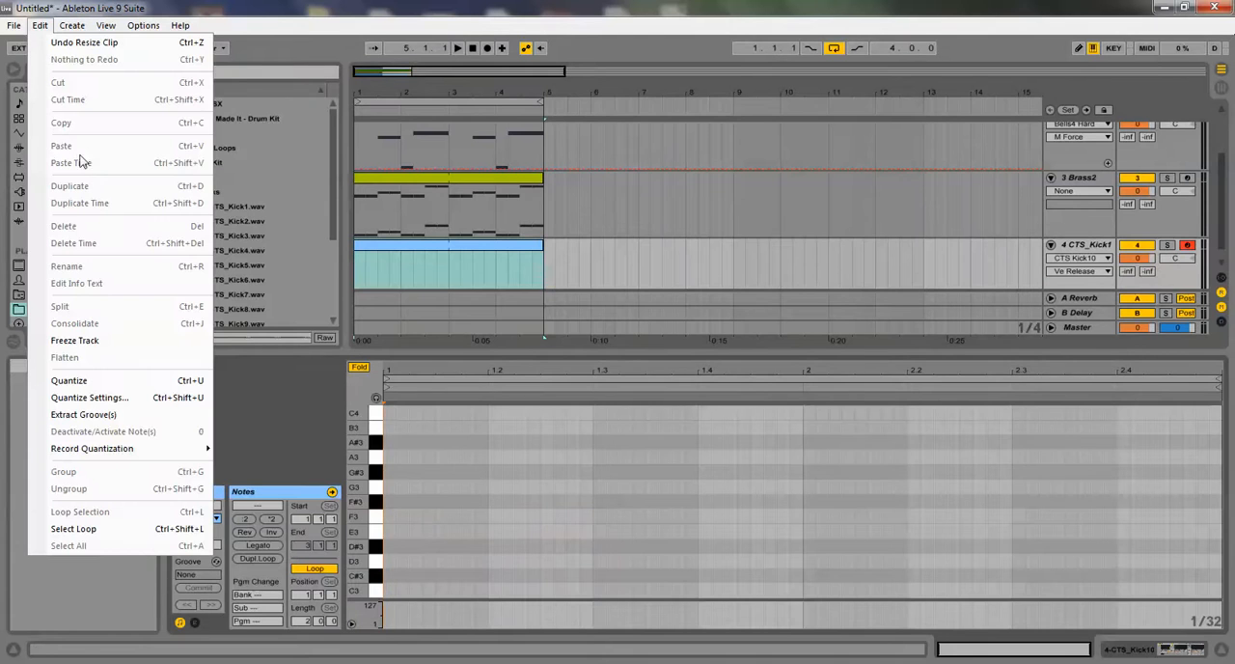
Copy all CTS_Kick2 notes from the Drum Rack clip
left_click(392, 133)
scroll(391, 132, "up", 3)
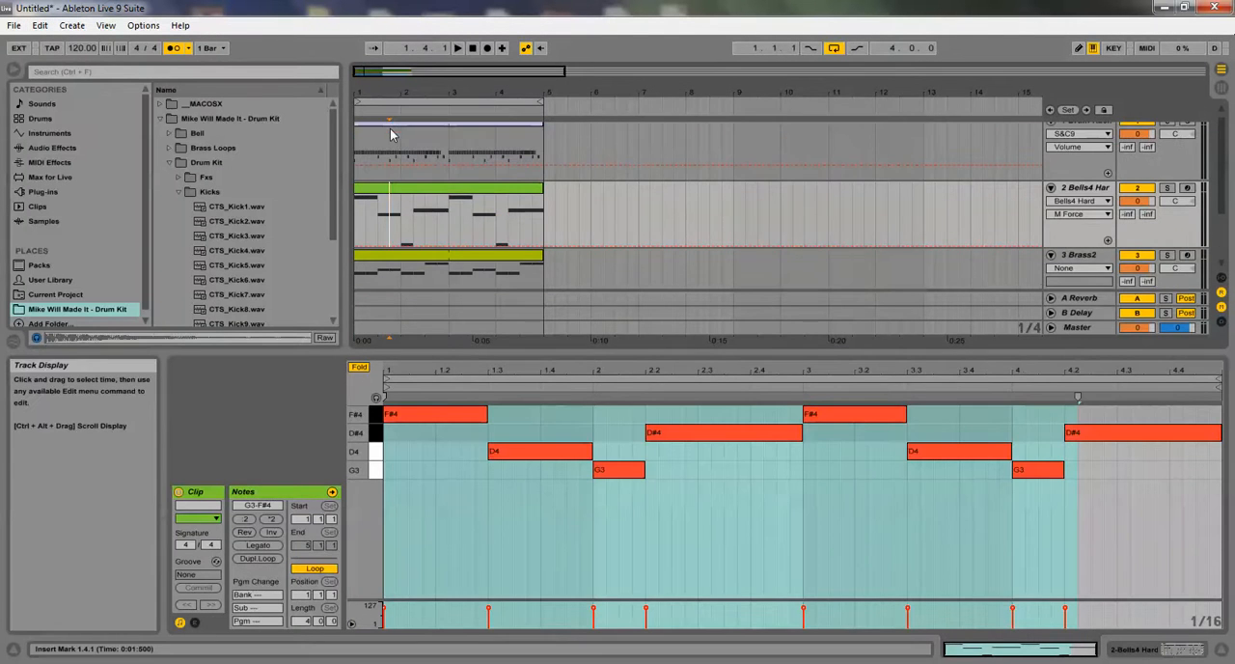
left_click(390, 128)
left_click(396, 450)
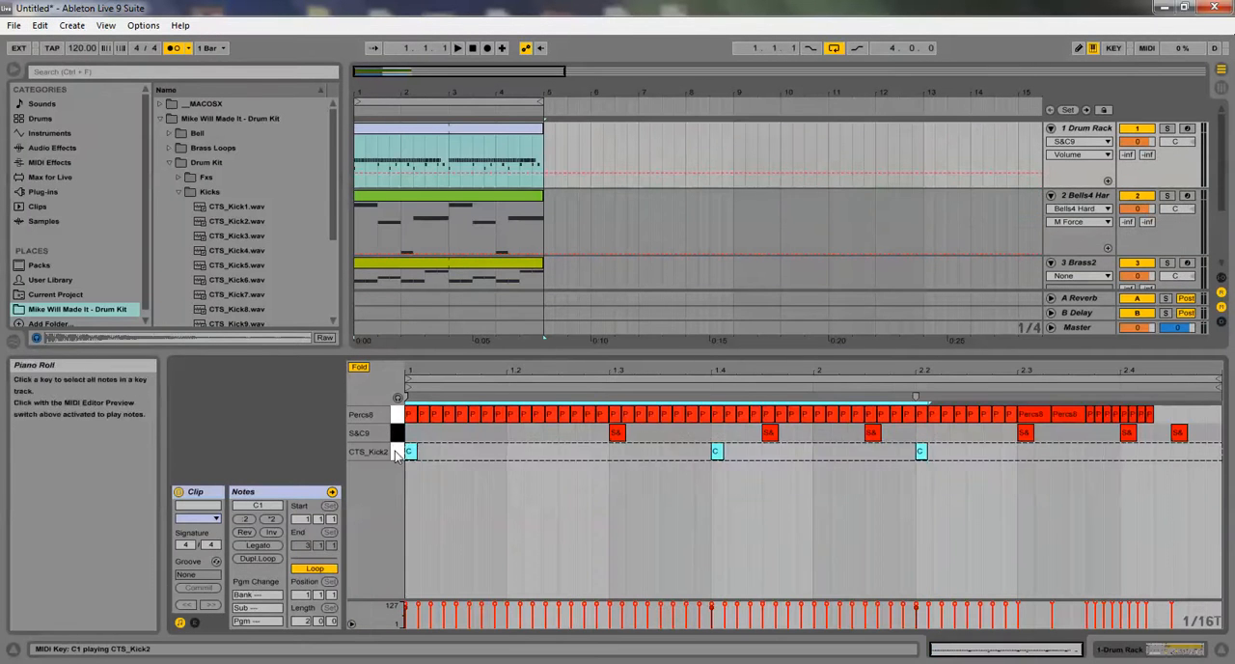
left_click(48, 30)
left_click(92, 122)
Paste the copied kick notes at the start of the CTS_Kick10 clip
scroll(377, 232, "down", 3)
left_click(373, 228)
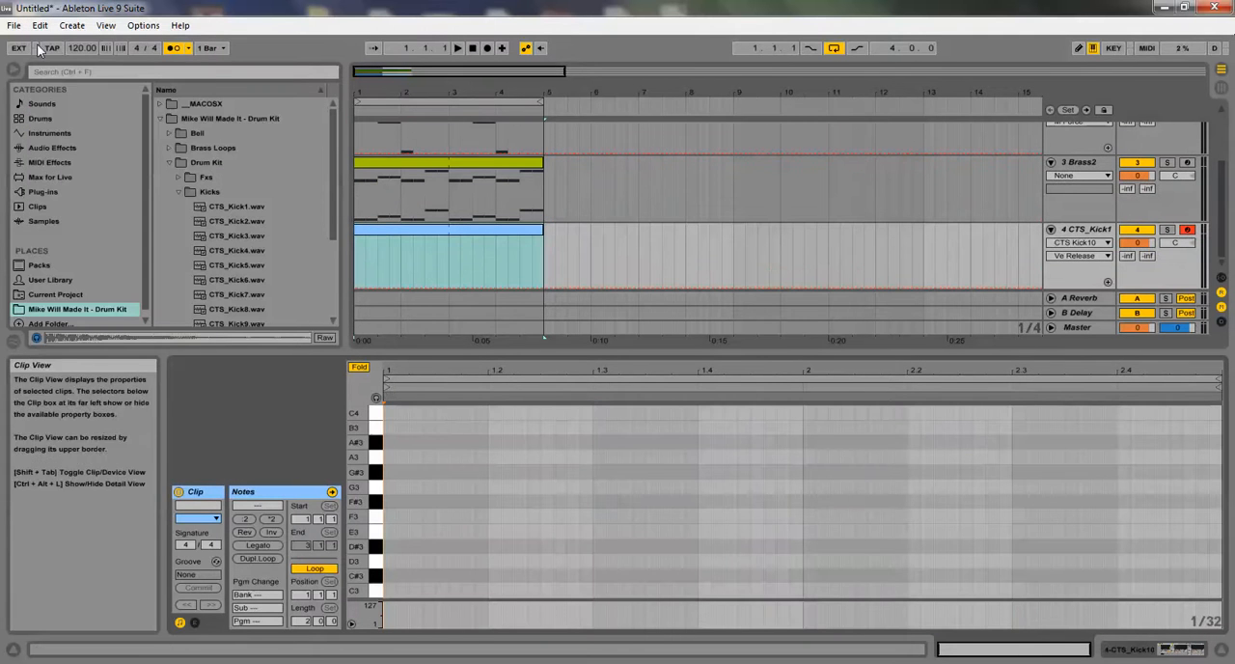
left_click(39, 25)
left_click(77, 154)
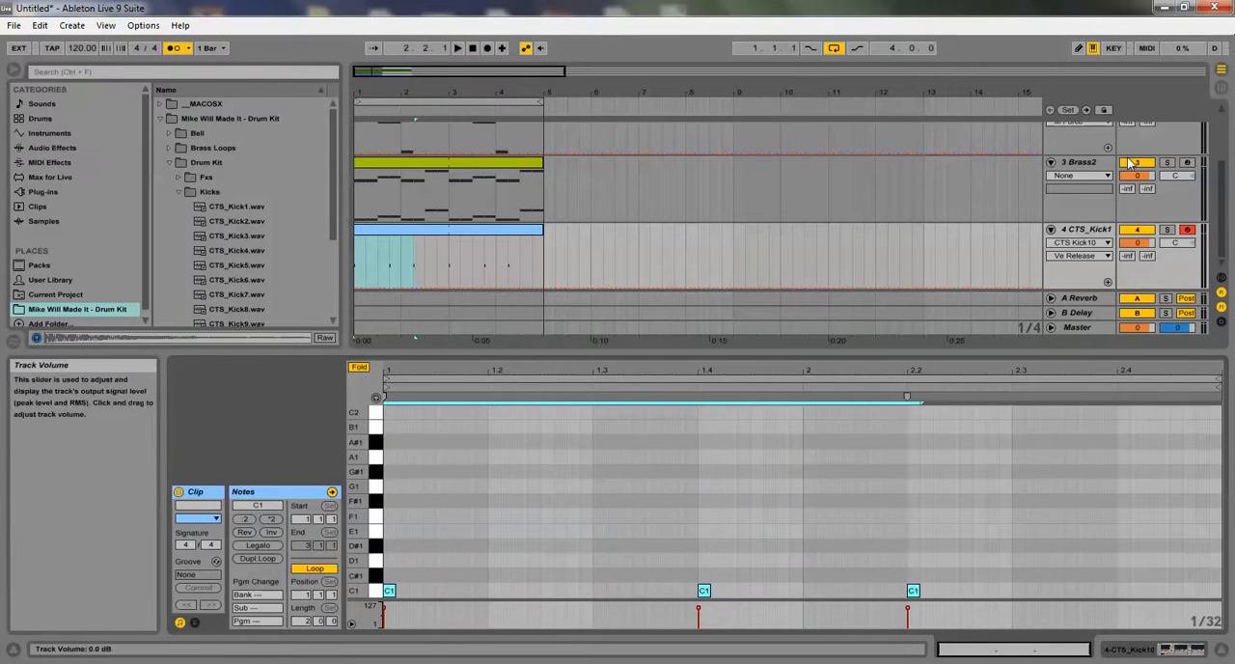
Deactivate the Bells4 Hard and Brass2 tracks and enlarge the note editor of the CTS_Kick10 clip
scroll(1109, 164, "up", 2)
left_click(1136, 126)
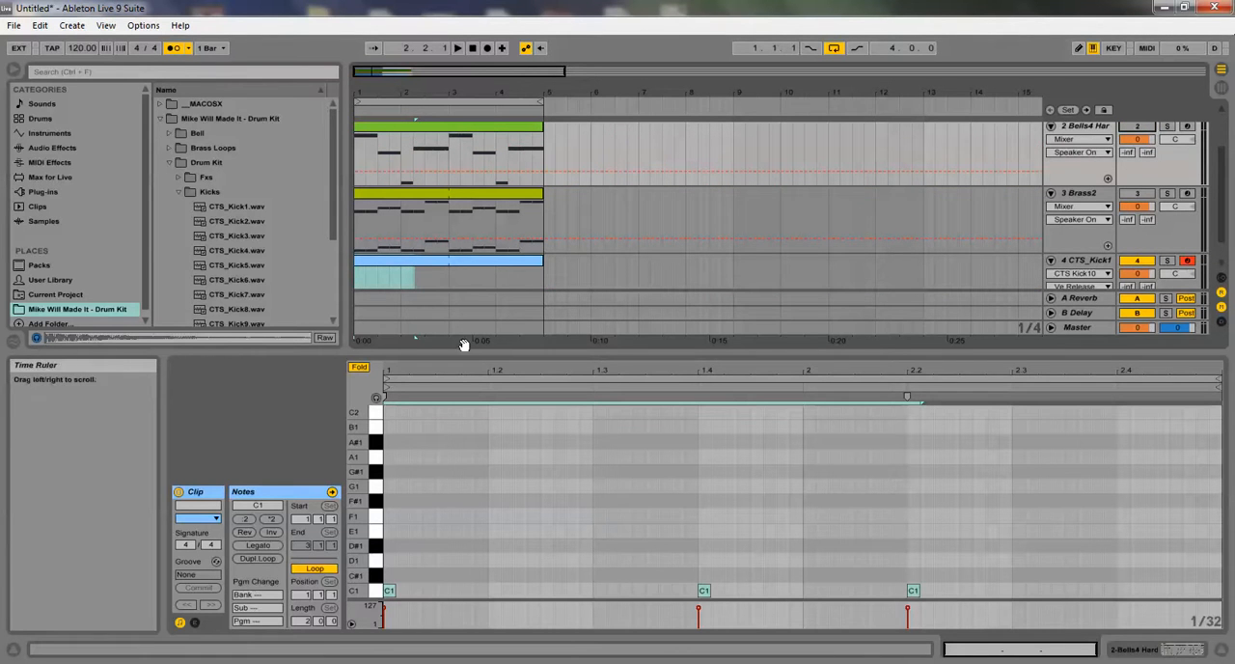
left_click_drag(467, 357, 450, 281)
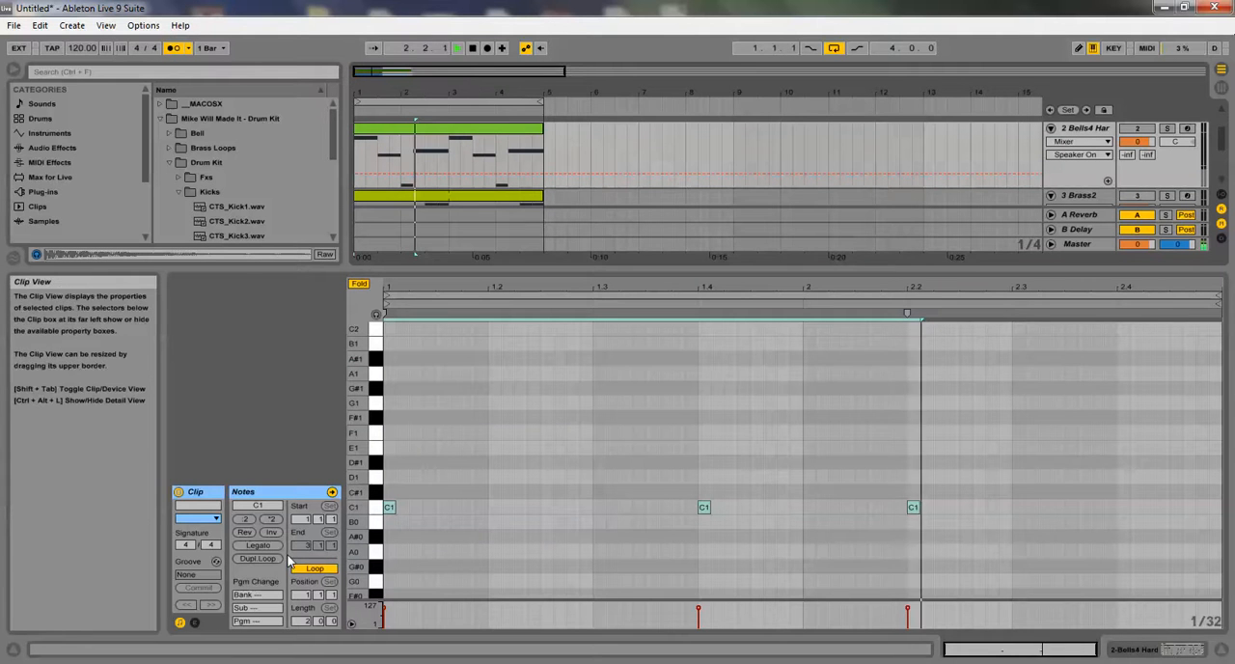
Lengthen the pasted C1 notes with Legato so each one reaches the next
left_click(257, 545)
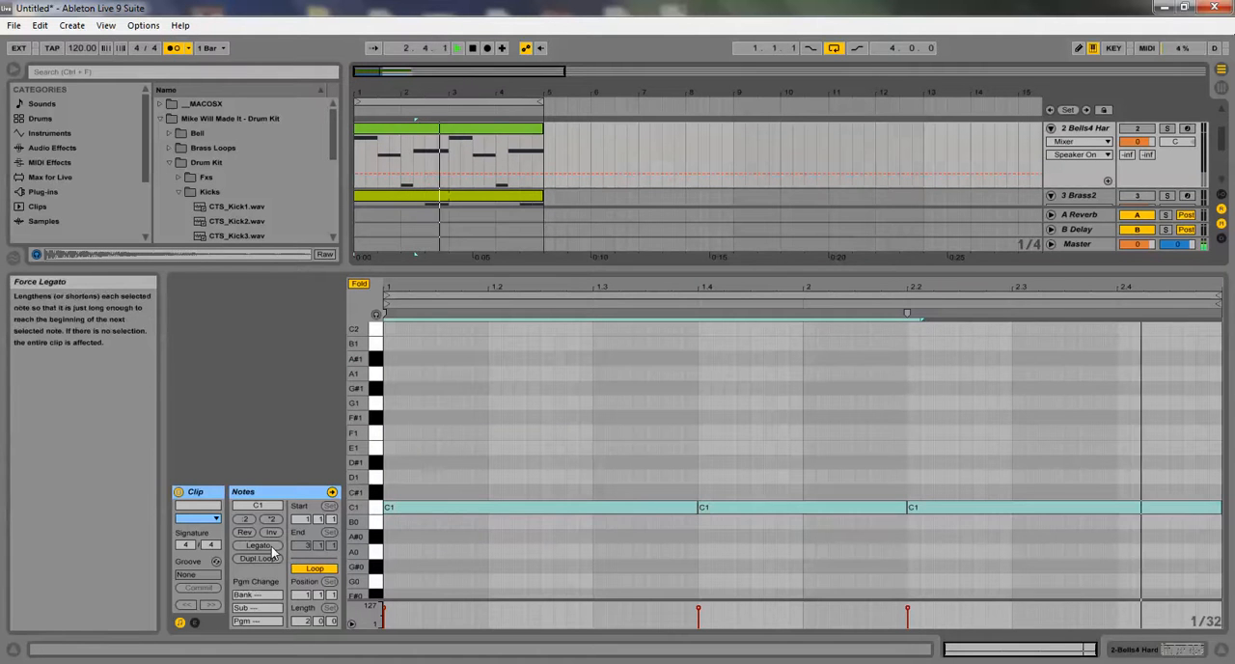
left_click(472, 473)
left_click(388, 507)
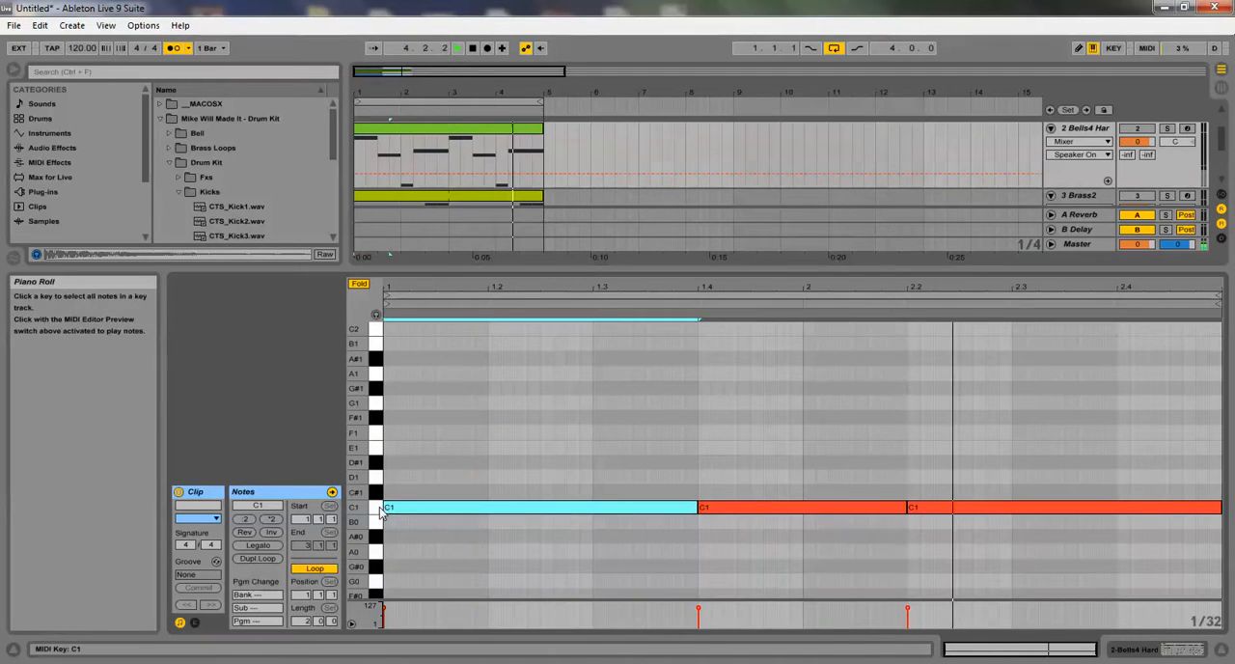
Transpose all the CTS_Kick10 notes up four octaves to C5
left_click(375, 507)
key("shift+Up")
key("shift+Up")
key("shift+Up")
key("shift+Up")
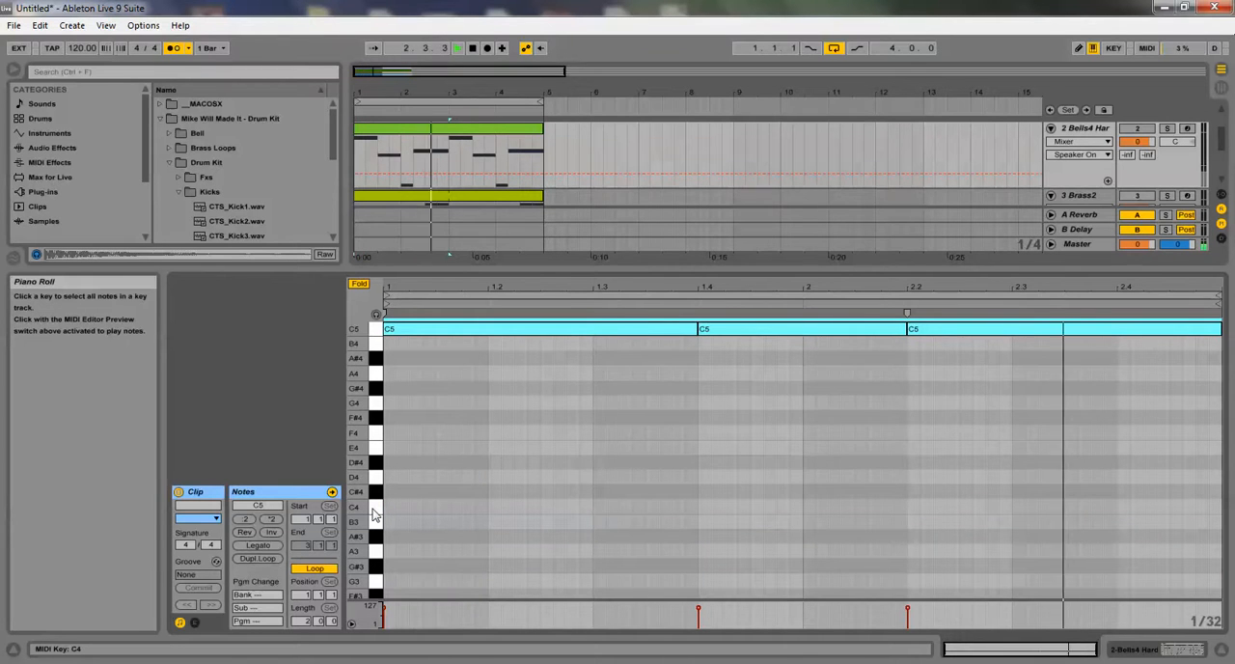
scroll(665, 429, "up", 1)
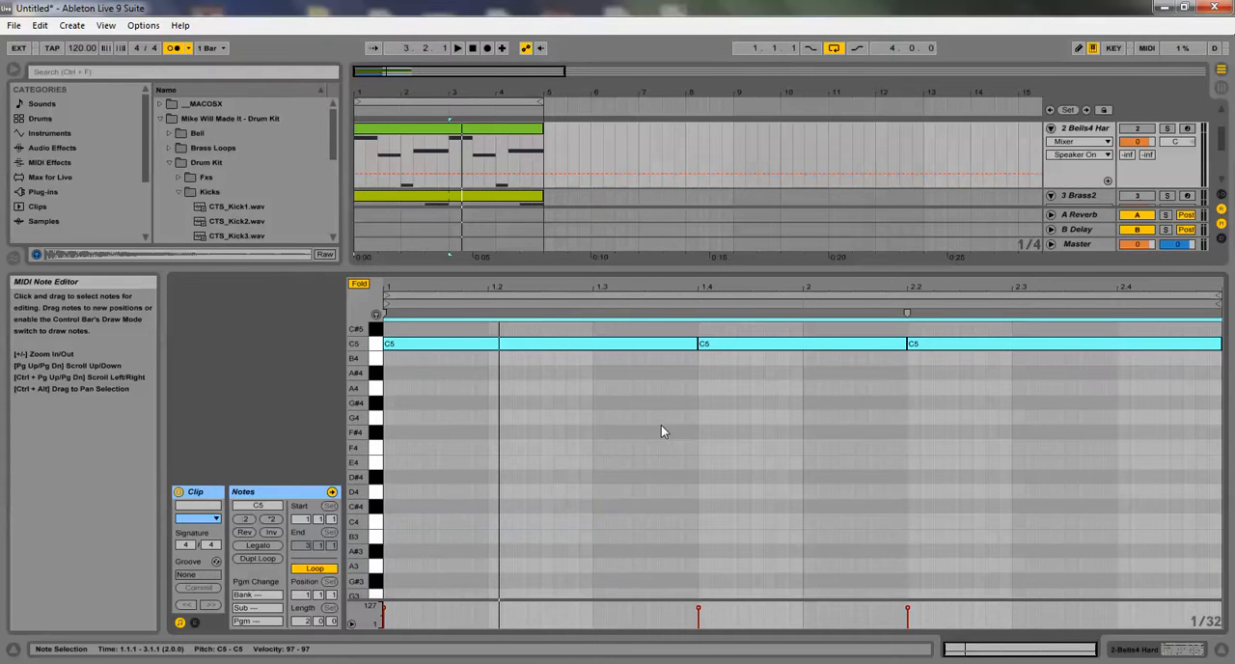
scroll(661, 426, "up", 1)
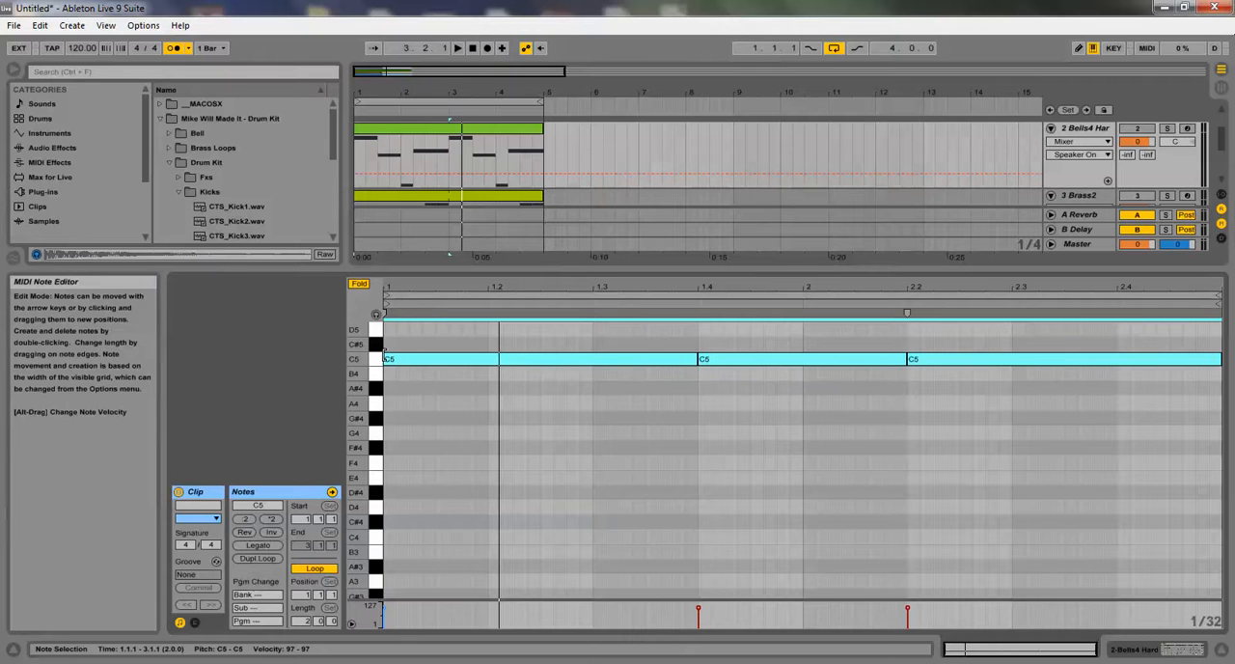
Lower the second bass note, at 1.4, by two semitones to A#4 and play the loop
left_click(695, 336)
left_click(733, 359)
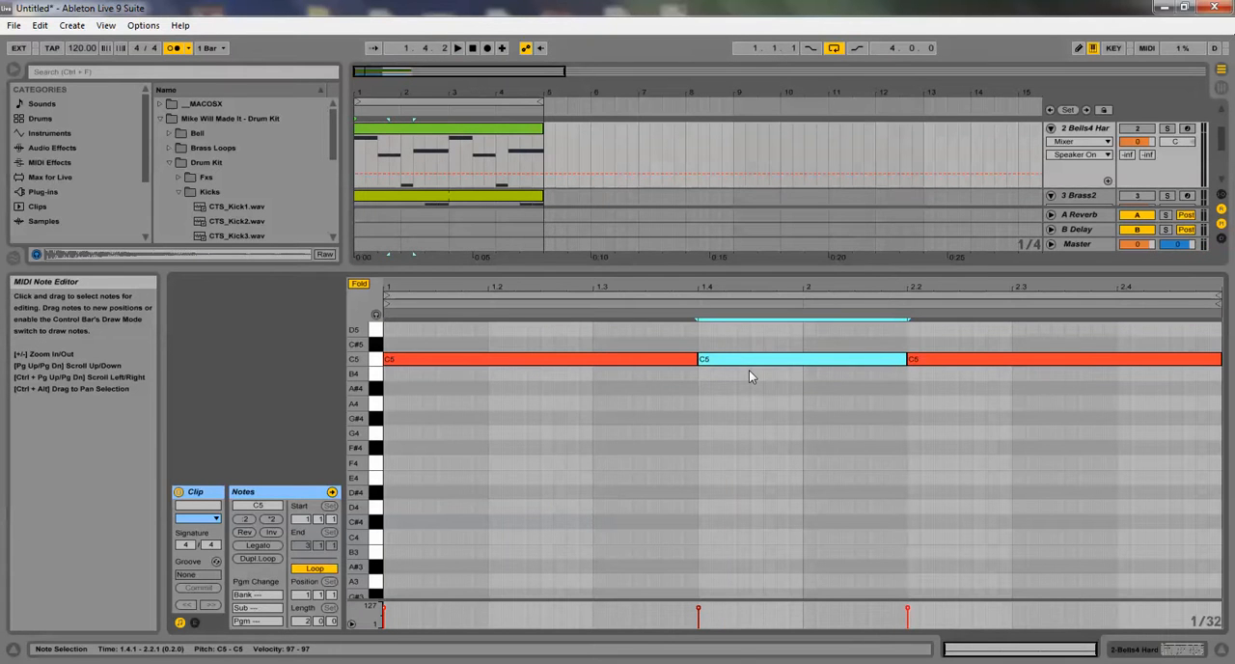
left_click(1138, 129)
key("space")
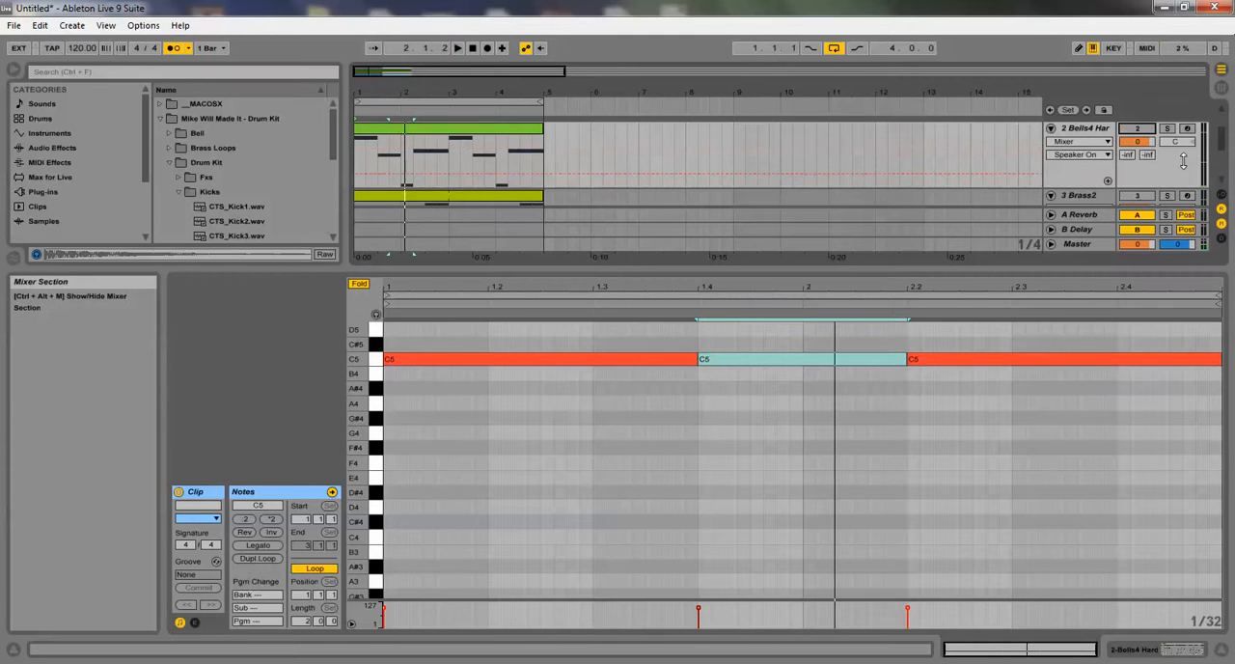
left_click(846, 358)
key("Down")
key("Down")
key("space")
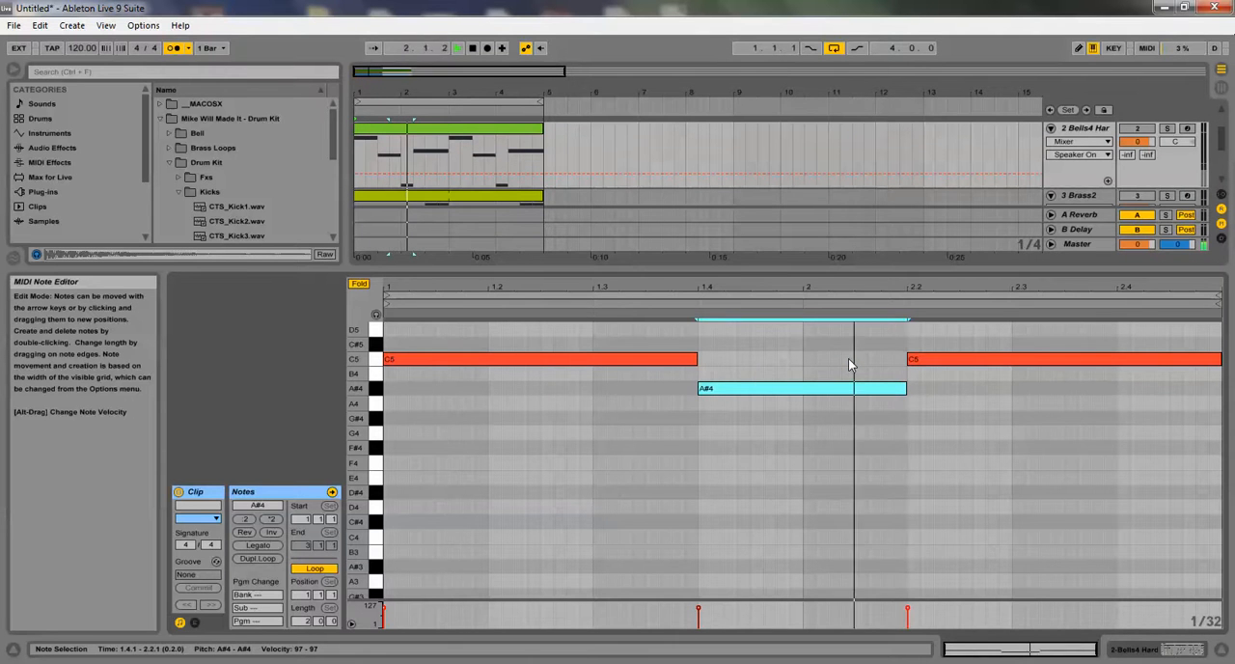
Reactivate the Bells4 Hard track and listen to the bass line together with the bell melody
left_click(1128, 130)
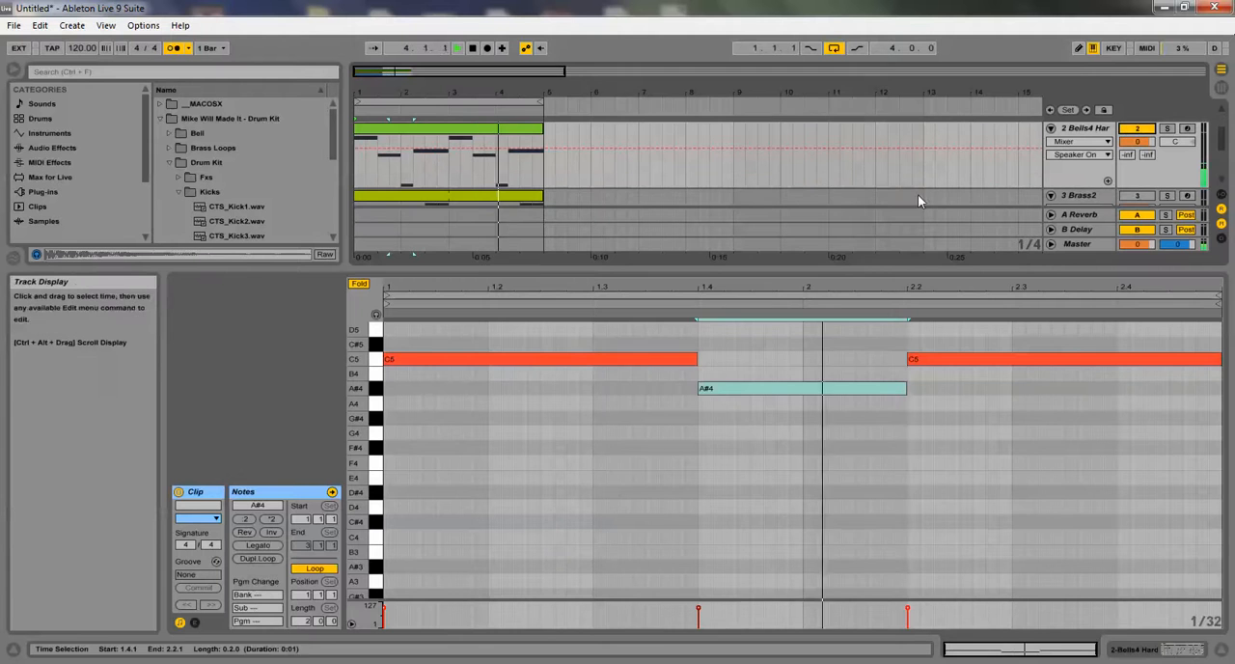
left_click(820, 345)
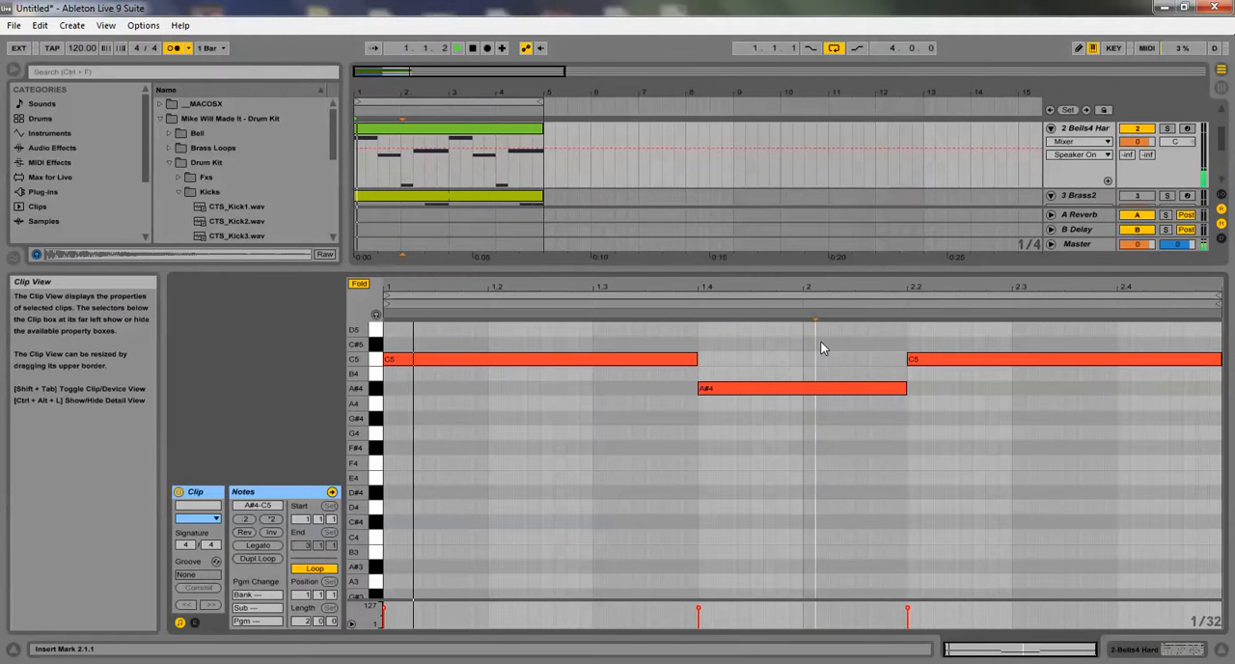
key("ctrl+a")
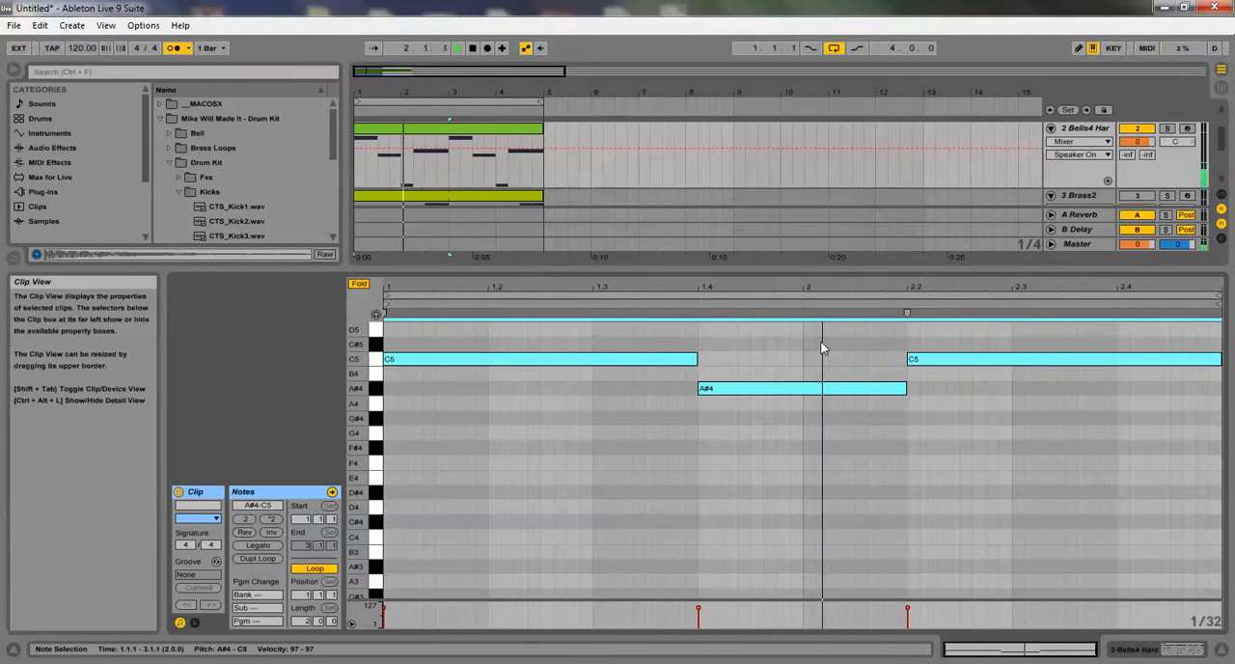
left_click(645, 463)
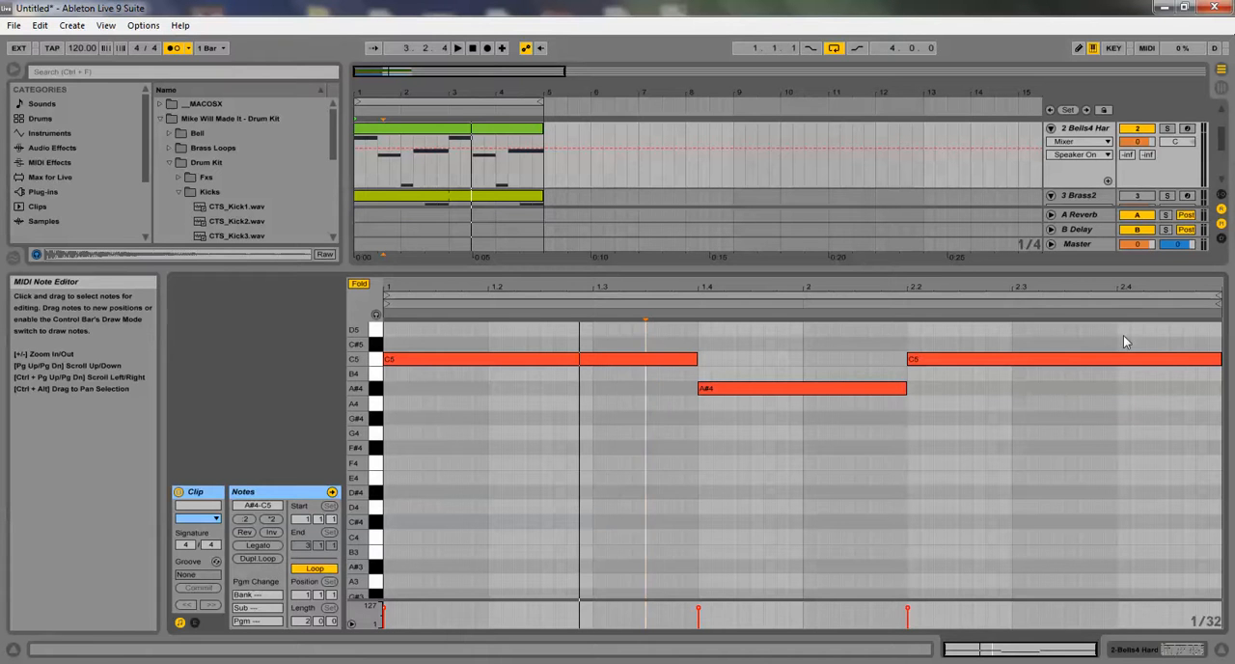
Play the loop again and reactivate the Brass2 track to hear the brass with the bass line
right_click(1145, 416)
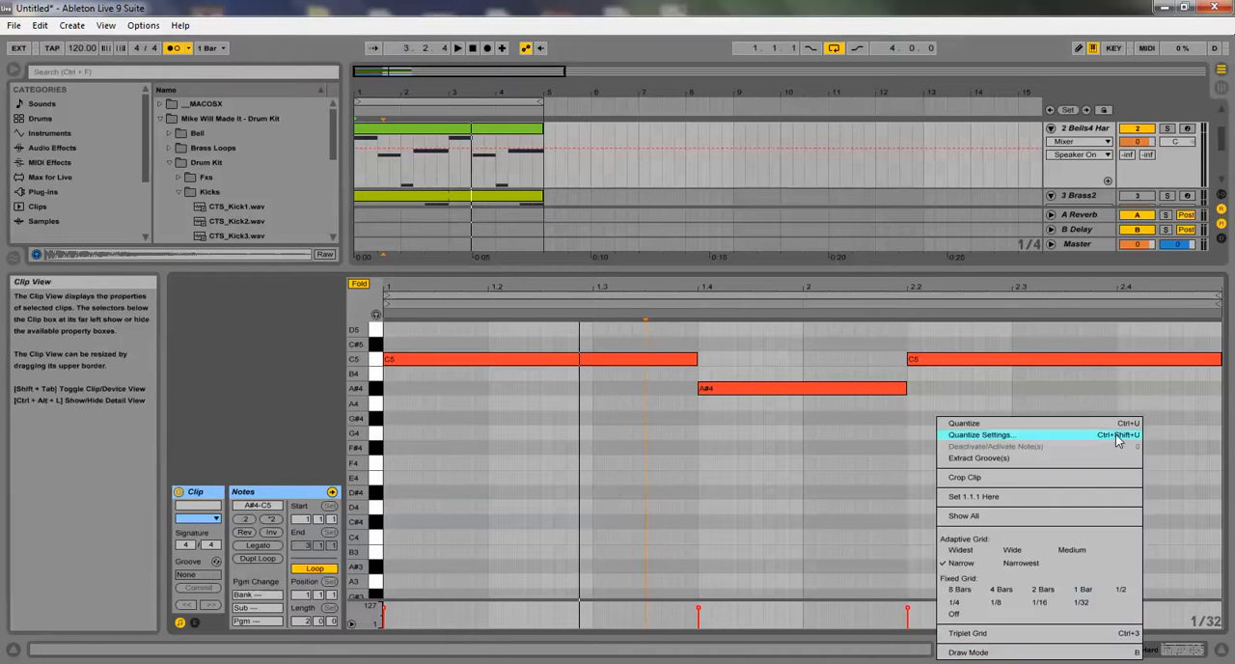
left_click(788, 498)
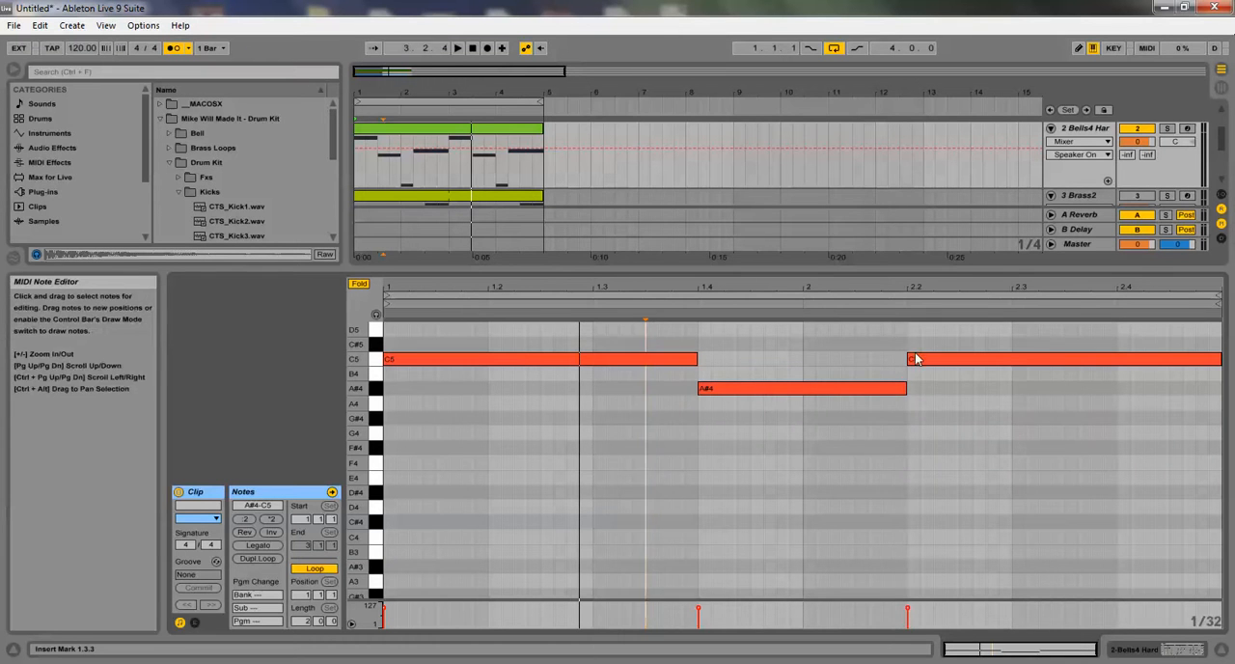
key("space")
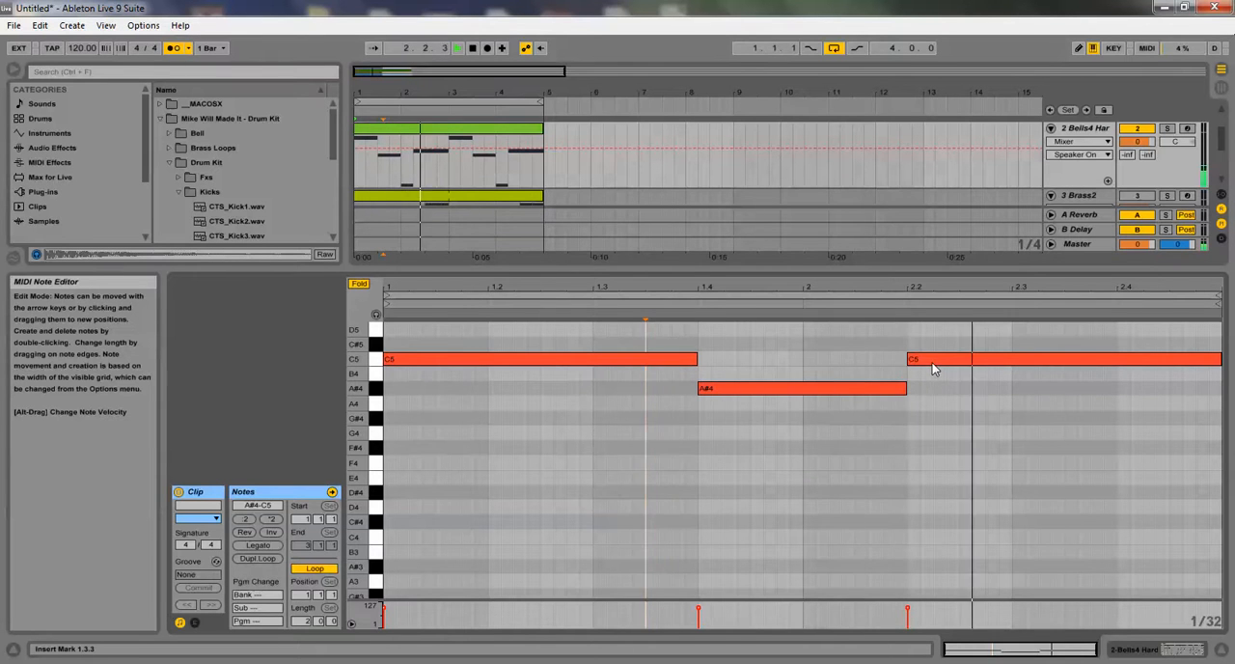
left_click(635, 422)
key("space")
scroll(1134, 172, "down", 1)
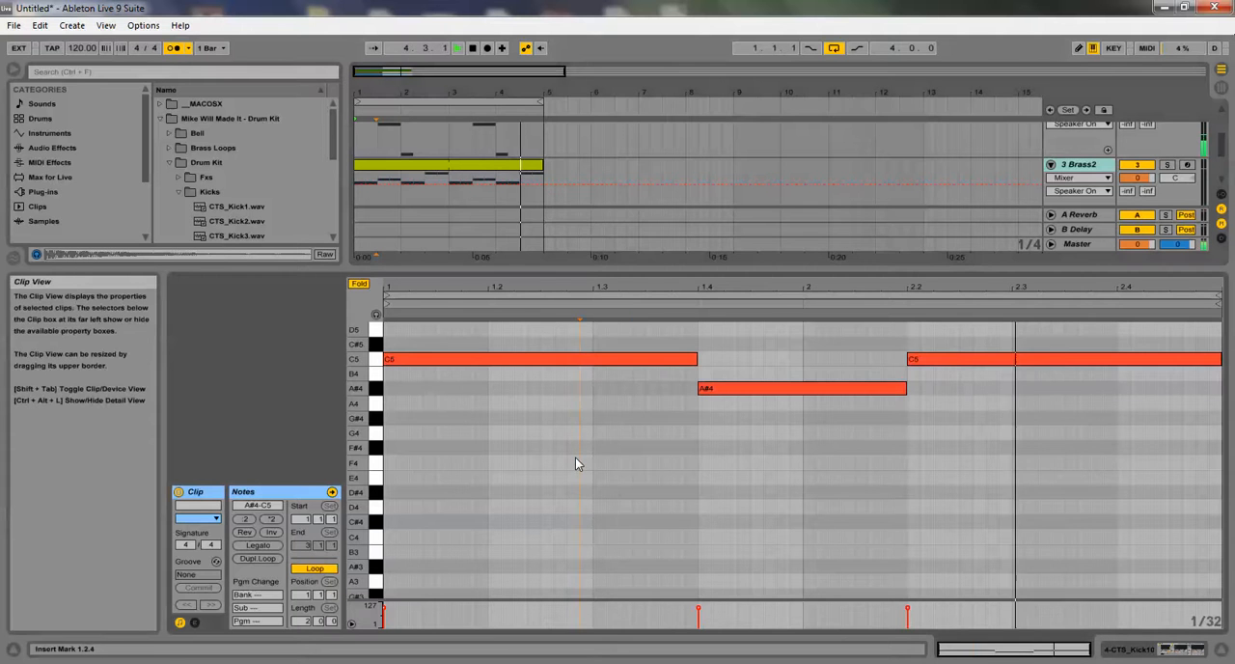
Select all the CTS_Kick10 notes and transpose them down two octaves to C3 and A#2, comparing with one octave higher
key("ctrl+s")
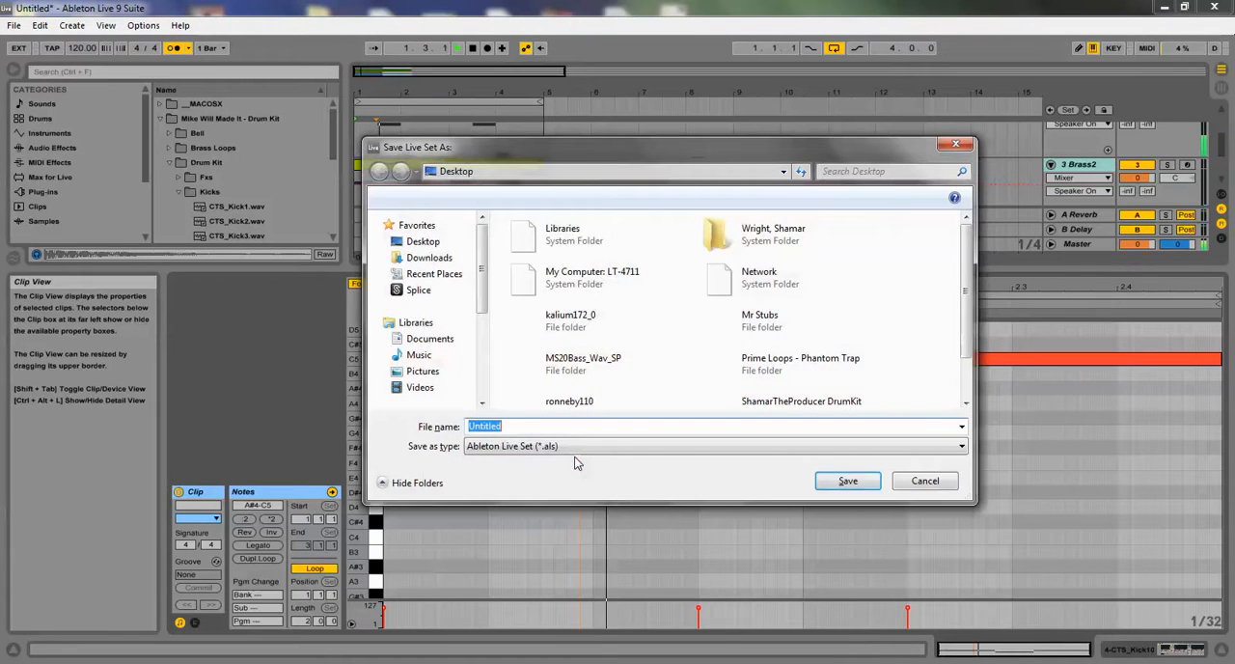
left_click(908, 480)
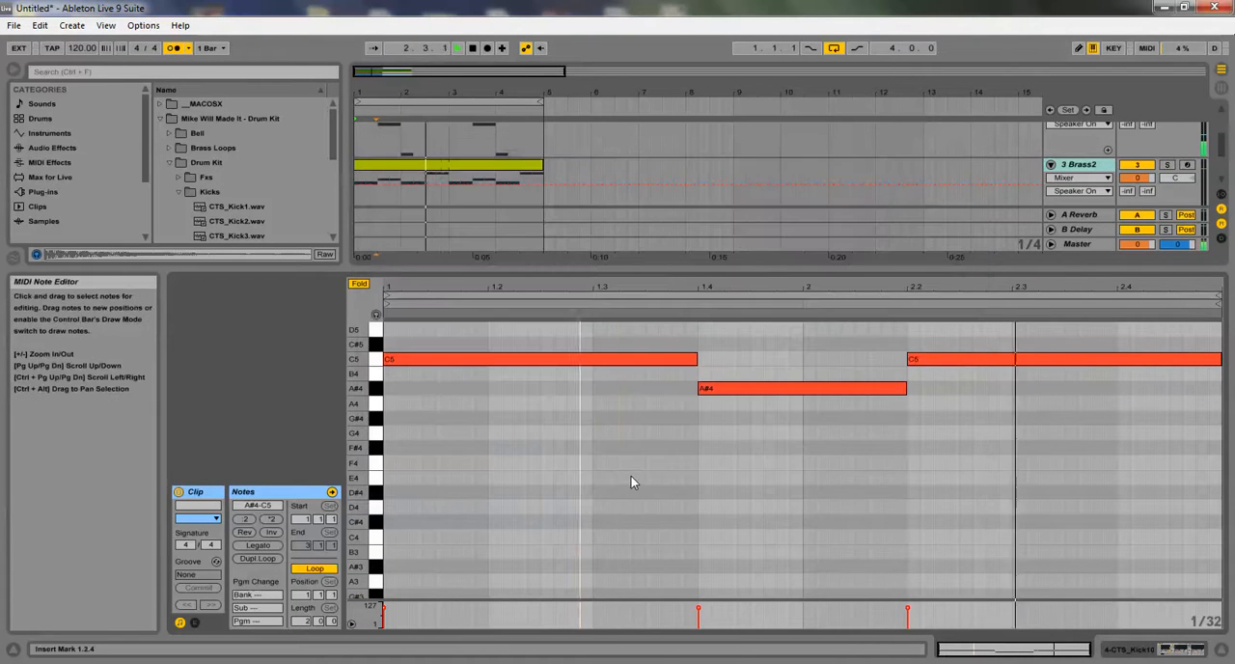
key("ctrl+a")
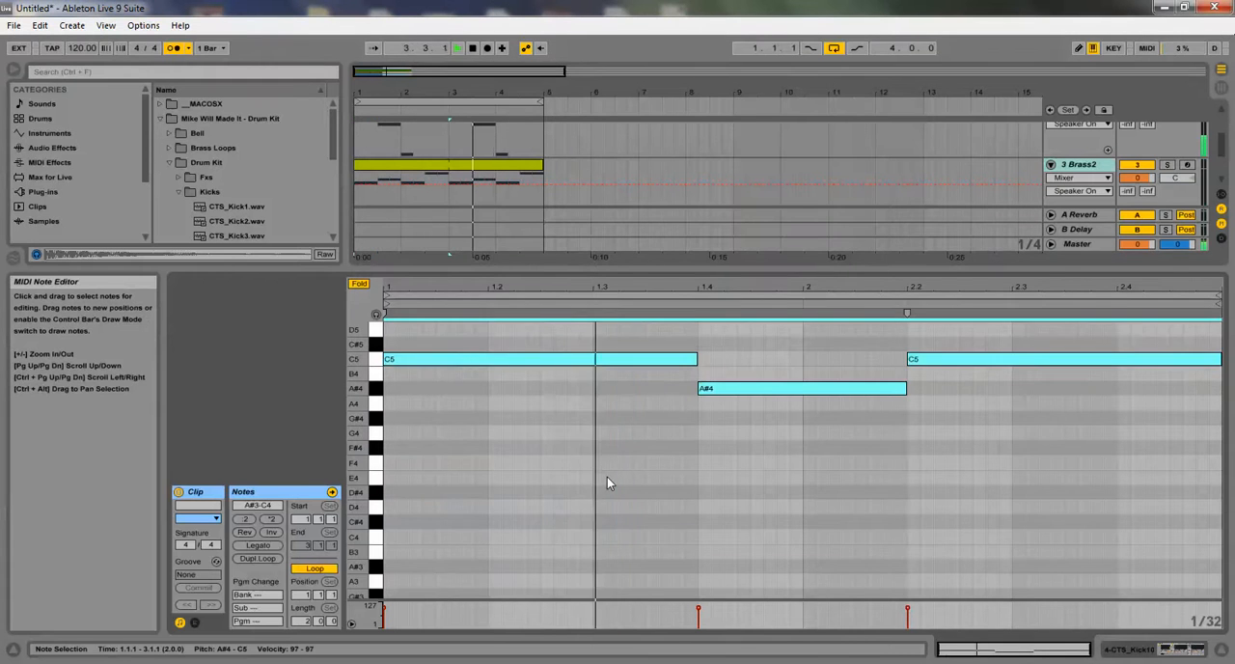
key("shift+Down")
key("shift+Down")
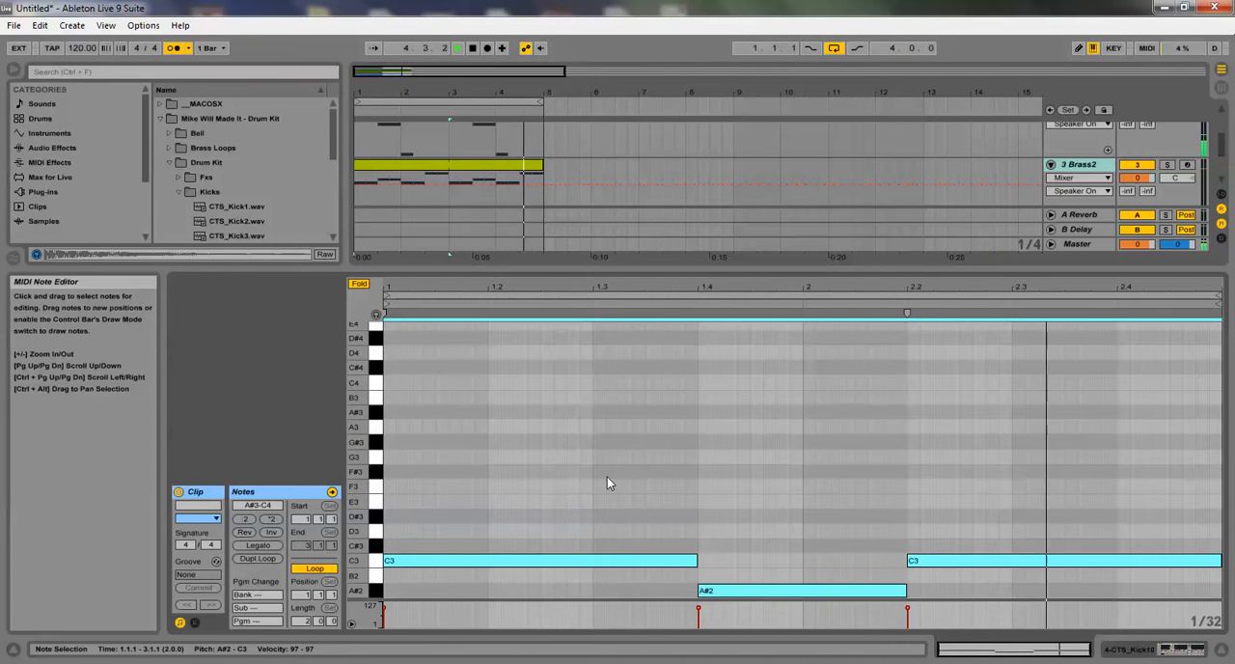
key("shift+Up")
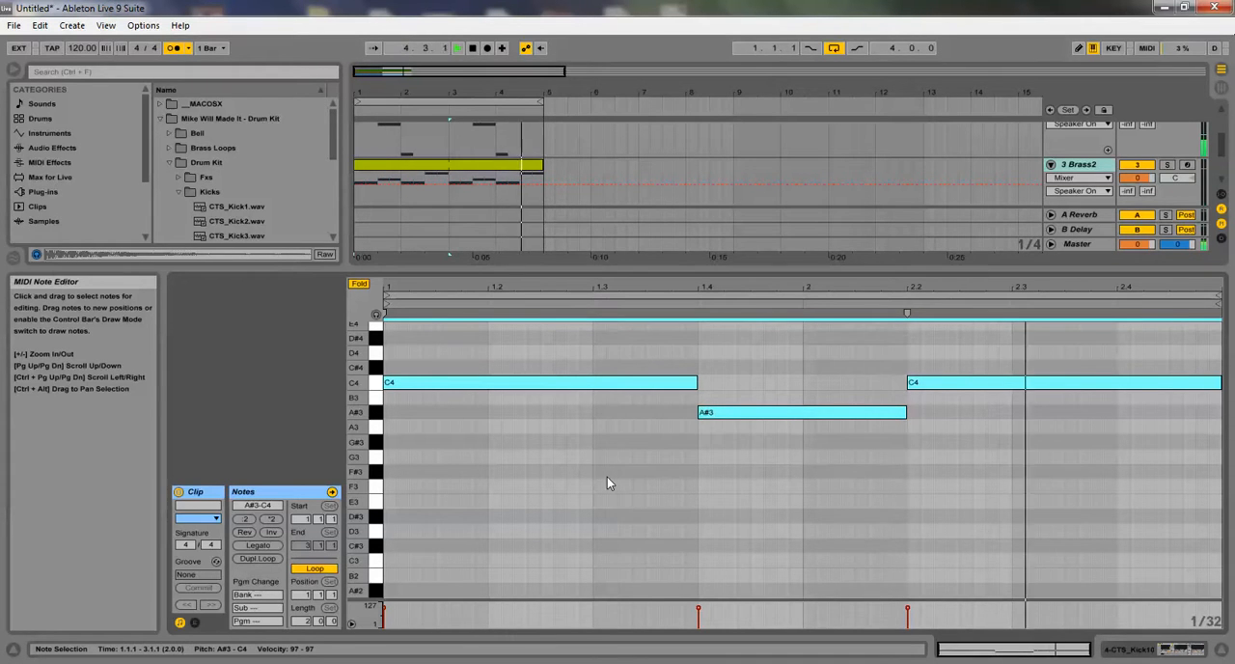
key("shift+Down")
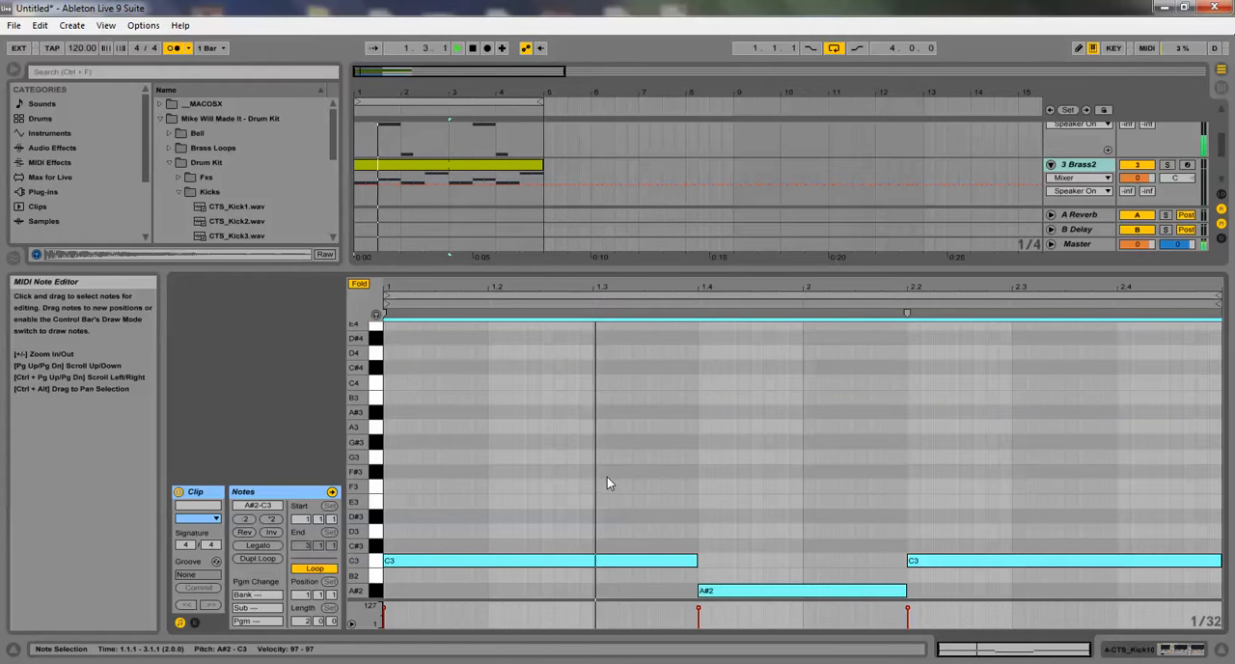
Raise the last bass note, at 2.2, by two semitones to D3
left_click(898, 537)
left_click(917, 565)
key("Up")
key("Up")
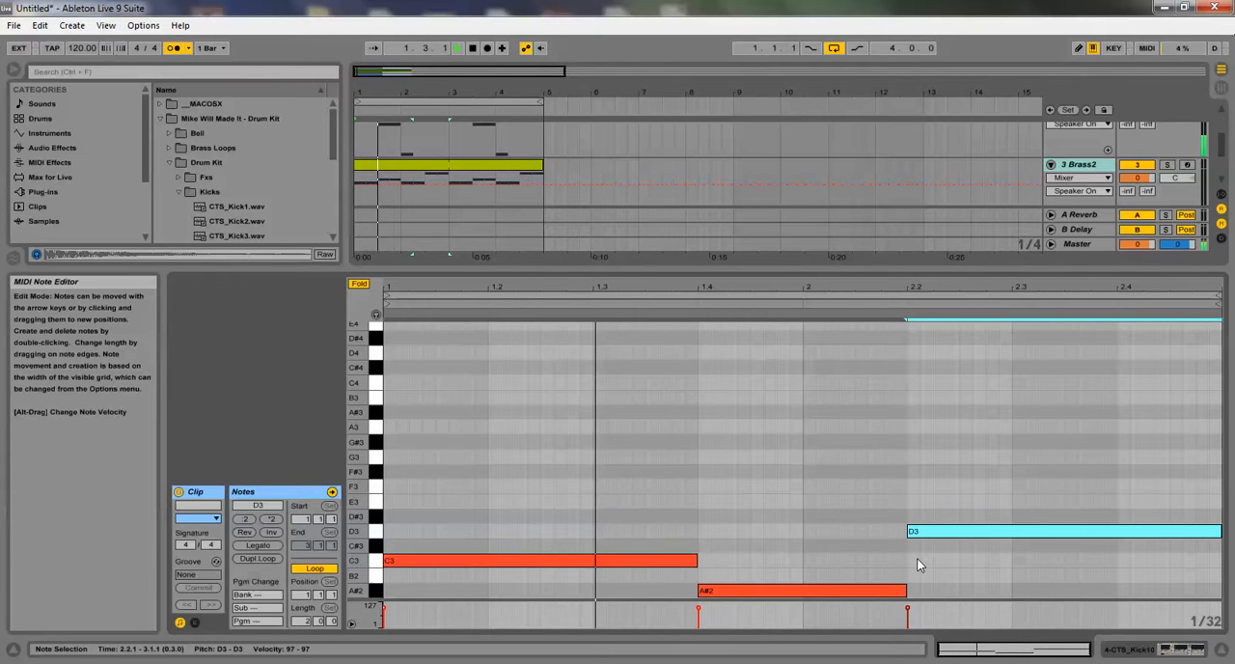
left_click(836, 436)
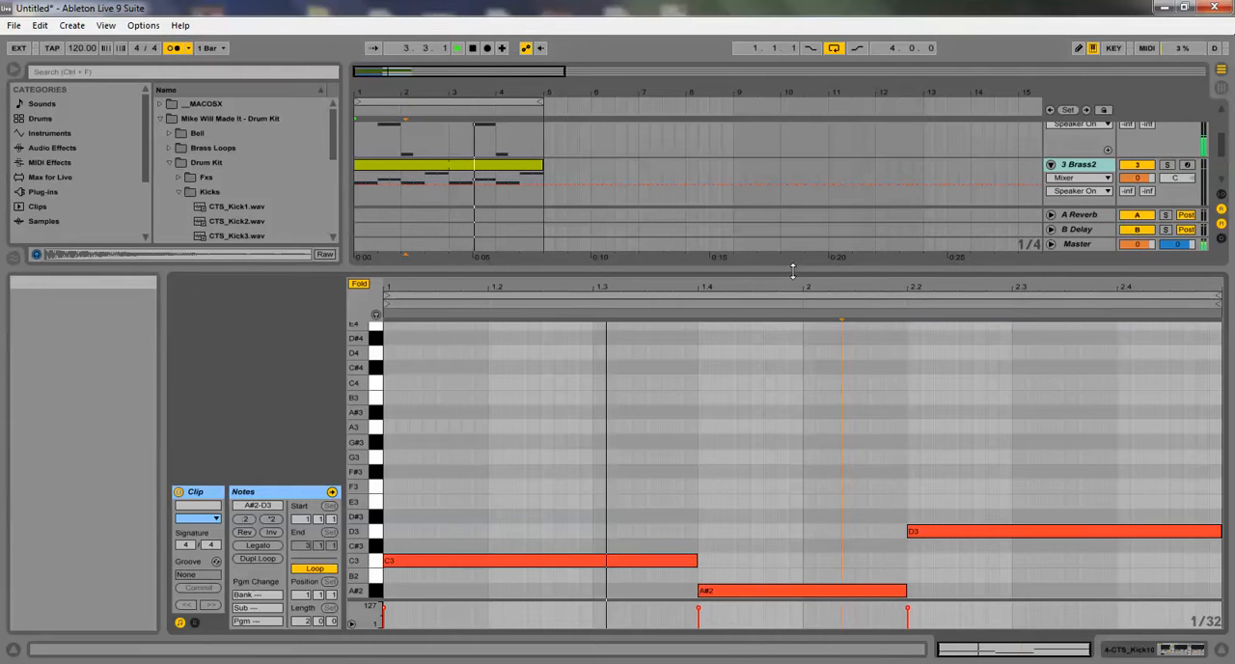
Hide the note editor to show the full arrangement and deactivate all four tracks
left_click_drag(792, 271, 837, 575)
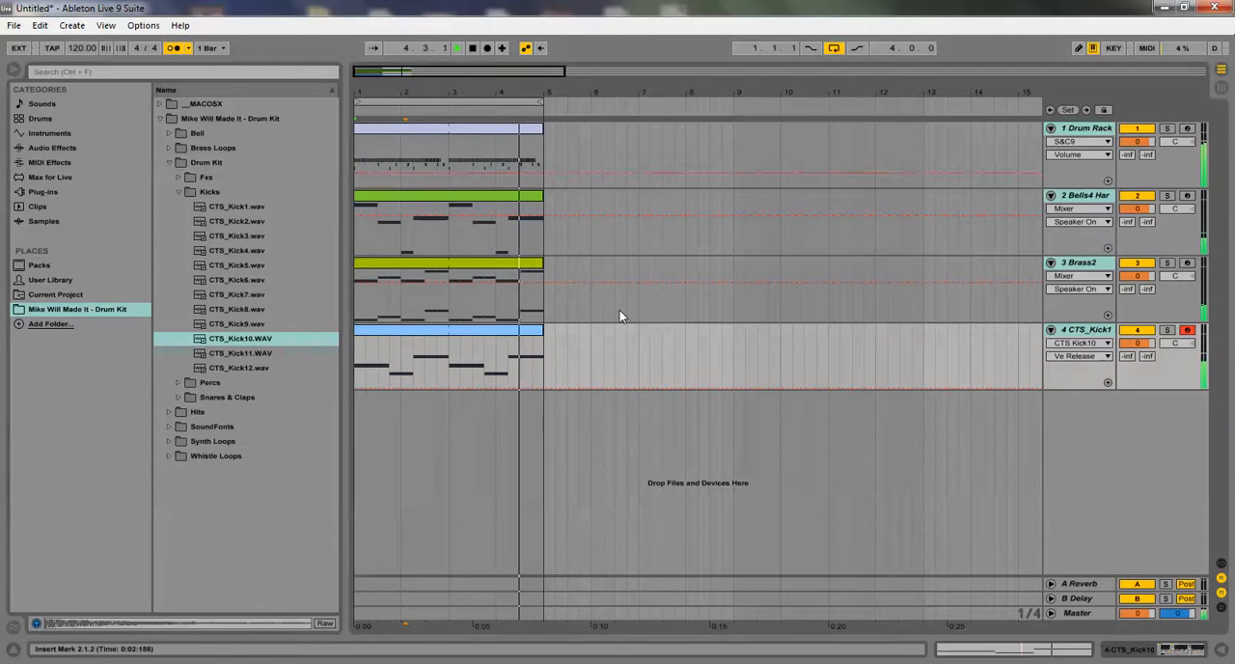
left_click(1127, 128)
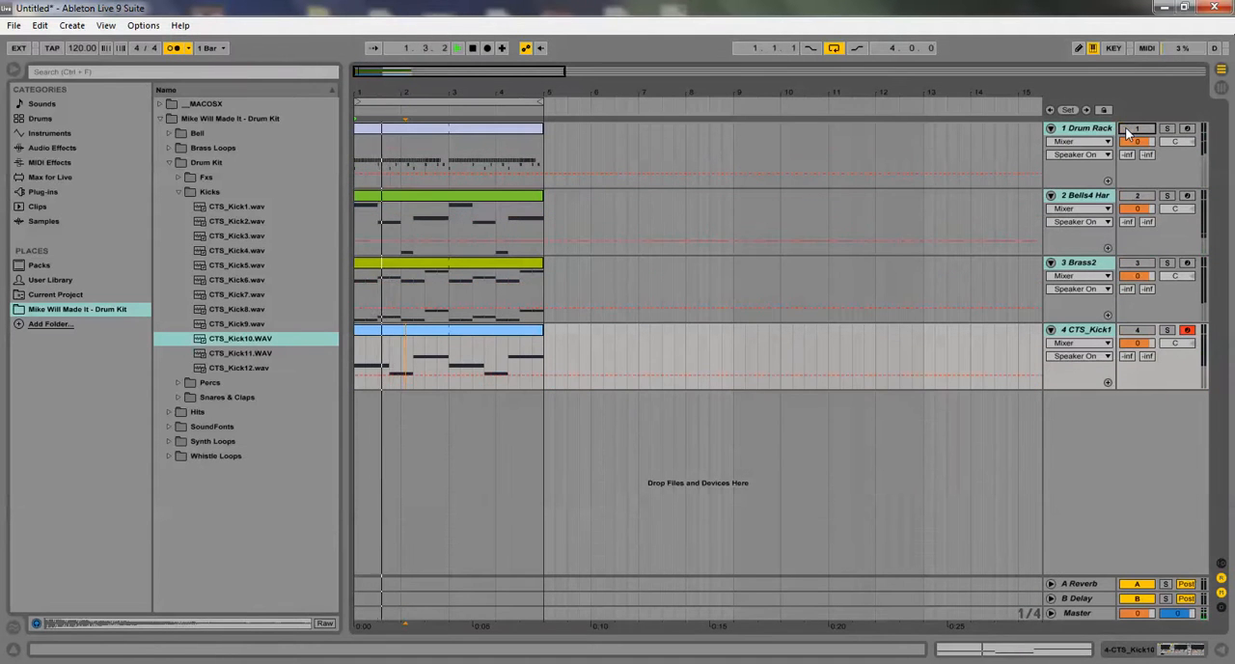
Reactivate all four tracks, bringing the Drum Rack in last, and solo the Bells4 Hard track
left_click(1131, 132)
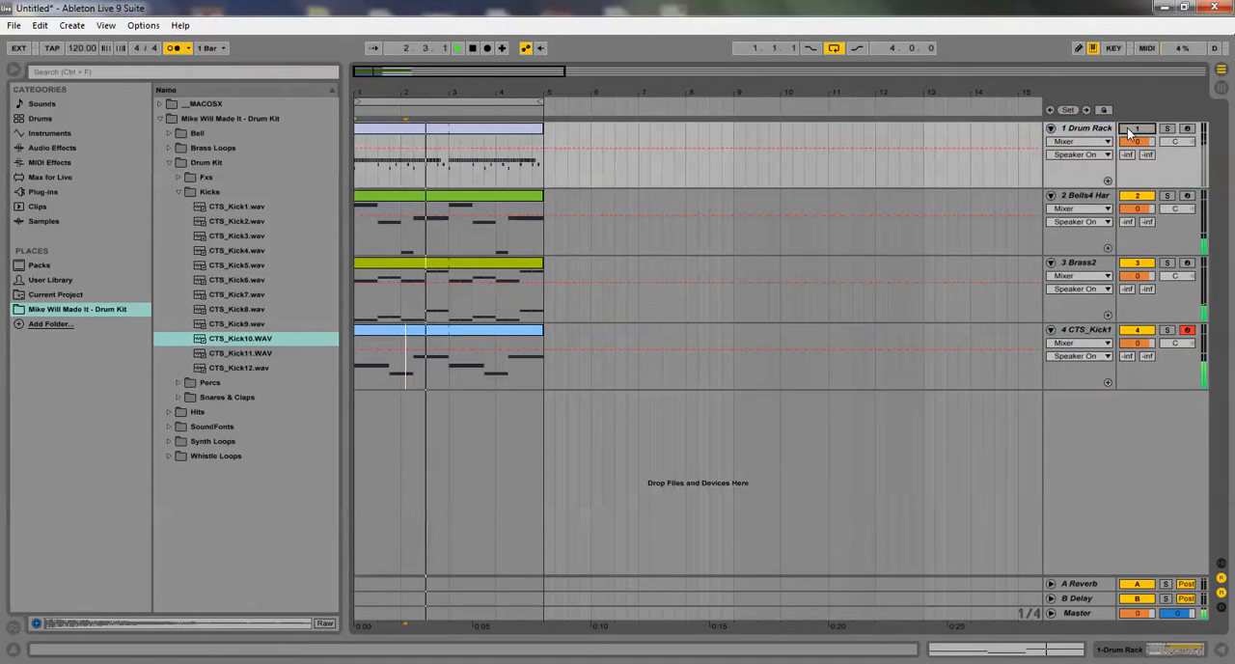
left_click(1132, 133)
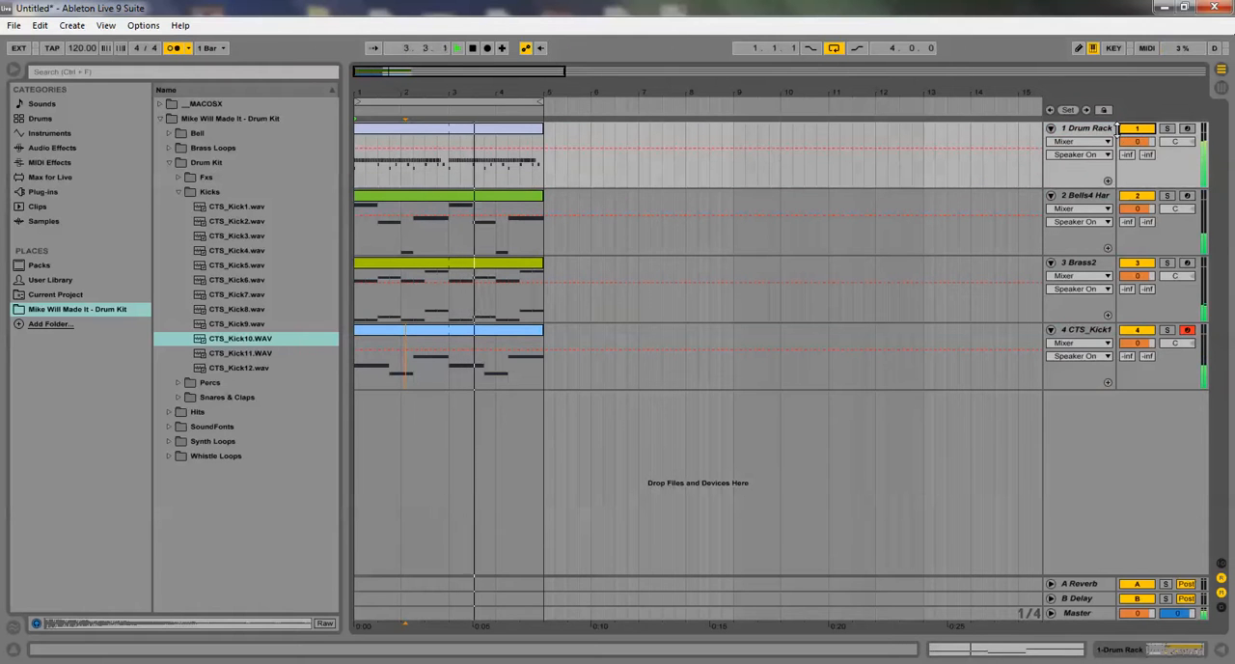
left_click(1166, 197)
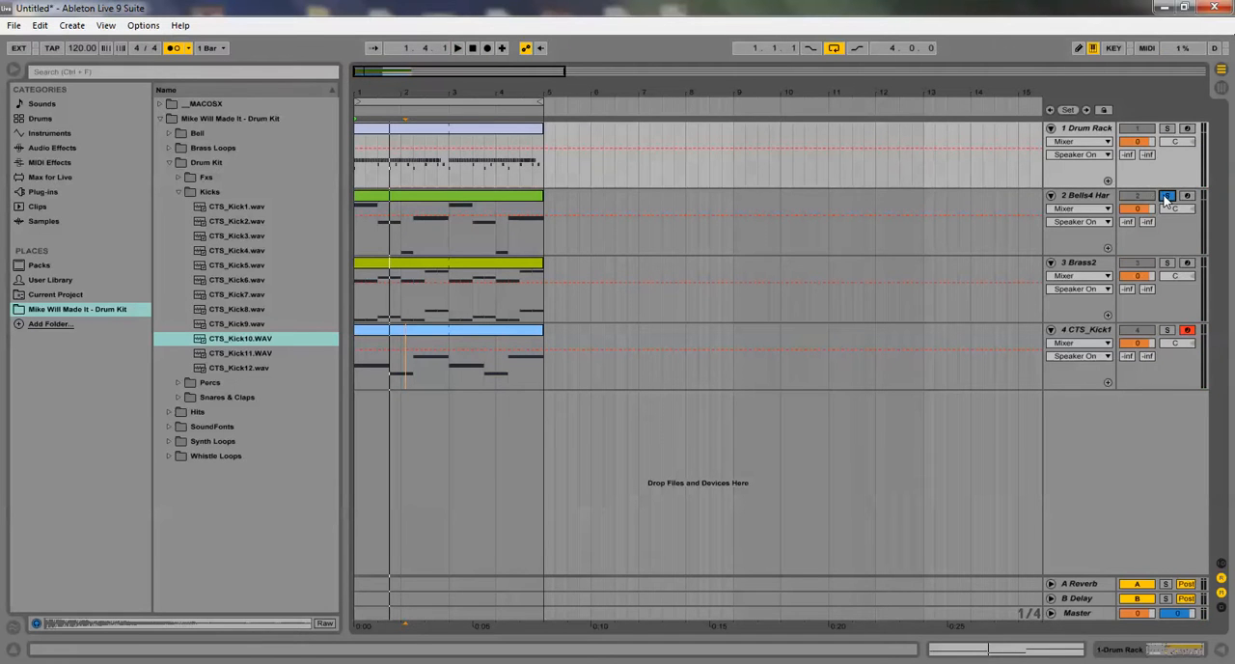
Open the Bells4 Hard clip's notes and shorten the first F#4 note so that it ends at 1.2
double_click(405, 196)
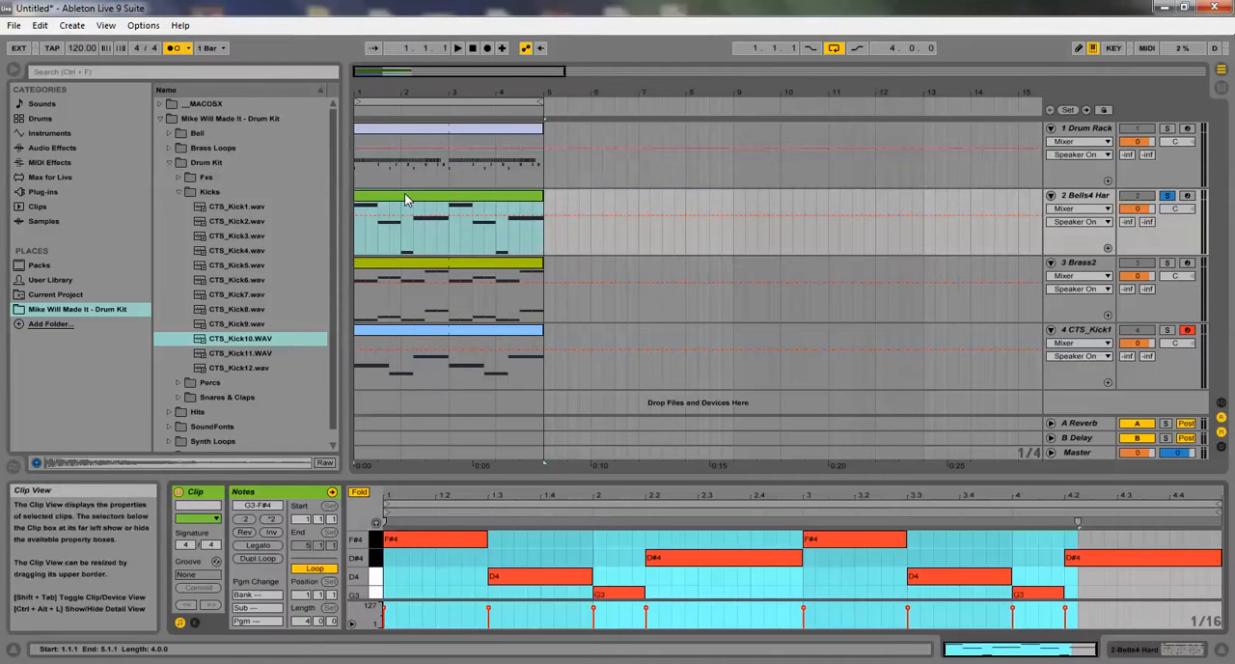
left_click(538, 559)
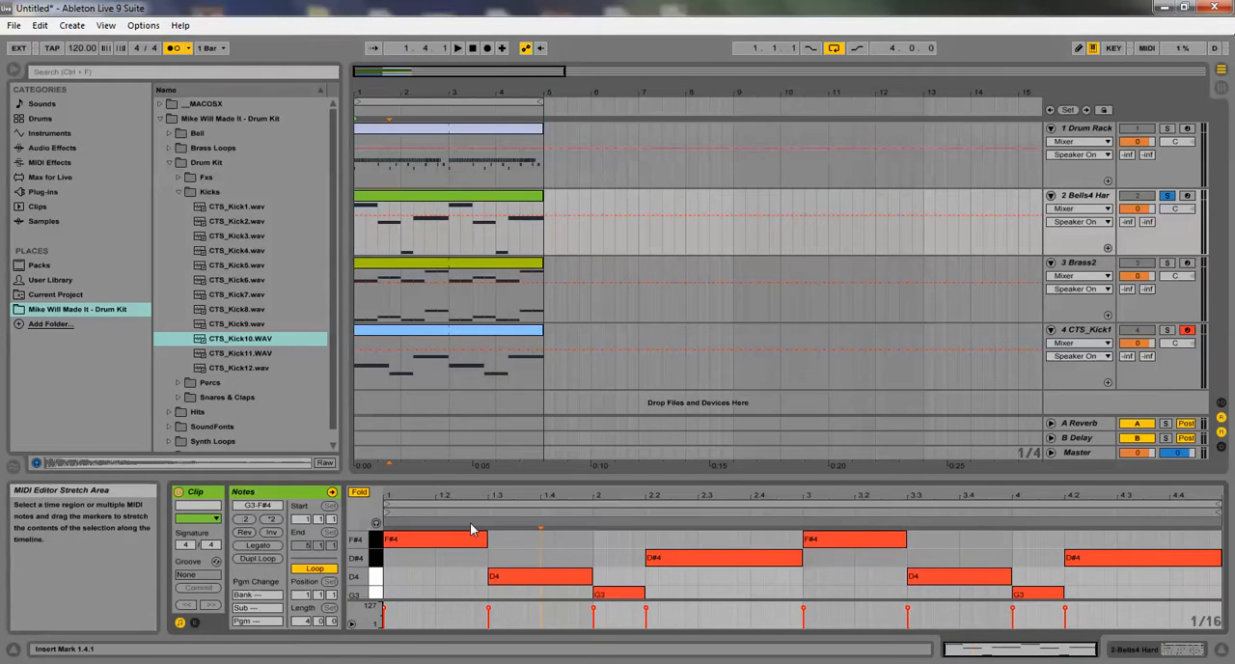
left_click_drag(480, 537, 435, 538)
left_click(446, 550)
double_click(447, 548)
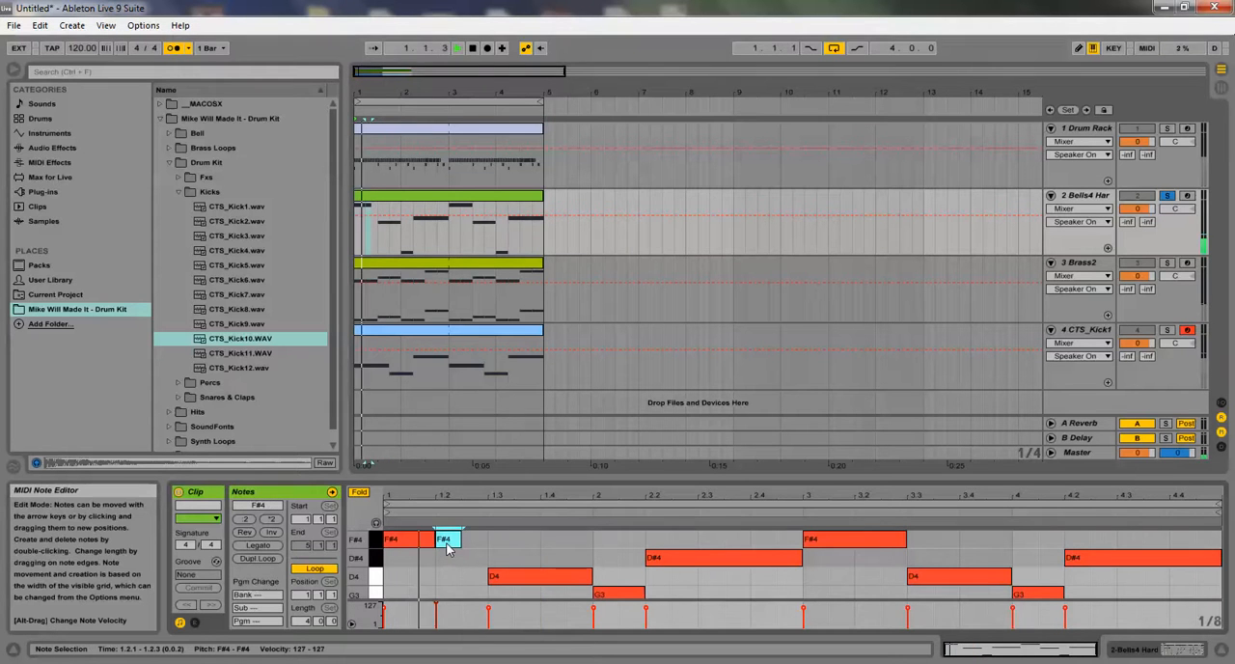
left_click(494, 560)
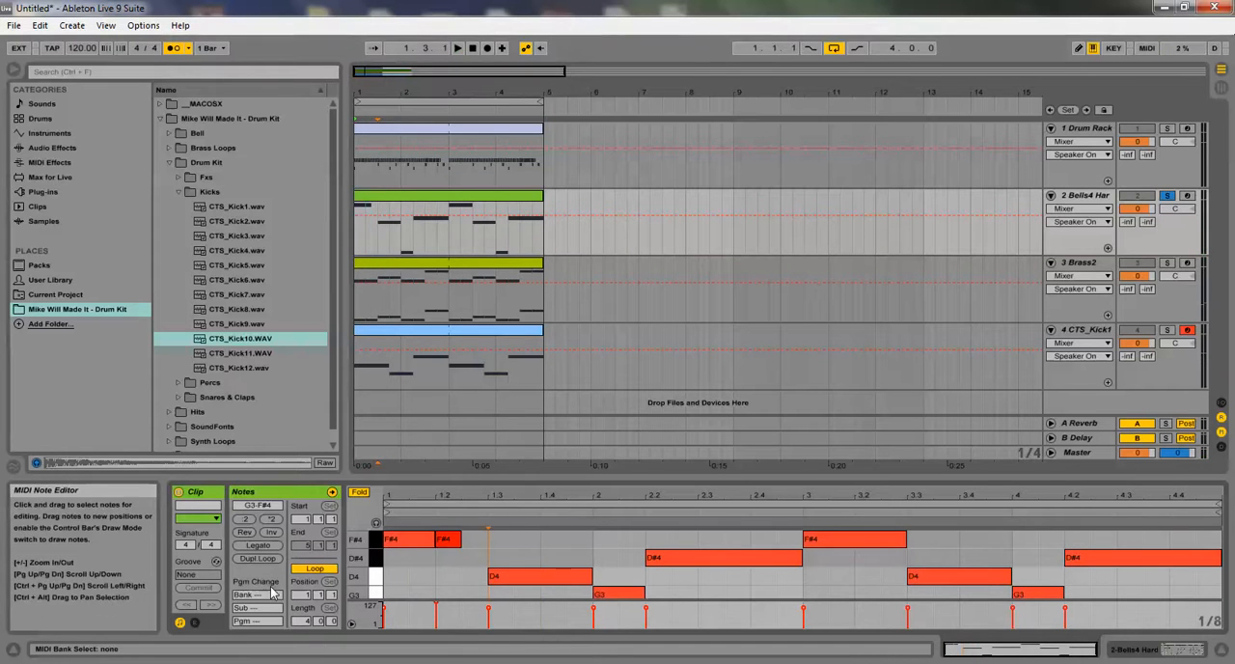
left_click(271, 559)
key("space")
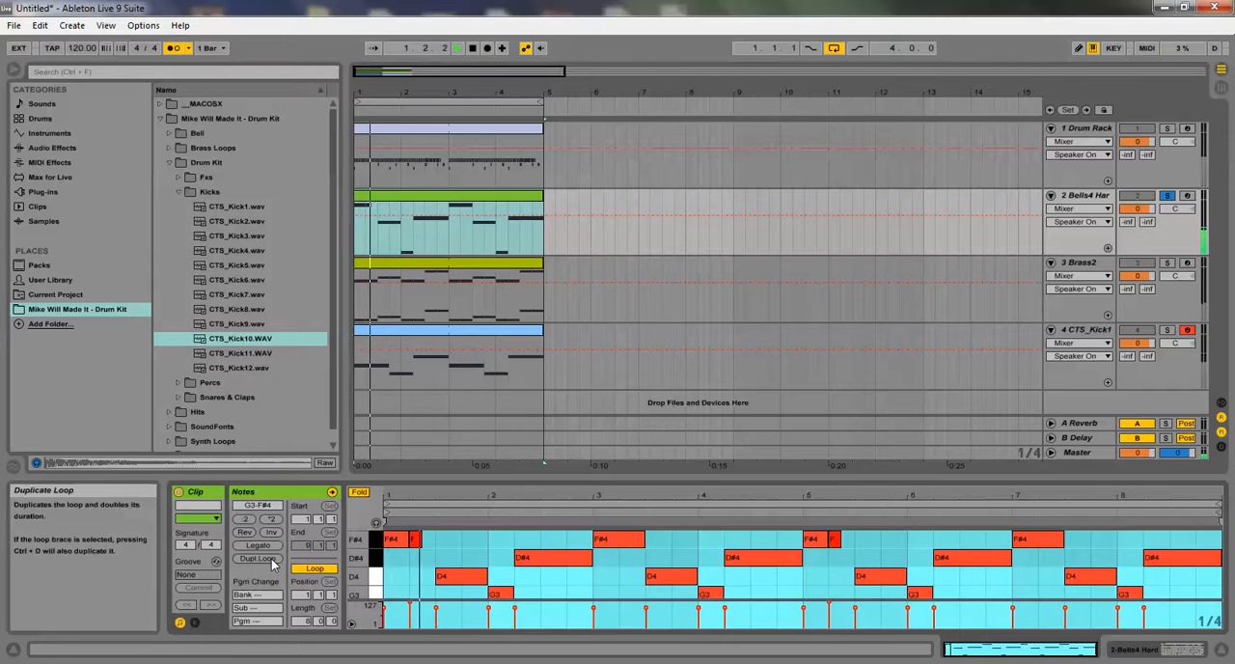
key("space")
key("ctrl+z")
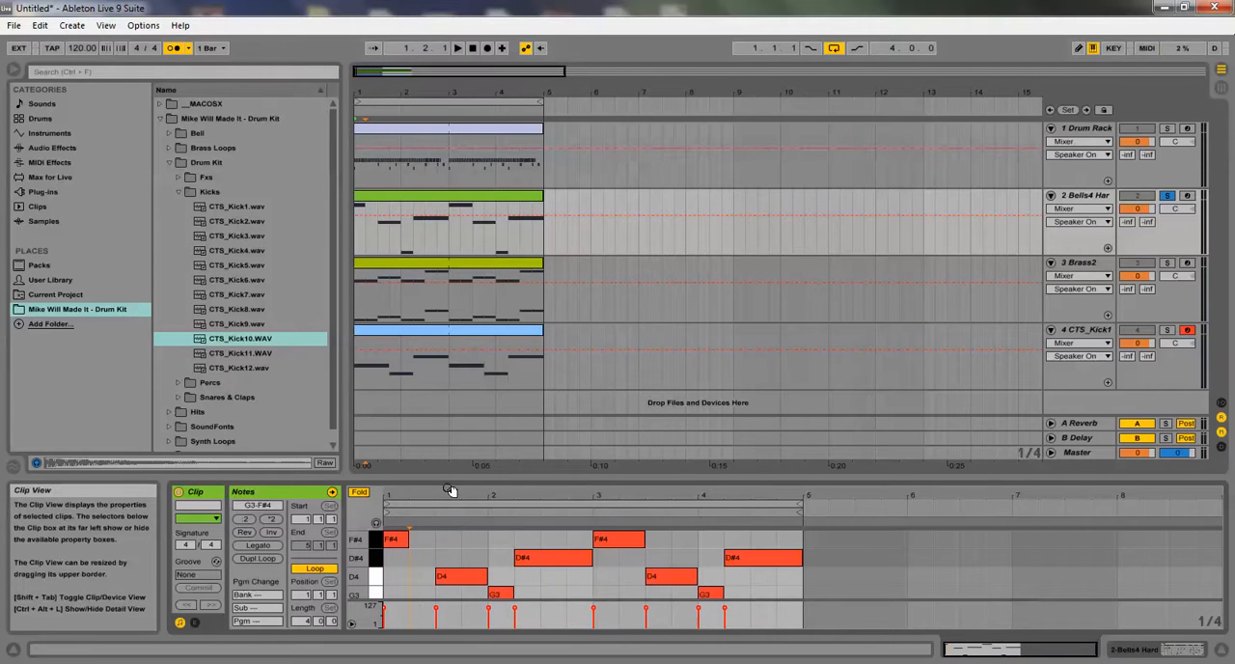
Add an F#4 note from 1.2 to 1.3, and split the D#4 at 2.2 so a second D#4 runs from 2.3.3 to 3.1
right_click(444, 569)
left_click(482, 373)
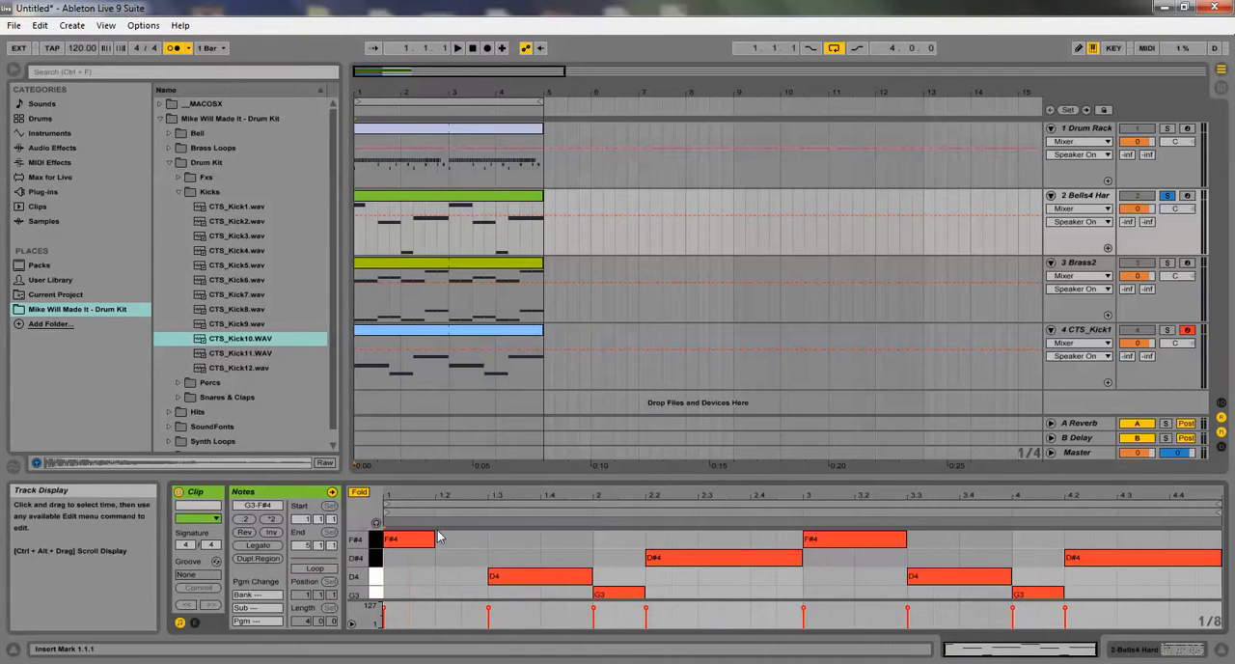
double_click(457, 546)
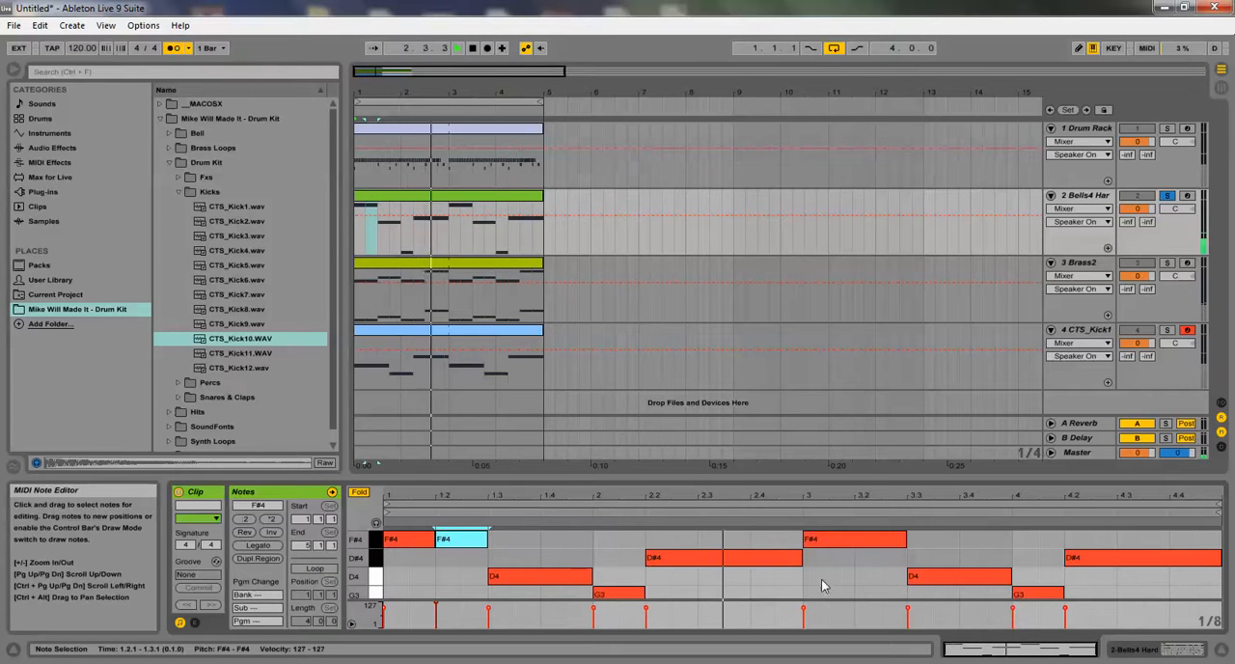
mouse_move(801, 558)
left_mouse_down()
mouse_move(724, 559)
mouse_move(800, 564)
left_mouse_up()
double_click(733, 563)
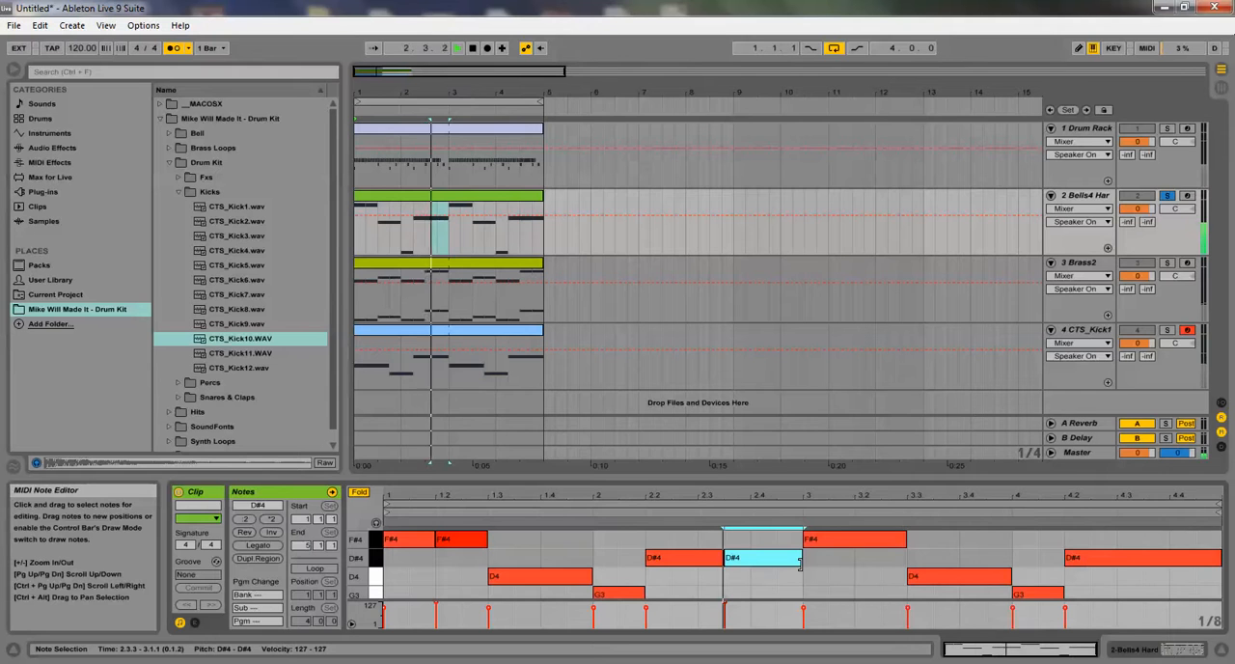
Show the Bells4 Hard track's devices and add an EQ Eight audio effect after the instrument
double_click(1066, 198)
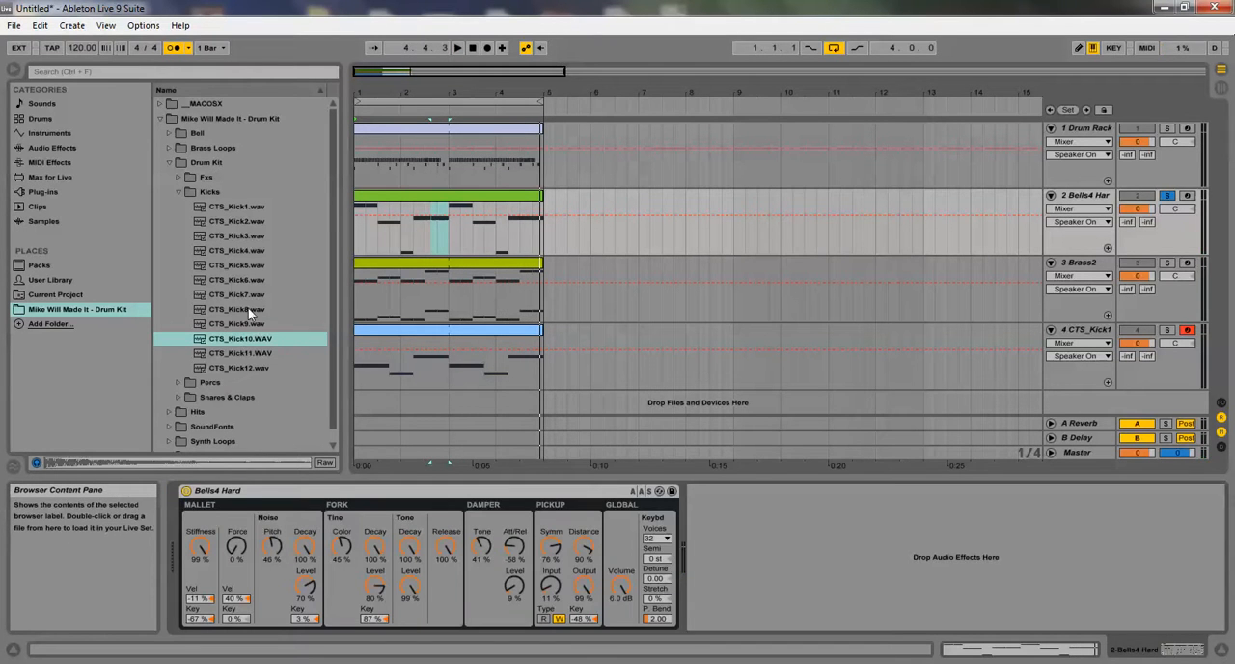
left_click(42, 132)
left_click(43, 149)
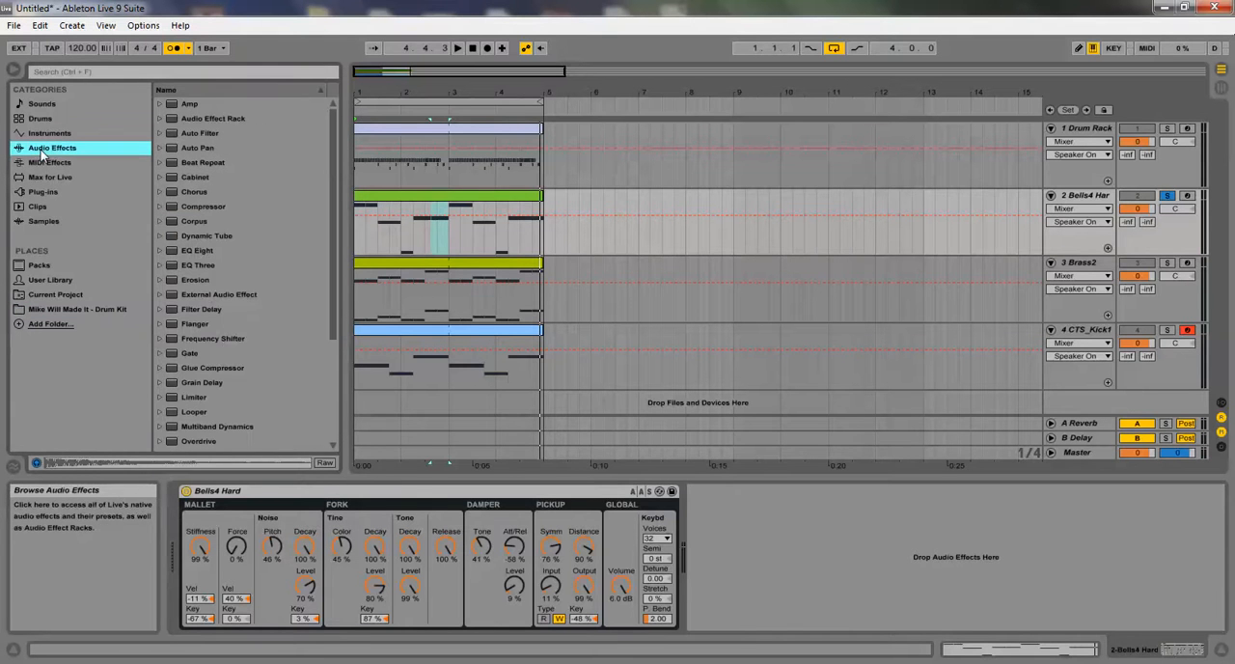
left_click(191, 249)
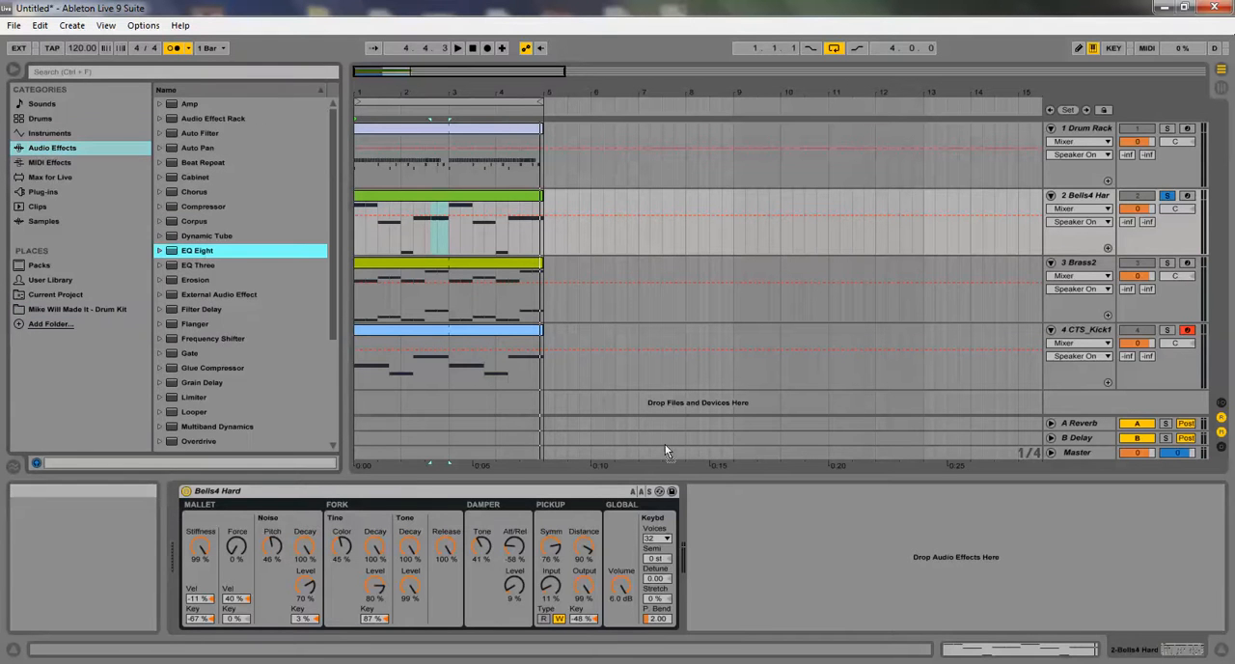
left_click_drag(726, 545, 742, 575)
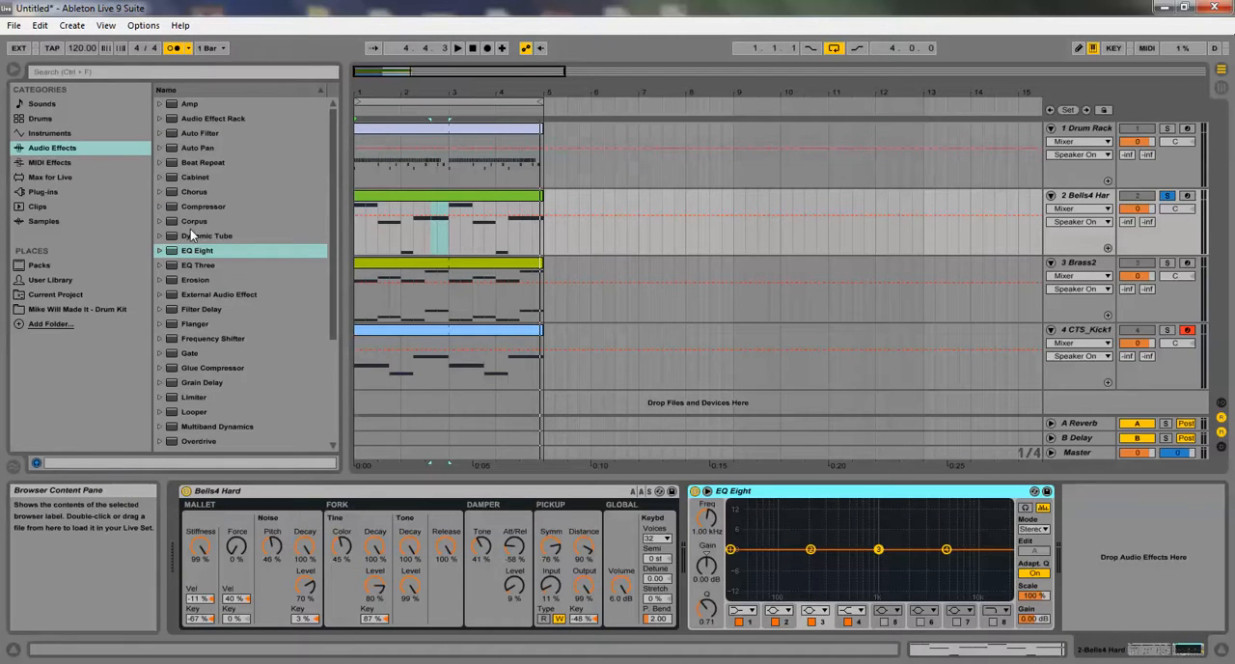
Look through the list of available audio effects
scroll(189, 229, "down", 3)
scroll(189, 229, "down", 2)
scroll(189, 228, "up", 4)
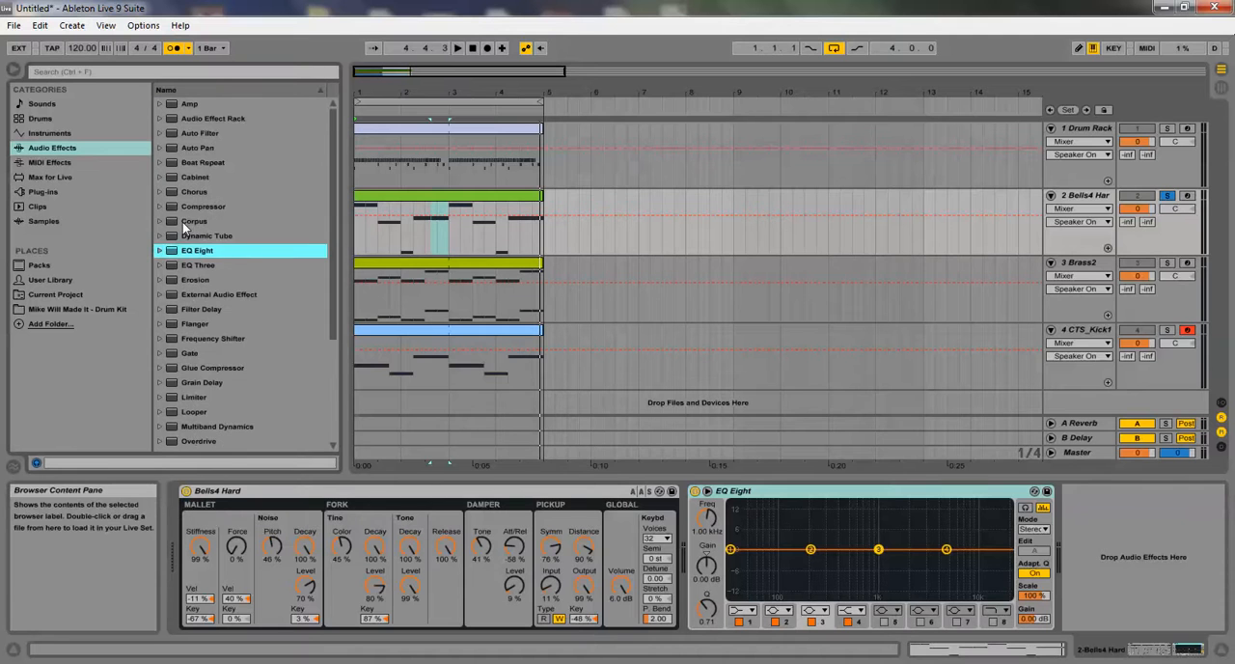
scroll(181, 220, "down", 3)
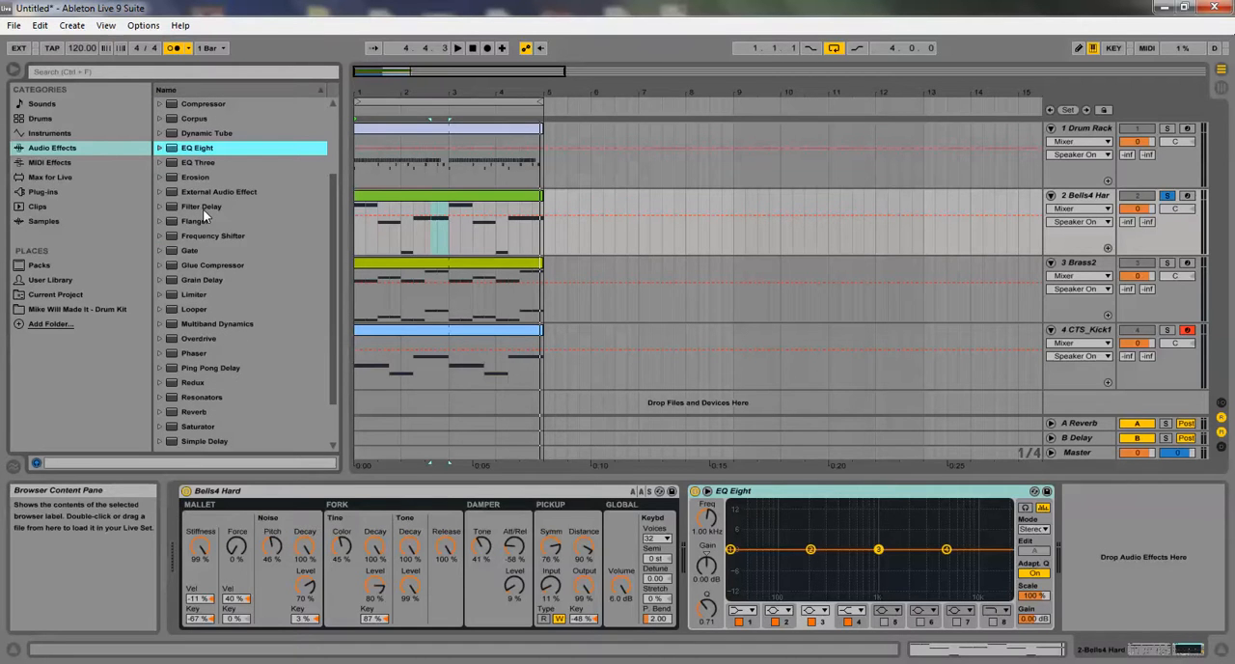
scroll(197, 164, "up", 3)
scroll(189, 120, "down", 5)
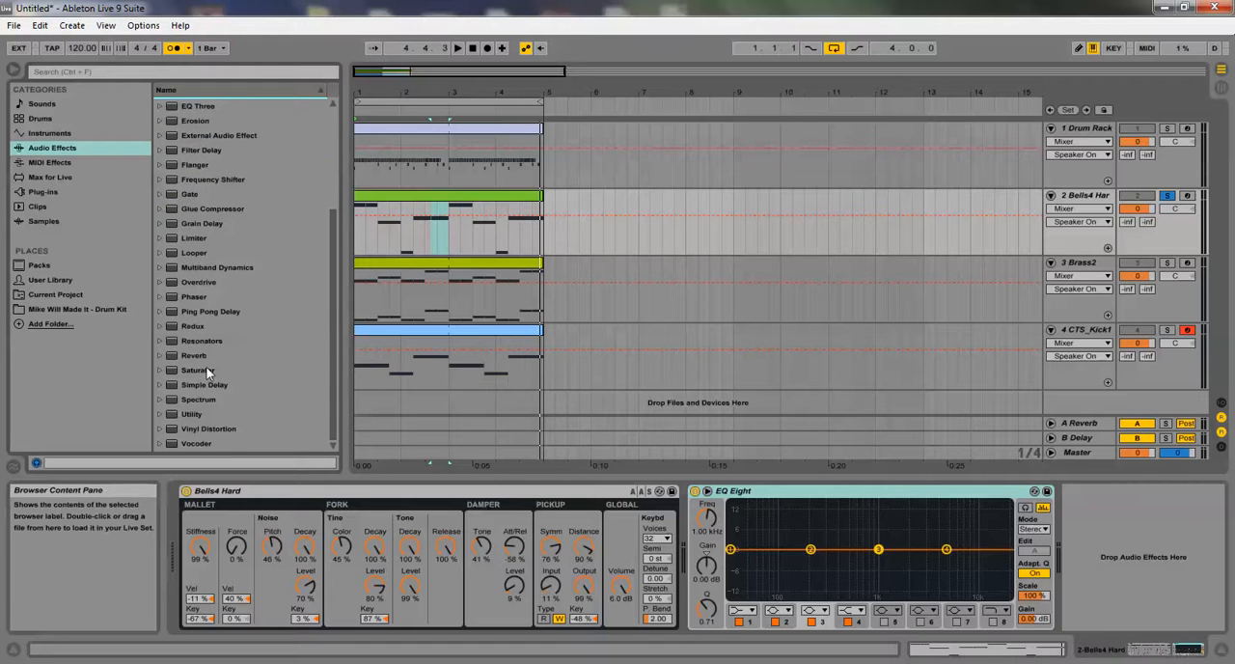
scroll(196, 429, "up", 4)
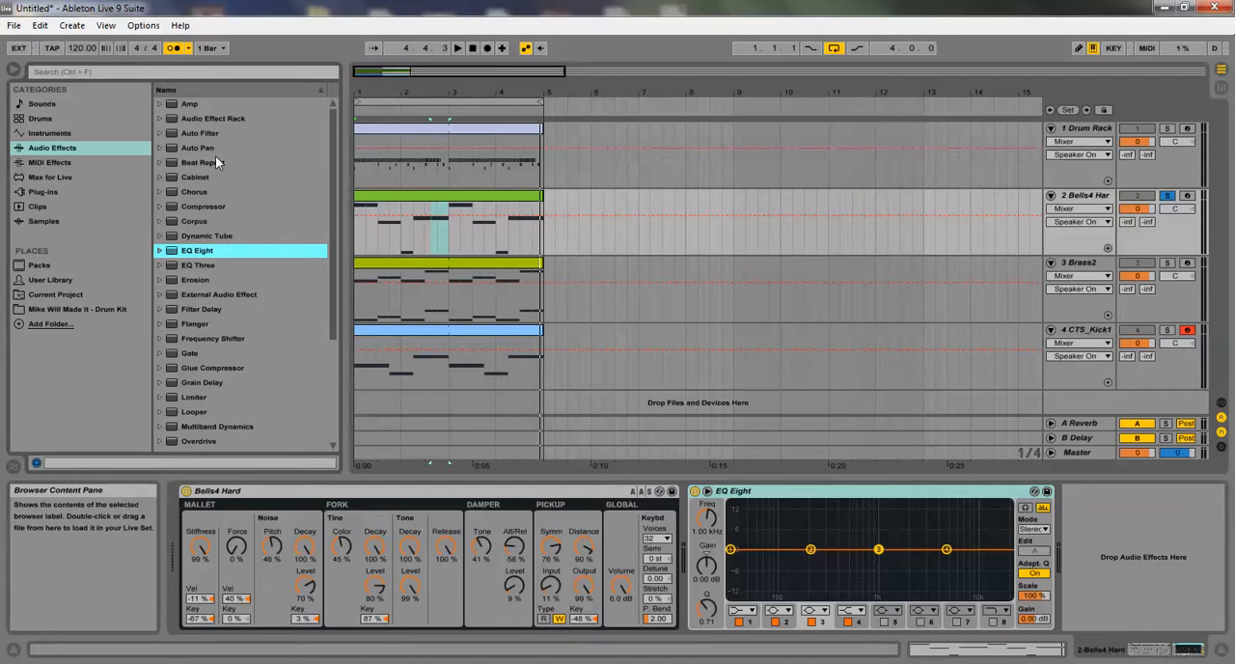
While the loop plays, cut the bells' lows with EQ Eight band 1, set band 3 to 1.12 kHz and 4.09 dB, and unsolo the track
left_click(731, 548)
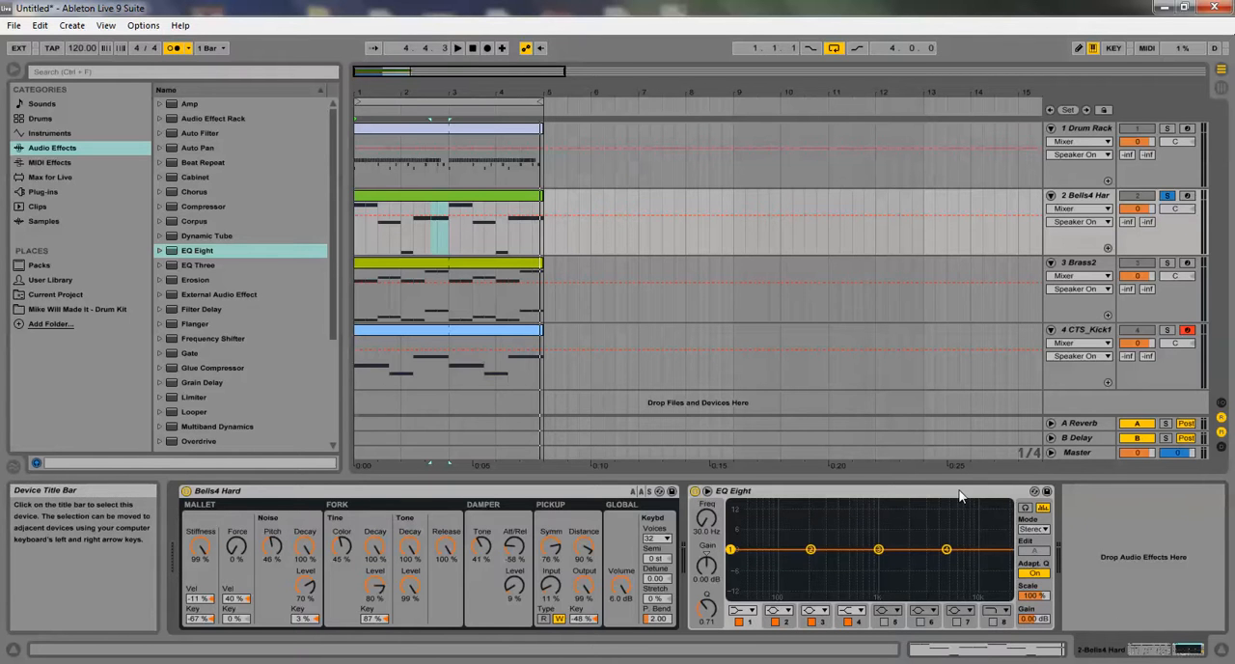
key("space")
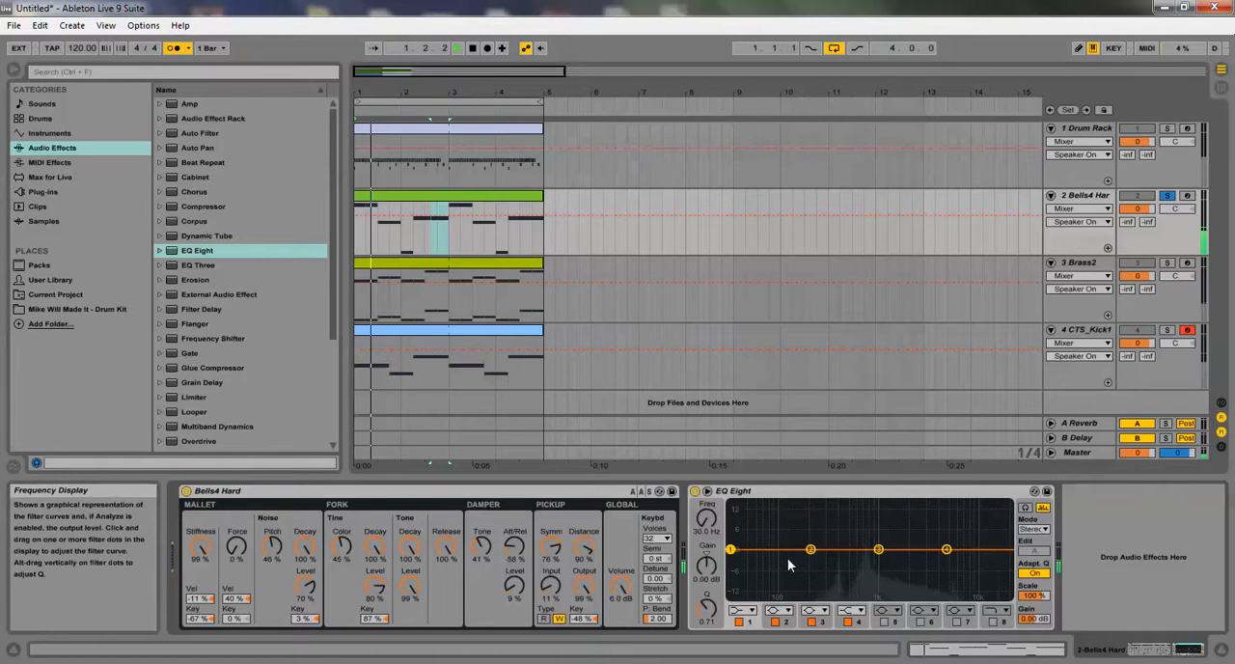
left_click_drag(731, 551, 868, 596)
left_click_drag(947, 549, 883, 537)
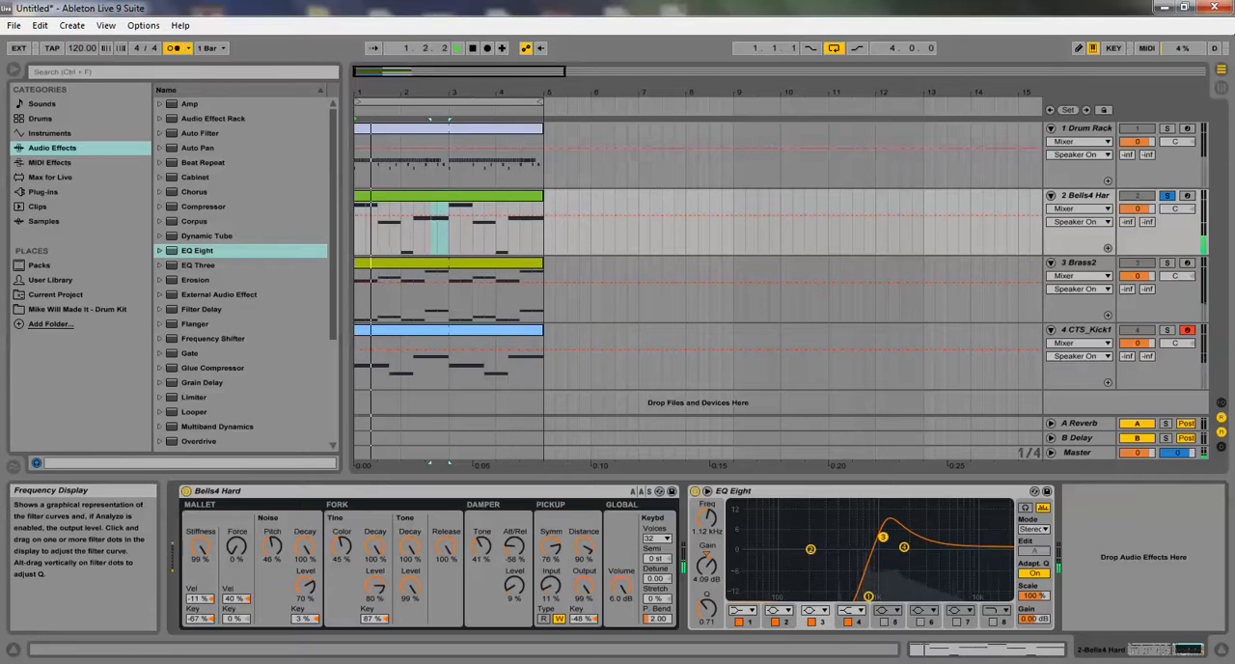
left_click(1166, 195)
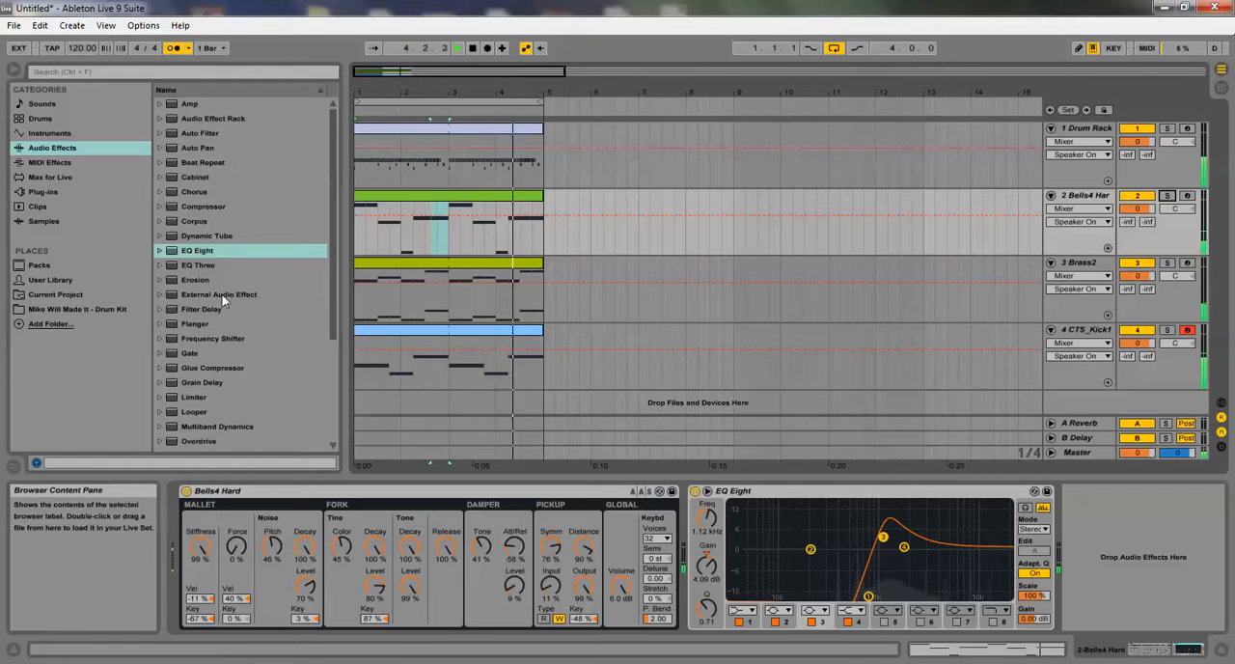
Insert a Simple Delay on the bells track between the Bells4 Hard instrument and EQ Eight
scroll(221, 293, "down", 3)
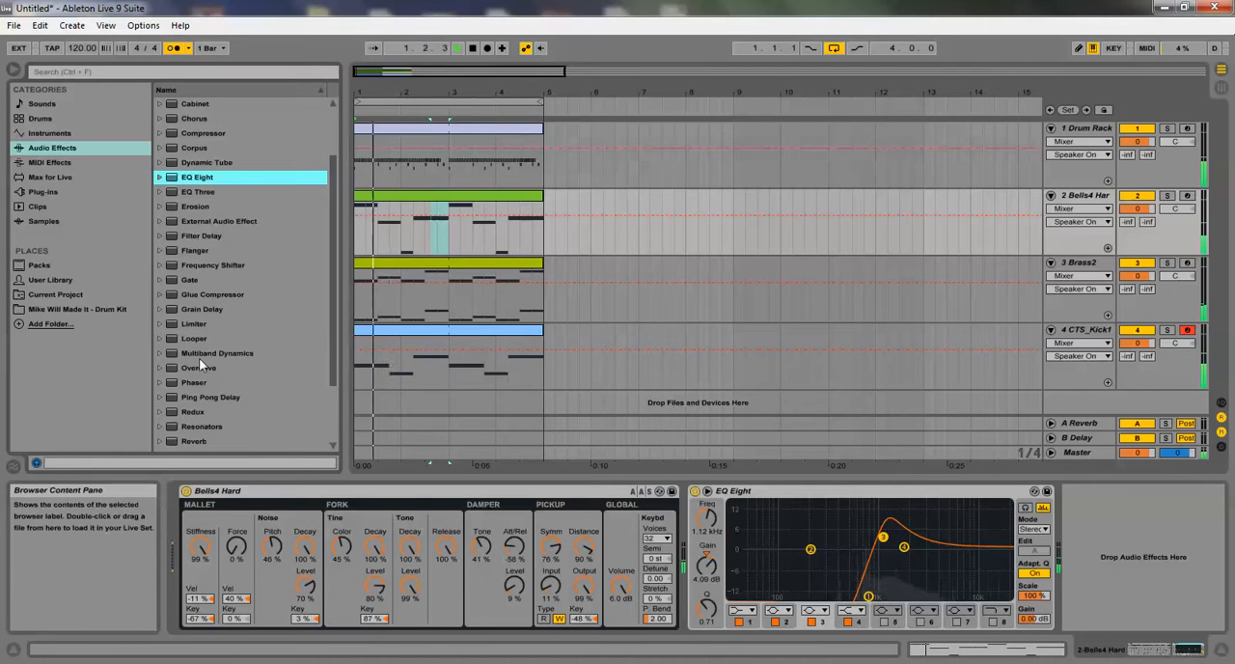
scroll(207, 381, "down", 3)
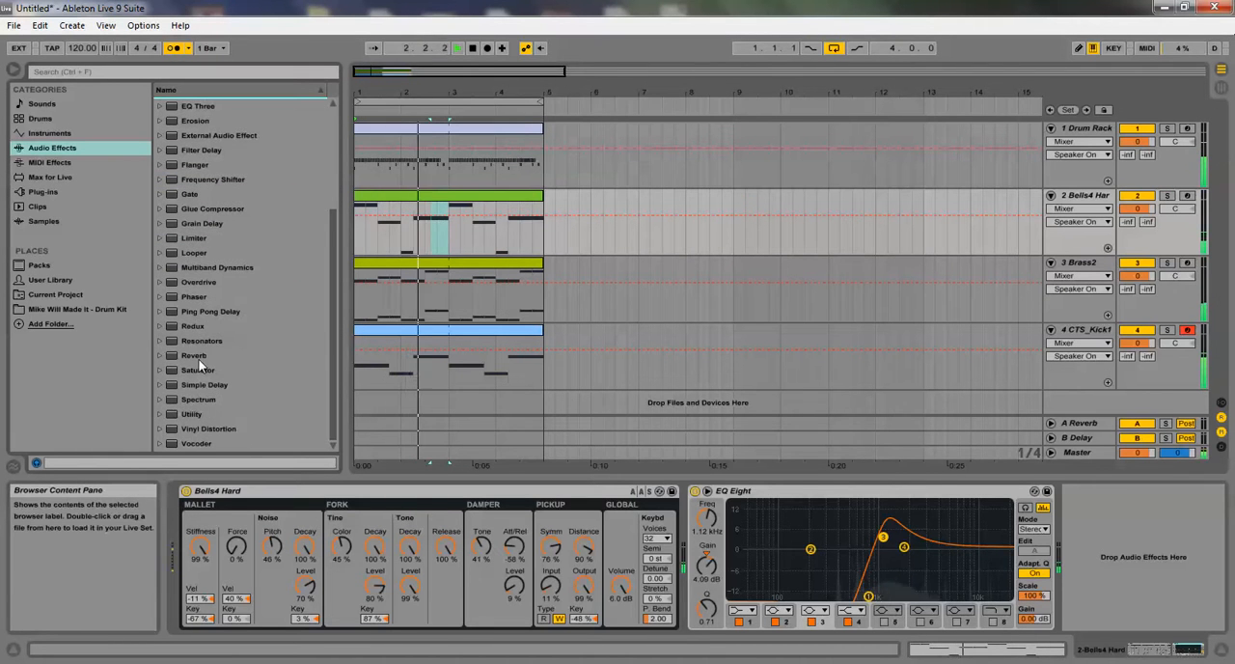
left_click(210, 384)
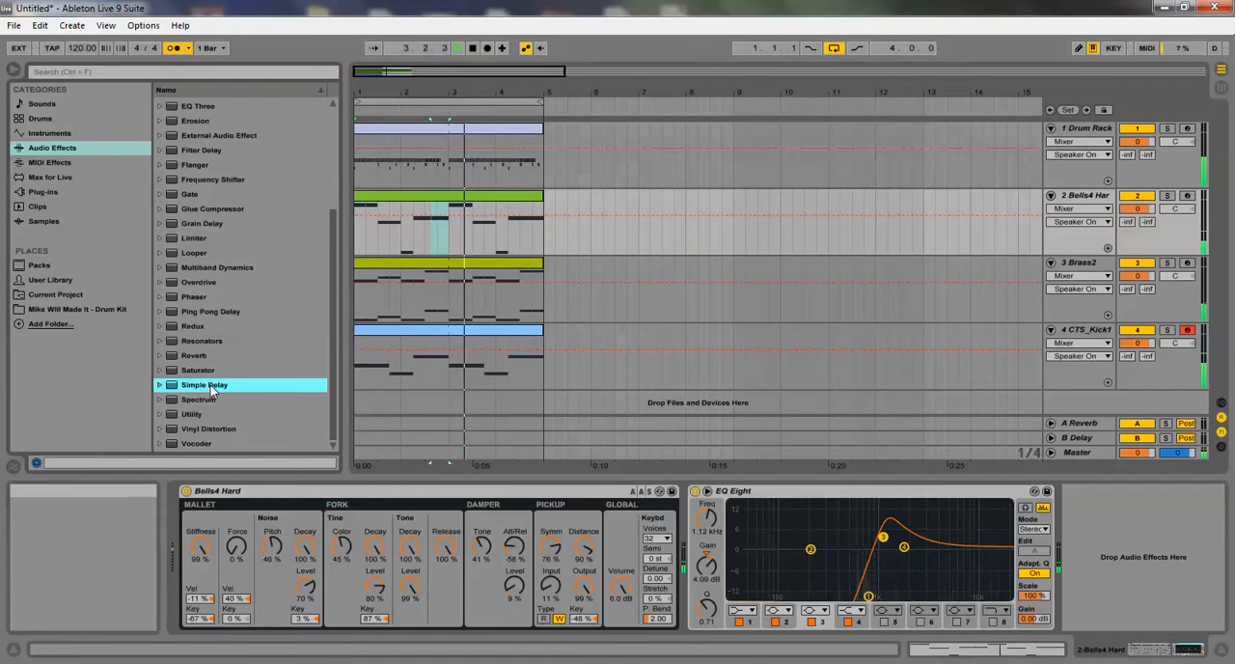
left_click_drag(415, 446, 665, 562)
Set the Simple Delay's feedback to 24% and right delay time to 2, comparing left delay 2 before returning it to 4
left_click_drag(698, 579, 715, 590)
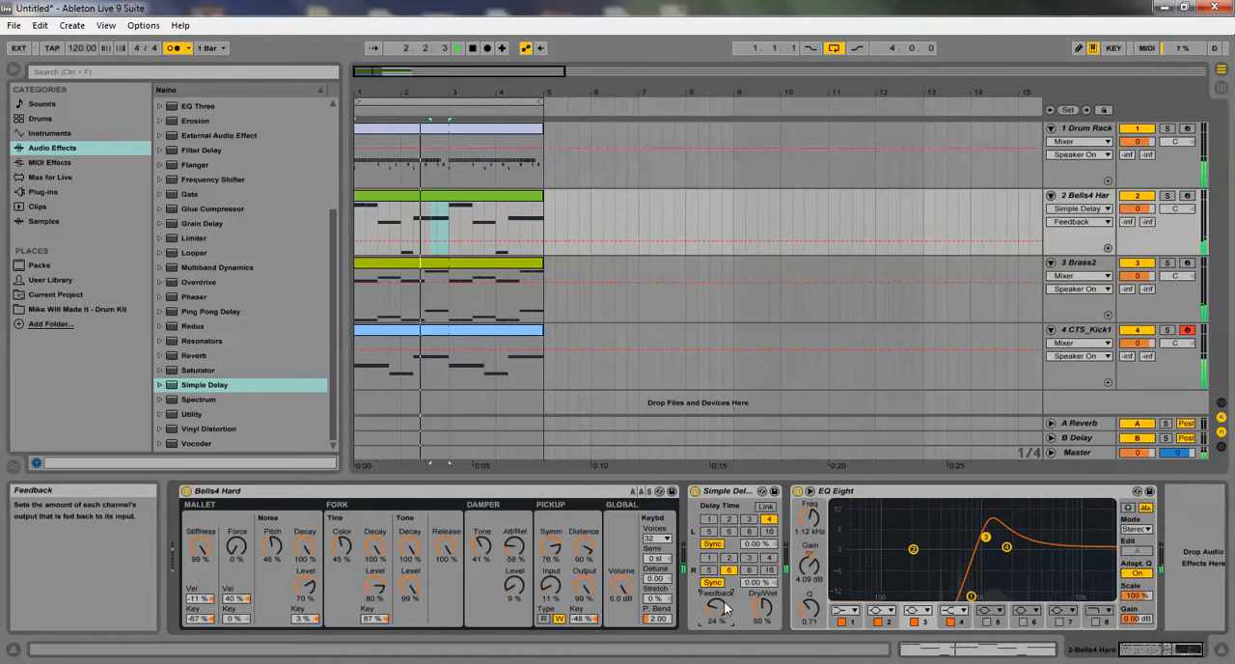
left_click(729, 560)
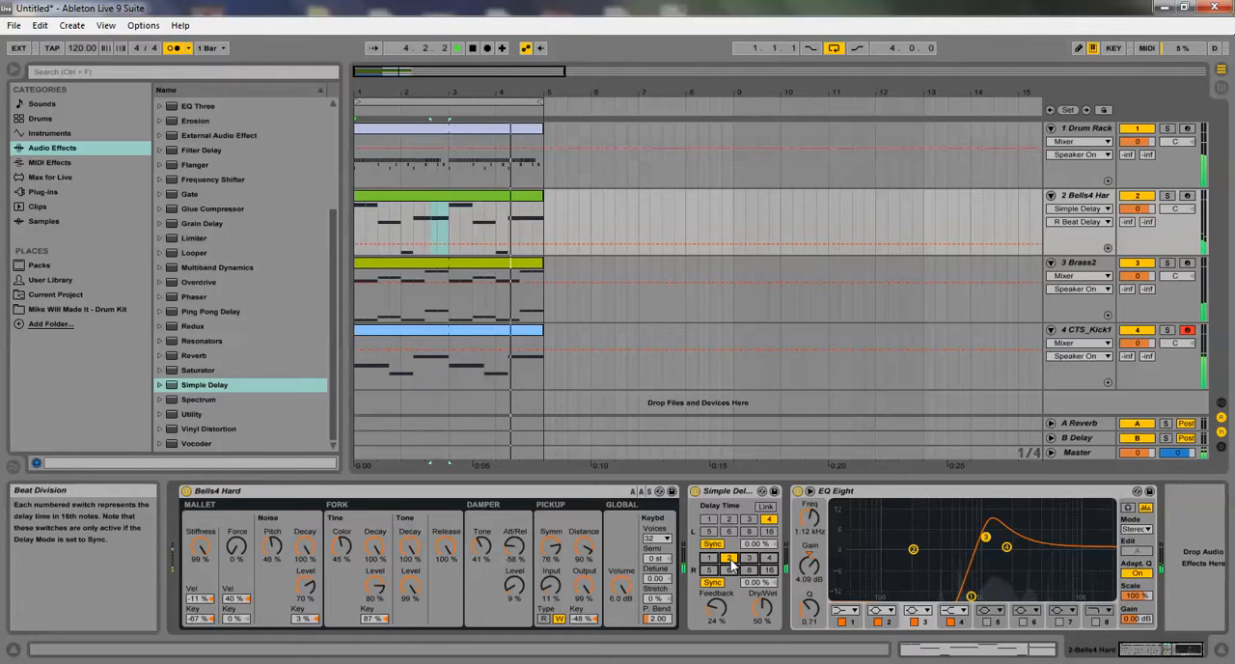
left_click(730, 520)
left_click(767, 520)
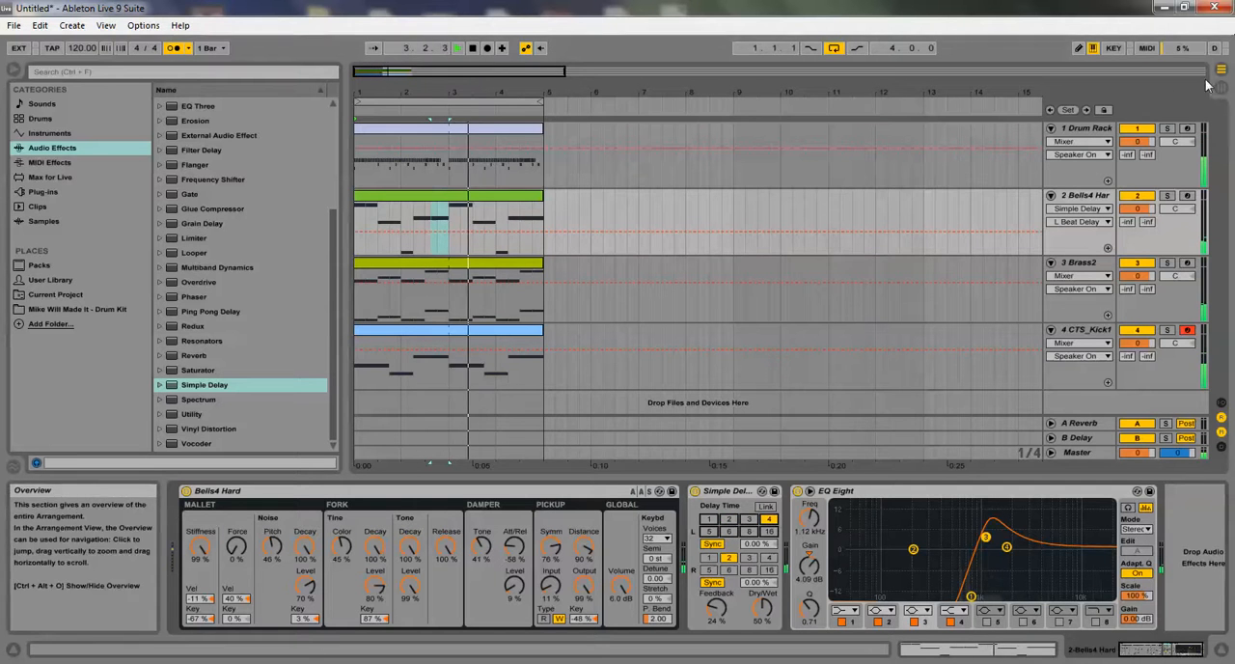
Raise the EQ Eight output gain to 8.25 dB, hide the device view and stop playback
key("Tab")
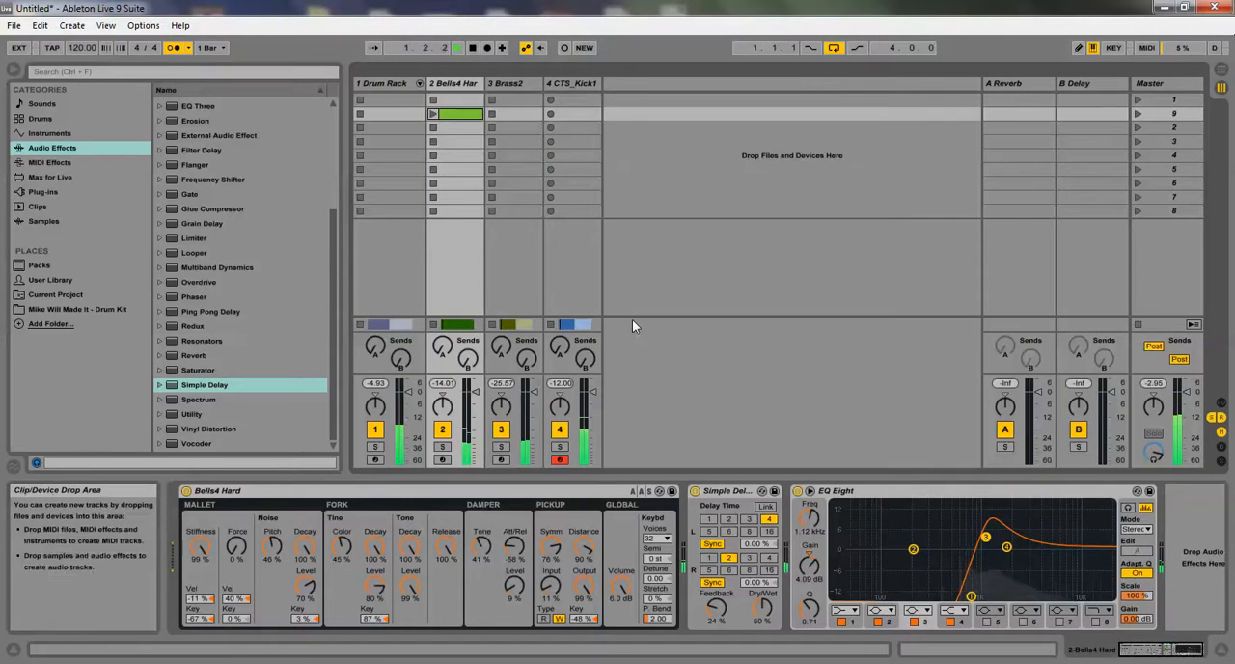
key("Tab")
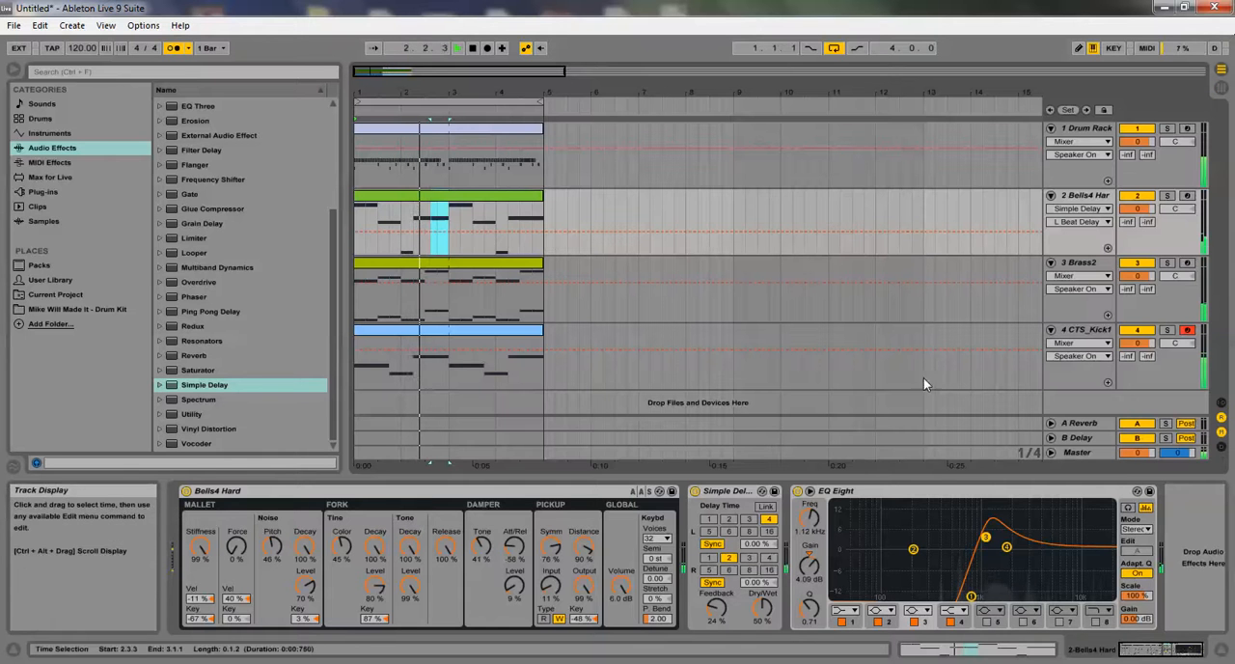
left_click_drag(1133, 619, 1129, 489)
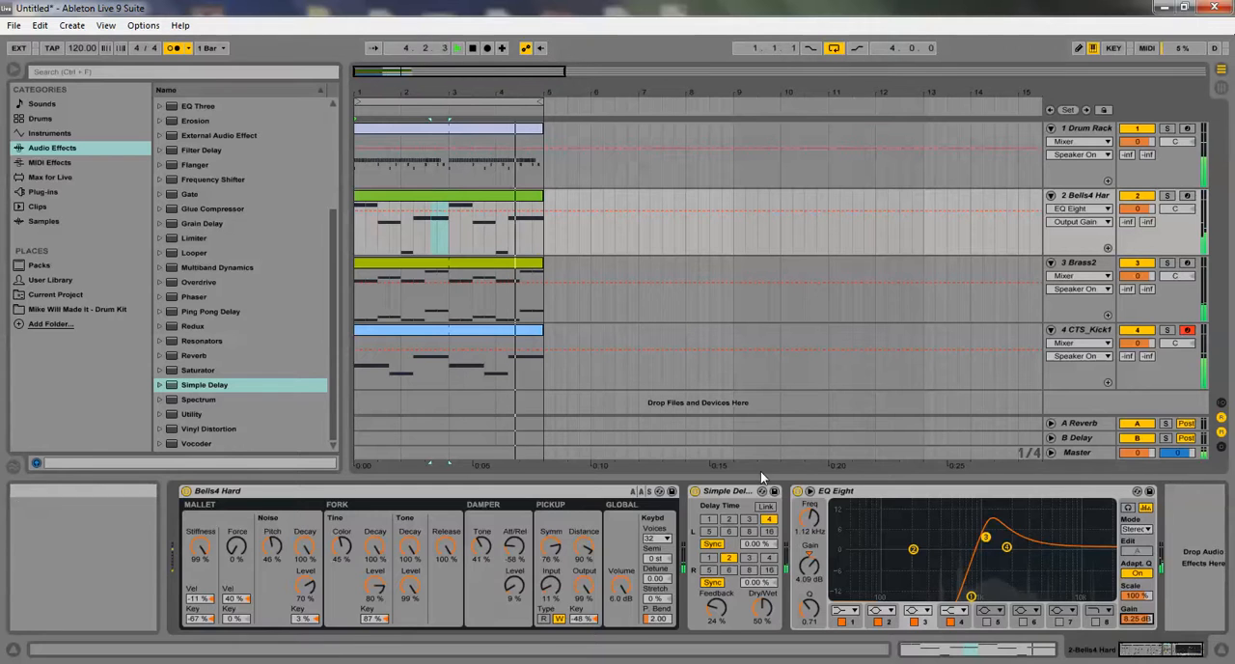
left_click_drag(760, 470, 757, 567)
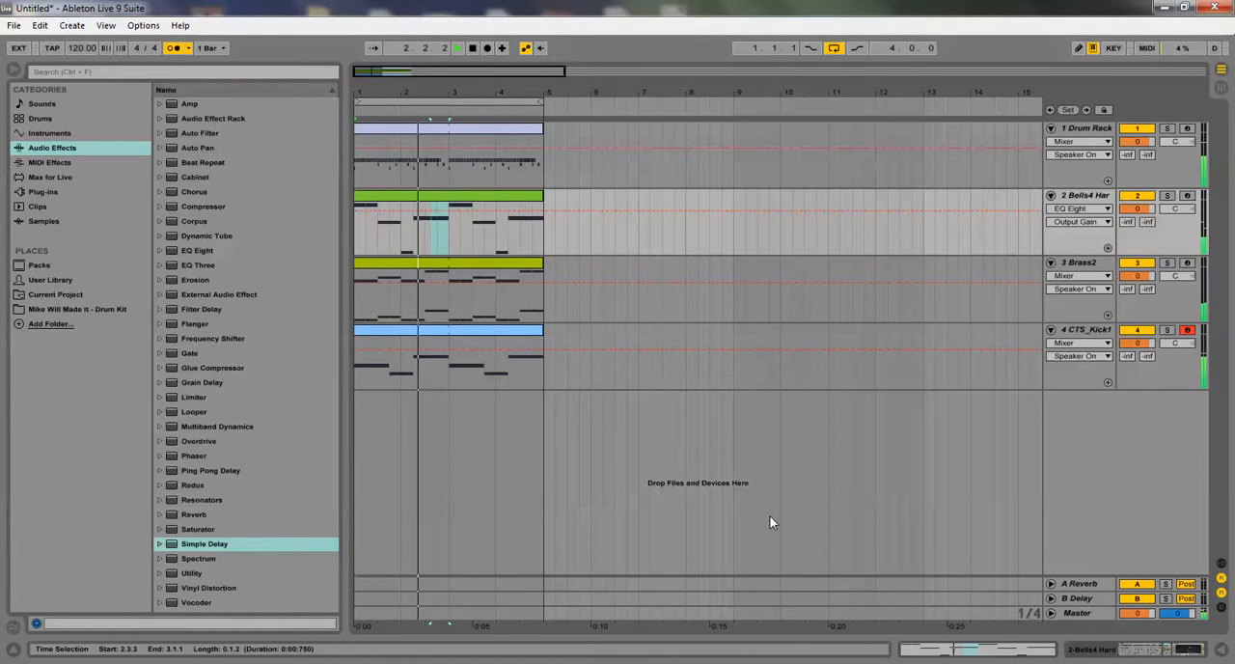
key("space")
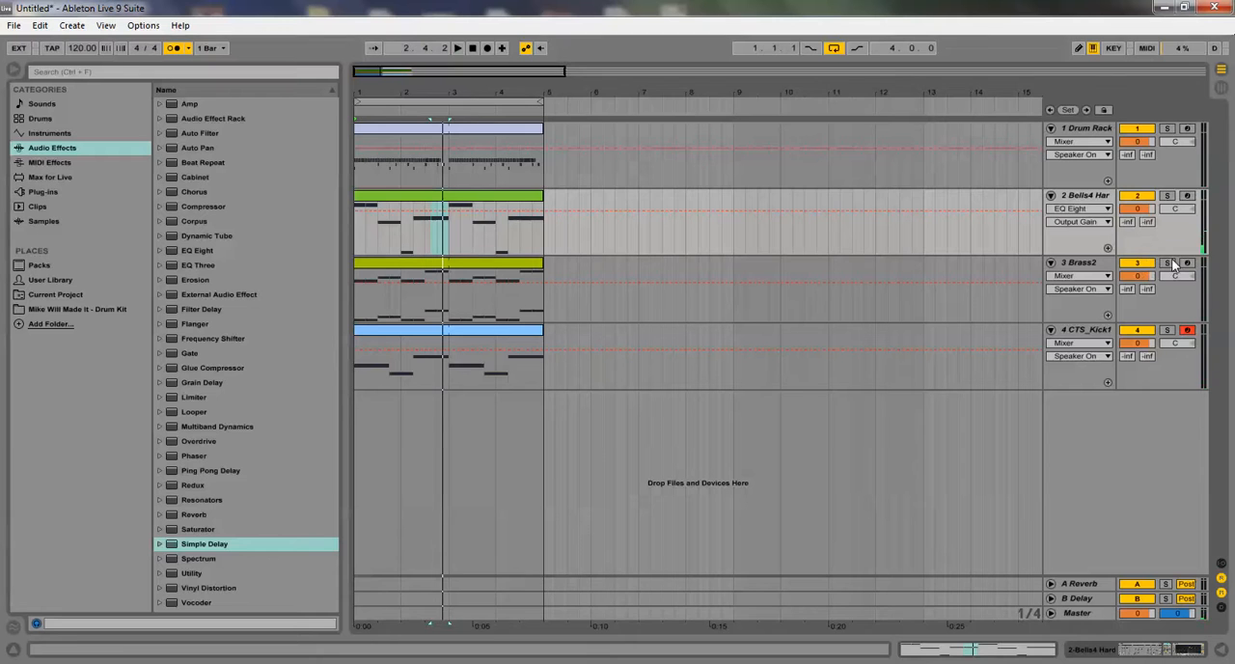
Solo the Brass2 track, open its clip in an enlarged note editor and start playback
left_click(1167, 264)
double_click(447, 273)
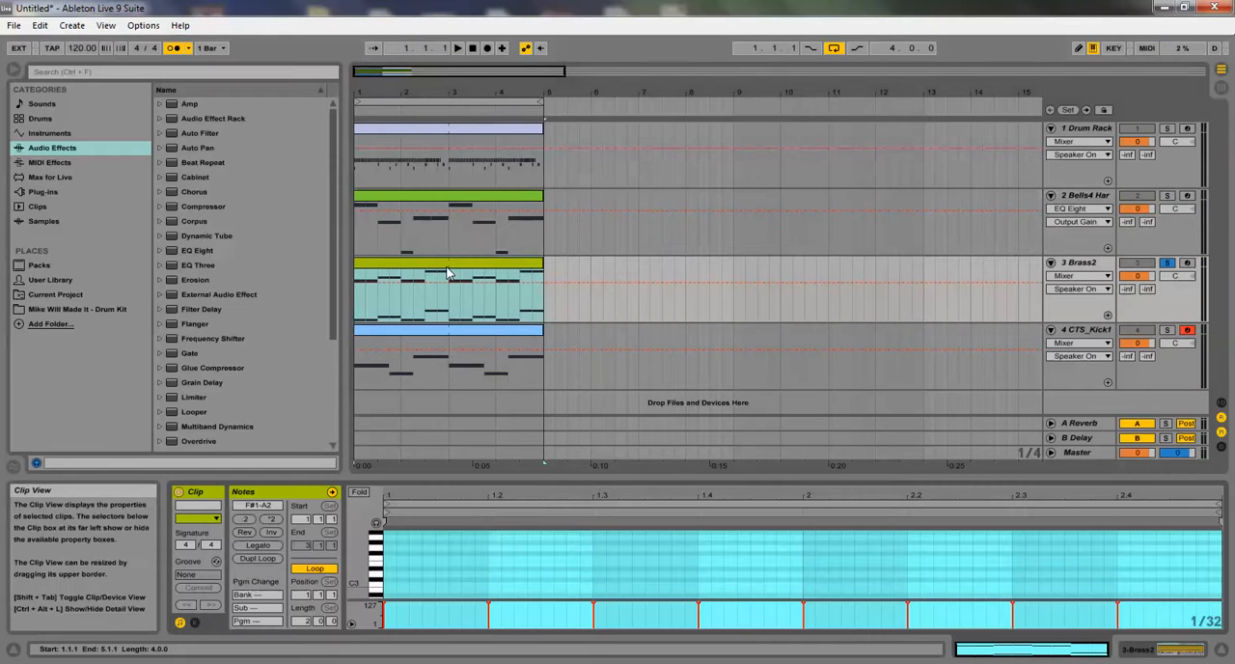
key("space")
left_click_drag(543, 476, 513, 275)
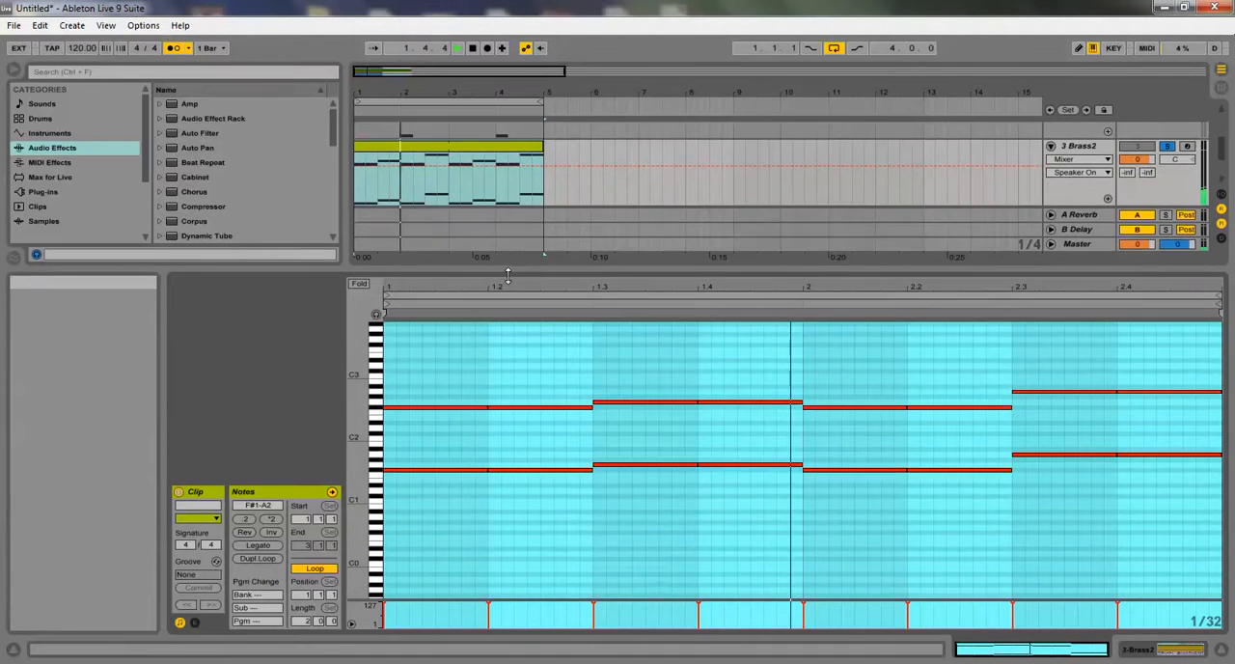
Shorten all notes in the Brass2 clip slightly so a small gap separates each chord
left_click(445, 370)
left_click(589, 409)
left_click(565, 394)
key("ctrl+a")
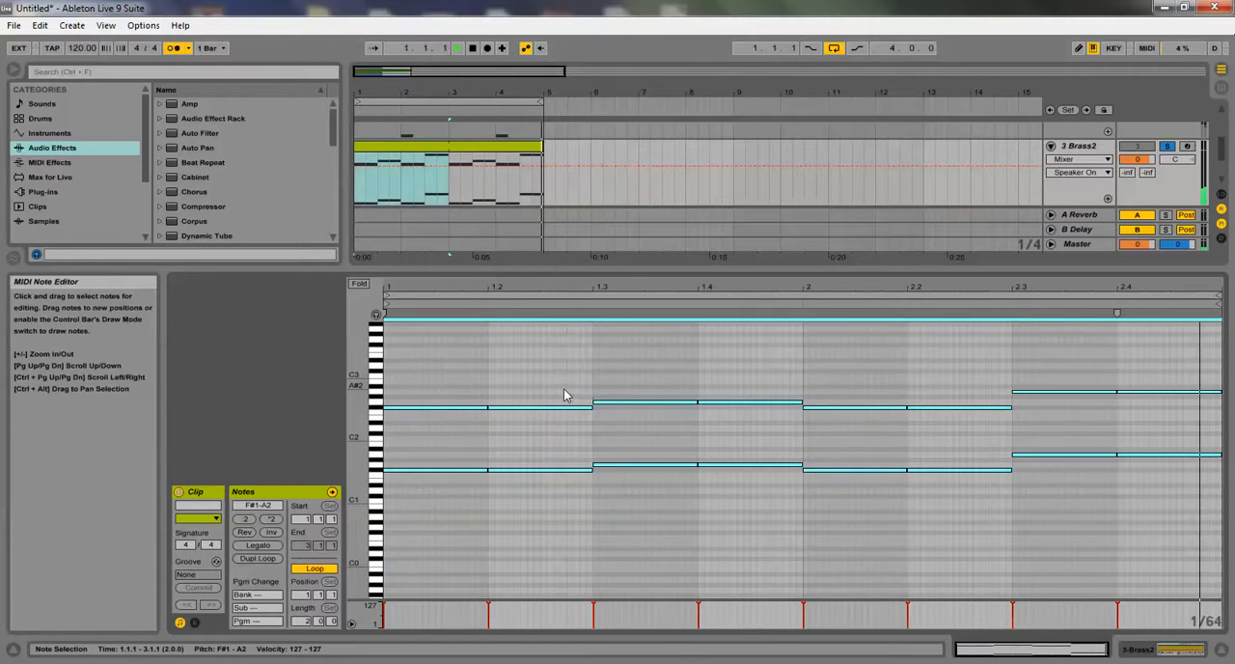
left_click_drag(592, 407, 580, 408)
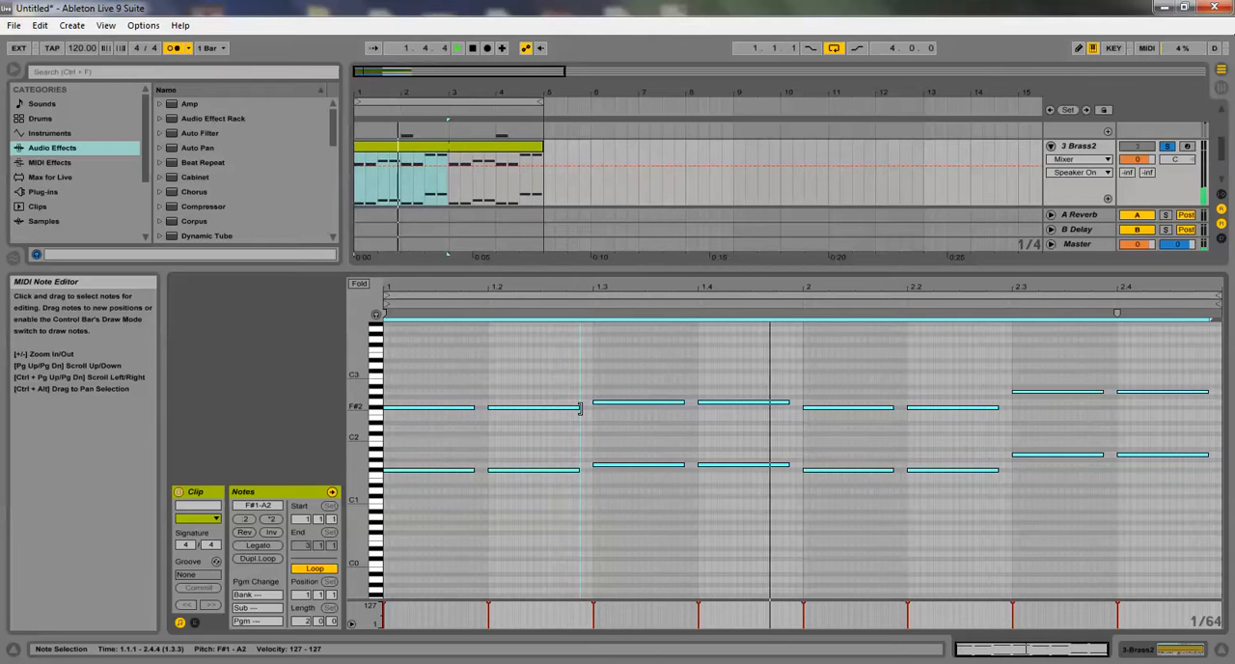
Layer the brass notes with an octave copy so the chords span three octaves, F#1 to A3
left_click(558, 386)
key("ctrl+a")
key("shift+Up")
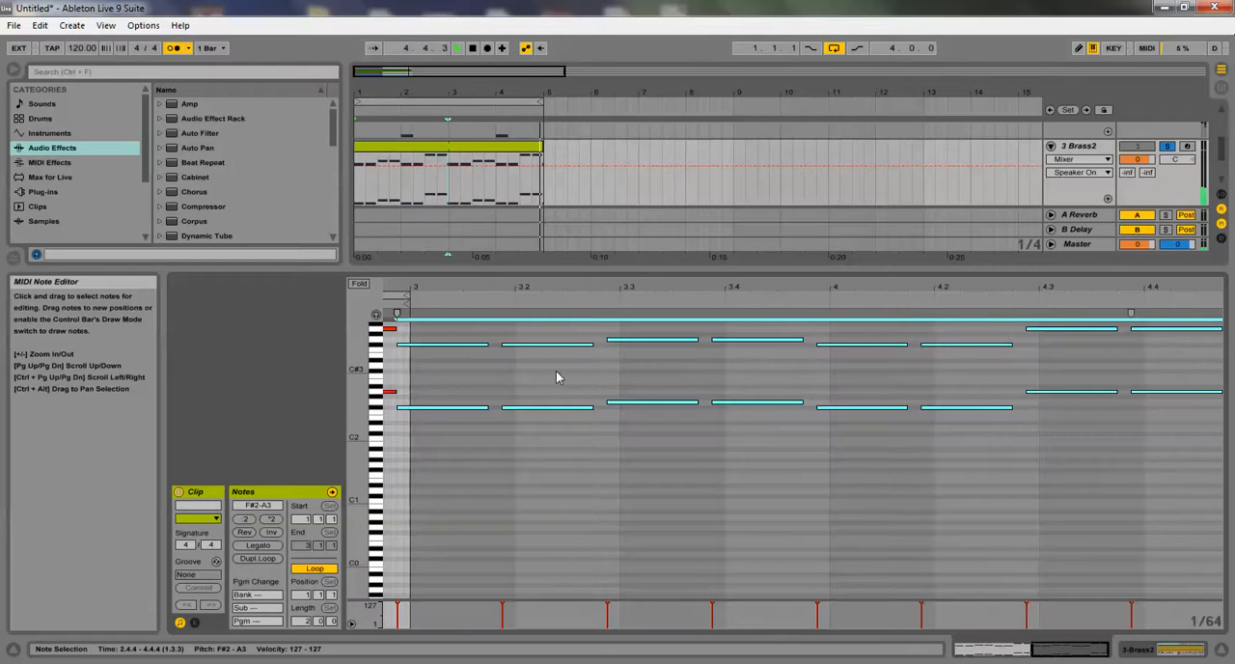
key("shift+Down")
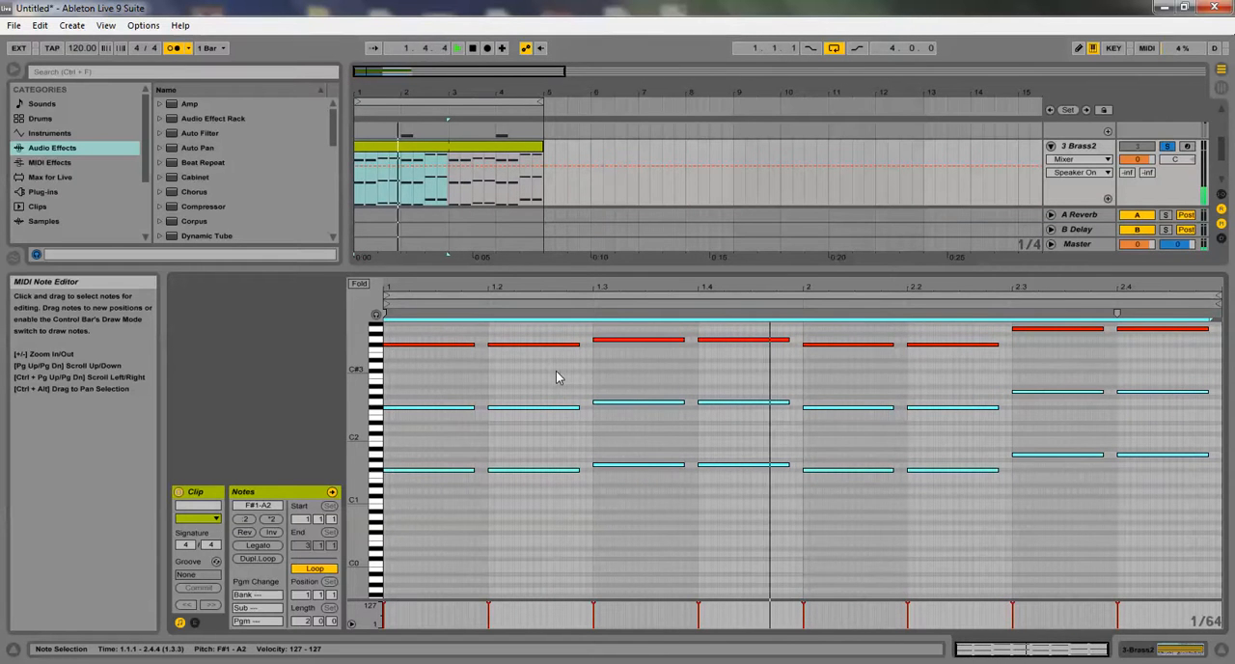
Show the Brass2 track's devices, stop playback and add an EQ Eight after the sampler
double_click(1070, 147)
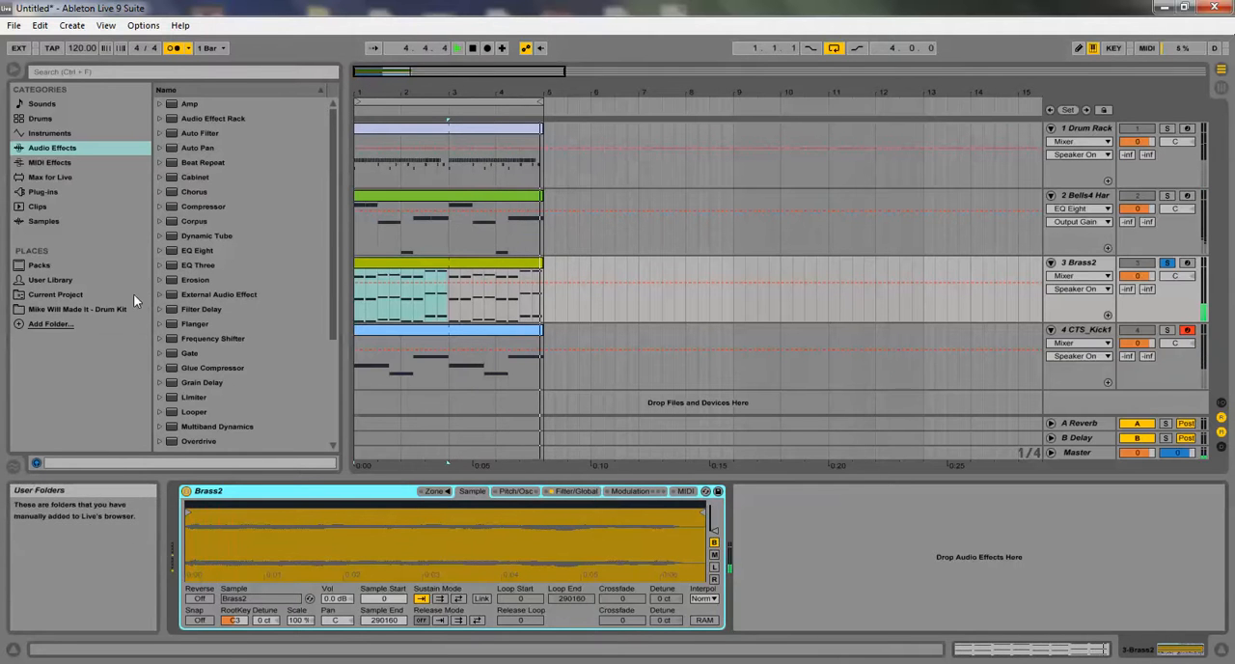
left_click(191, 166)
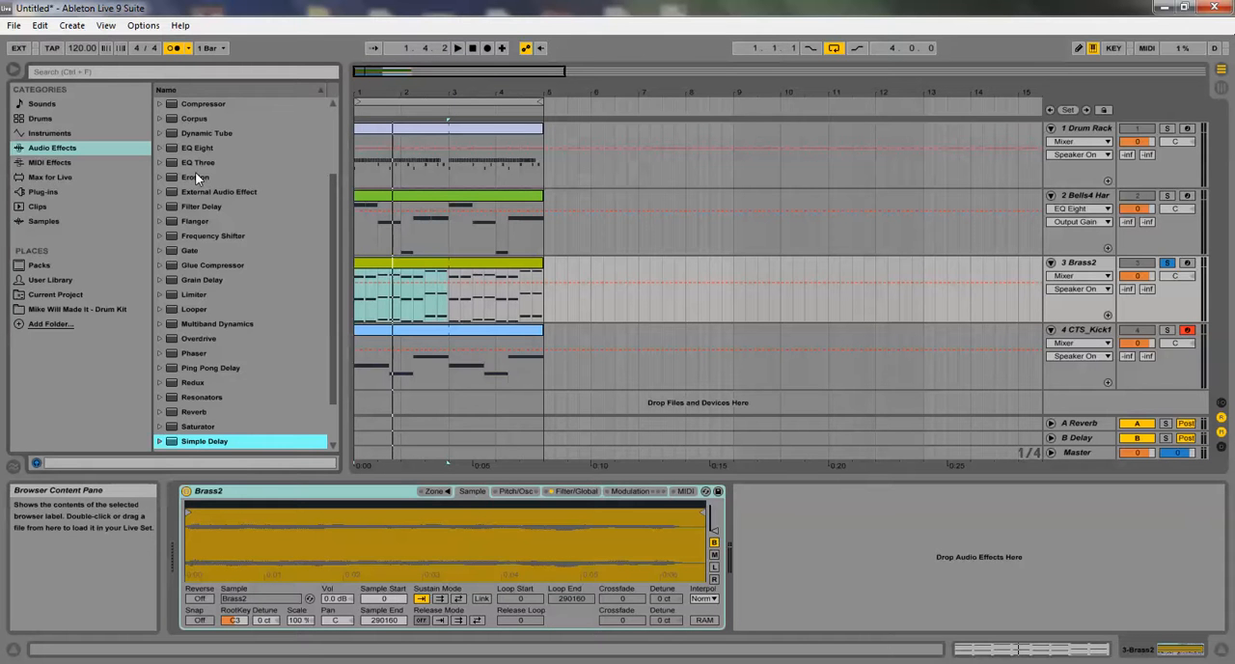
left_click_drag(197, 148, 902, 657)
left_click_drag(851, 575, 851, 573)
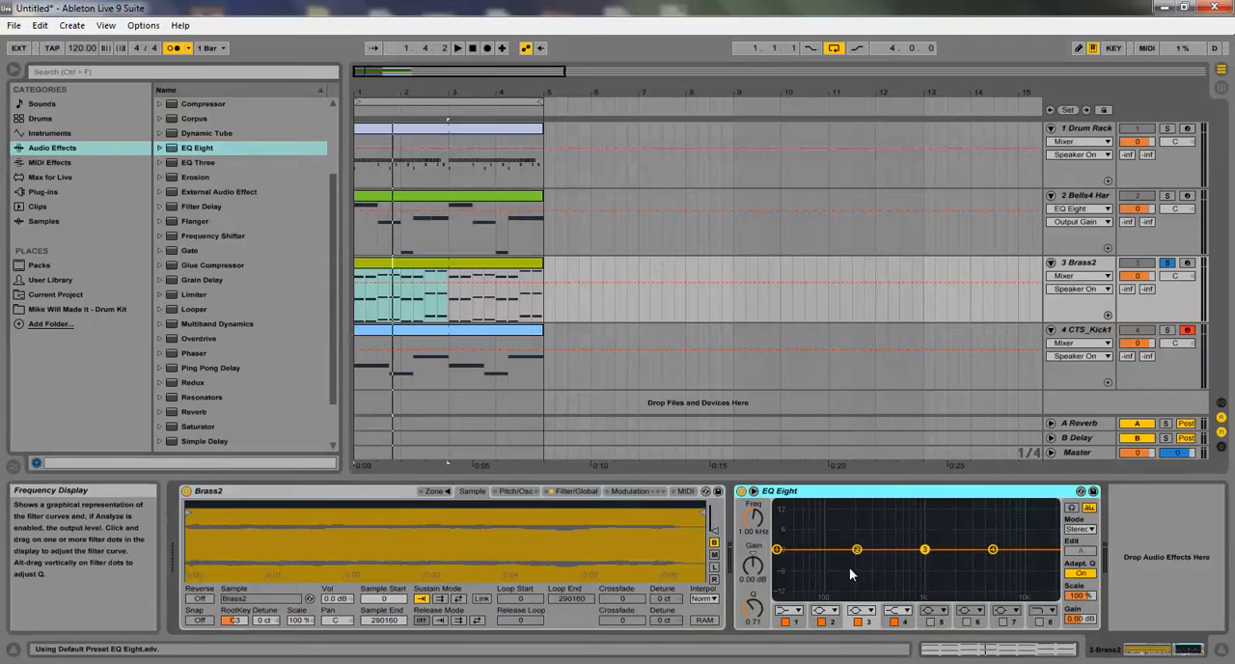
Shape the brass EQ by ear: dip band 3 around 2.6 kHz, boost bands 2 and 4, and cut band 1 to -15 dB at 129 Hz
left_click_drag(923, 550, 965, 566)
key("space")
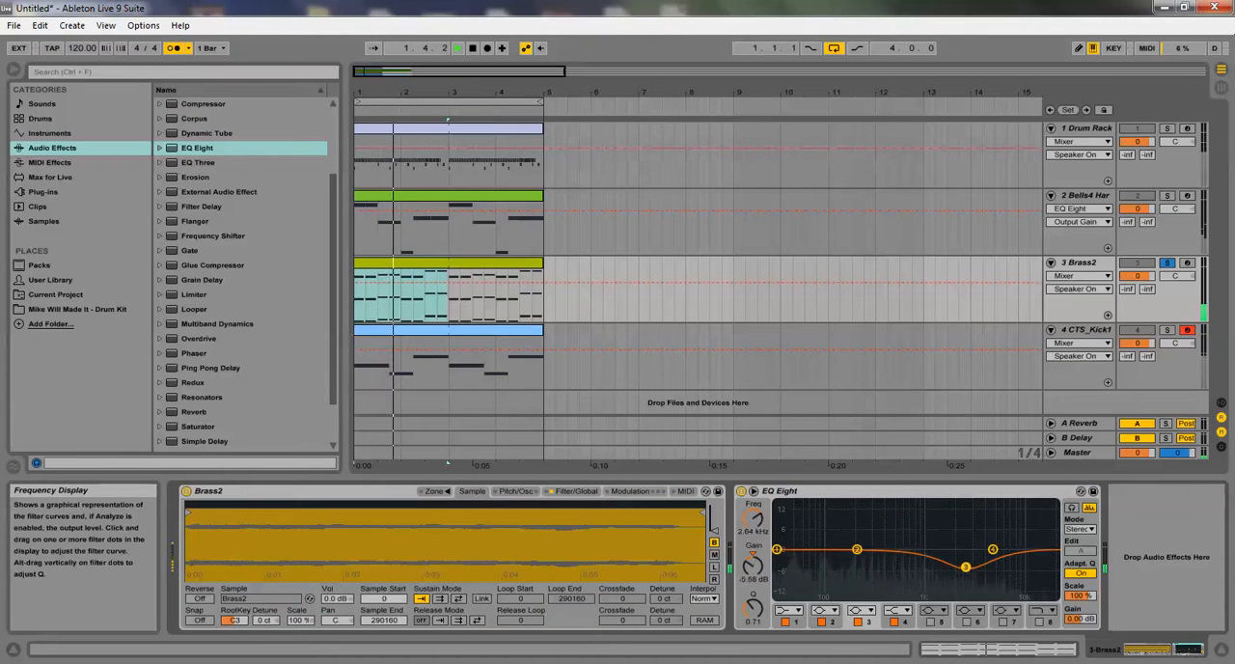
left_click_drag(856, 549, 874, 546)
left_click_drag(992, 548, 1020, 532)
left_click_drag(777, 549, 829, 592)
key("space")
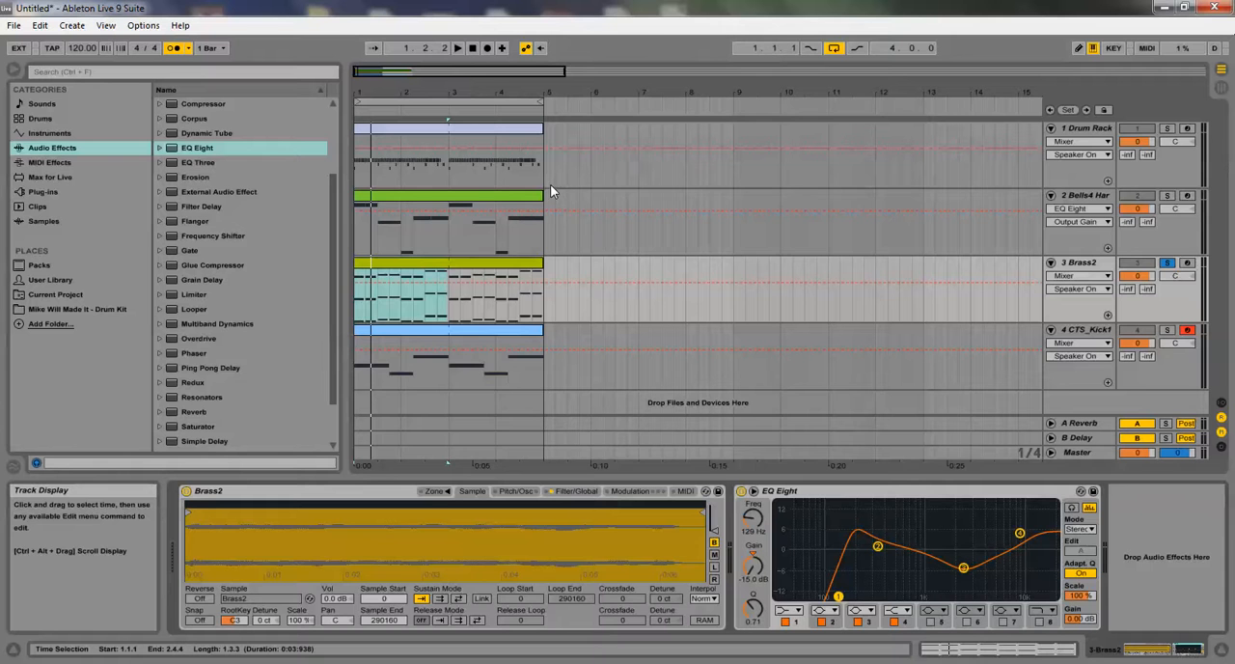
left_click(454, 334)
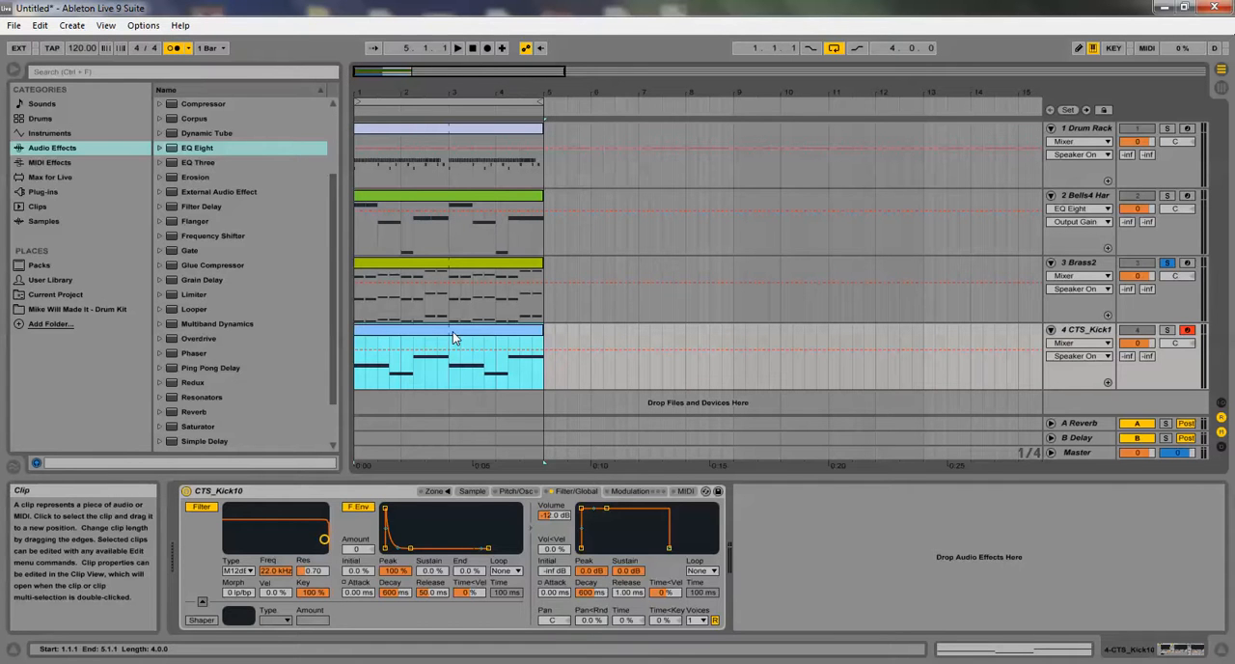
left_click(454, 135)
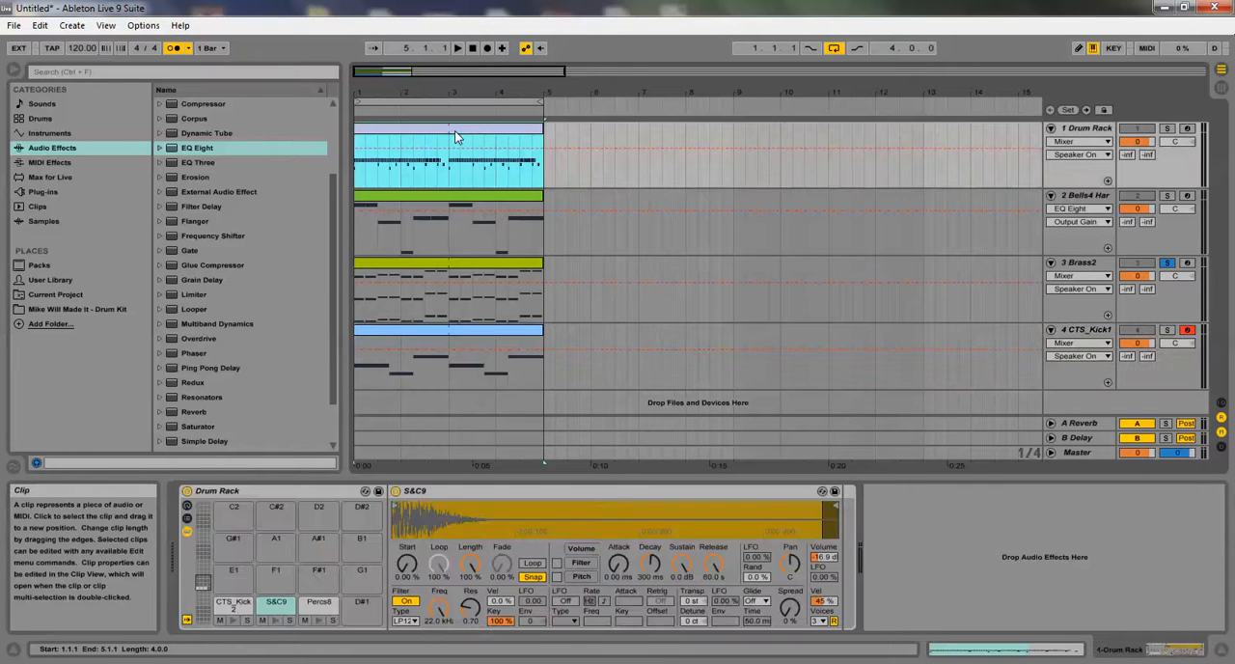
left_click_drag(546, 200, 549, 283)
left_click_drag(544, 195, 323, 322)
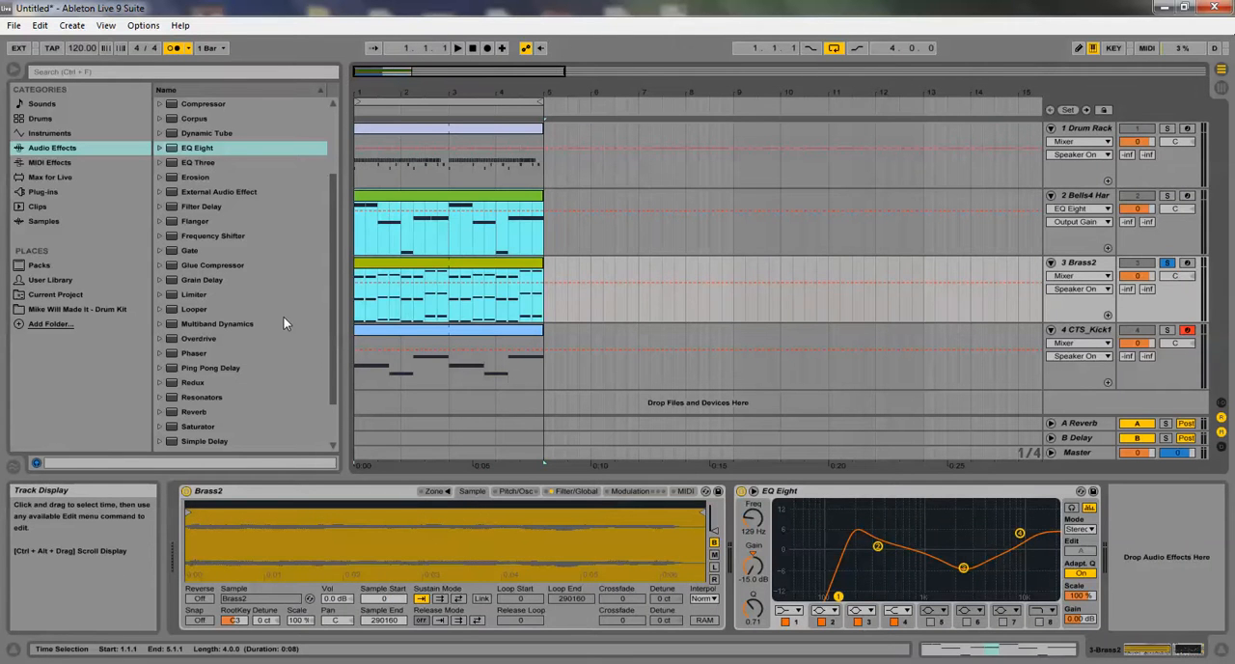
left_click(437, 130)
left_click(428, 330)
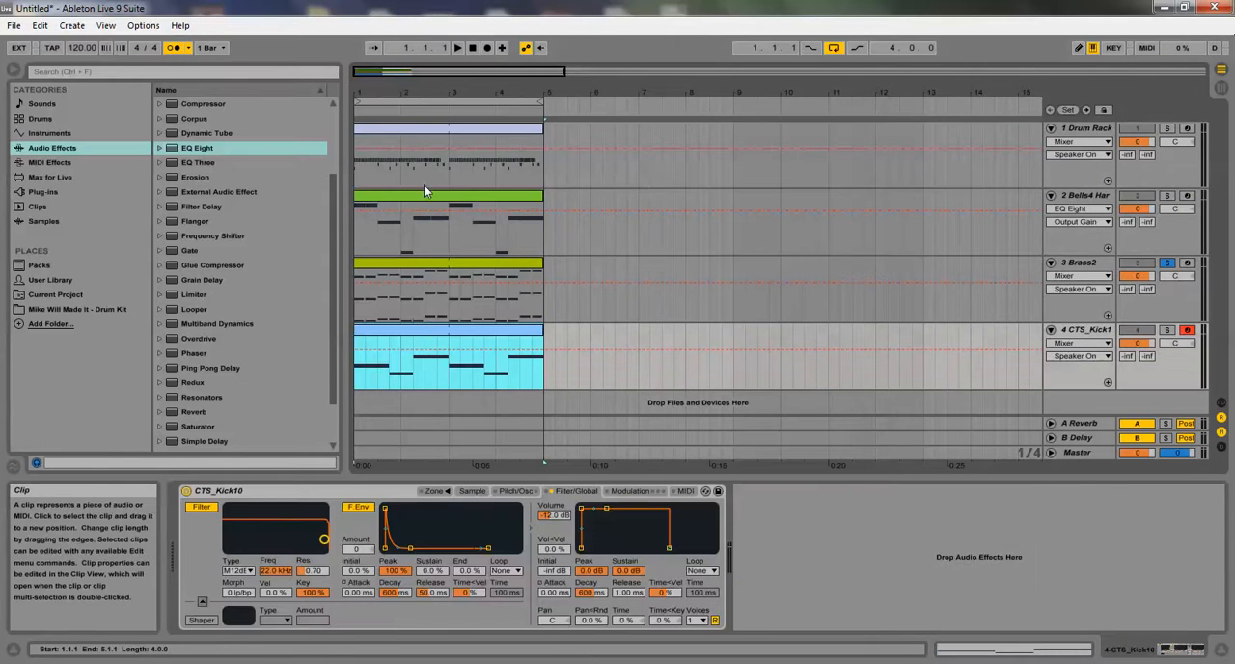
left_click(399, 124)
left_click(408, 337)
Restart the loop from the beginning and unsolo the Brass2 track to hear the full mix
left_click(471, 49)
left_click(455, 49)
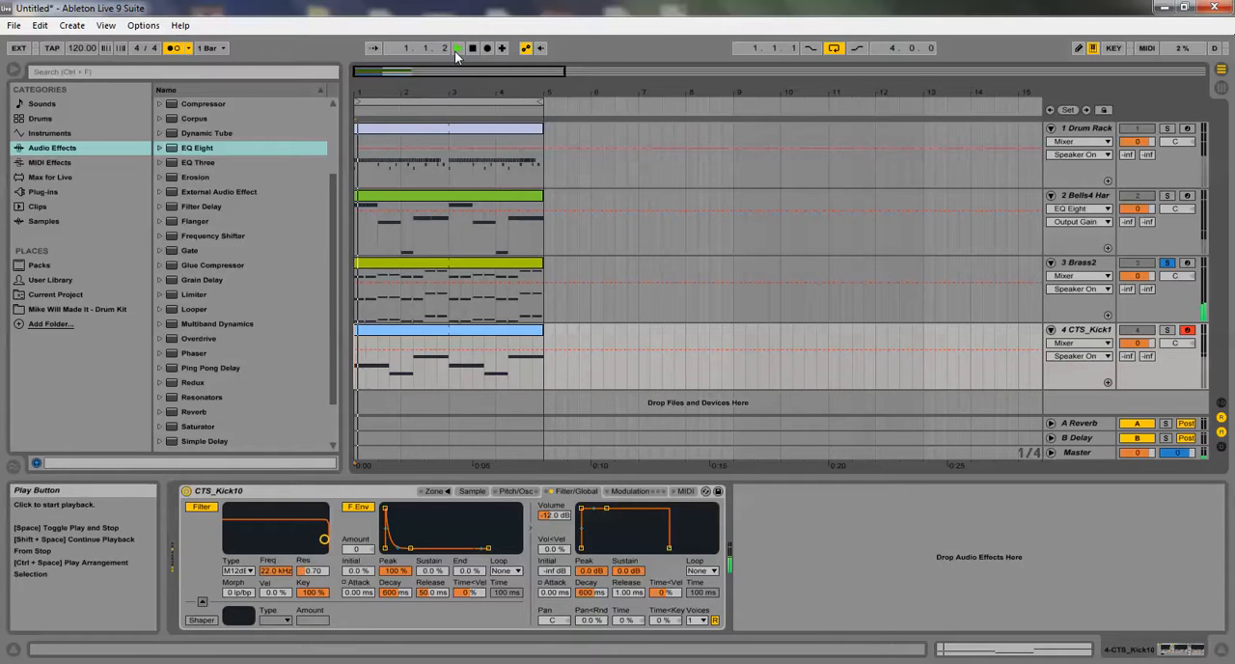
left_click(1166, 263)
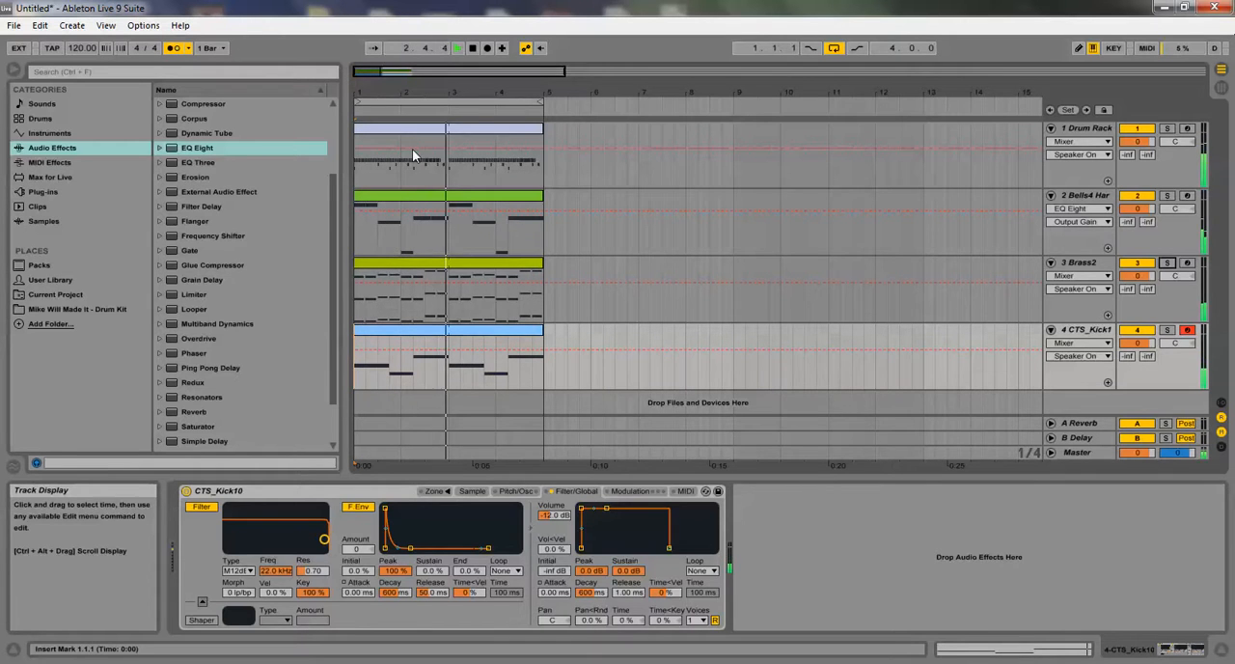
Open the Bells4 clip and delete all of its notes
double_click(392, 192)
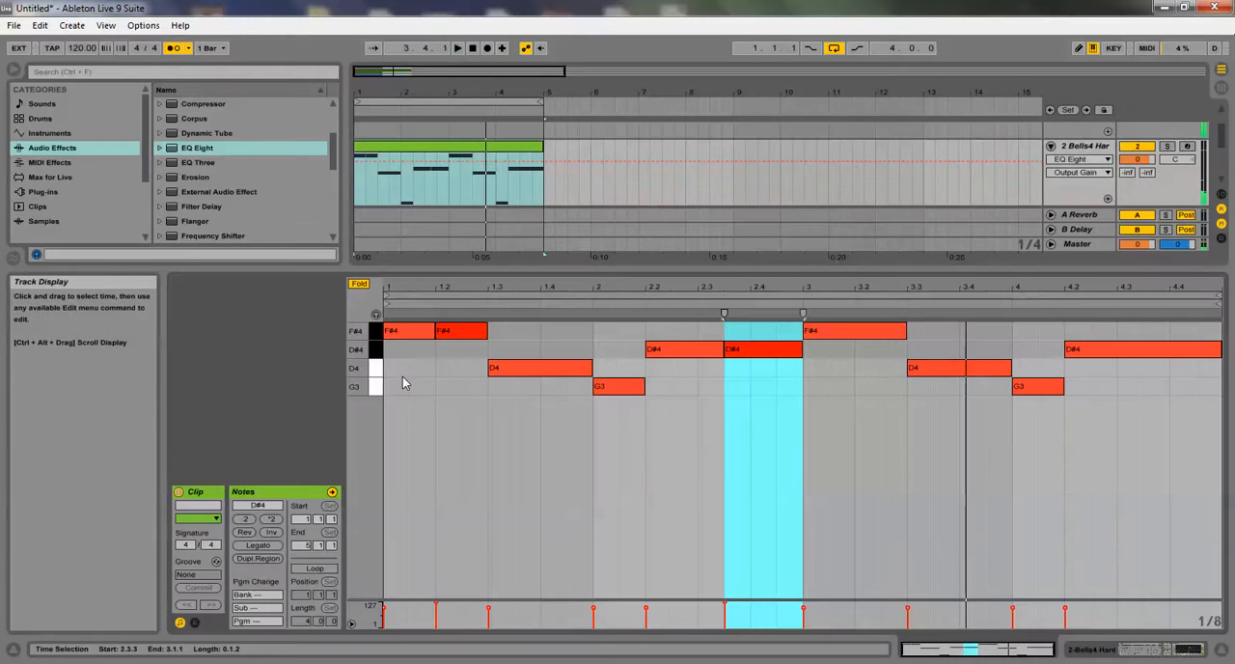
left_click(550, 338)
key("ctrl+a")
key("Delete")
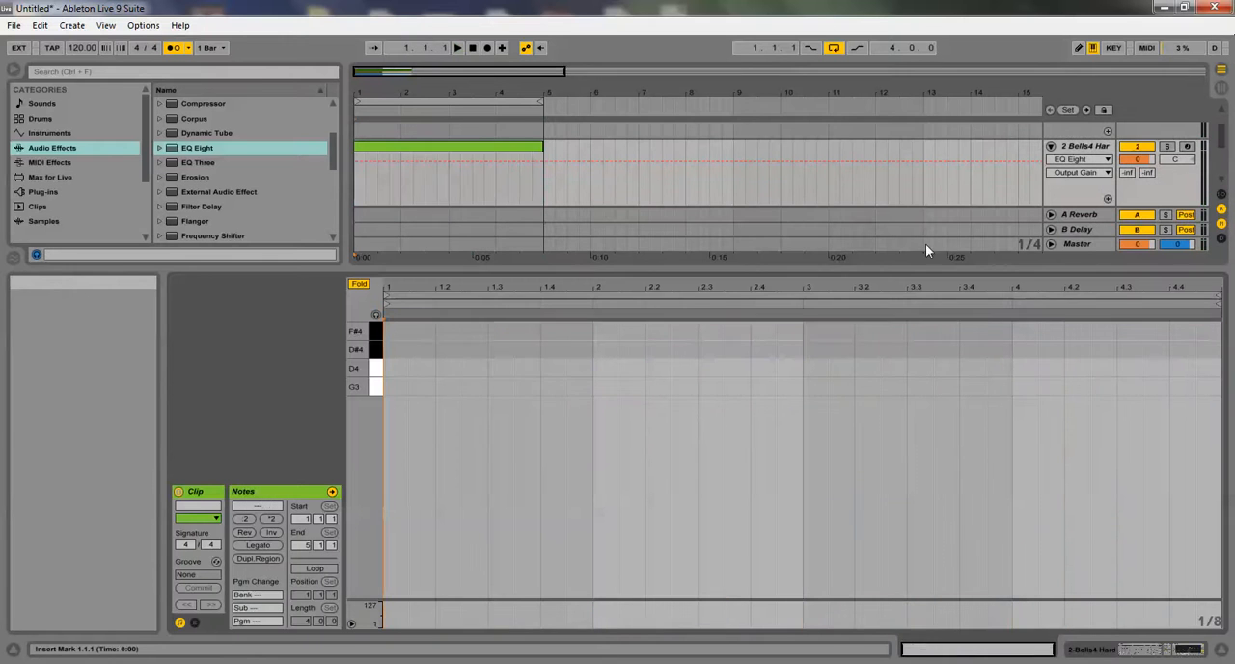
Add short bell notes on the four beats of bar 1: G3, D4, F#4 and D#4, auditioning the loop
double_click(401, 389)
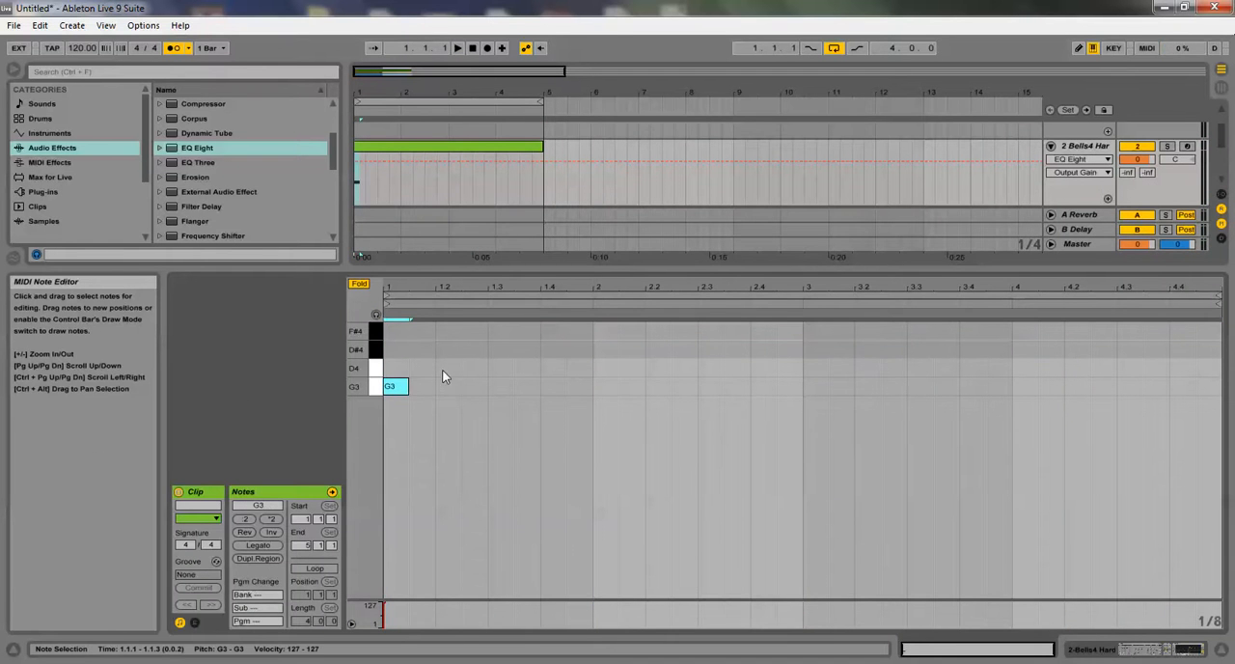
double_click(442, 370)
double_click(489, 330)
key("space")
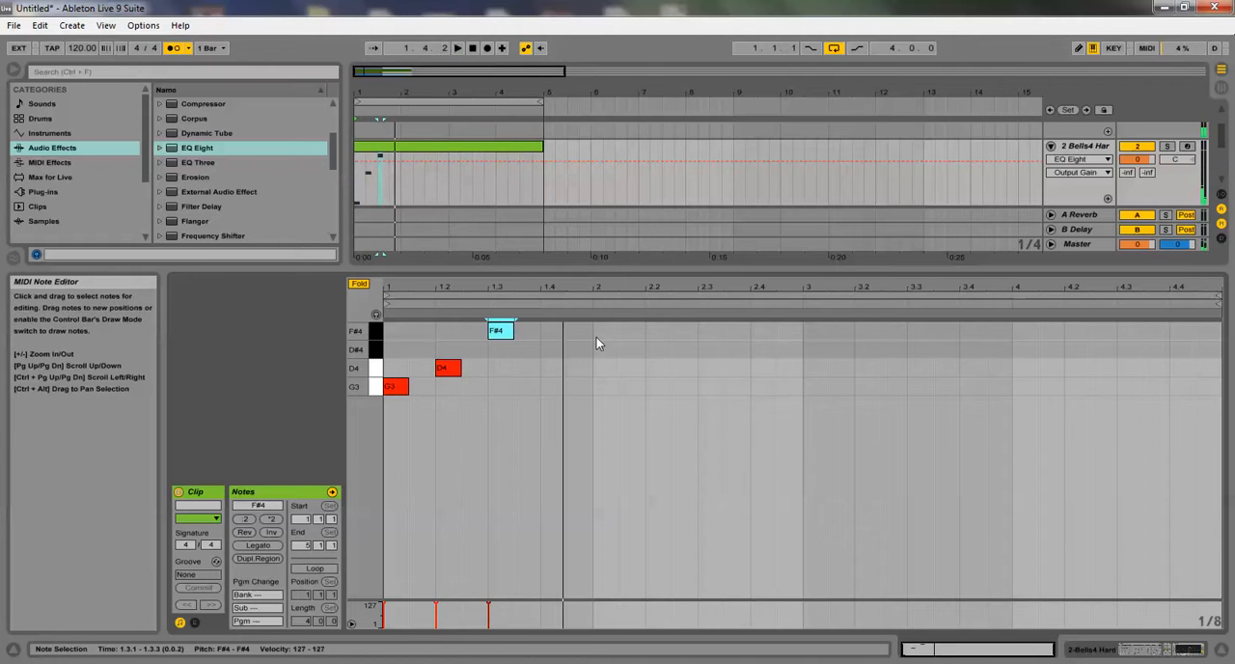
double_click(546, 349)
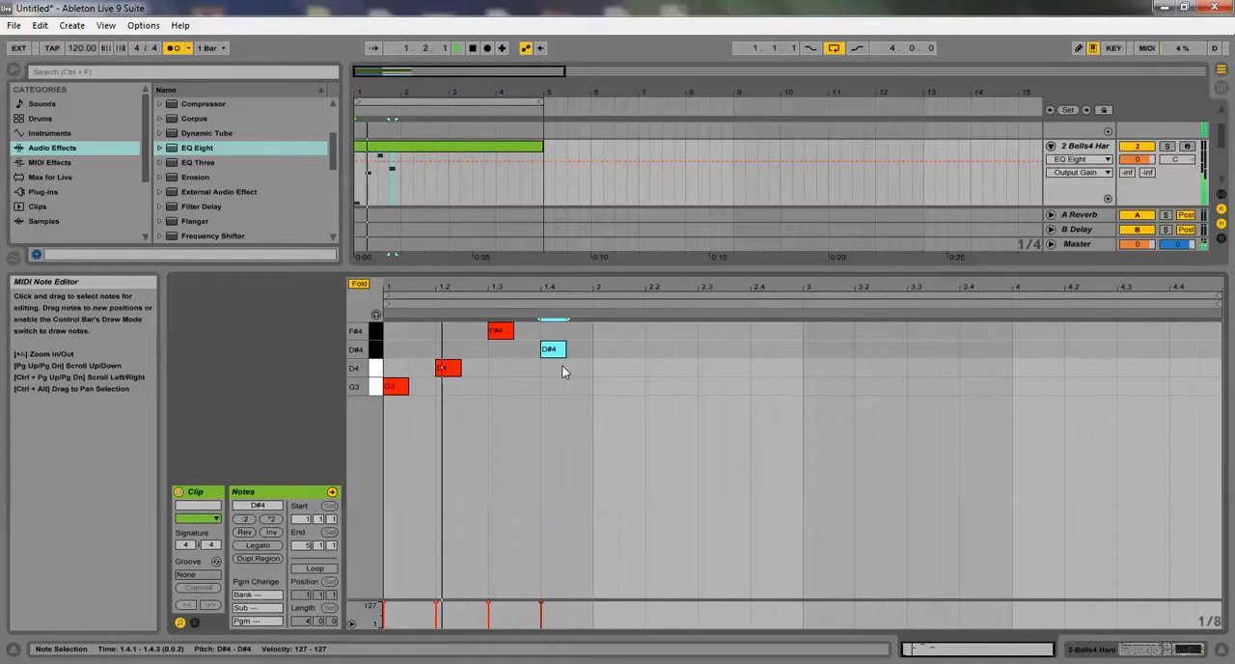
Add bell notes G3, D4, D#4 and F#4 on the four beats of bar 2, plus an F#4 at the start of bar 3
double_click(606, 390)
double_click(657, 367)
double_click(689, 354)
left_click_drag(688, 352, 725, 345)
left_click(735, 336)
double_click(735, 334)
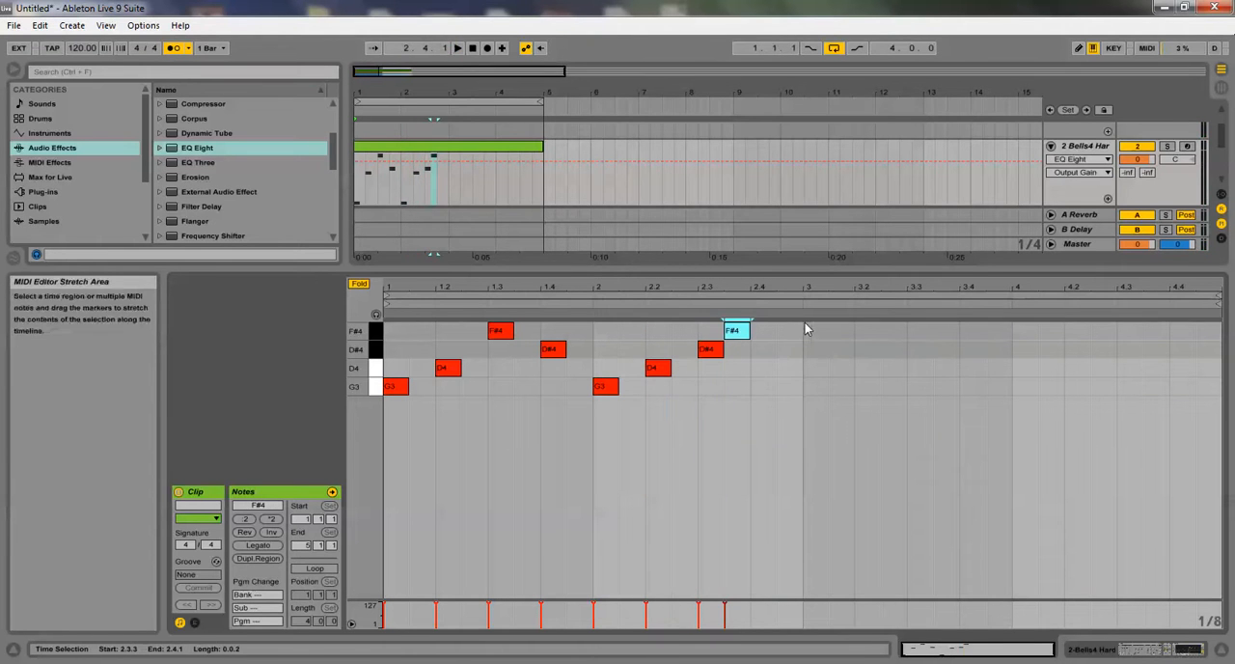
left_click_drag(746, 333, 767, 342)
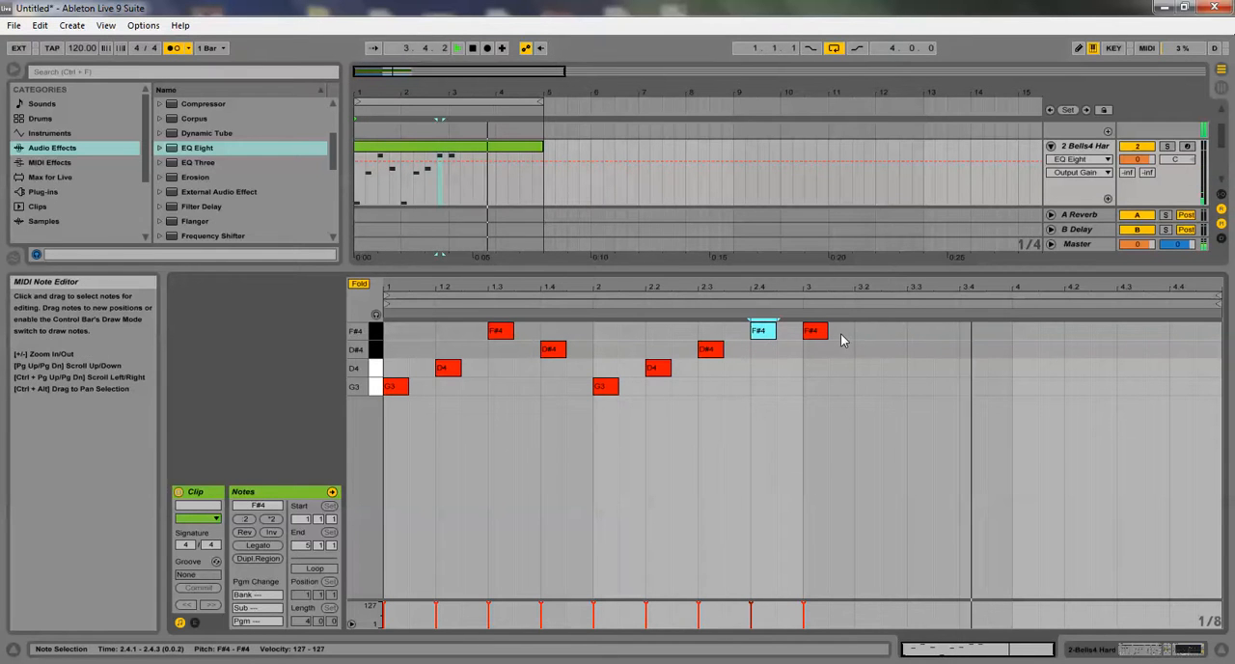
Continue bar 3 of the bells with D#4 at 3.2, D4 at 3.3 and G3 at 3.4
double_click(865, 349)
double_click(919, 372)
double_click(972, 387)
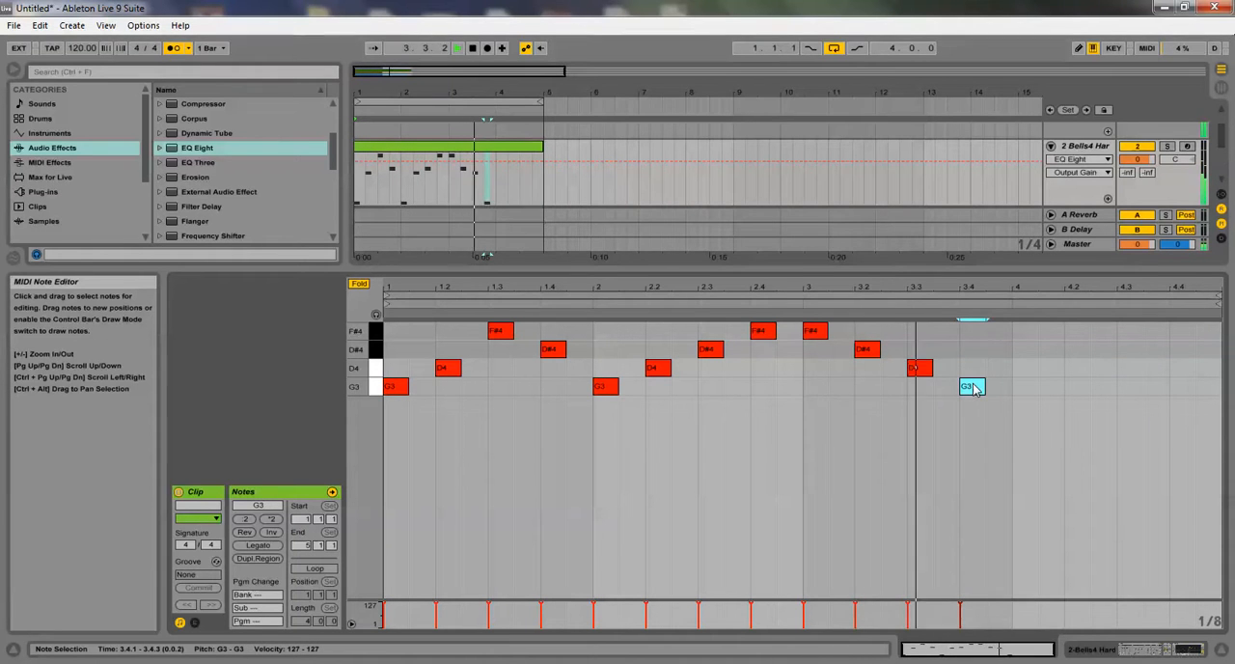
Fill bar 4 of the bells with D#4, D4, F#4 and D4 on successive beats
double_click(1015, 349)
double_click(1073, 367)
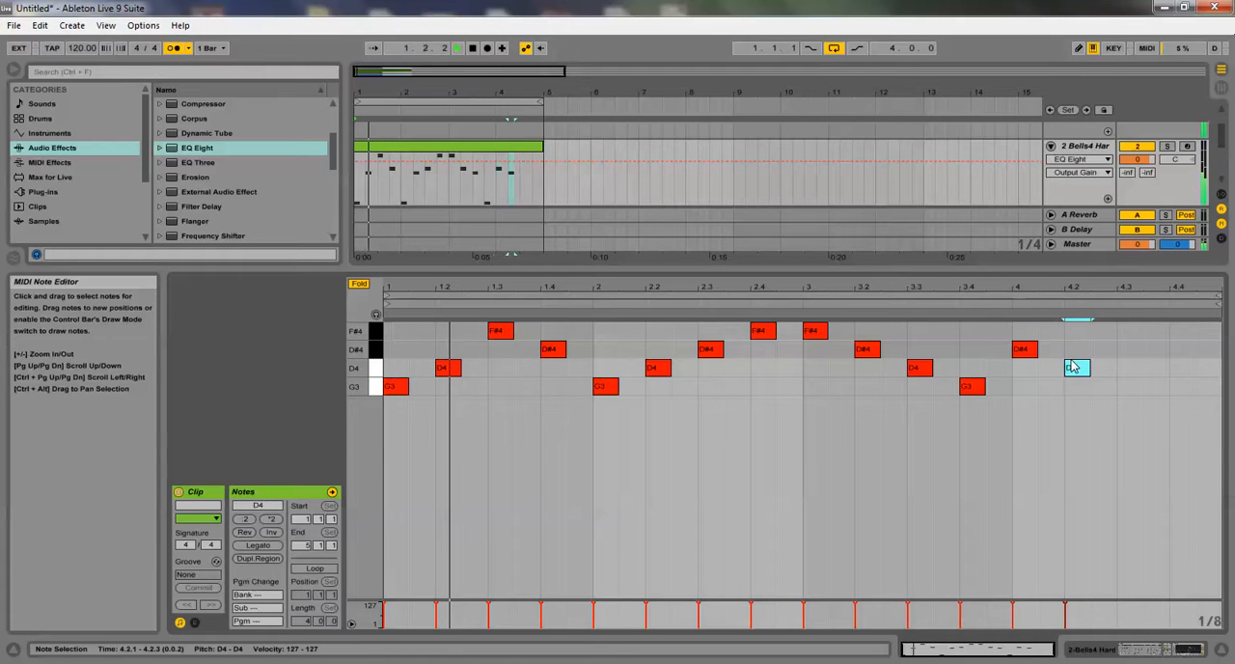
double_click(1124, 331)
double_click(1186, 370)
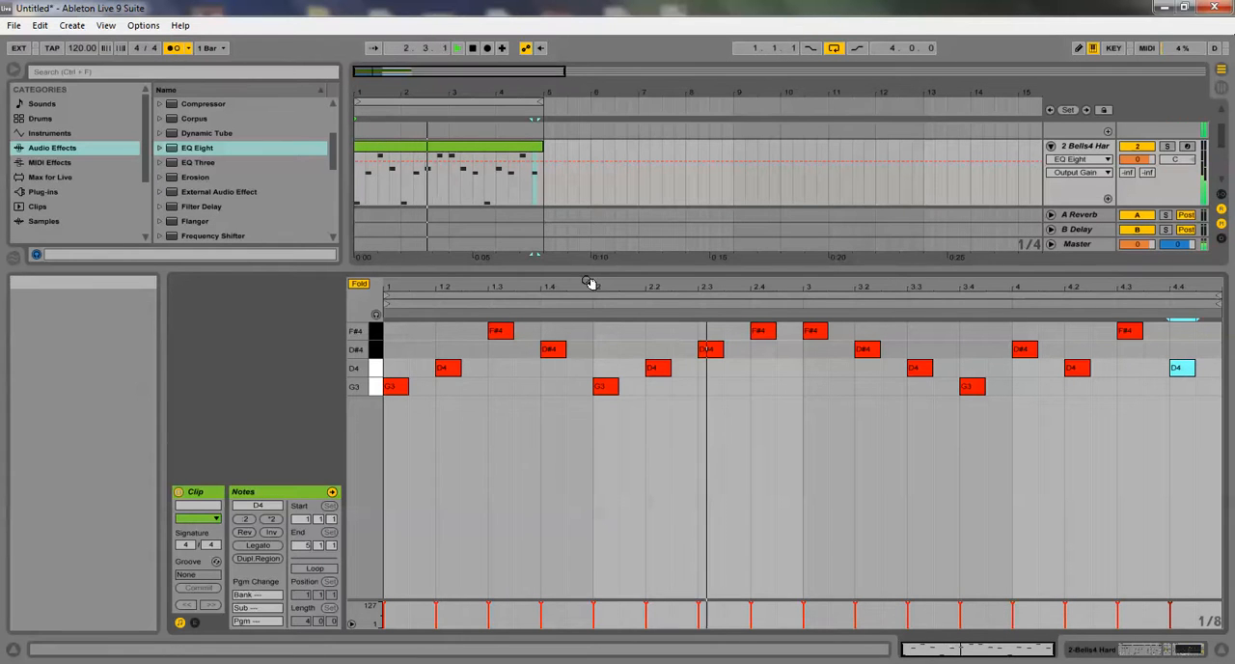
Open the Brass2 clip in an enlarged note editor and shorten all its notes to sixteenth-note stabs
left_click_drag(586, 277, 586, 483)
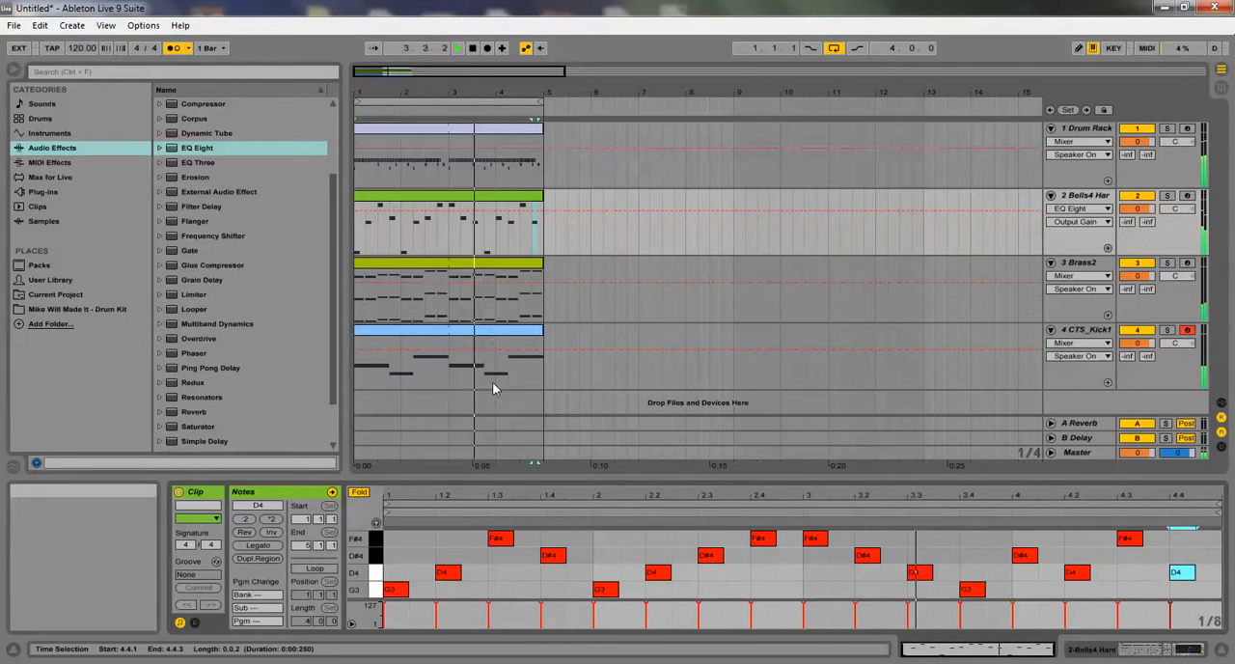
left_click(431, 269)
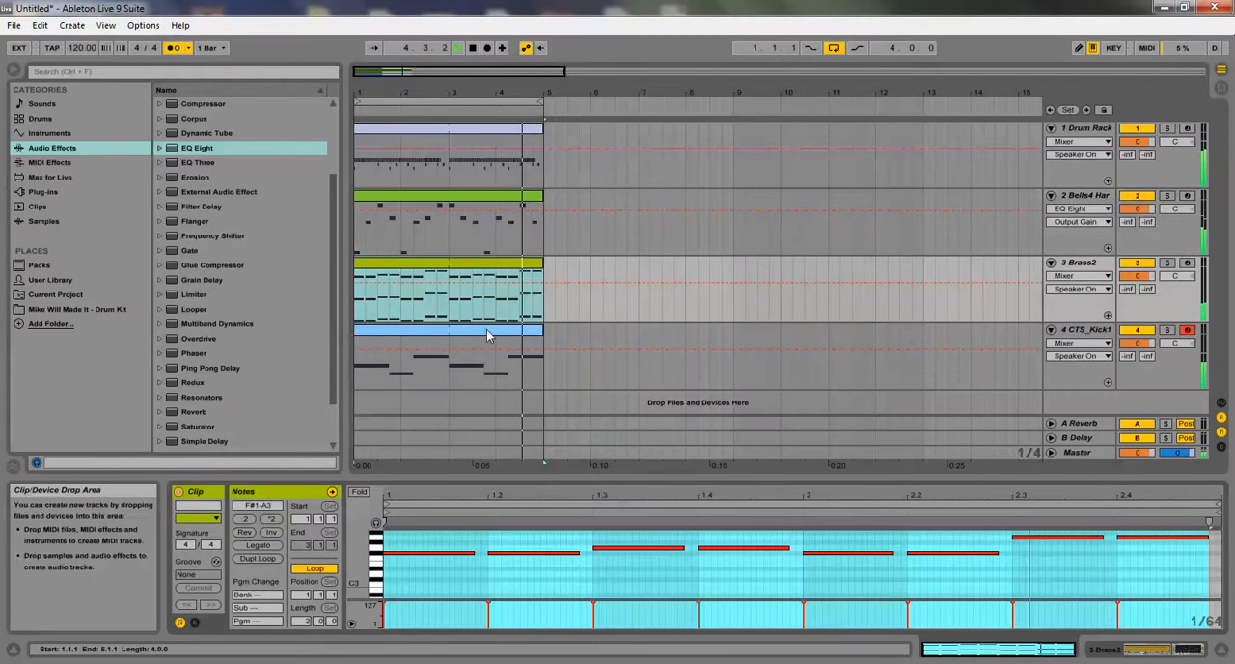
left_click_drag(546, 471, 522, 240)
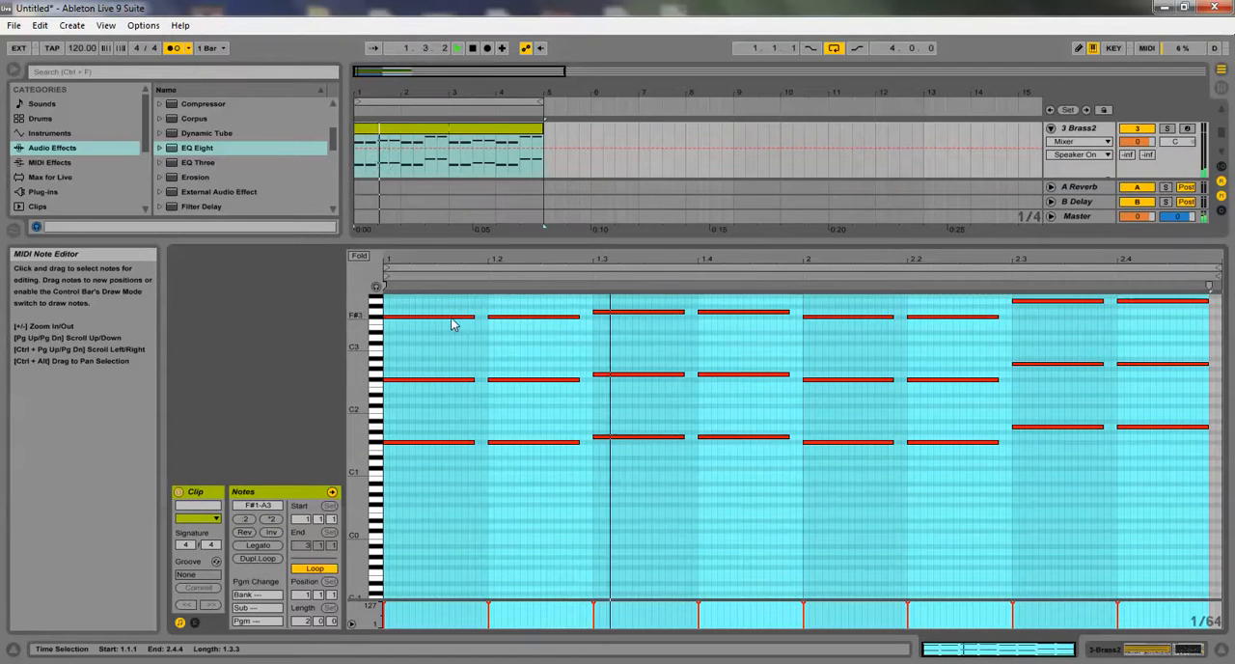
key("ctrl+a")
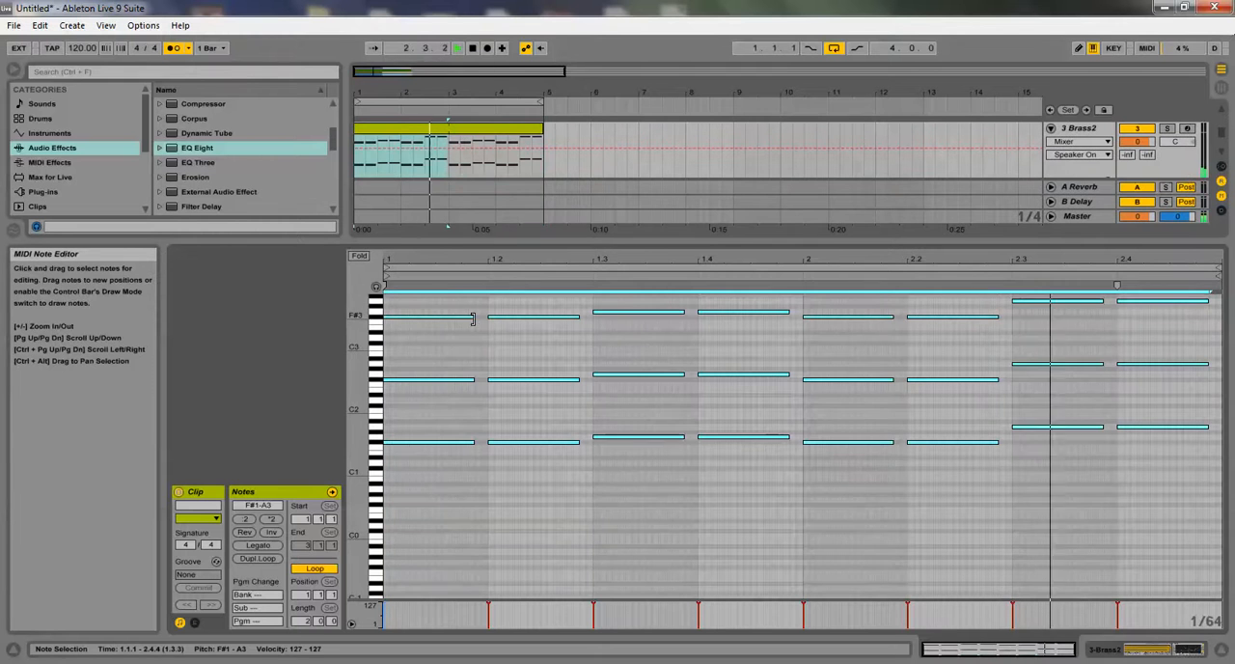
left_click_drag(472, 317, 389, 440)
Duplicate the first F# brass chord and place the copy at 1.1.3, discarding the unwanted duplicate
key("ctrl+d")
key("Delete")
left_click_drag(406, 414, 390, 466)
key("ctrl+d")
key("Right")
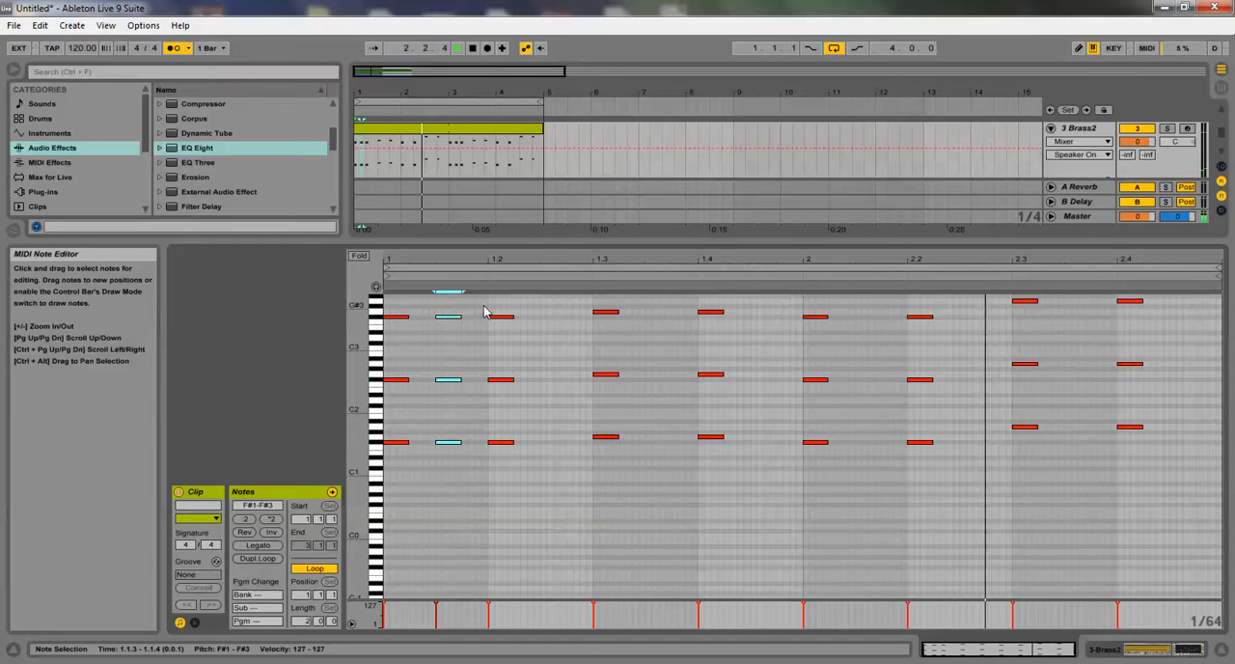
Duplicate the opening pair of brass stabs onto beats 1.2 and 1.3, raising the beat 1.3 copy a semitone to G
left_click_drag(488, 284, 336, 469)
key("ctrl+d")
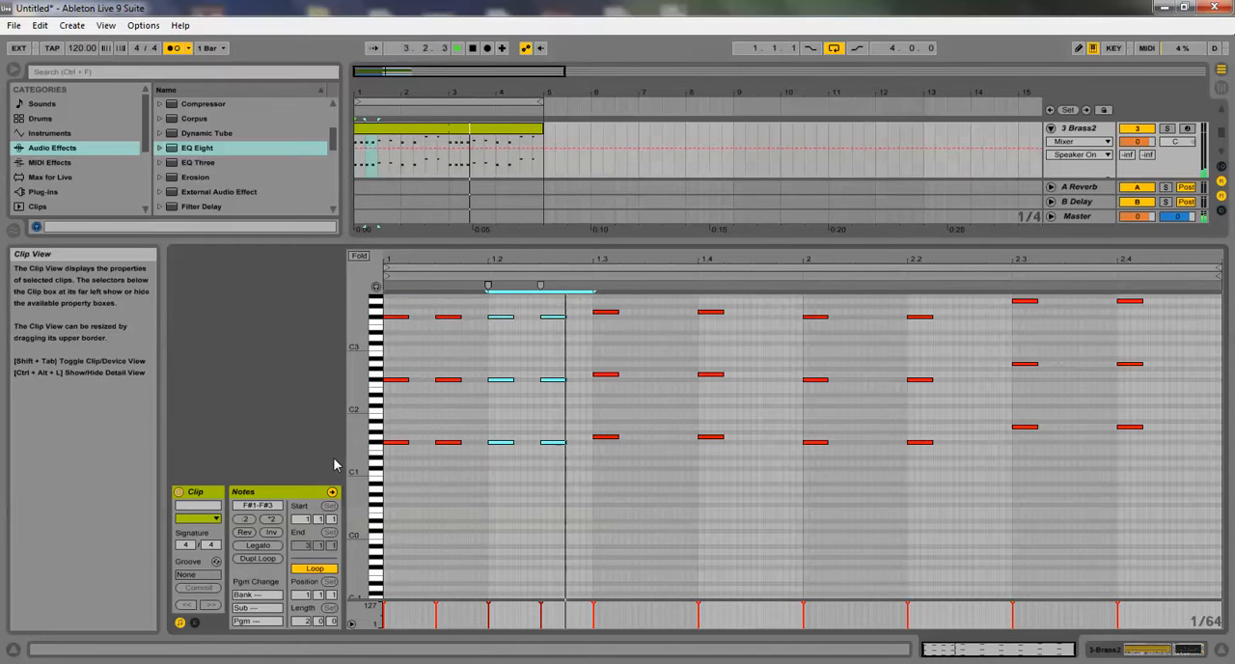
key("ctrl+d")
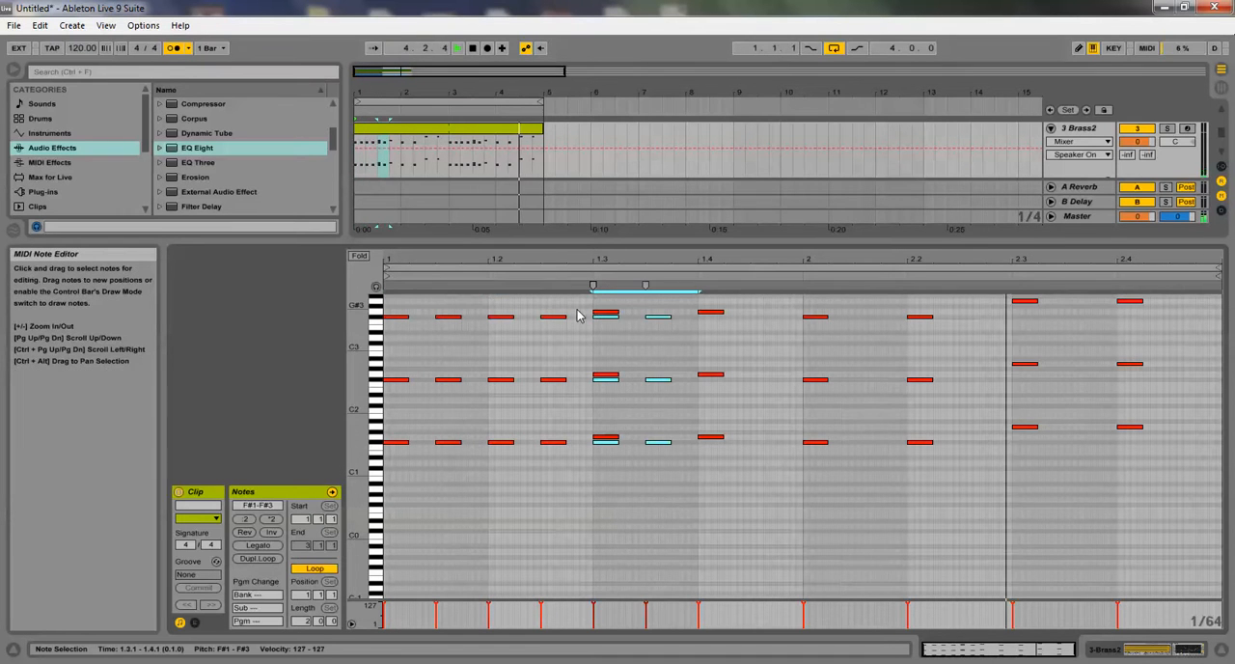
key("Up")
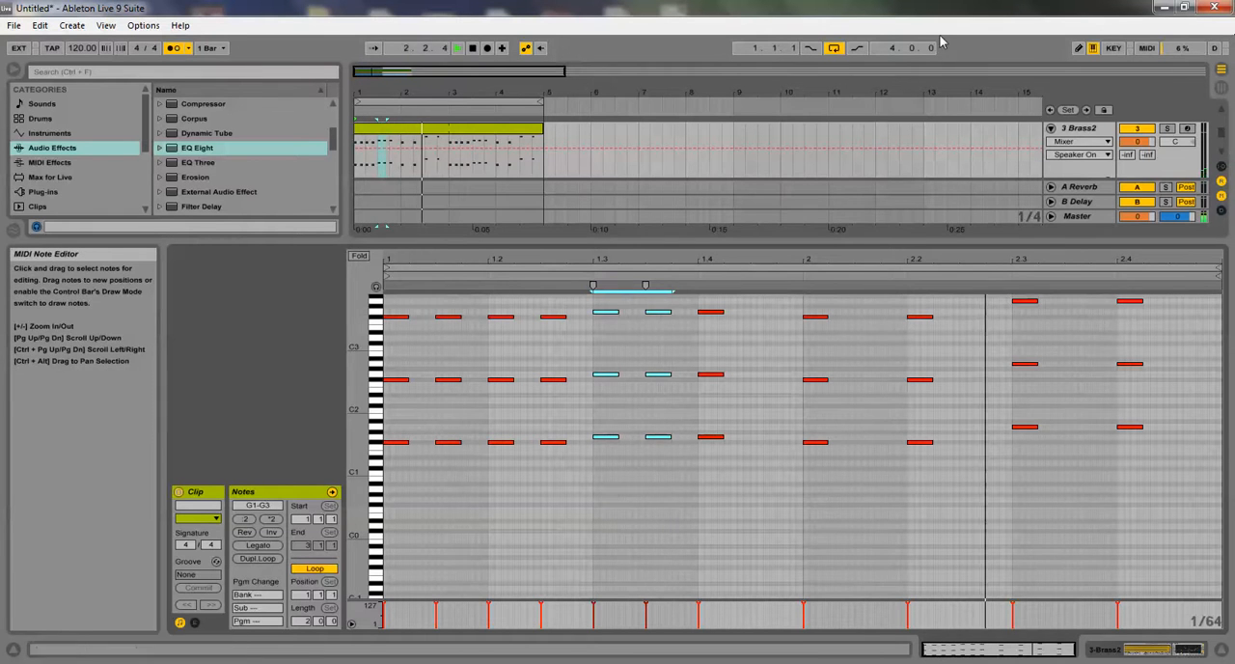
Raise the two lowest F#1 brass notes in bar 2 by three octaves to F#4 and extend them with Legato
left_click_drag(783, 451, 958, 386)
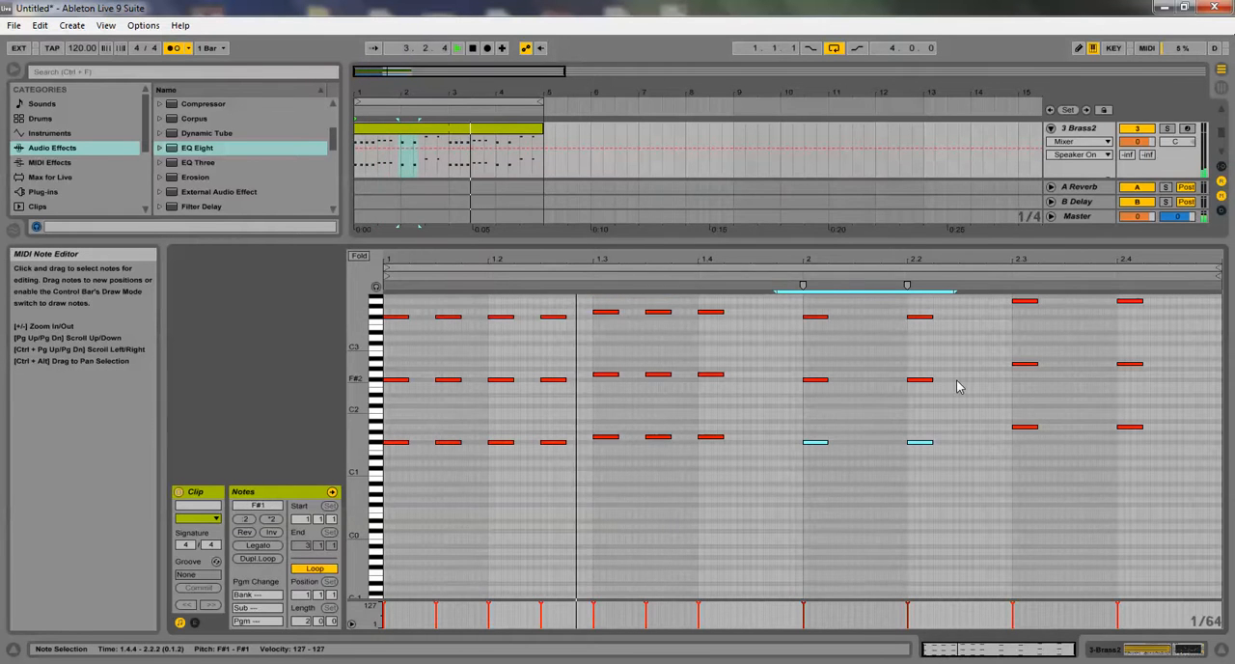
key("shift+Up")
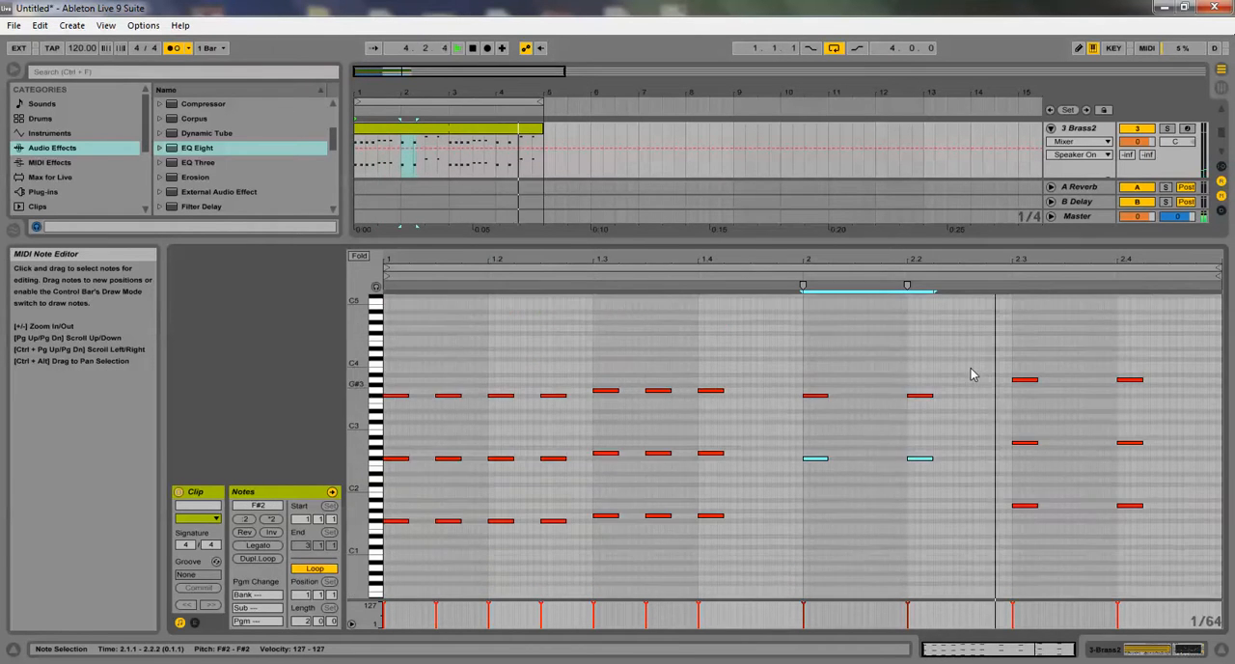
key("shift+Up")
key("shift+Up")
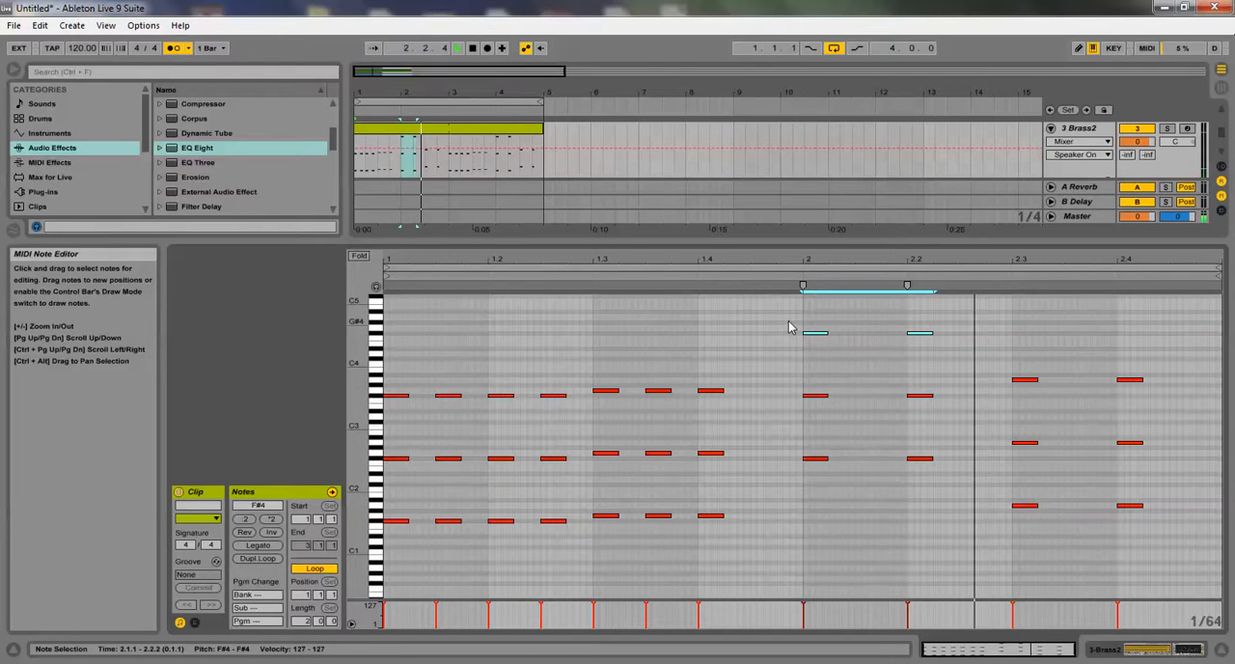
left_click(258, 545)
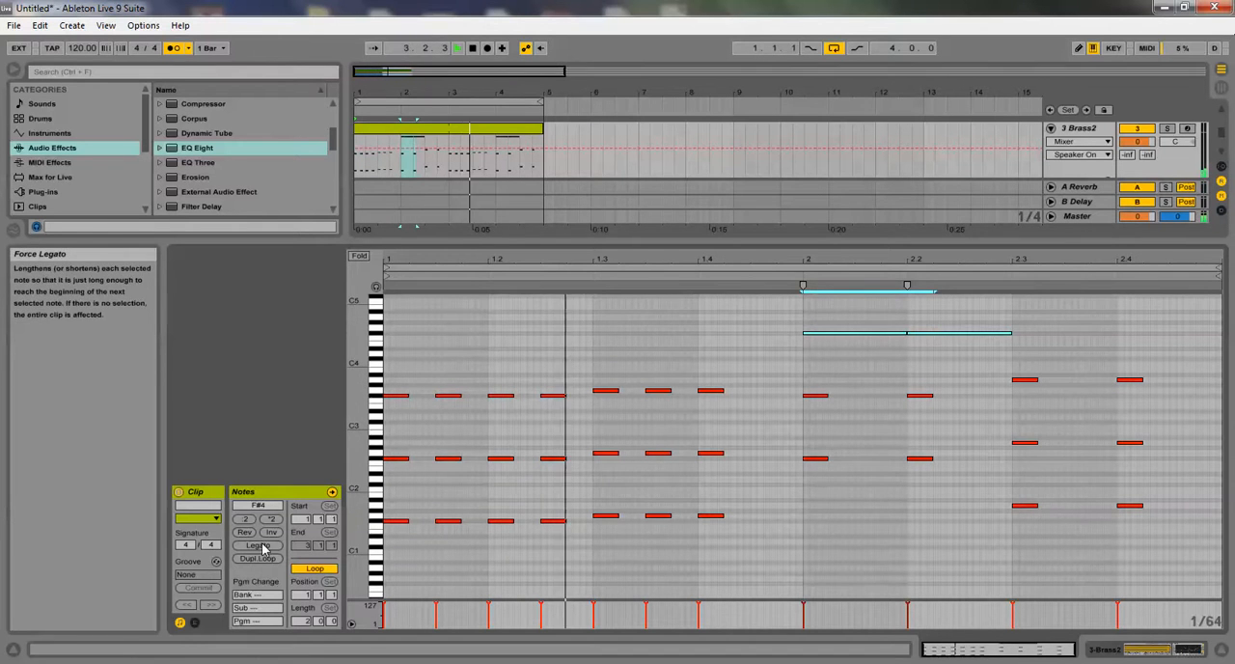
Apply Legato to the remaining bar 2 brass chords and to the rest of the Brass2 clip's notes
left_click(625, 337)
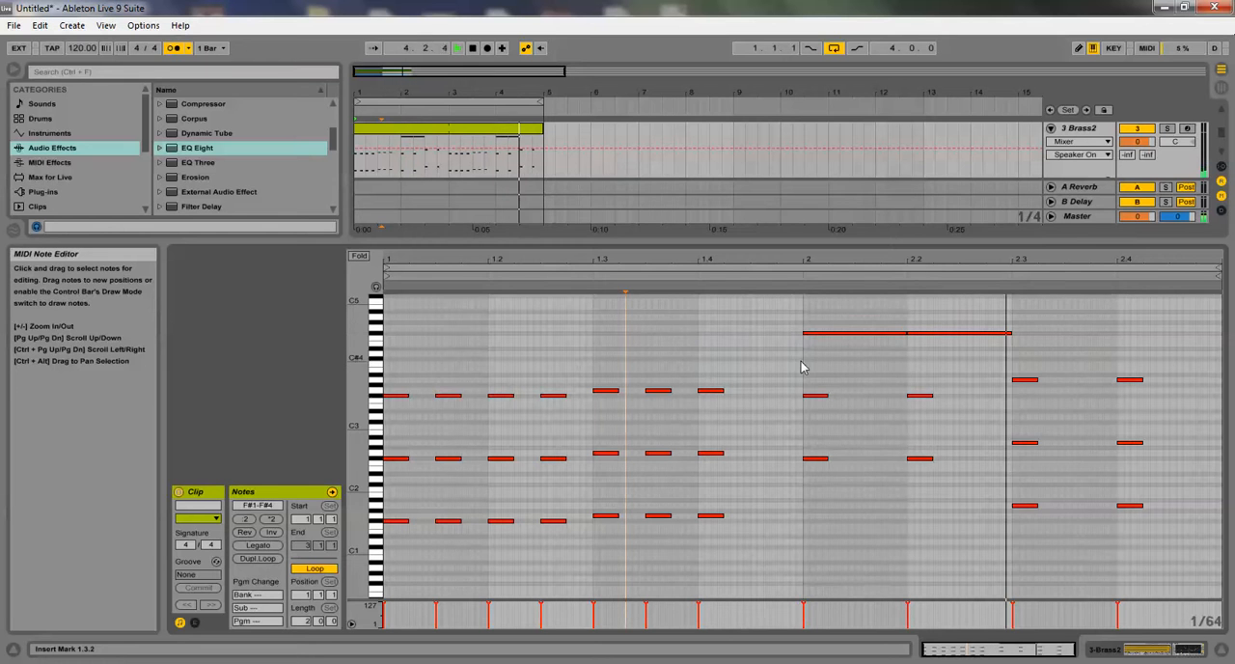
left_click_drag(815, 378, 1093, 518)
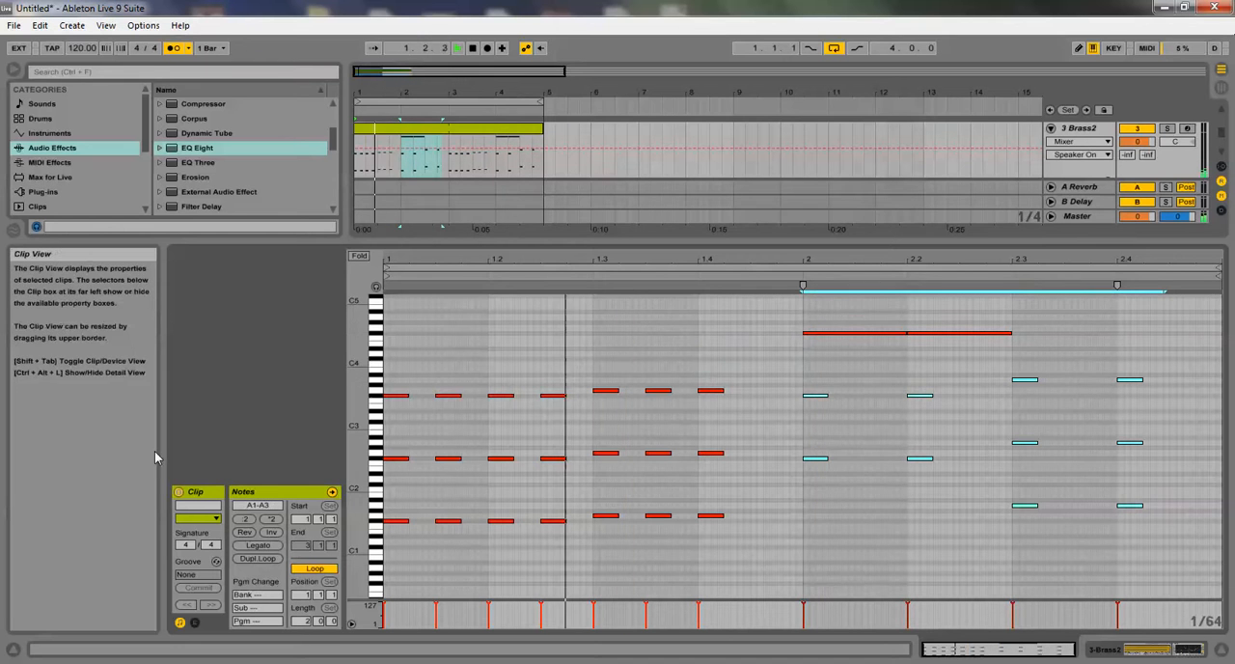
left_click(256, 546)
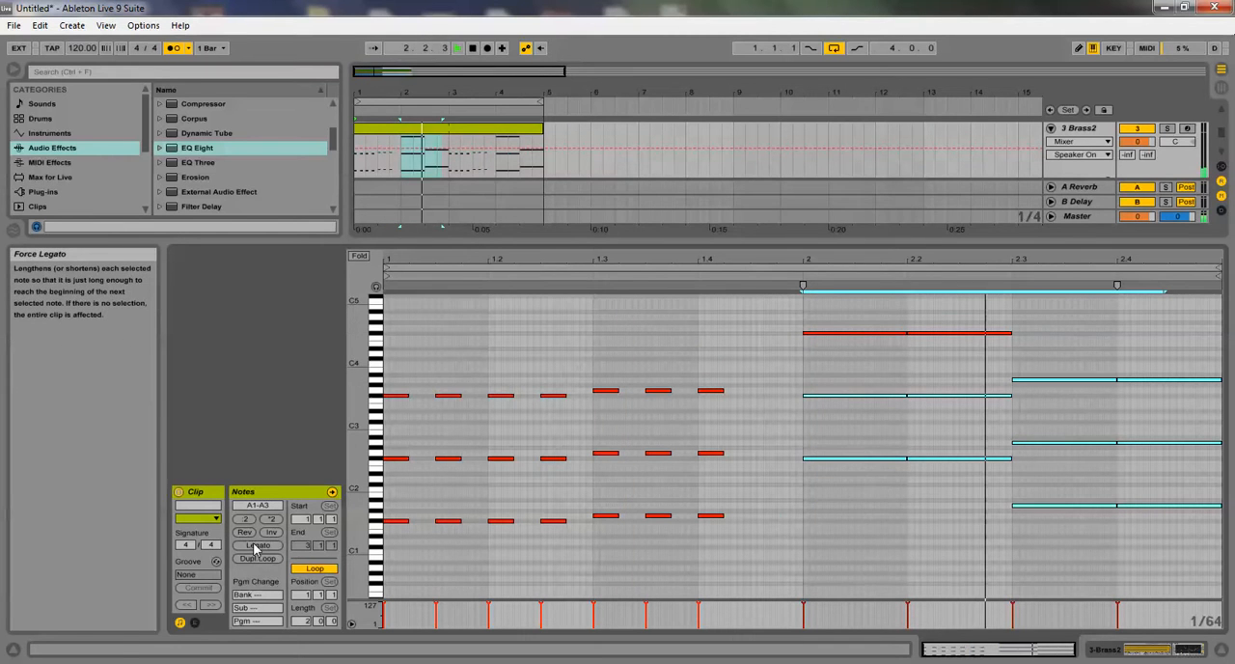
left_click(636, 401)
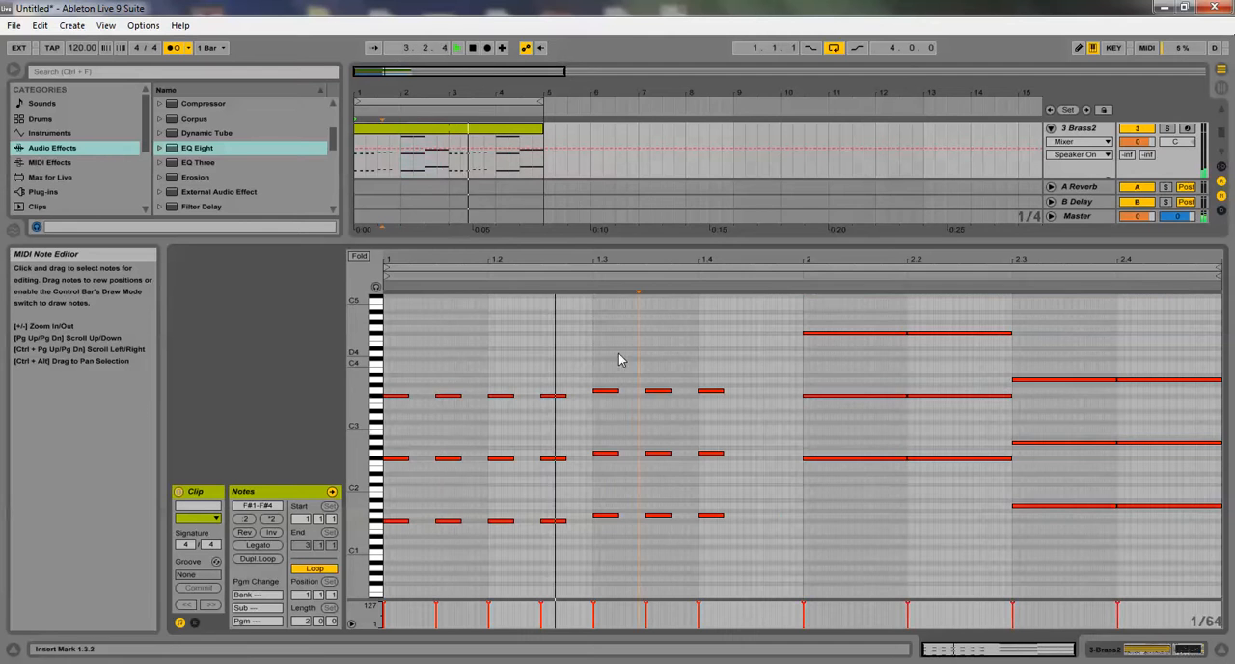
left_click(254, 546)
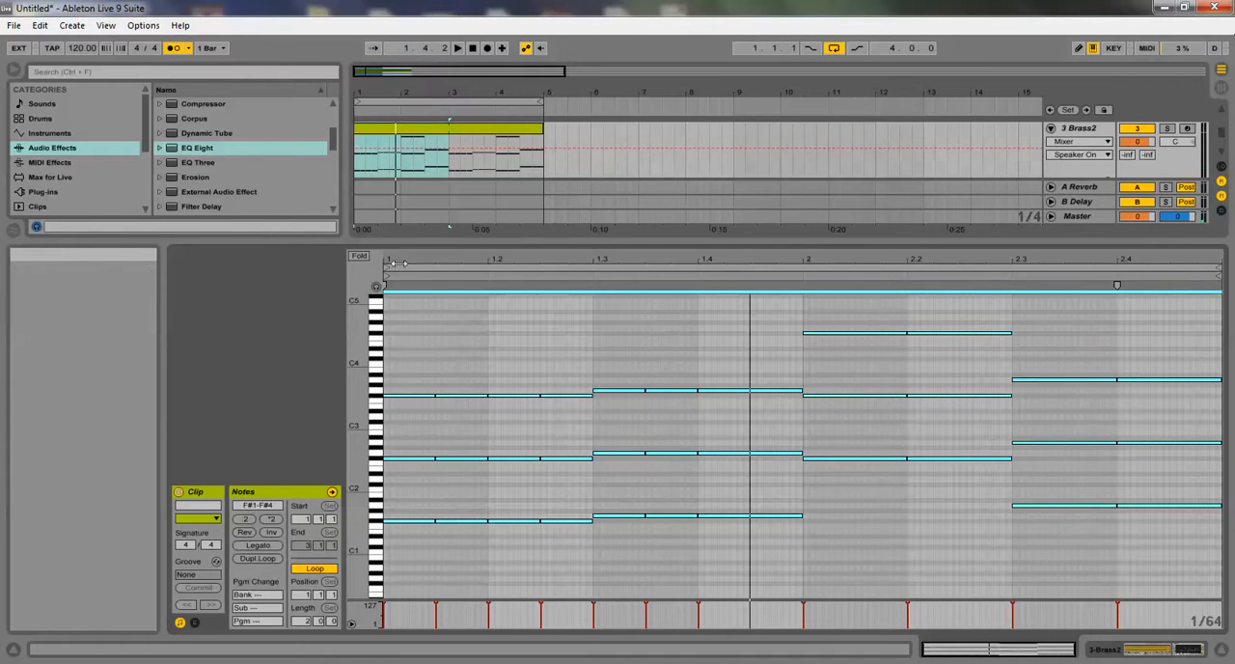
Restore the full arrangement view, open the Drum Rack clip, and audition its percussion, S&C9 and CTS_Kick2 sounds
left_click_drag(466, 237, 530, 636)
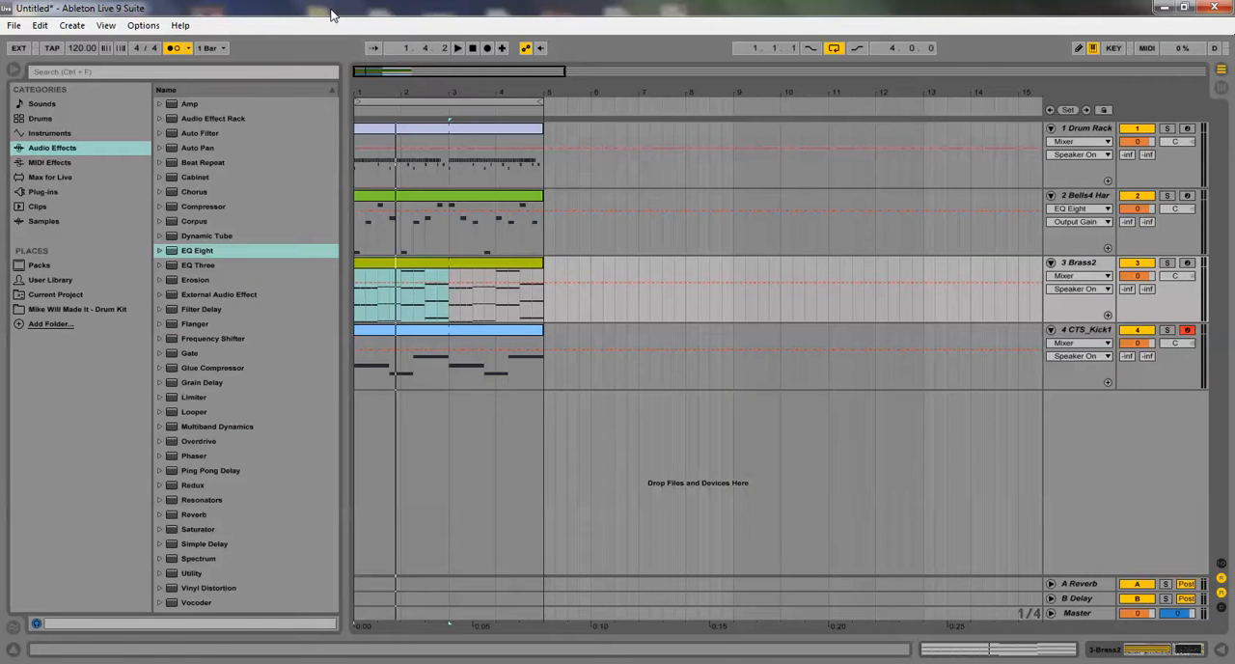
left_click(544, 381)
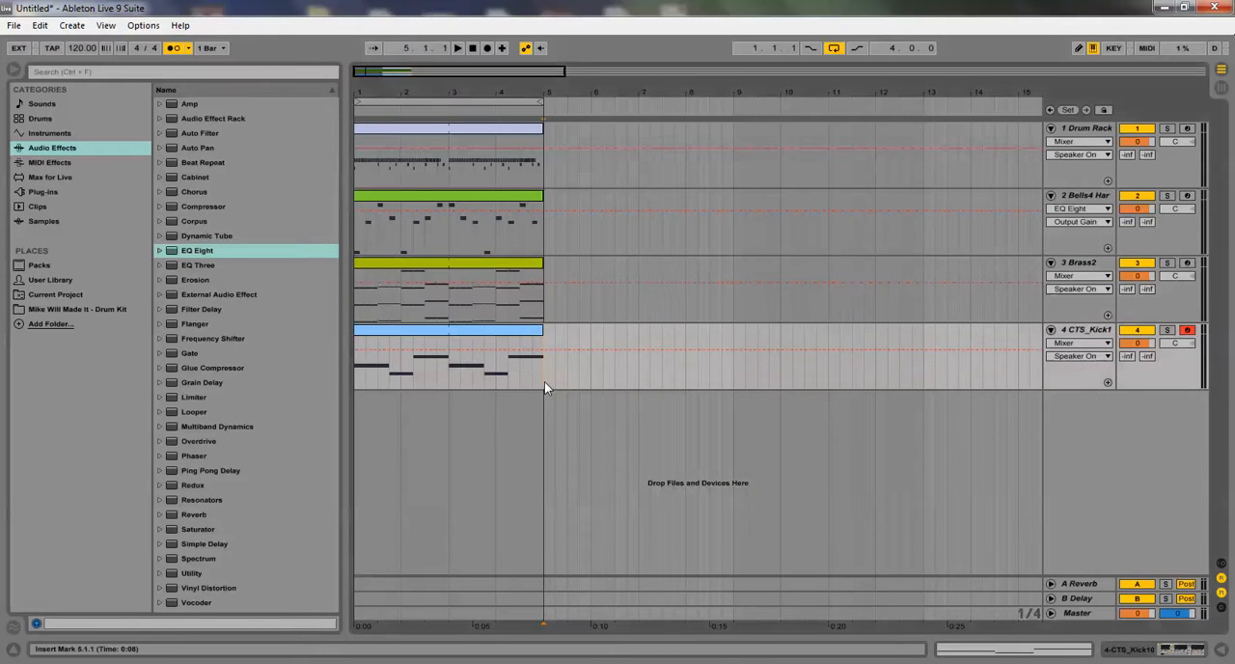
double_click(391, 128)
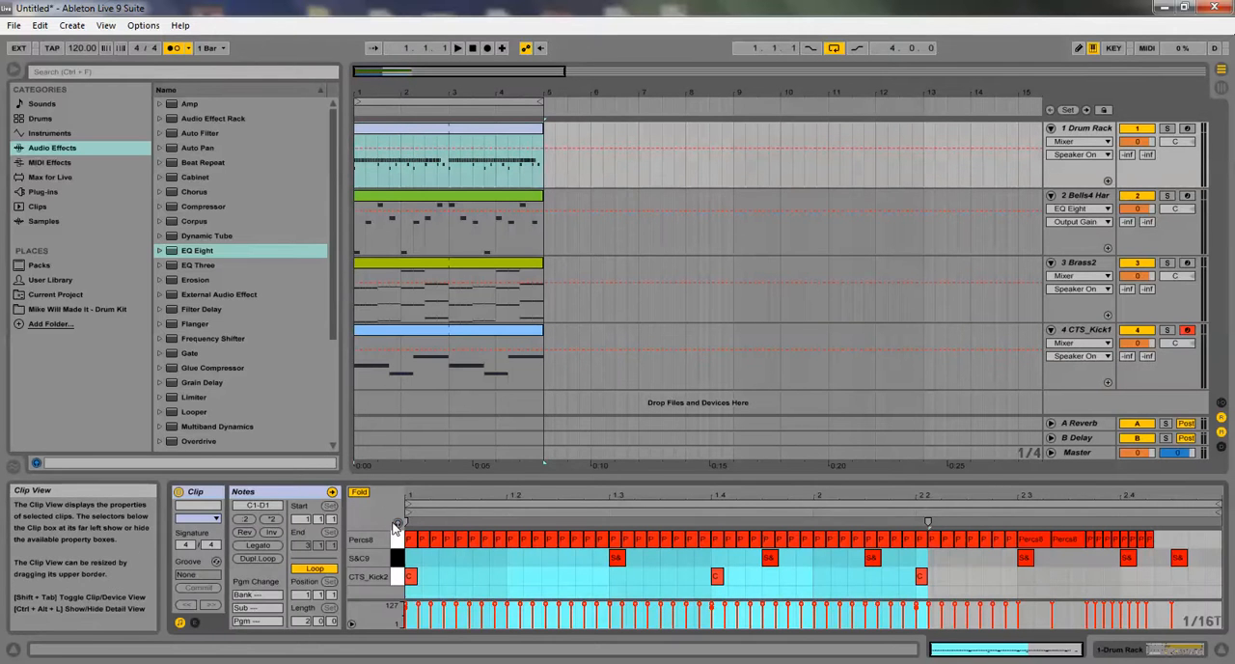
left_click(399, 559)
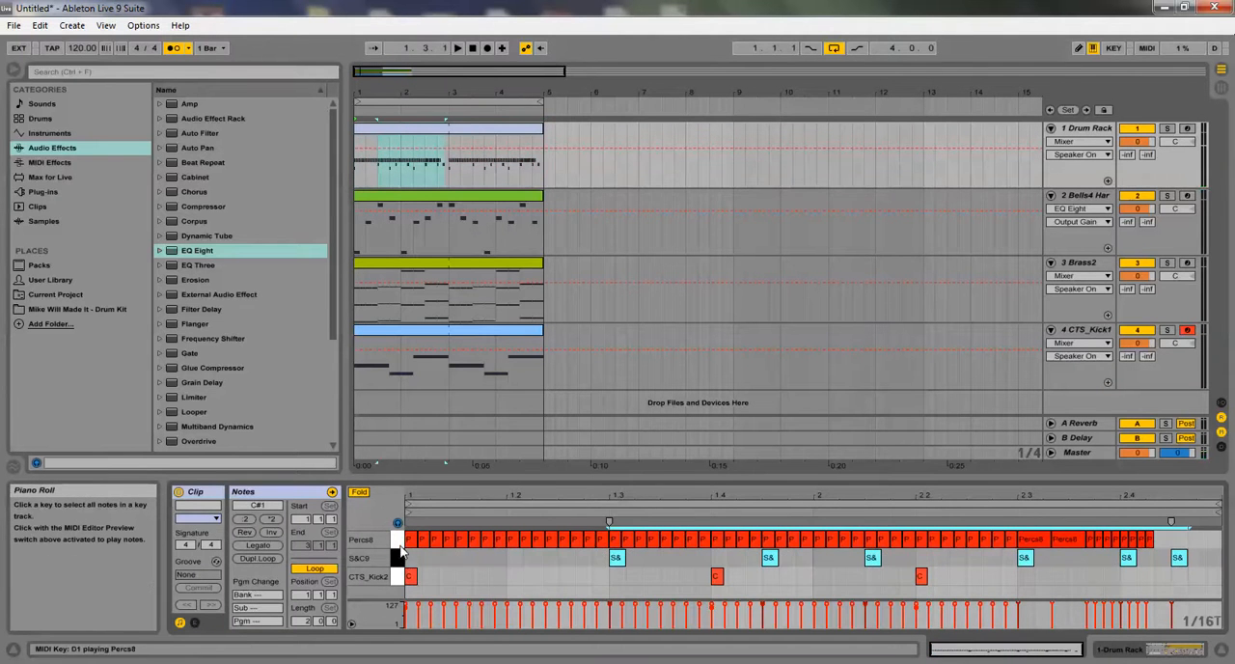
left_click(399, 542)
left_click(399, 577)
left_click(398, 560)
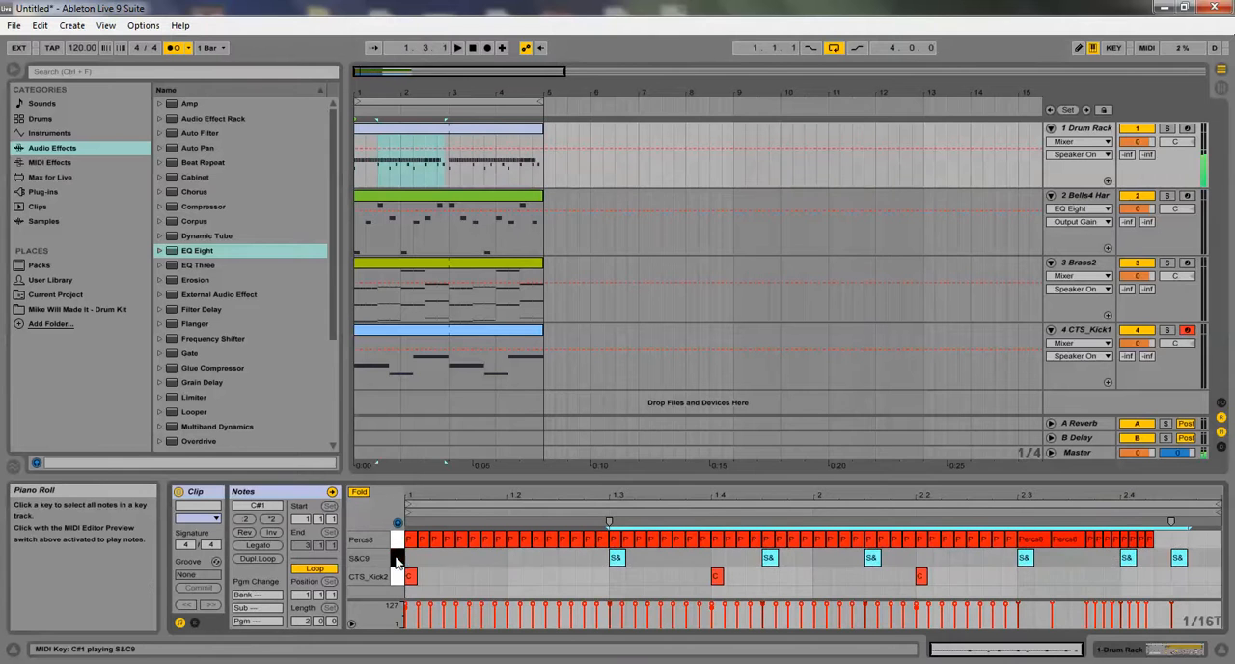
left_click(395, 577)
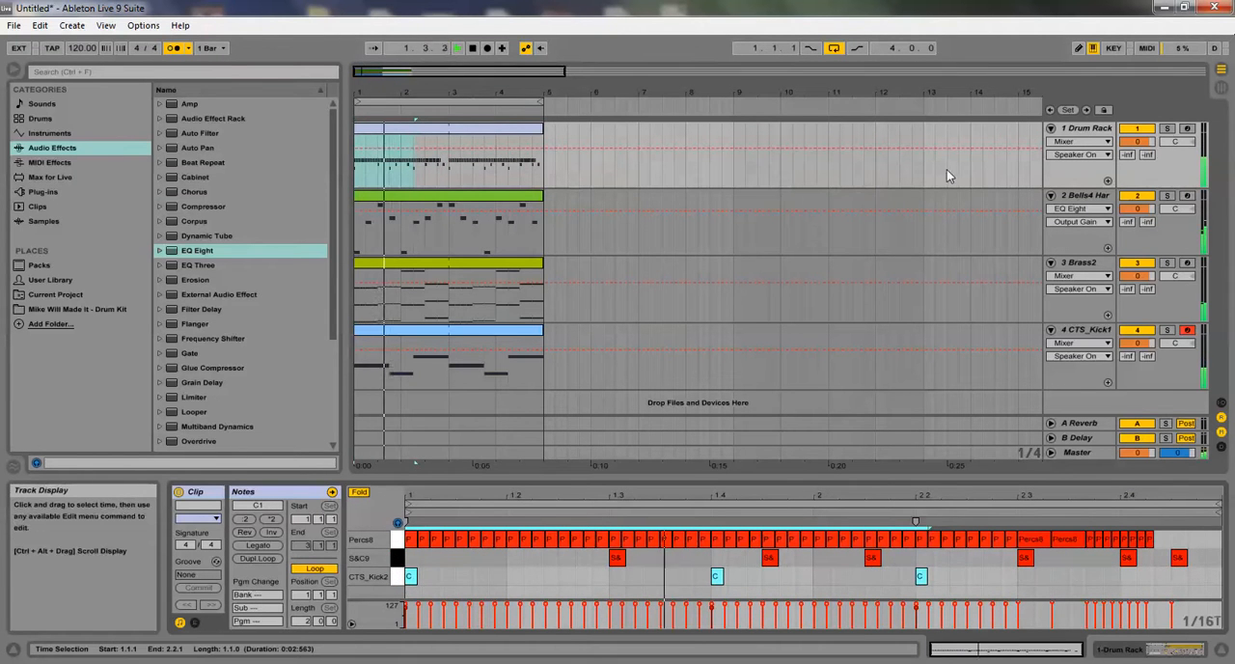
Mute the bells and Brass2 tracks and solo CTS_Kick1 in the Session View mixer
left_click(1136, 196)
left_click(1136, 263)
key("Tab")
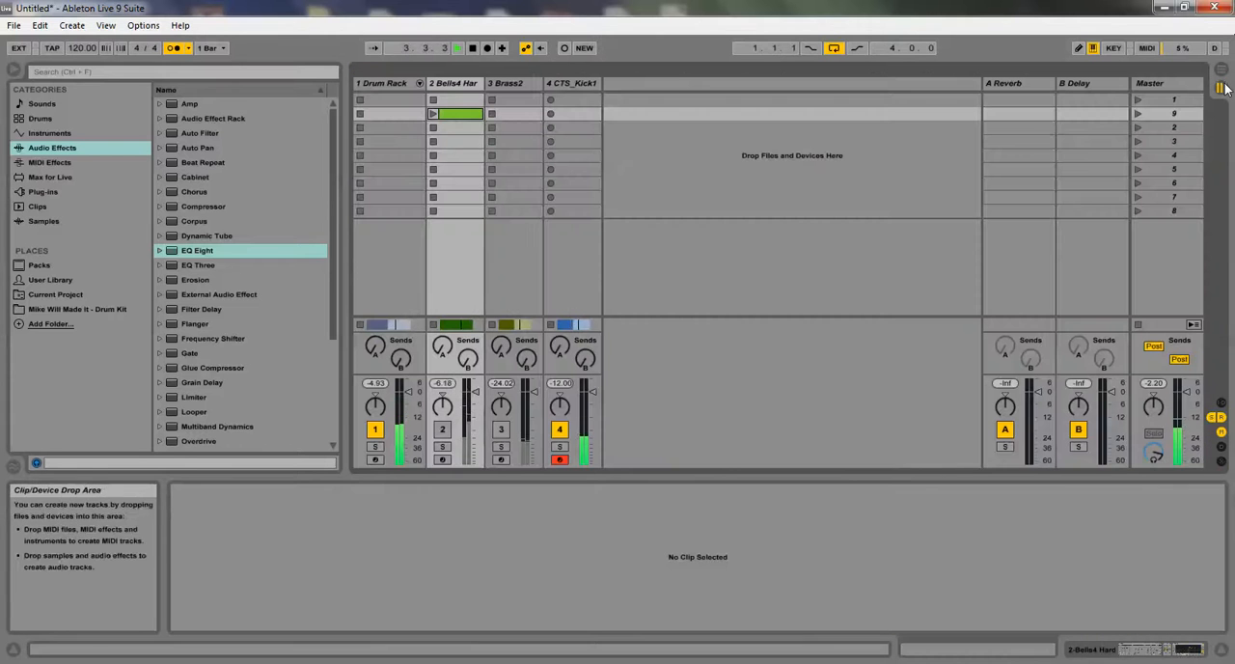
left_click(561, 446)
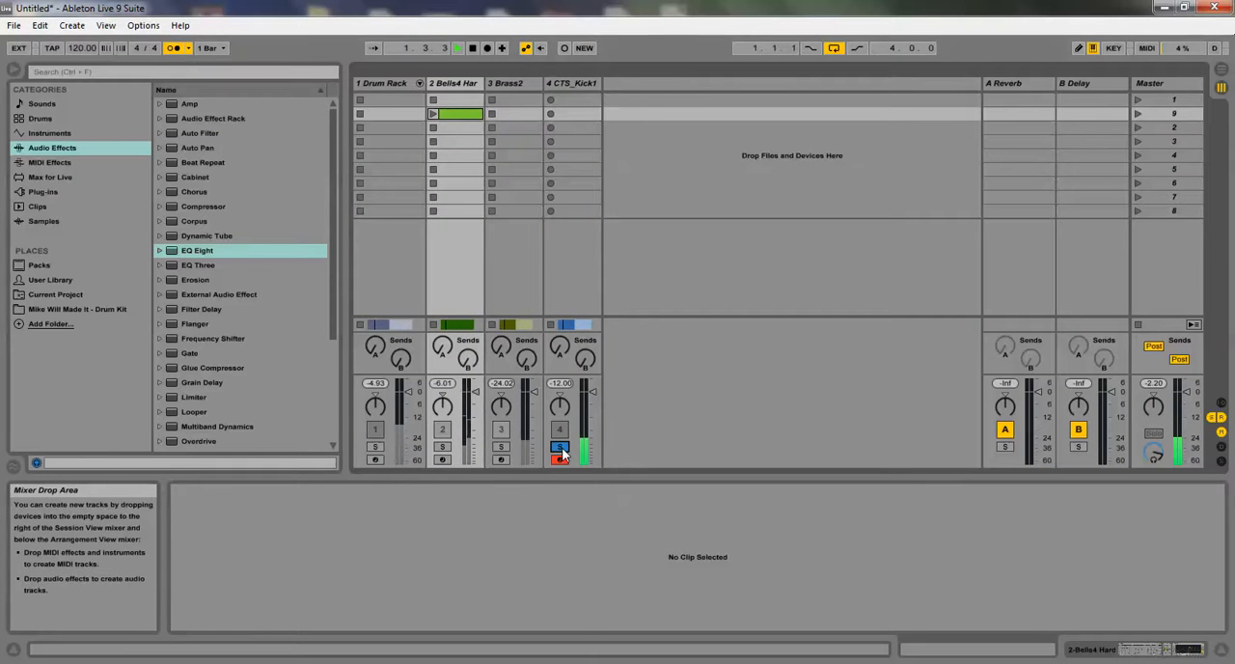
Search the audio effects for "sat" and add a Saturator after the sampler on the CTS_Kick1 track
left_click(560, 84)
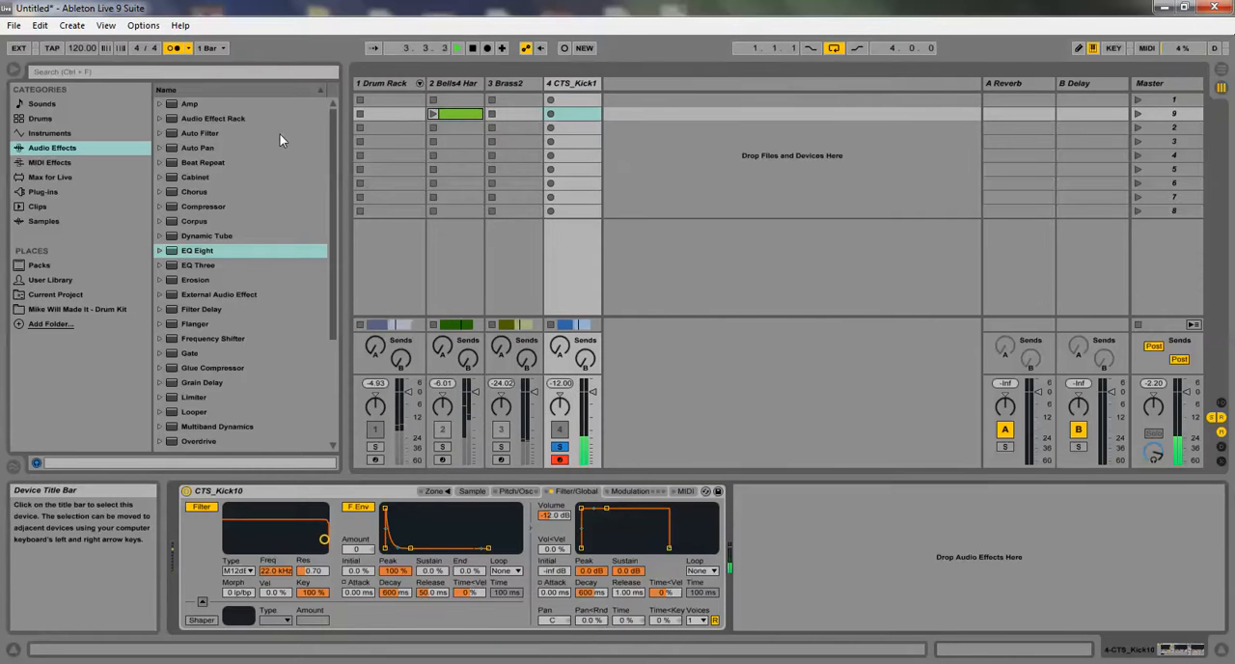
left_click(77, 69)
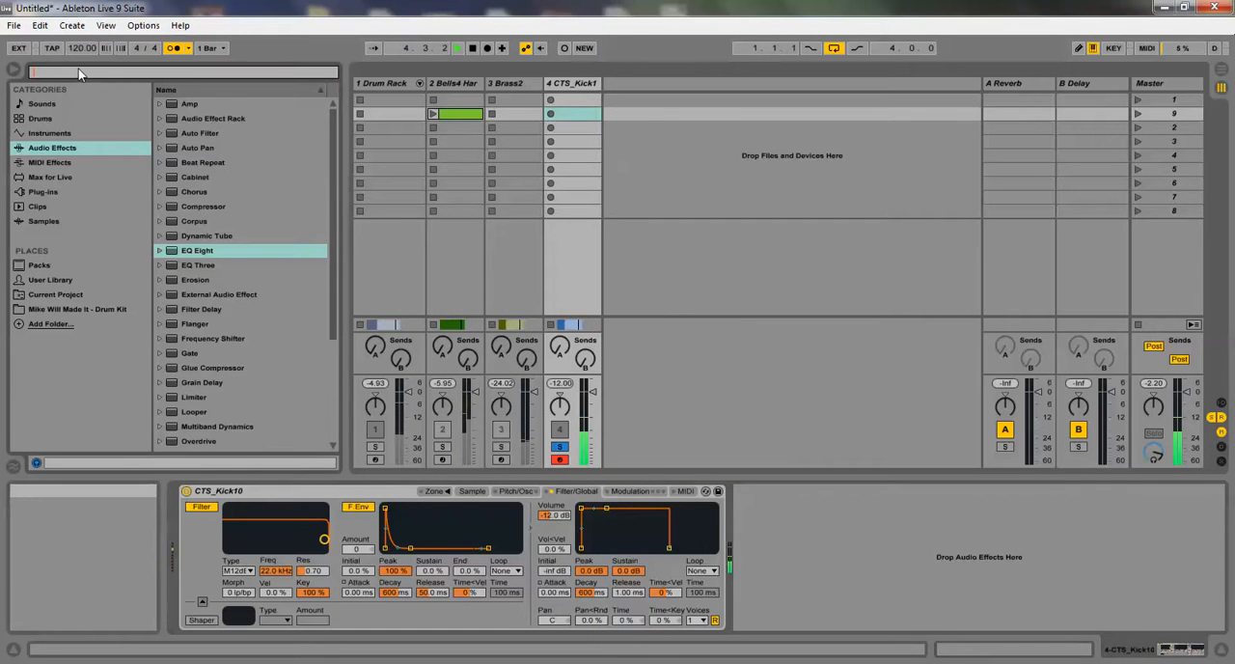
type("sat")
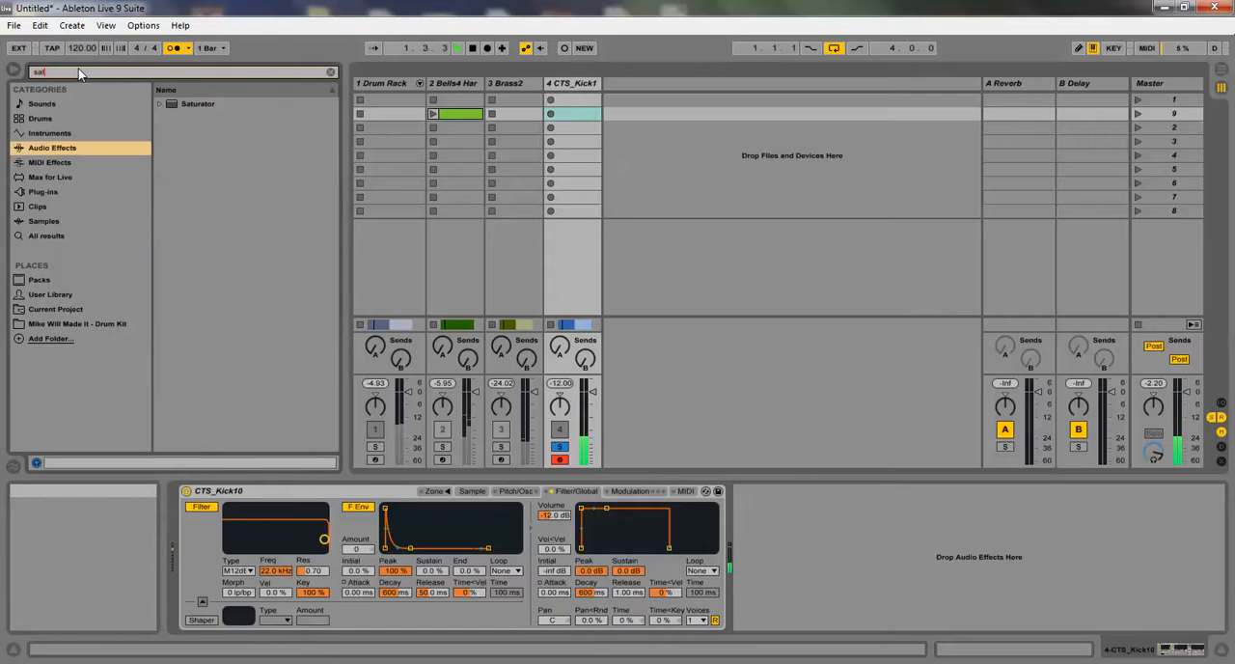
left_click_drag(198, 108, 783, 501)
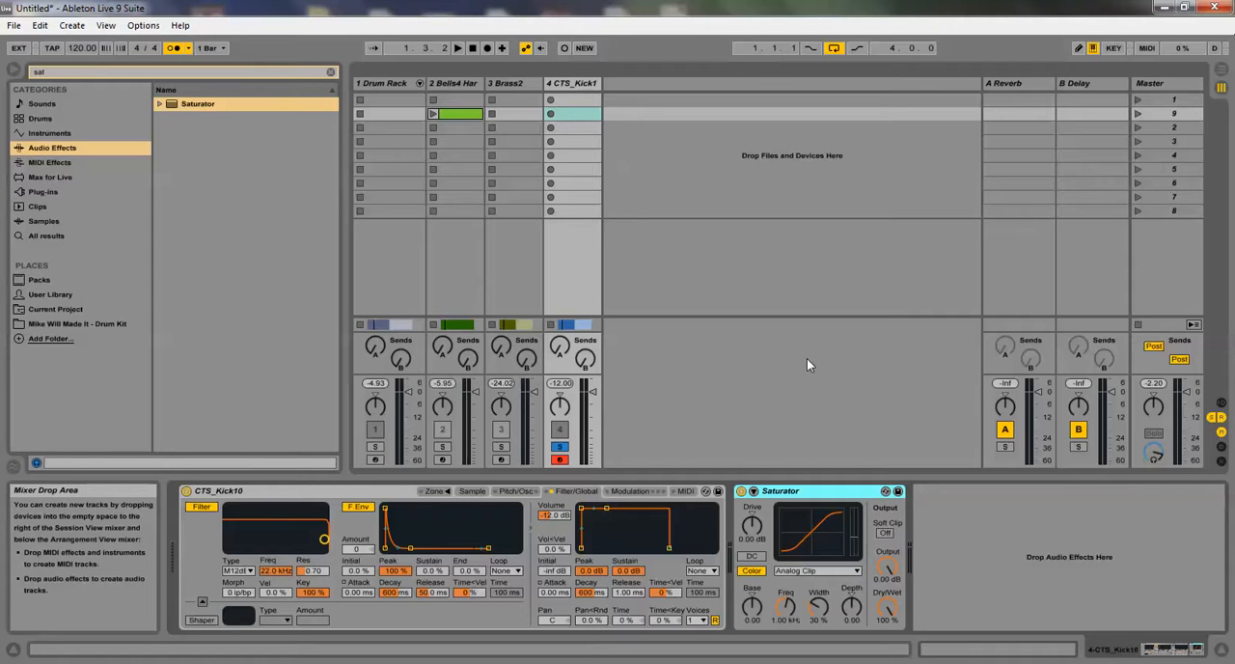
Try the Saturator's Medium Curve, and set its curve type to Hard Curve
left_click(837, 571)
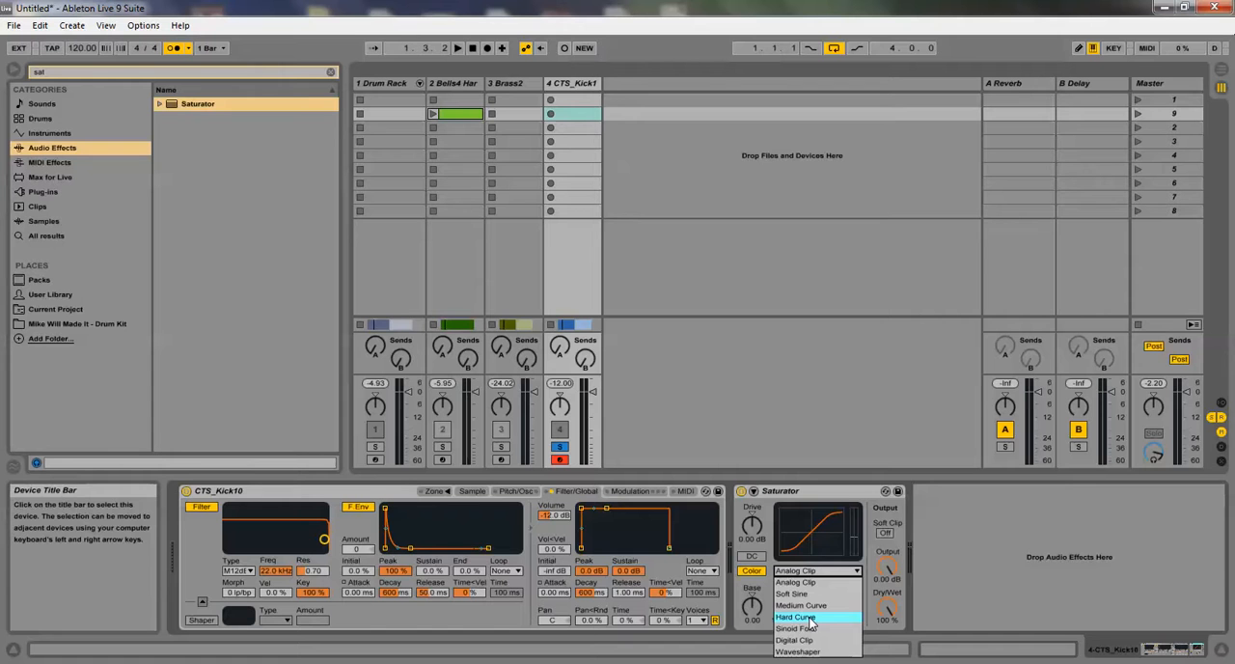
left_click(802, 605)
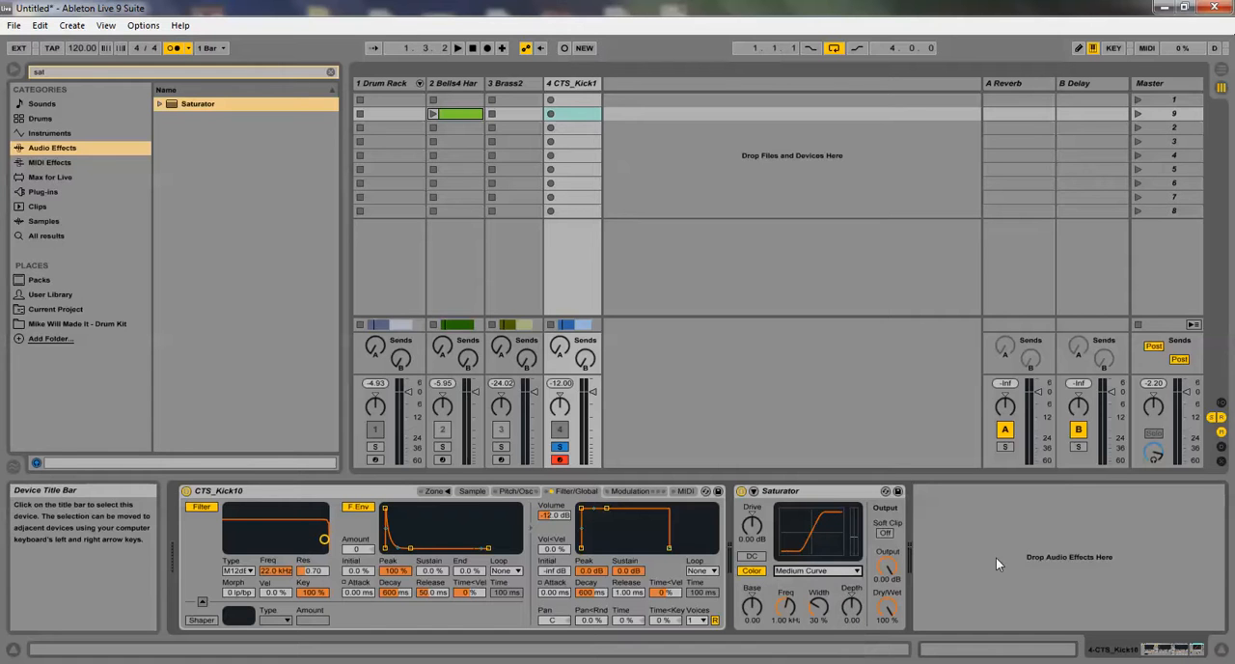
left_click(819, 571)
left_click(796, 616)
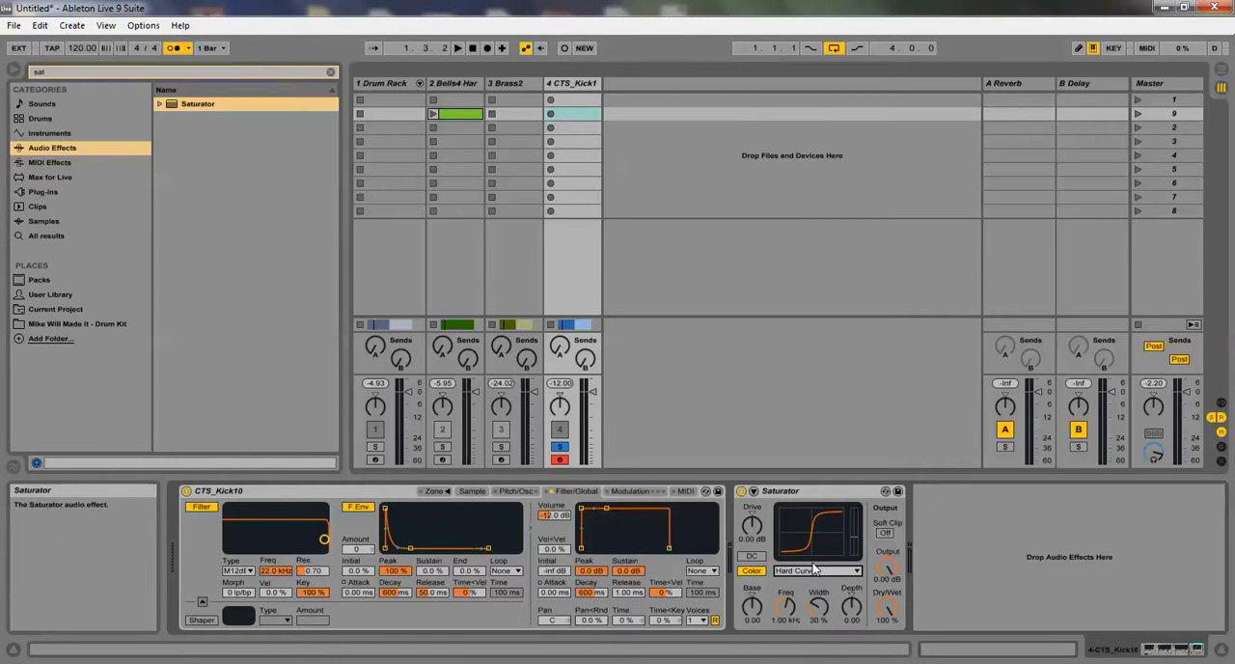
Play the kick bass and compare the Saturator's Sinoid Fold, Analog Clip and Soft Sine curves, ending back on Hard Curve
left_click(459, 48)
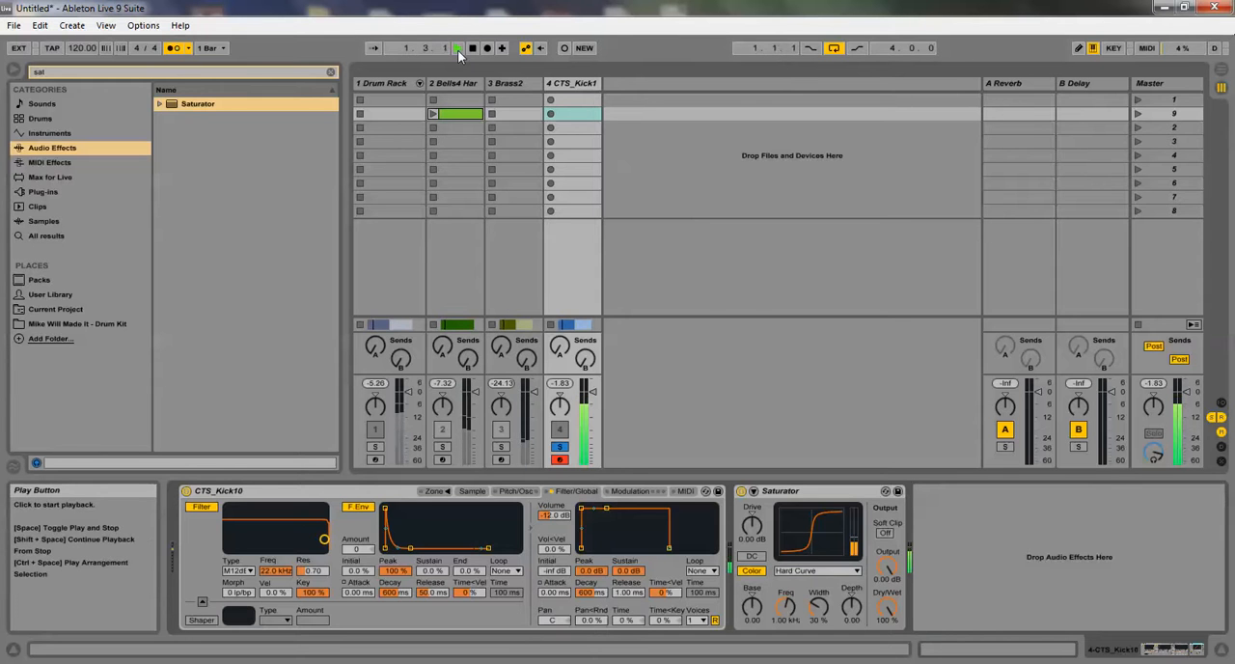
left_click(802, 571)
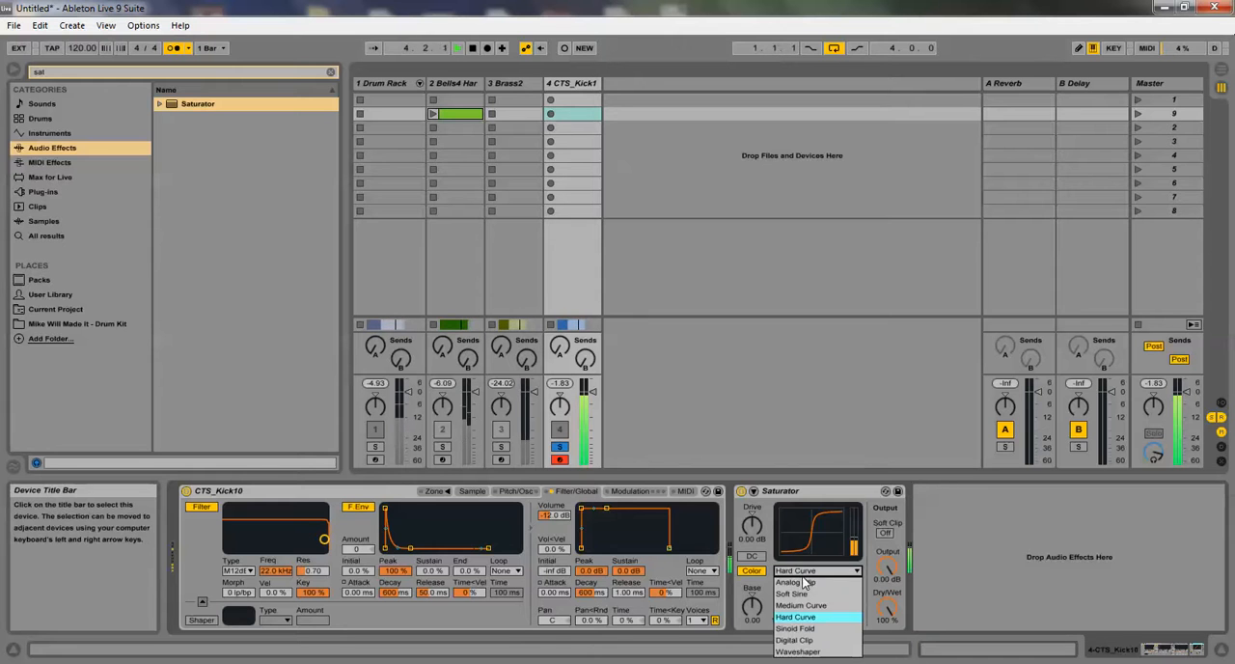
left_click(811, 628)
left_click(802, 571)
left_click(799, 582)
left_click(801, 571)
left_click(800, 596)
left_click(801, 571)
left_click(800, 617)
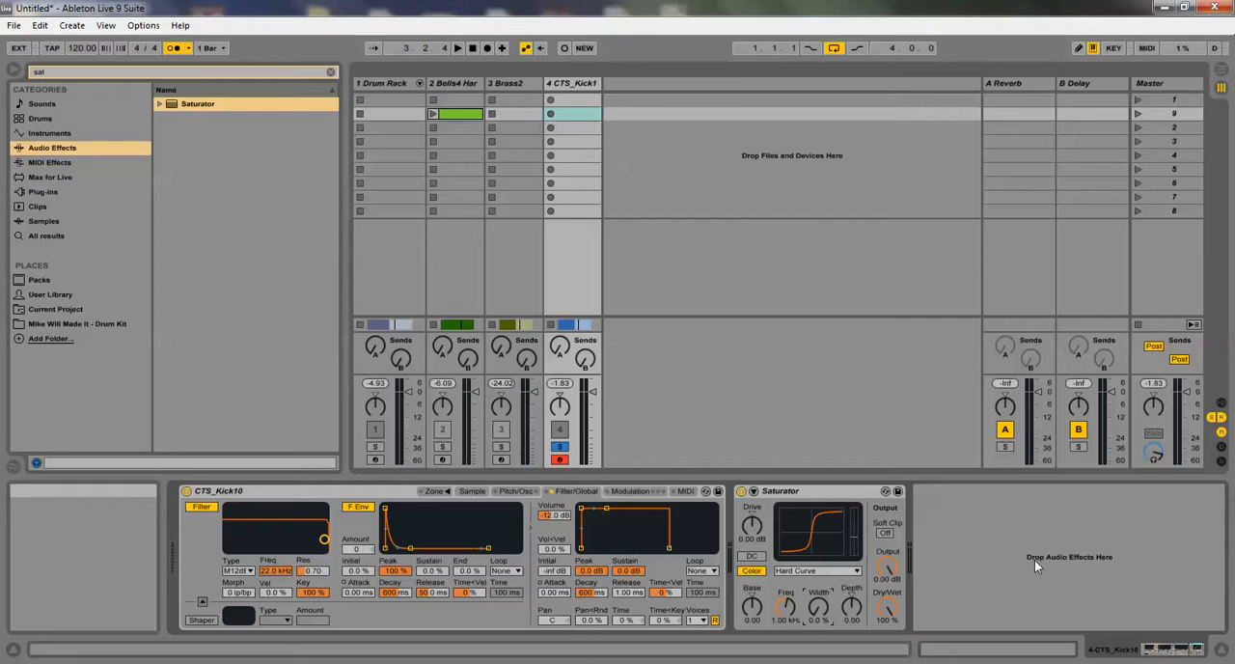
Unsolo the kick bass, play it with the drums, and set the Saturator's Base to 7.43 with Soft Clip on
key("space")
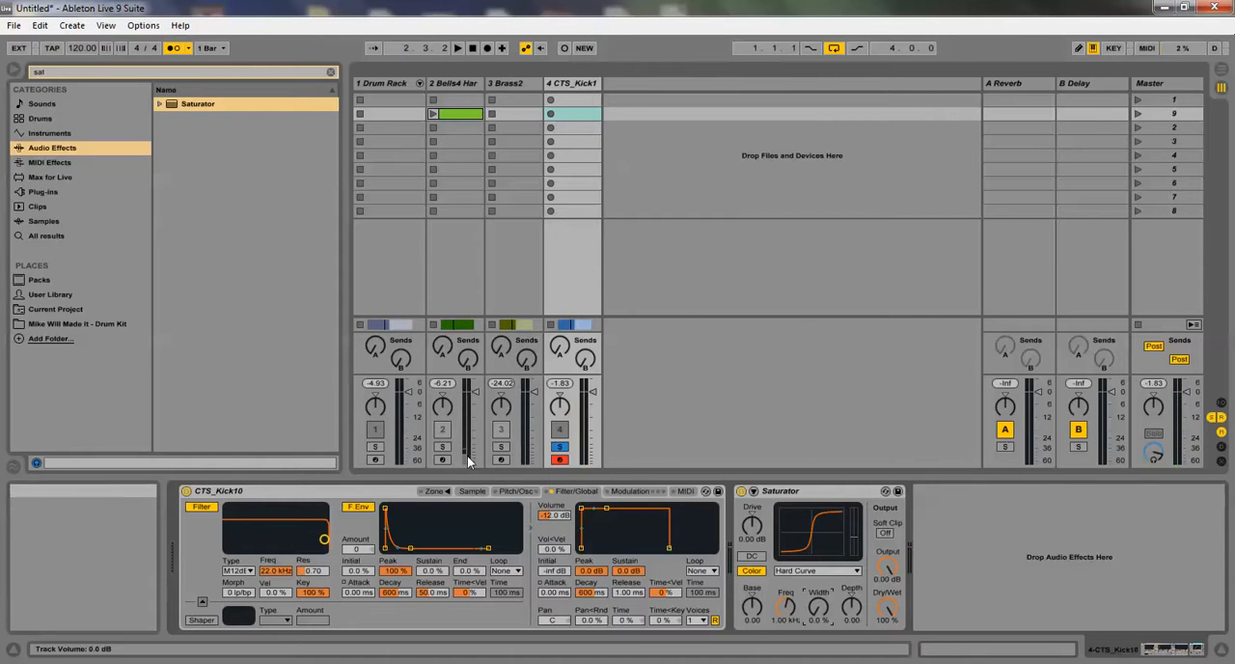
left_click(560, 447)
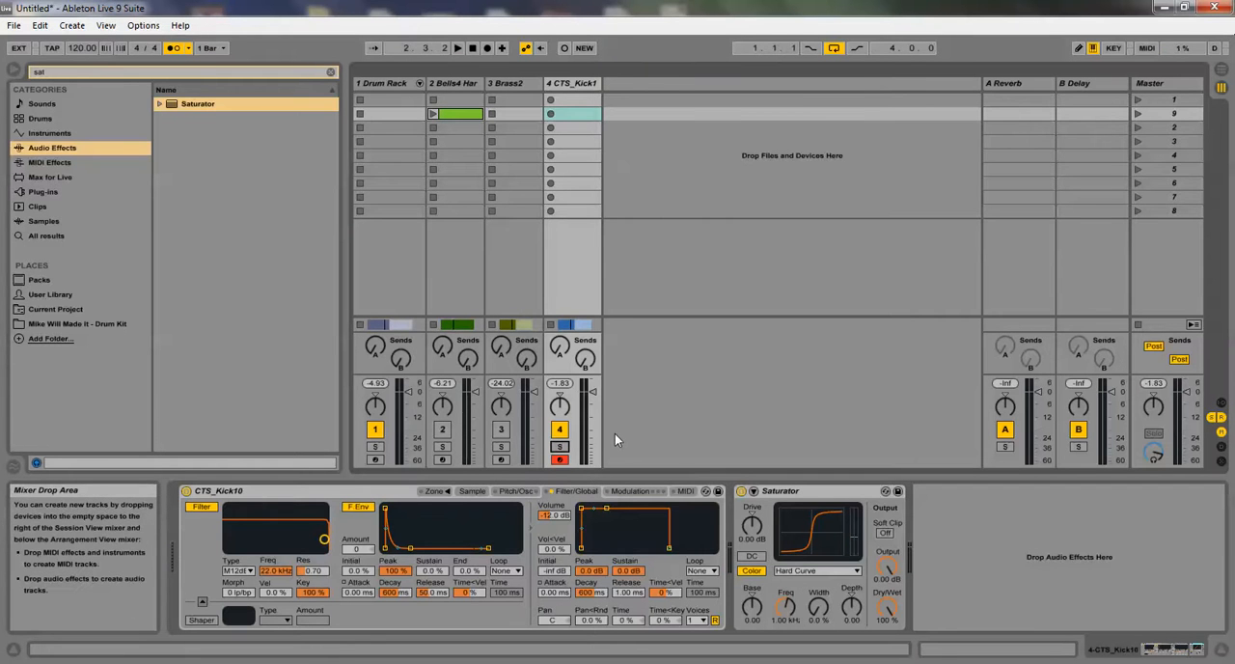
key("space")
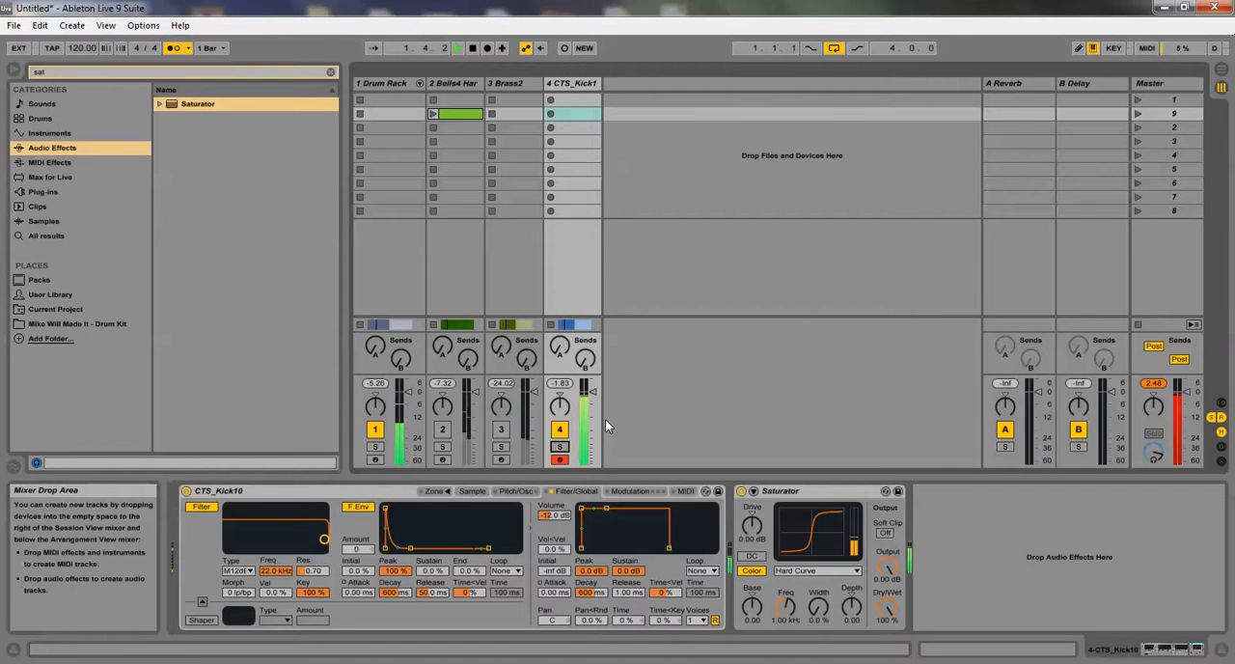
left_click_drag(753, 606, 752, 626)
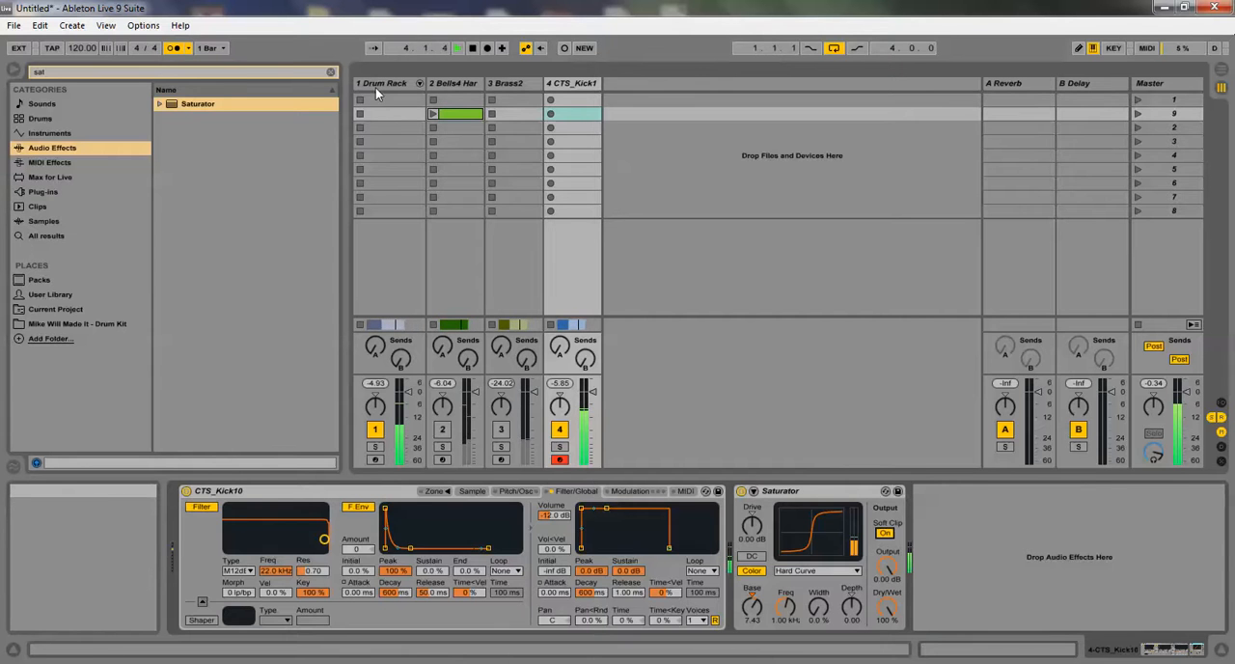
Unmute the bells track, return to Arrangement View, and open the CTS_Kick1 clip's notes
left_click(442, 430)
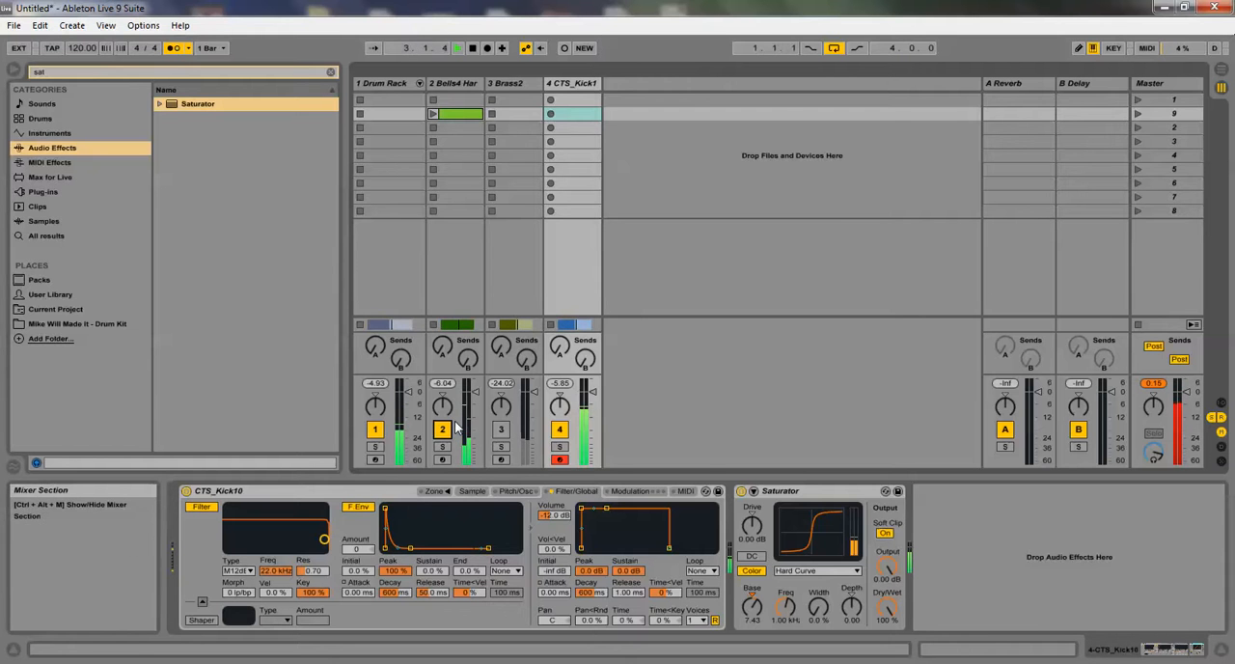
left_click(1218, 75)
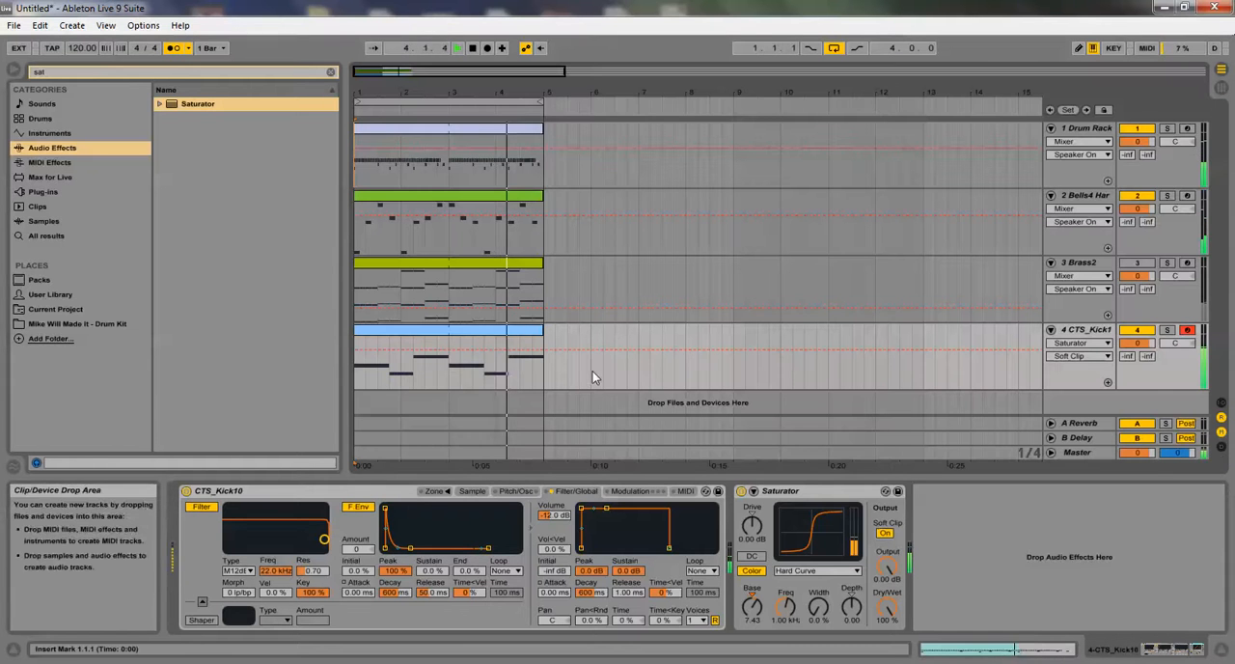
double_click(482, 326)
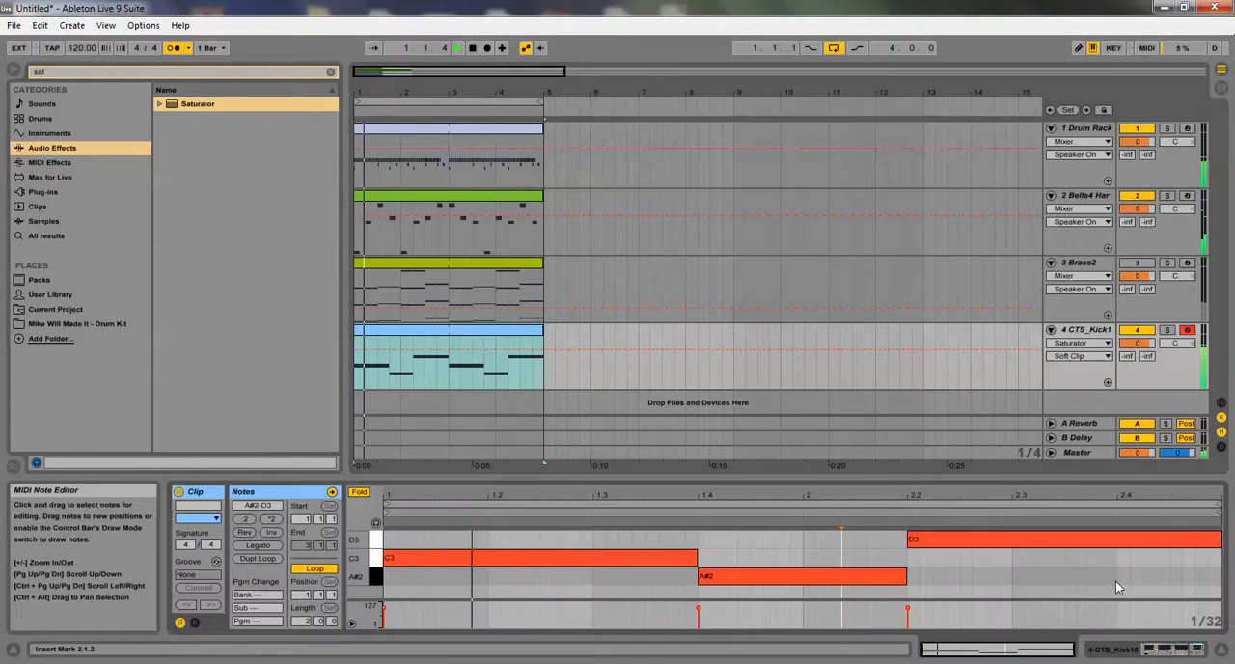
left_click(1161, 560)
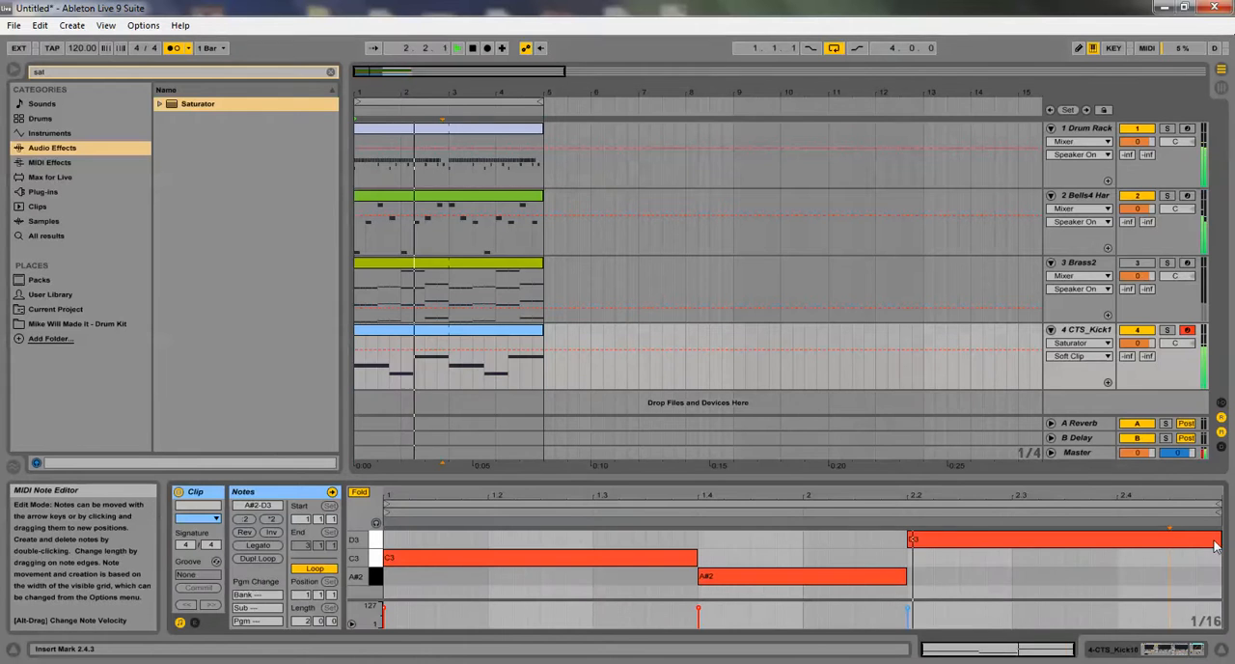
Shorten the kick bass D3 note at 2.2 to end at 2.4, and add short D3 notes at 2.4.1 and 2.4.3
left_click_drag(1217, 547, 1121, 546)
double_click(1126, 542)
double_click(1183, 542)
left_click(1165, 580)
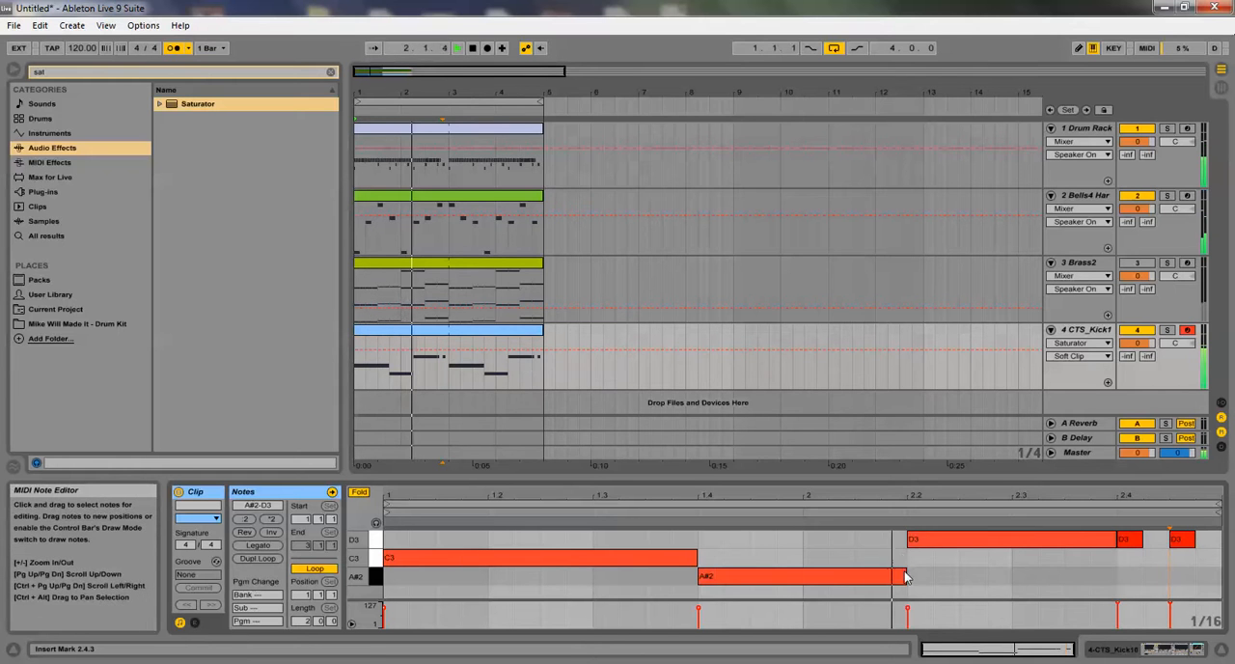
End the A#2 note at 2.1.4, duplicate the clip's loop to four bars, and extend the repeated A#2 note to 4.2.1
left_click_drag(905, 576, 880, 576)
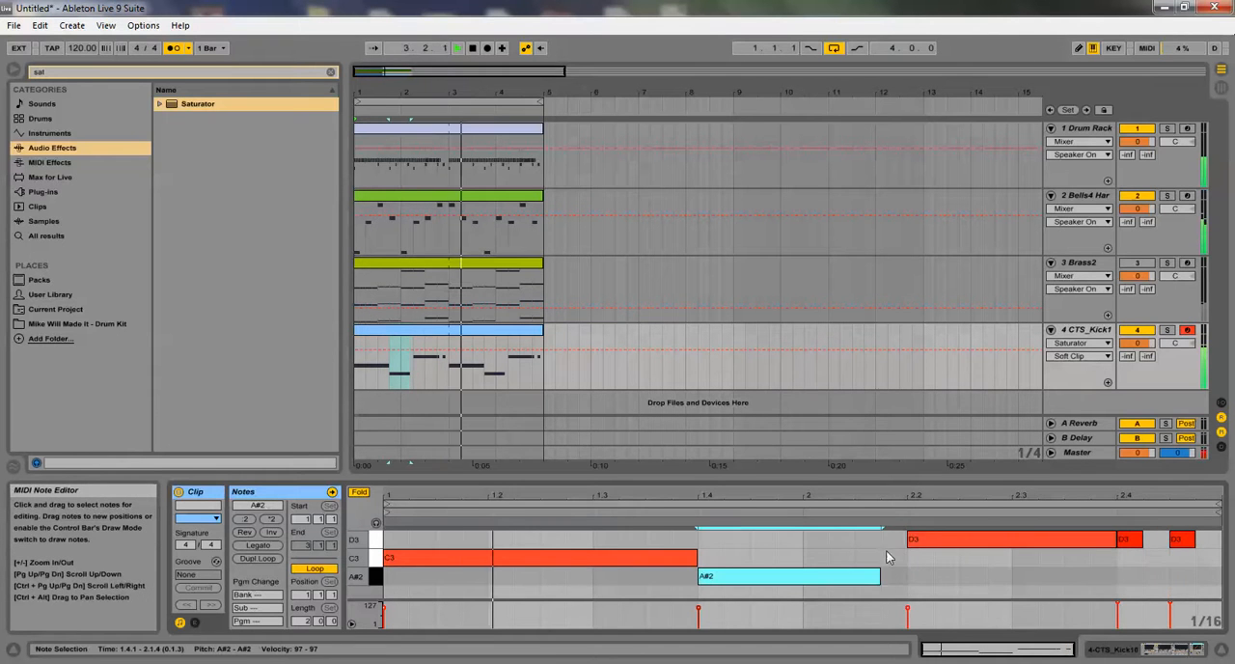
left_click(275, 561)
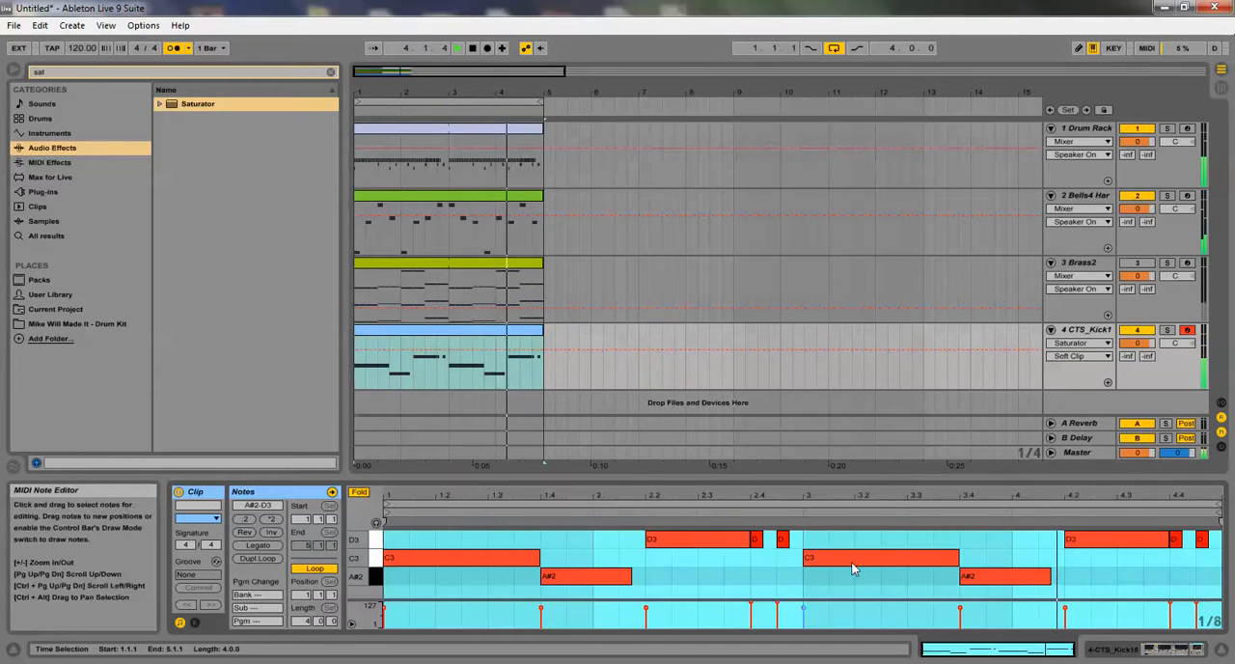
left_click_drag(1048, 576, 1064, 576)
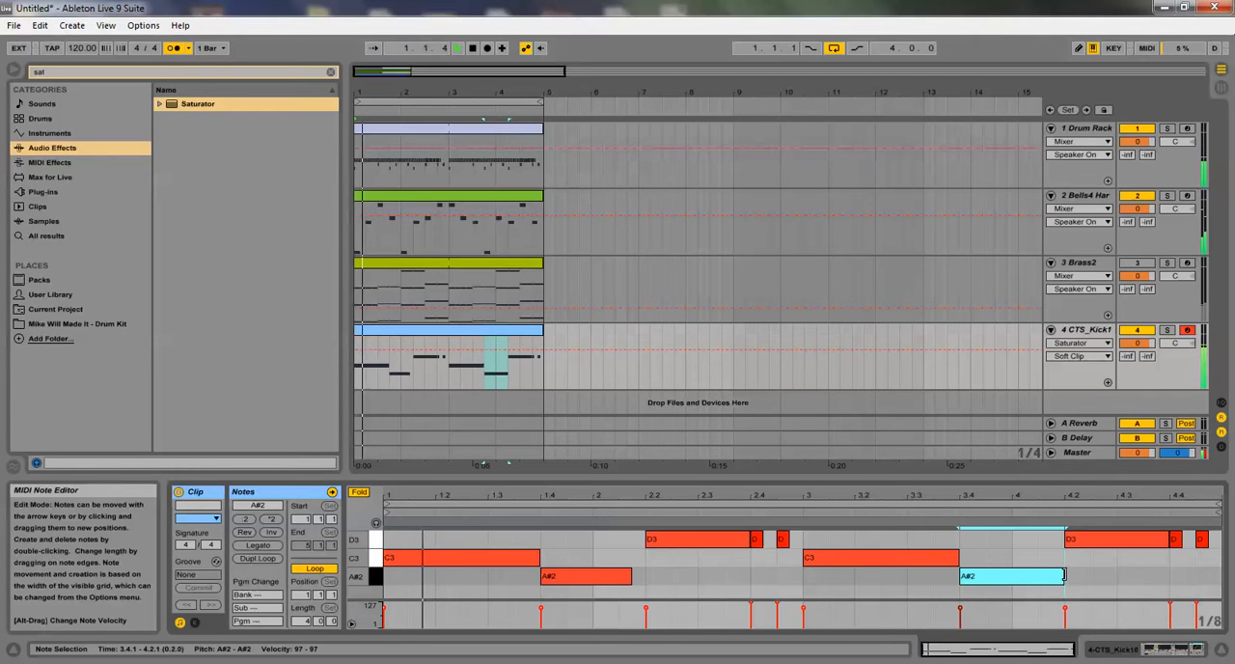
Add a sixteenth note at 2.1.4 in the kick bass clip, try it an octave up at D4, and place it on A#2
double_click(636, 538)
key("shift+Up")
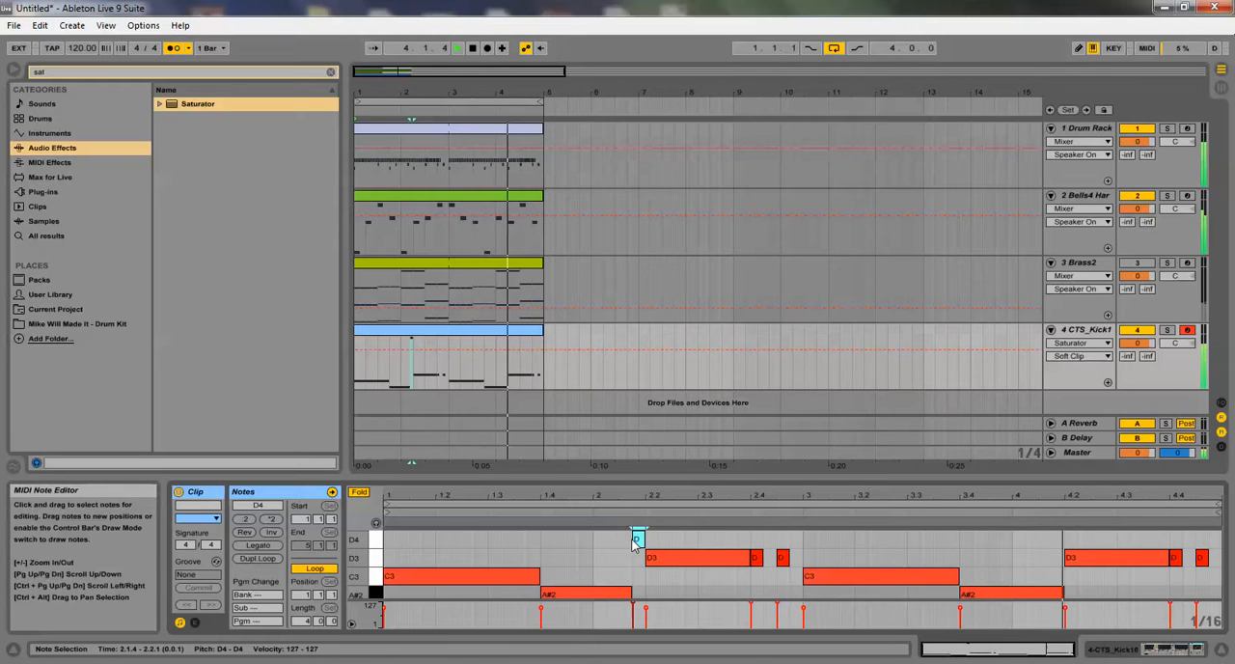
left_click_drag(637, 540, 637, 590)
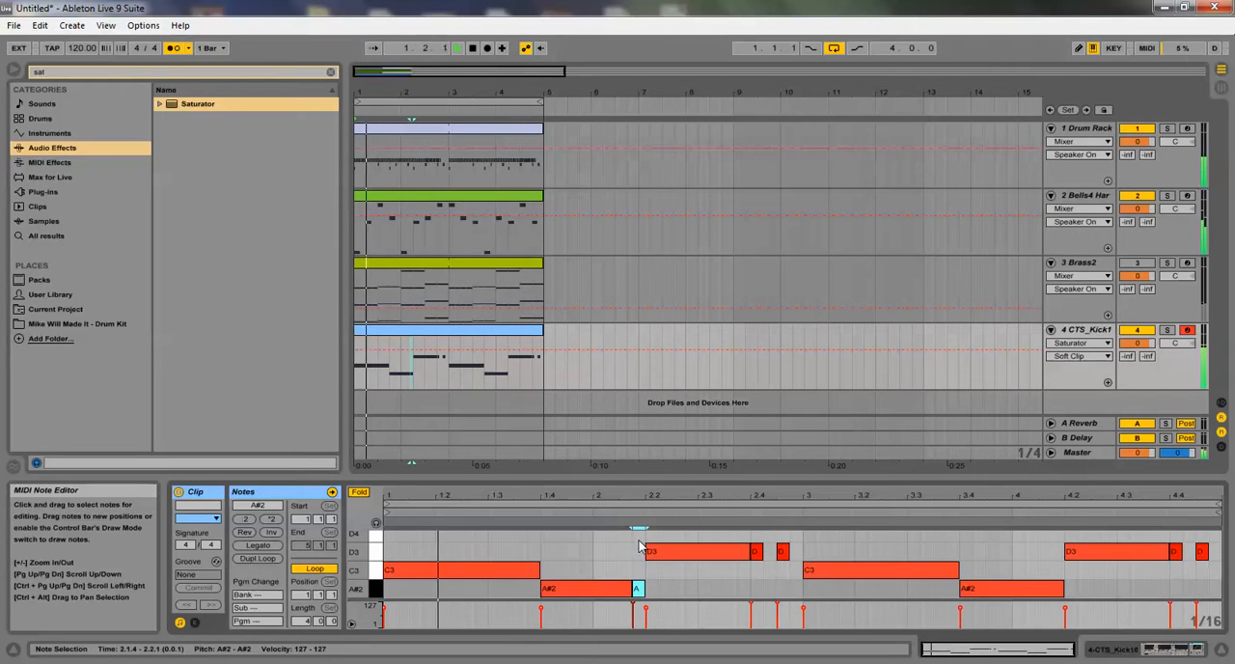
Extend the short D3 note at 2.4.3 to the start of bar 3 and raise it an octave to D4
left_click_drag(787, 551, 800, 551)
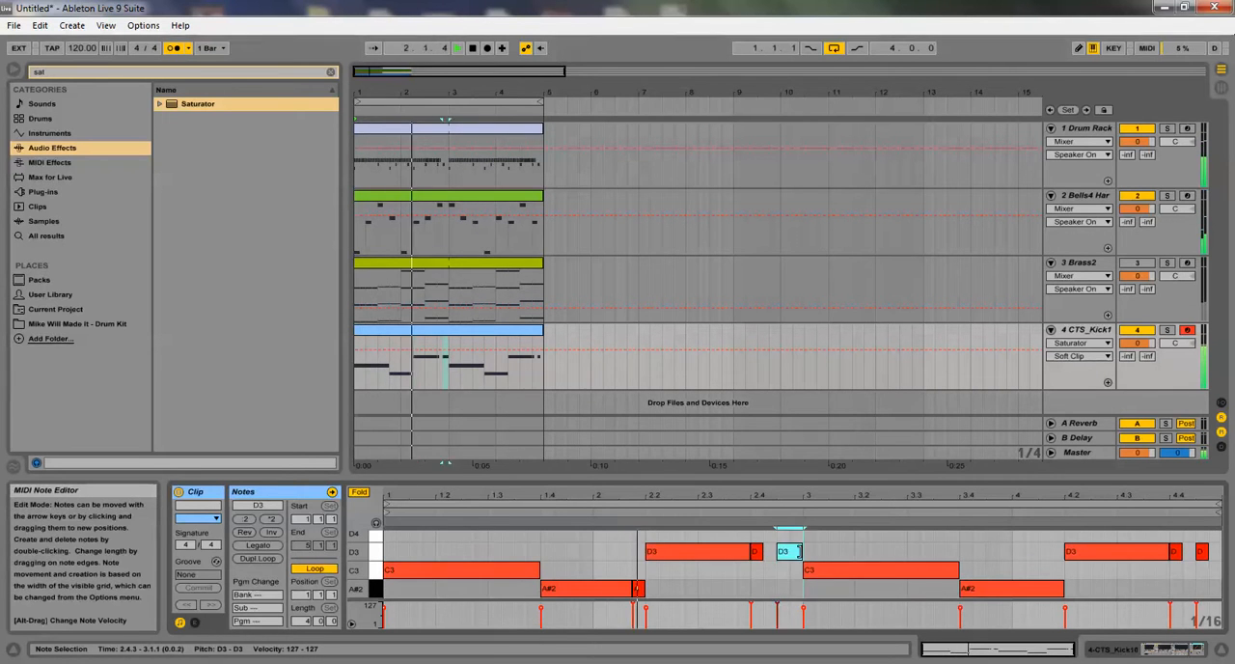
key("shift+Up")
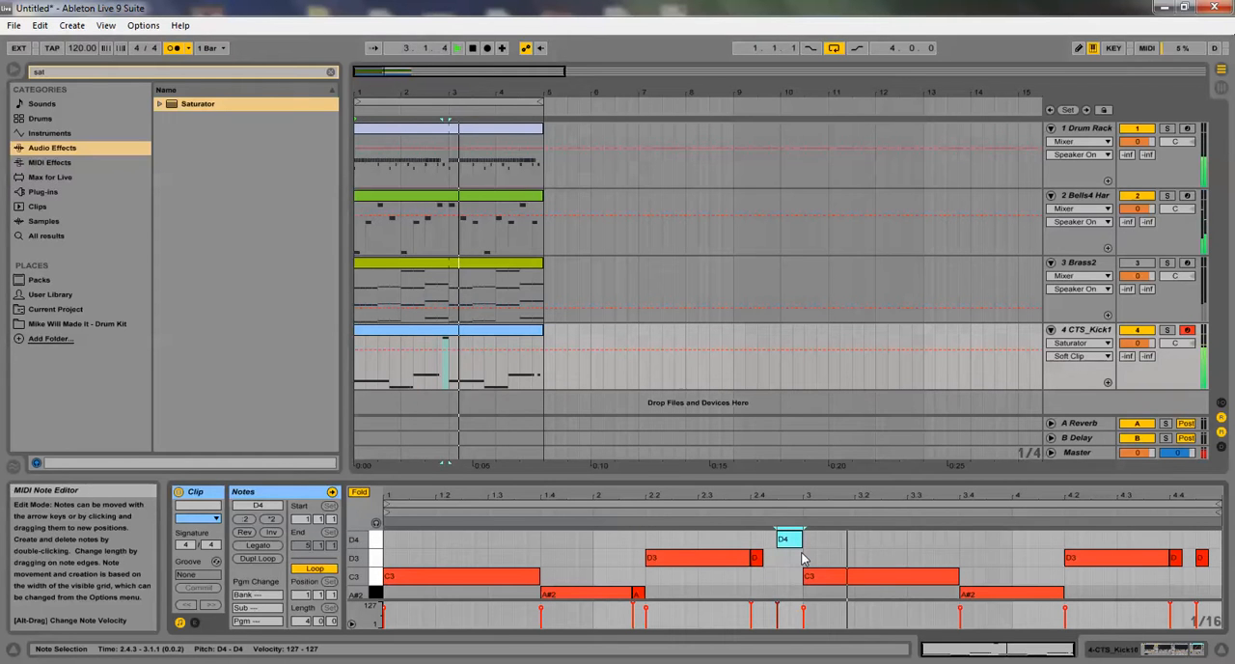
left_click(789, 575)
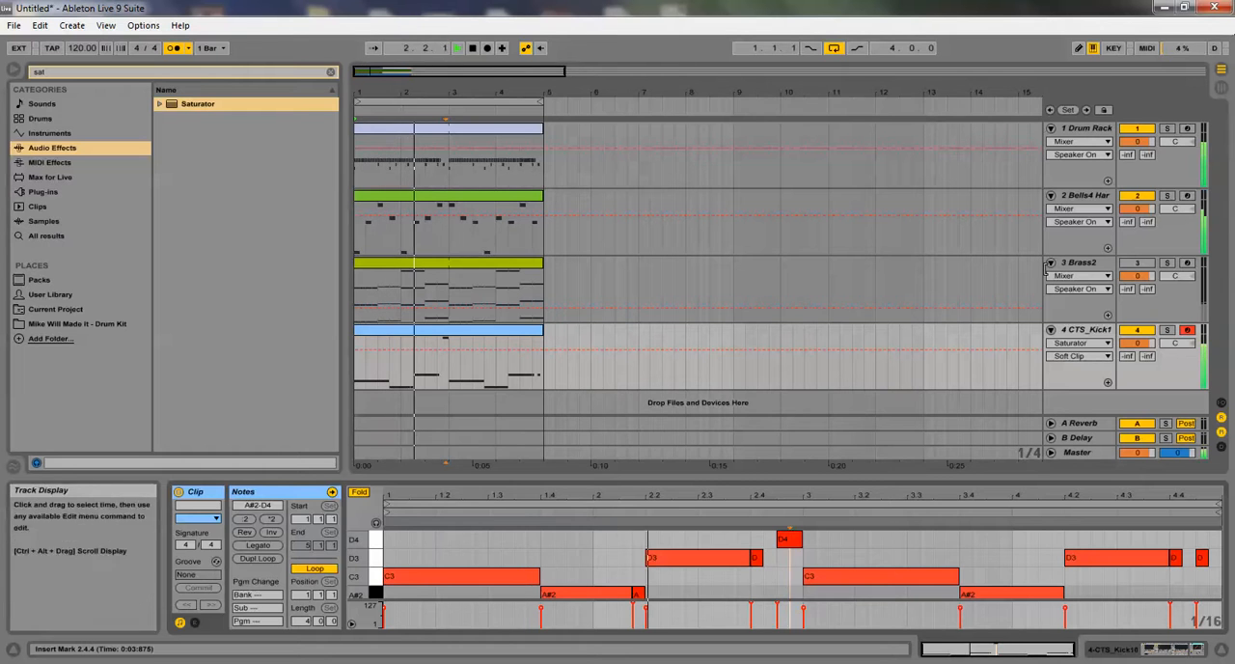
Unmute the Brass2 track, pan it slightly left, and raise its volume in the Session View mixer
left_click(1134, 265)
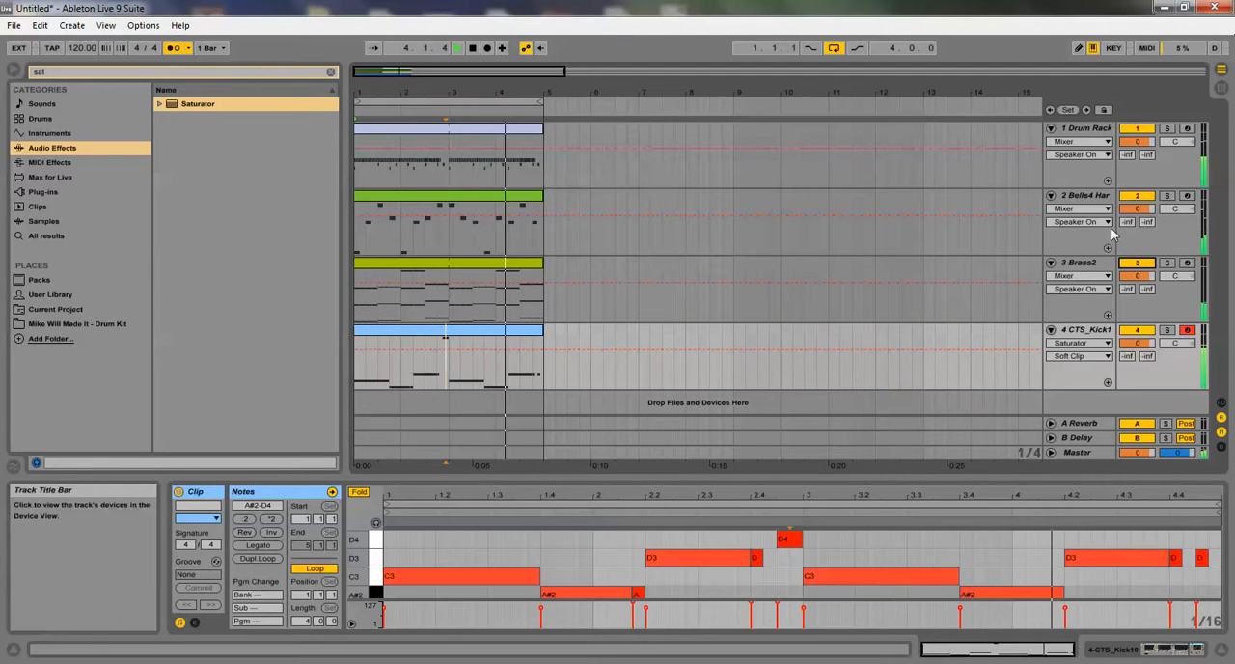
key("Tab")
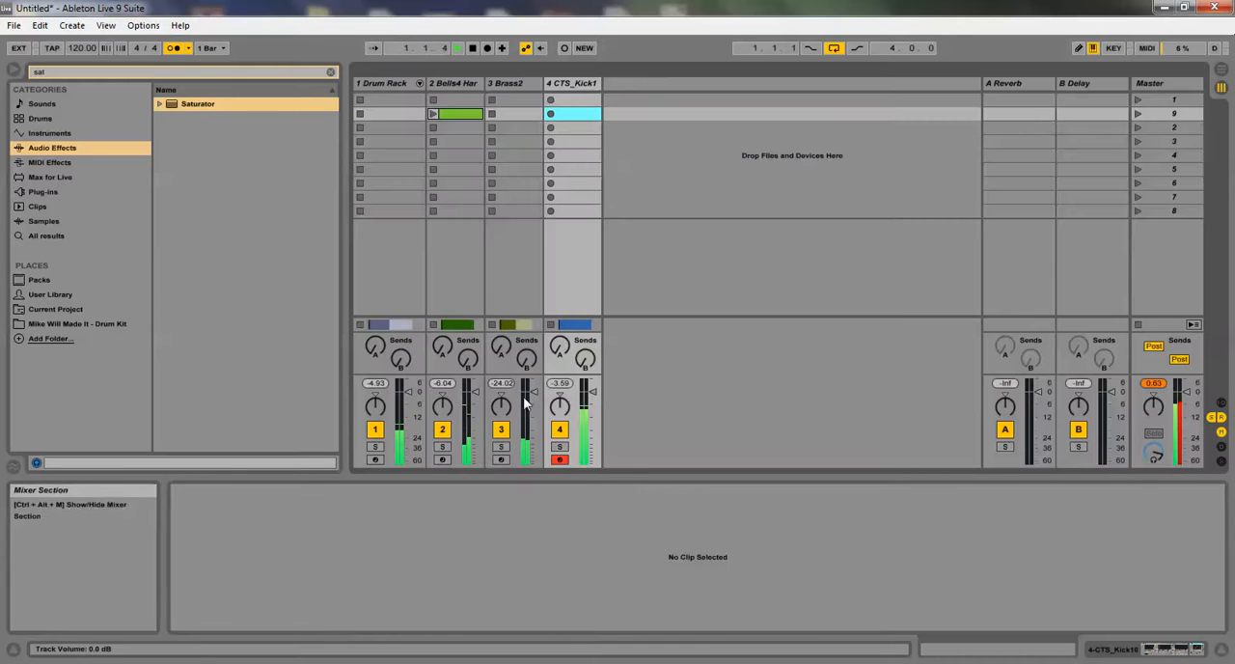
left_click_drag(501, 406, 500, 415)
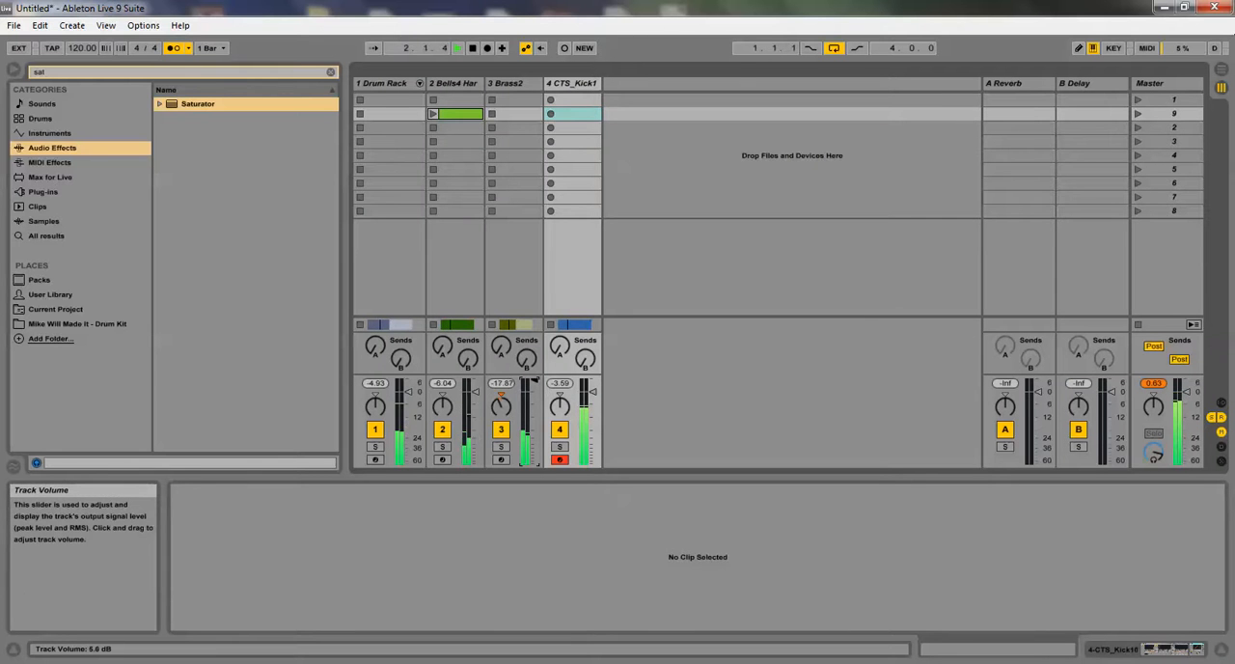
Lower all four track volumes together, bringing drums, bells and kick bass to -11.0 dB and brass to -7.0 dB
left_click(388, 83)
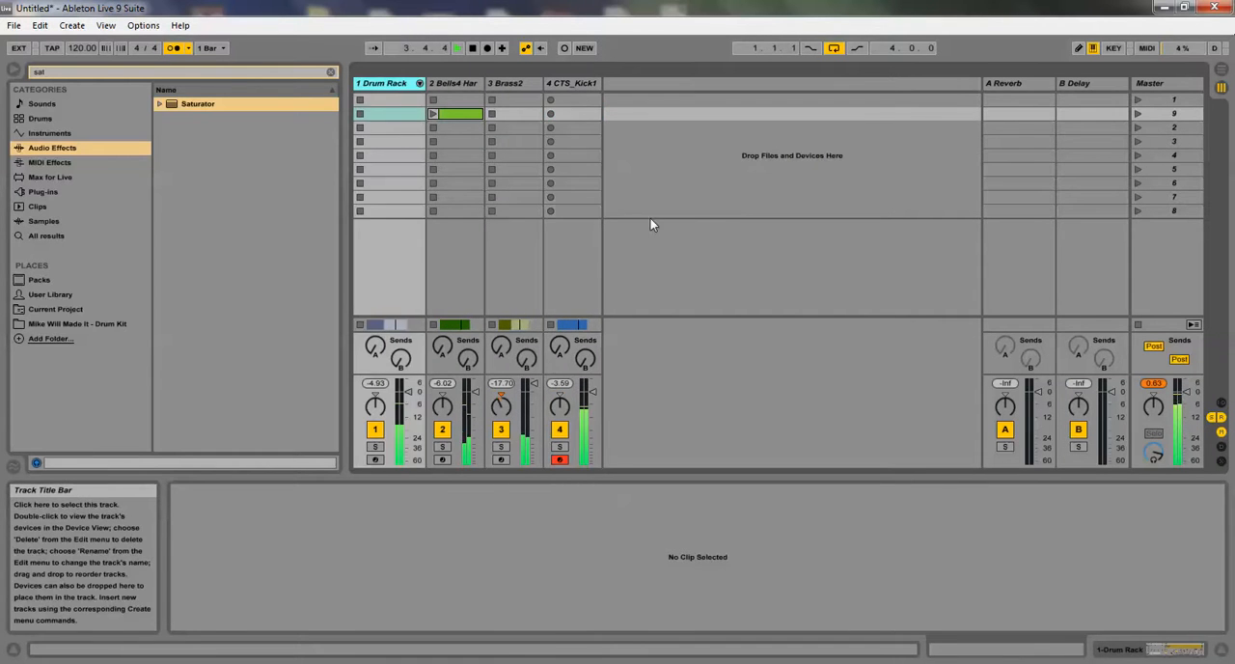
left_click(581, 85)
left_click_drag(593, 395, 592, 417)
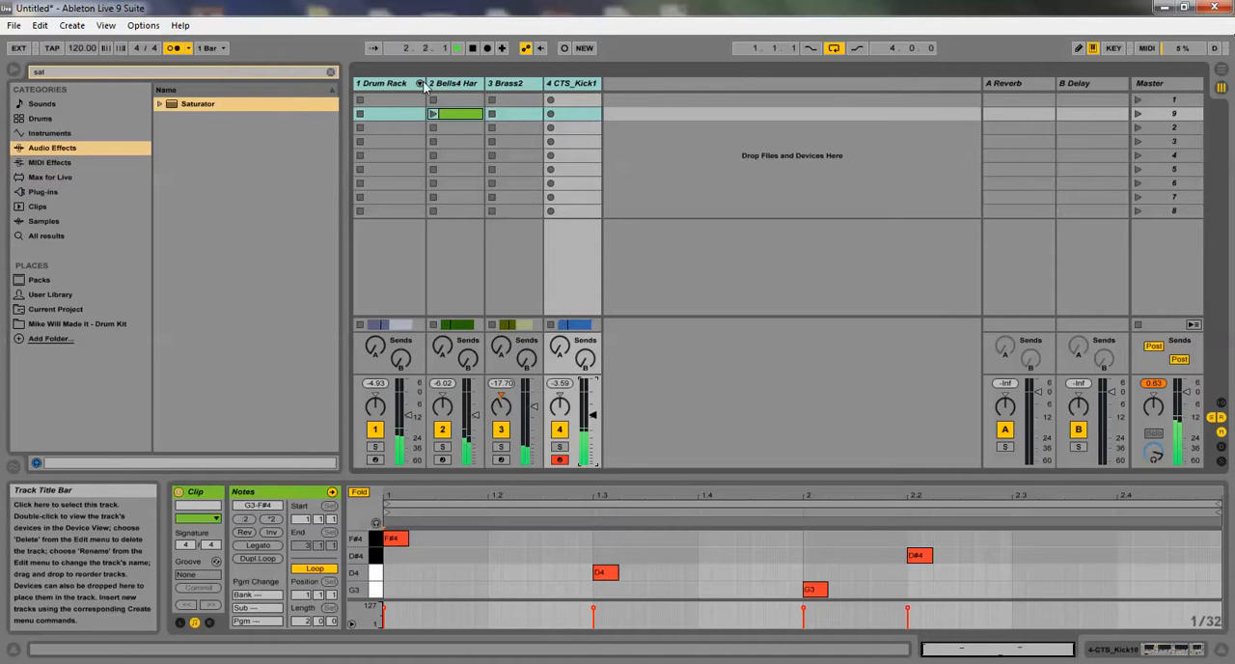
left_click(388, 83)
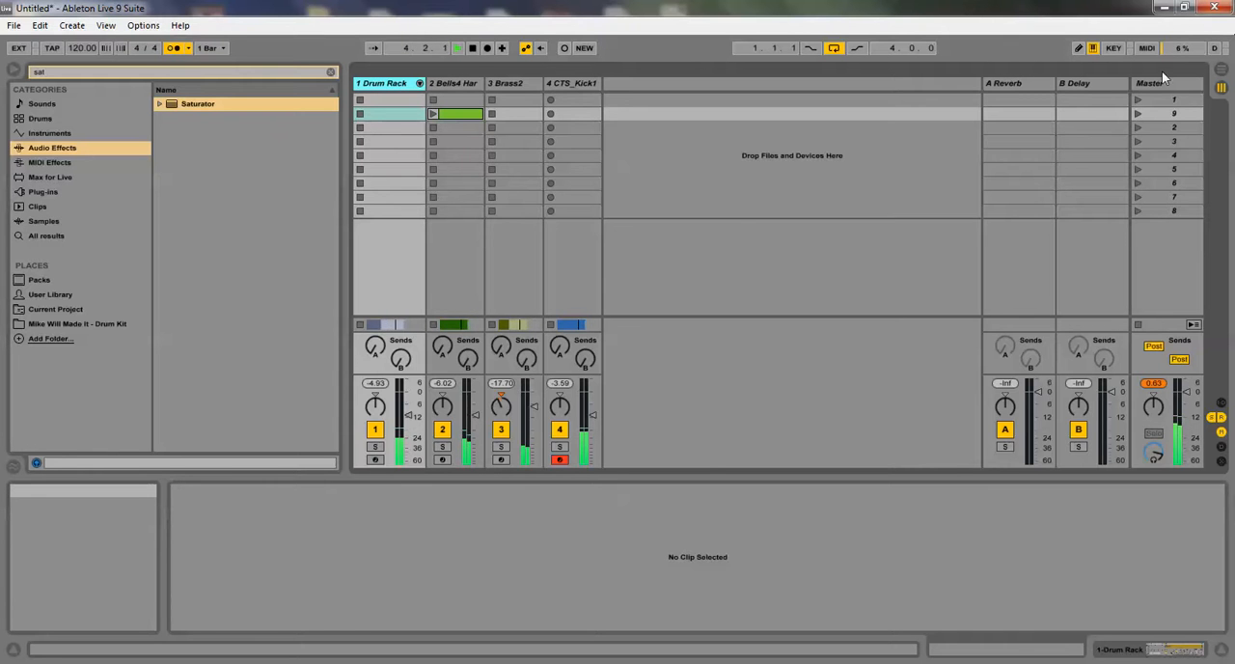
Reopen the kick bass clip in Arrangement View and lengthen the short A#2 note before 2.2 so it starts at 2.1.3
left_click(1211, 74)
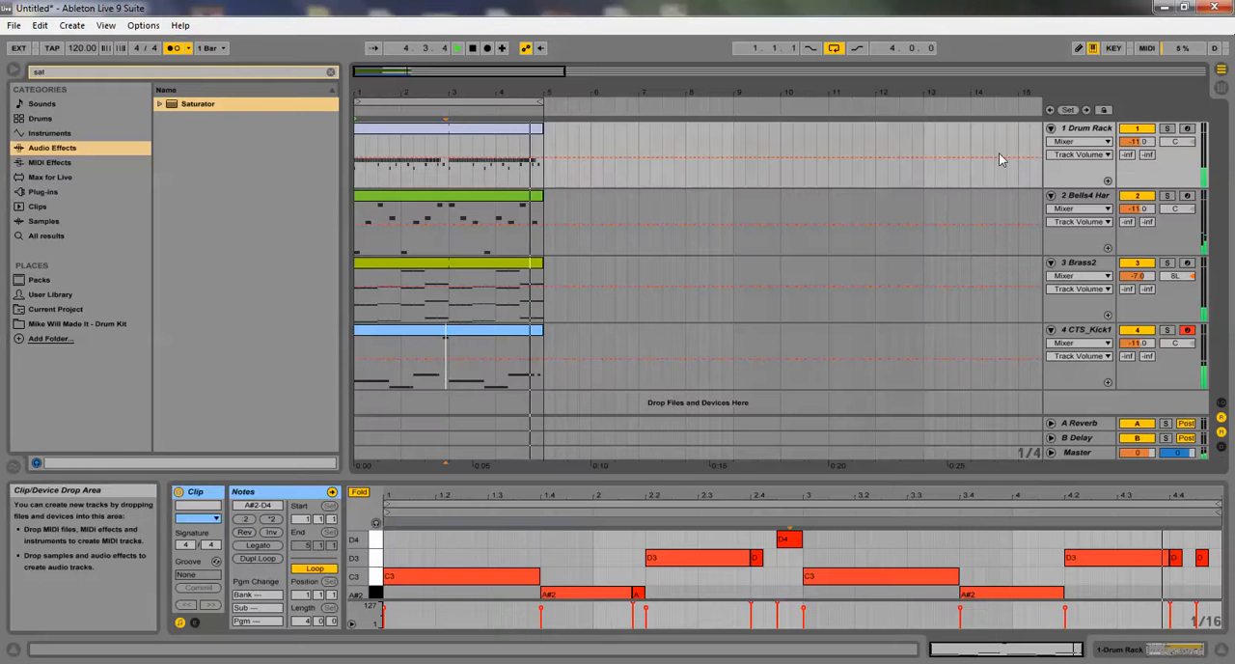
left_click(470, 334)
double_click(469, 333)
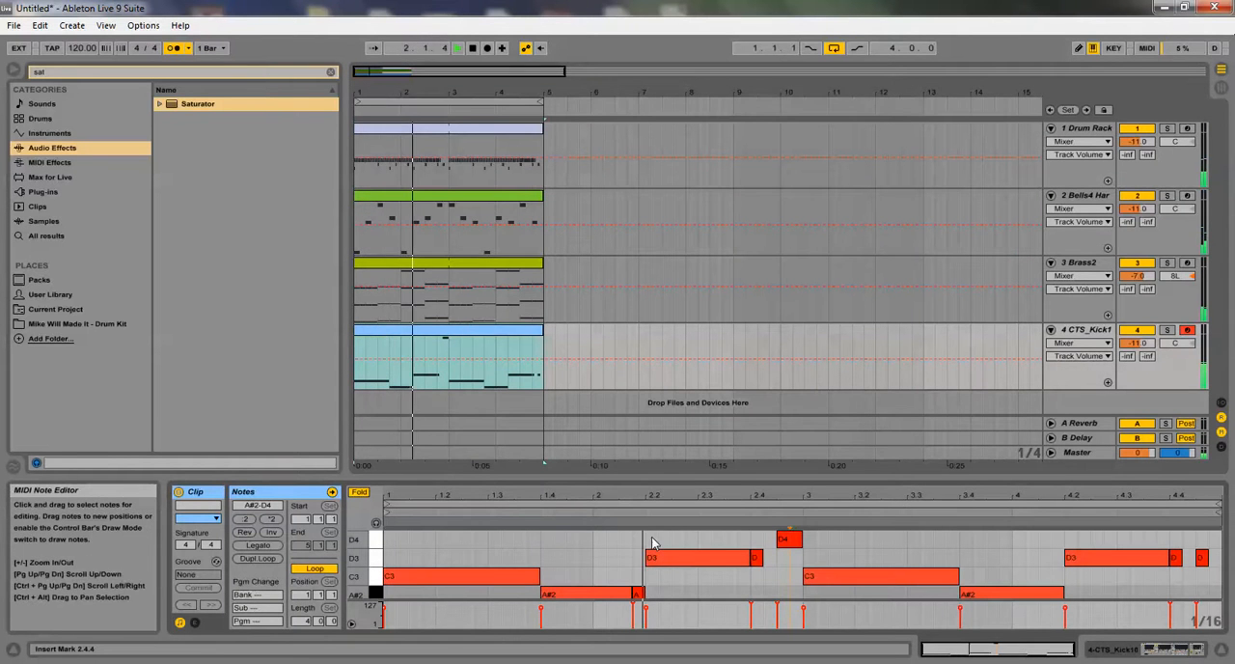
mouse_move(627, 599)
left_mouse_down()
mouse_move(623, 590)
mouse_move(644, 594)
left_mouse_up()
left_click(633, 592)
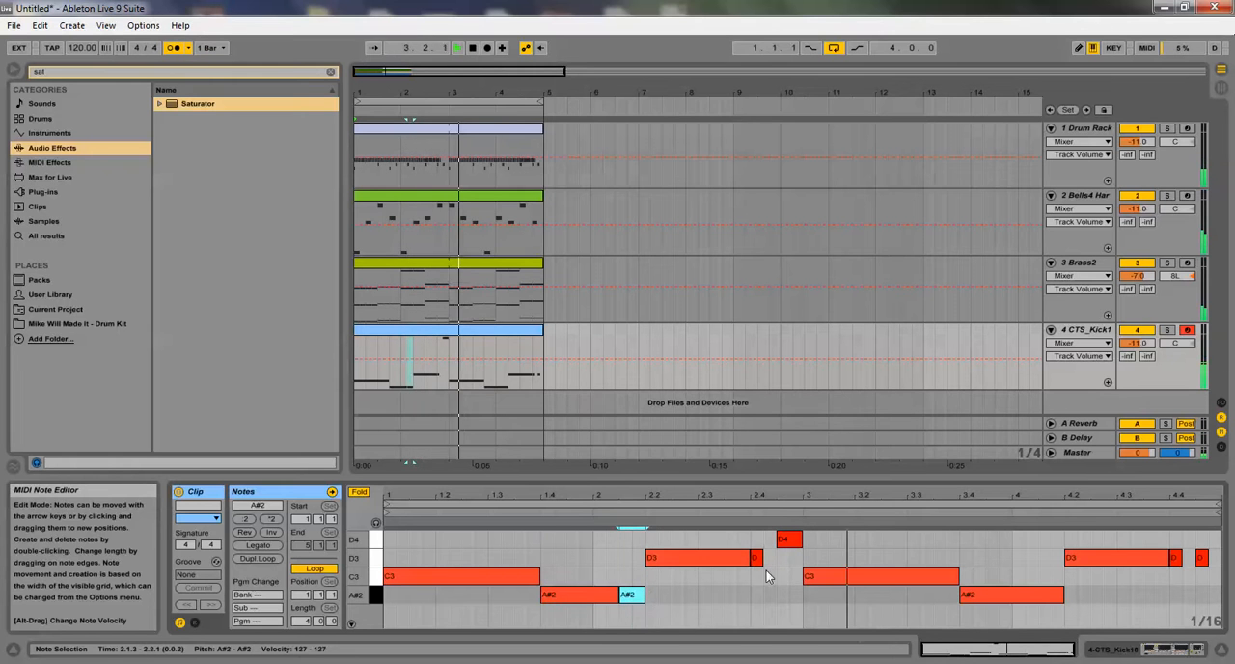
Shorten the C3 note in bar 3 to end at 3.3.3, and add a D4 note from 3.3.3 to 3.4
left_click_drag(958, 577, 945, 577)
double_click(940, 538)
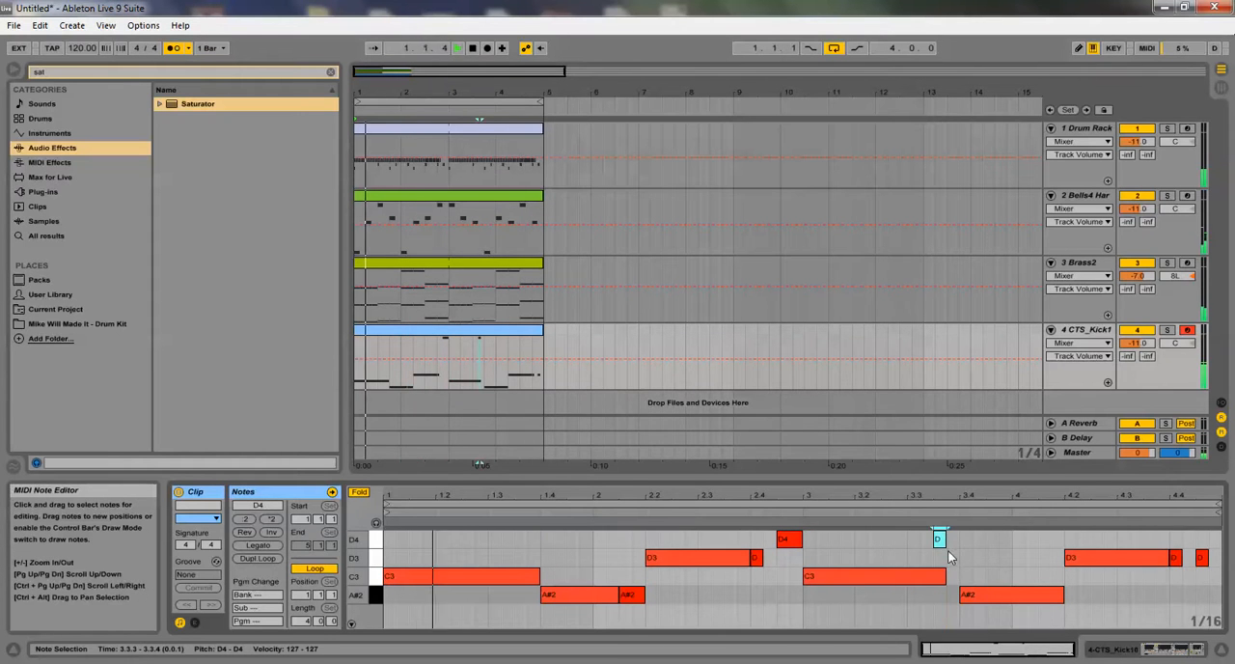
left_click_drag(946, 540, 931, 576)
left_click(944, 574)
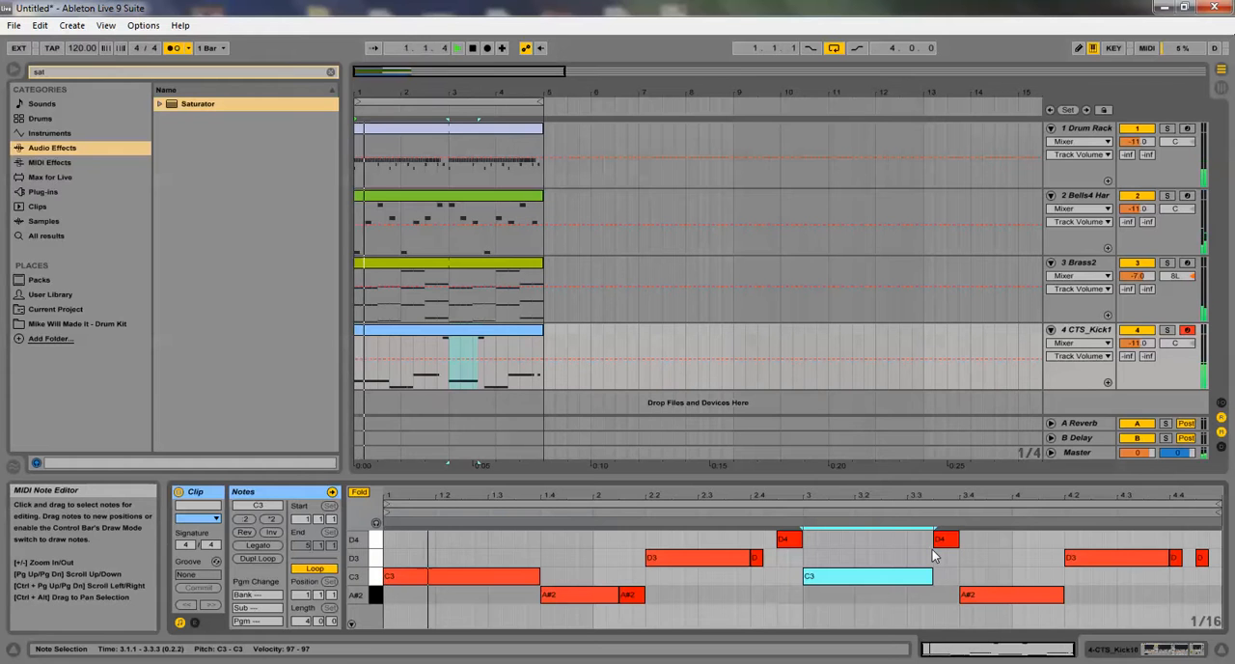
Turn off the metronome, clear the browser search, and collapse the clip's note editor
left_click(172, 49)
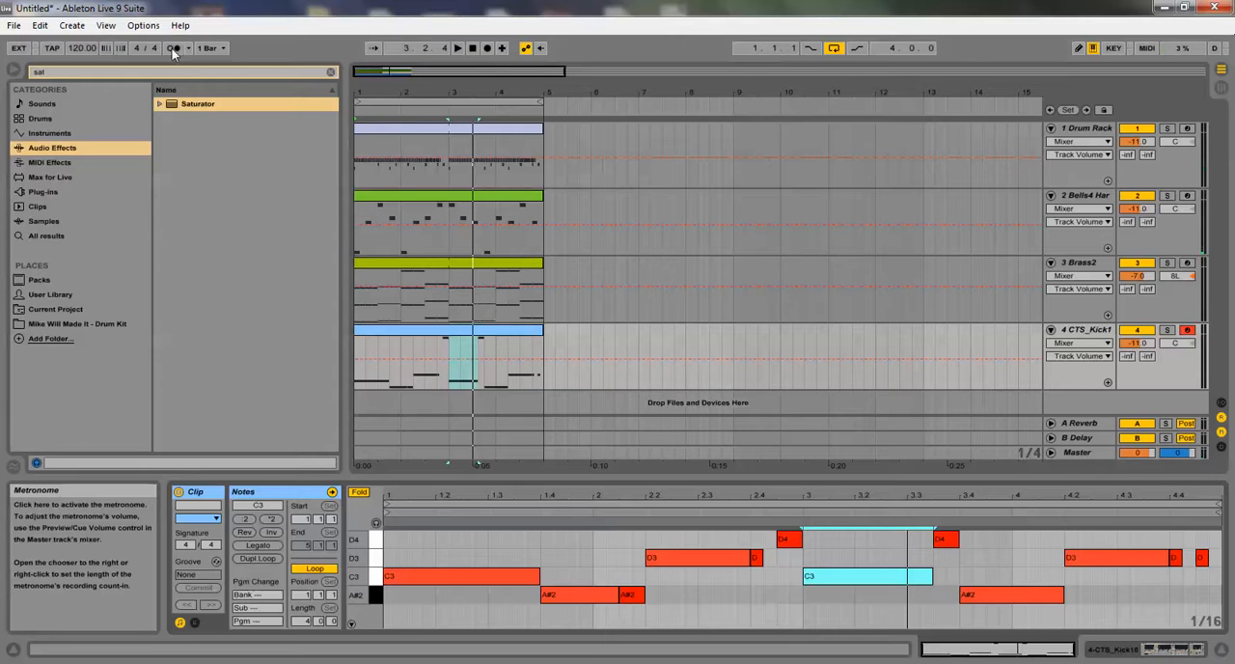
left_click(327, 72)
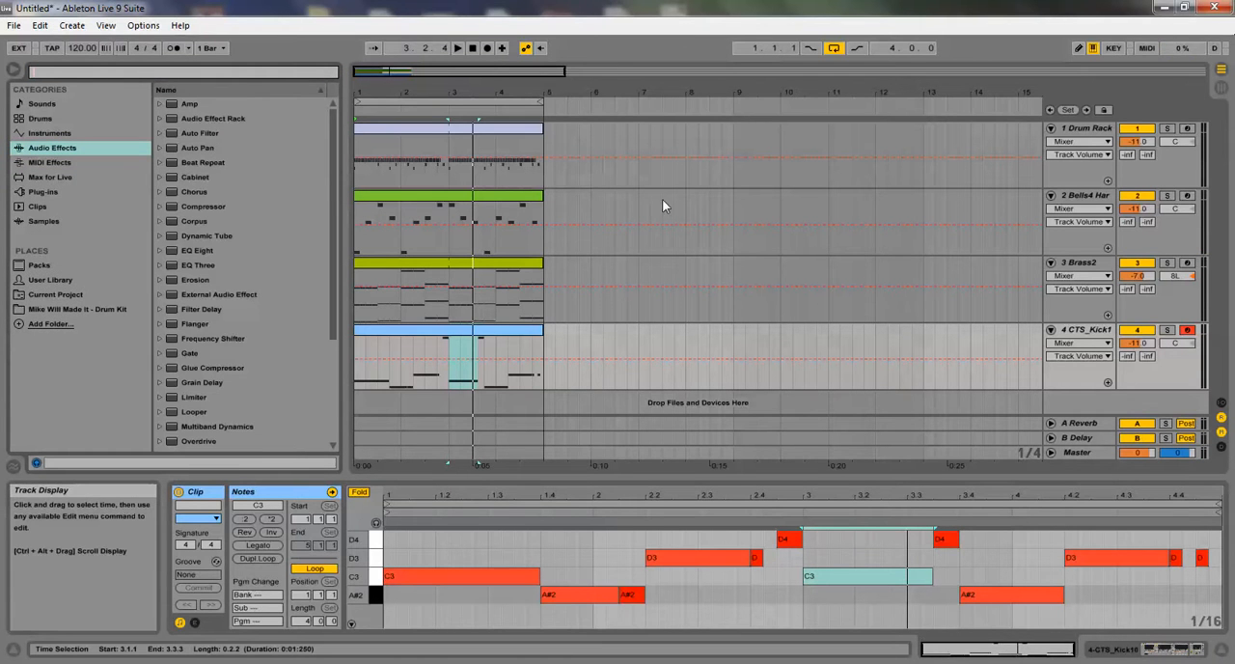
left_click_drag(568, 476, 546, 648)
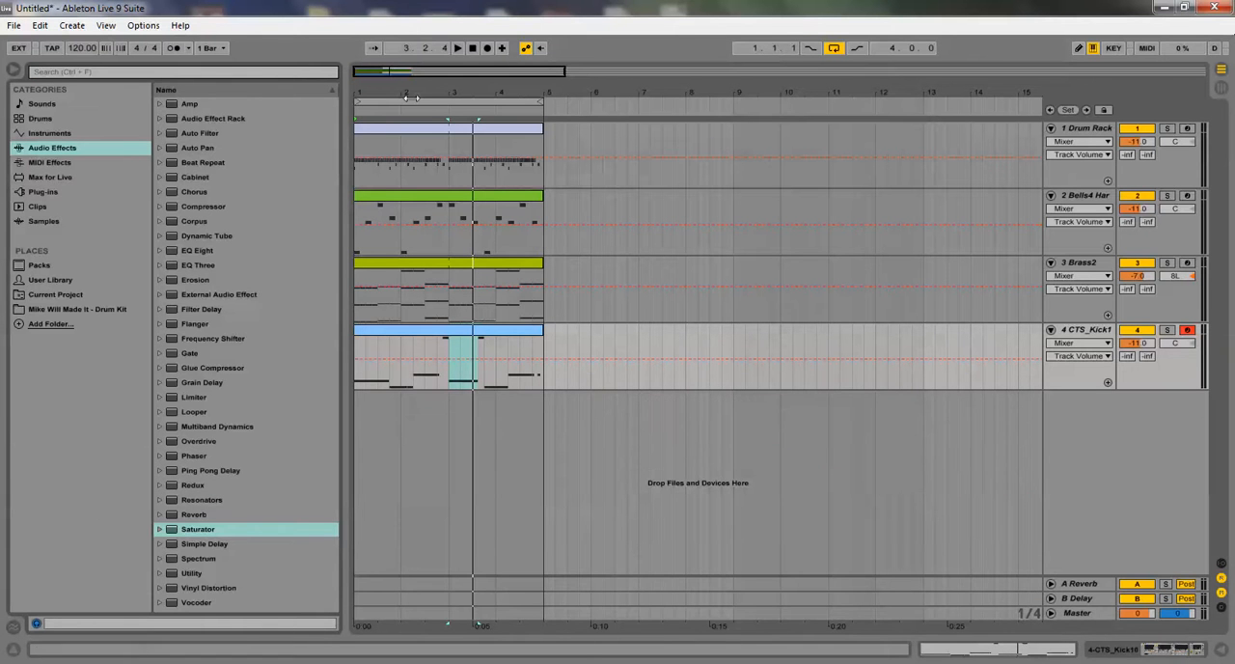
Restart playback and rebalance the mix in Session View, with the kick bass at -13.8 dB and the Drum Rack at -7.0 dB
left_click(474, 49)
left_click(458, 48)
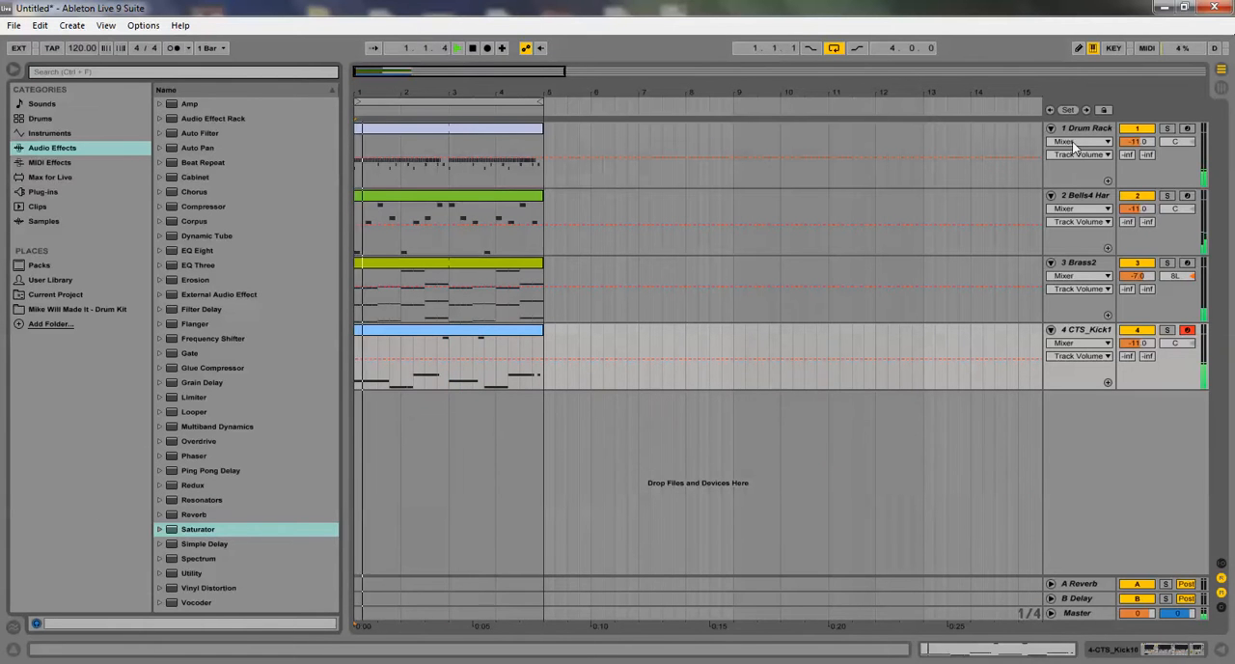
left_click(1221, 87)
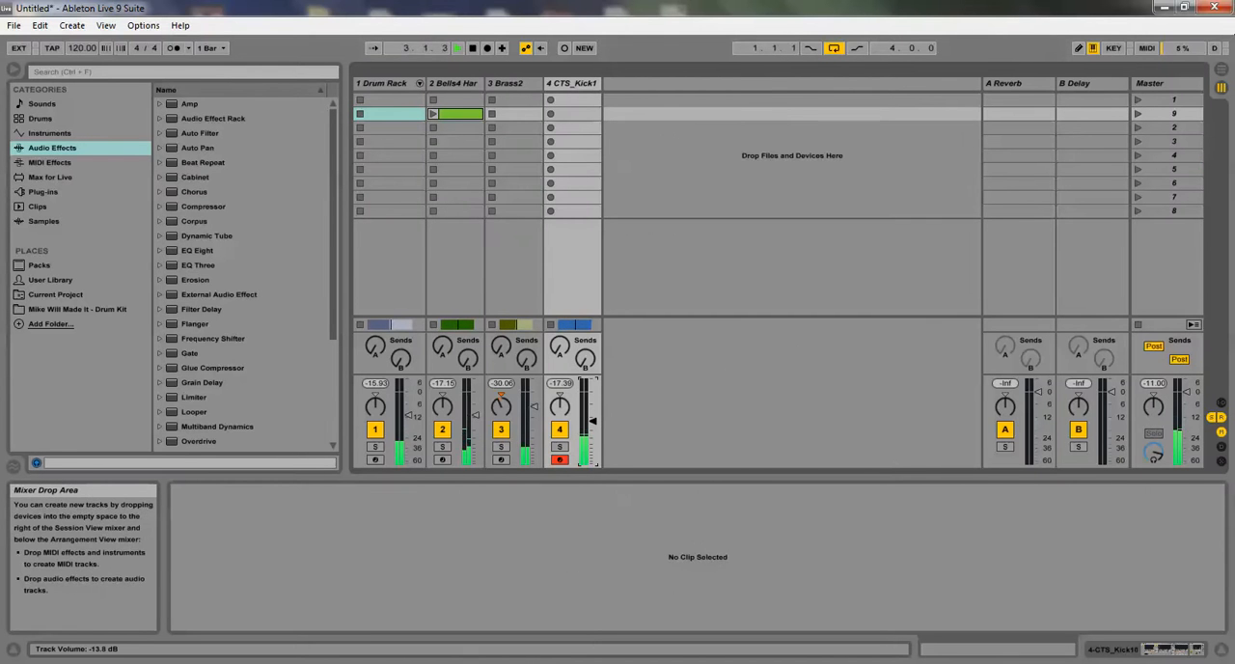
left_click_drag(410, 415, 408, 403)
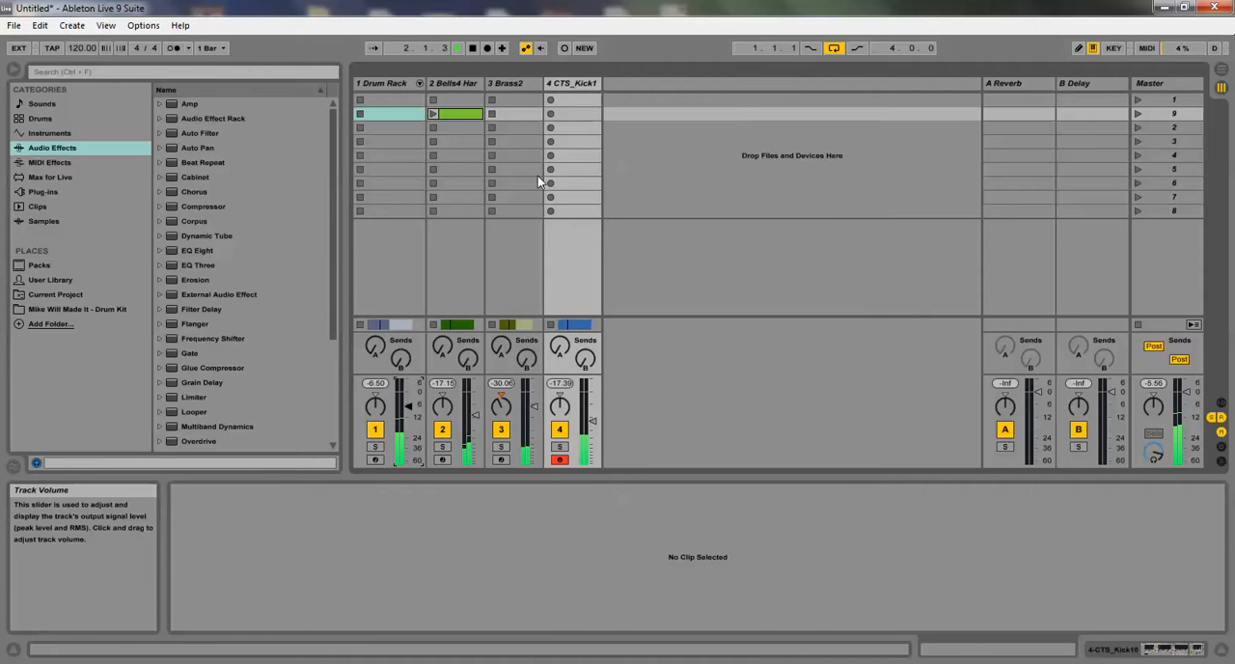
Return to Arrangement View and audition Percs2 through Percs5 in the Percs folder of the Mike Will Made It drum kit
left_click(558, 87)
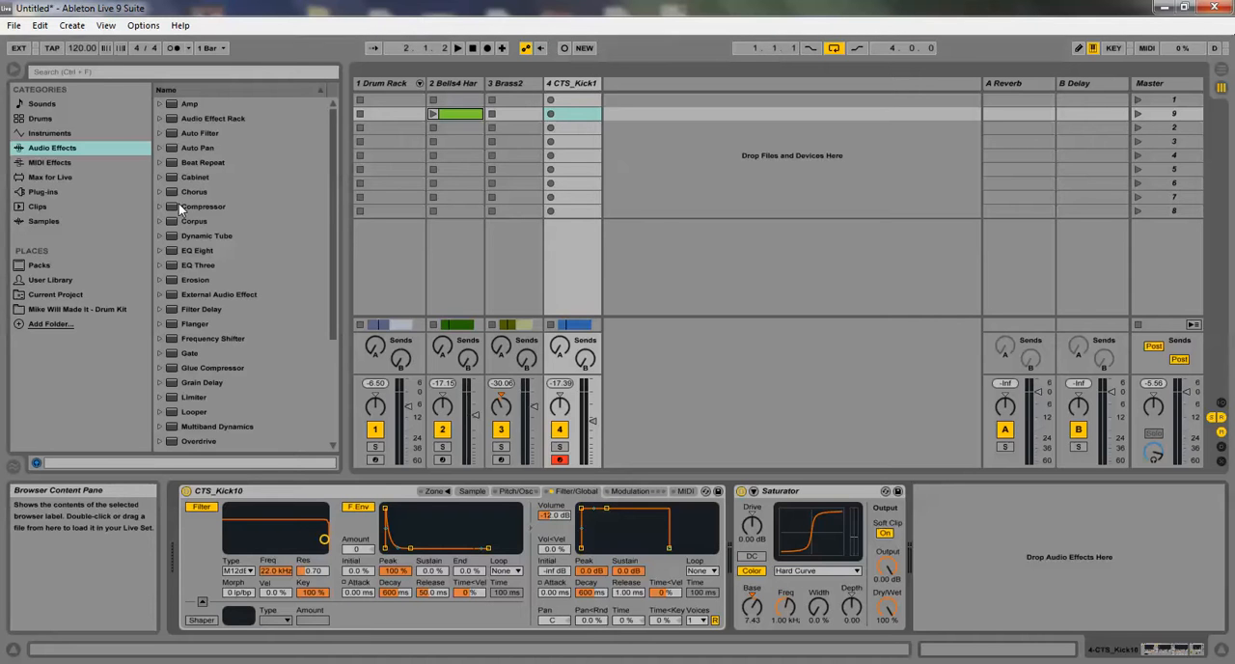
key("Tab")
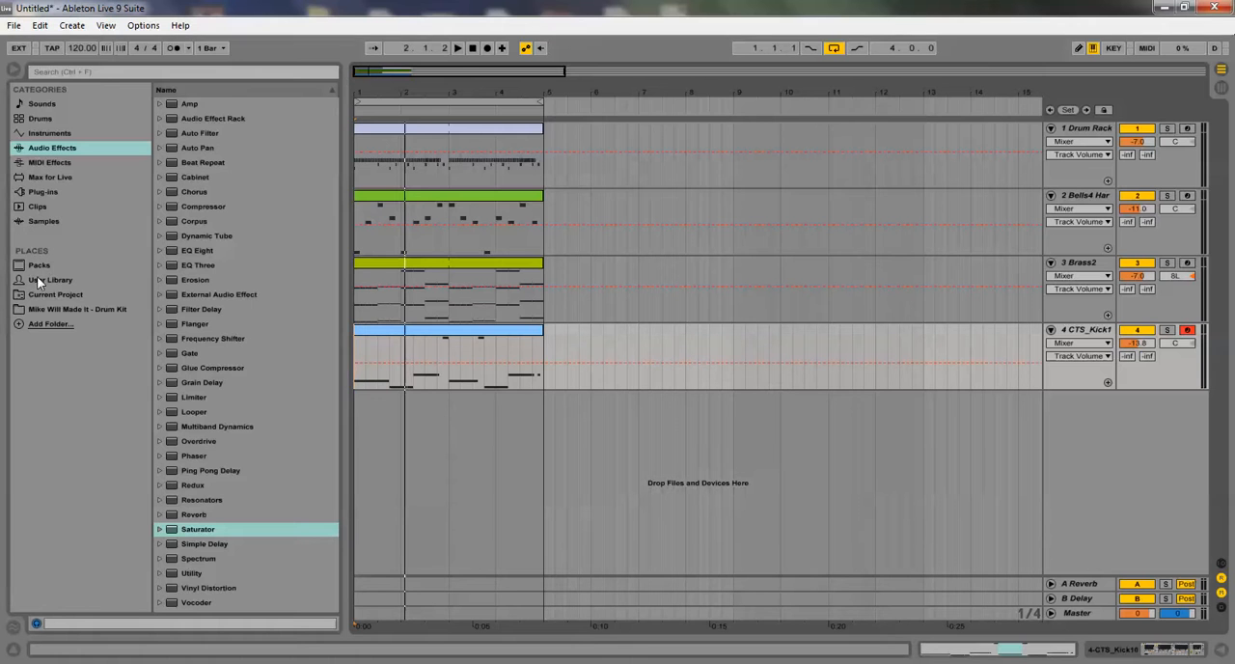
left_click(57, 309)
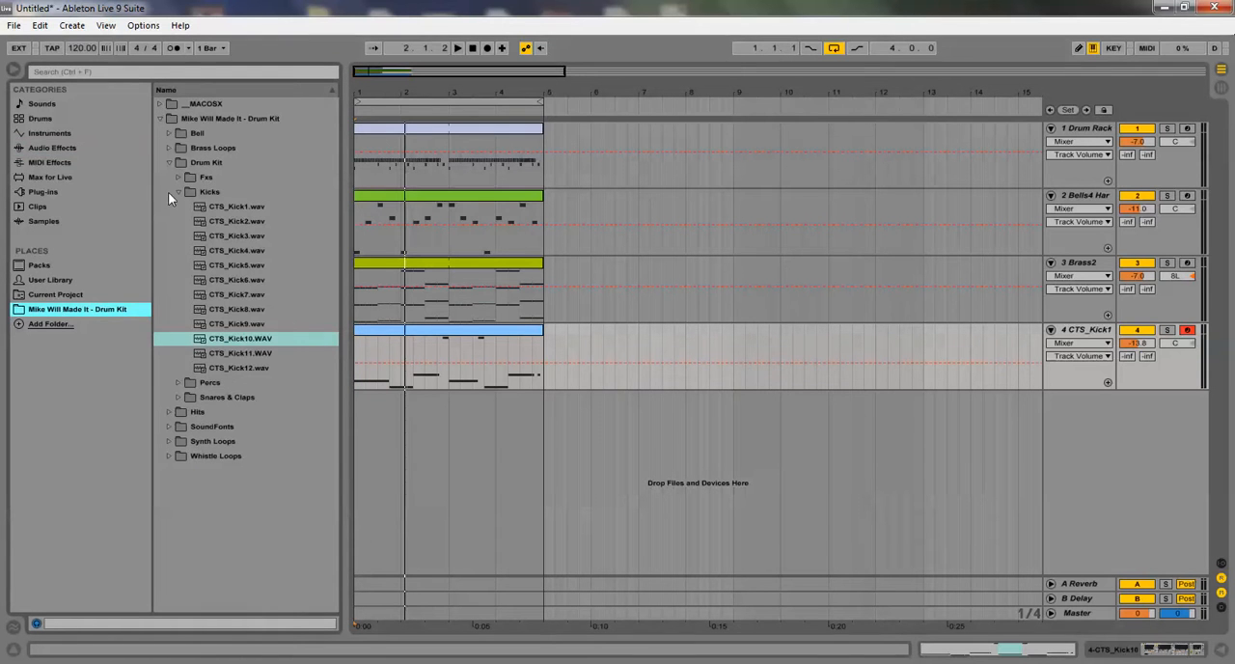
left_click(169, 163)
left_click(168, 161)
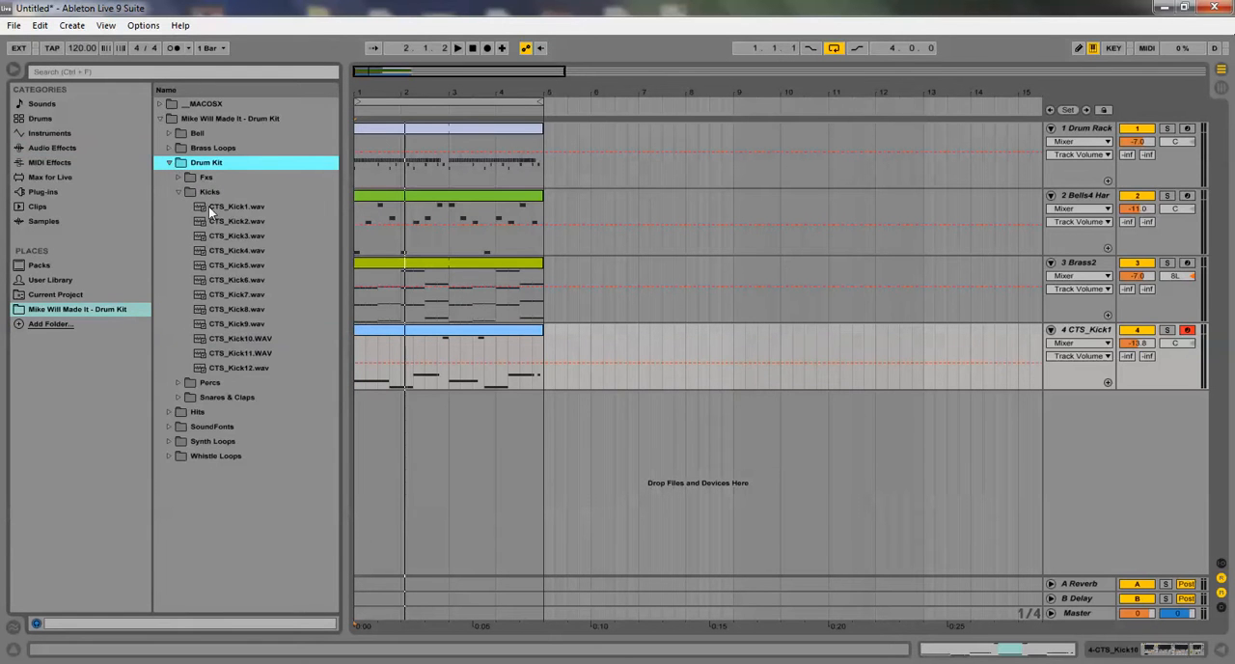
left_click(181, 192)
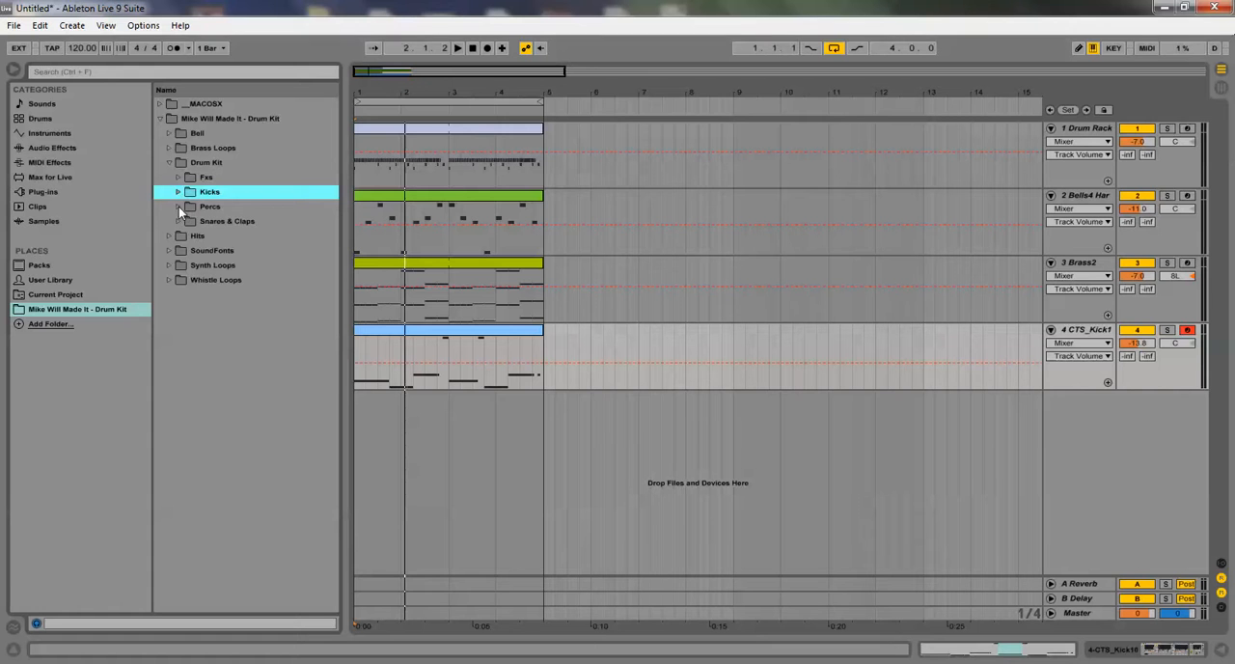
left_click(179, 206)
left_click(216, 236)
left_click(220, 252)
left_click(223, 267)
left_click(226, 280)
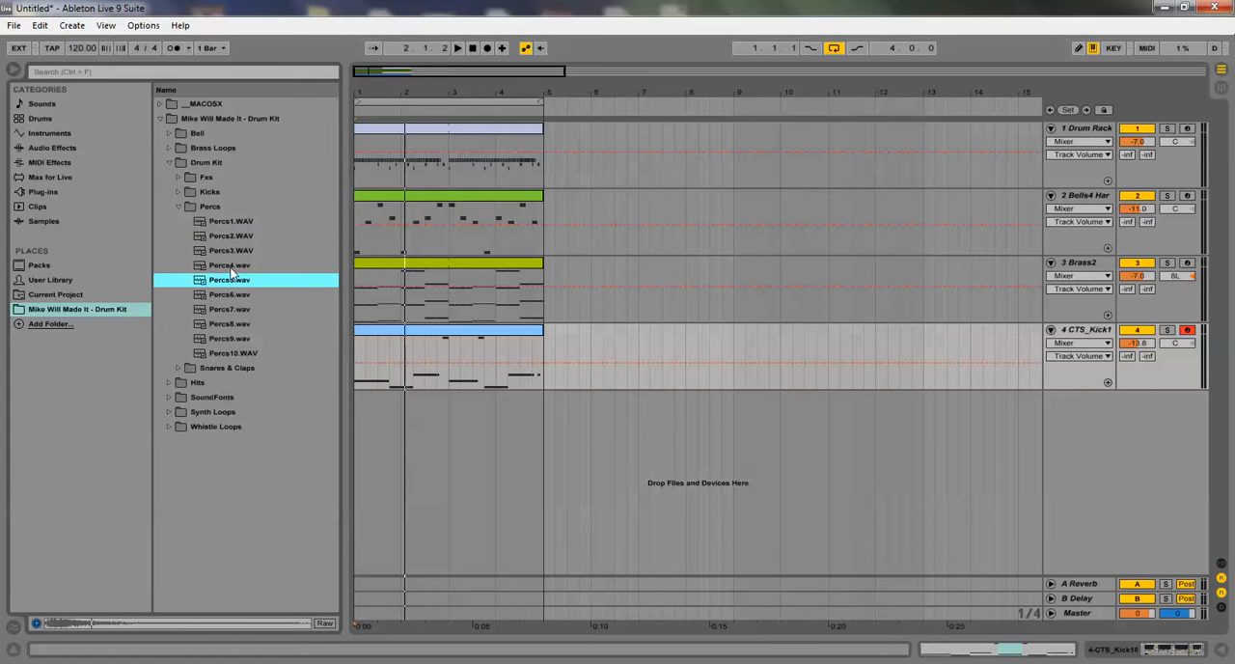
Place Percs5.wav at the start of a new audio track and copy its clip
left_click_drag(235, 286, 360, 439)
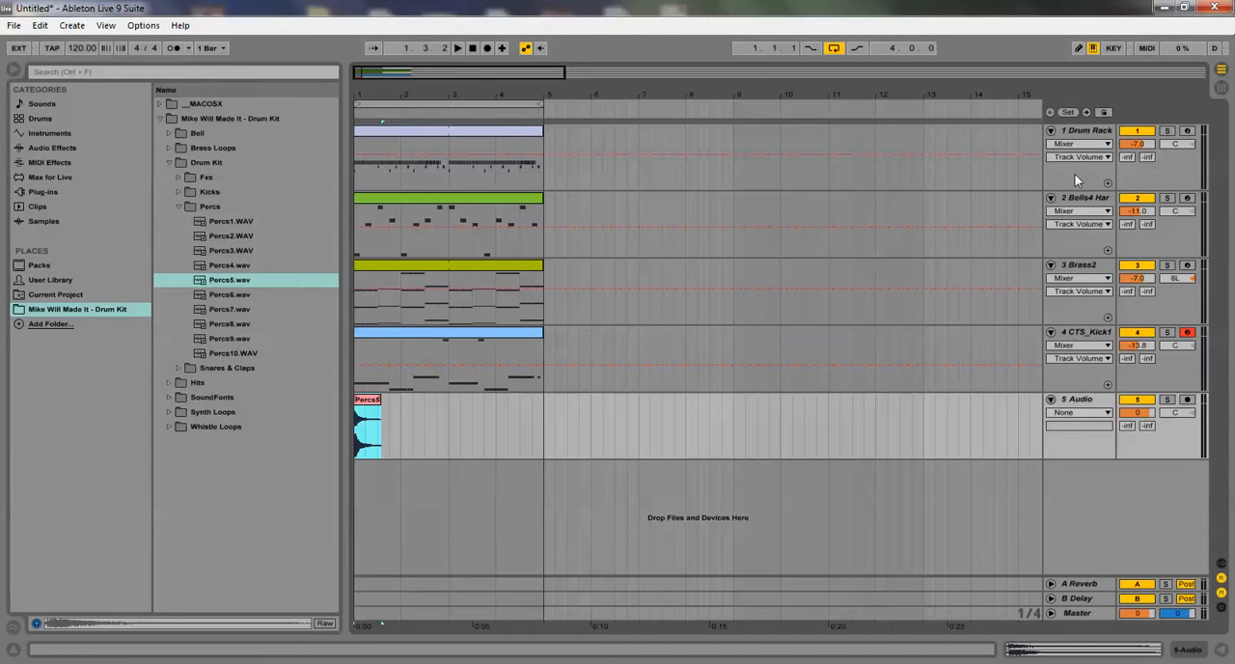
right_click(366, 401)
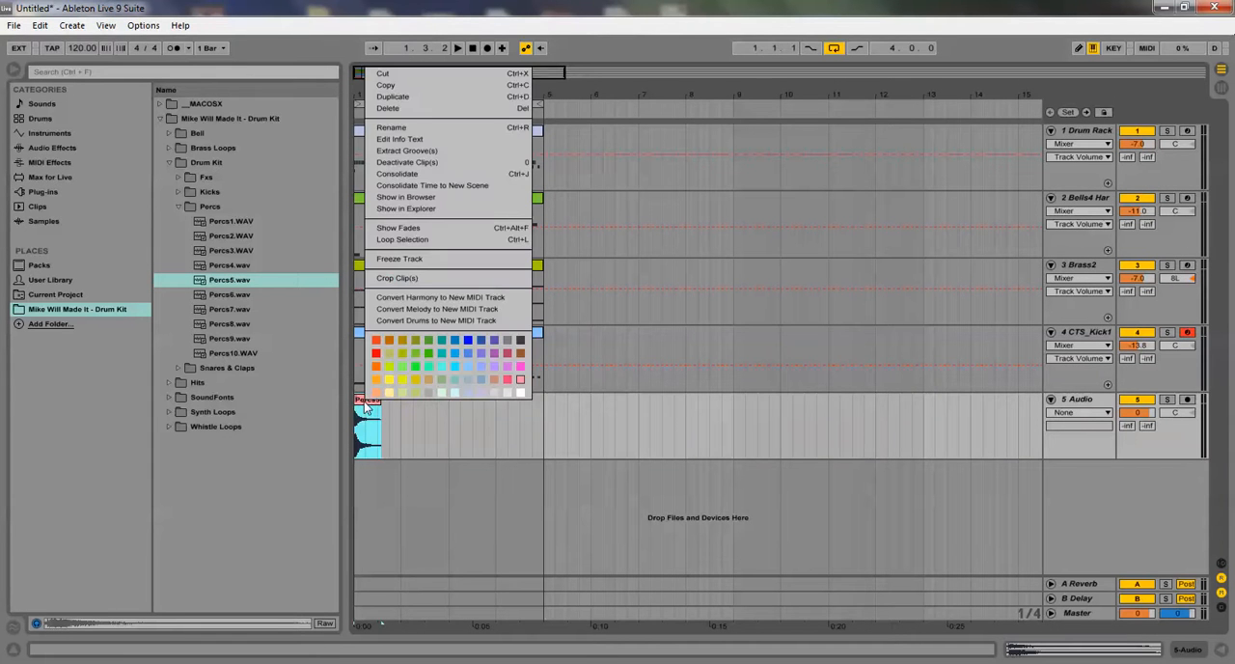
left_click(386, 86)
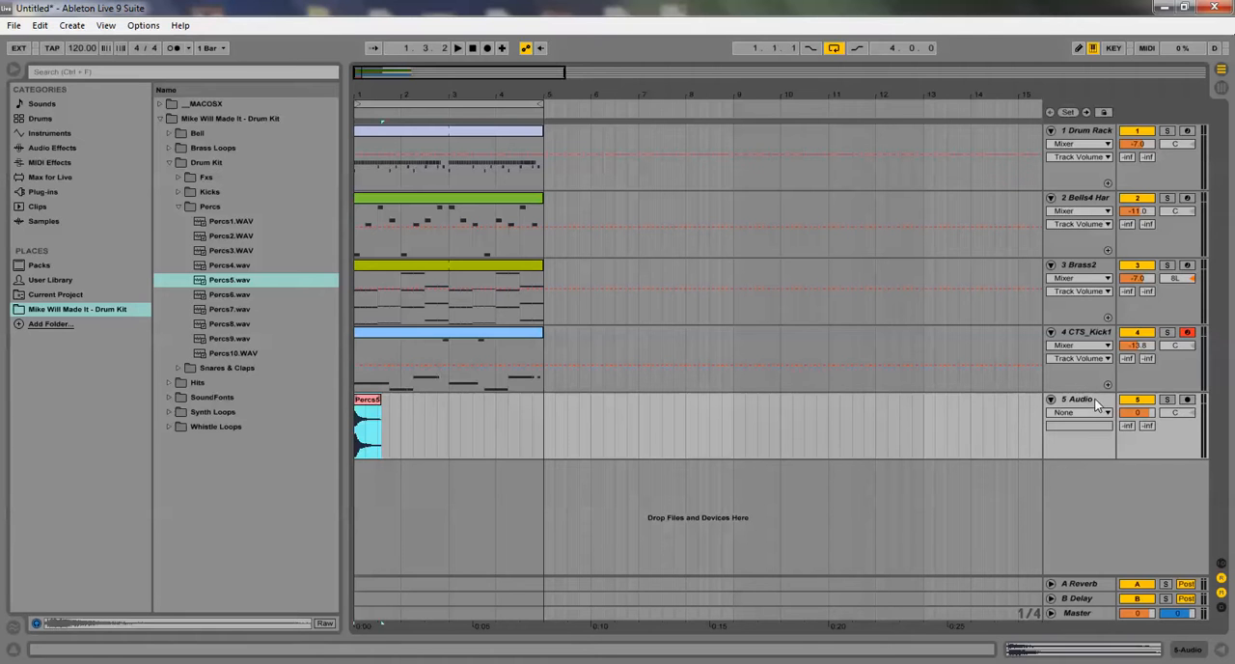
Paste the copied Percs5 clip at bar 3 and lower its audio track's volume to -10.2 dB during playback
right_click(451, 414)
left_click(464, 421)
left_click(455, 50)
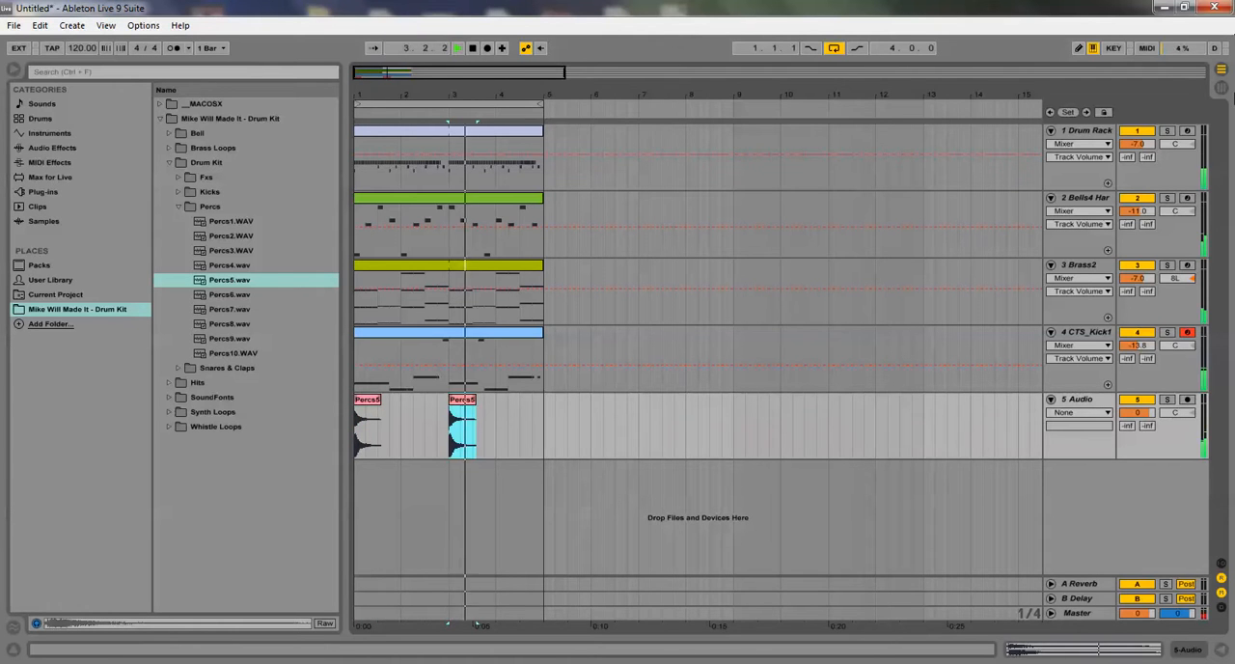
key("Tab")
left_click_drag(658, 393, 658, 409)
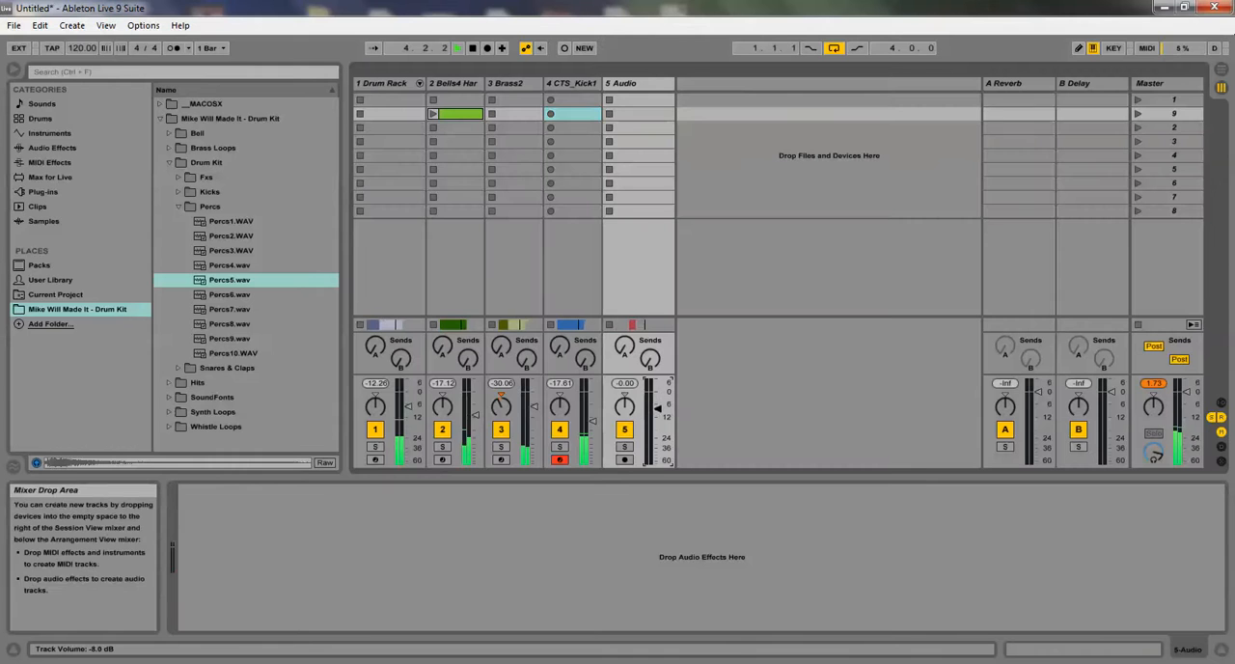
left_click(1221, 72)
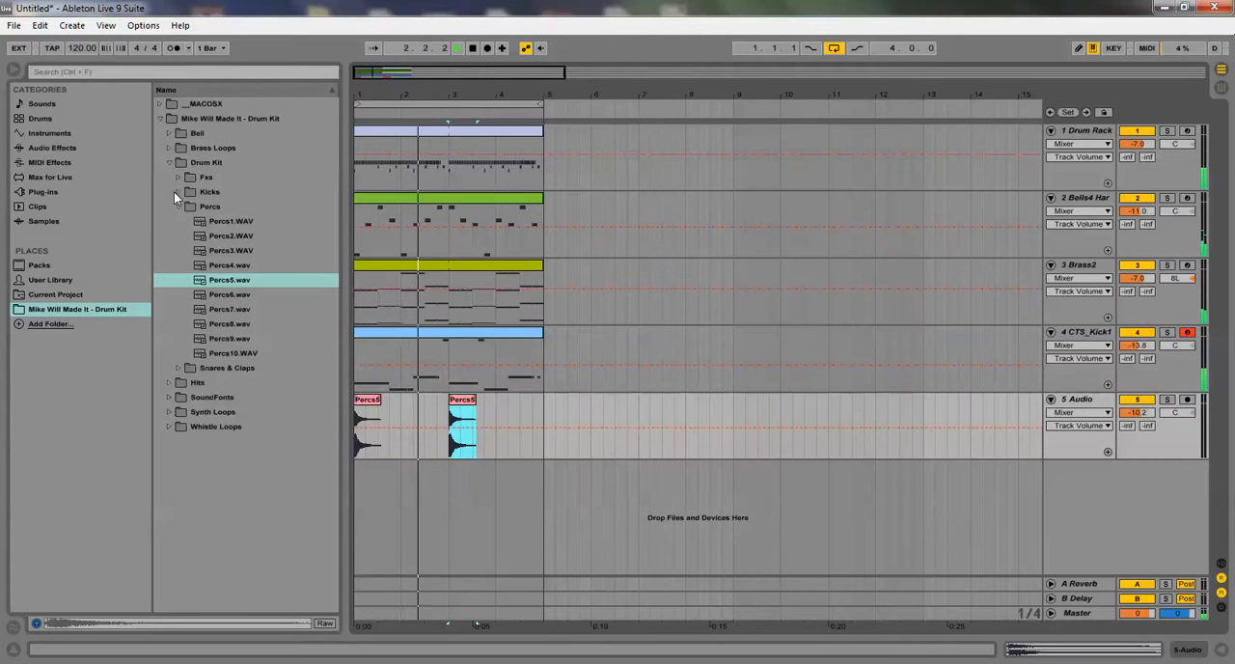
Browse the Mike Will Made It drum kit to the Whistle Loops folder and audition 1_120Bpm.wav
left_click(160, 104)
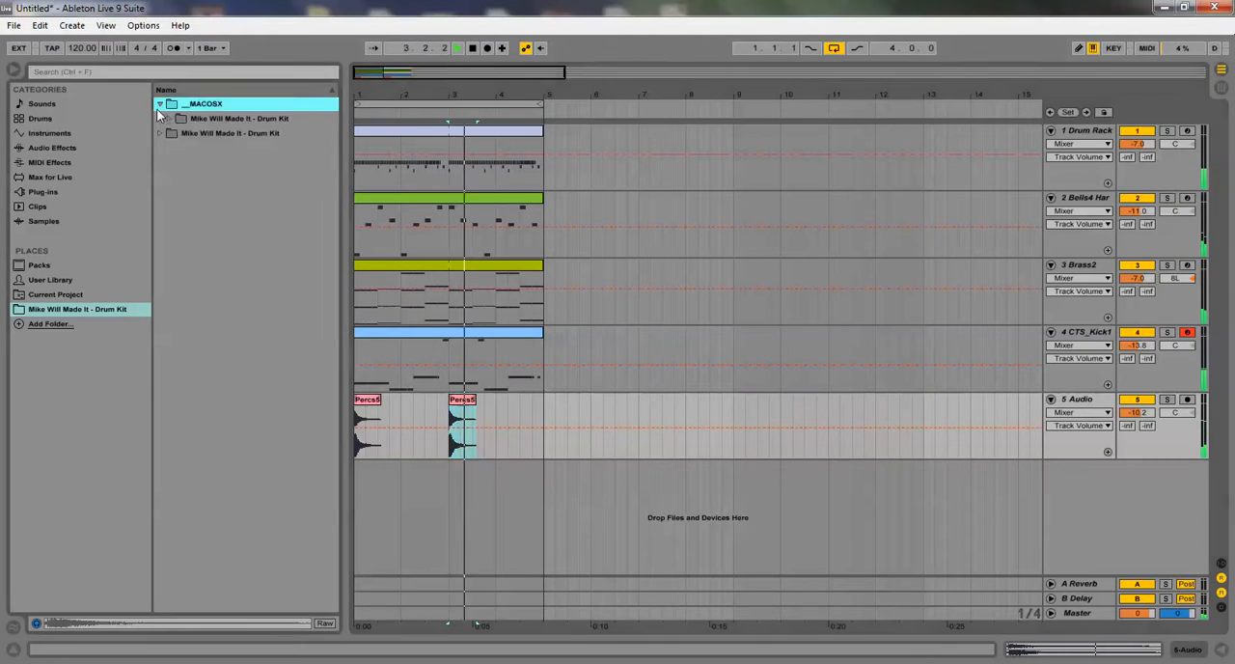
left_click(157, 118)
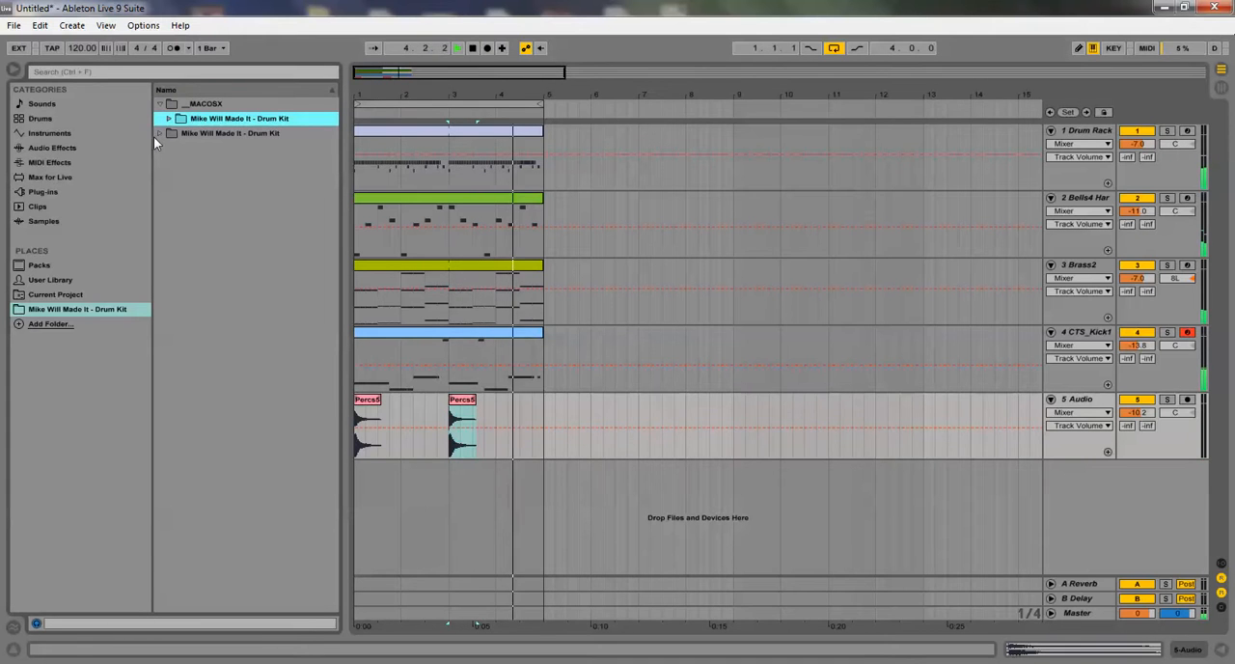
left_click(159, 136)
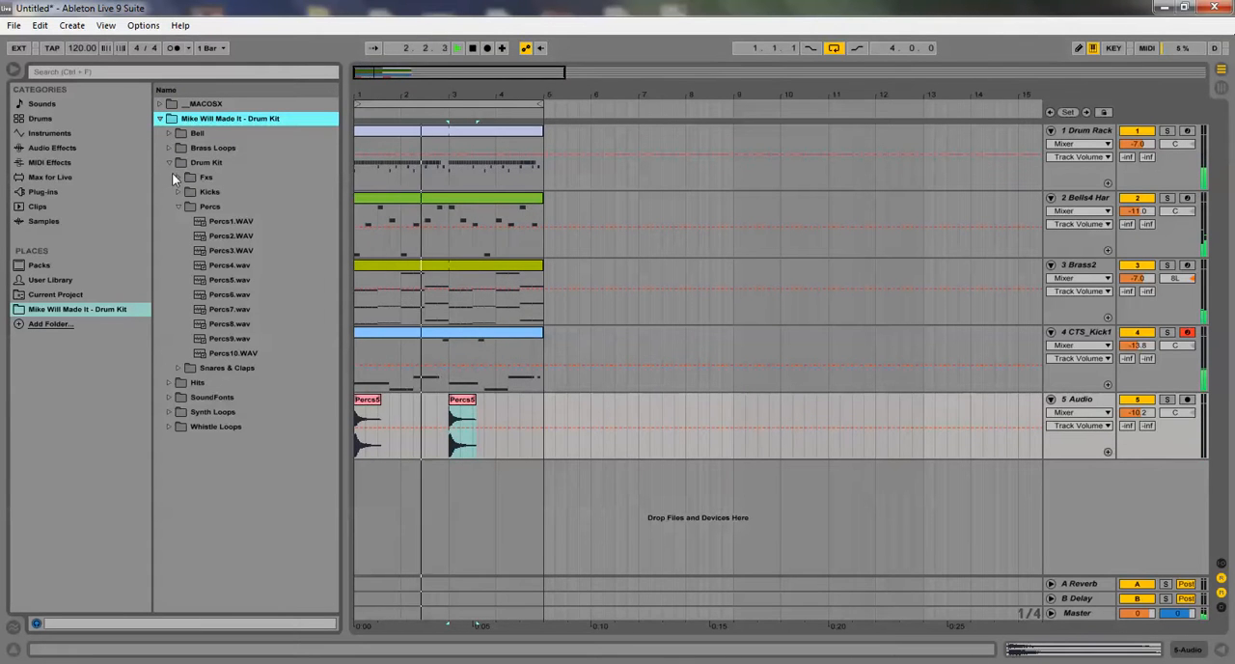
left_click(168, 424)
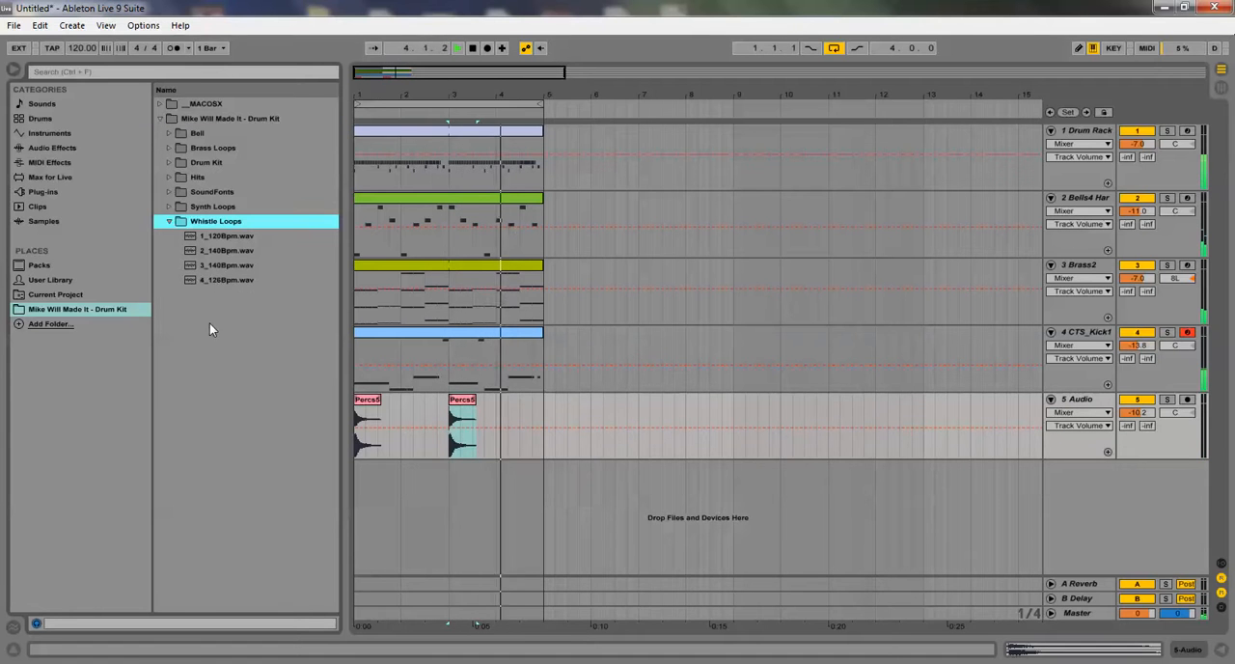
left_click(207, 239)
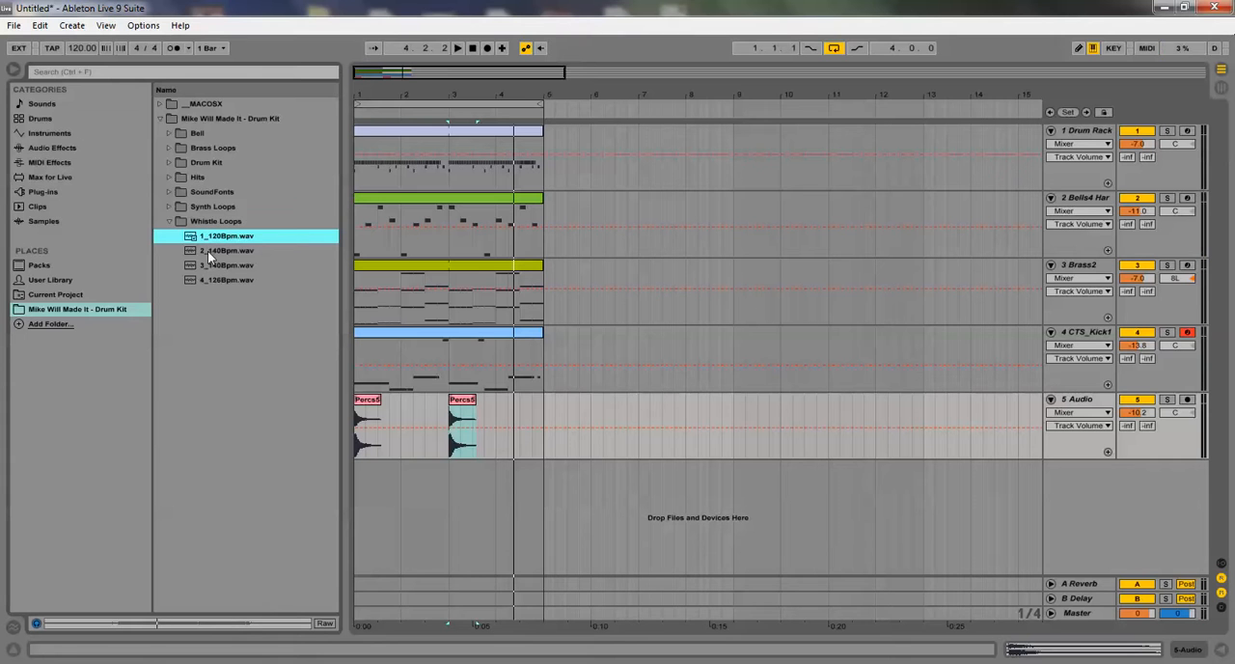
Place 1_120Bpm.wav at the start of a new audio track and lower that track's volume to -6.4 dB
left_click_drag(273, 314, 360, 473)
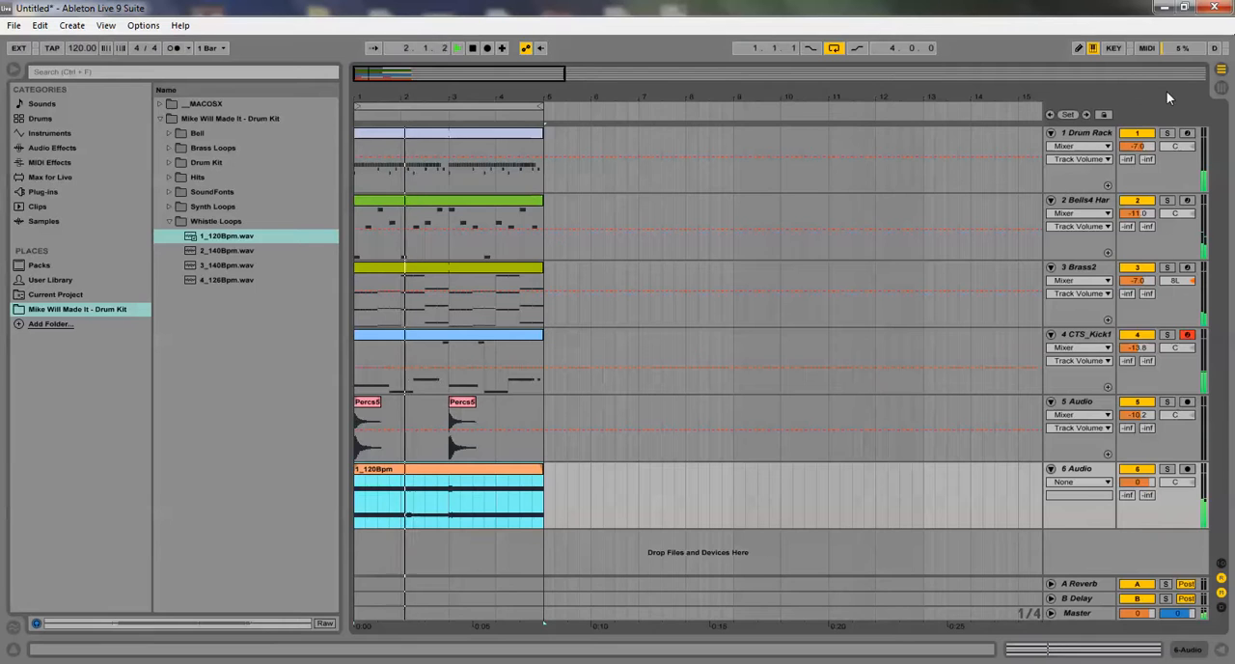
key("Tab")
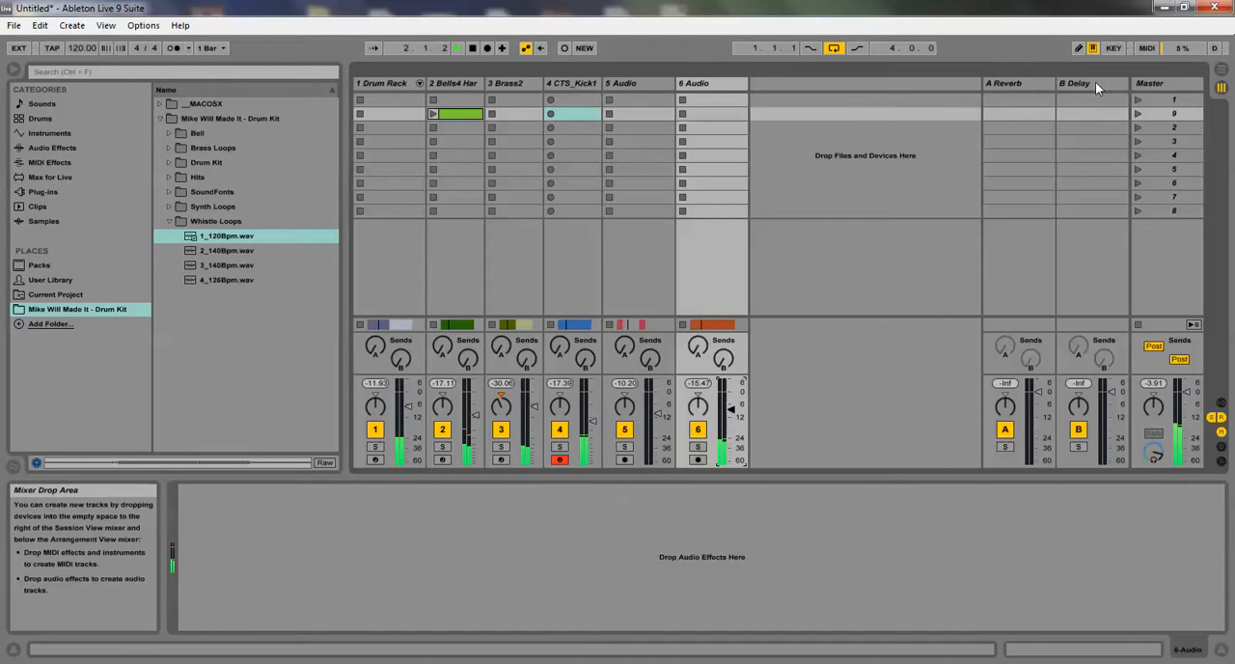
left_click(1220, 70)
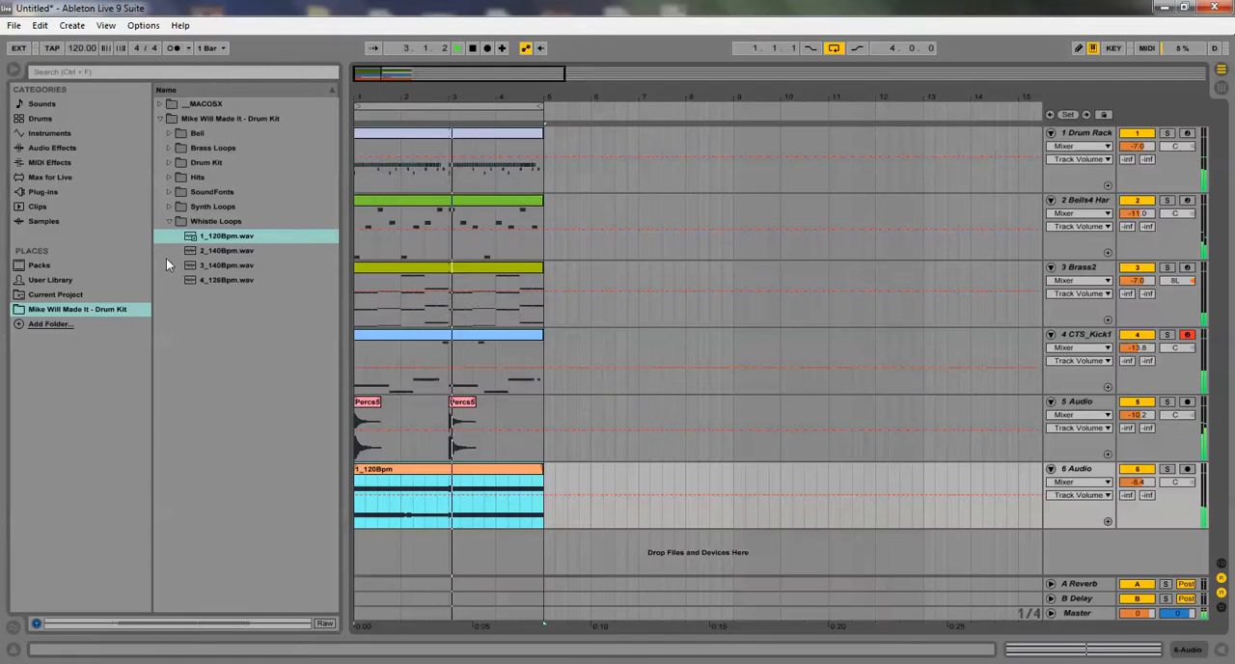
Replace the whistle loop on the sixth track with 2_140Bpm.wav and mute the Brass2 track
left_click_drag(226, 249, 358, 512)
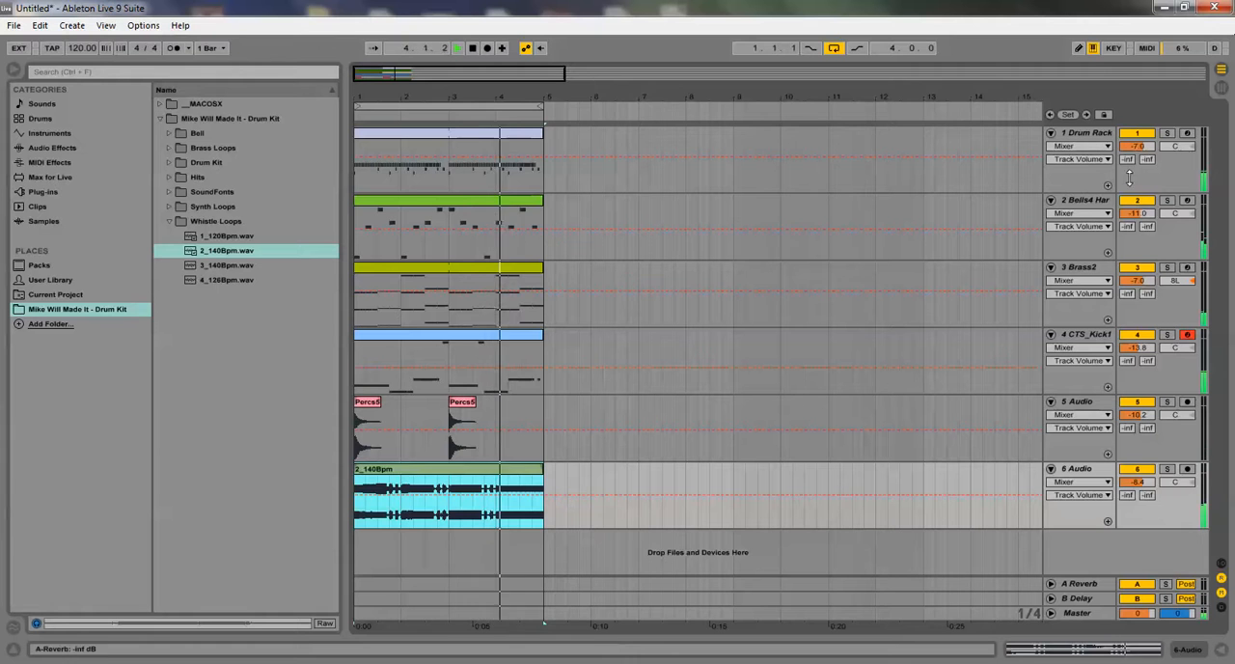
left_click(1148, 271)
left_click(1148, 271)
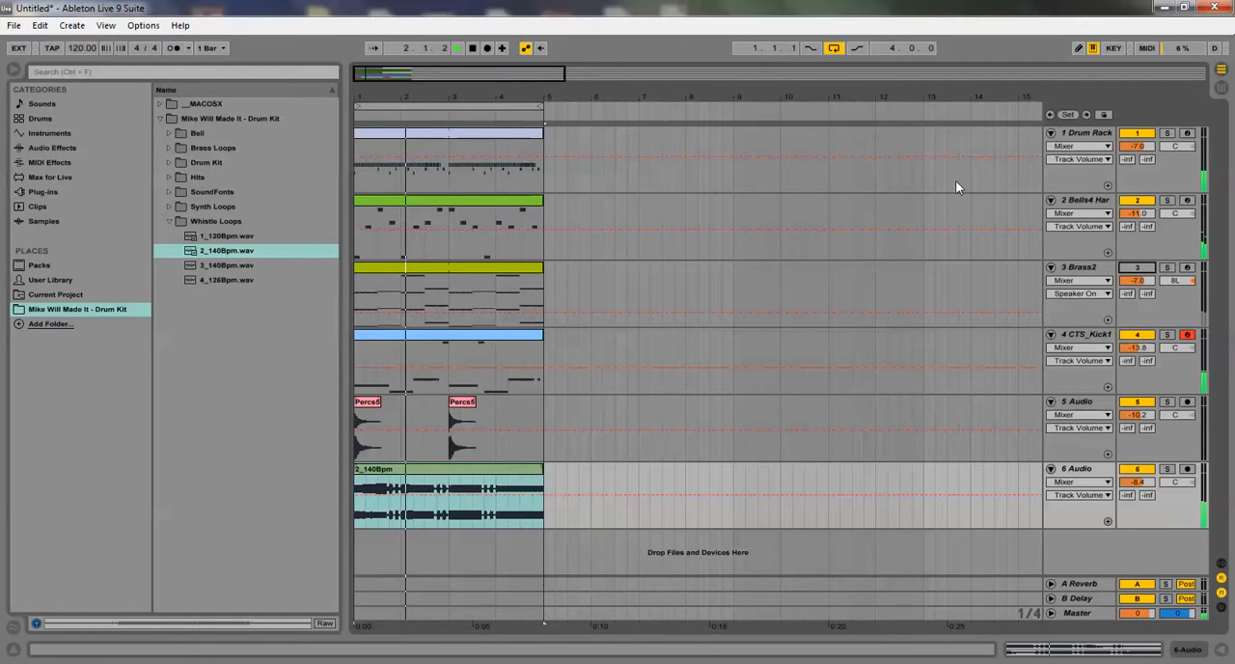
Replace the whistle loop with 3_140Bpm.wav and compare the beat with and without Brass2, leaving Brass2 muted
left_click_drag(201, 267, 357, 490)
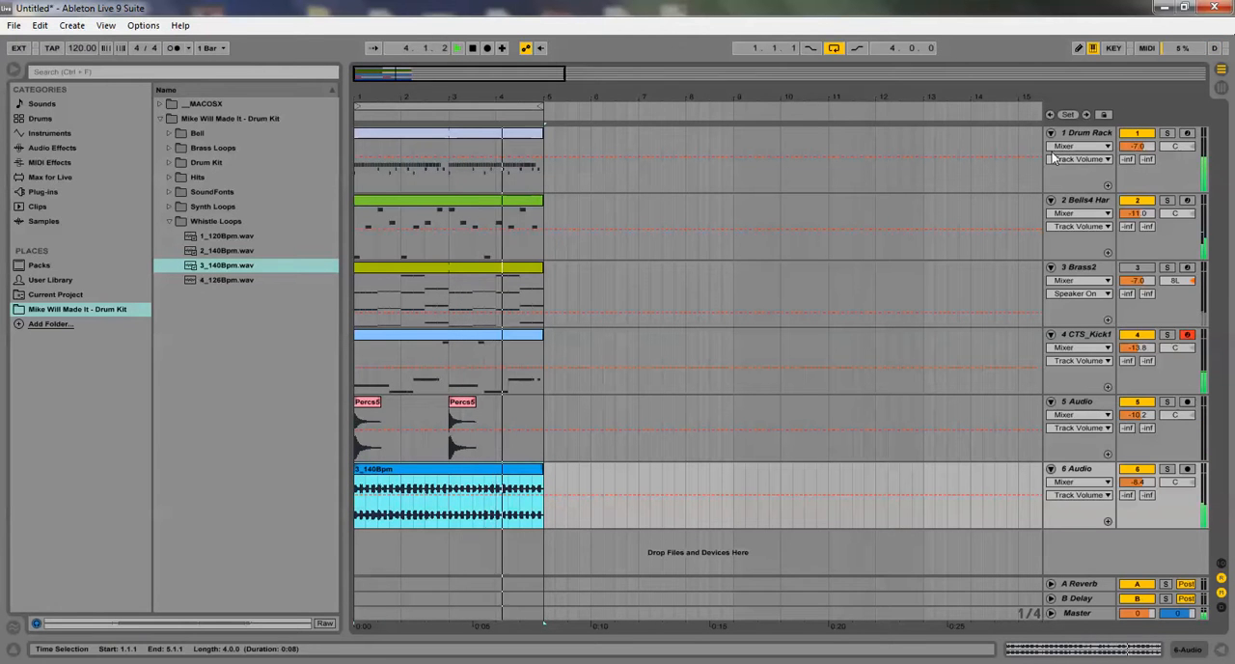
left_click(1137, 268)
left_click(1137, 268)
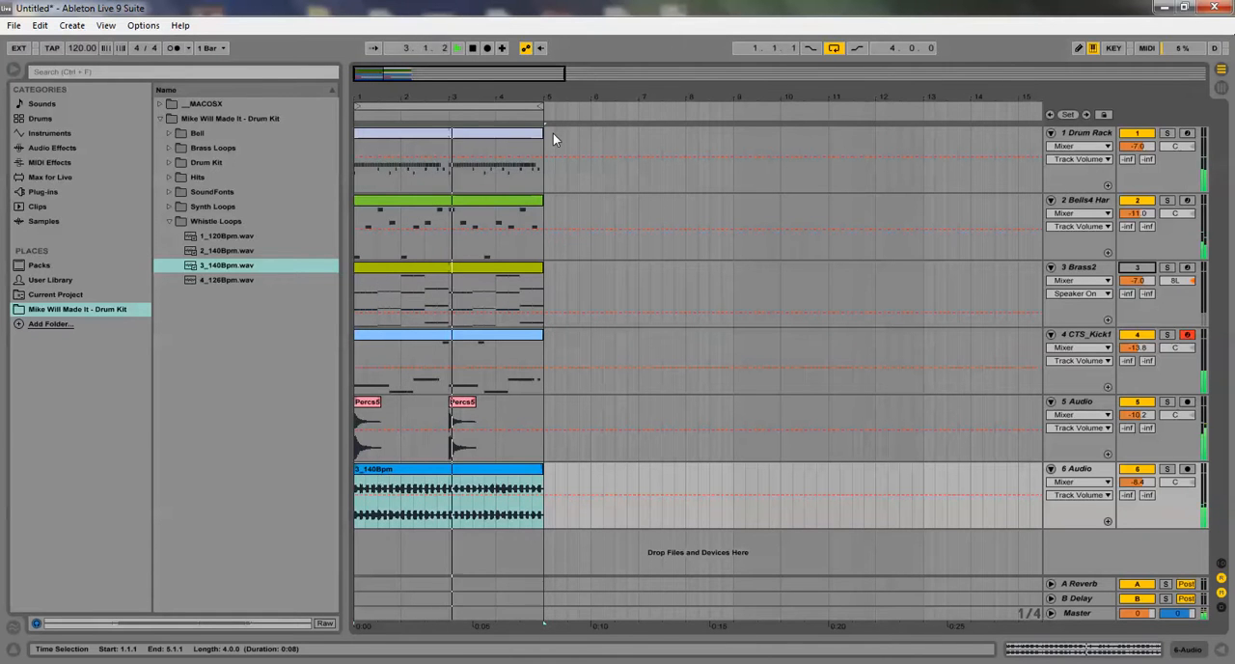
Duplicate the first four bars of all six tracks to bar 5 and delete the first 3_140Bpm clip
left_click_drag(548, 134, 275, 473)
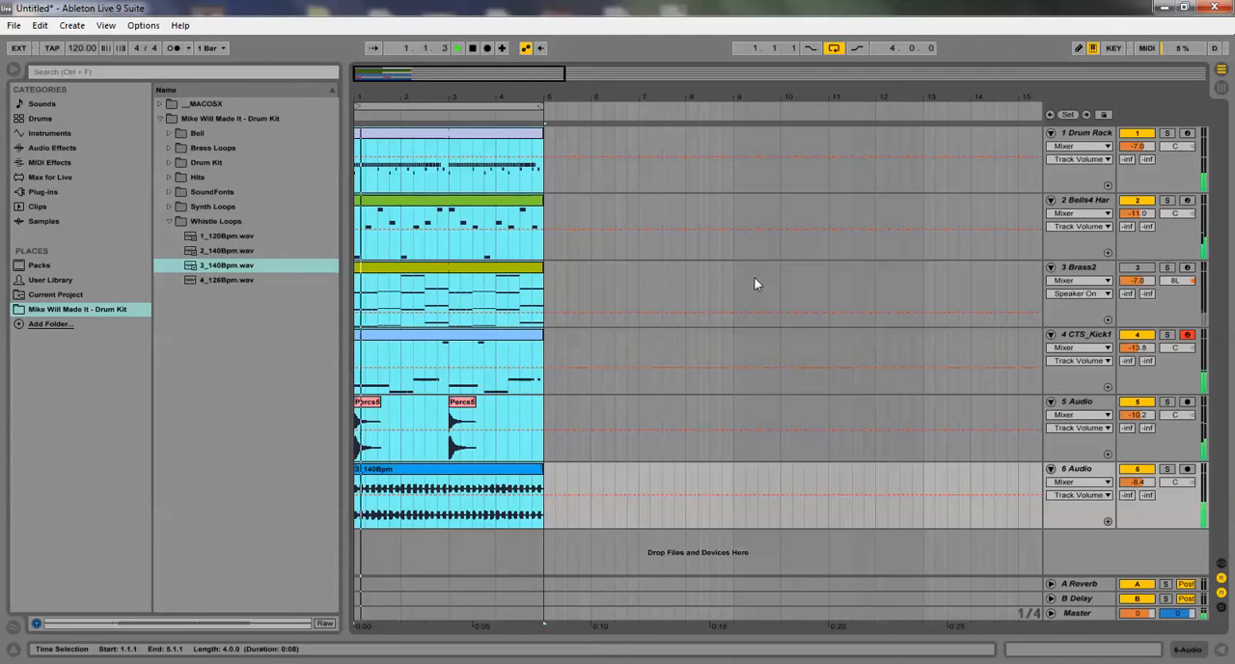
key("ctrl+d")
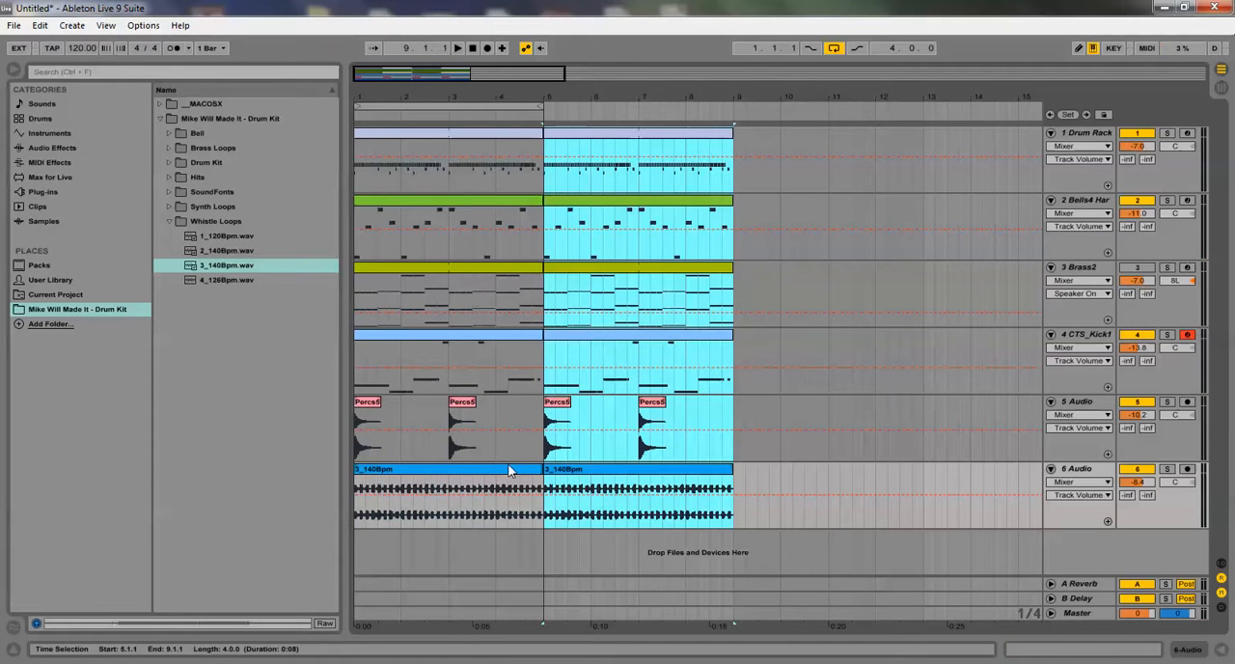
left_click(429, 469)
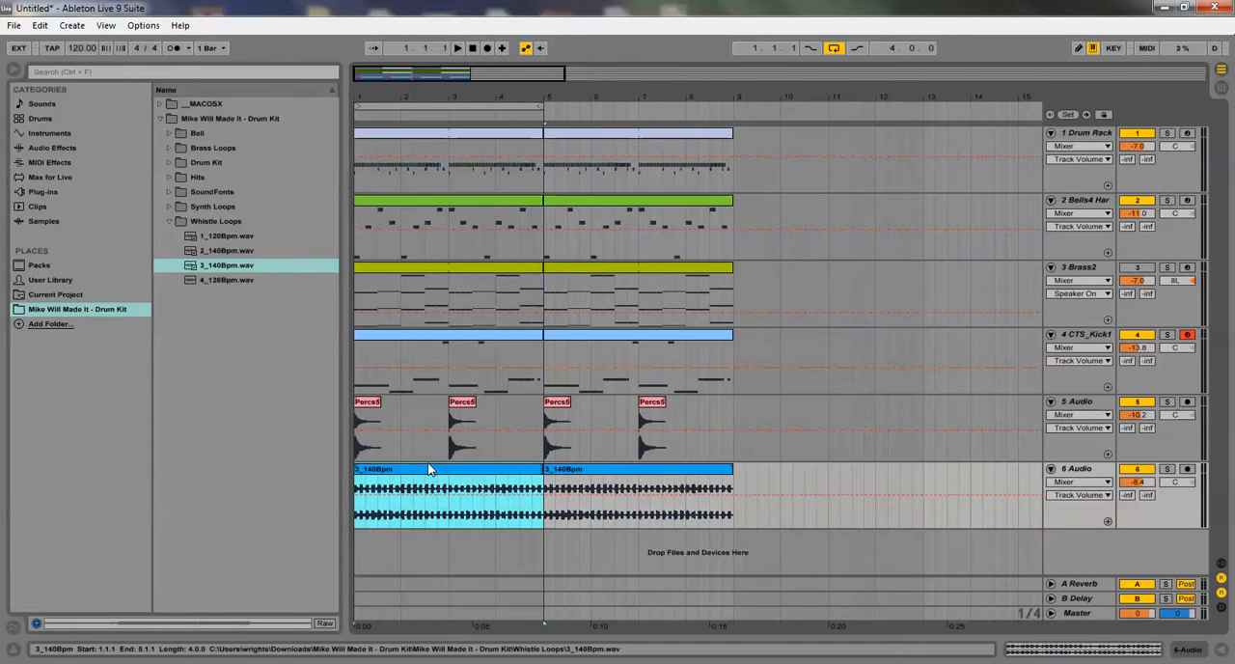
key("Delete")
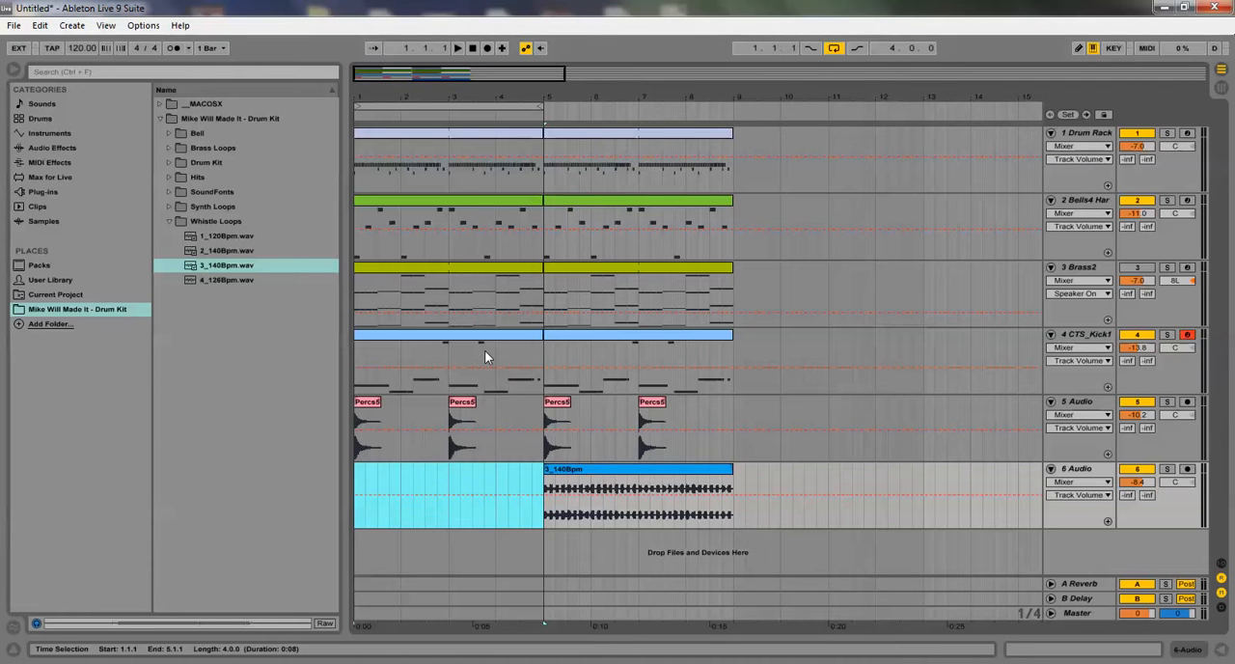
Open the first Drum Rack clip's notes and duplicate its loop to a length of four bars
double_click(516, 132)
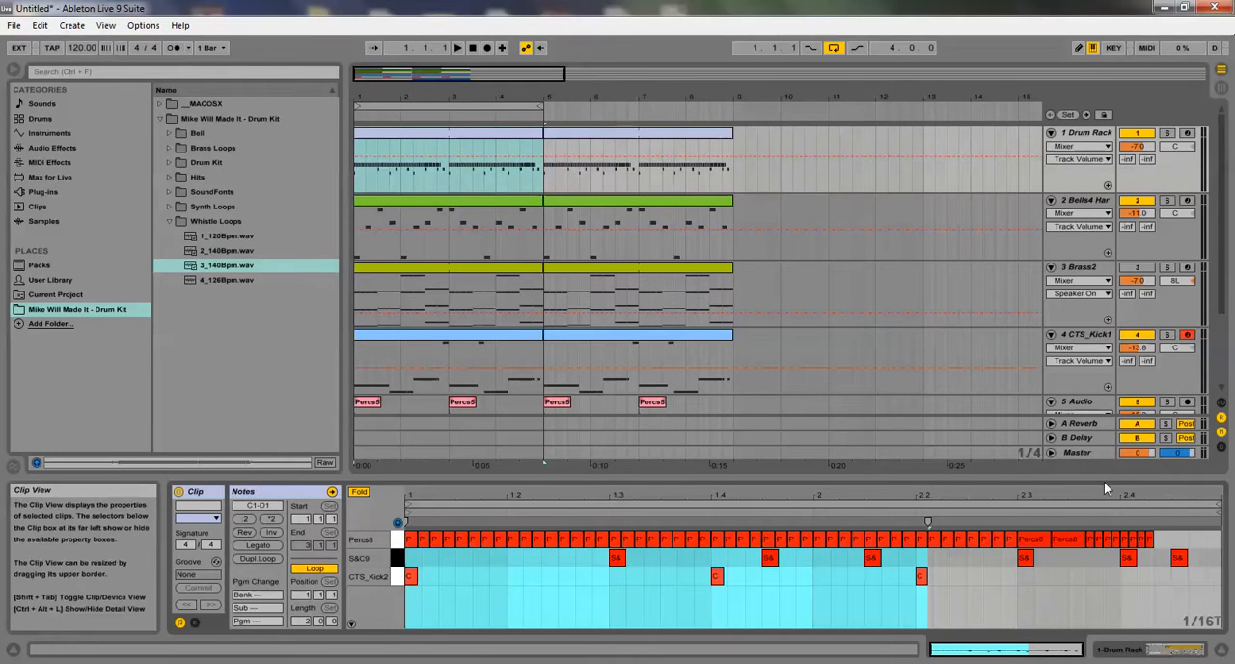
left_click_drag(1103, 481, 1104, 231)
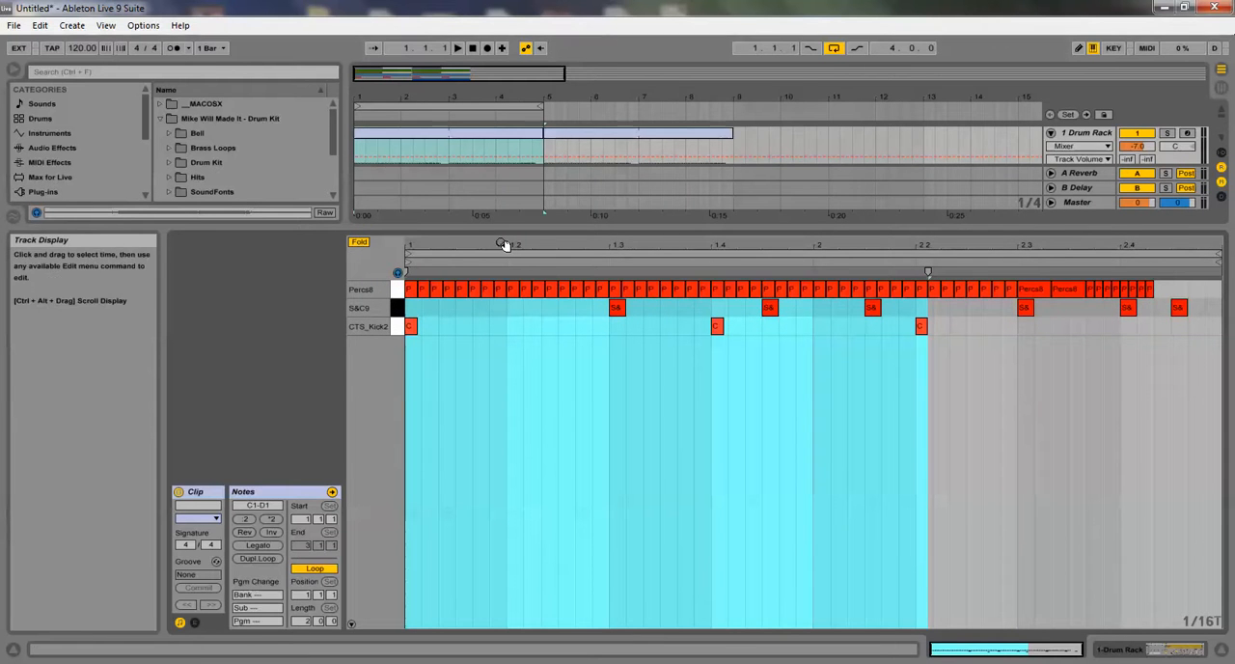
left_click_drag(498, 227, 544, 442)
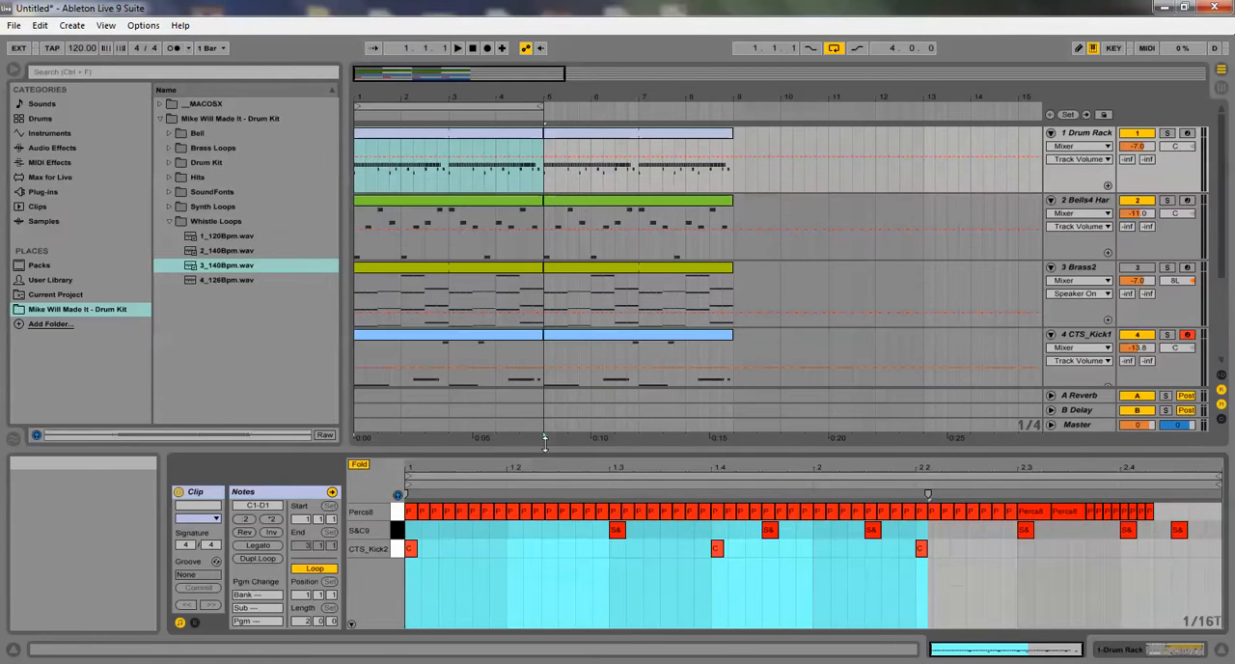
left_click(268, 556)
Delete the S&C9 and CTS_Kick2 notes in bar 4 of the Drum Rack clip and enable Draw Mode
left_click_drag(1129, 473, 1172, 540)
key("Delete")
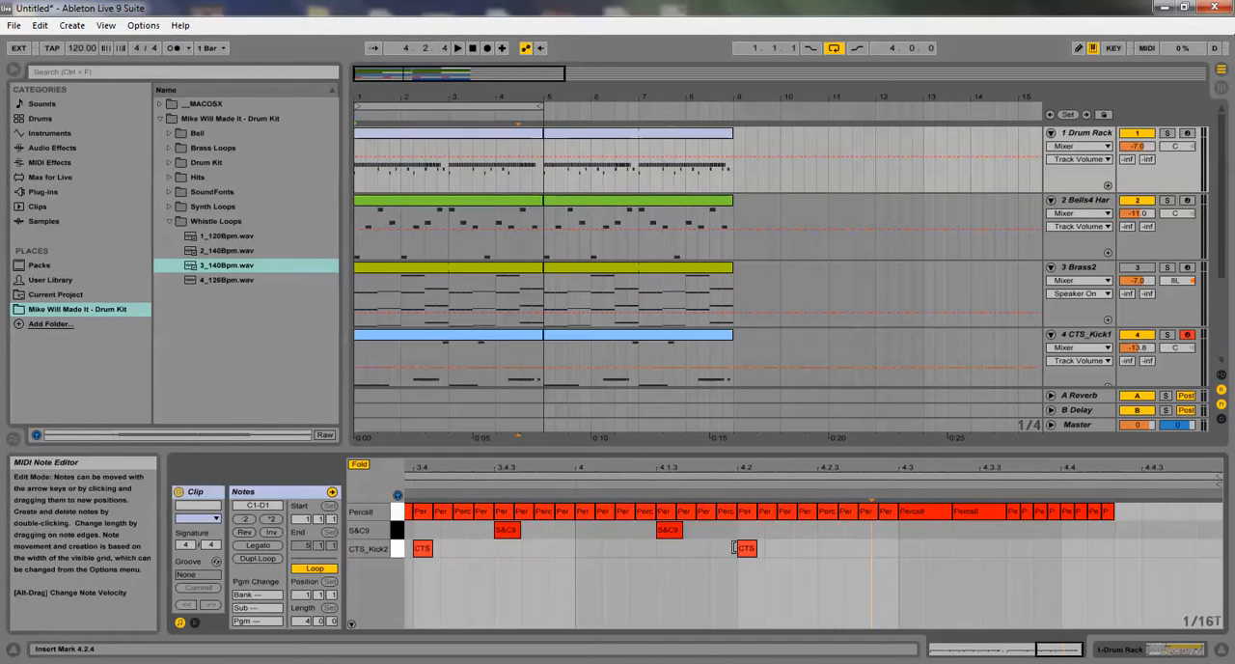
left_click_drag(633, 534, 834, 553)
key("Delete")
left_click(1079, 50)
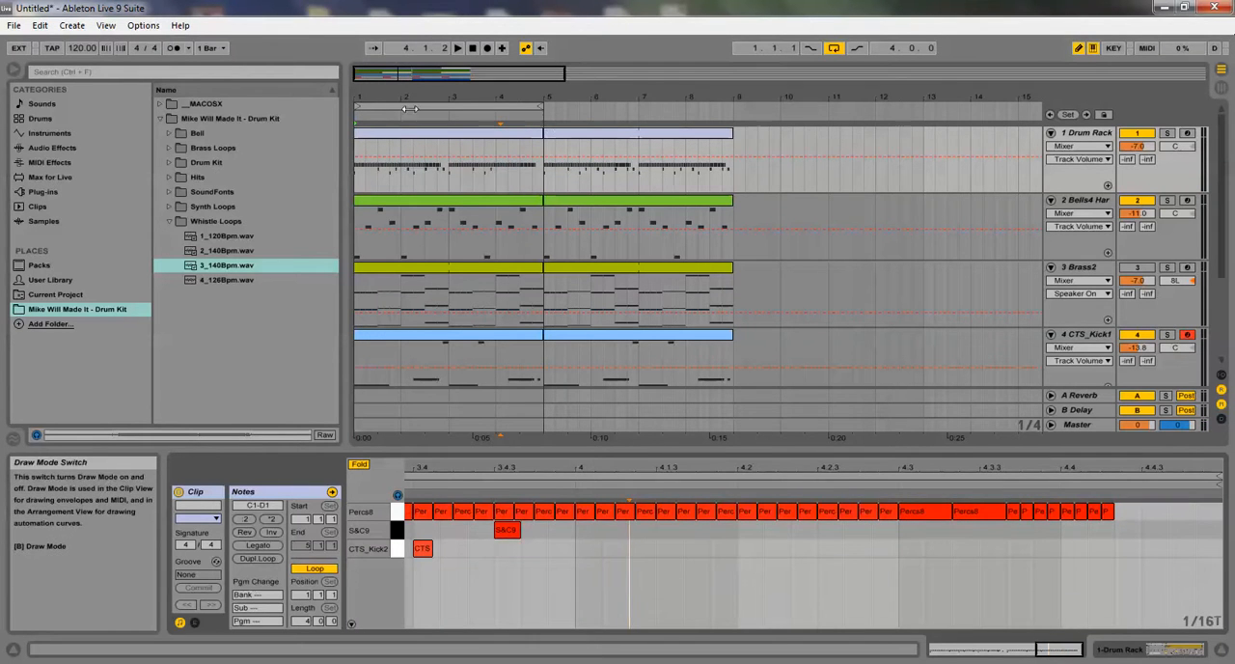
Set the arrangement loop to one bar starting at 4.1.1 during playback and reselect the first Drum Rack clip
left_click_drag(354, 107, 560, 187)
left_click(537, 132)
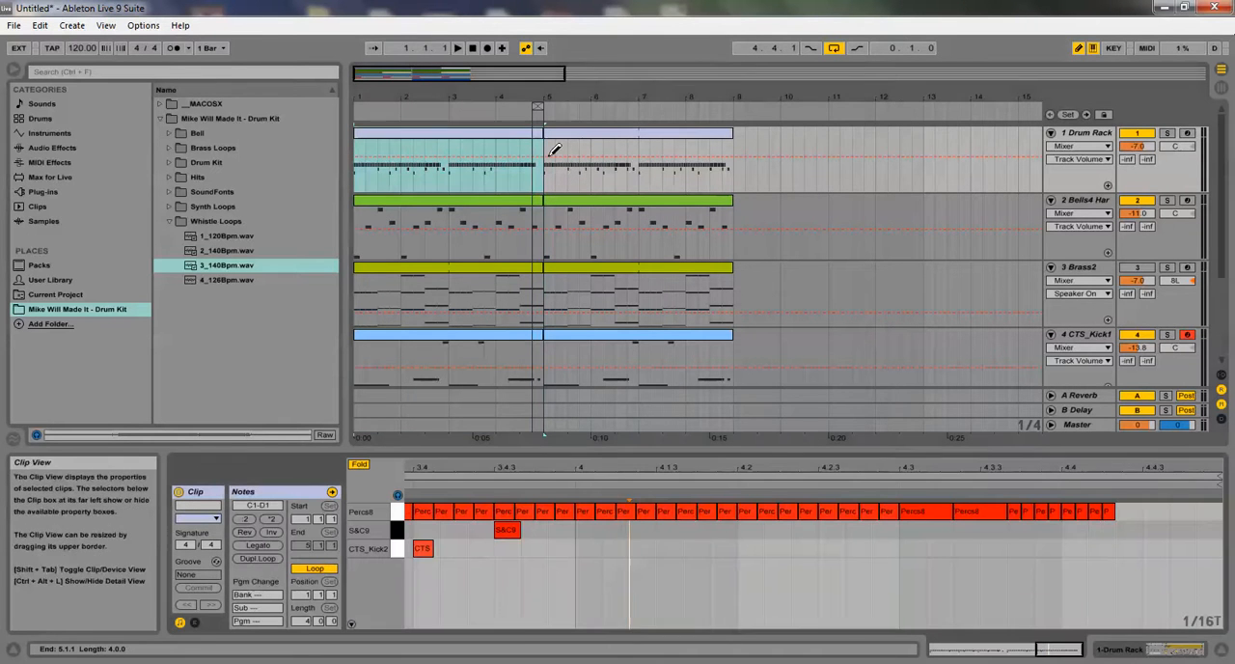
key("space")
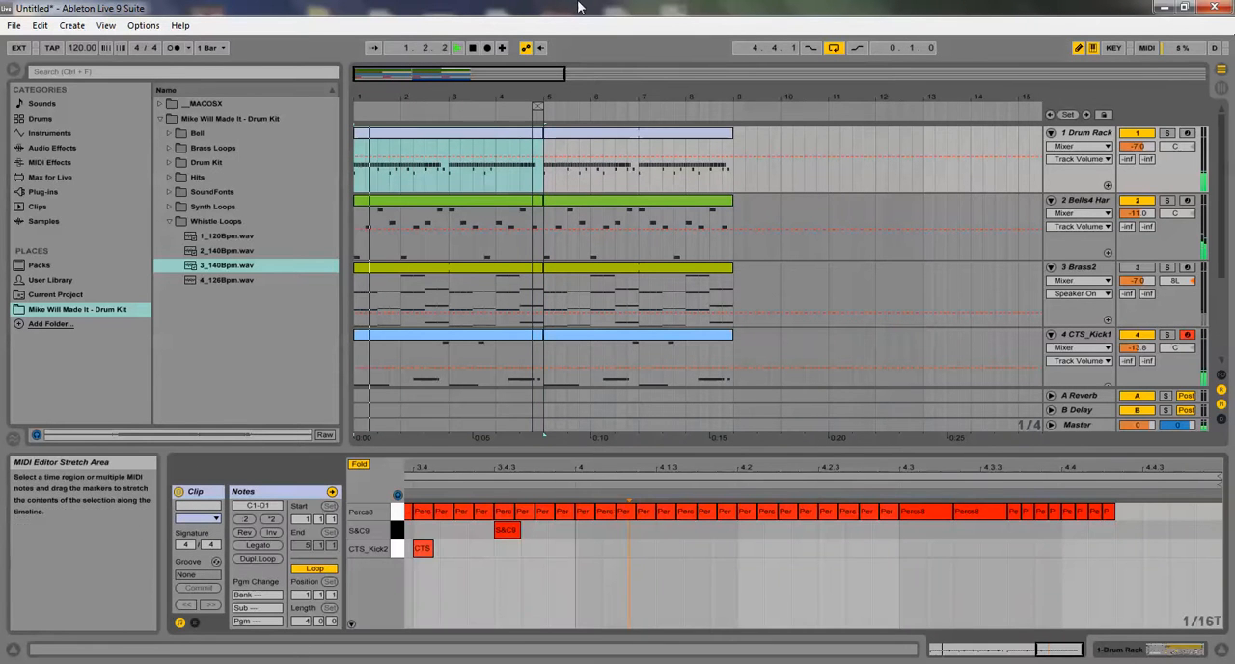
left_click(535, 116)
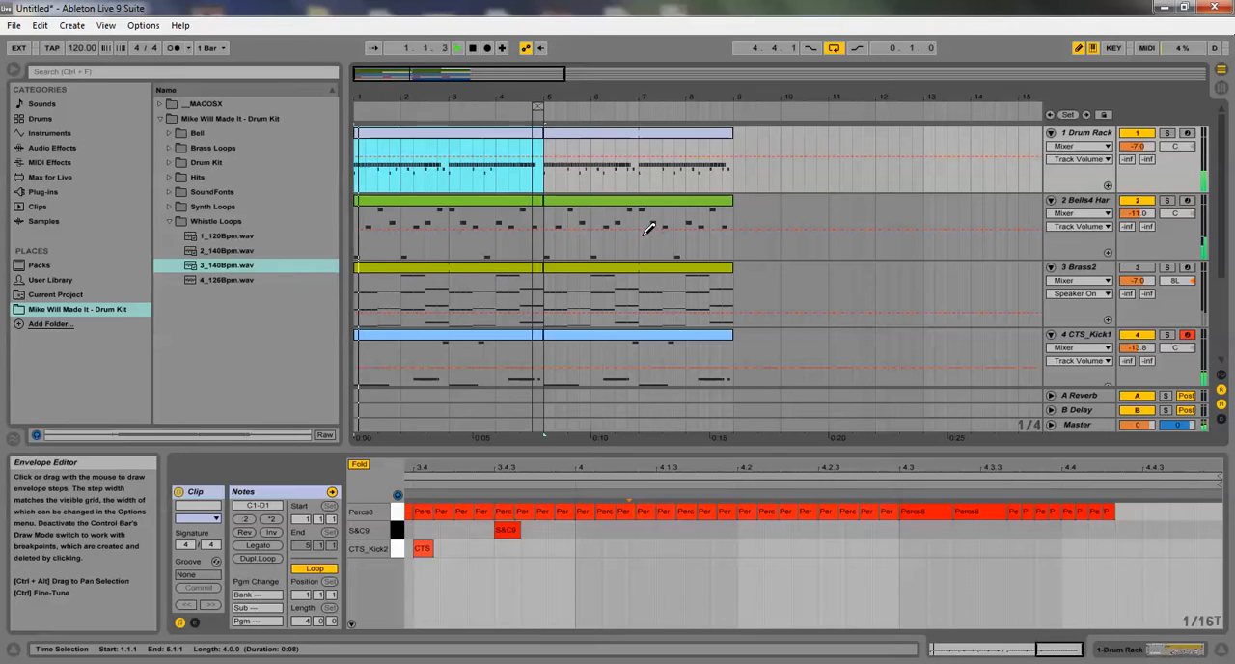
left_click(530, 117)
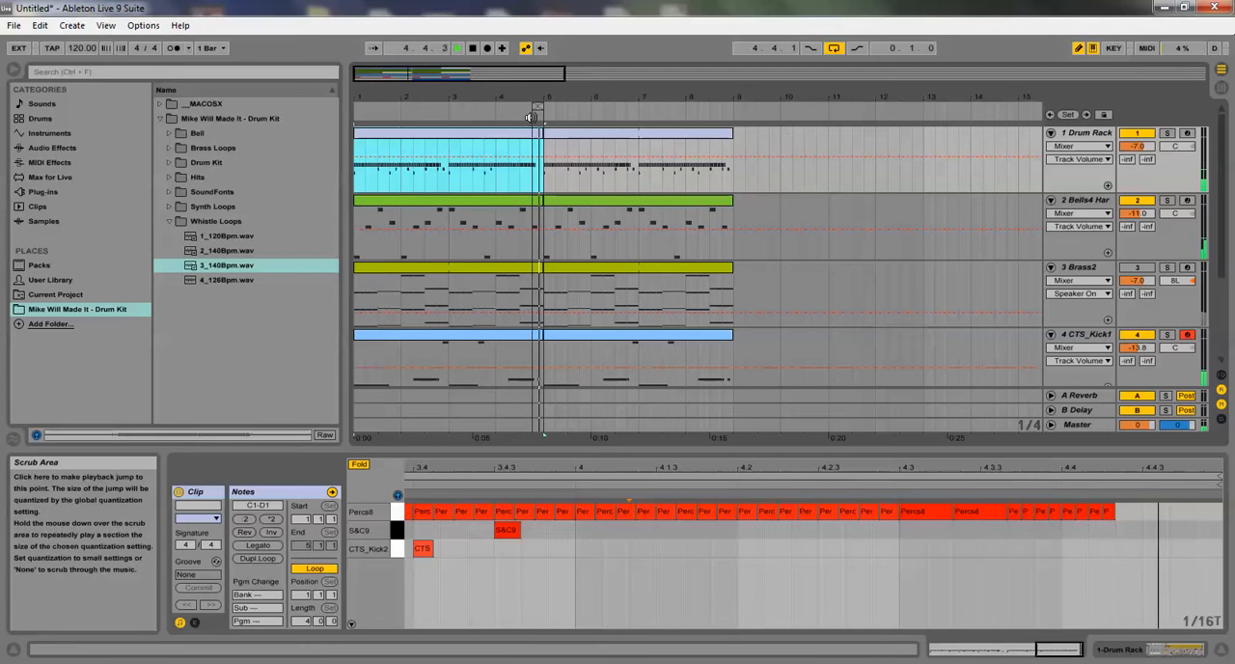
left_click_drag(530, 108, 495, 108)
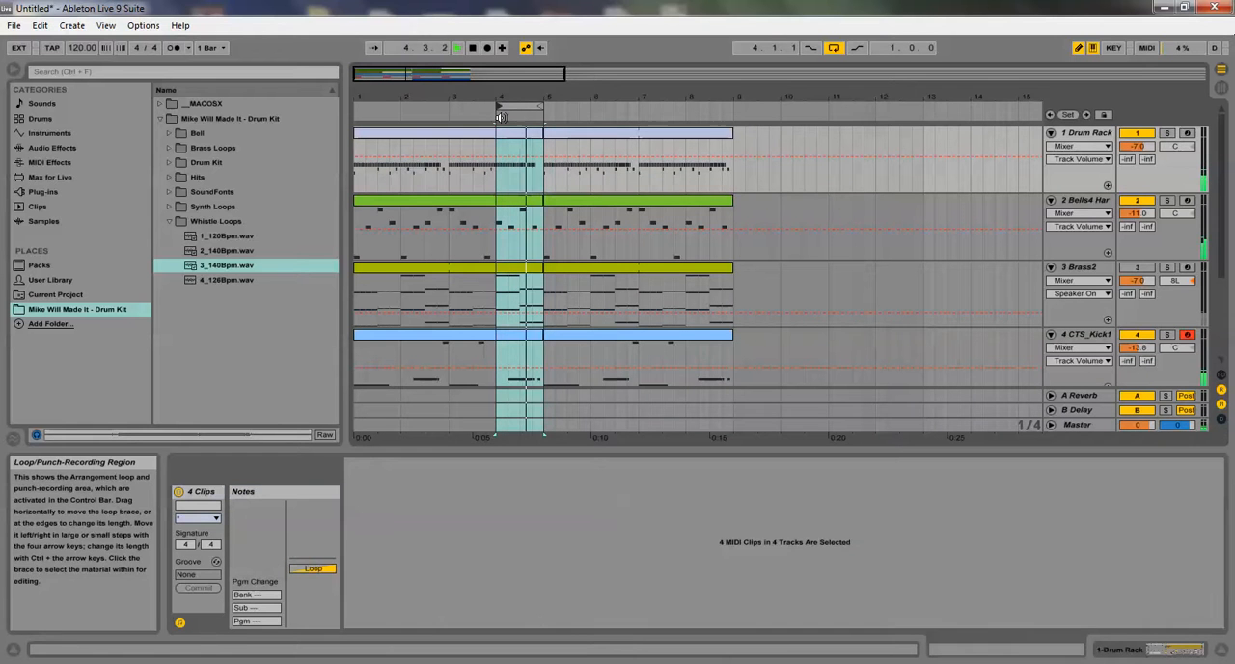
left_click(499, 136)
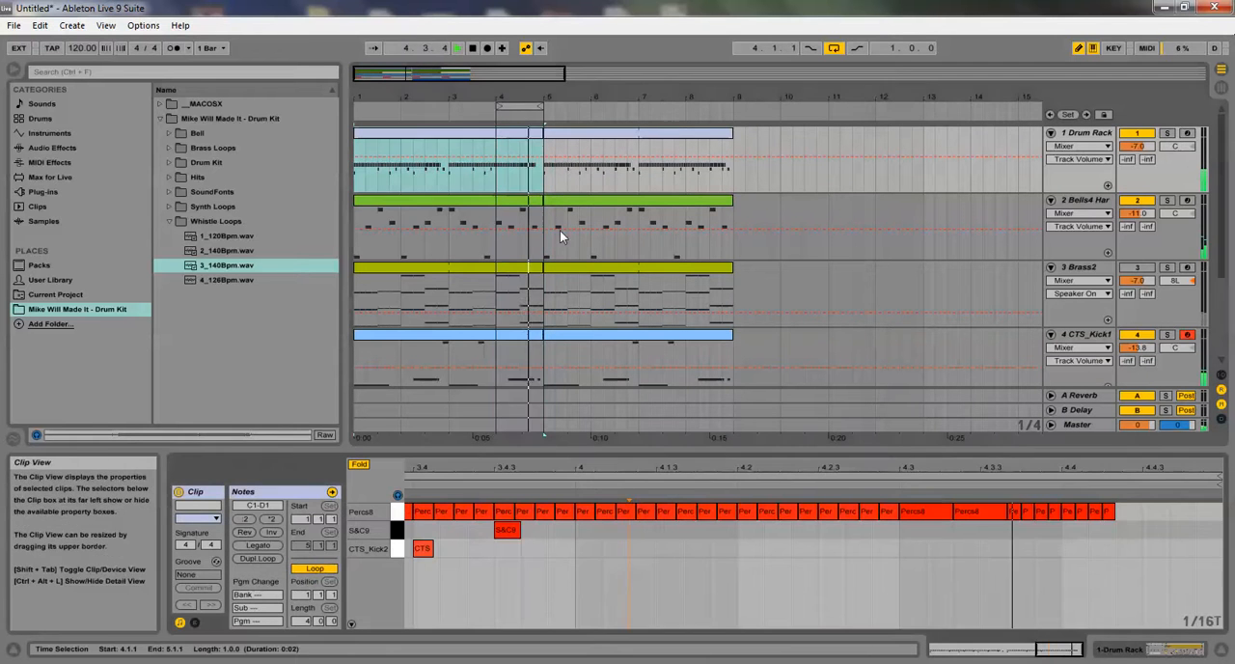
left_click(587, 530)
left_click(641, 530)
left_click(694, 530)
left_click(749, 530)
left_click(804, 530)
left_click(776, 529)
left_click(831, 530)
left_click(588, 530)
left_click_drag(624, 527, 835, 535)
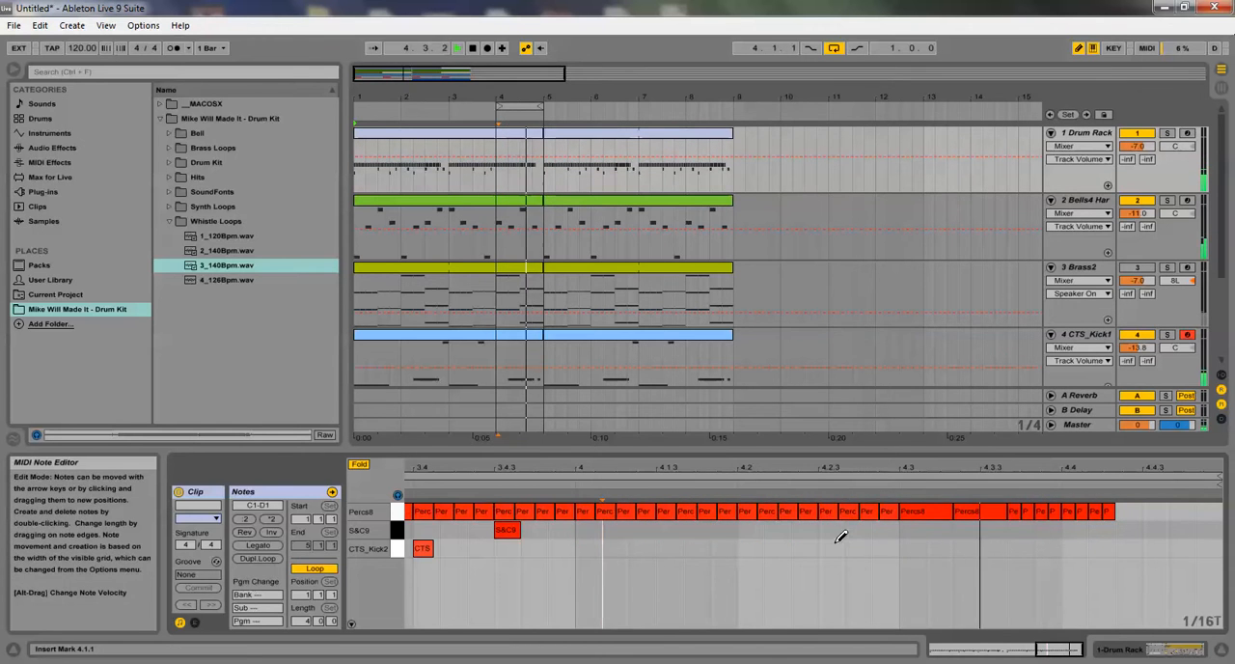
Draw an S&C9 roll in bar 4 from 4.1.1 in 1/8 triplets, switching to 1/16 triplets from 4.3 until 4.4
right_click(694, 560)
left_click(618, 541)
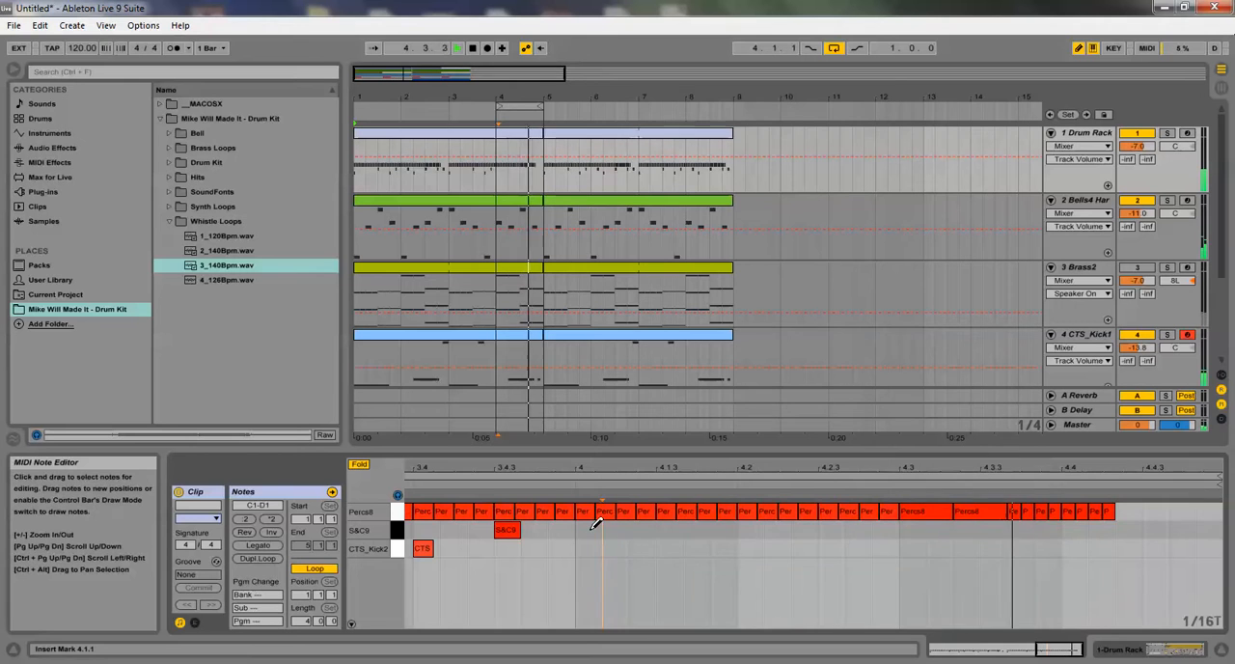
mouse_move(596, 528)
left_mouse_down()
mouse_move(1003, 535)
mouse_move(595, 532)
left_mouse_up()
key("ctrl+1")
left_click_drag(596, 532, 930, 525)
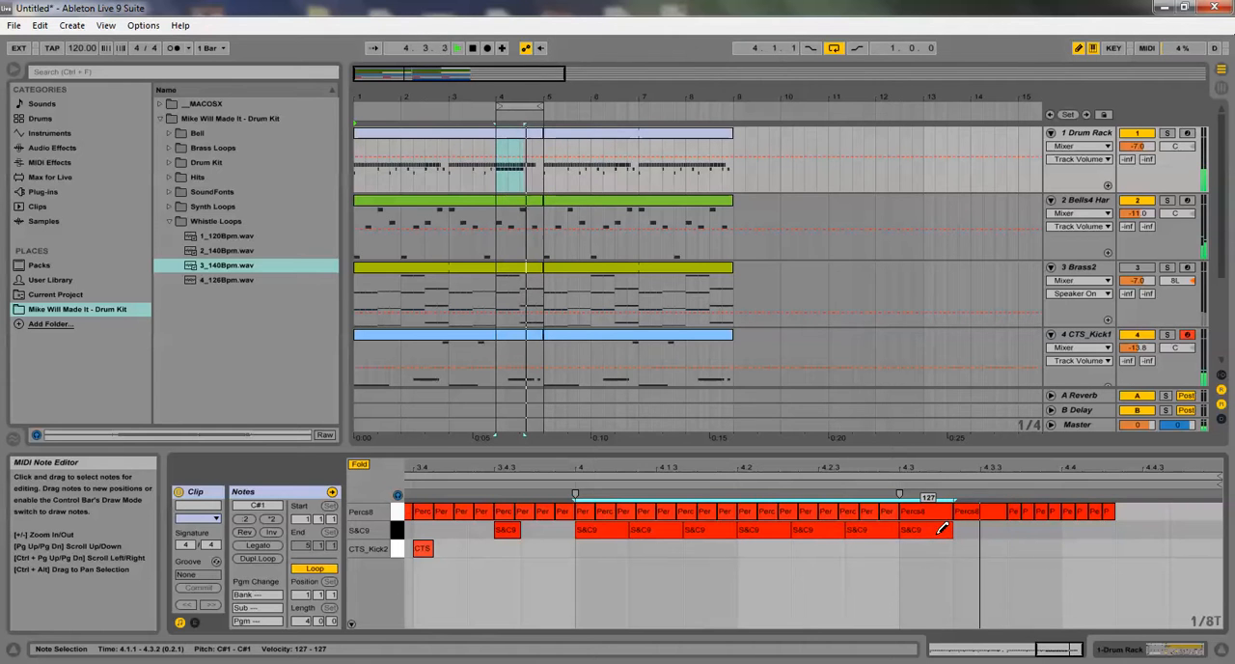
key("ctrl+1")
mouse_move(916, 528)
left_mouse_down()
mouse_move(1032, 540)
mouse_move(1215, 526)
mouse_move(1068, 523)
left_mouse_up()
Narrow the grid to 1/64 triplets, shorten the third 1/16-triplet S&C9 note, and restart playback
key("ctrl+1")
key("ctrl+1")
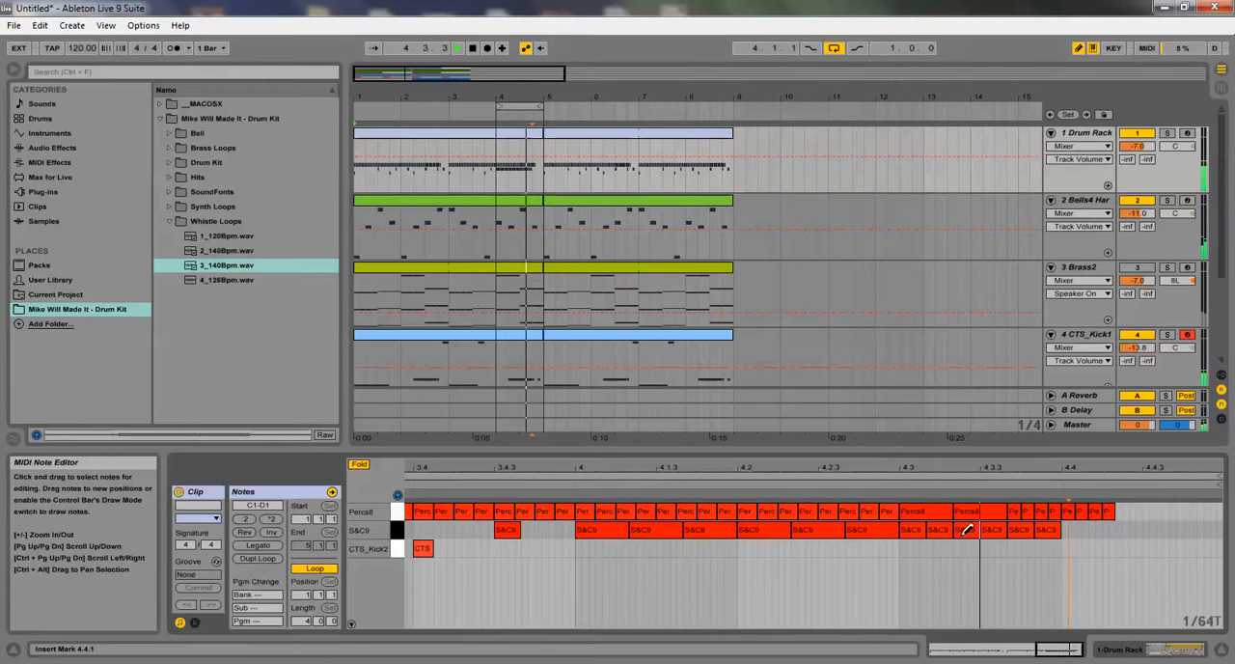
key("space")
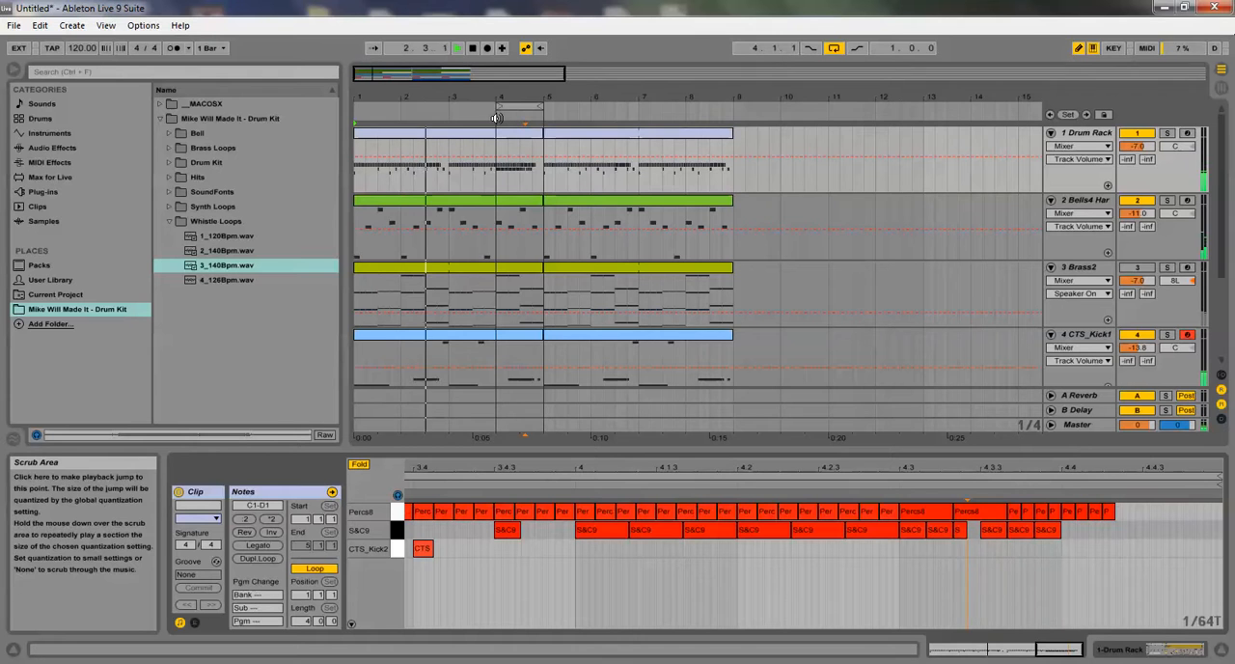
left_click_drag(491, 99, 491, 95)
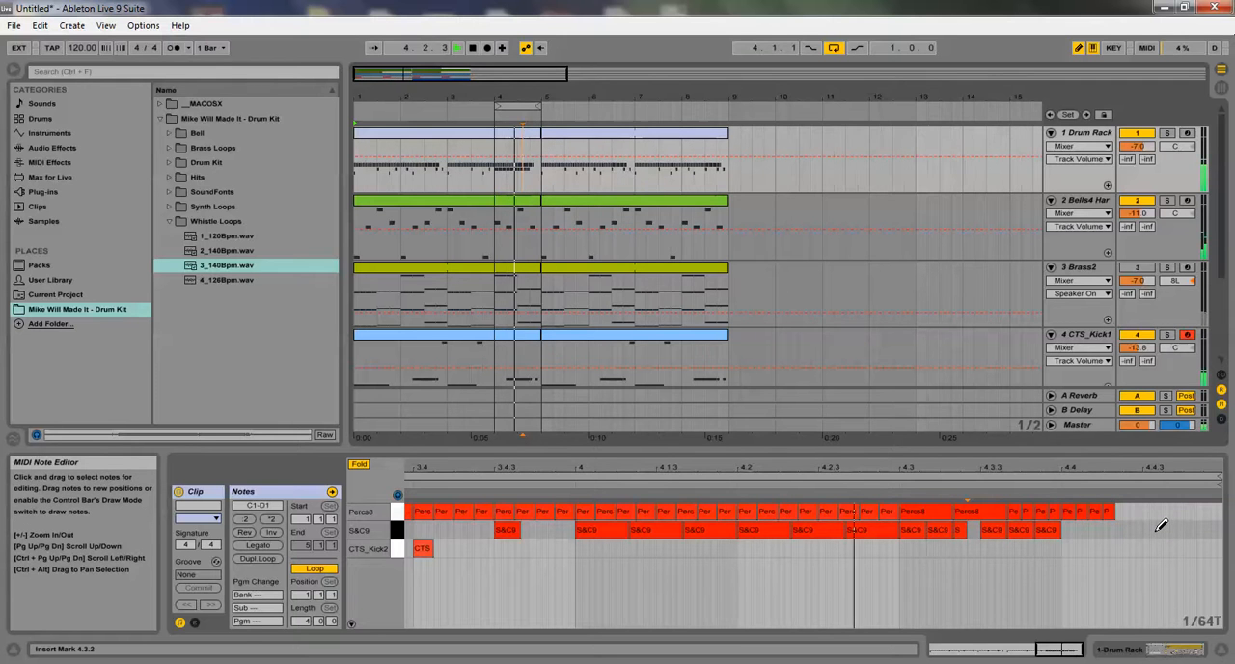
key("alt+F4")
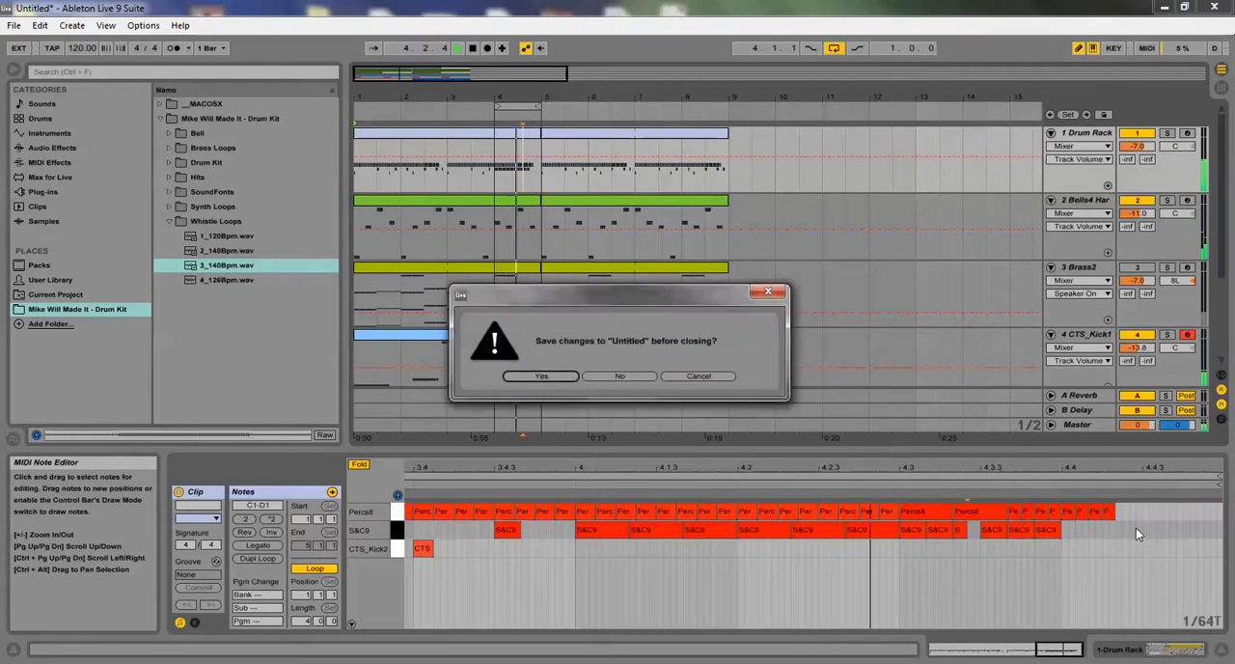
left_click(684, 377)
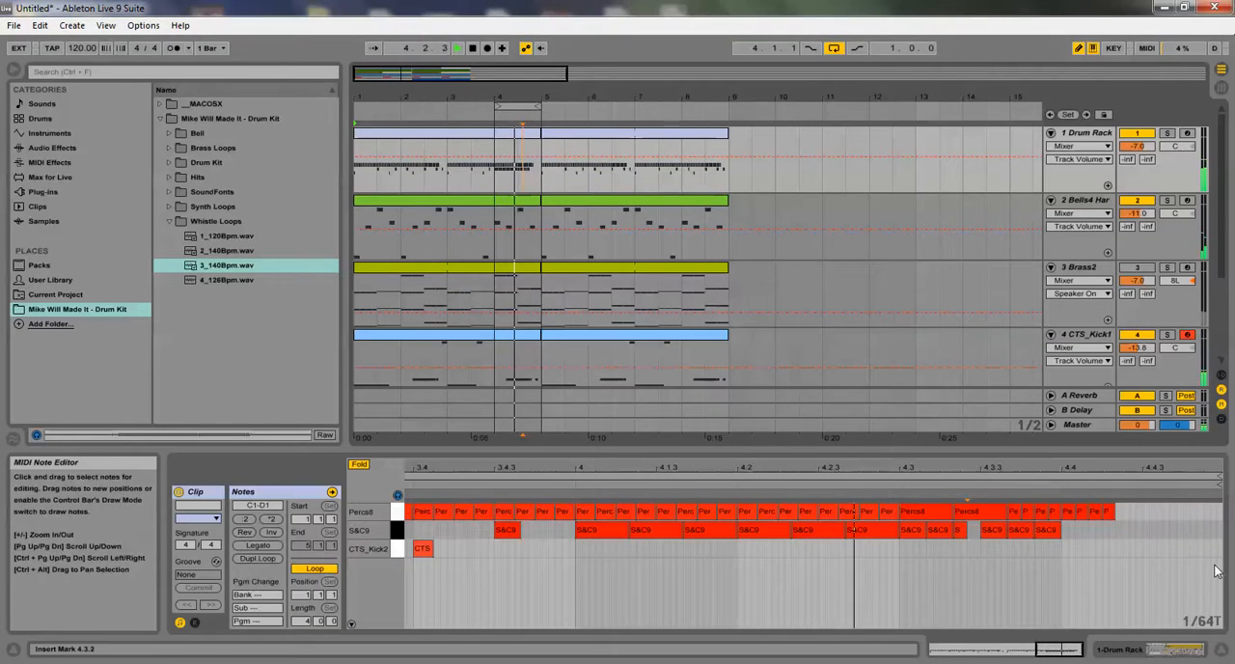
Remove the stray 1/64-triplet S&C9 note, then continue the S&C9 roll in 1/8 triplets from 4.4 and stop playback
left_click(1152, 528)
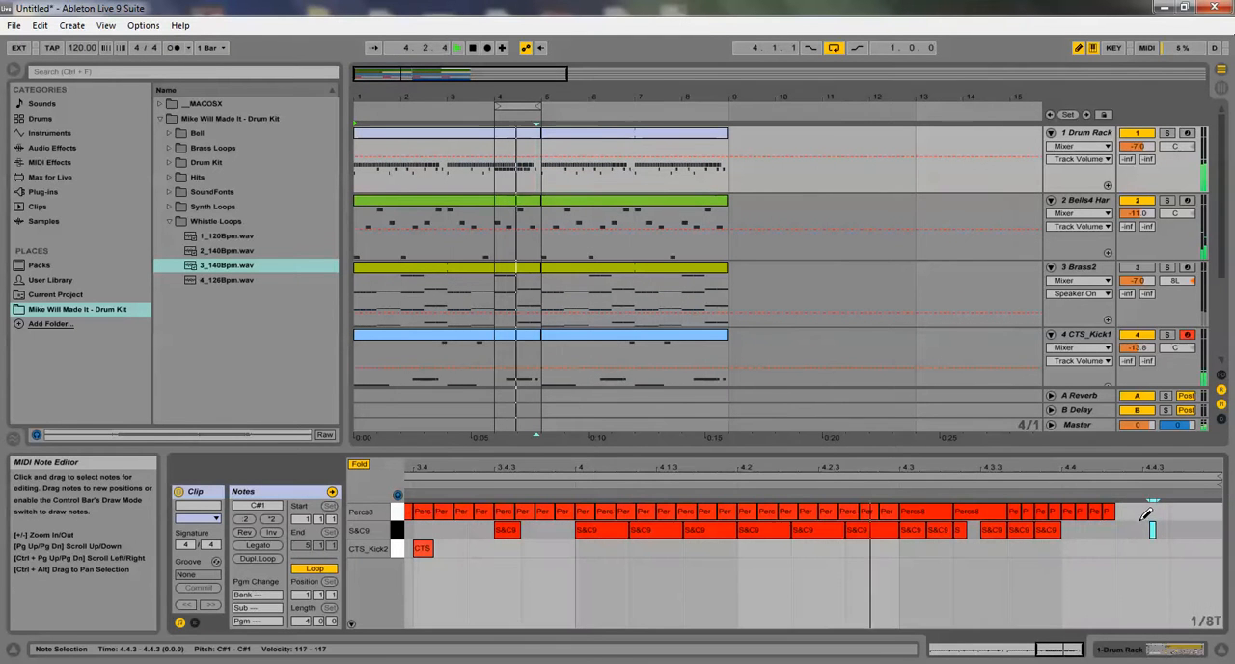
left_click(1152, 530)
left_click_drag(1150, 530, 1182, 530)
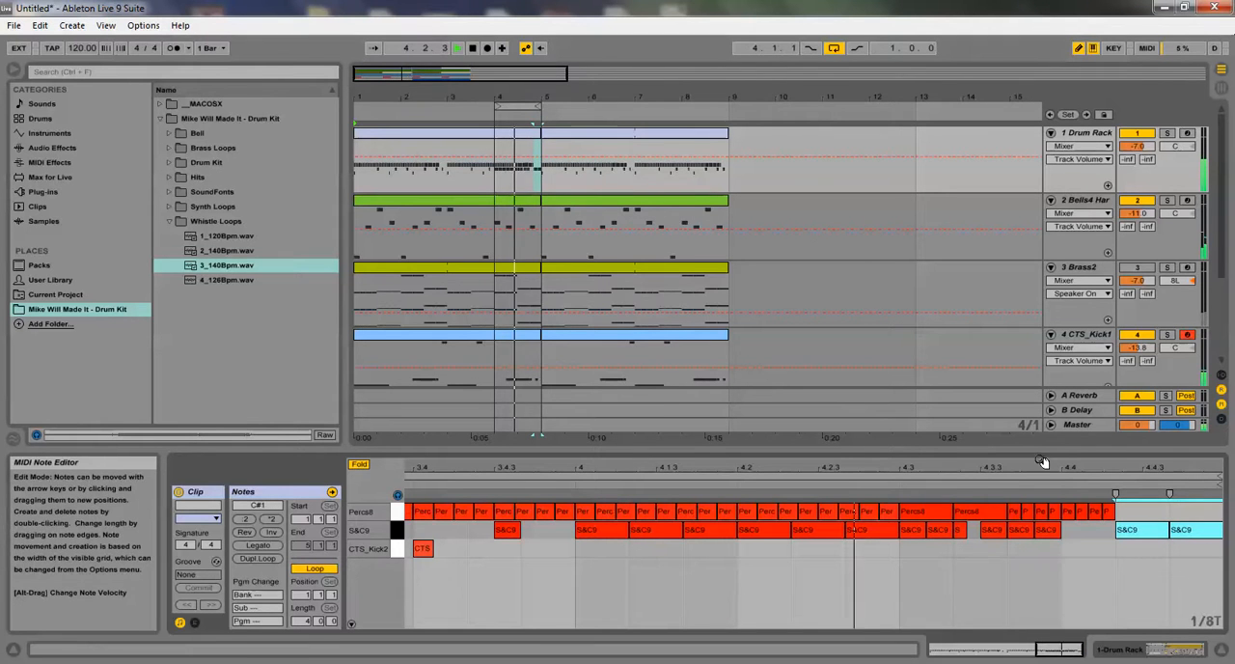
left_click(1080, 530)
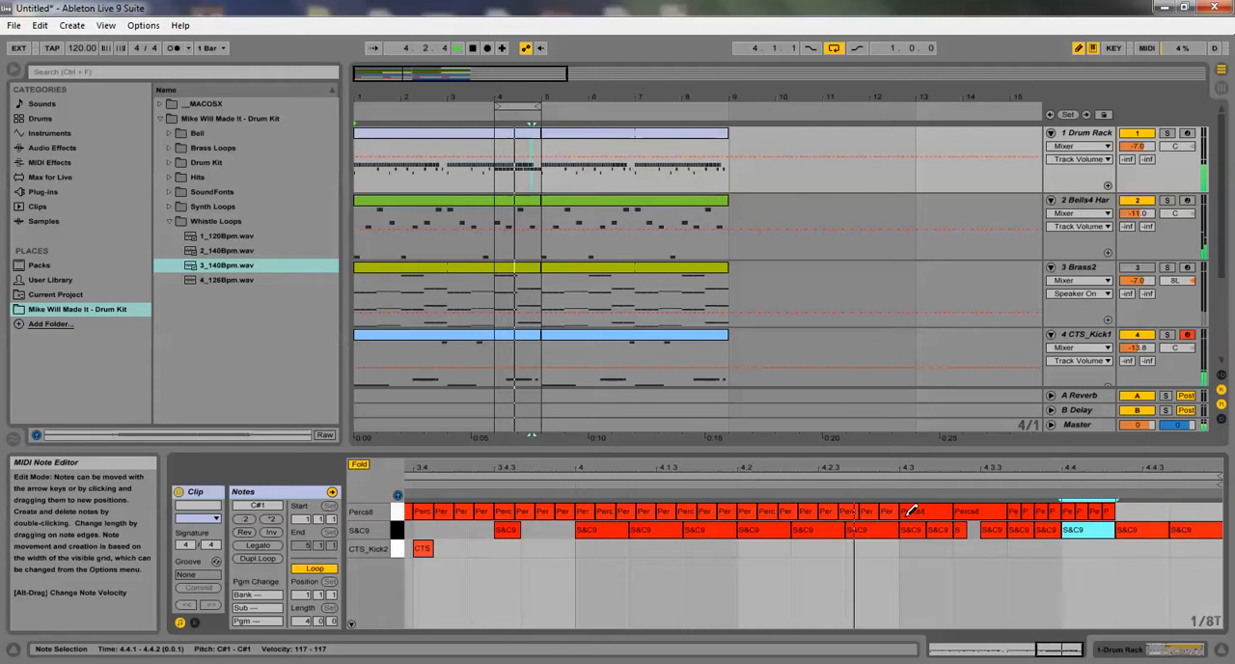
key("space")
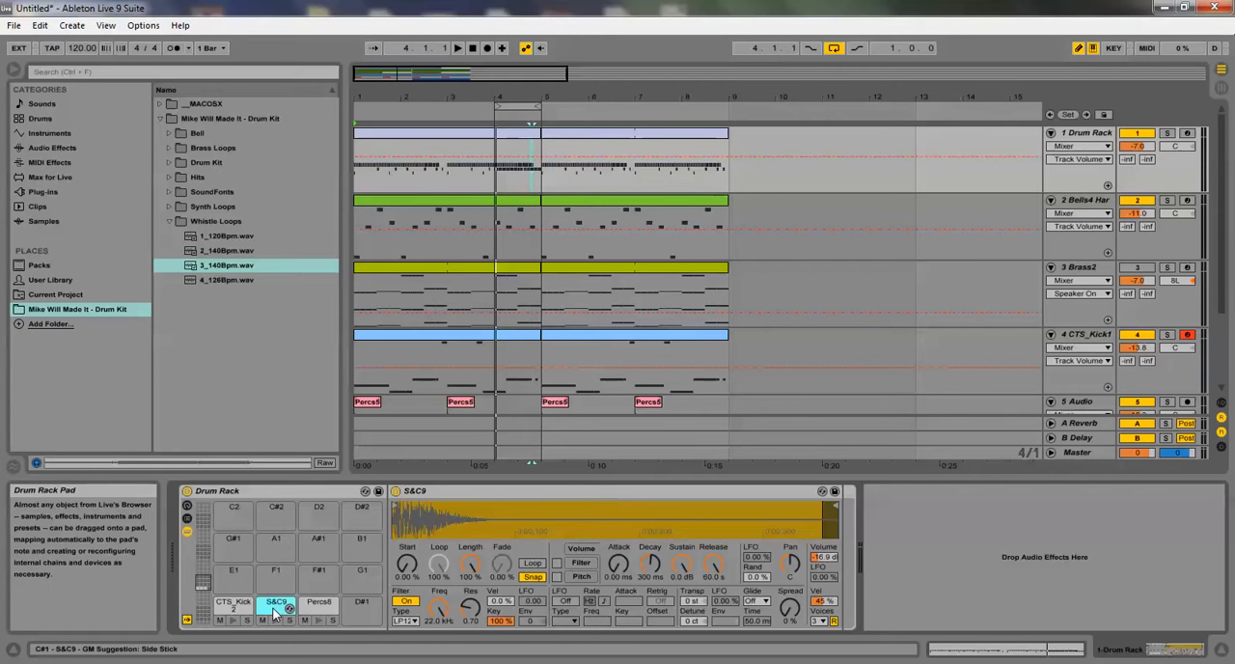
Show the S&C9 Transpose modulation and draw a descending pitch envelope across bar 4 from 0 to below -12 st, checking it in playback
right_click(692, 605)
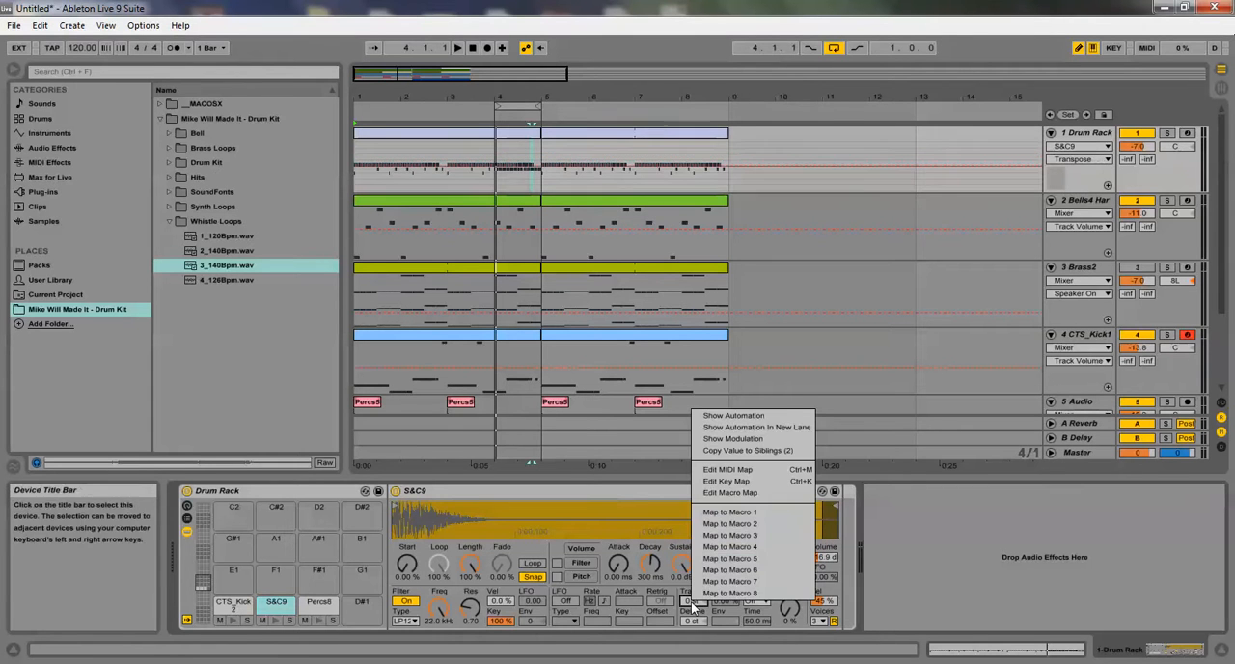
left_click(717, 438)
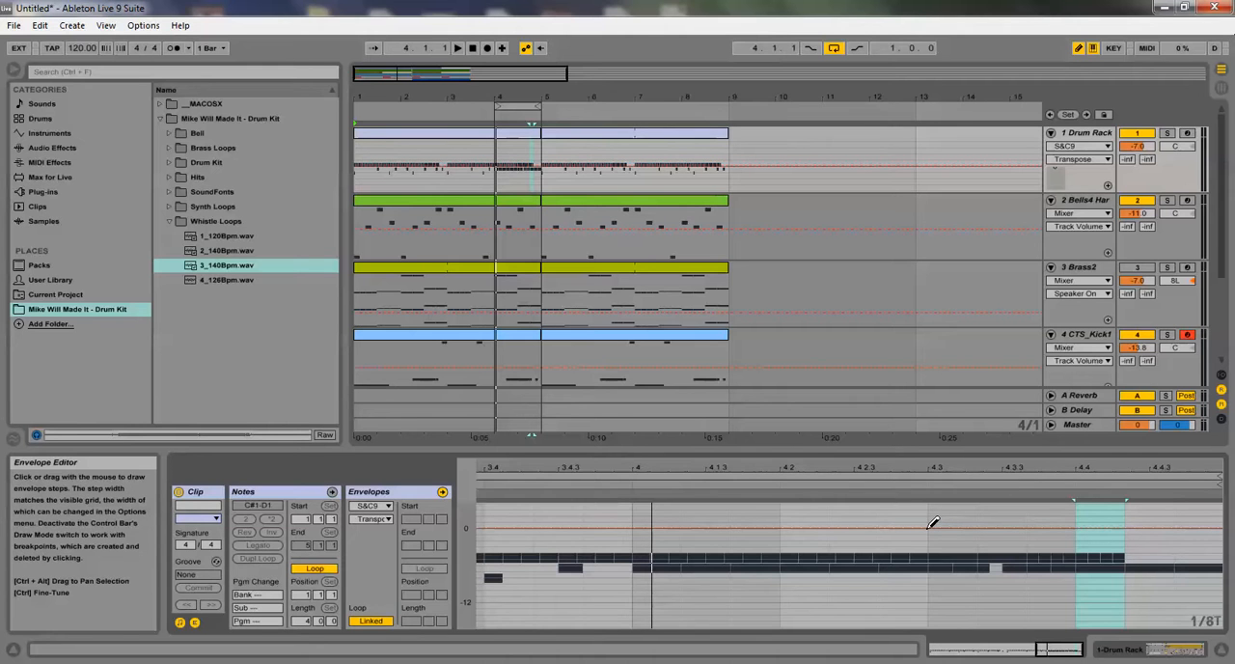
left_click_drag(928, 525, 1038, 551)
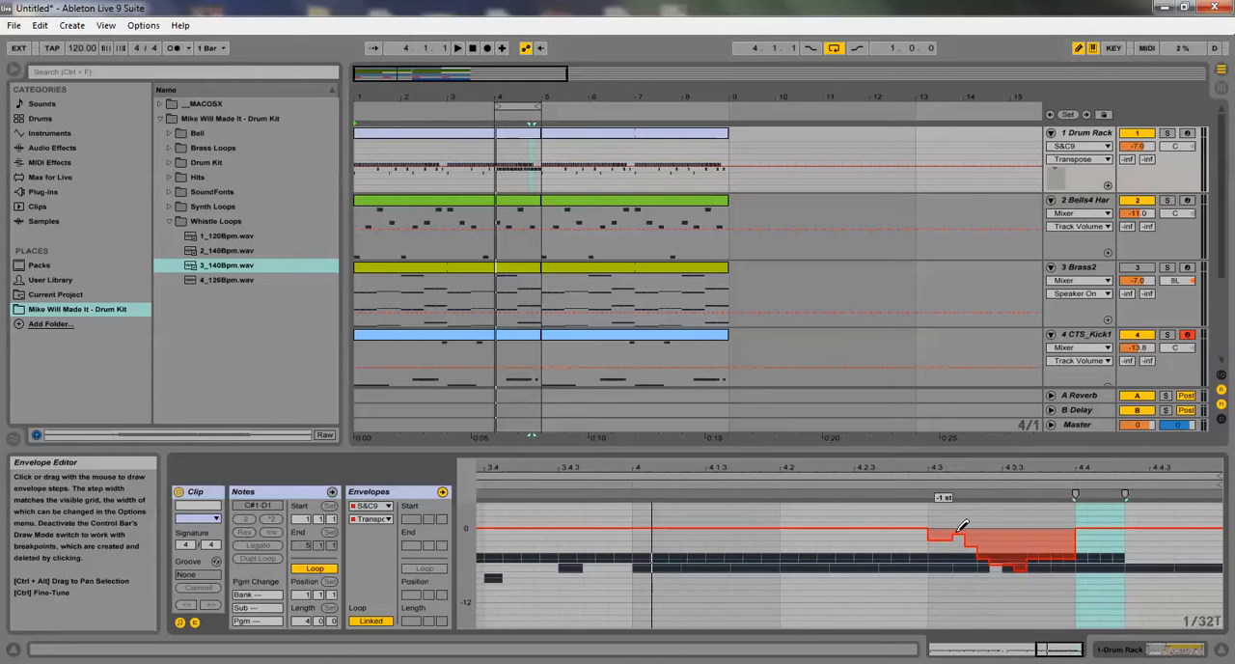
mouse_move(979, 534)
left_mouse_down()
mouse_move(1114, 558)
mouse_move(1220, 615)
left_mouse_up()
key("space")
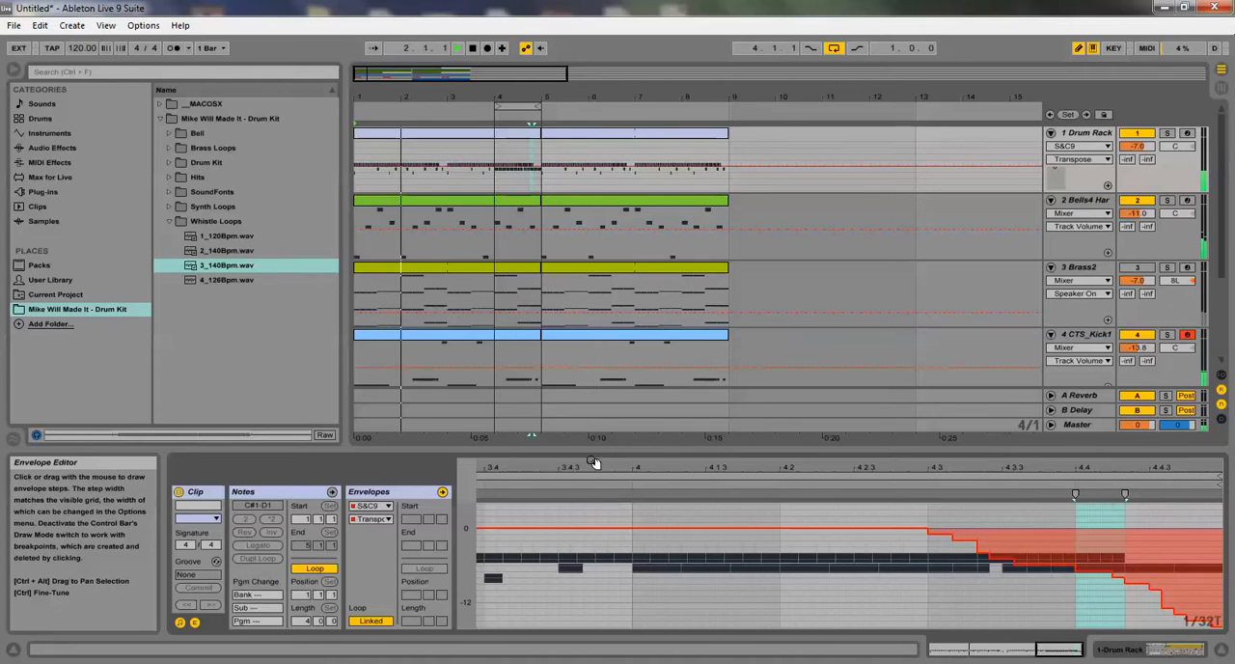
mouse_move(653, 531)
left_mouse_down()
mouse_move(946, 551)
mouse_move(1217, 614)
left_mouse_up()
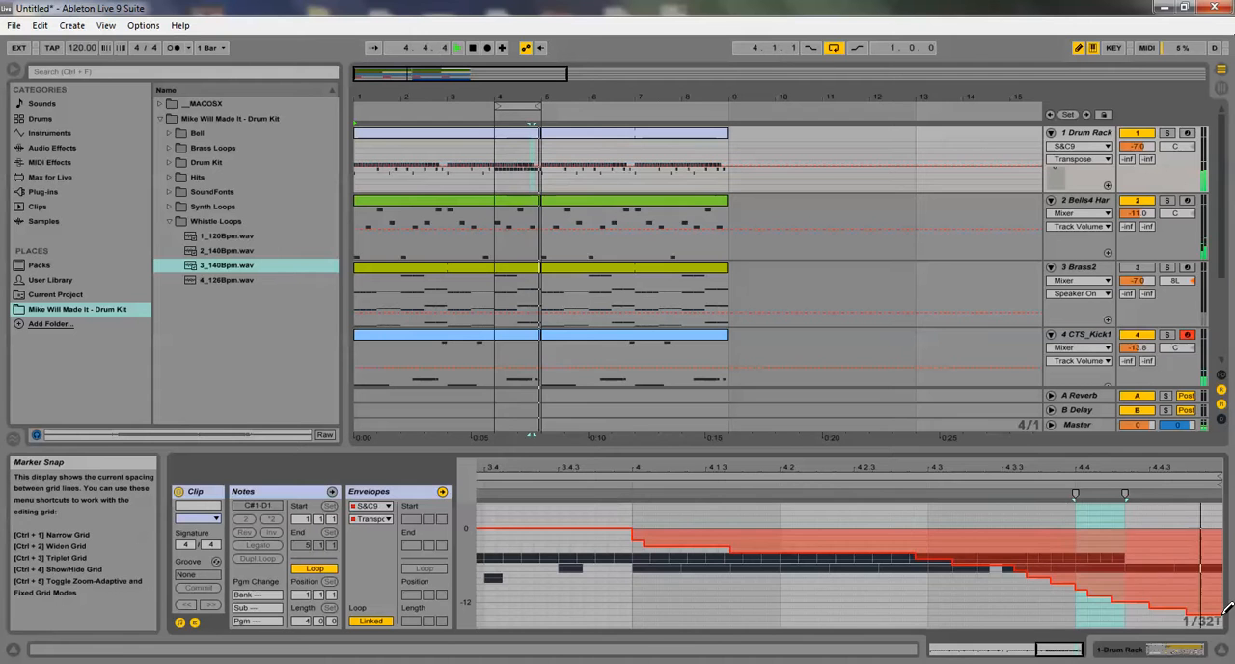
key("space")
Extend the arrangement loop to four bars starting at 1.1.1
left_click_drag(496, 106, 140, 101)
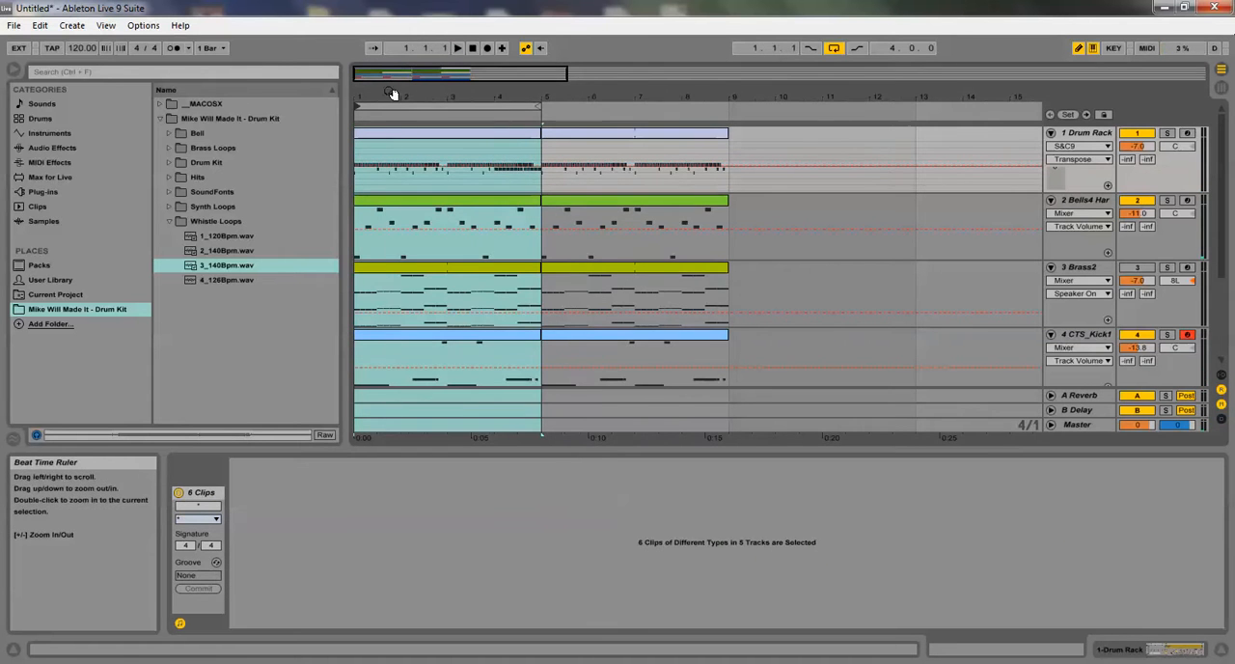
left_click_drag(391, 94, 389, 58)
scroll(393, 265, "down", 3)
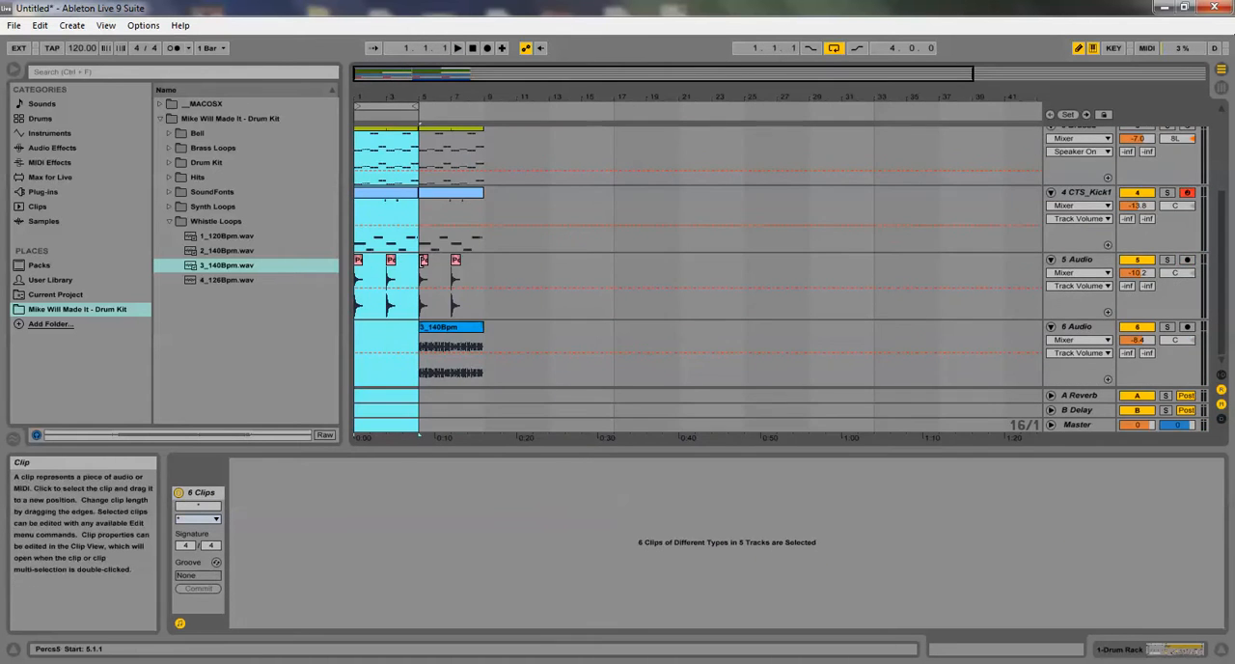
Audition the Percs samples of the Mike Will Made It drum kit, from Percs1 to Percs7
left_click(168, 161)
left_click(204, 220)
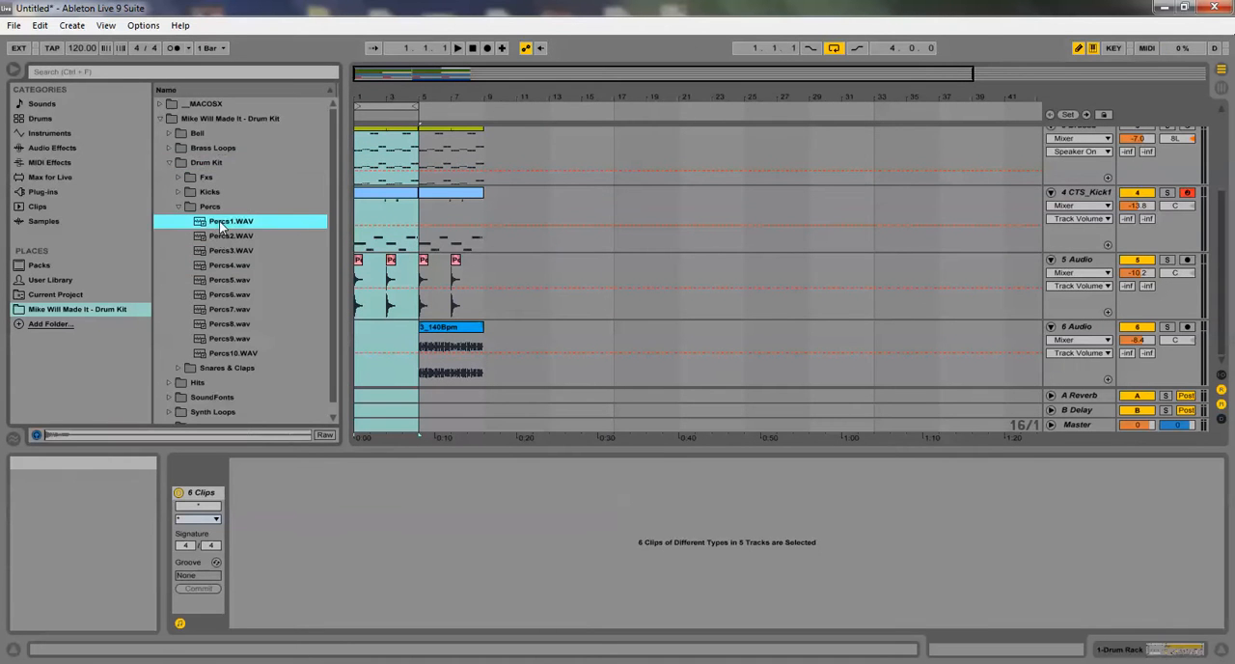
left_click(206, 236)
left_click(212, 249)
left_click(218, 265)
left_click(218, 278)
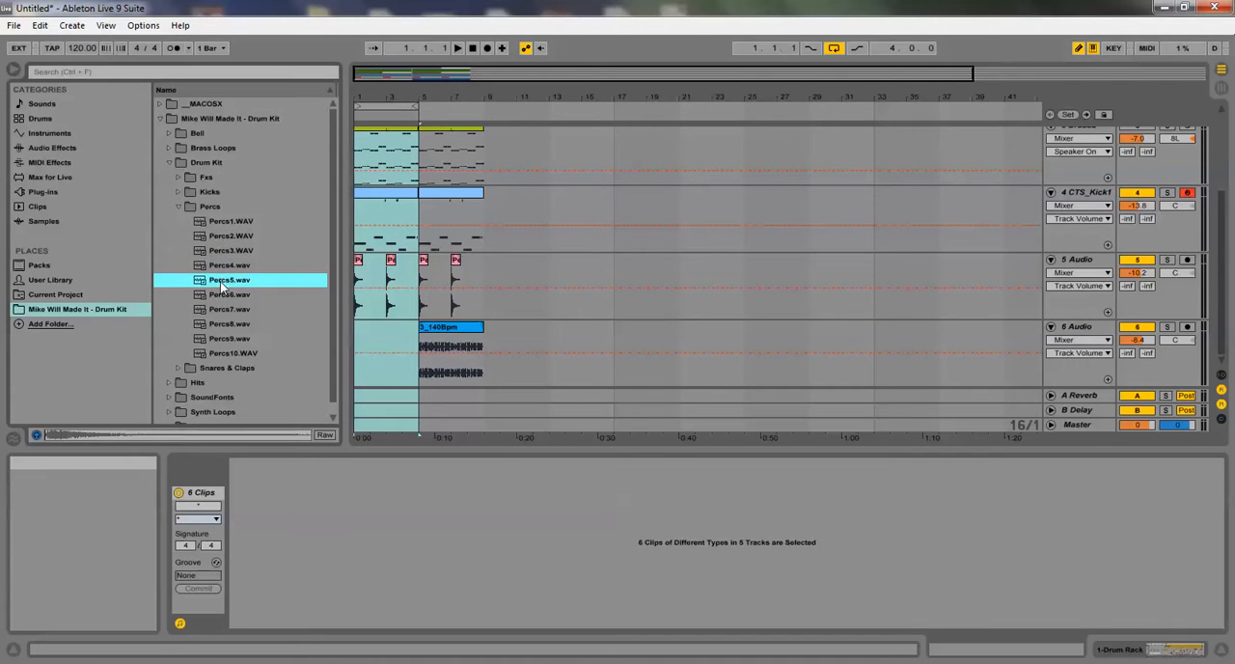
left_click(228, 294)
left_click(221, 278)
left_click(220, 291)
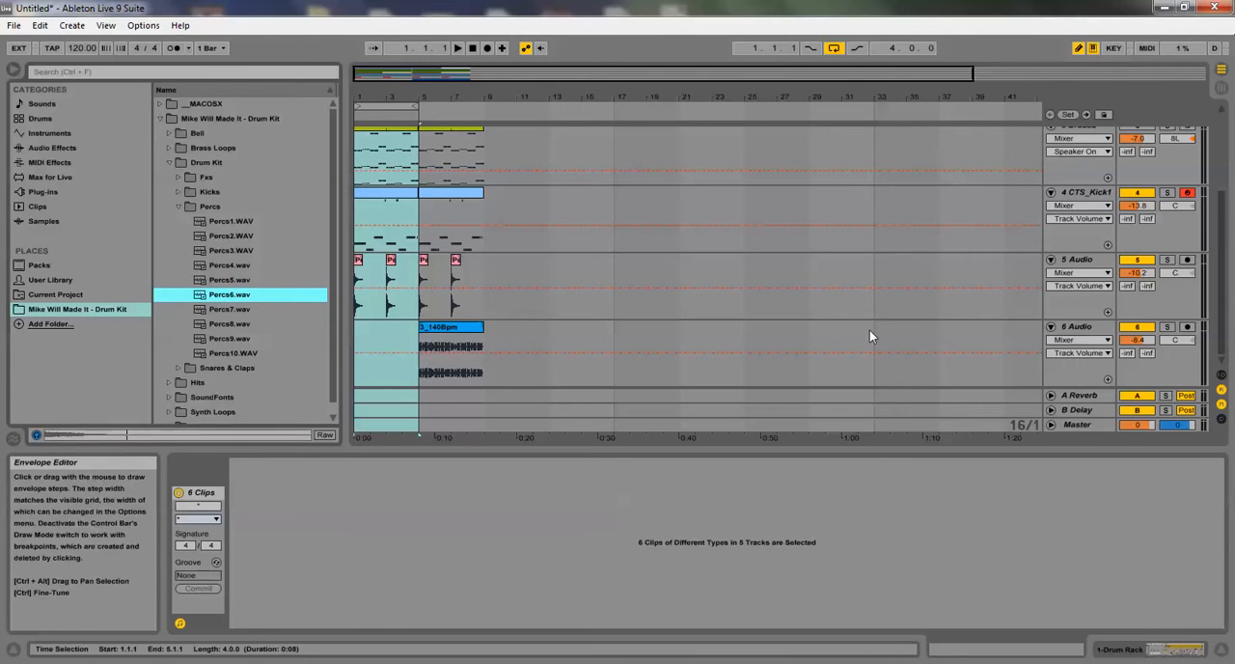
left_click(235, 310)
left_click(223, 294)
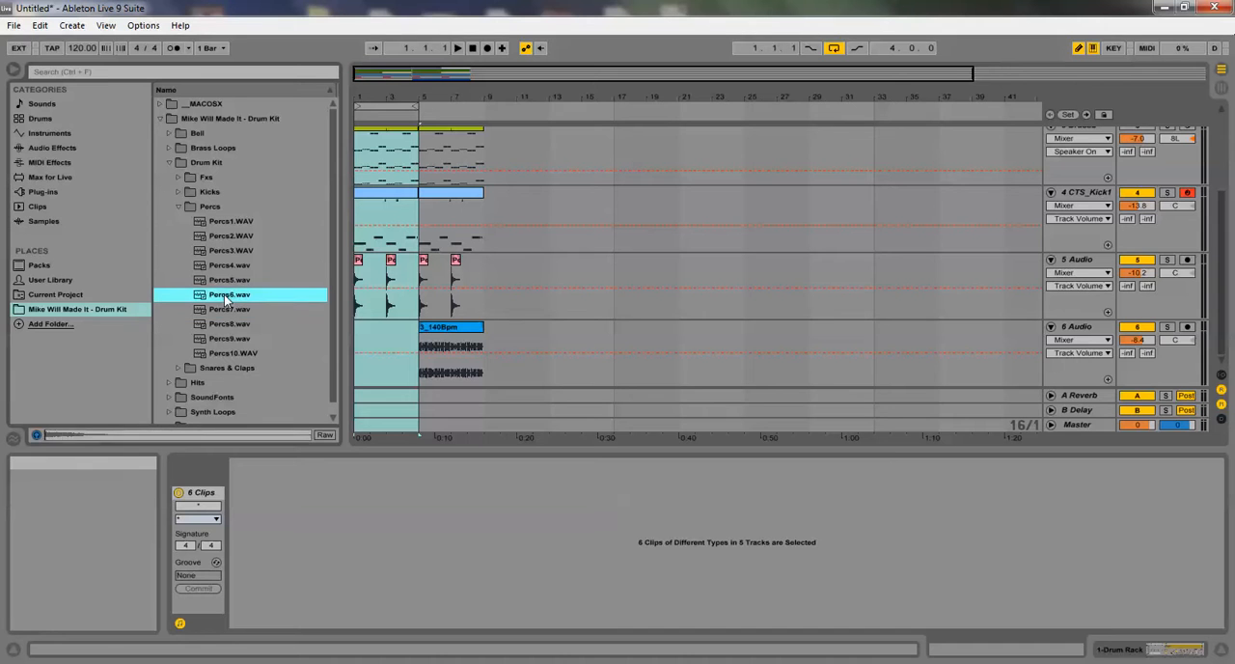
left_click(220, 280)
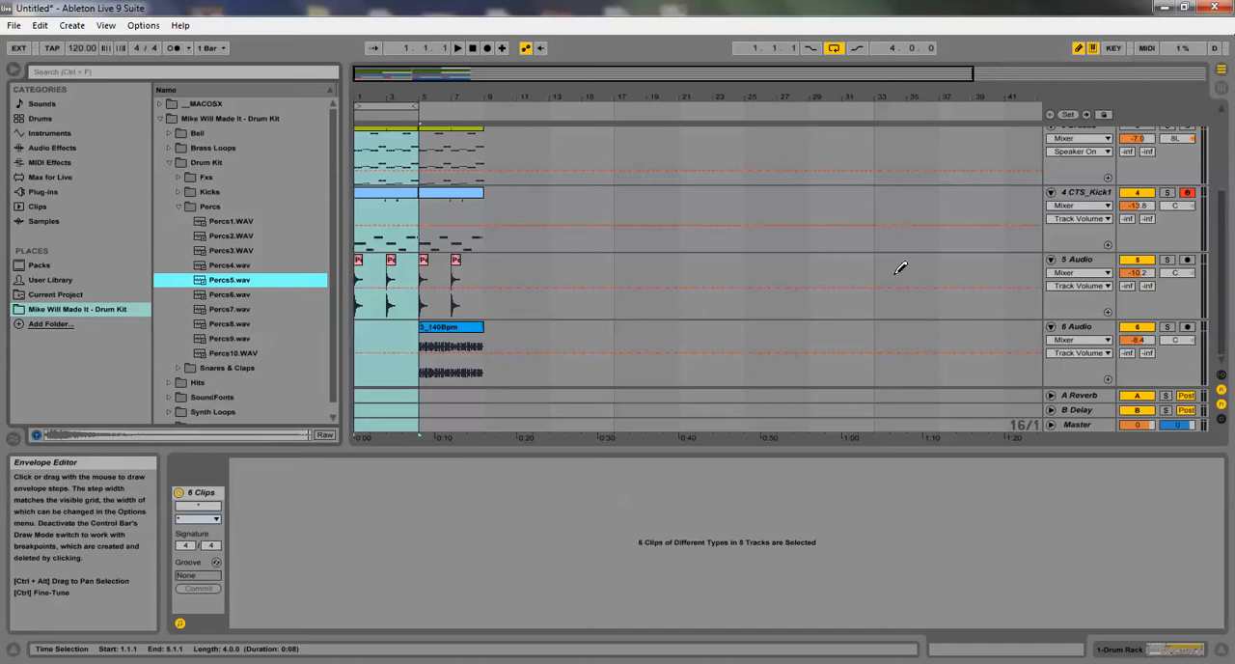
Fold track 6 Audio, compare Percs3 to Percs6, and place Percs4.wav on a new audio track at 1.1.1
left_click(1050, 326)
mouse_move(244, 281)
left_mouse_down()
mouse_move(337, 337)
mouse_move(330, 318)
mouse_move(259, 283)
left_mouse_up()
left_click(218, 268)
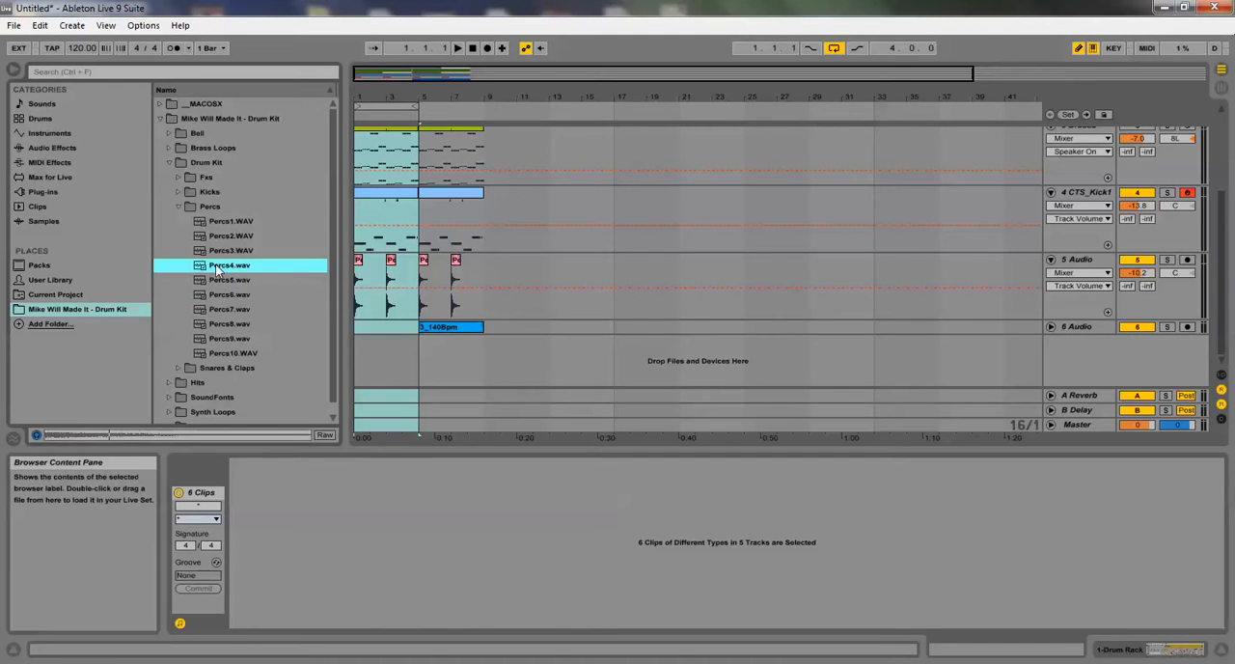
left_click(222, 282)
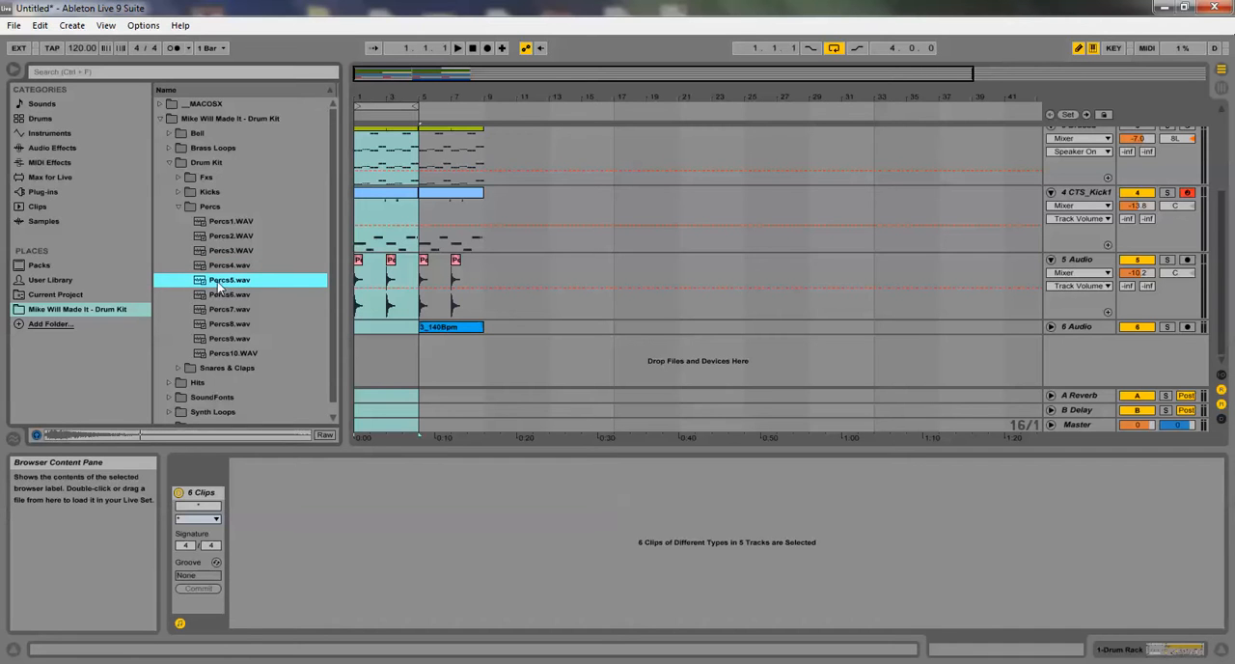
left_click(220, 291)
left_click(221, 261)
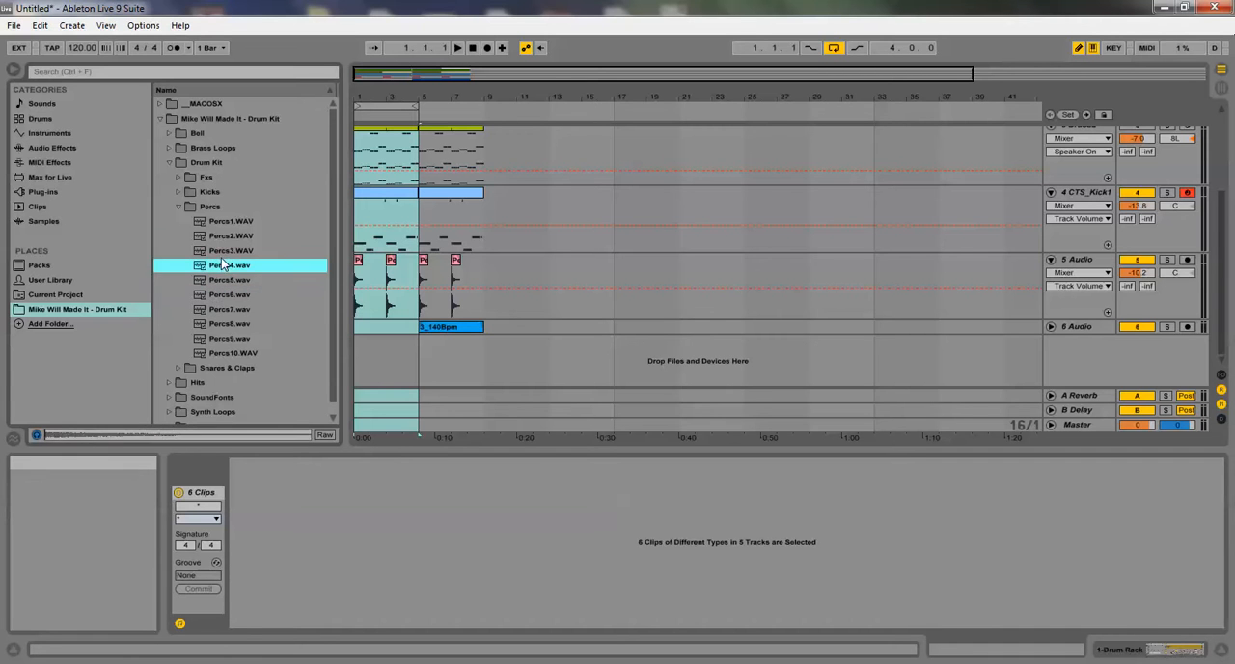
left_click(224, 254)
left_click_drag(231, 262, 410, 362)
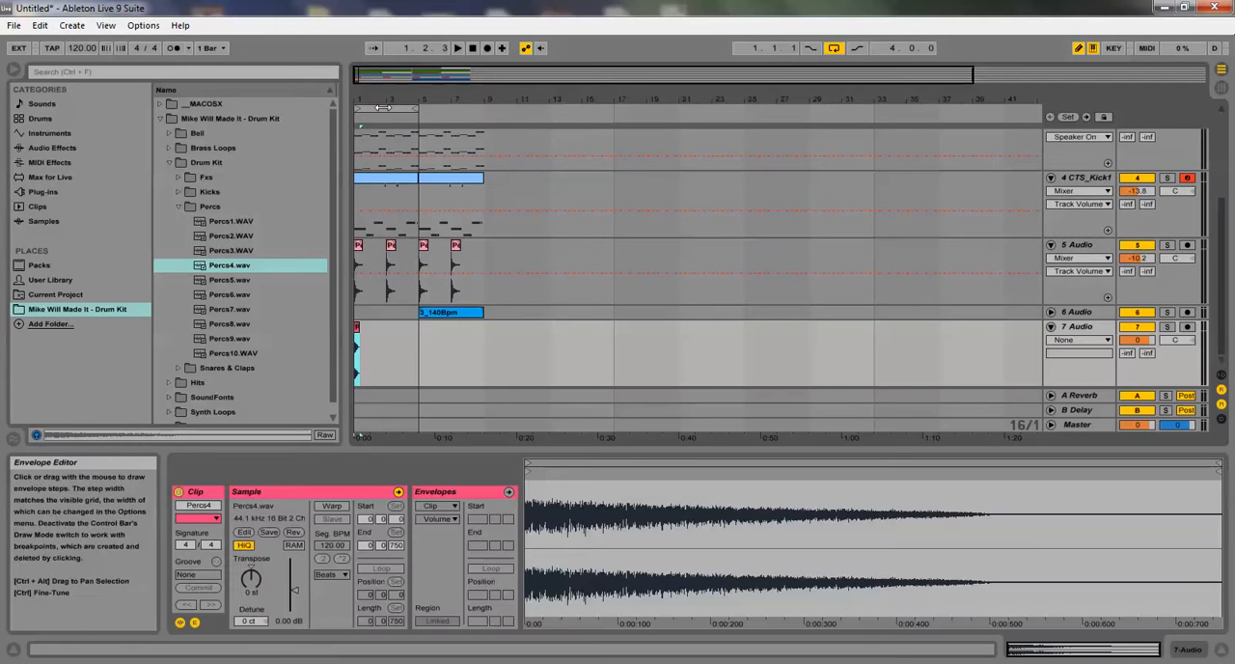
Move the Percs4 clip to 4.3.3, leading into bar 5, reverse its sample, and play the arrangement from the start
left_click_drag(384, 101, 386, 155)
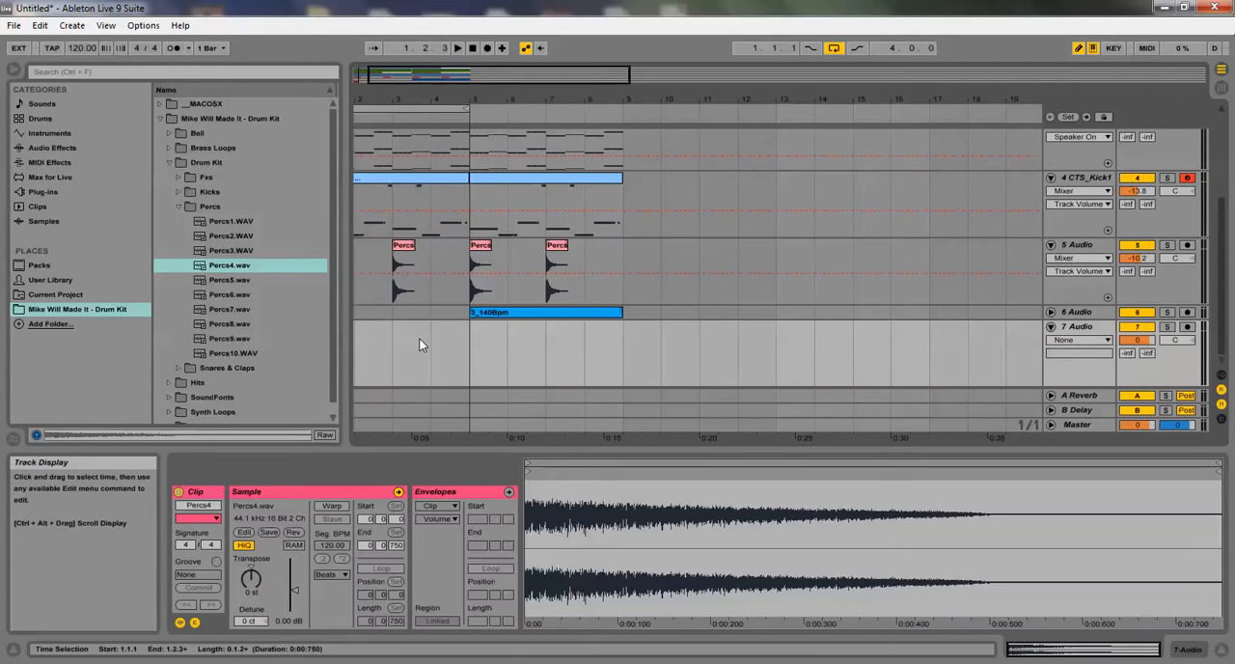
left_click_drag(428, 100, 437, 81)
left_click_drag(359, 327, 467, 331)
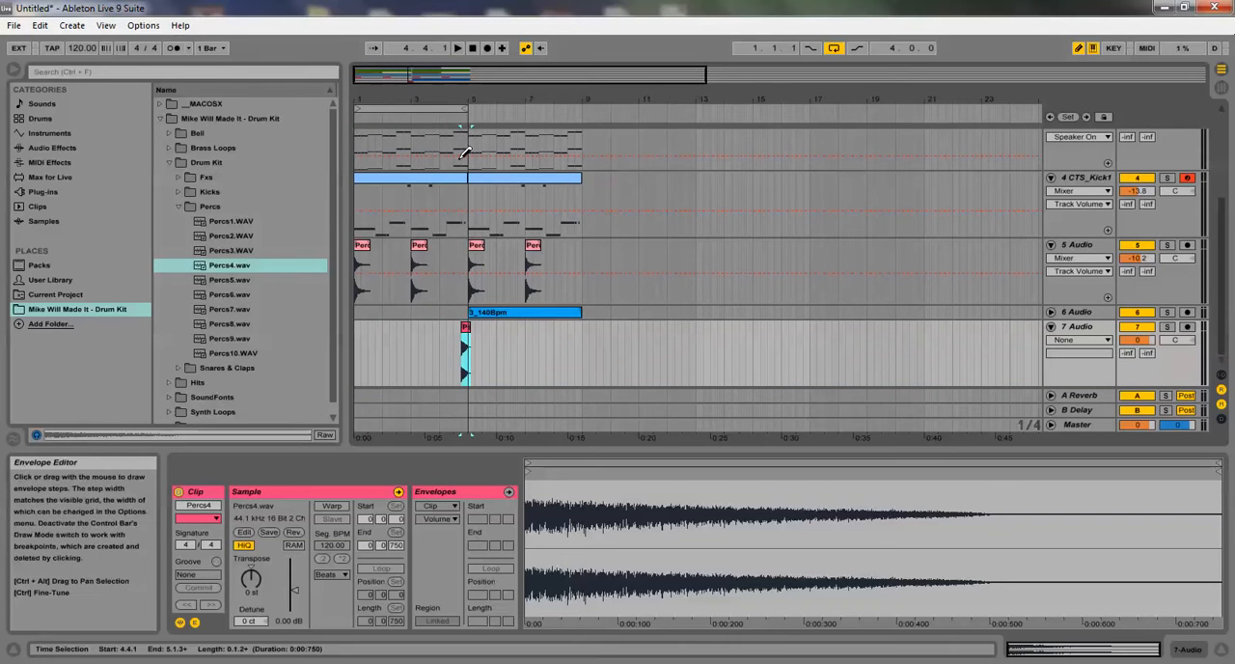
left_click_drag(442, 101, 438, 131)
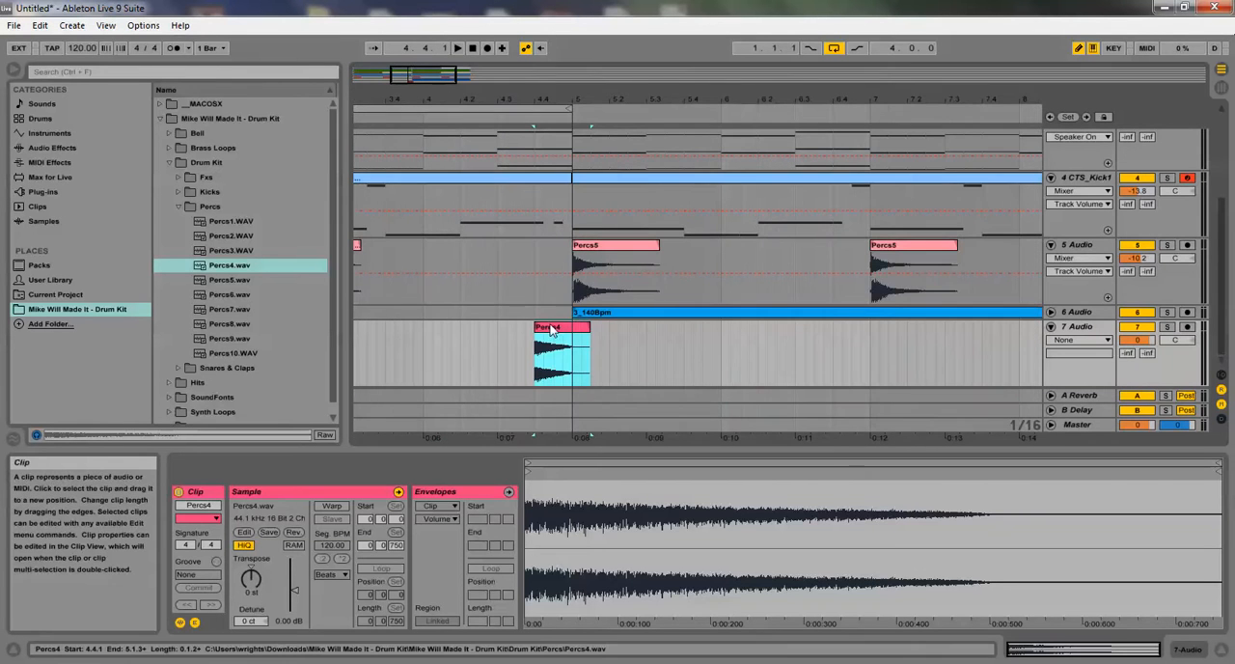
left_click_drag(553, 326, 539, 328)
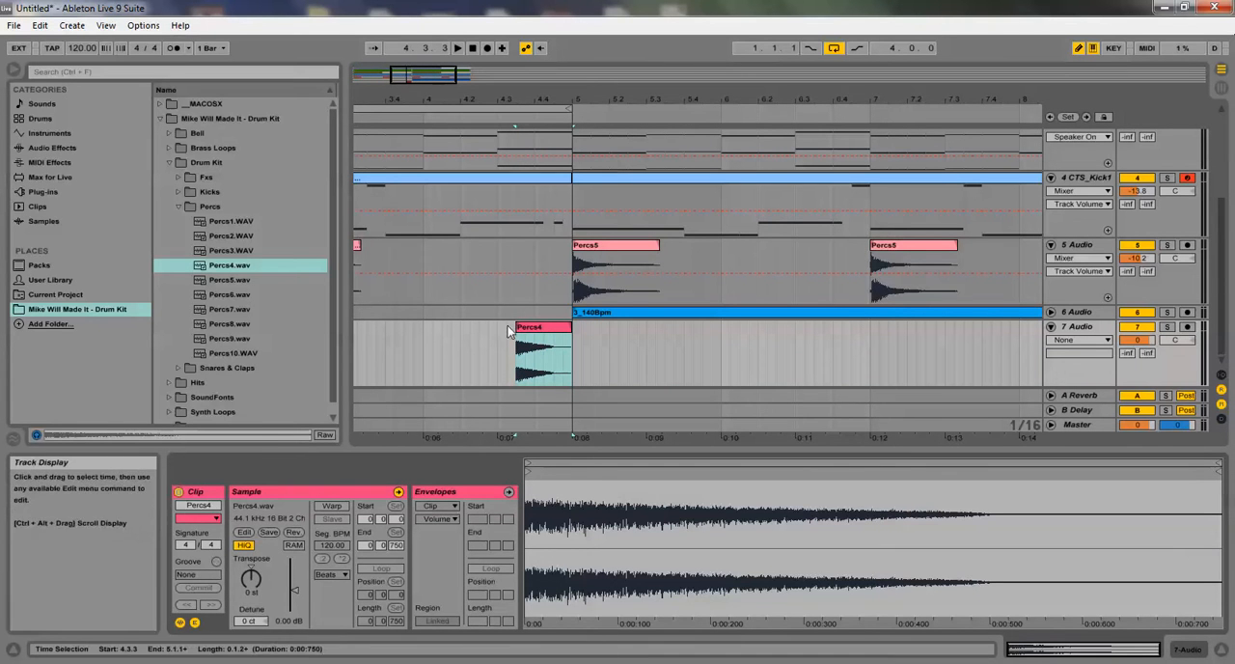
left_click(295, 531)
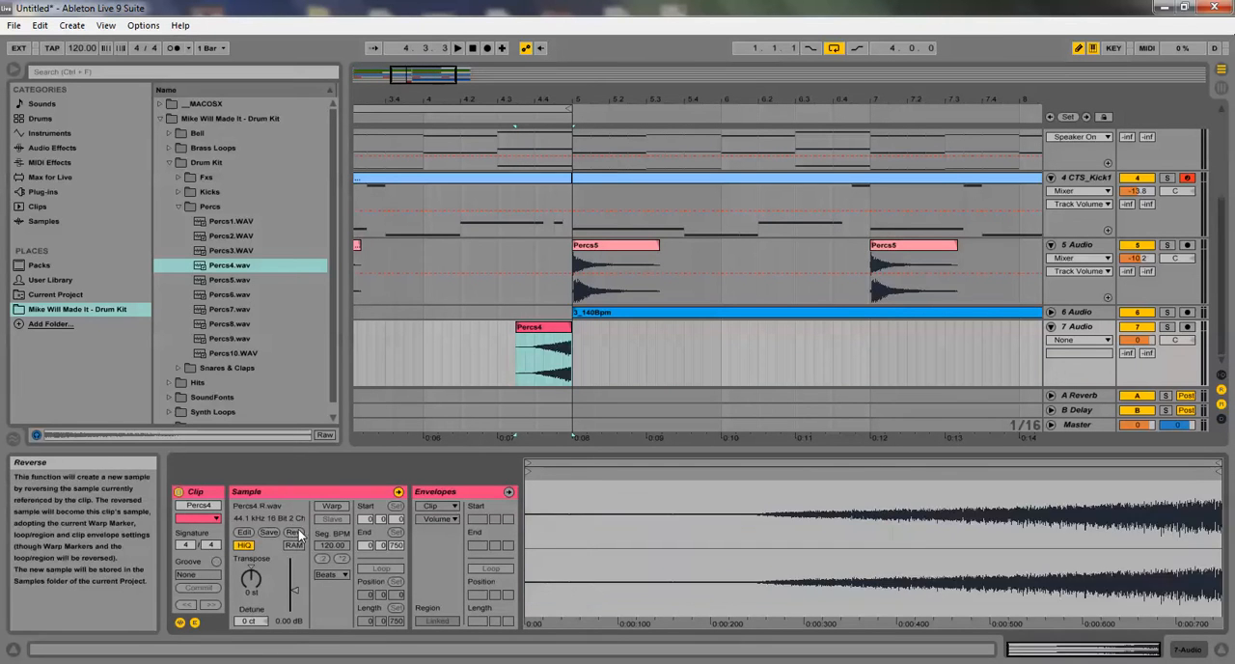
double_click(470, 48)
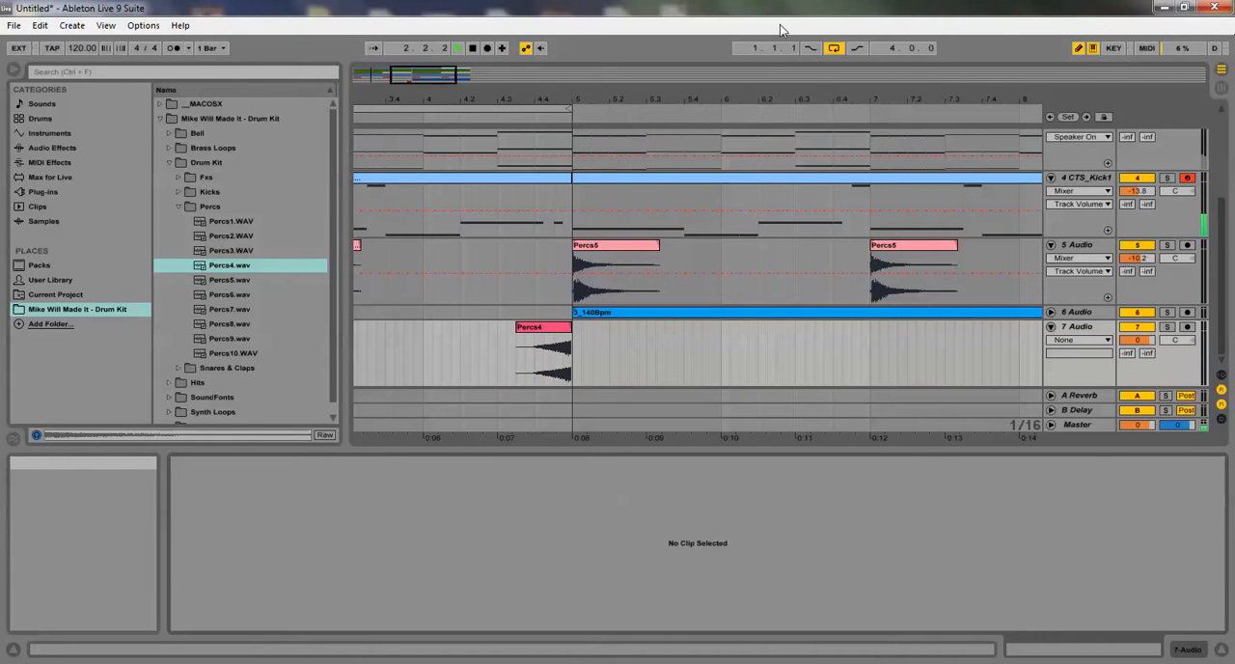
Turn off looping and extend the loop region to eight bars, selecting all clips within it
left_click(833, 48)
left_click_drag(592, 103, 404, 101)
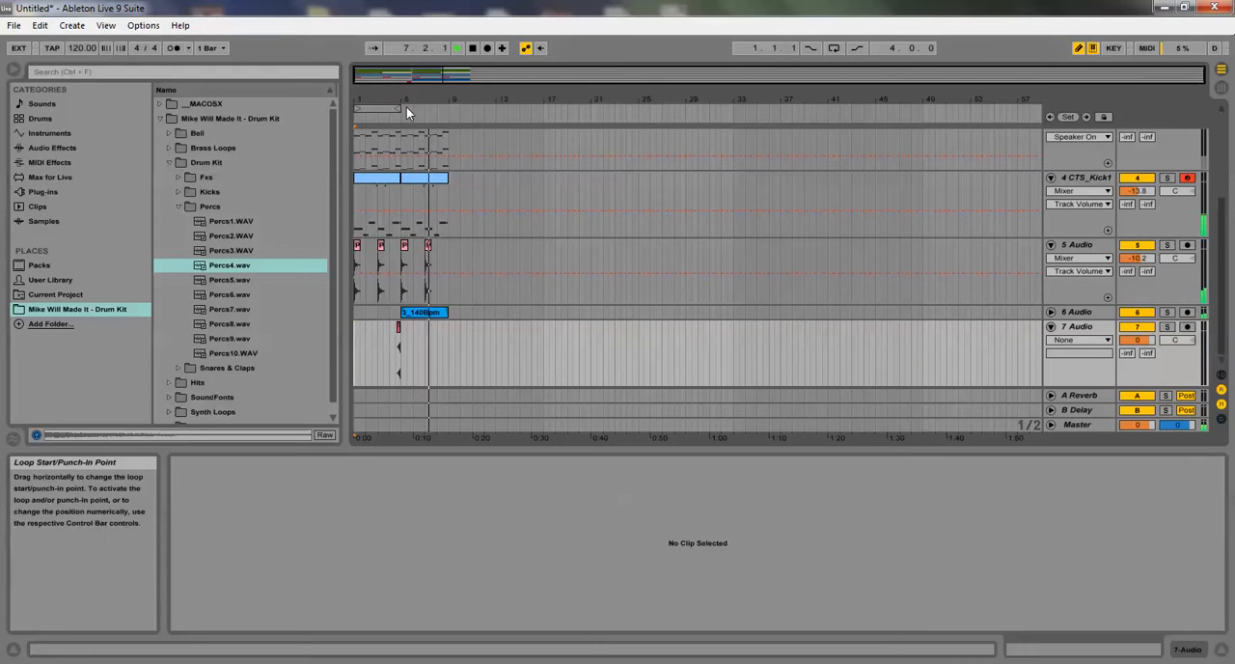
left_click_drag(404, 108, 449, 122)
Delete the first Brass2 clip covering bars 1 to 4 and reactivate the Brass2 track
scroll(453, 137, "up", 5)
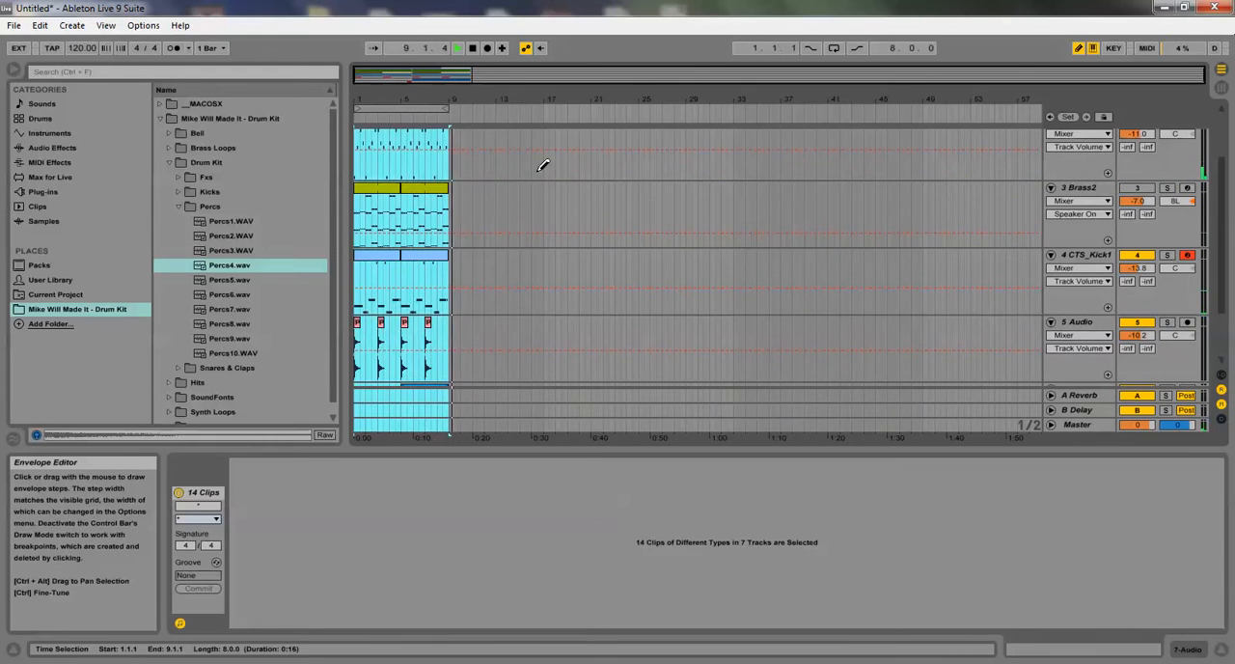
left_click(371, 189)
key("Delete")
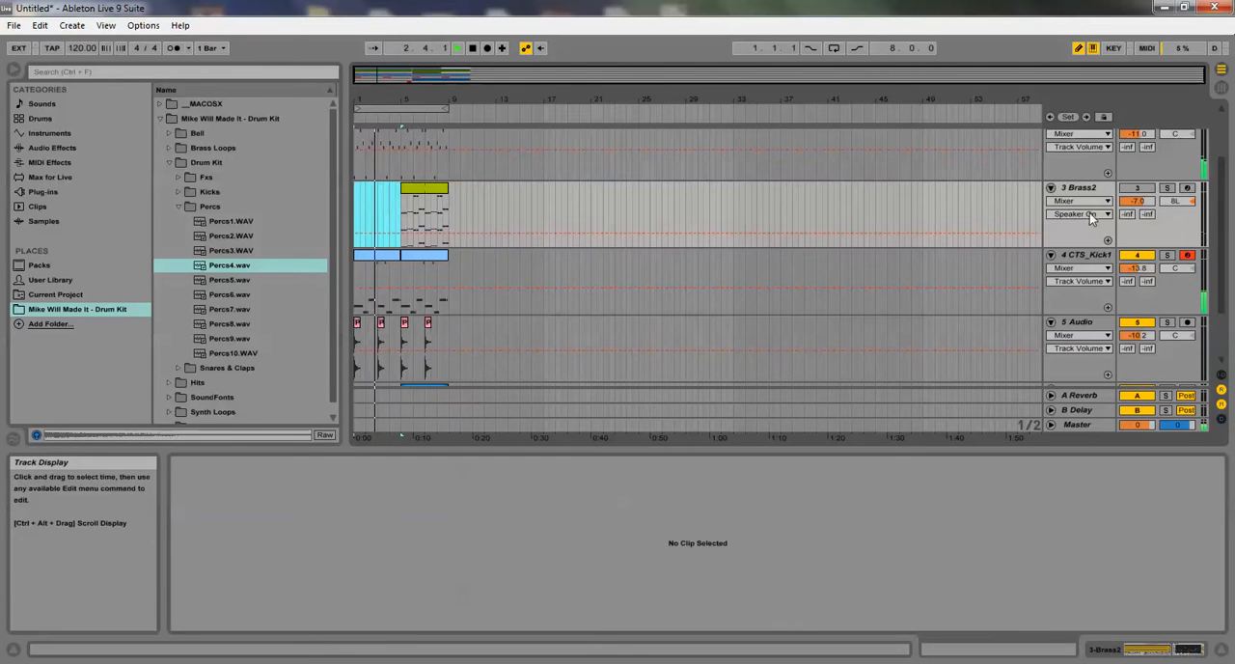
left_click(1136, 188)
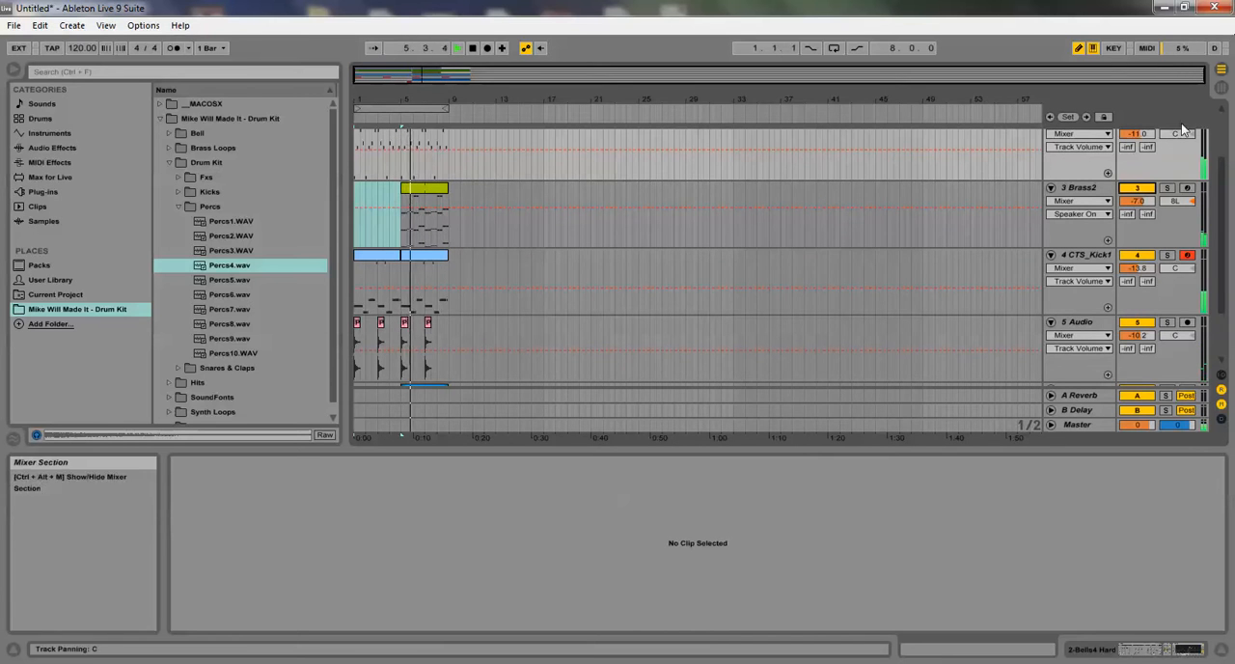
Raise the Brass2 track volume to -1.2 dB in the Session View mixer, return to the arrangement, and restart playback from the beginning
left_click(1221, 89)
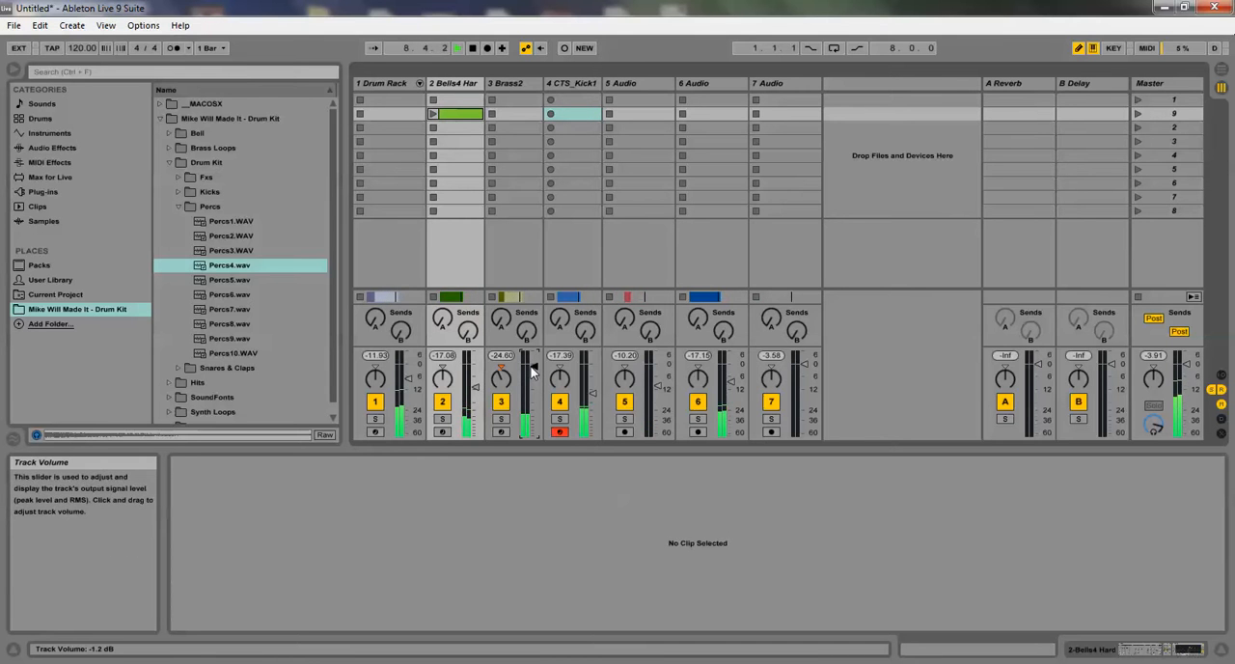
left_click(1221, 70)
left_click(469, 47)
left_click(457, 47)
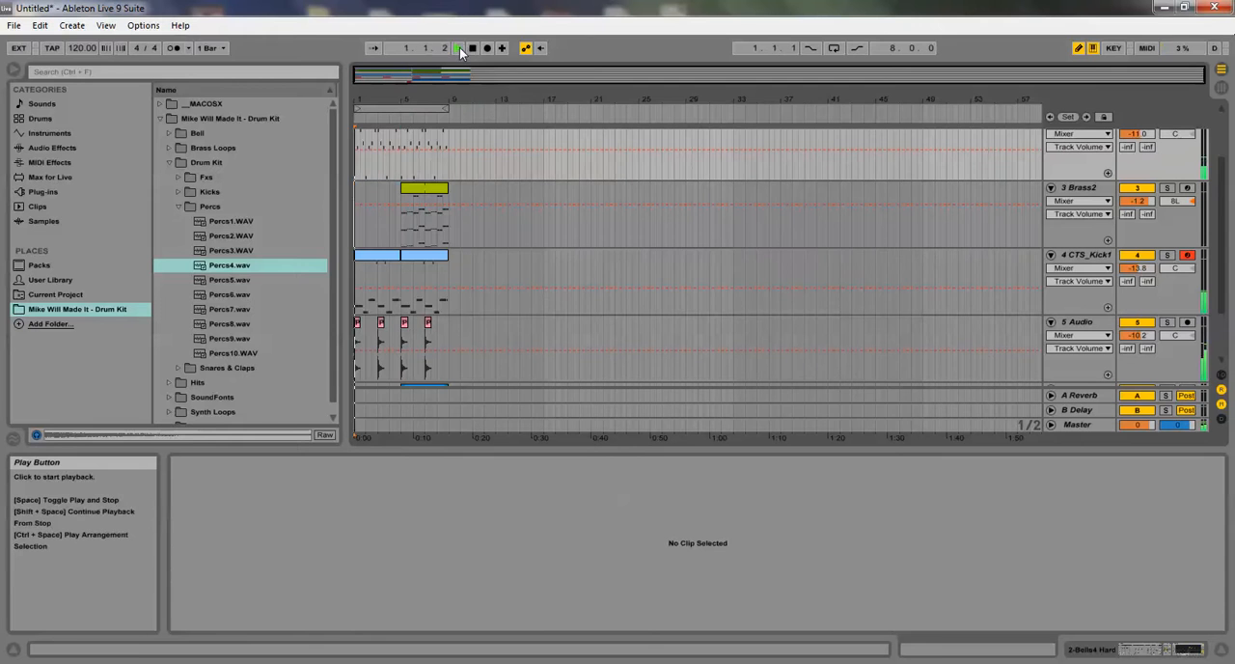
Turn on looping for the eight-bar region and open the reversed Percs4 clip on track 7
left_click(833, 47)
scroll(581, 284, "down", 3)
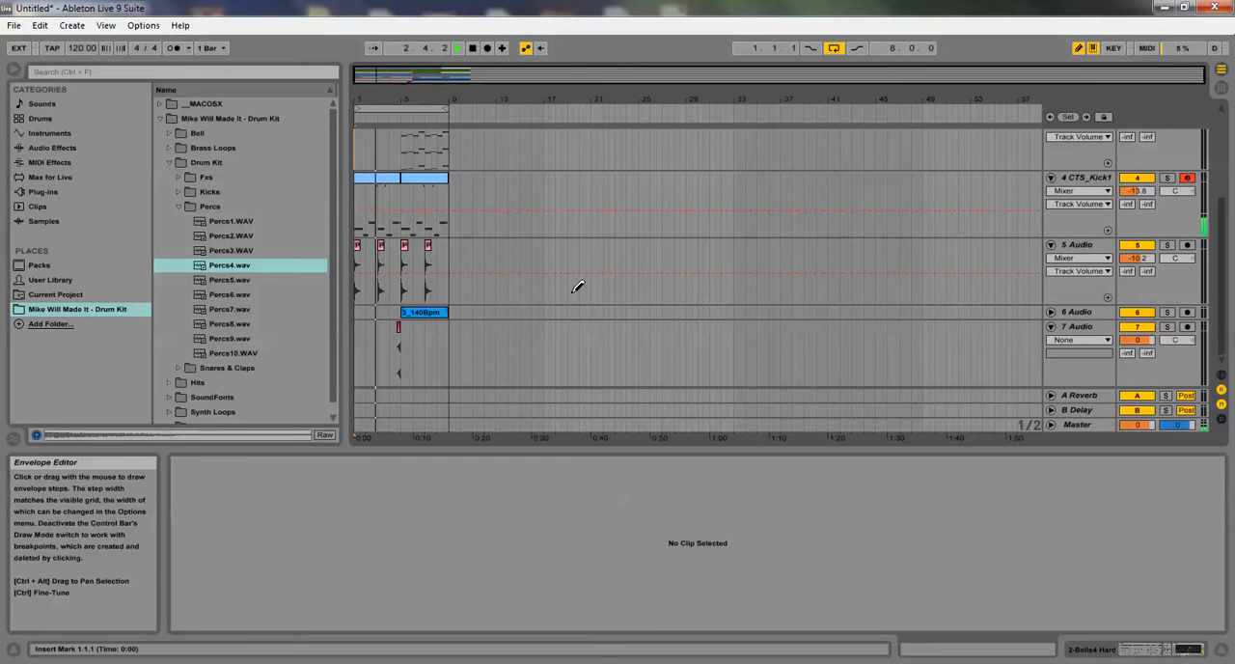
left_click(398, 334)
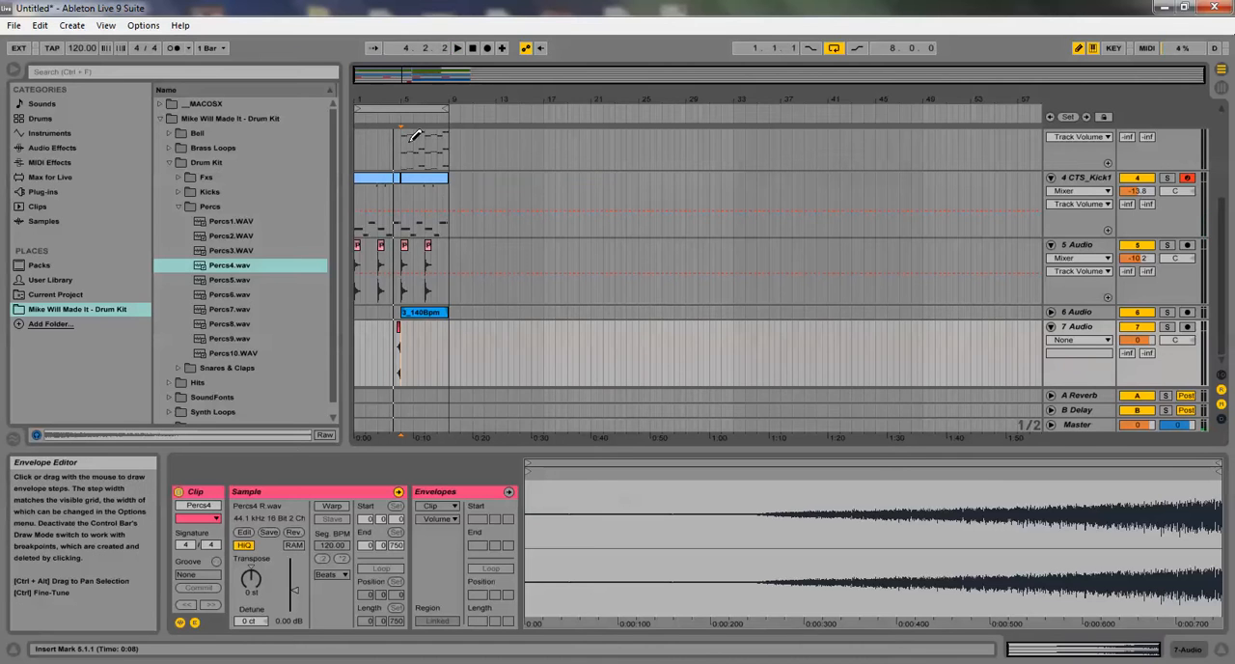
left_click_drag(418, 105, 881, 395)
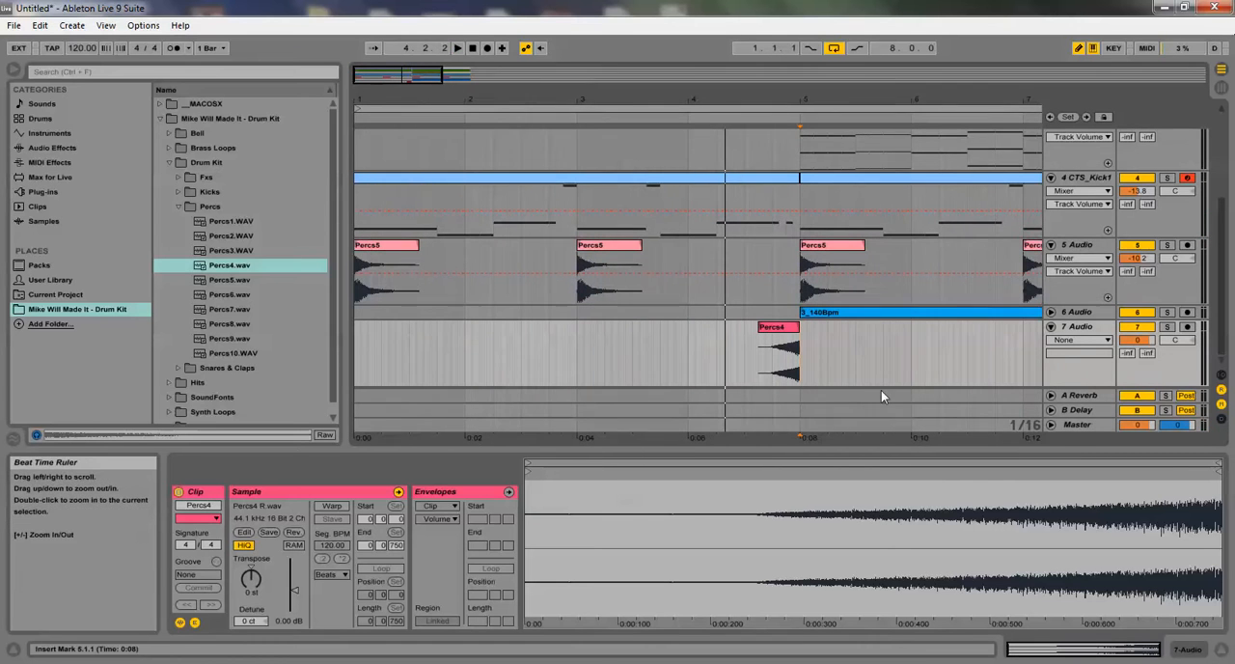
left_click(784, 329)
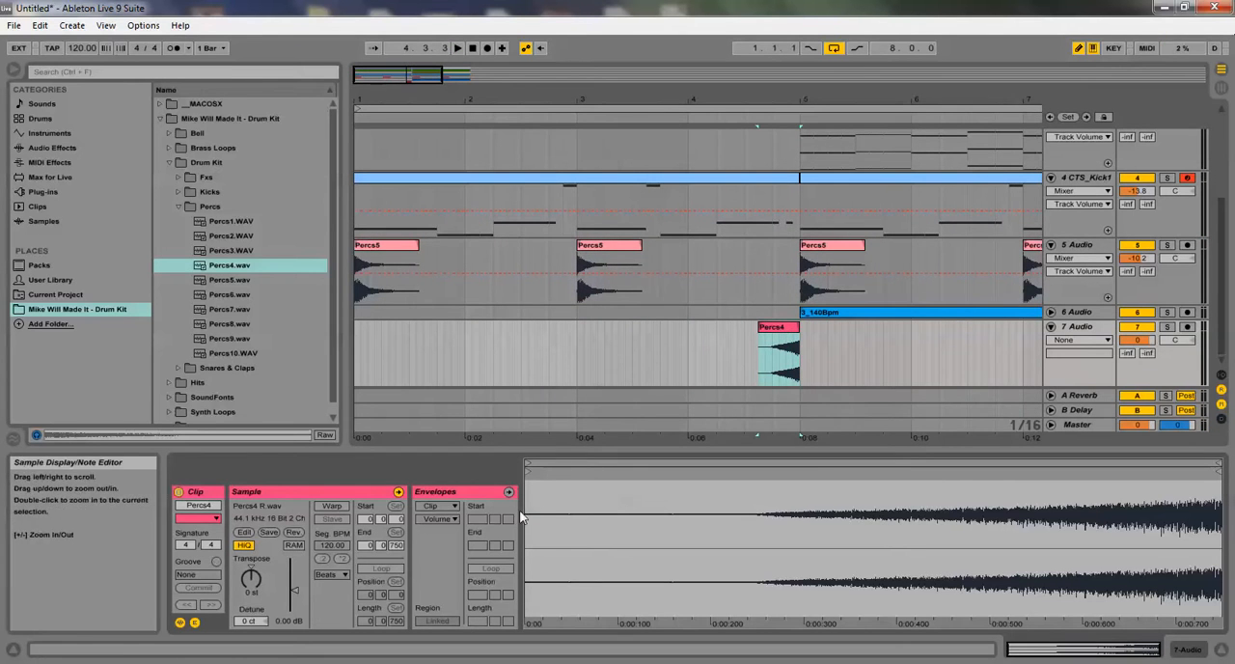
Enable warping and looping for the Percs4 clip and warp its sample as a 1-bar loop
left_click(332, 507)
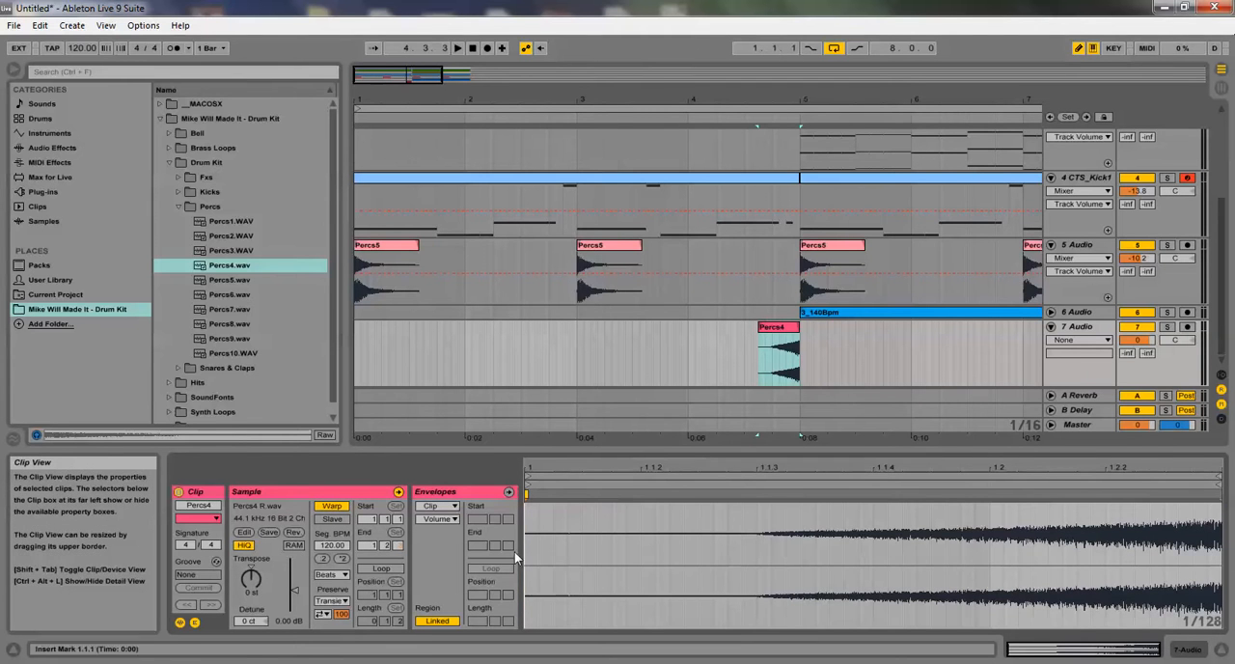
left_click(376, 568)
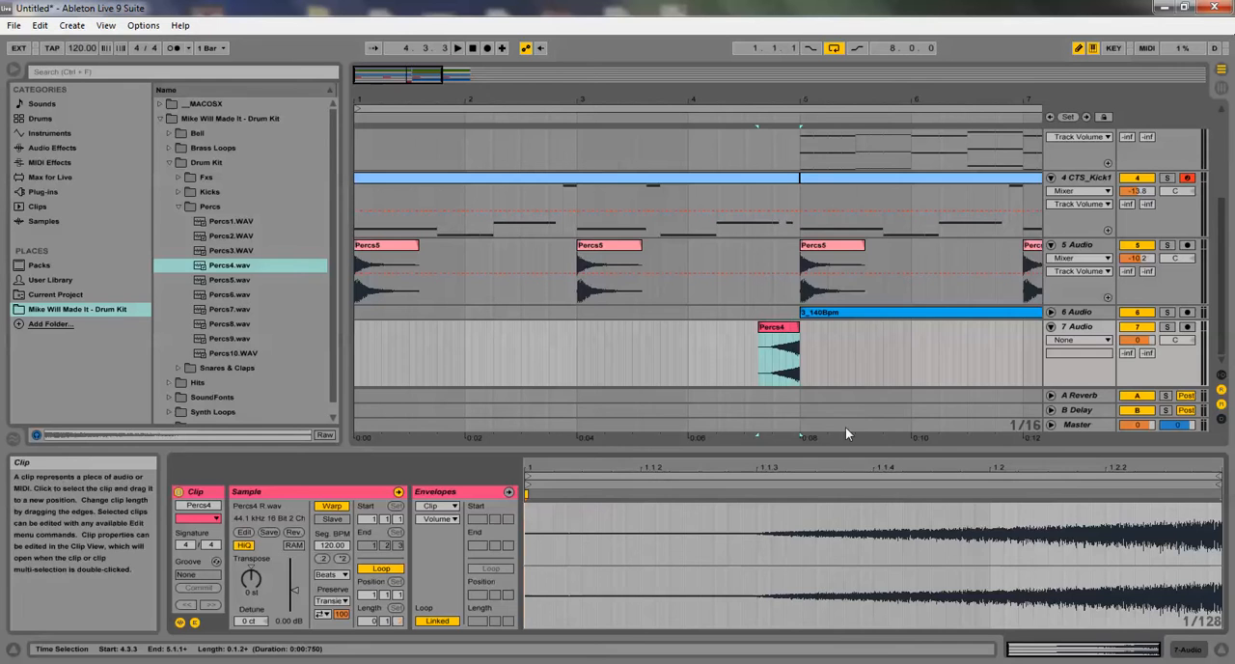
right_click(835, 554)
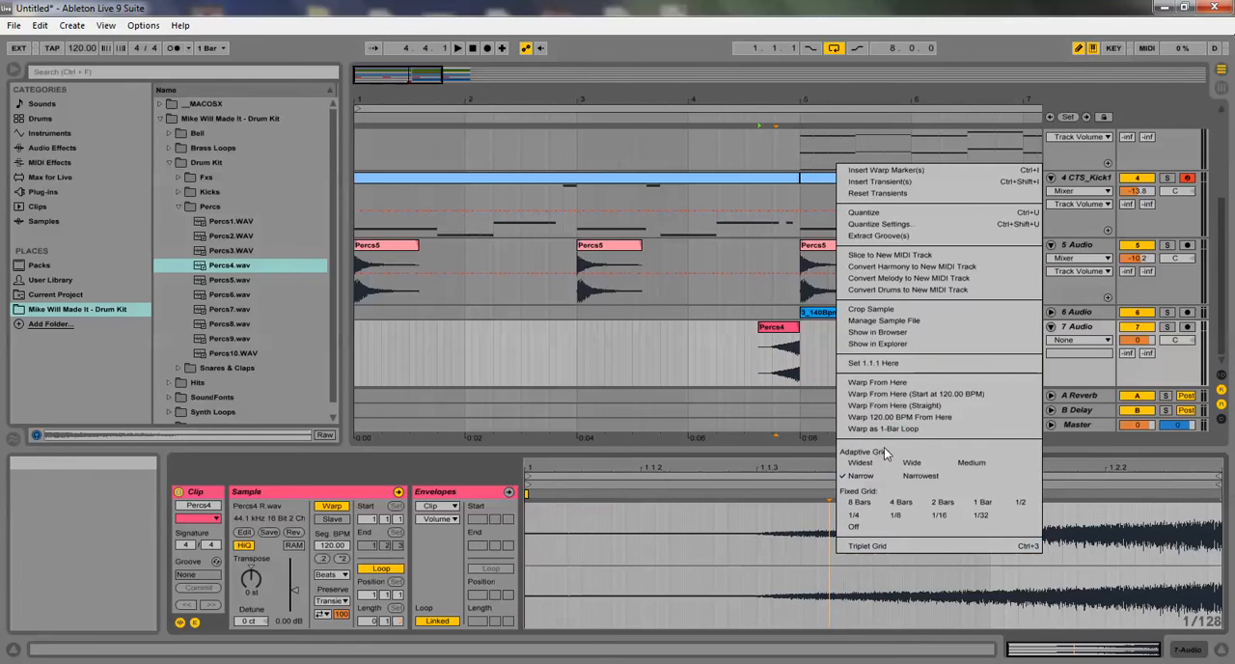
left_click(874, 430)
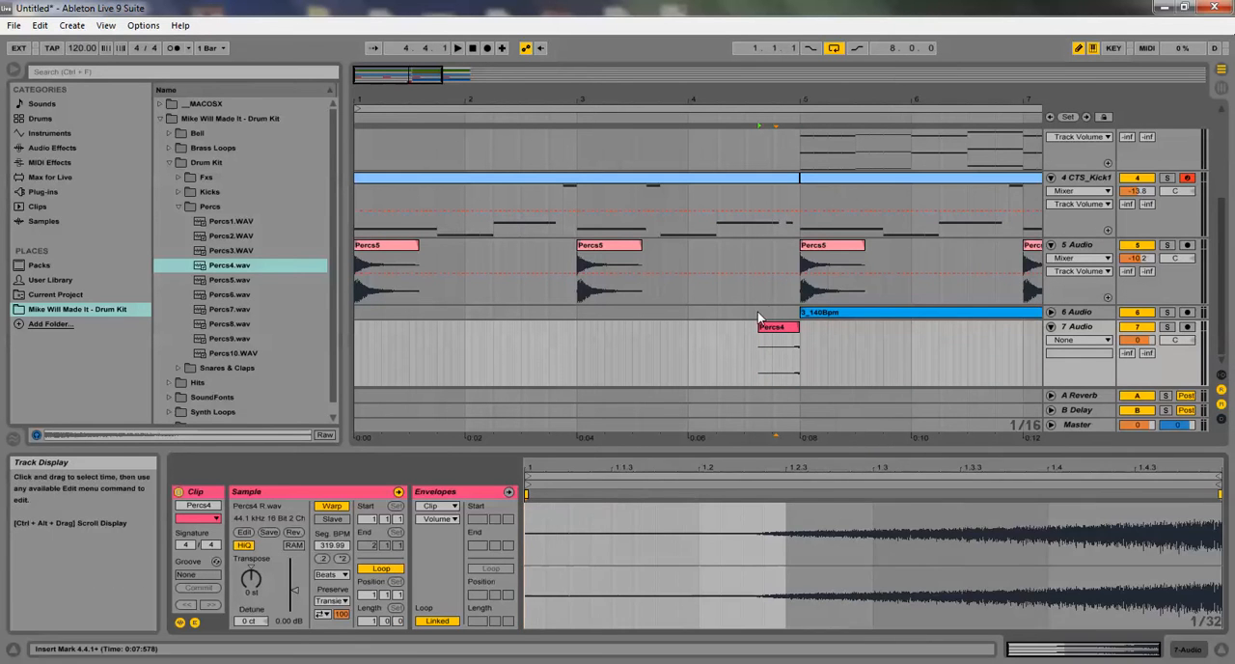
Extend the Percs4 clip across bar 4, ending at 5.1.1, and trim its start to 4.2.2 during playback
left_click_drag(771, 333, 799, 328)
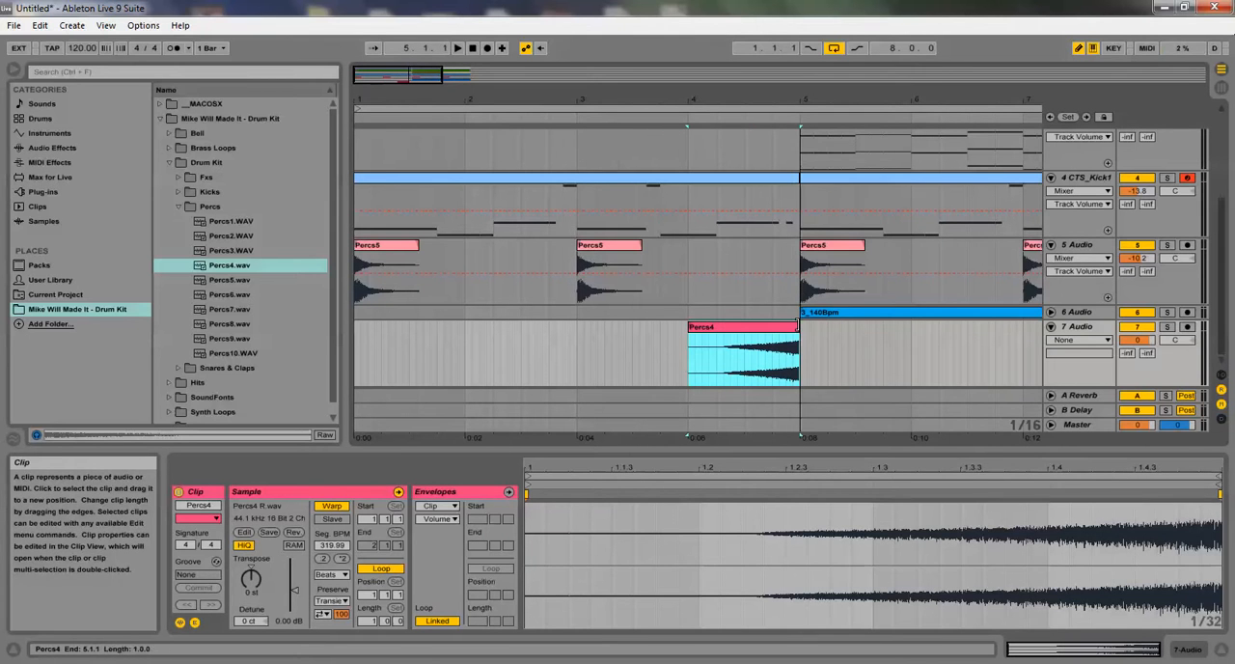
left_click(458, 48)
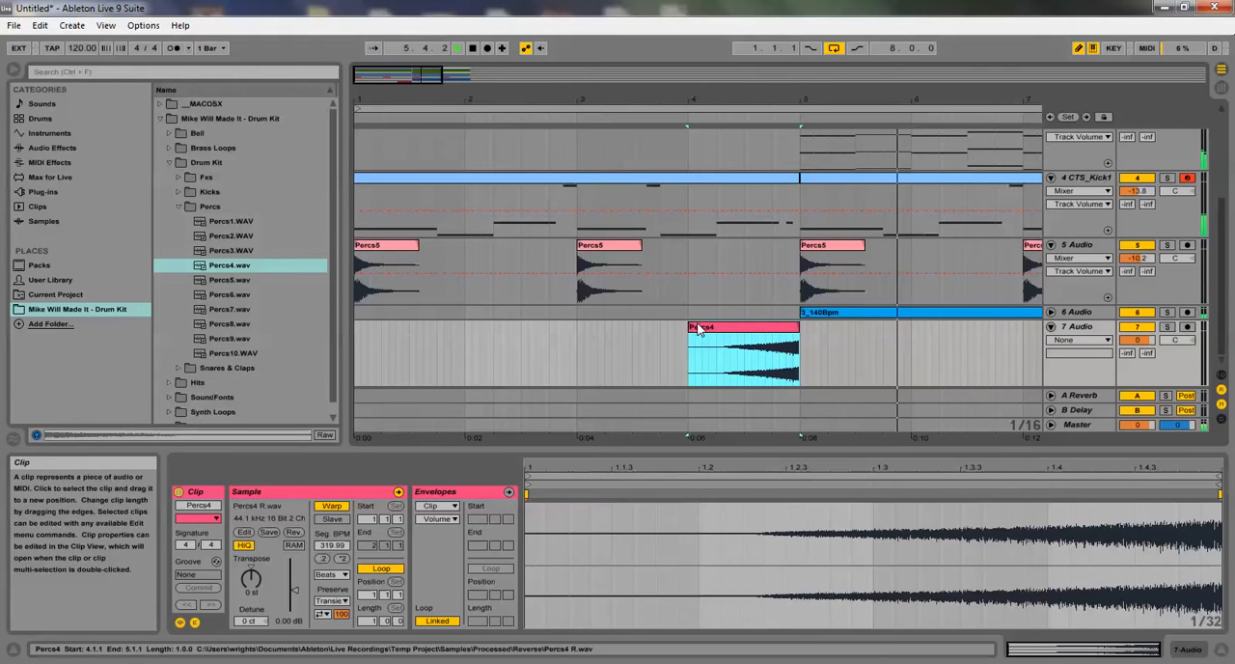
left_click_drag(689, 328, 722, 329)
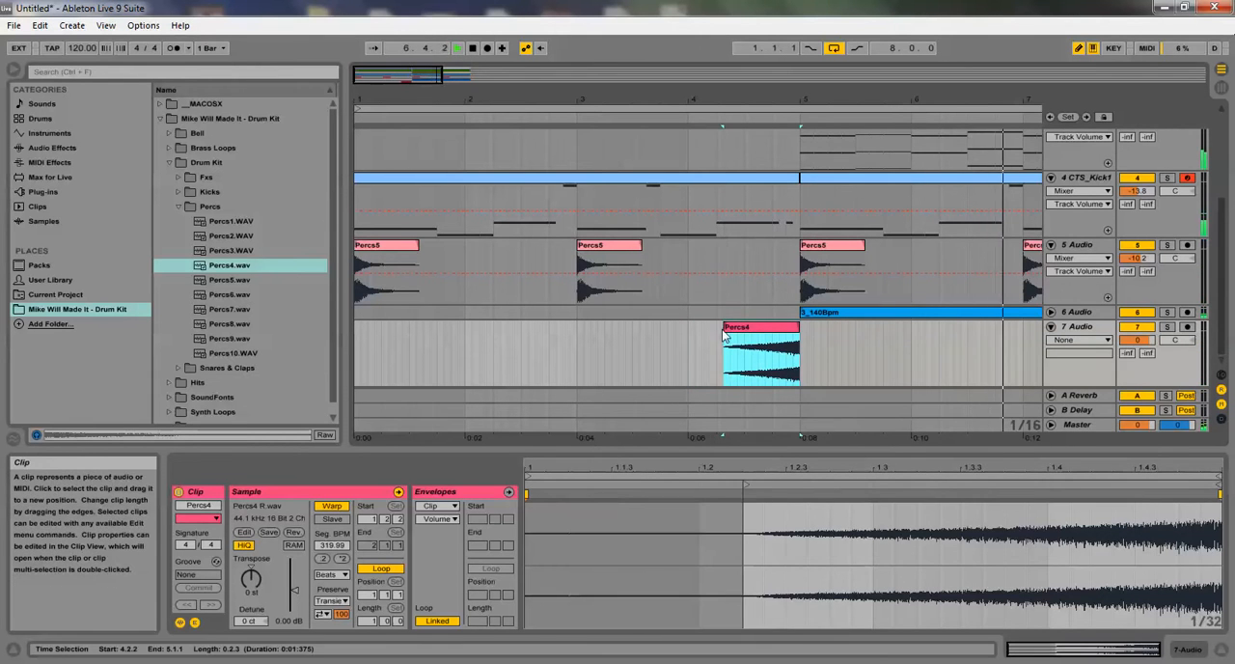
Set the Percs4 clip's warp mode to Complex
left_click_drag(629, 100, 629, 46)
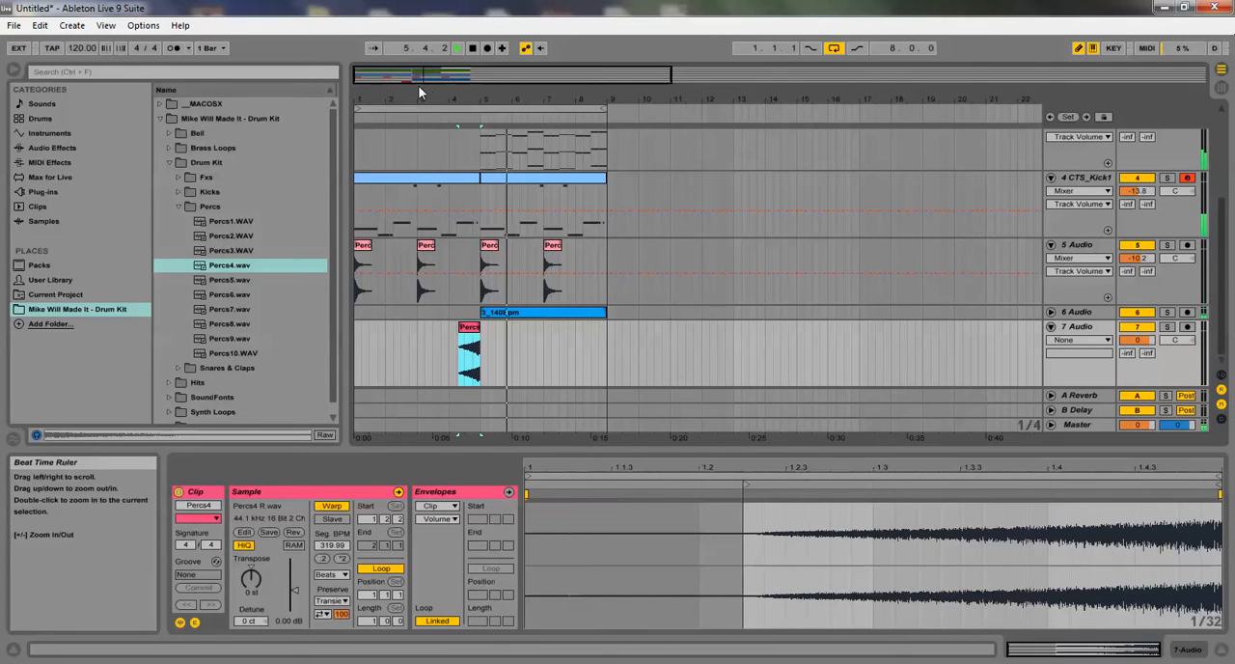
left_click(331, 574)
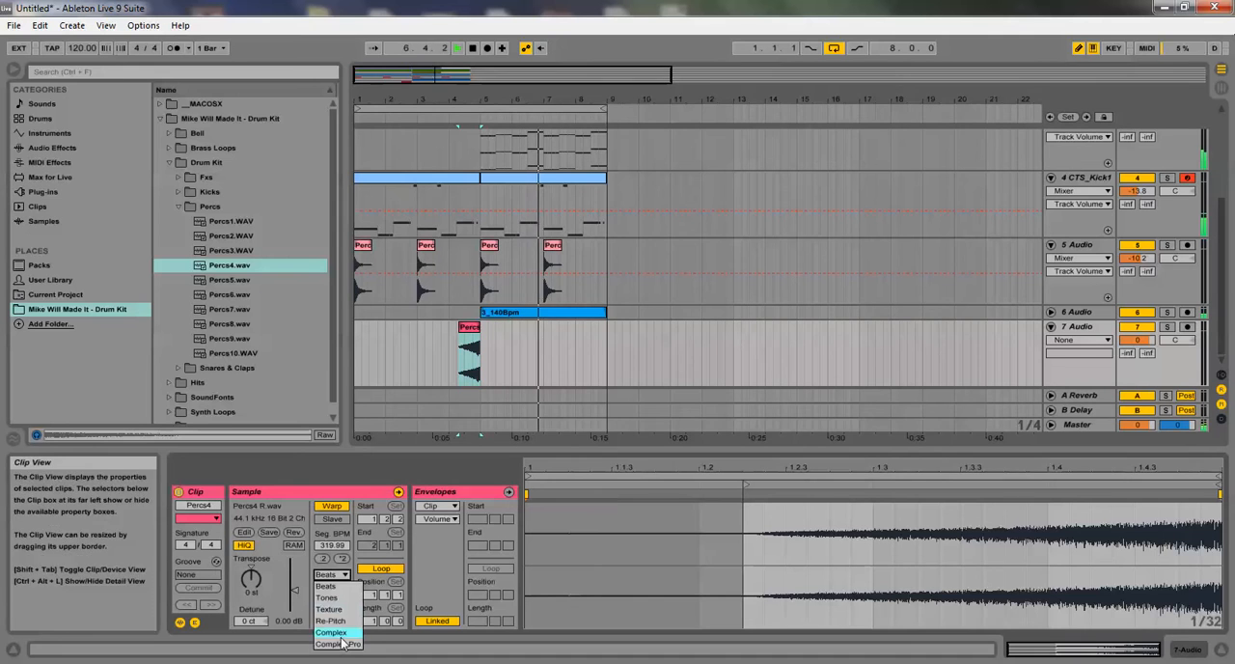
left_click(339, 632)
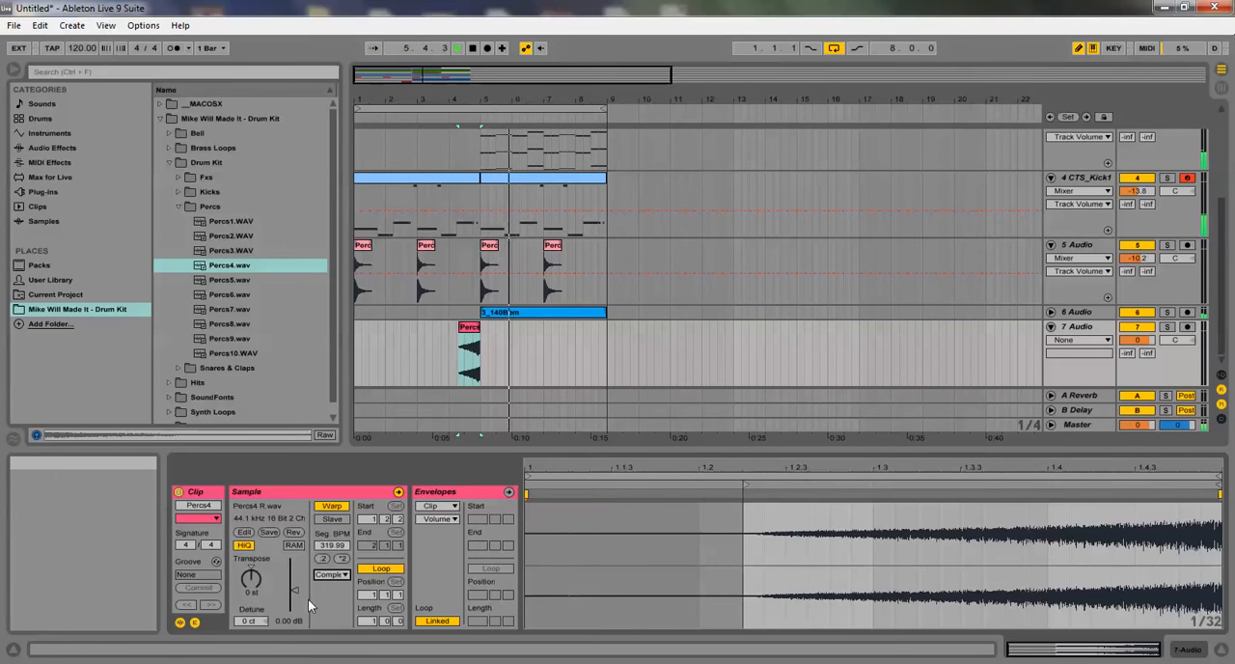
Lower track 7's volume to -7.7 dB in the Session View mixer, return to the arrangement, and stop playback
left_click(1221, 87)
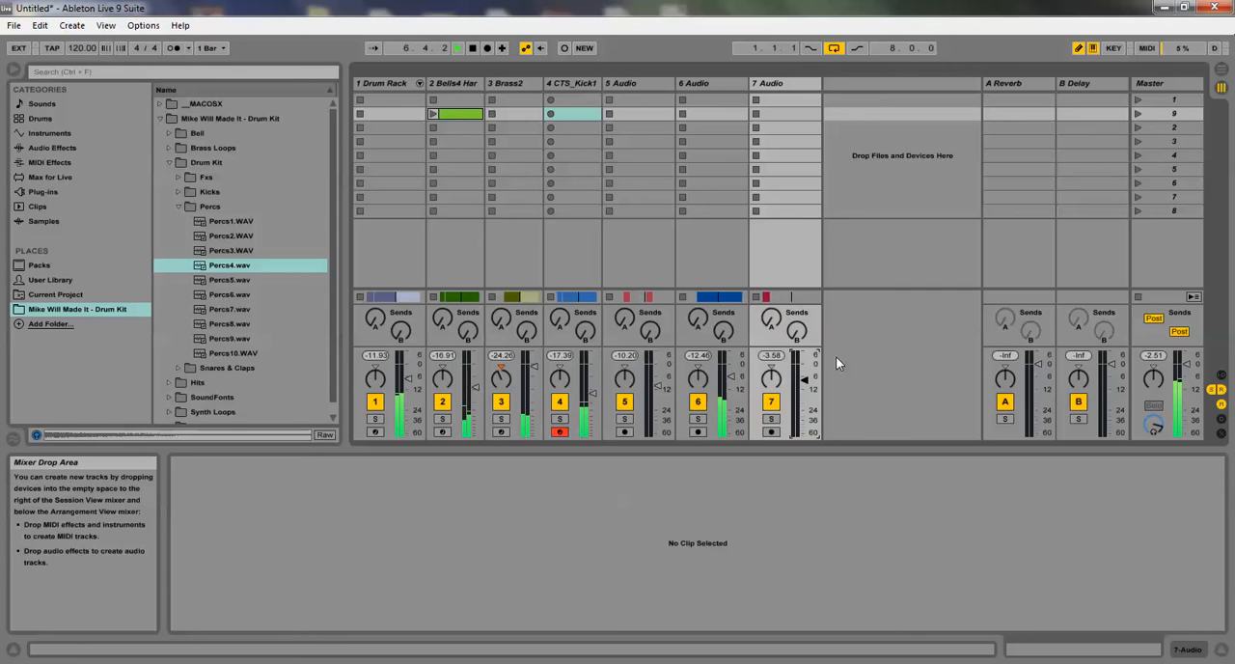
left_click(1221, 75)
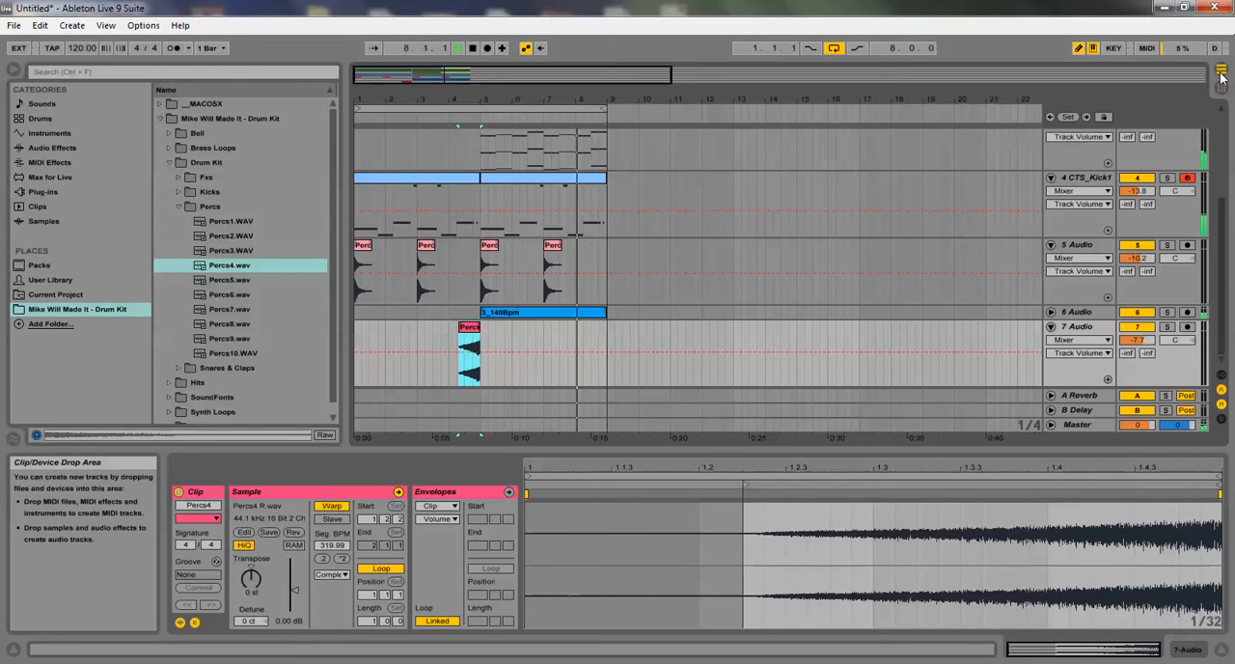
left_click(479, 51)
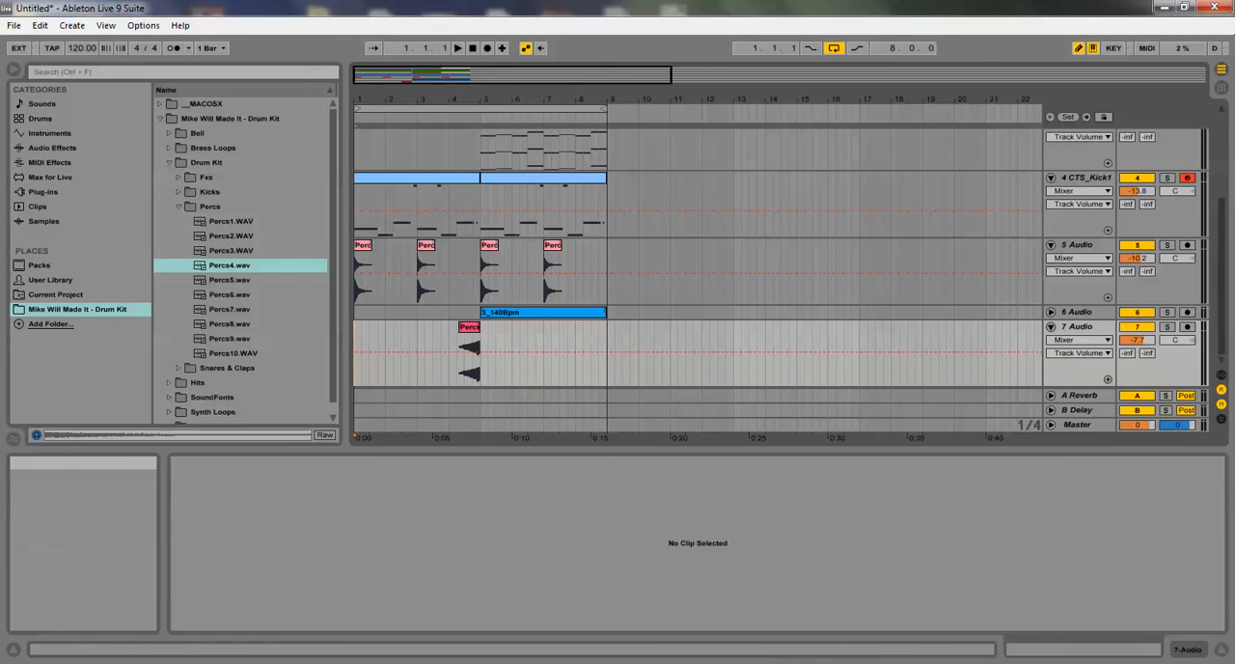
mouse_move(738, 663)
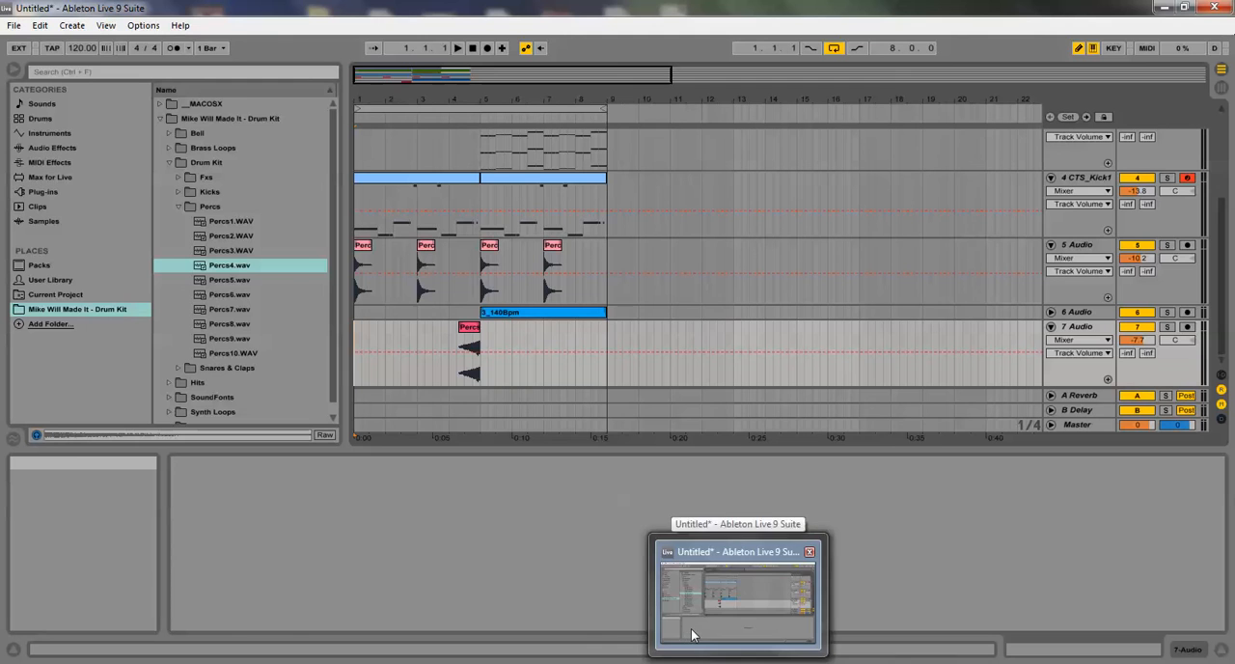
left_click(1081, 662)
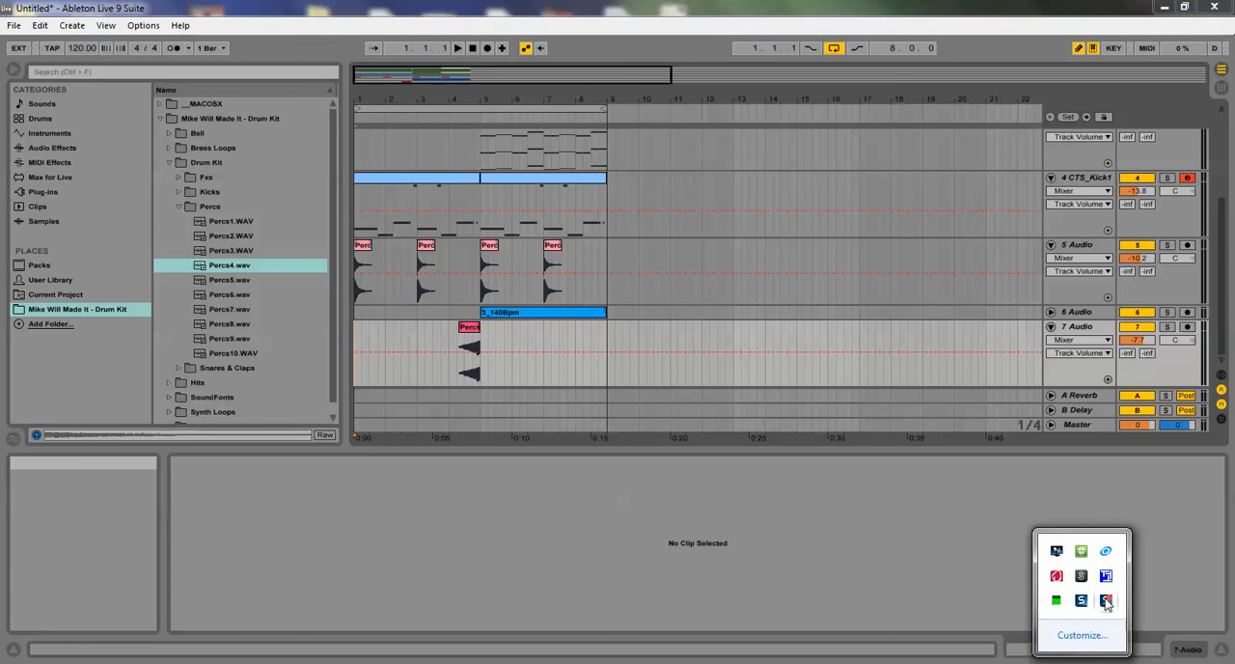
right_click(1081, 599)
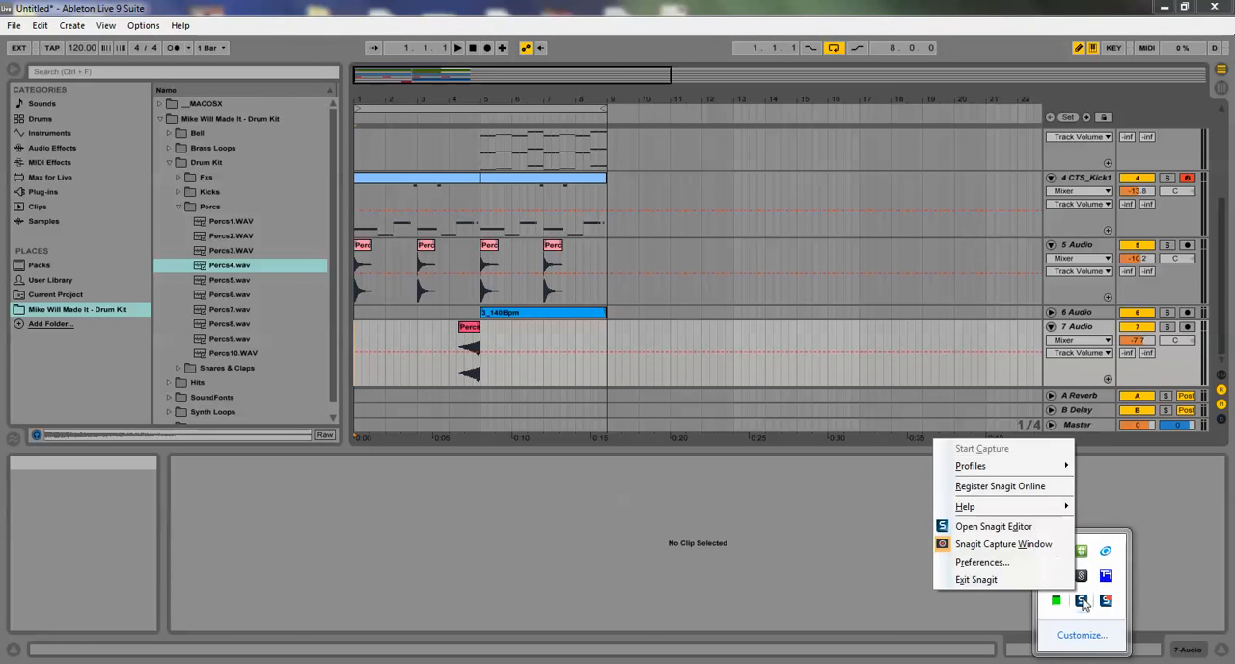
left_click(1107, 602)
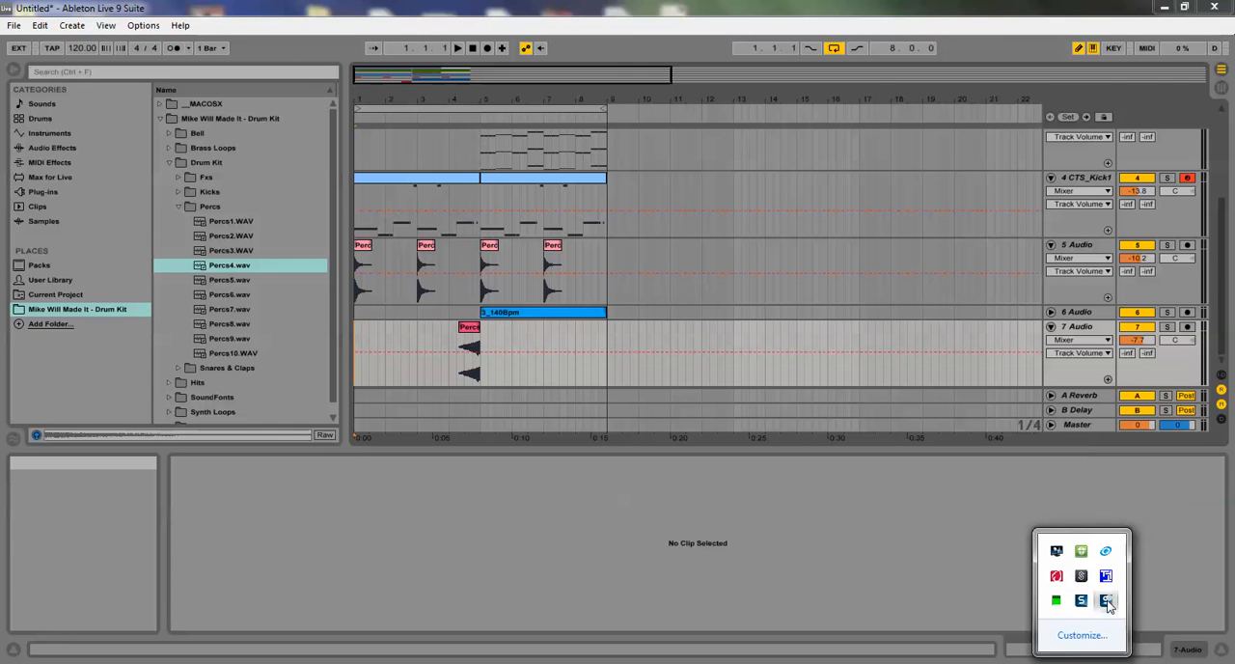